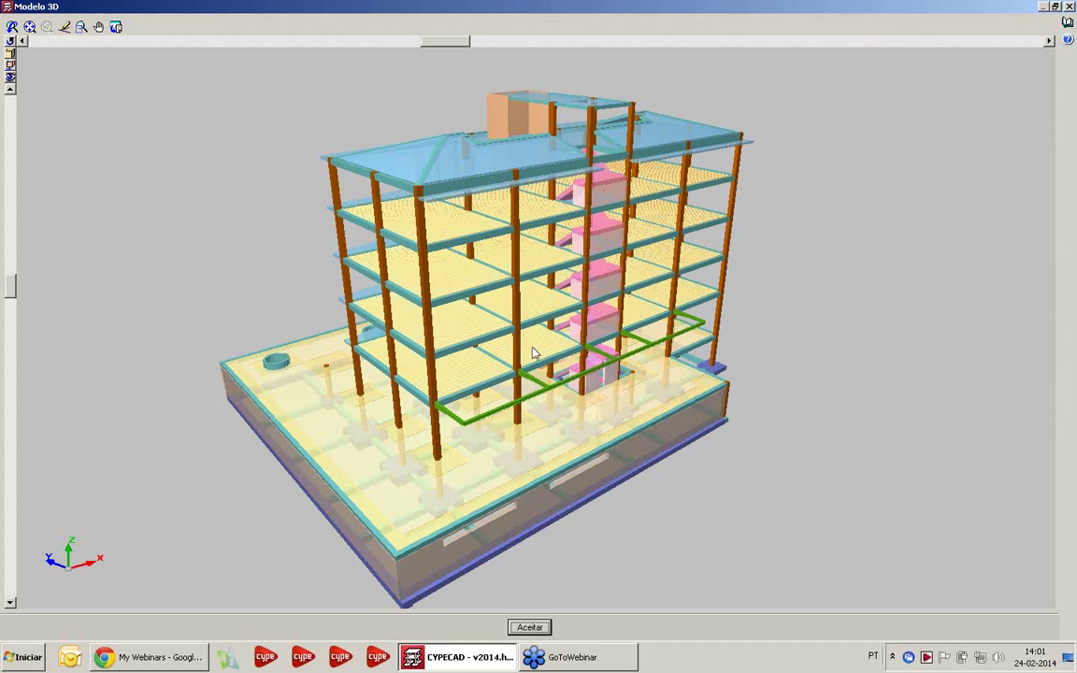
# Step: Examine the 3D model of the building from different angles and close the 3D view
pyautogui.moveTo(534, 354)
pyautogui.mouseDown(button='middle')
pyautogui.moveTo(531, 341)
pyautogui.moveTo(531, 378)
pyautogui.mouseUp(button='middle')
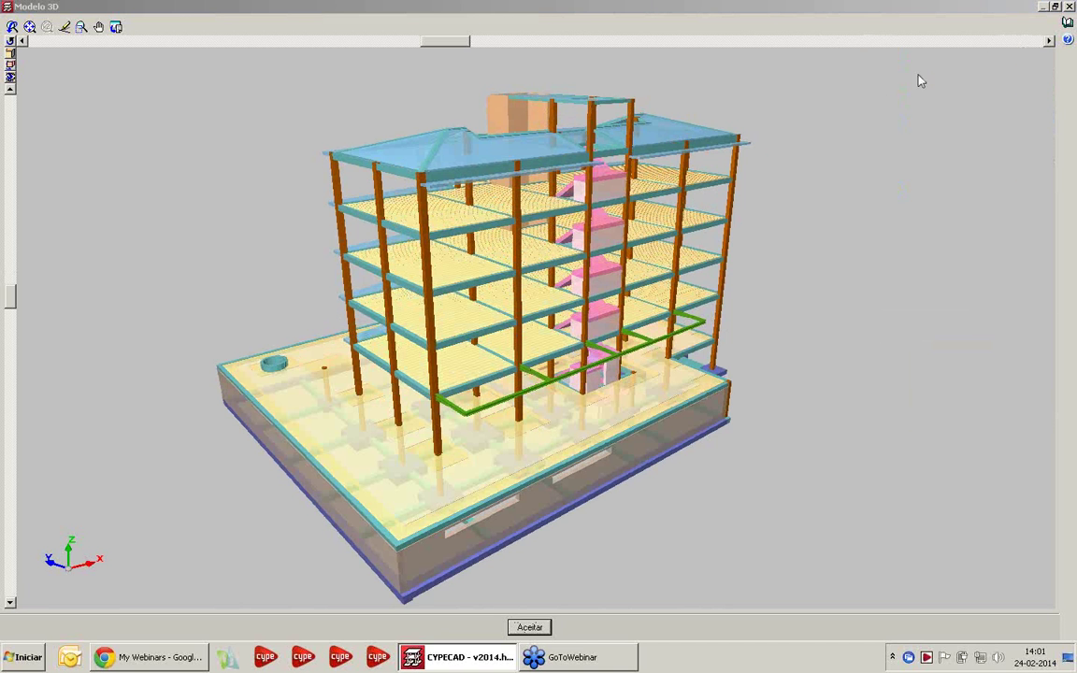
pyautogui.moveTo(515, 457); pyautogui.dragTo(527, 439, button='middle')
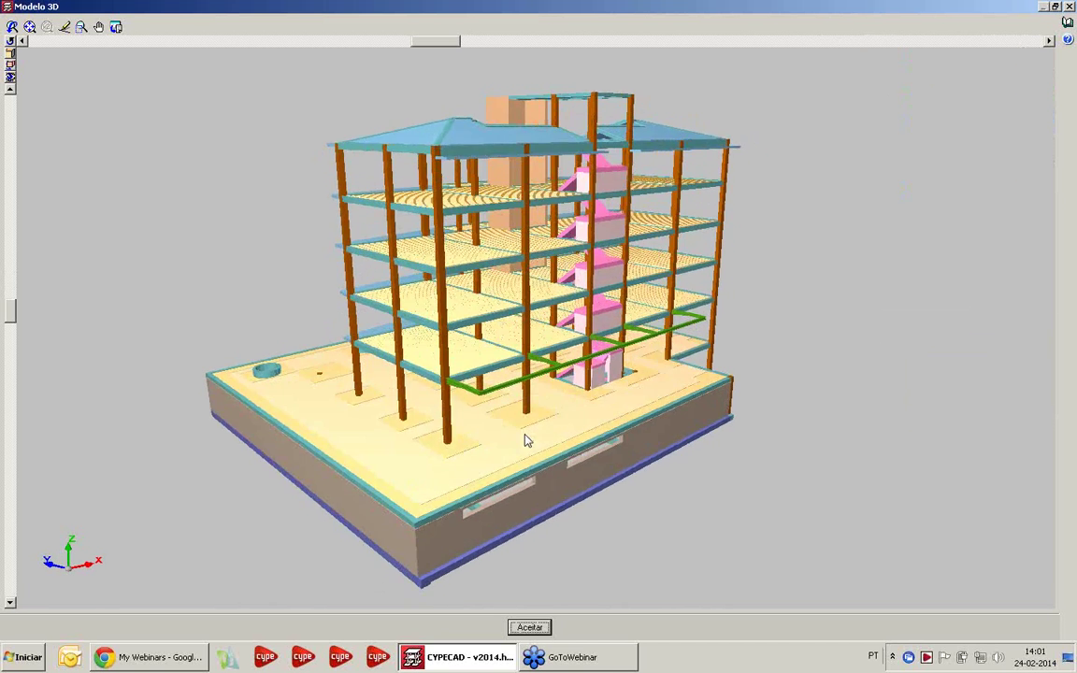
pyautogui.click(1070, 7)
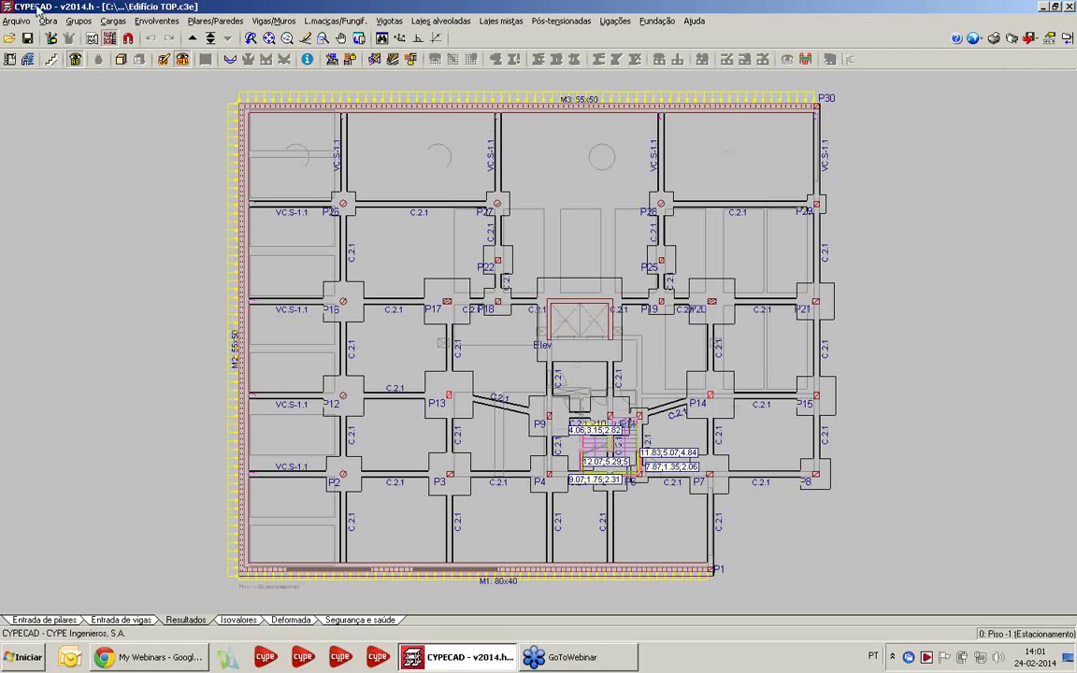
# Step: Open the project Edifício TOP Colocação de pilares from the Webinar Cypecad folder and switch to column entry (Entrada de pilares)
pyautogui.click(17, 21)
pyautogui.click(53, 54)
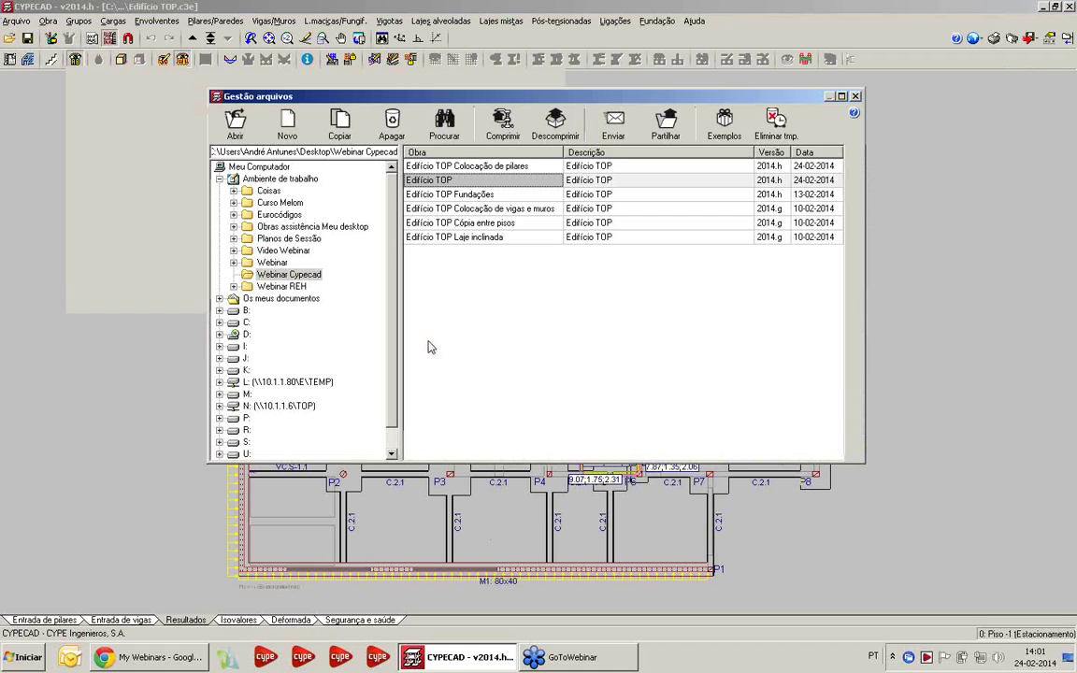
pyautogui.doubleClick(432, 166)
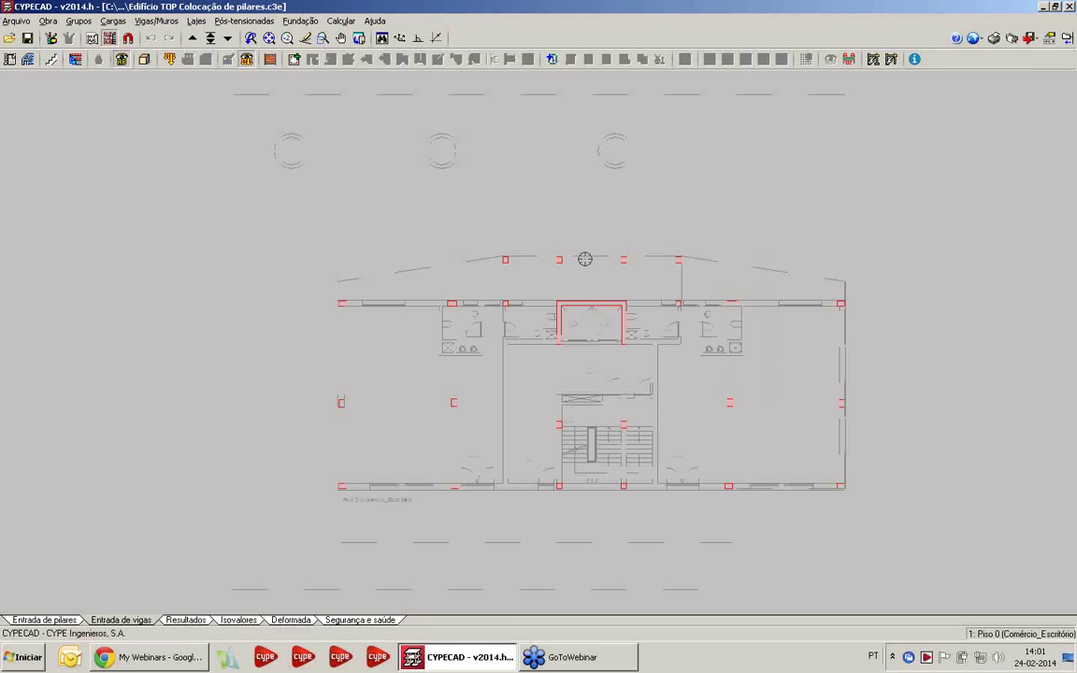
pyautogui.click(44, 620)
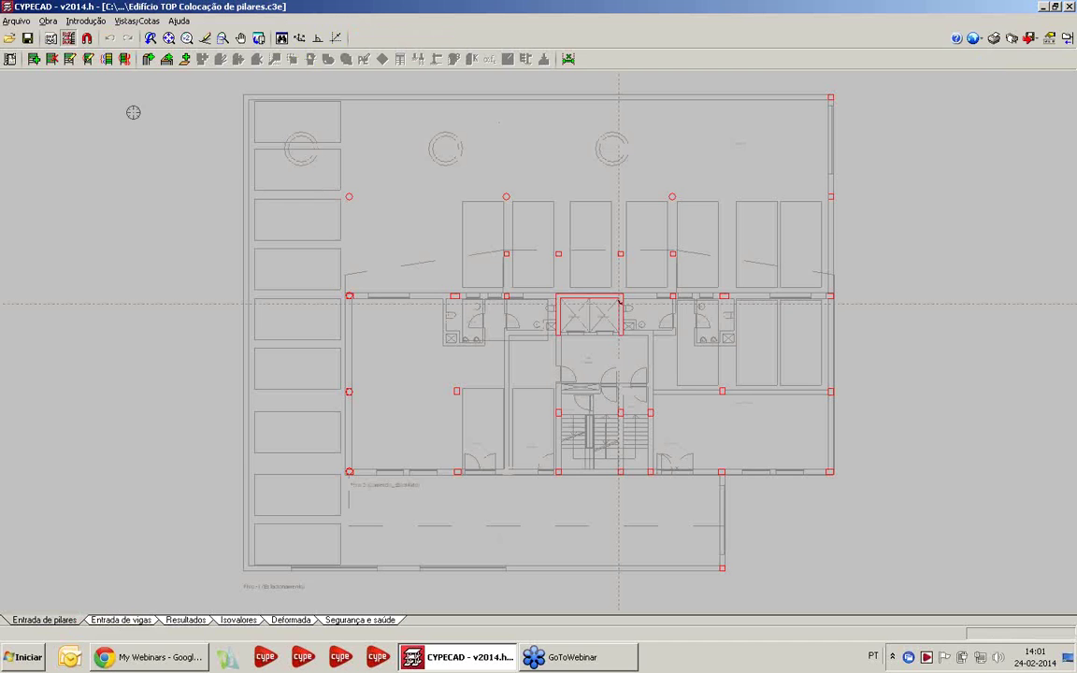
# Step: Review the concrete design codes offered in the project's general data and cancel the code selection
pyautogui.click(11, 59)
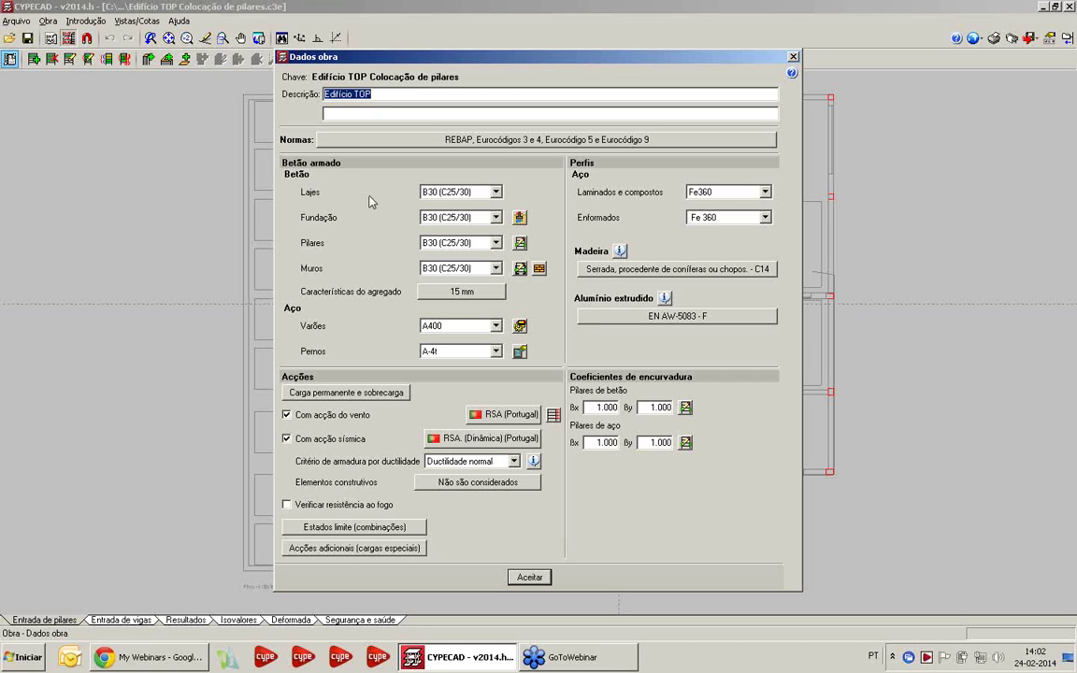
pyautogui.click(482, 142)
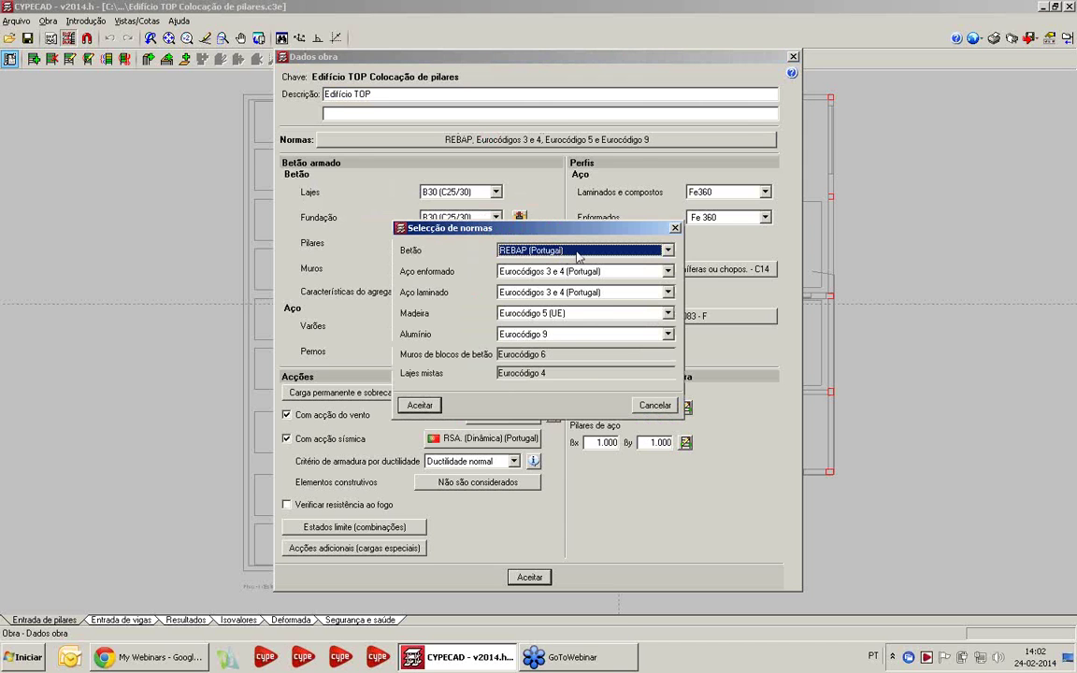
pyautogui.click(579, 250)
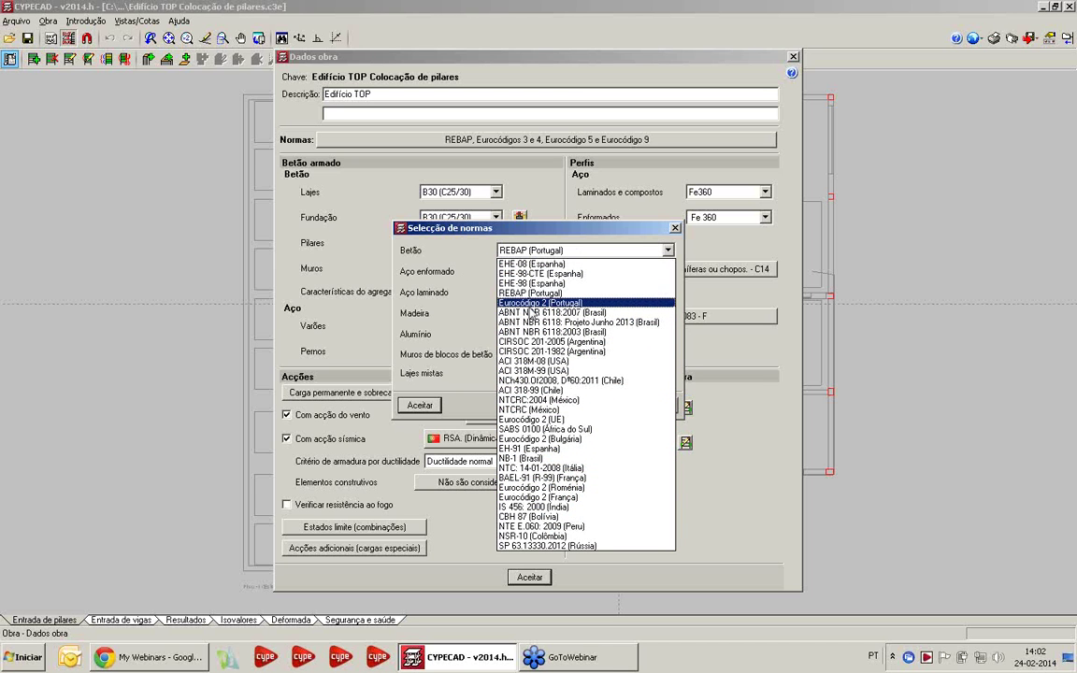
pyautogui.click(473, 277)
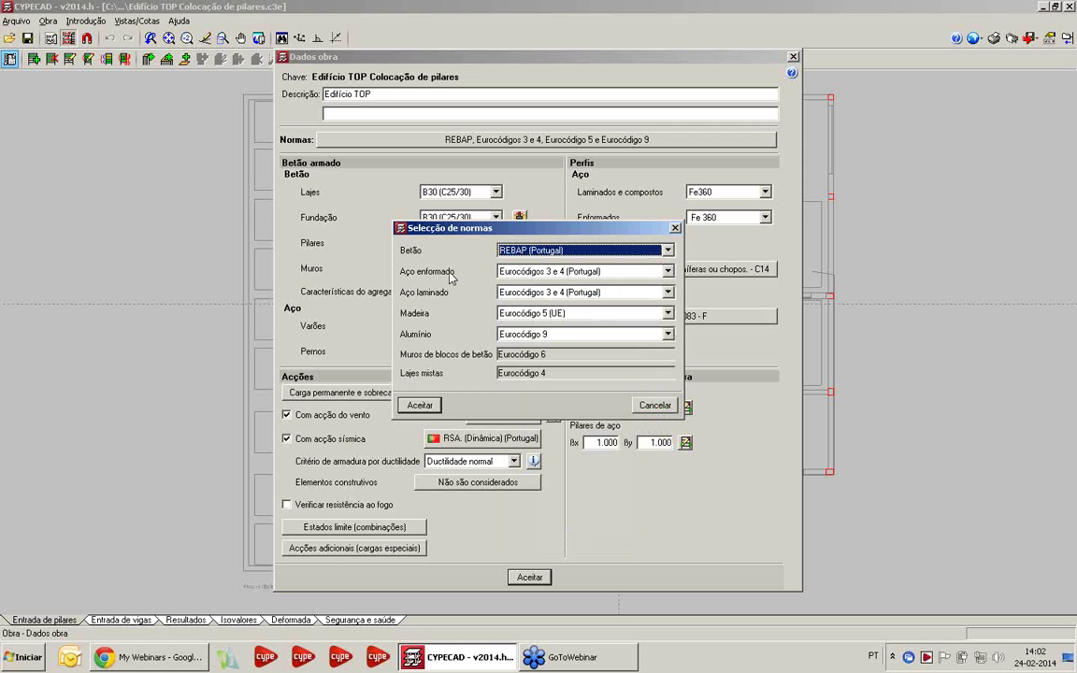
pyautogui.click(645, 403)
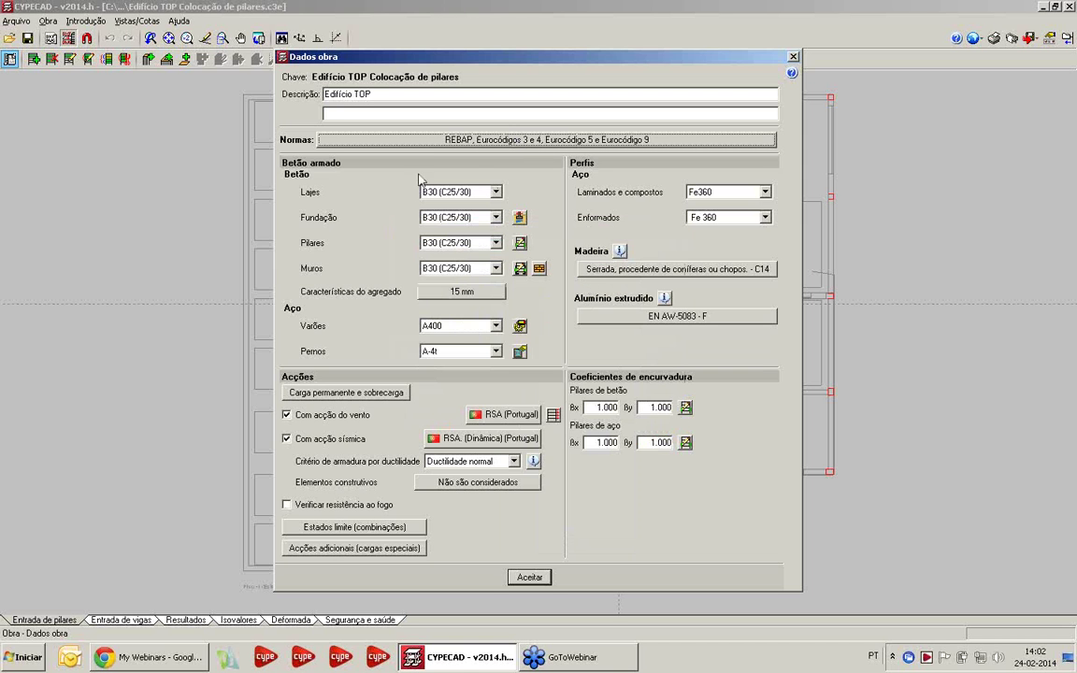
# Step: Review the concrete grades offered for the slabs and the foundation soil parameters, and close the soil settings
pyautogui.click(497, 193)
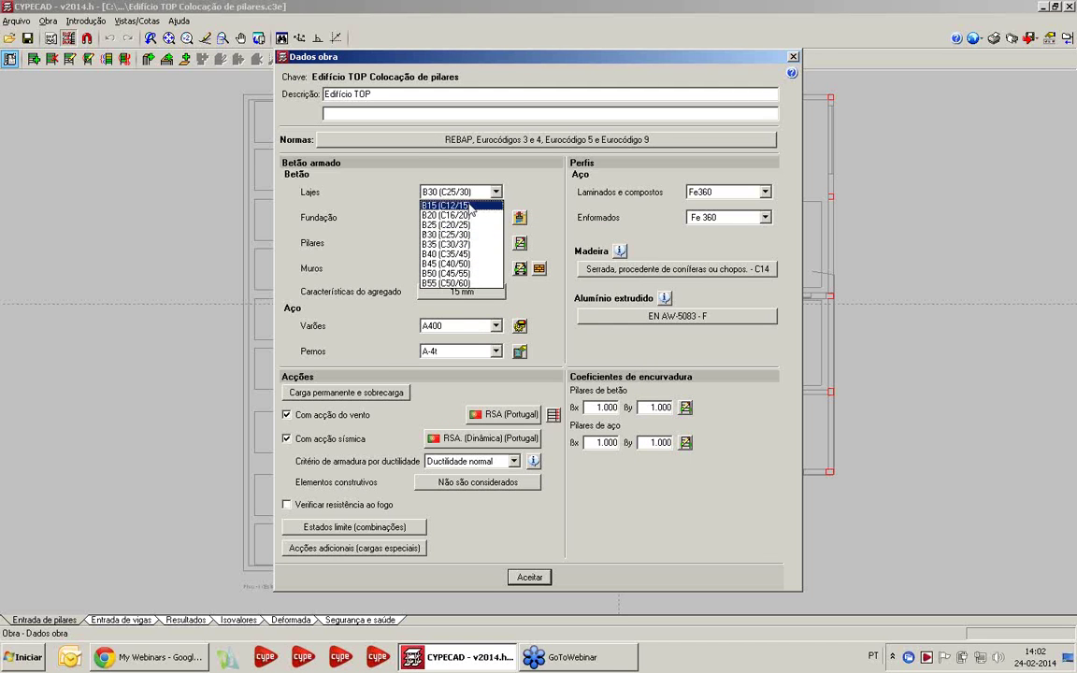
pyautogui.click(498, 194)
pyautogui.click(496, 194)
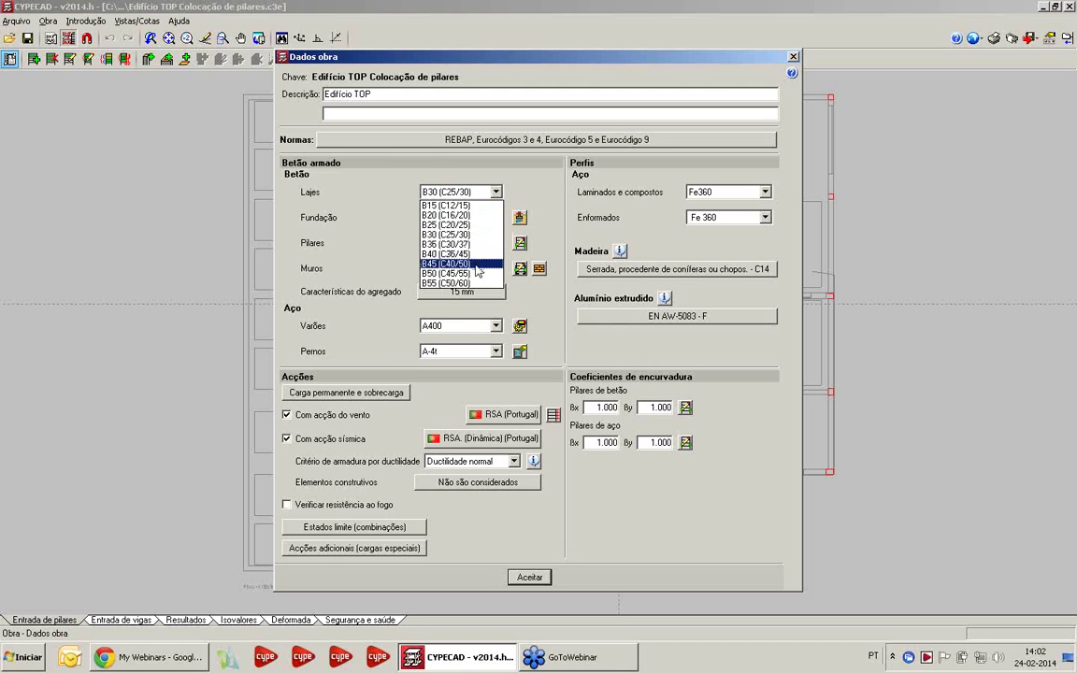
pyautogui.click(526, 187)
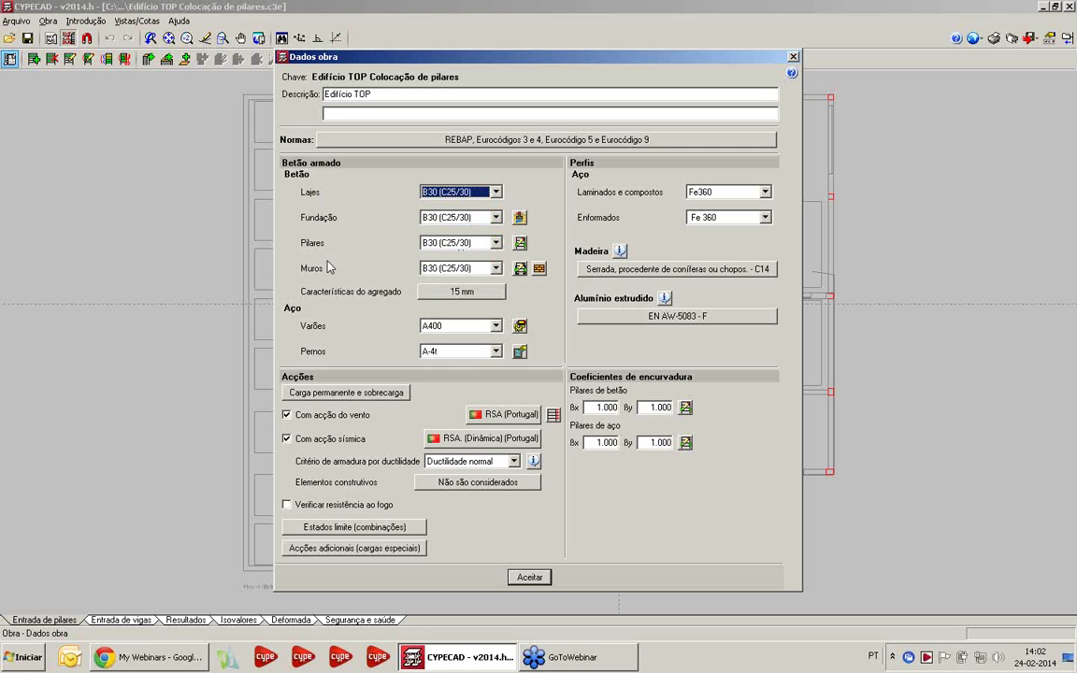
pyautogui.click(520, 217)
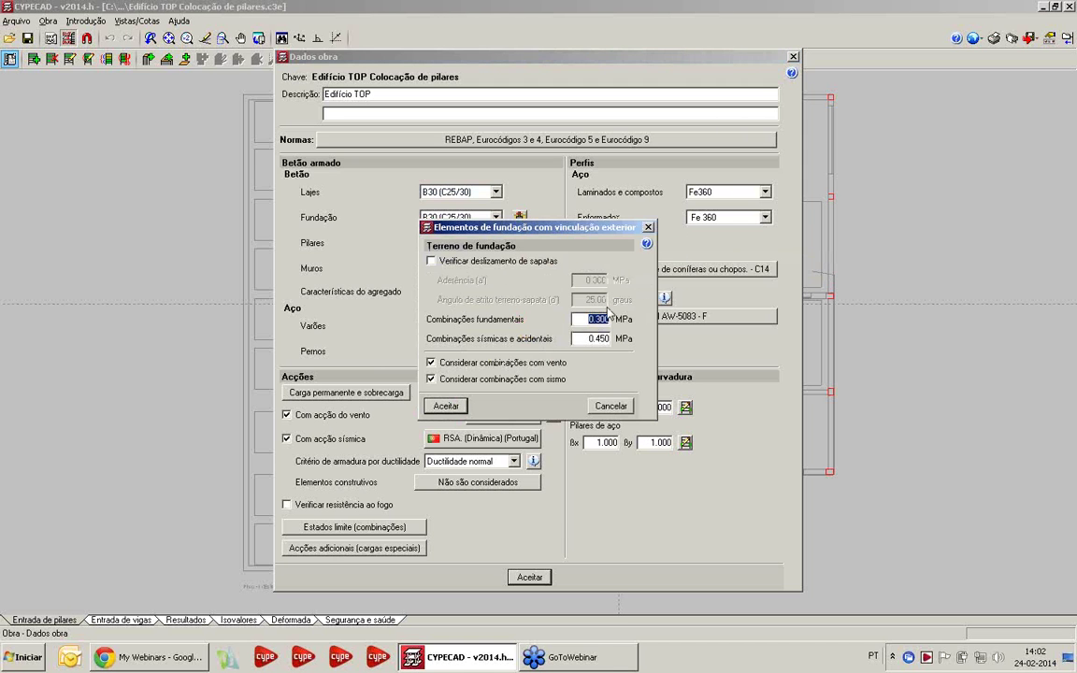
pyautogui.click(648, 227)
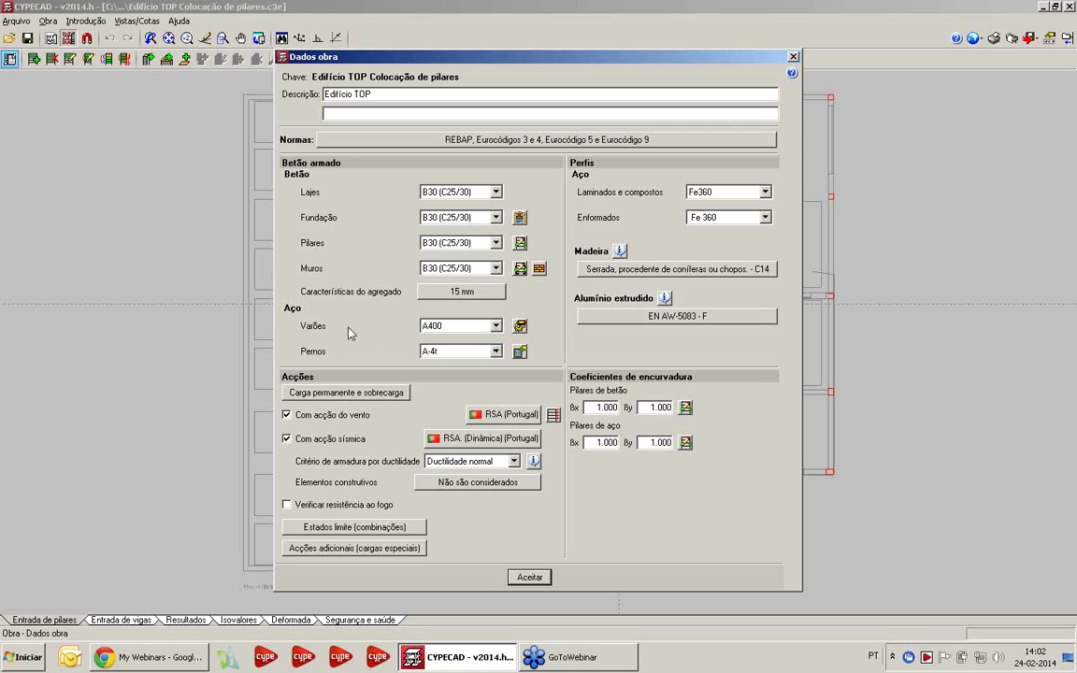
# Step: Compare the Portuguese wind load parameters of Eurocódigo 1 with those of RSA in the wind action settings
pyautogui.click(491, 416)
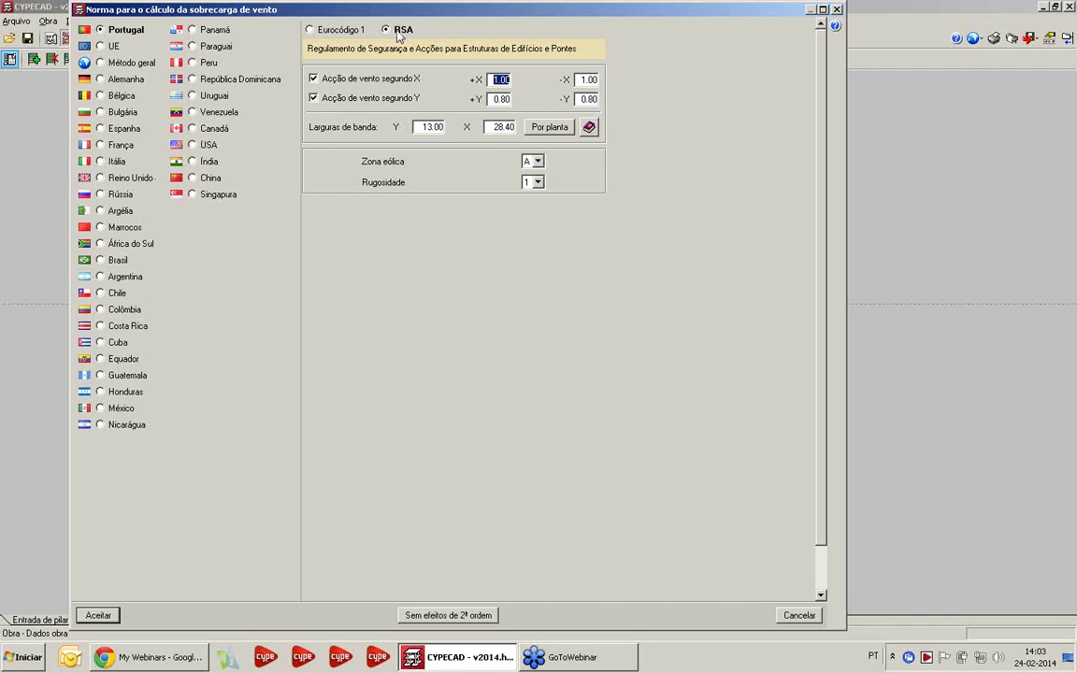
pyautogui.click(335, 33)
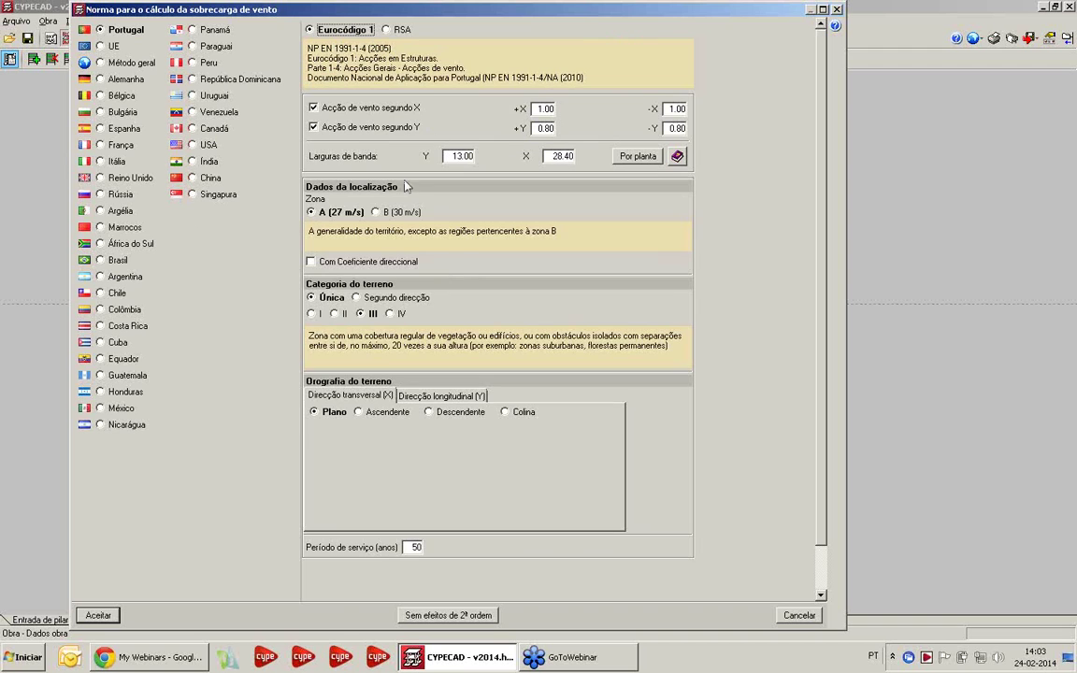
pyautogui.click(397, 31)
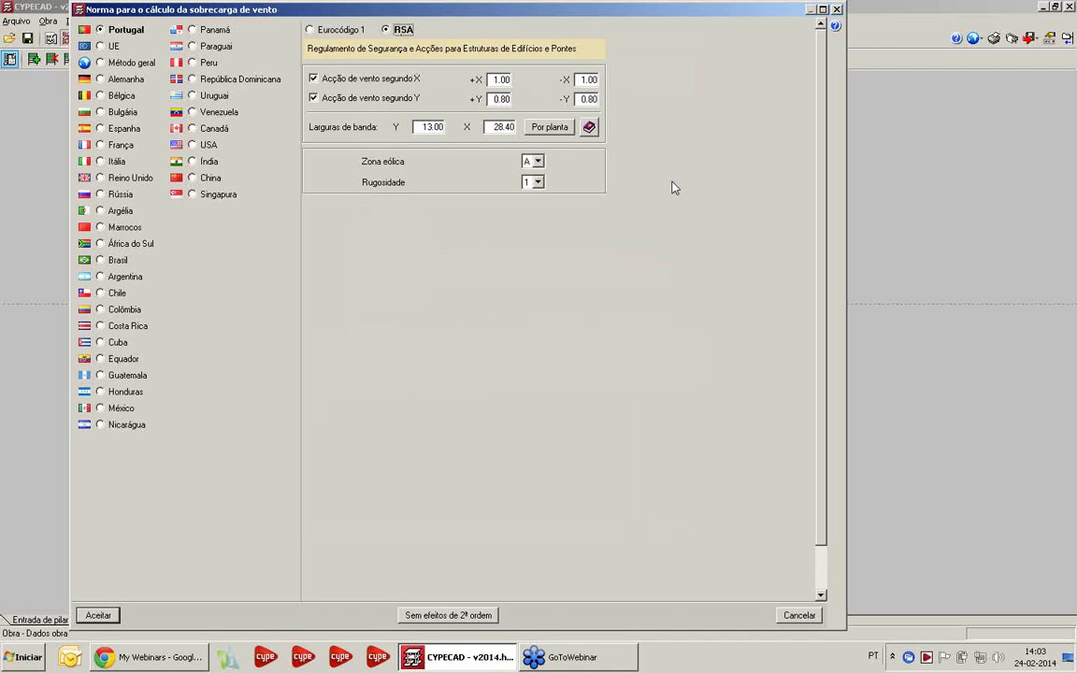
# Step: Consult the built-in help on the X and Y wind action coefficients, the wind zone and the terrain roughness
pyautogui.click(835, 28)
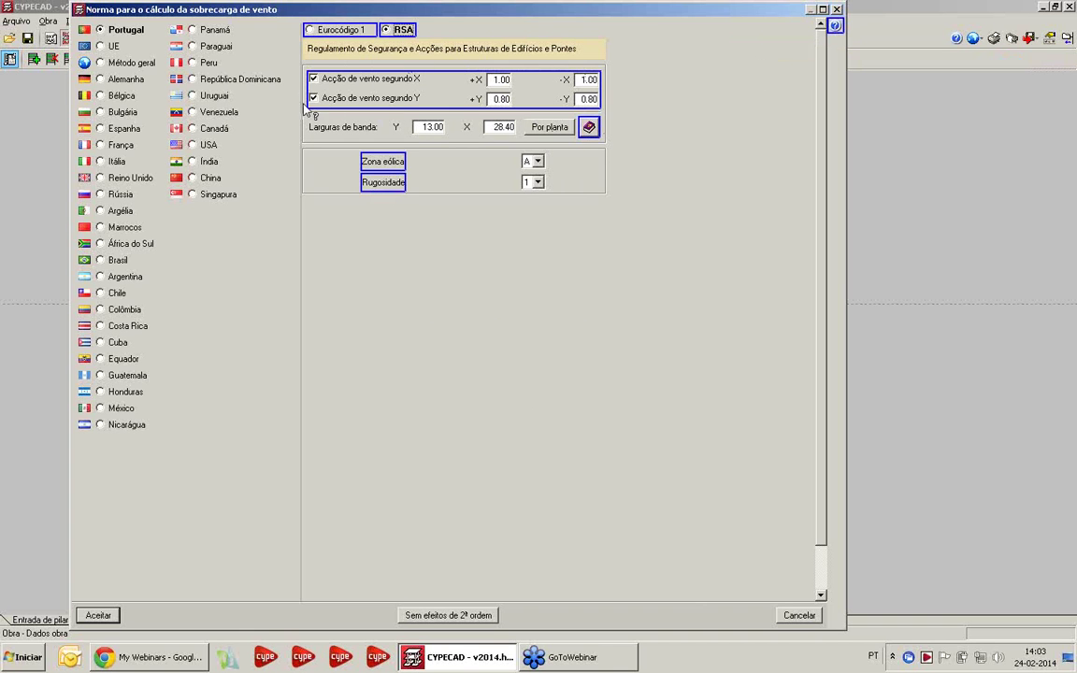
pyautogui.click(418, 99)
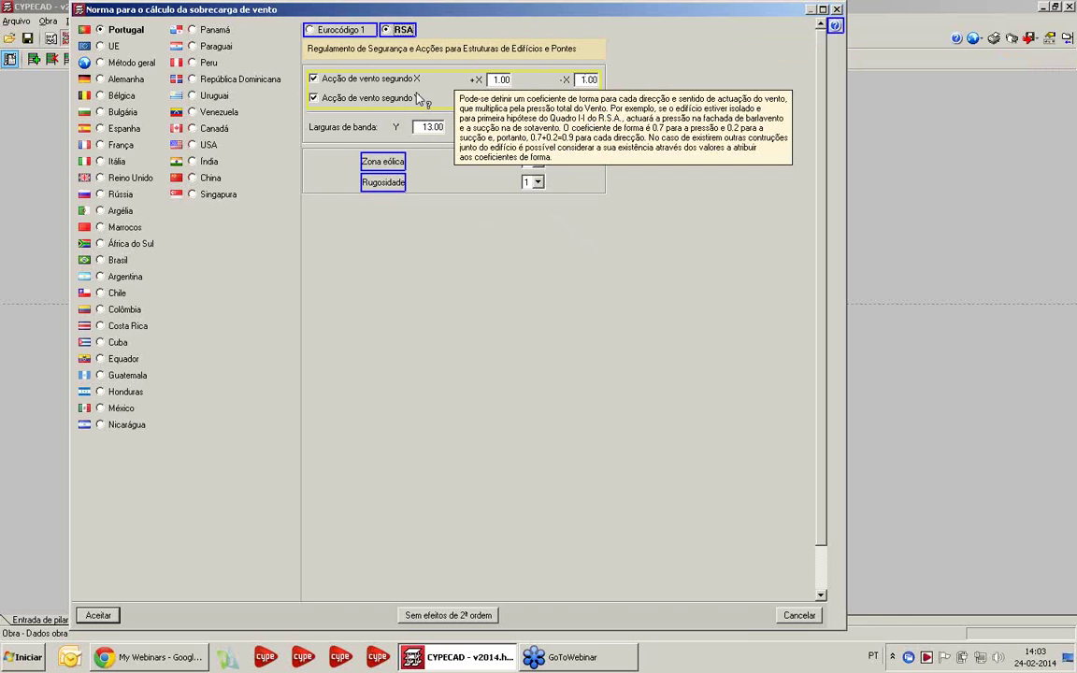
pyautogui.click(364, 160)
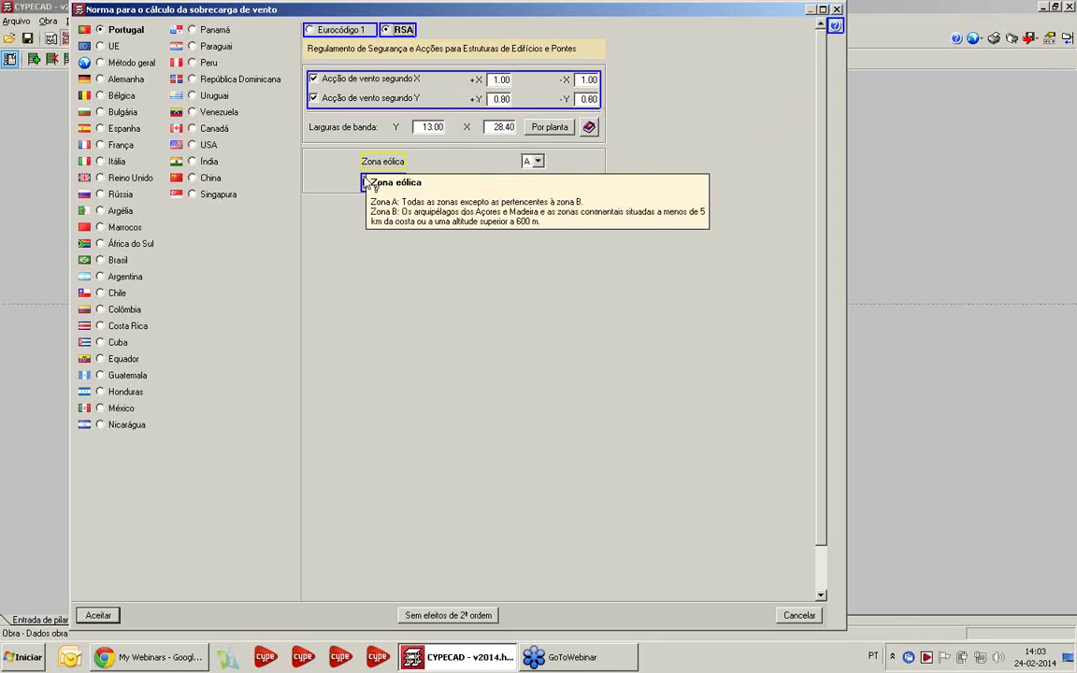
pyautogui.click(367, 183)
pyautogui.click(492, 316)
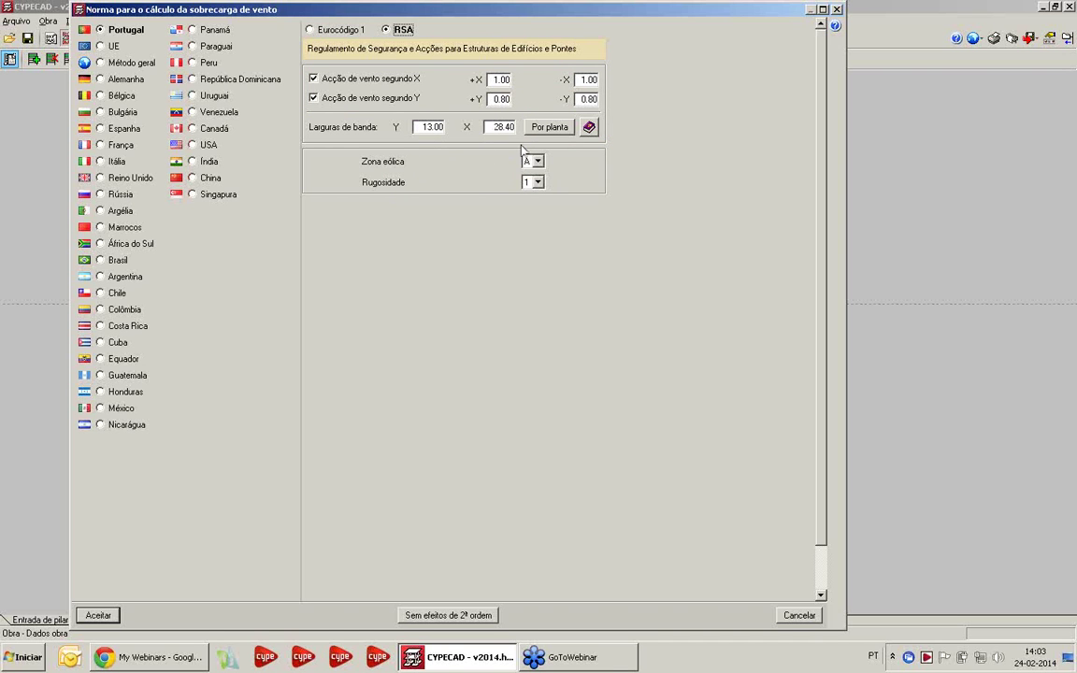
# Step: Read the explanation of the wind band widths and leave the wind action settings
pyautogui.click(587, 129)
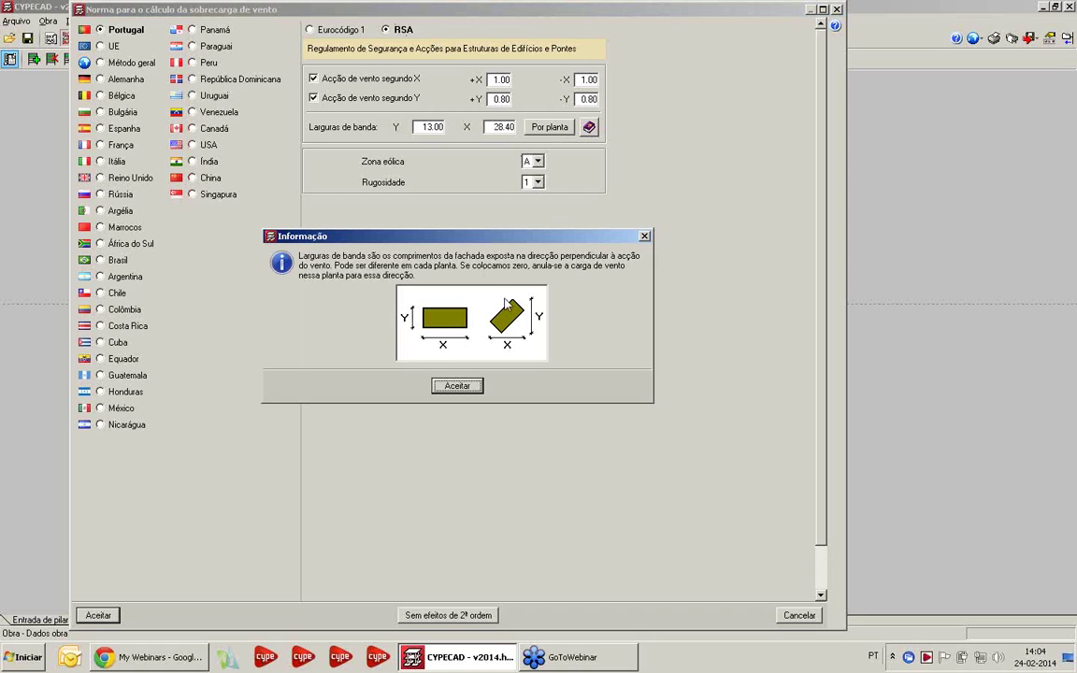
pyautogui.click(644, 235)
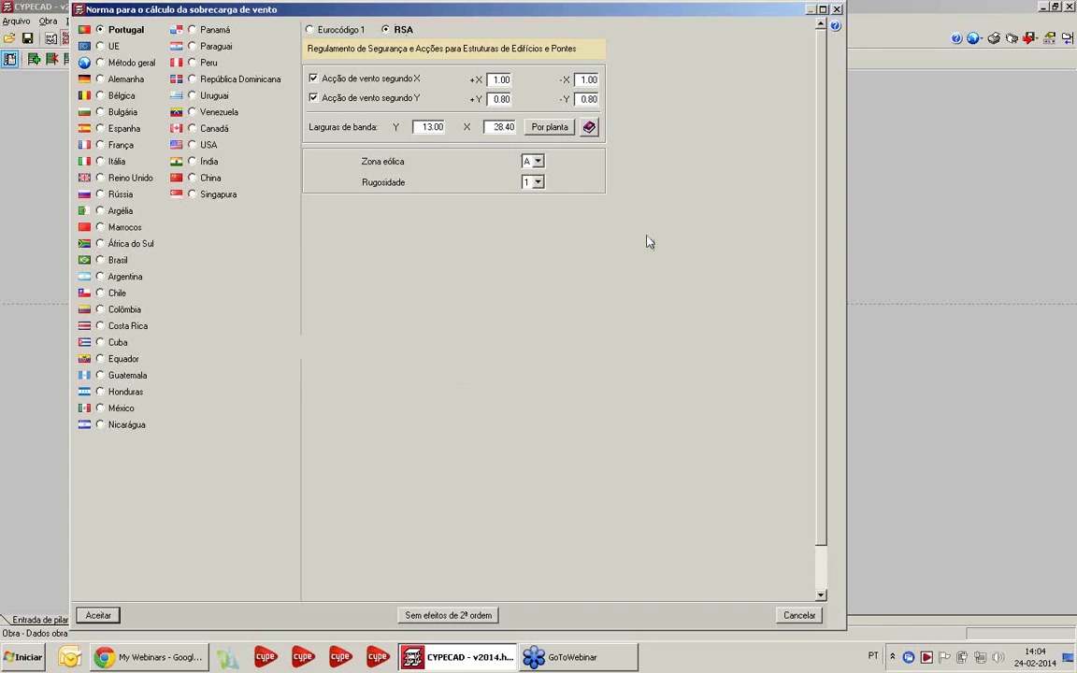
pyautogui.click(837, 11)
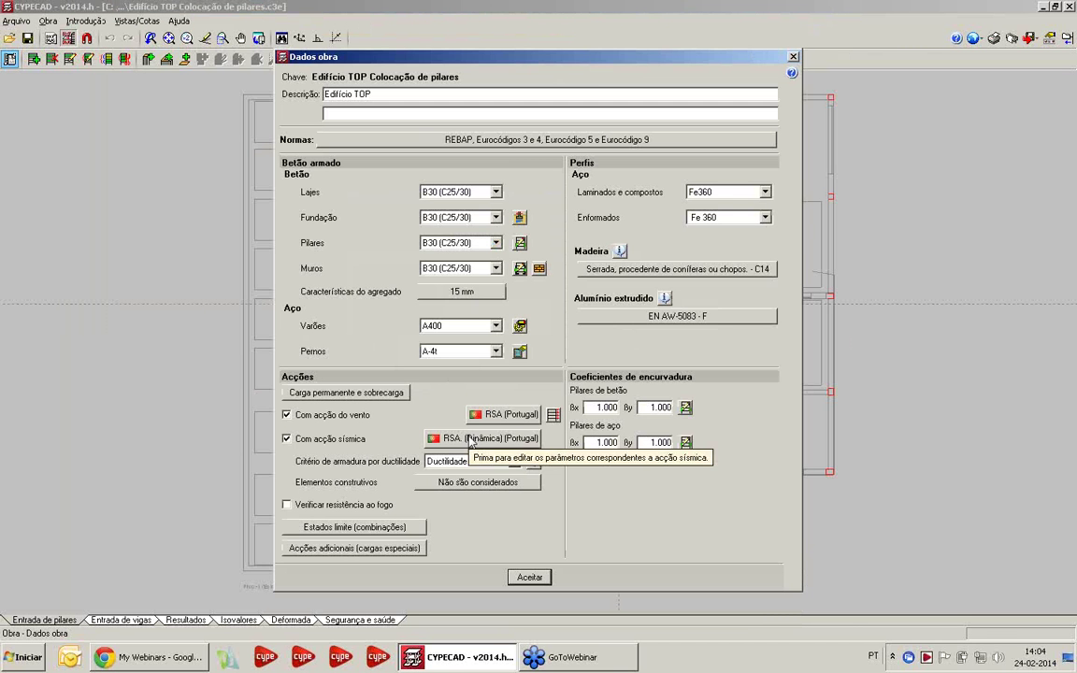
# Step: Review the RSA dynamic seismic parameters, including the user-specified number of vibration modes, and cancel the seismic settings
pyautogui.click(471, 439)
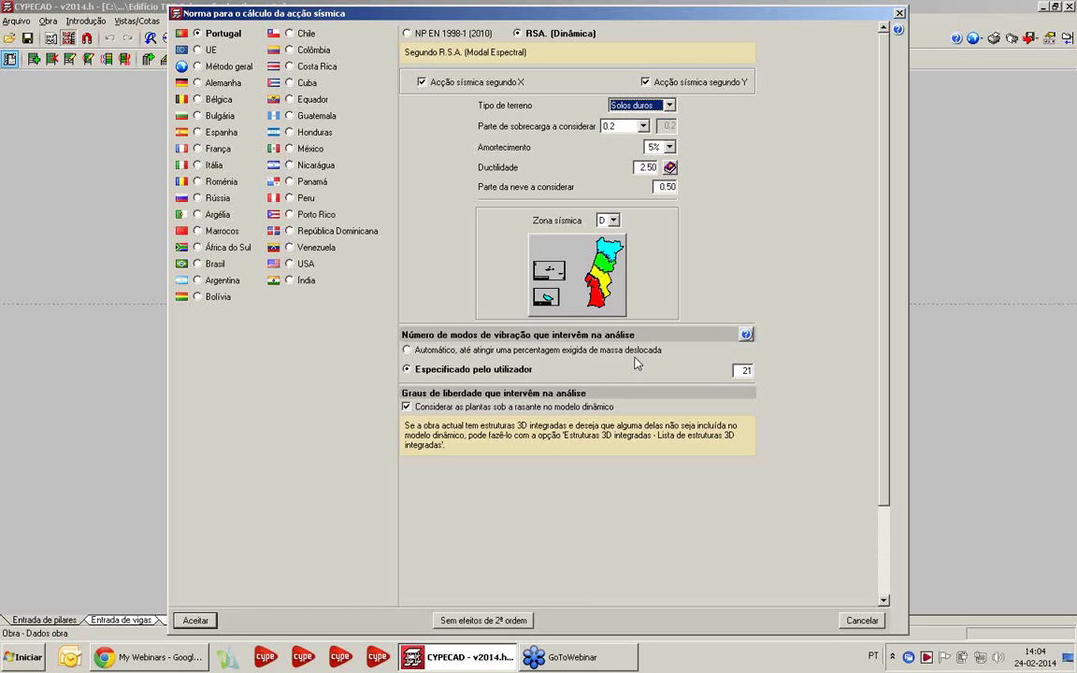
pyautogui.doubleClick(745, 371)
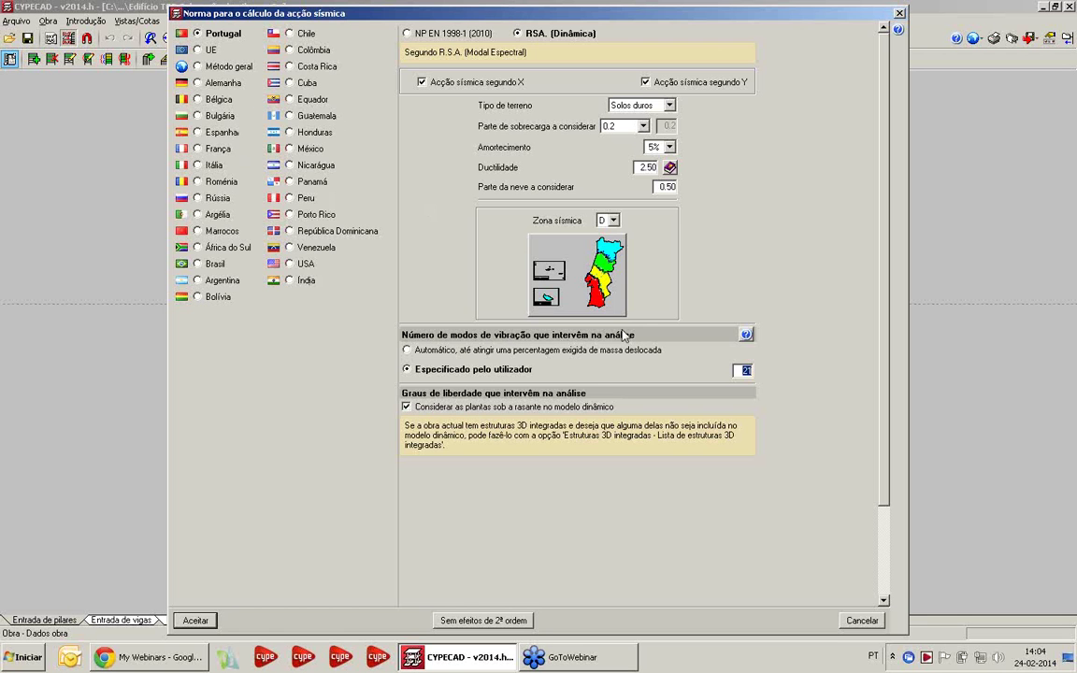
pyautogui.click(861, 619)
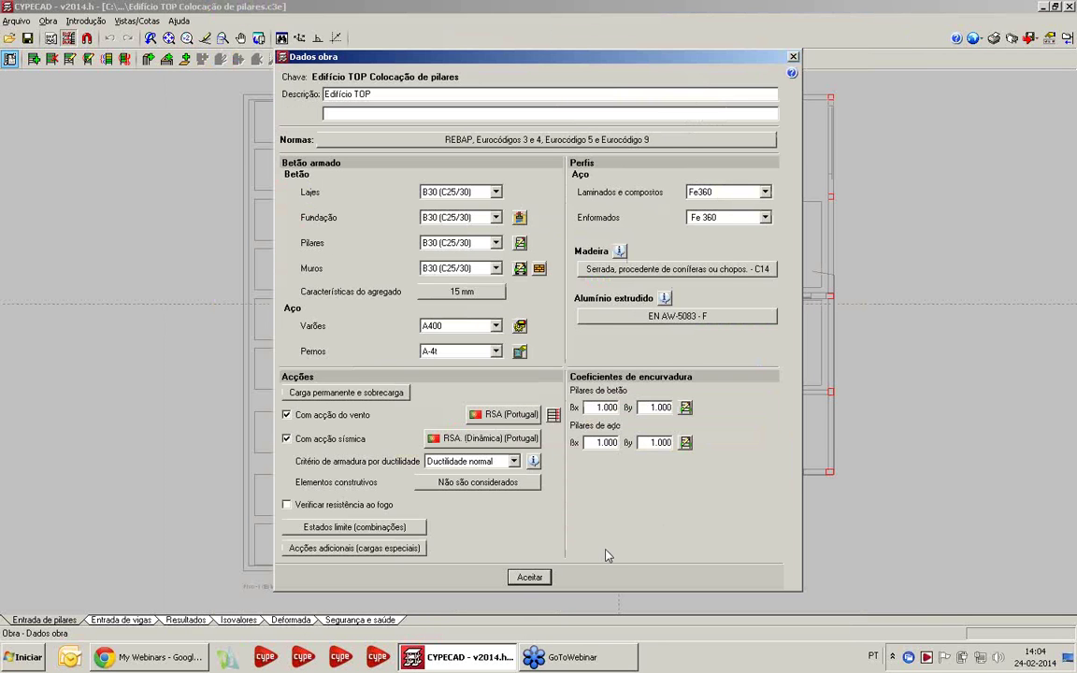
# Step: Review the additional actions and their use categories, and close the project's general data
pyautogui.click(351, 549)
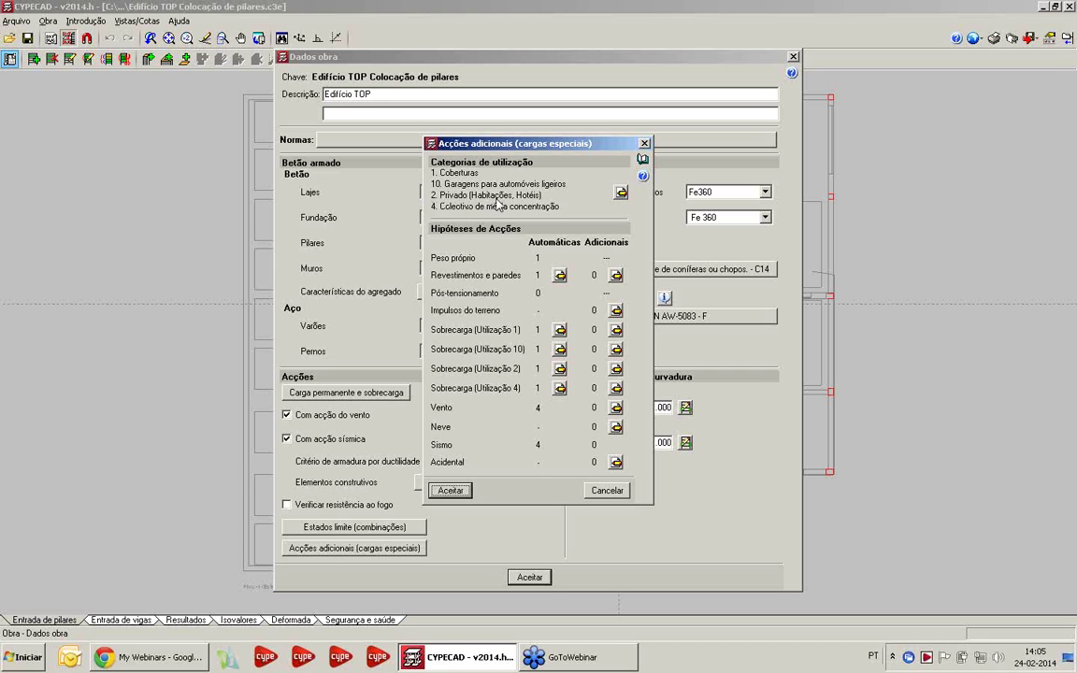
pyautogui.click(621, 193)
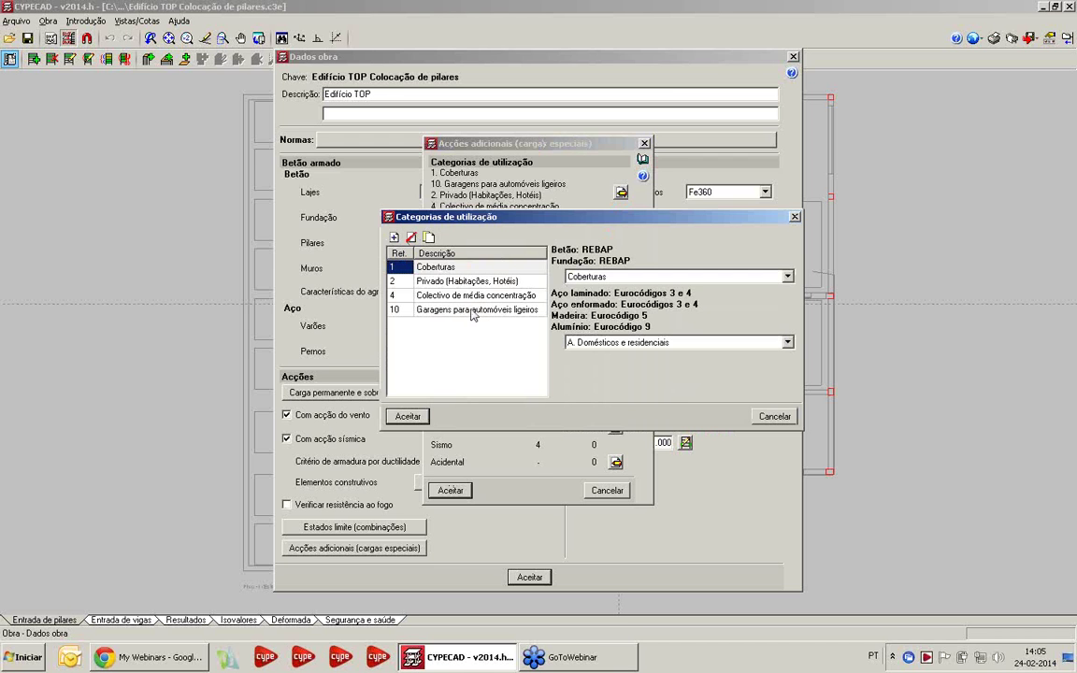
pyautogui.click(794, 218)
pyautogui.click(644, 143)
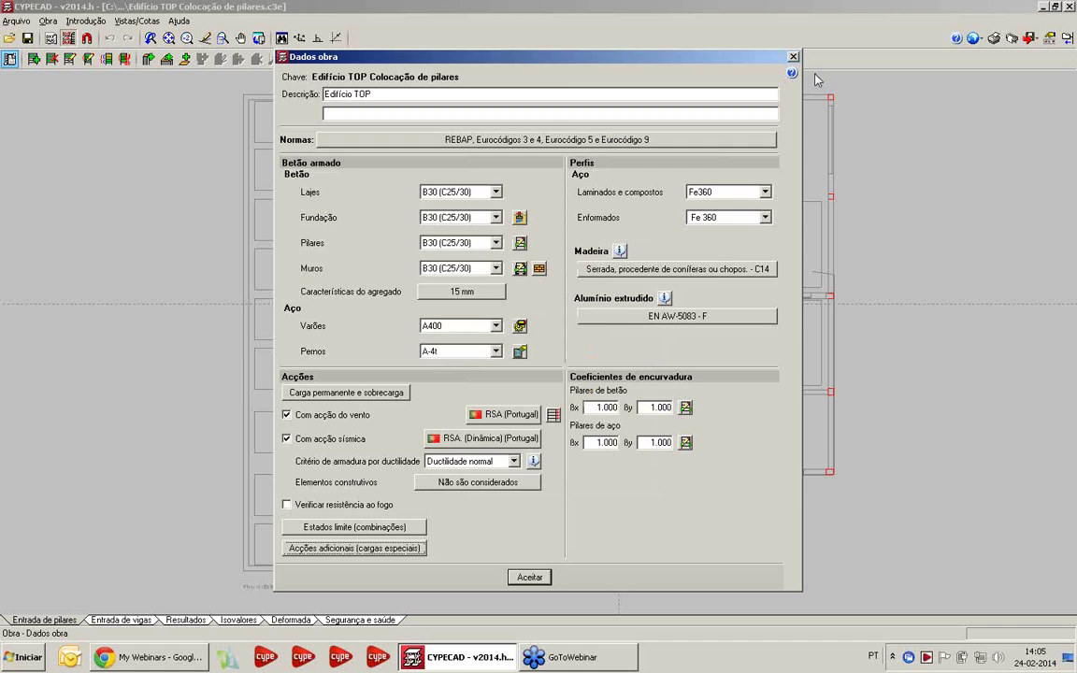
pyautogui.click(793, 57)
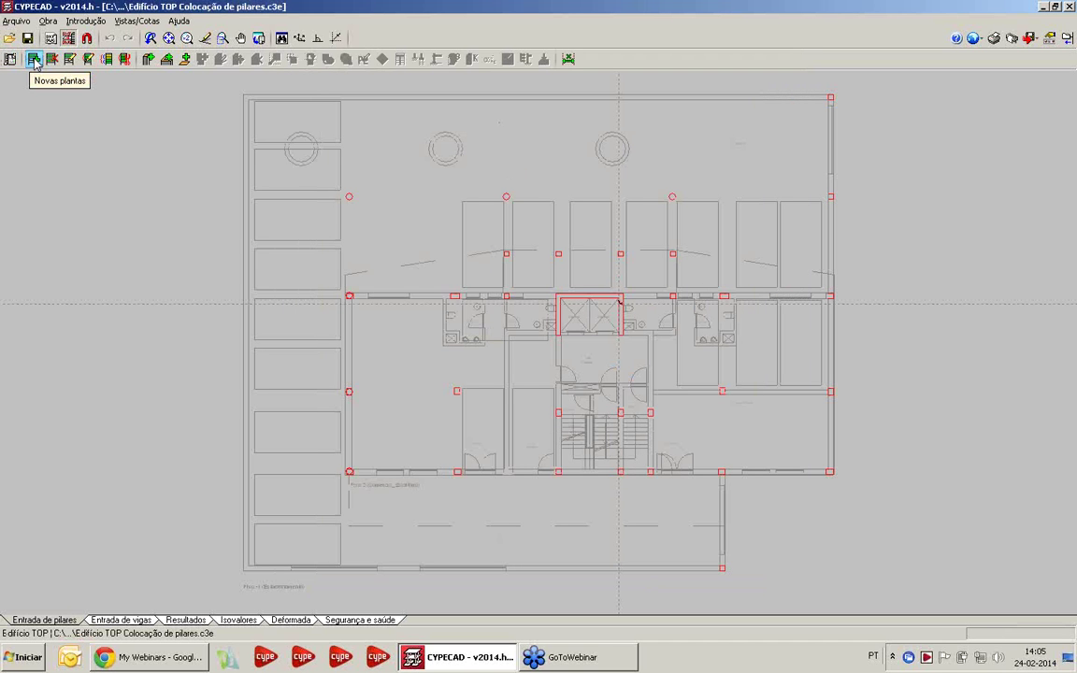
# Step: Review the floor heights and levels from Piso -1 up to the stair-box roof, and leave the floor editing unchanged
pyautogui.click(69, 59)
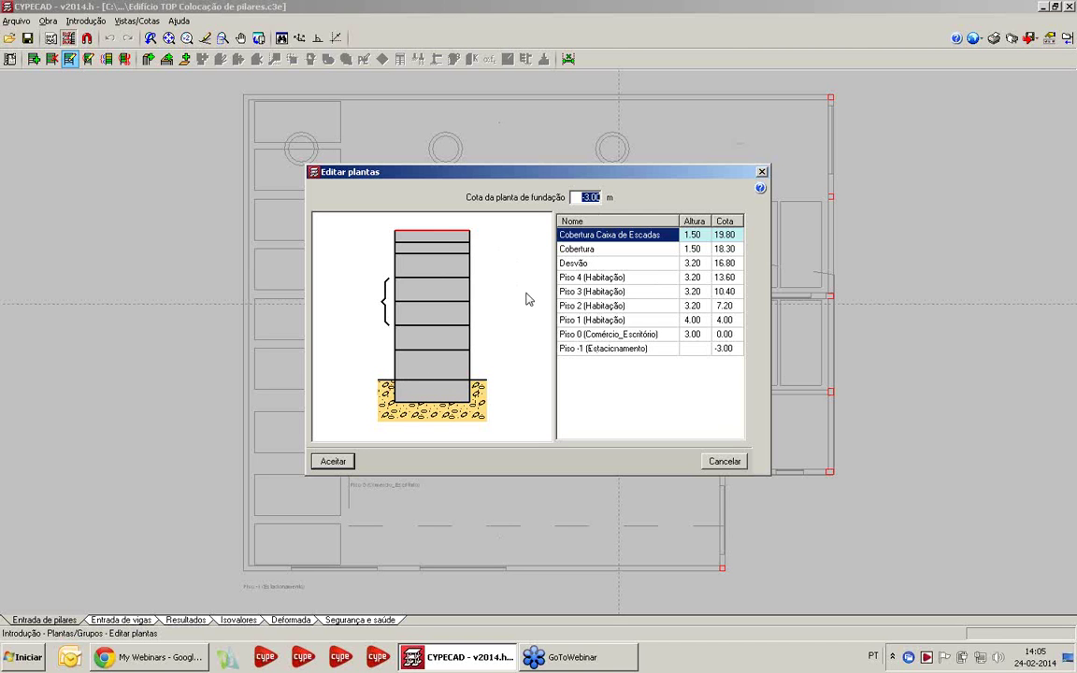
pyautogui.click(692, 334)
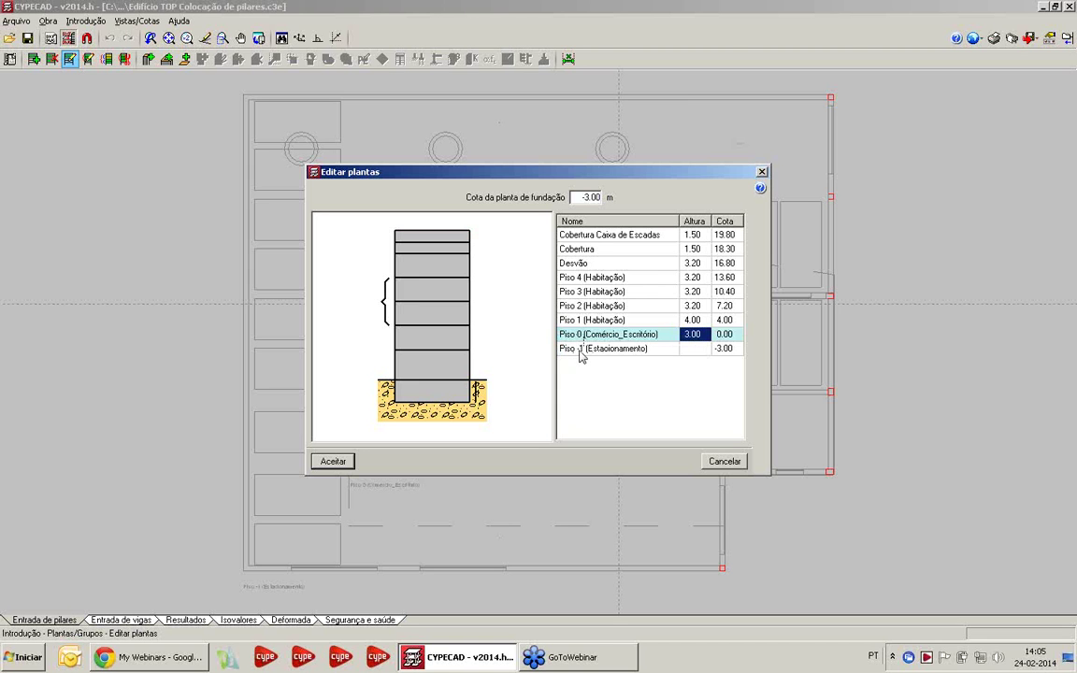
pyautogui.click(693, 321)
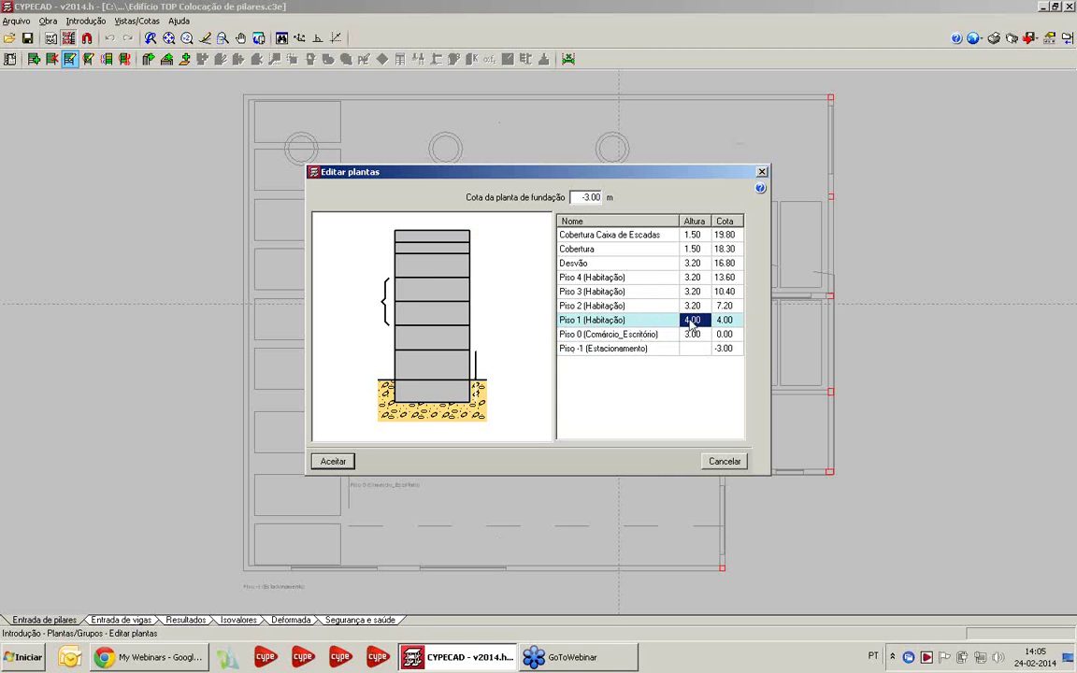
pyautogui.press('Up')
pyautogui.press('Up')
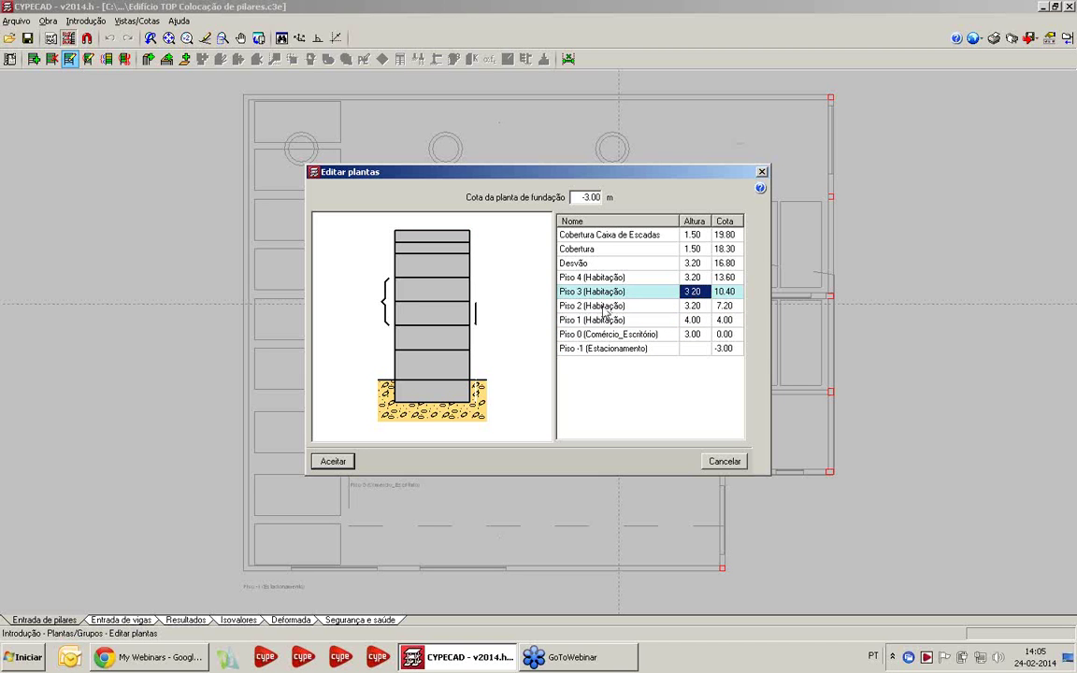
pyautogui.click(762, 173)
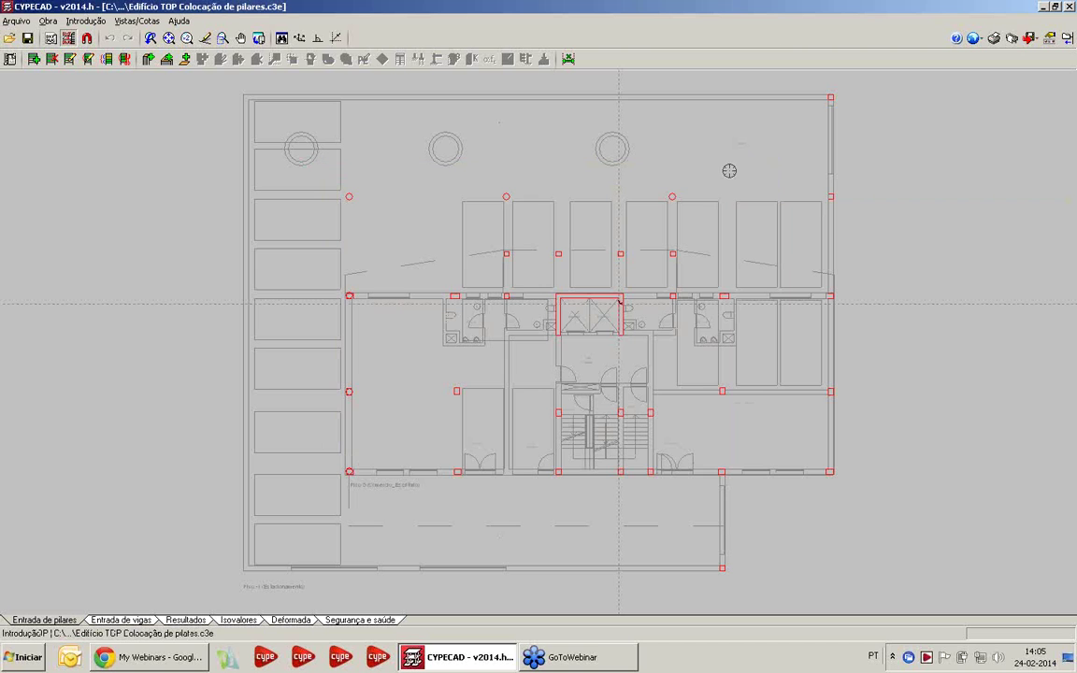
# Step: Review the use categories and live loads assigned to each floor group, from the roofs down to Piso -1
pyautogui.click(88, 58)
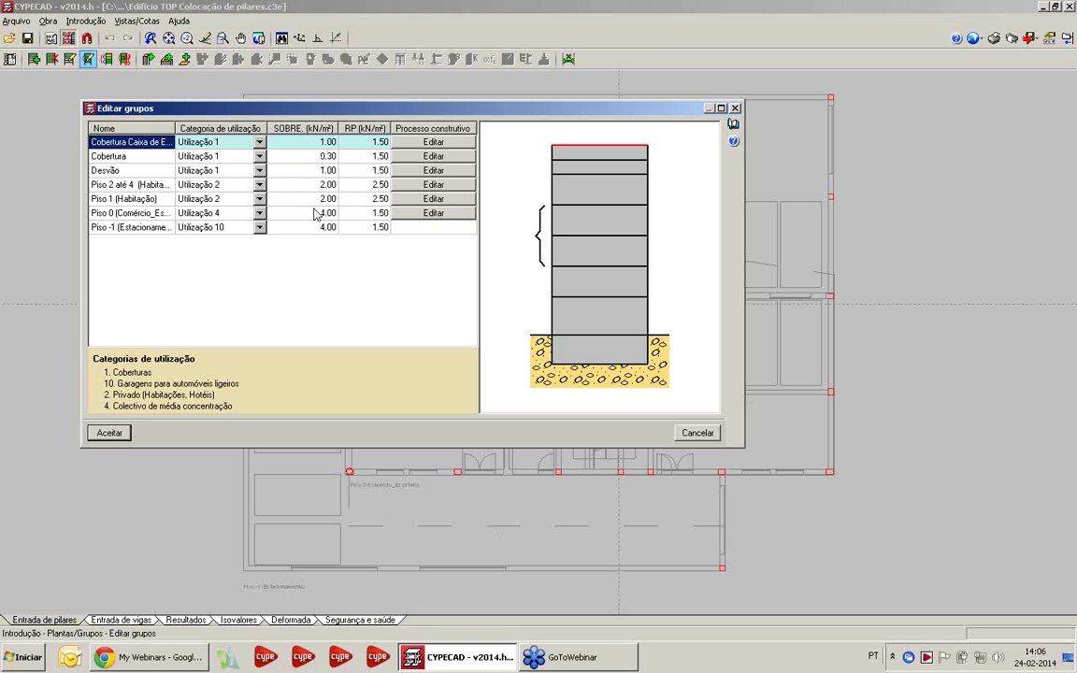
pyautogui.click(323, 157)
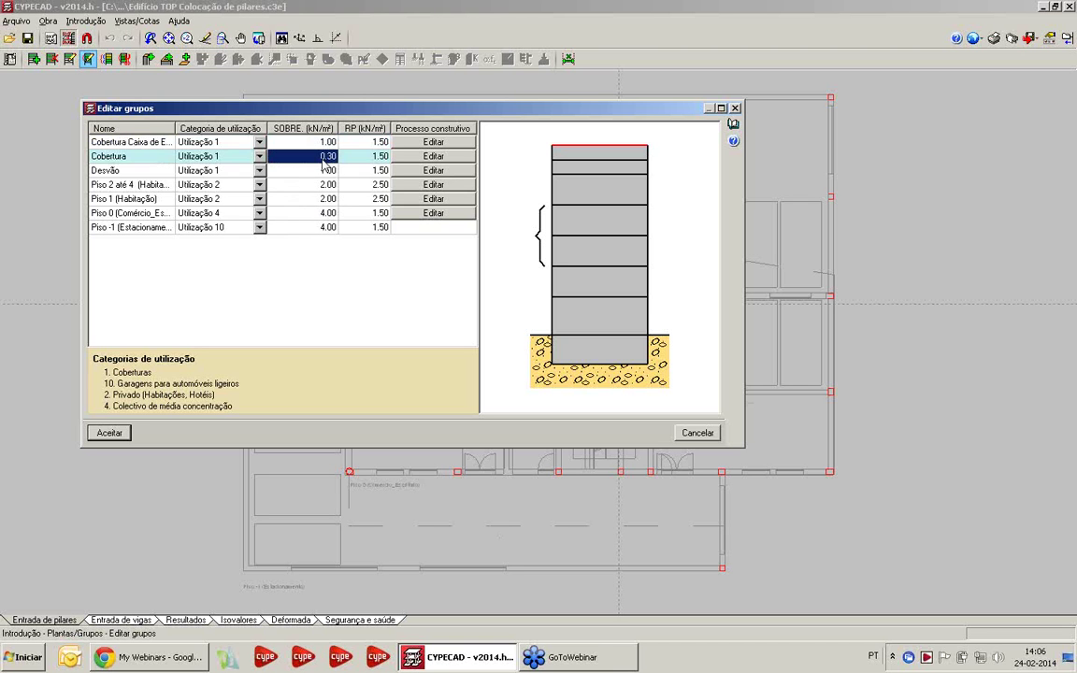
pyautogui.click(325, 170)
pyautogui.click(326, 185)
pyautogui.click(327, 198)
pyautogui.click(328, 213)
pyautogui.click(328, 227)
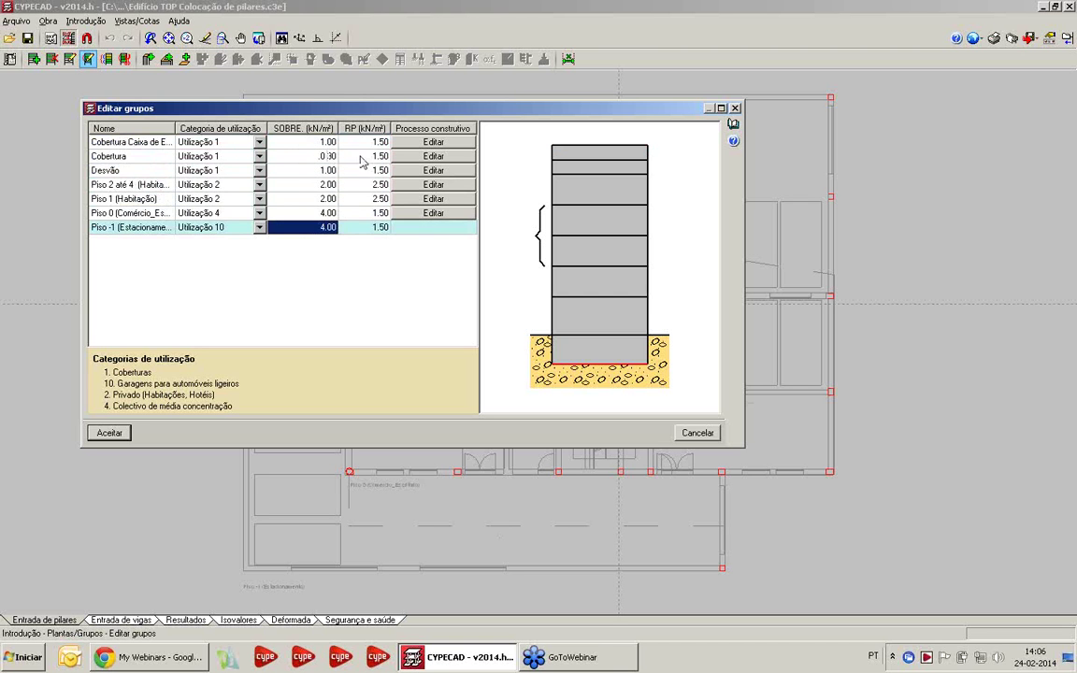
# Step: Review the permanent loads of every floor group and the Piso 2 até 4 grouping, and cancel the group editing
pyautogui.click(367, 142)
pyautogui.click(368, 156)
pyautogui.click(371, 170)
pyautogui.click(372, 184)
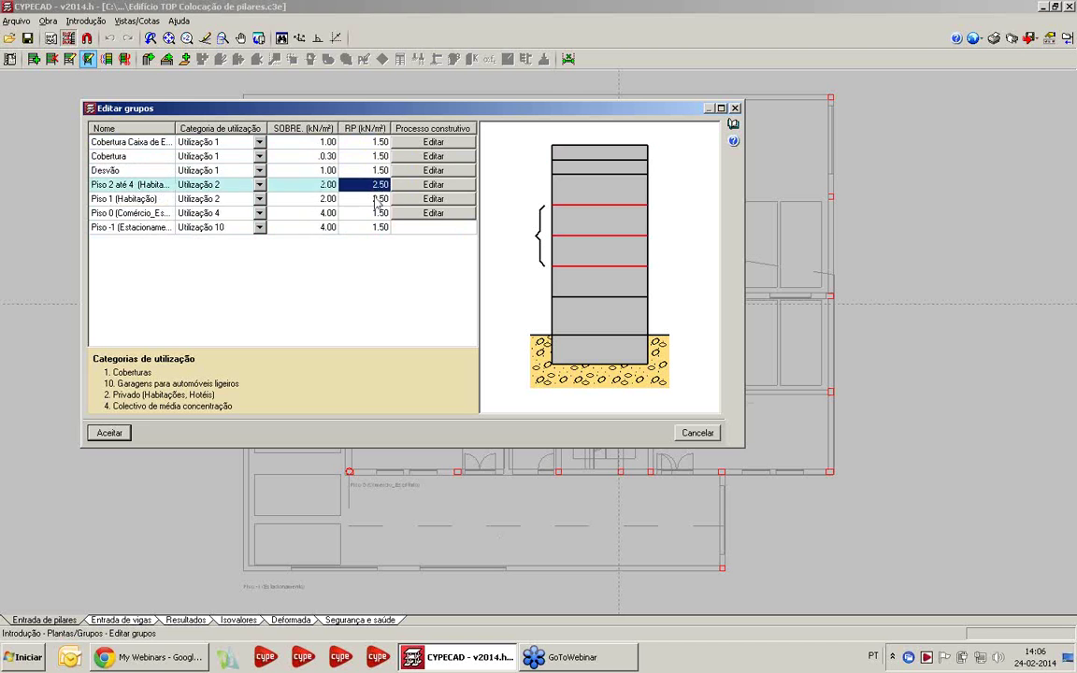
pyautogui.click(371, 198)
pyautogui.click(371, 213)
pyautogui.click(371, 227)
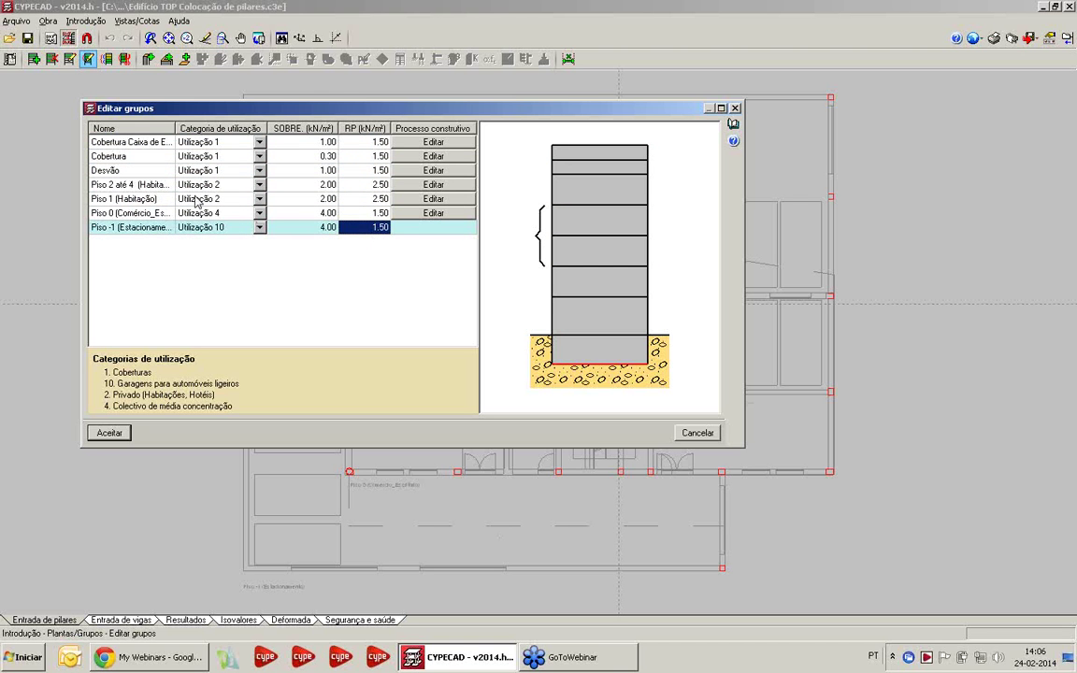
pyautogui.click(310, 186)
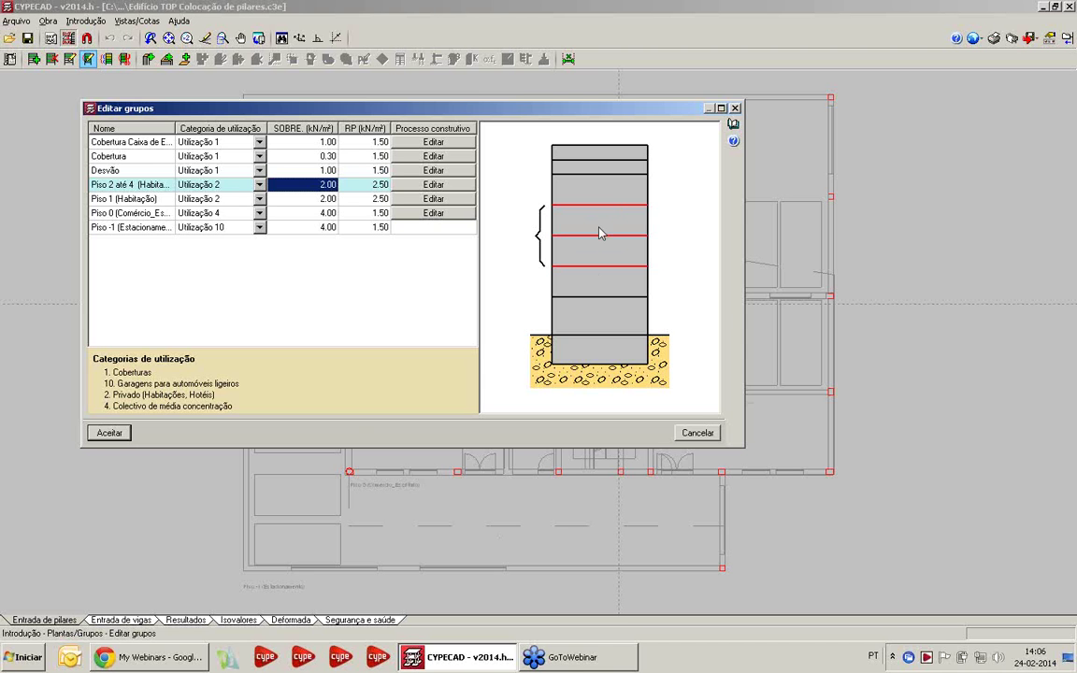
pyautogui.click(697, 432)
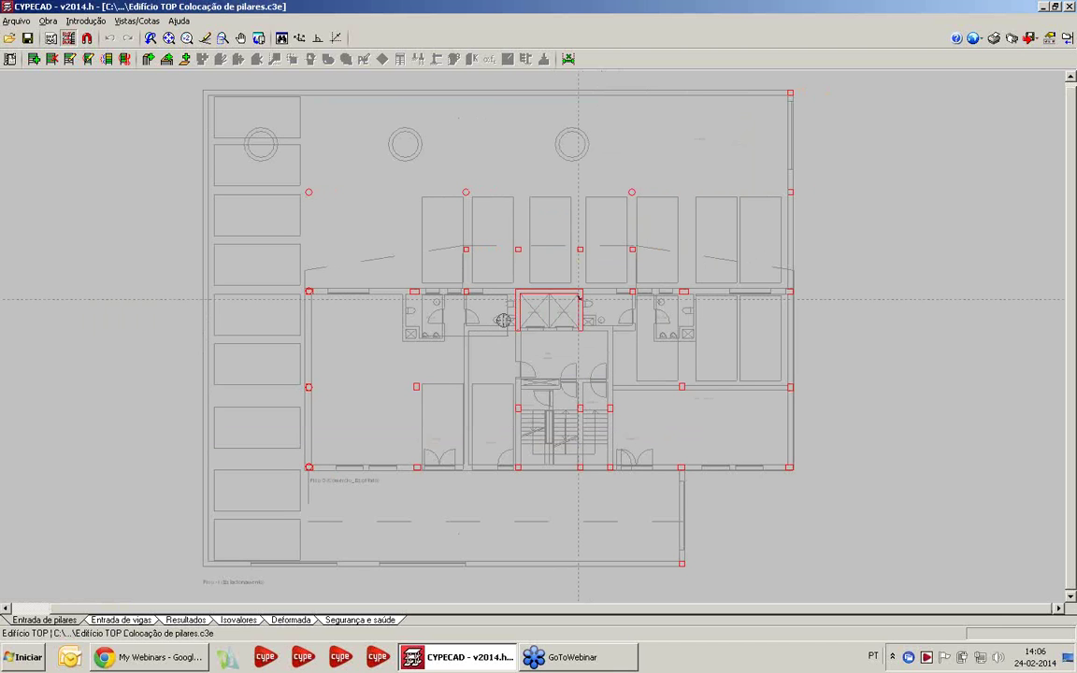
# Step: Review which DWG template plans are assigned to each floor group and to the column entry view, and cancel the template management
pyautogui.click(51, 38)
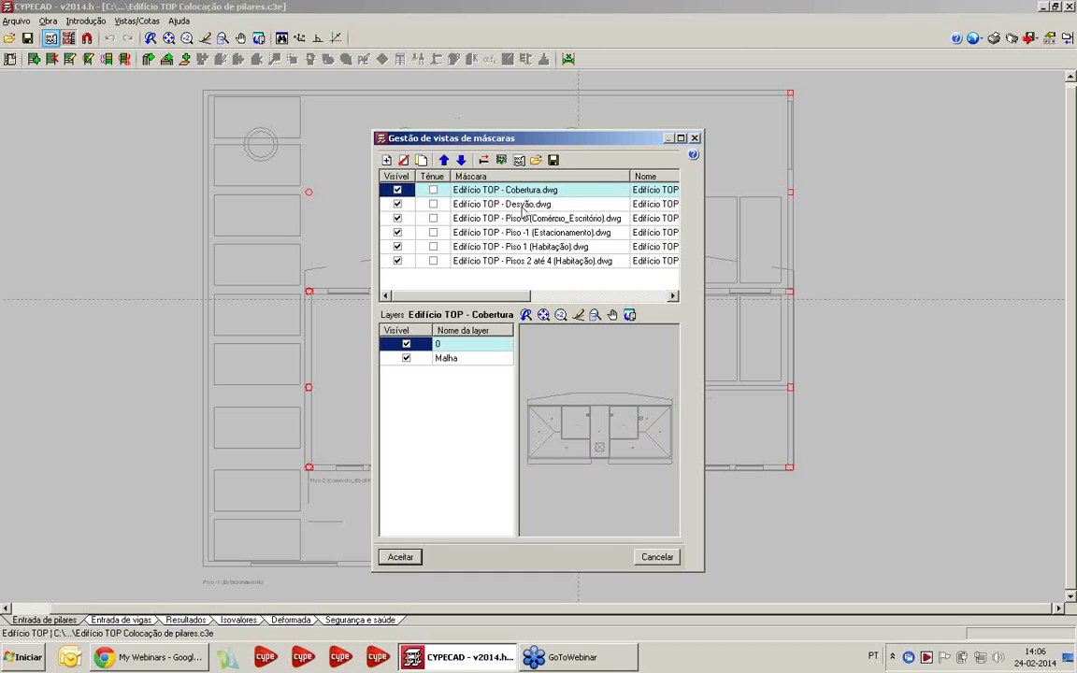
pyautogui.click(501, 160)
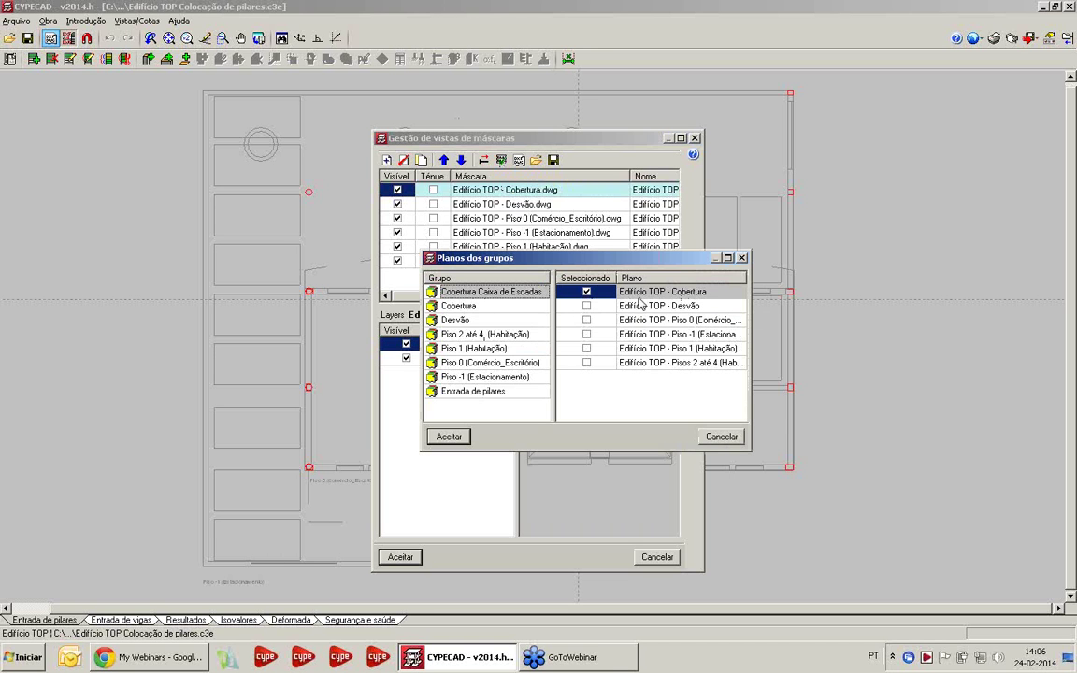
pyautogui.click(467, 305)
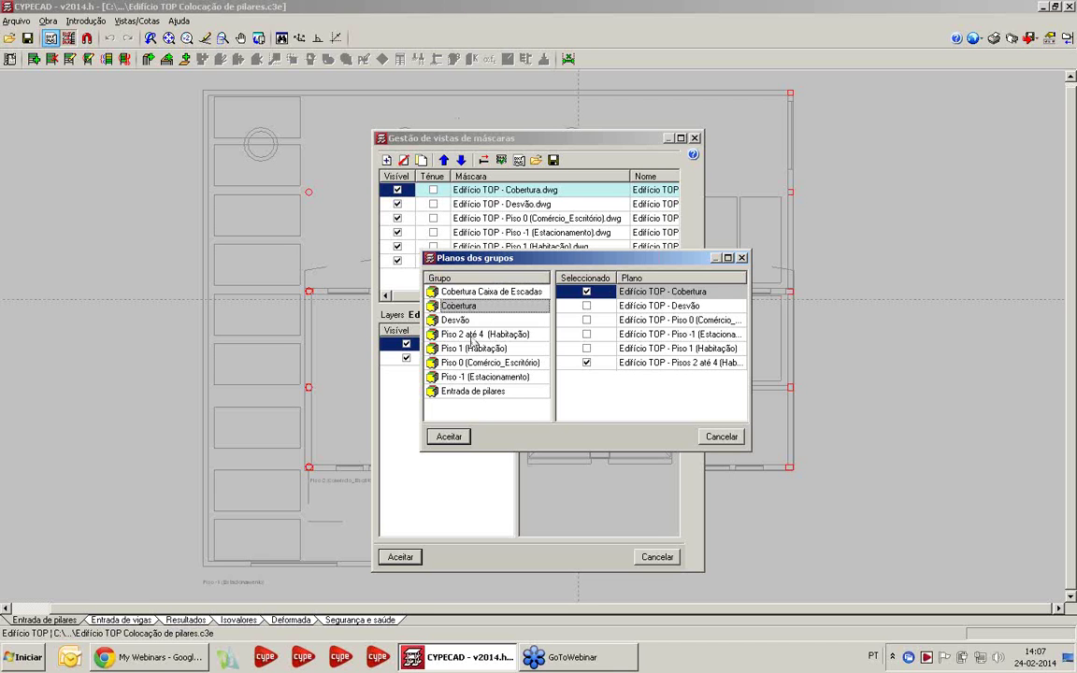
pyautogui.click(472, 334)
pyautogui.click(492, 348)
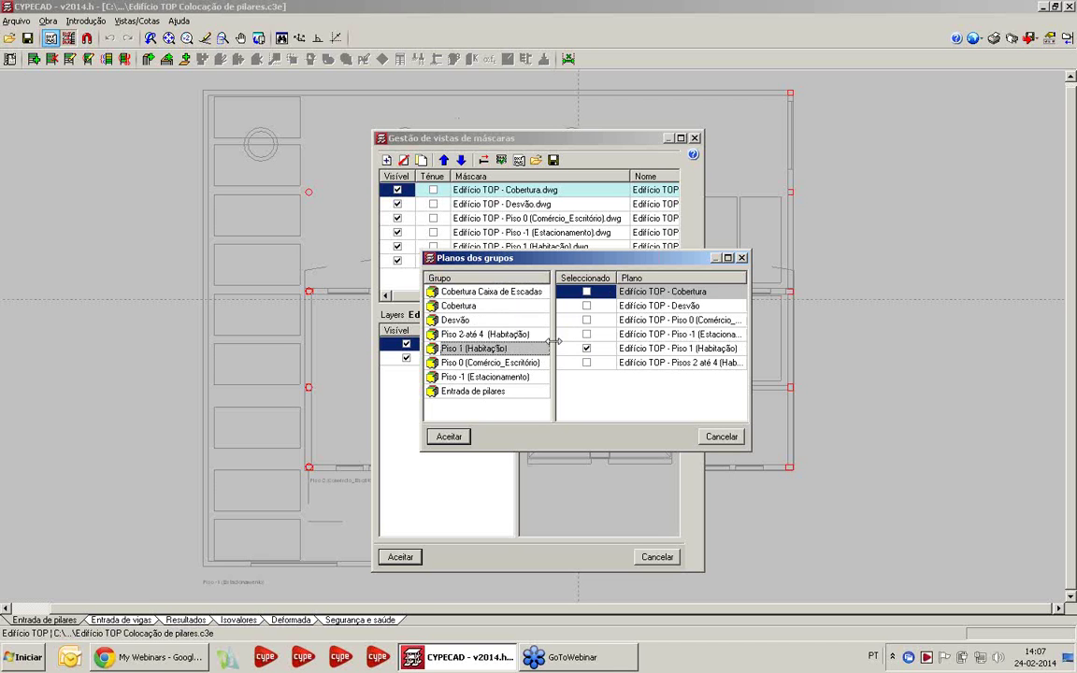
pyautogui.click(514, 363)
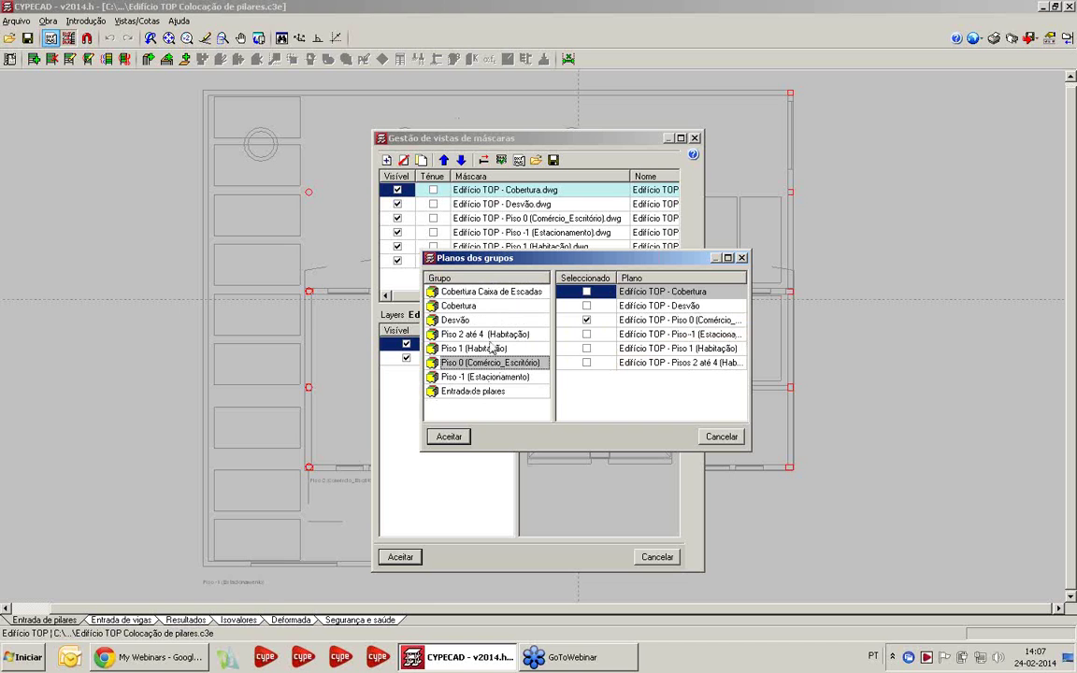
pyautogui.click(477, 391)
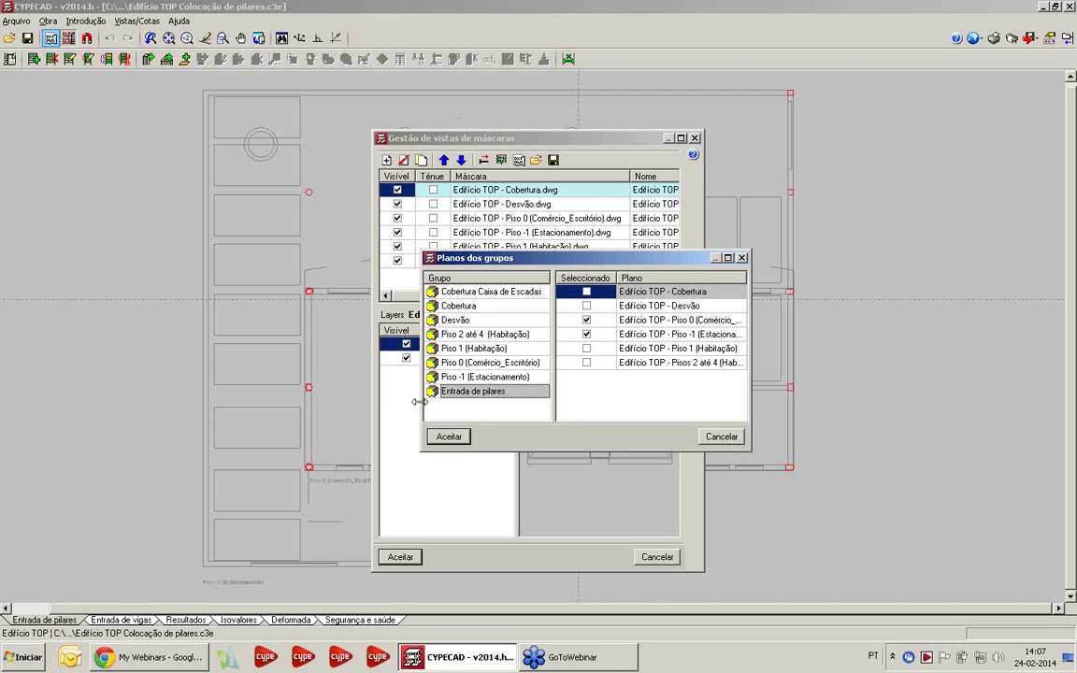
pyautogui.click(725, 436)
pyautogui.click(657, 557)
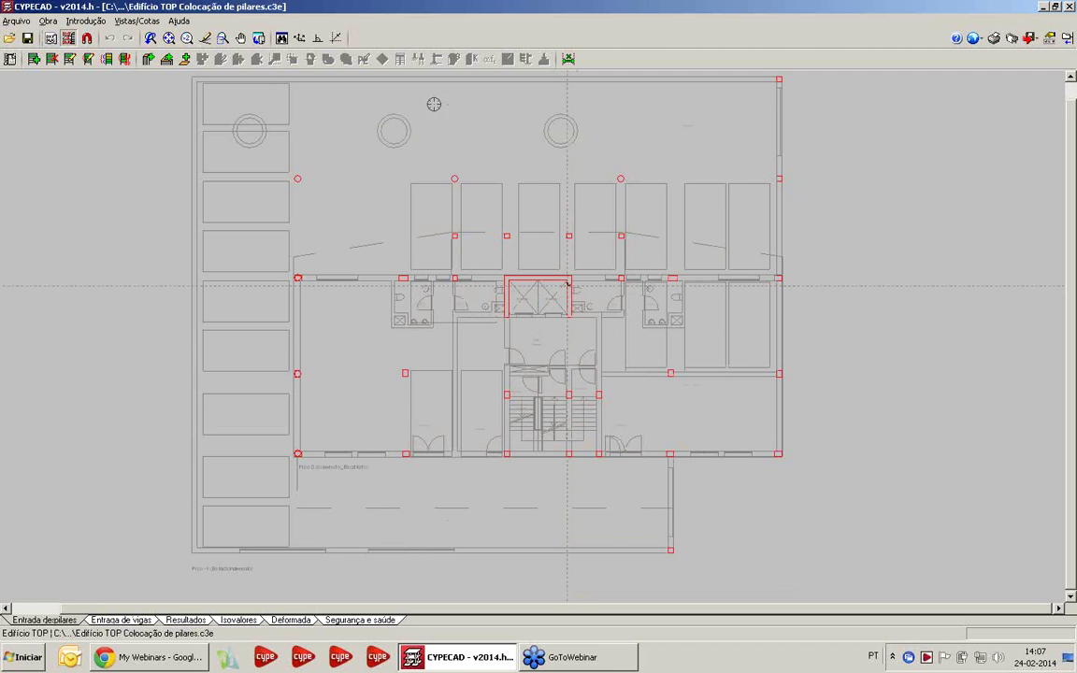
# Step: Define new column P1 from Piso -1 (Estacionamento) to the stair-box roof with 0.3 x 0.3 sections, angle 0 and external fixity
pyautogui.scroll(4, 529, 355)
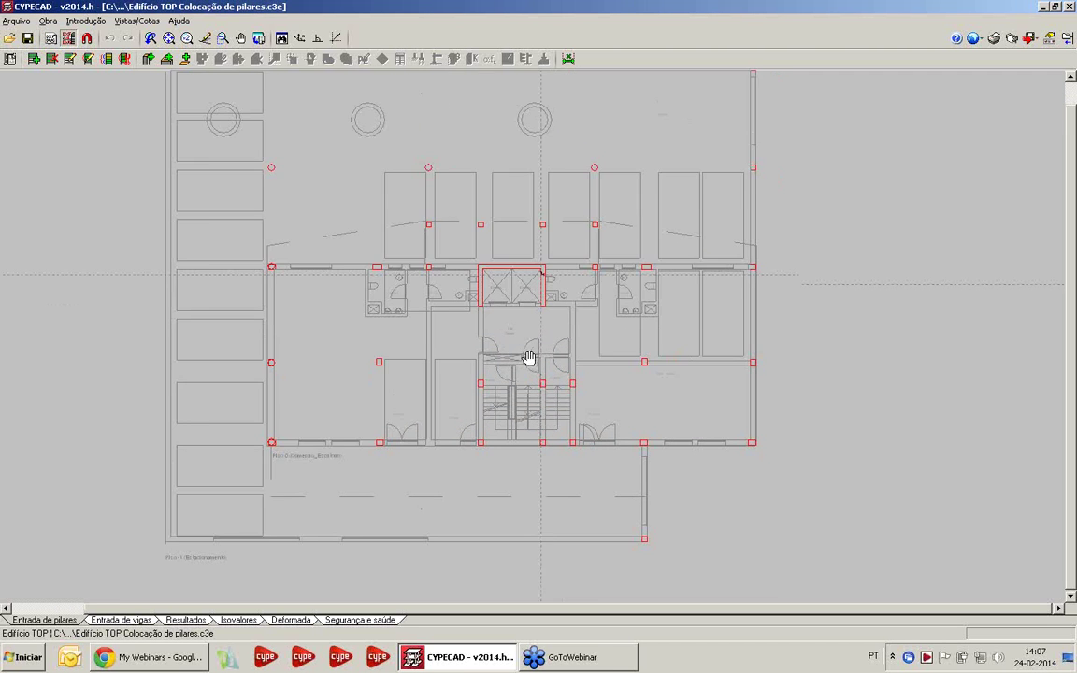
pyautogui.scroll(1, 633, 535)
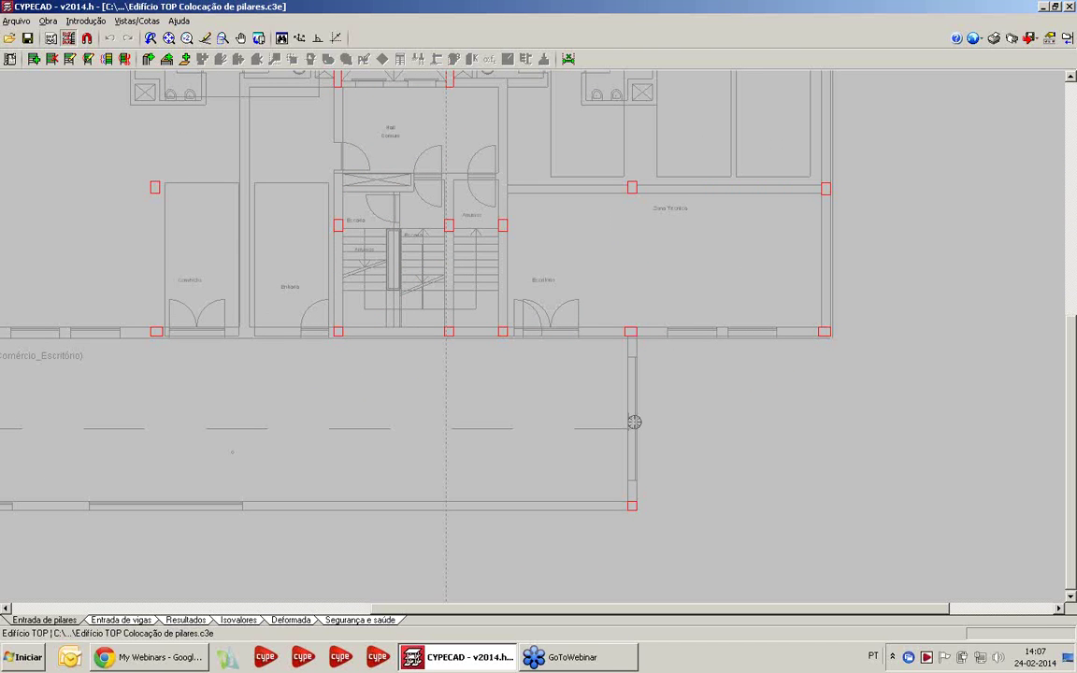
pyautogui.scroll(-1, 632, 421)
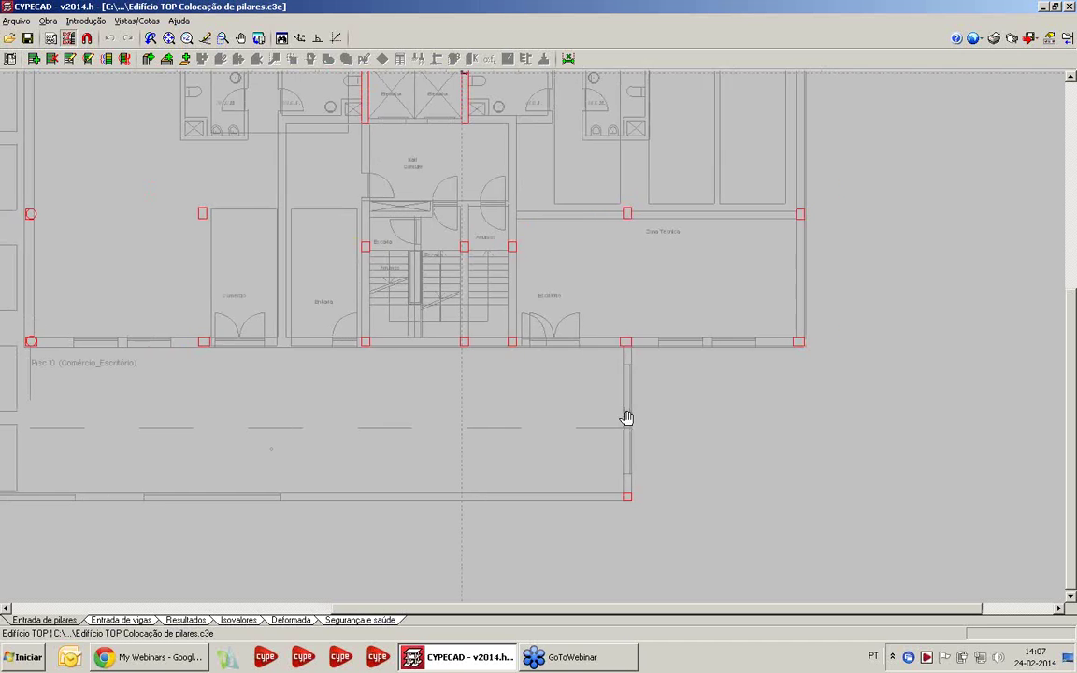
pyautogui.moveTo(624, 421); pyautogui.dragTo(680, 434, button='middle')
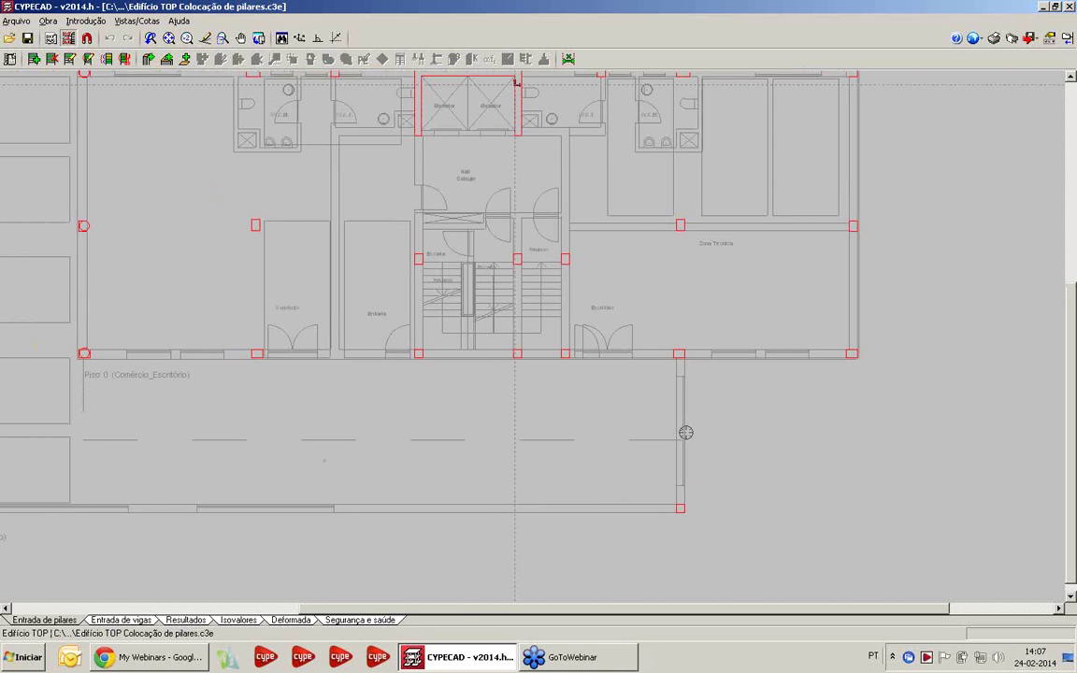
pyautogui.moveTo(653, 430); pyautogui.dragTo(629, 414, button='middle')
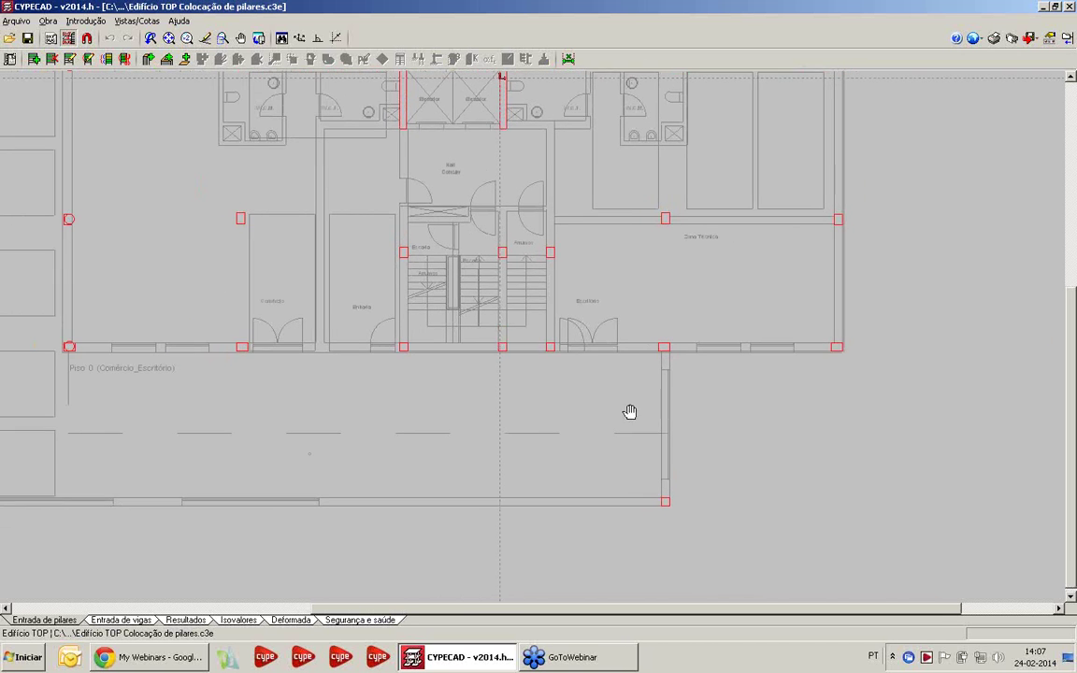
pyautogui.scroll(1, 651, 524)
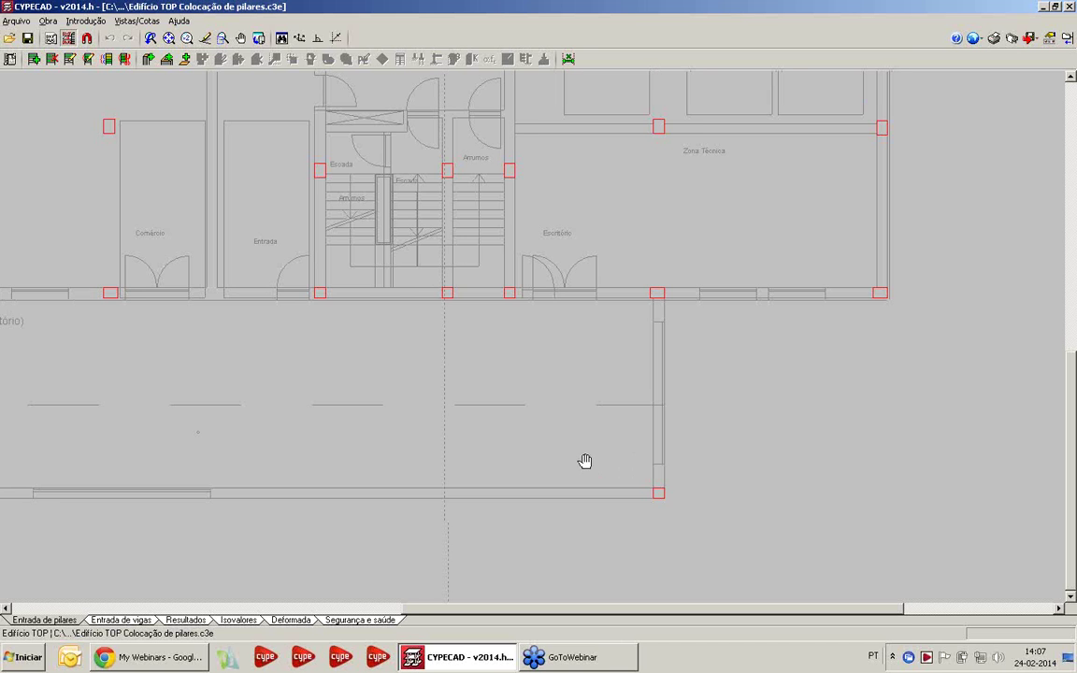
pyautogui.moveTo(578, 418); pyautogui.dragTo(523, 413, button='middle')
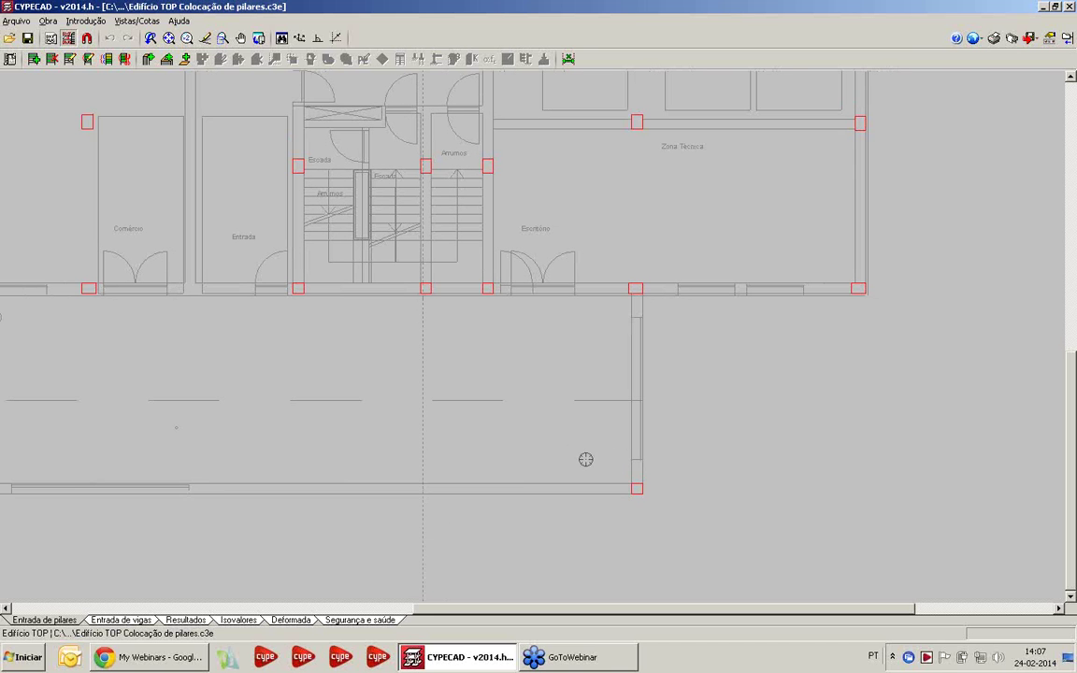
pyautogui.click(148, 59)
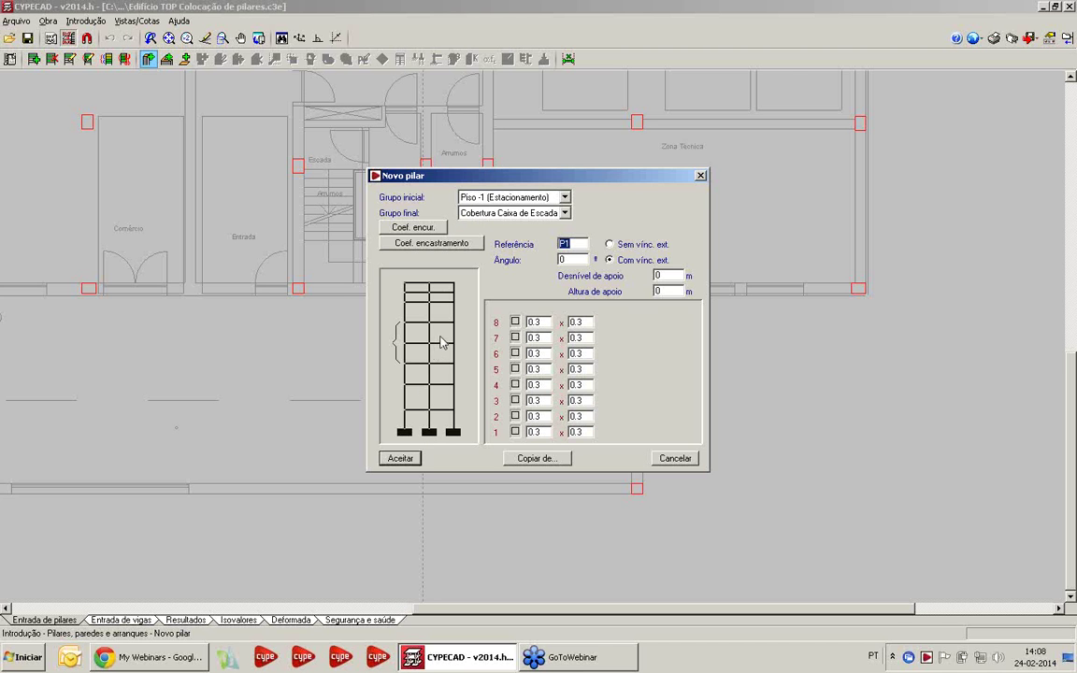
pyautogui.click(400, 458)
# Step: Enable the Intersecção object snap for capturing points on the DWG template
pyautogui.scroll(5, 480, 387)
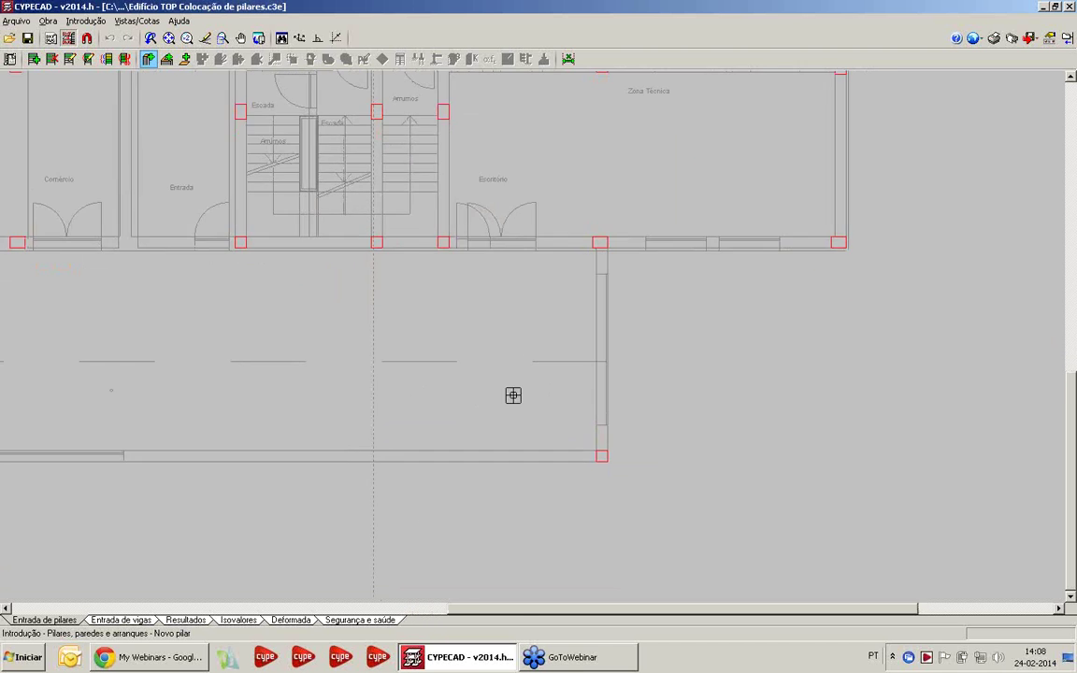
pyautogui.scroll(1, 465, 368)
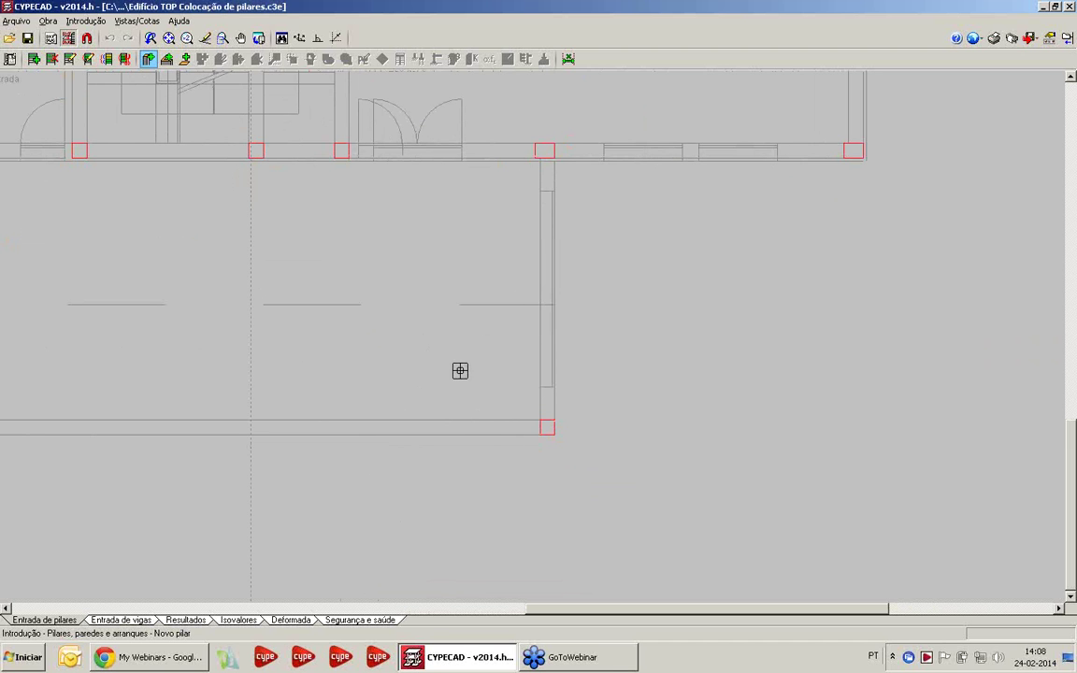
pyautogui.click(87, 40)
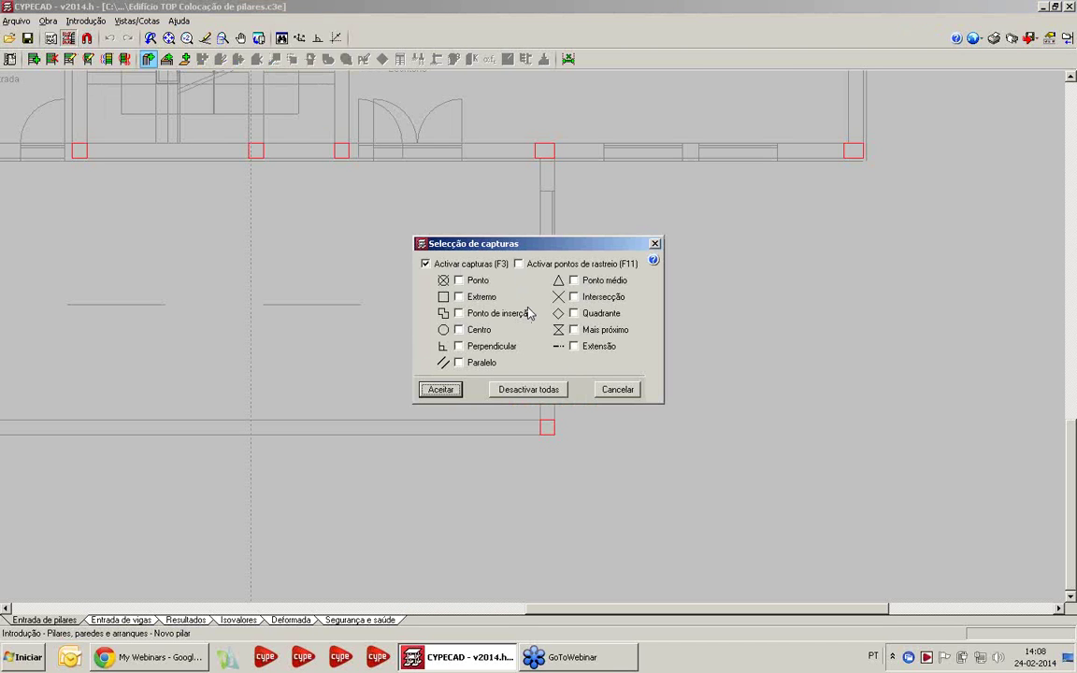
pyautogui.click(574, 298)
pyautogui.click(441, 389)
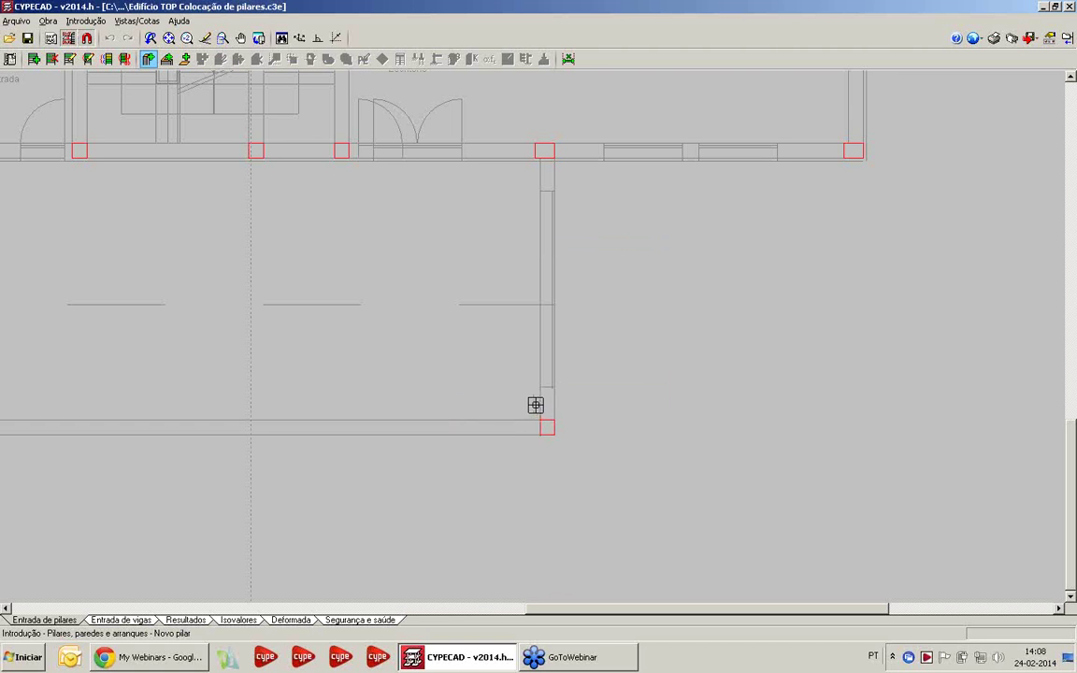
# Step: Place column P1 at the outer corner of the red column outline at the lower right corner of the parking-floor plan
pyautogui.scroll(2, 519, 430)
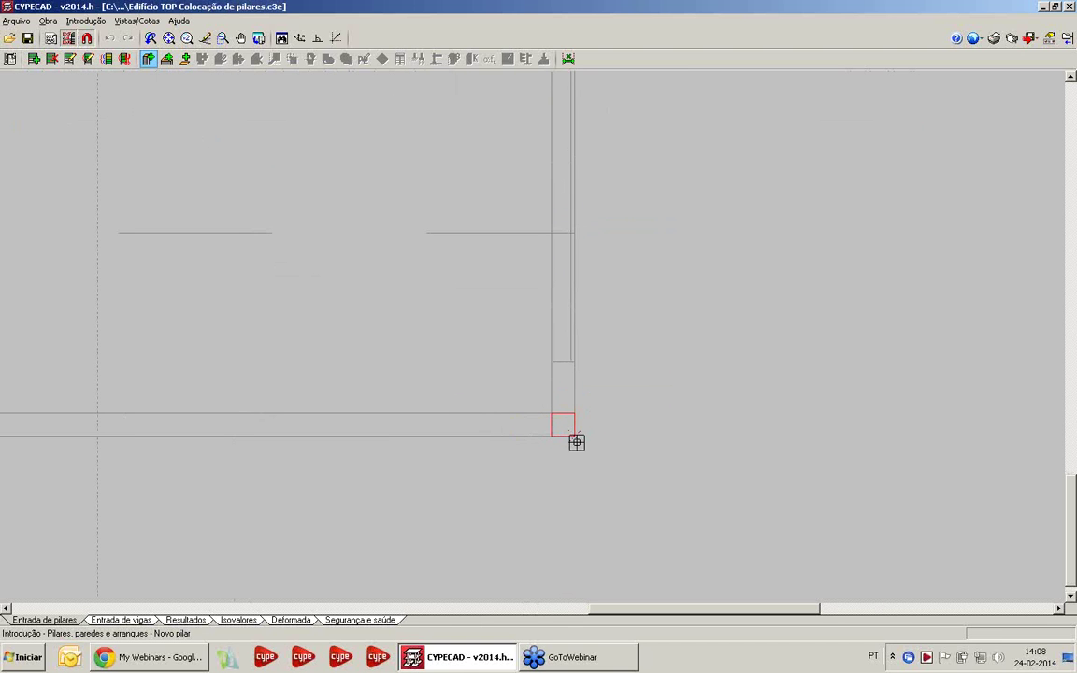
pyautogui.scroll(-2, 583, 459)
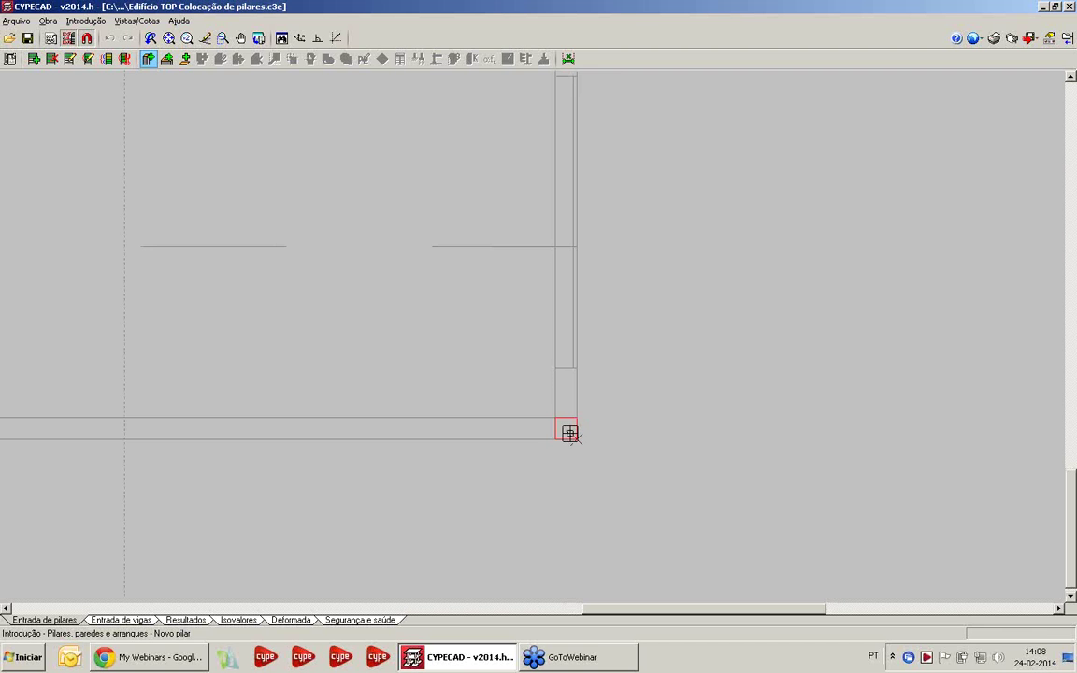
pyautogui.click(569, 433)
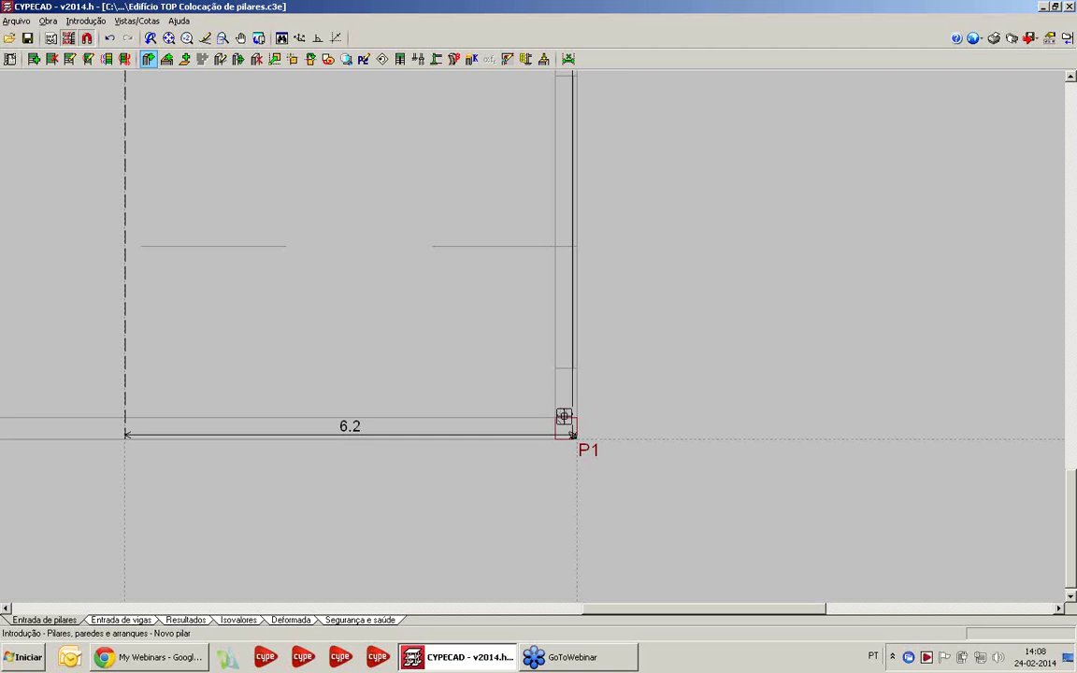
pyautogui.scroll(3, 568, 420)
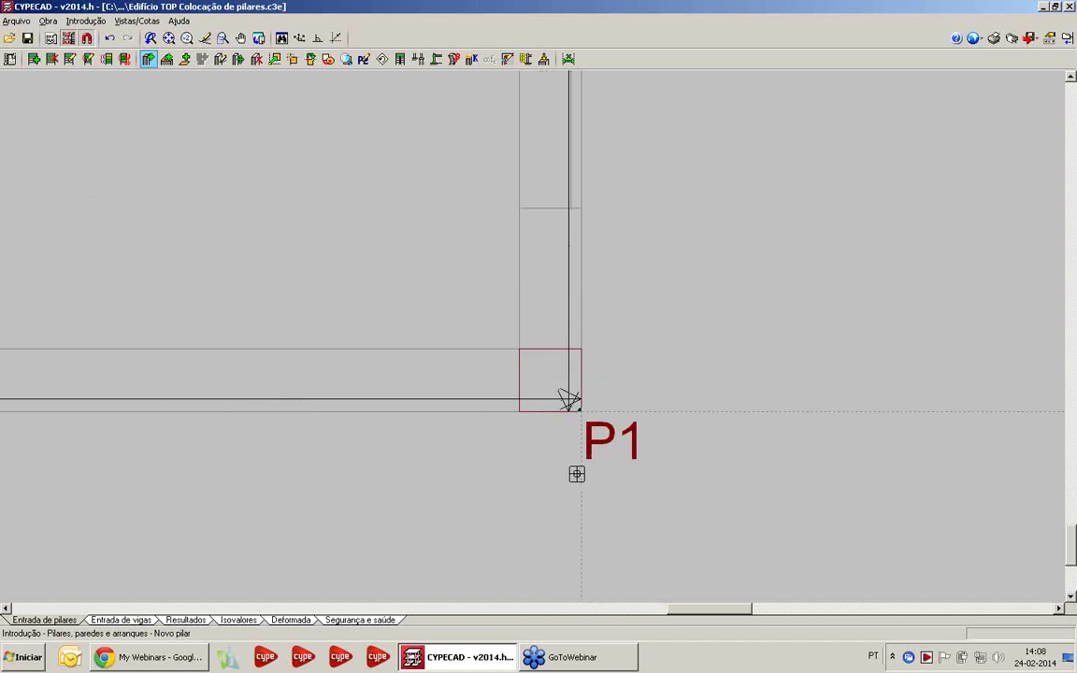
# Step: Place column P2 at the lower right corner of the red column outline between the staircase and the Escritório door
pyautogui.scroll(-5, 576, 474)
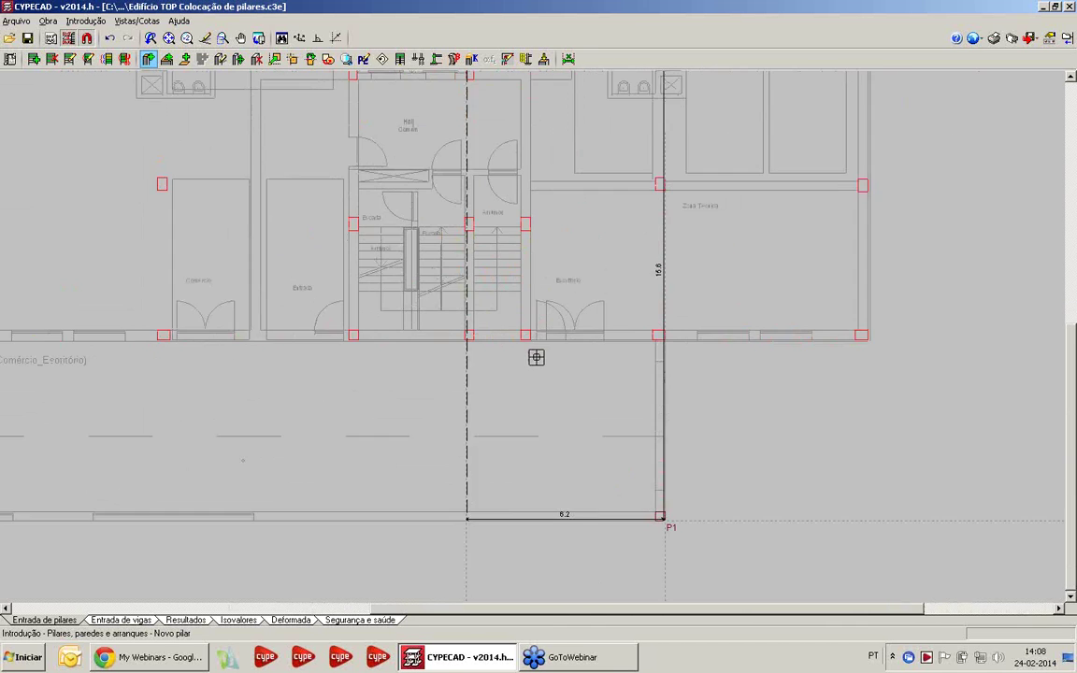
pyautogui.scroll(4, 536, 357)
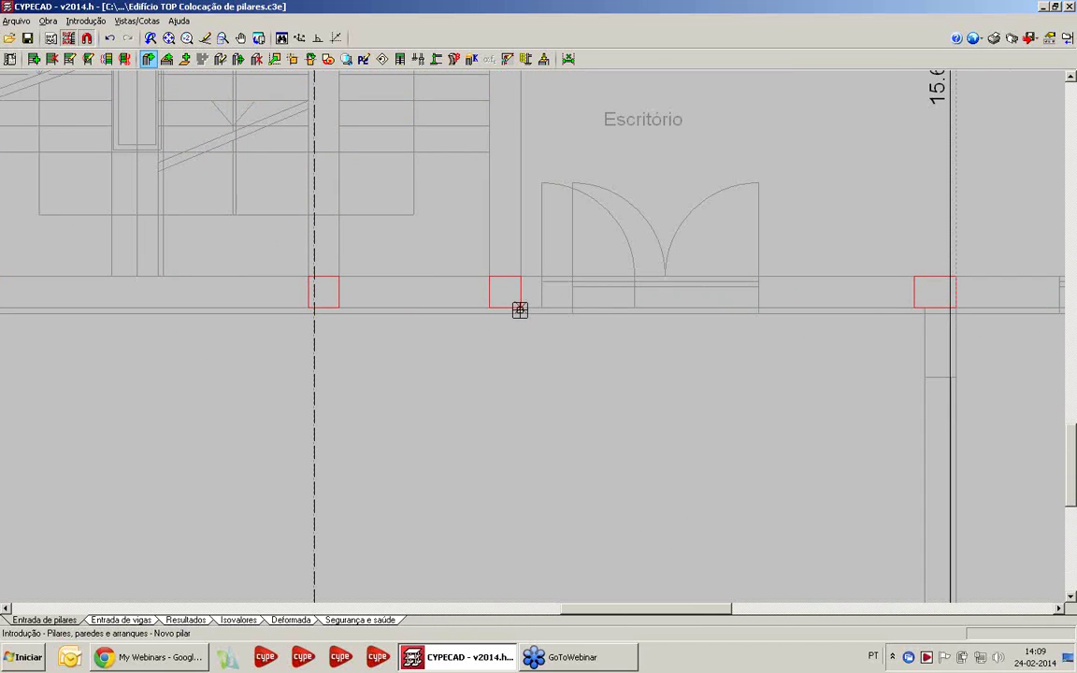
pyautogui.click(520, 306)
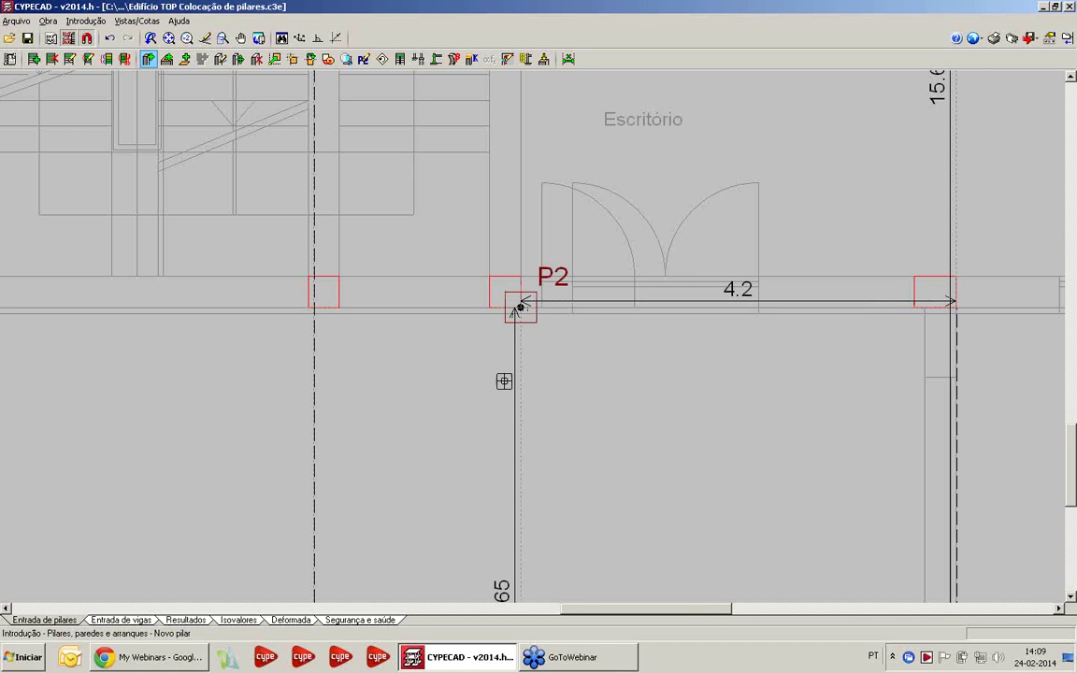
pyautogui.scroll(2, 520, 306)
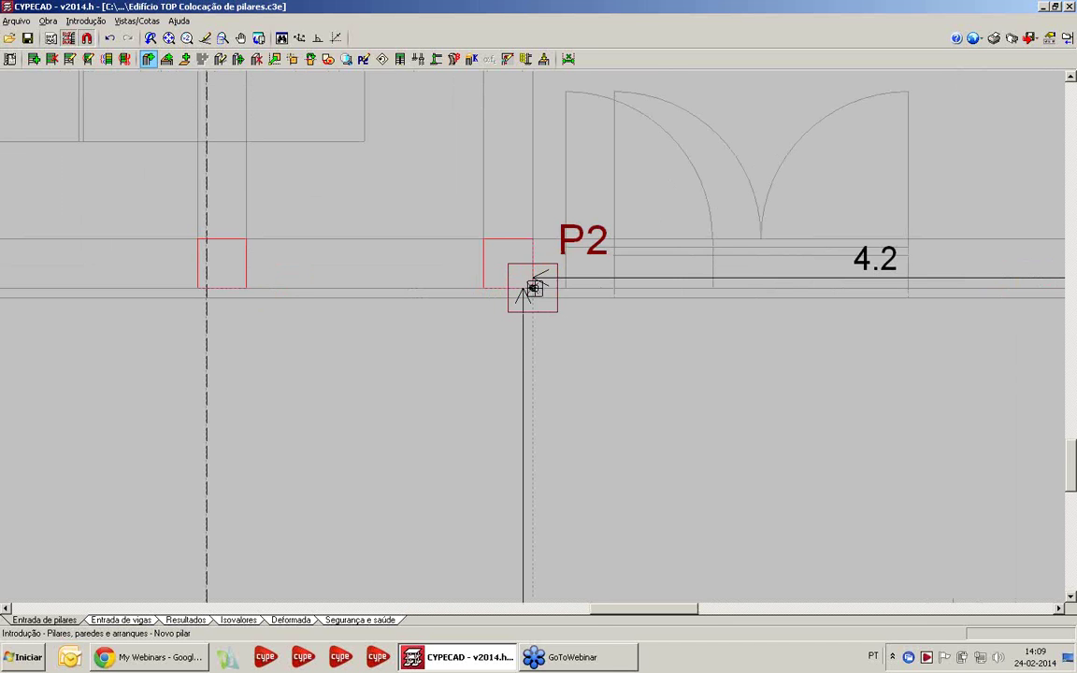
pyautogui.scroll(-1, 629, 350)
pyautogui.moveTo(629, 350); pyautogui.dragTo(608, 354, button='middle')
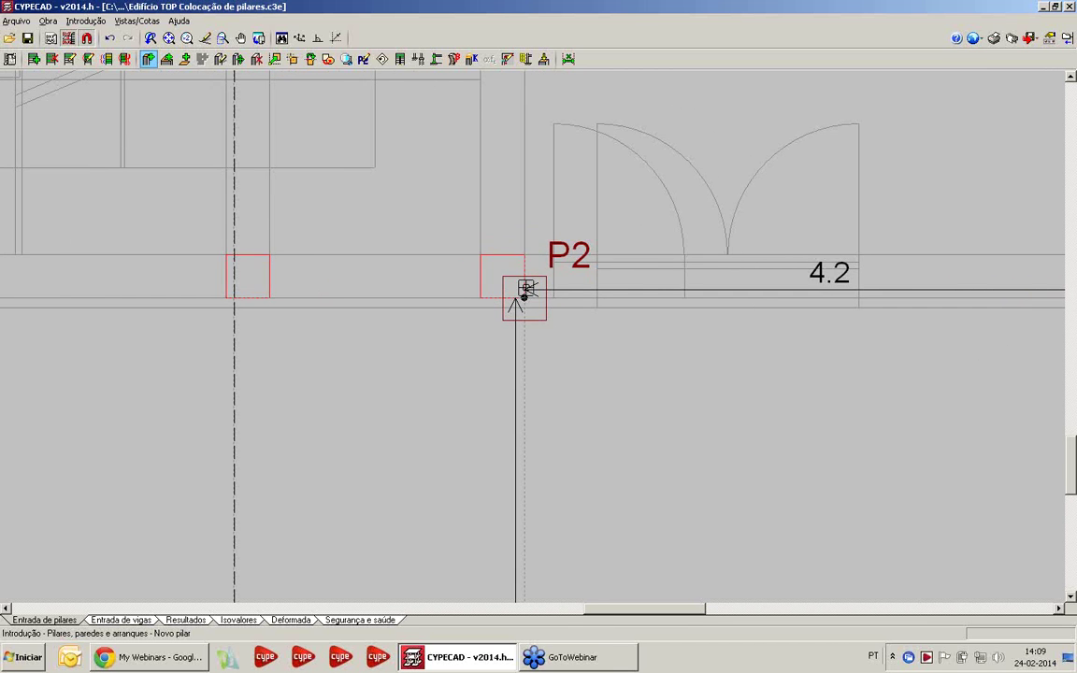
pyautogui.moveTo(519, 296); pyautogui.dragTo(481, 312, button='middle')
pyautogui.scroll(1, 484, 314)
pyautogui.scroll(1, 483, 313)
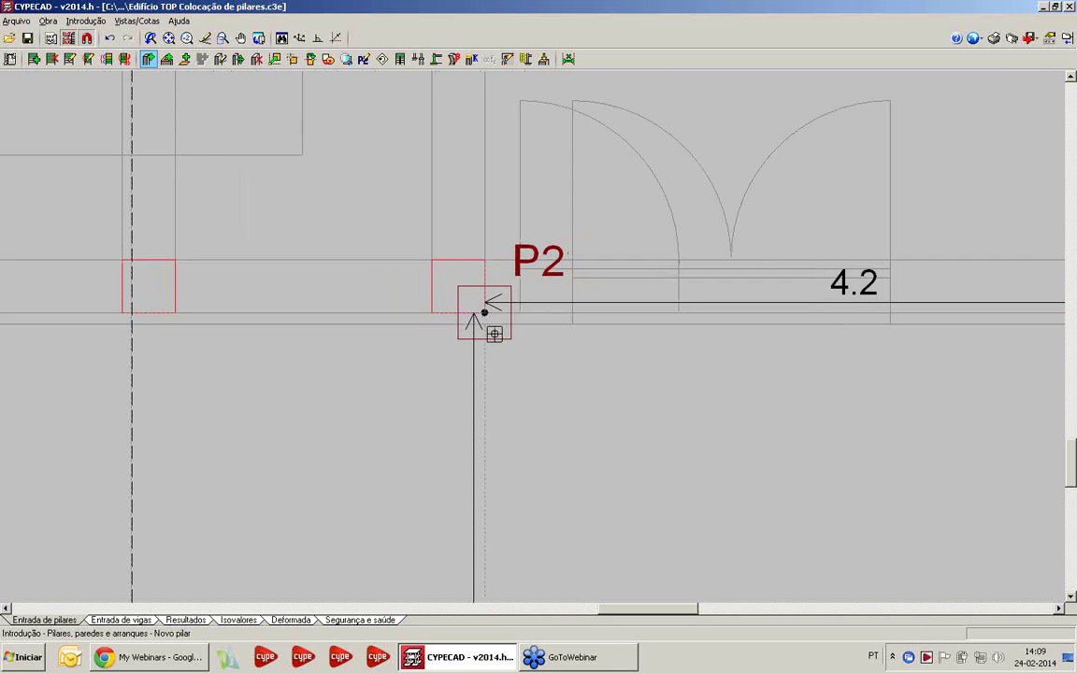
pyautogui.scroll(-2, 488, 318)
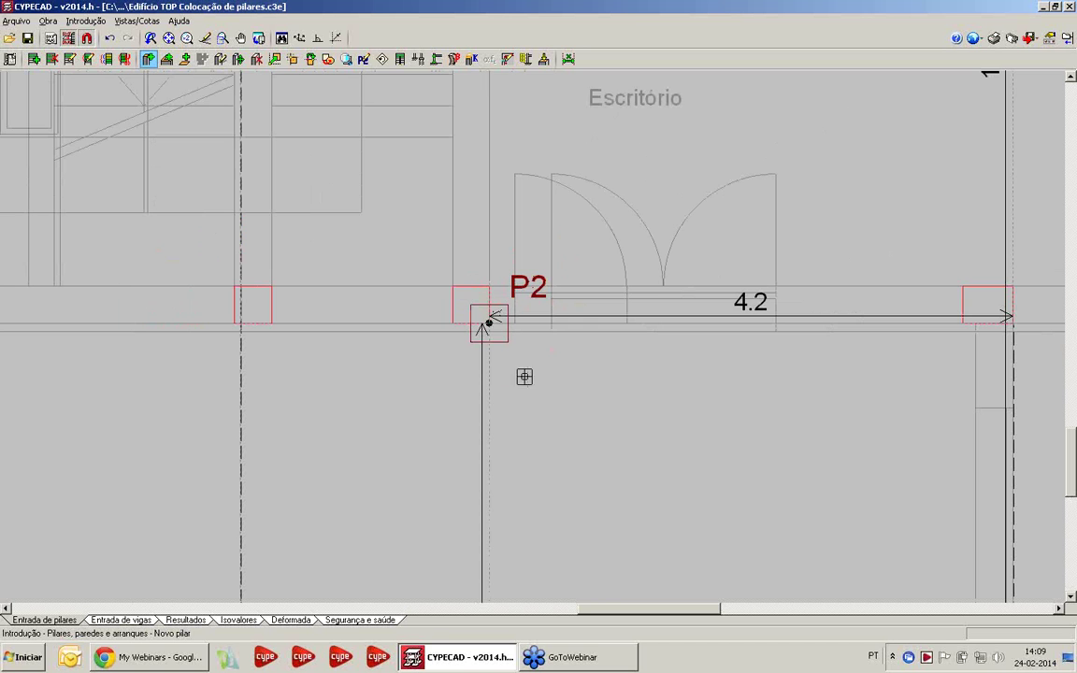
# Step: Adjust column P2 without applying a displacement so that its section fits inside the red template outline
pyautogui.click(292, 59)
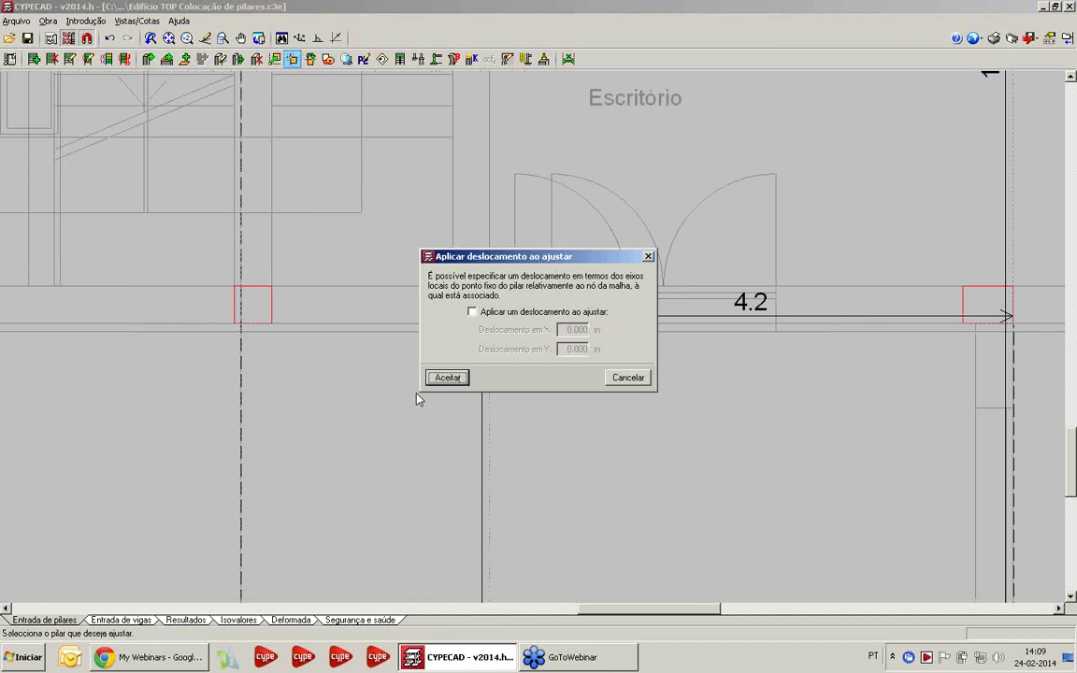
pyautogui.click(447, 377)
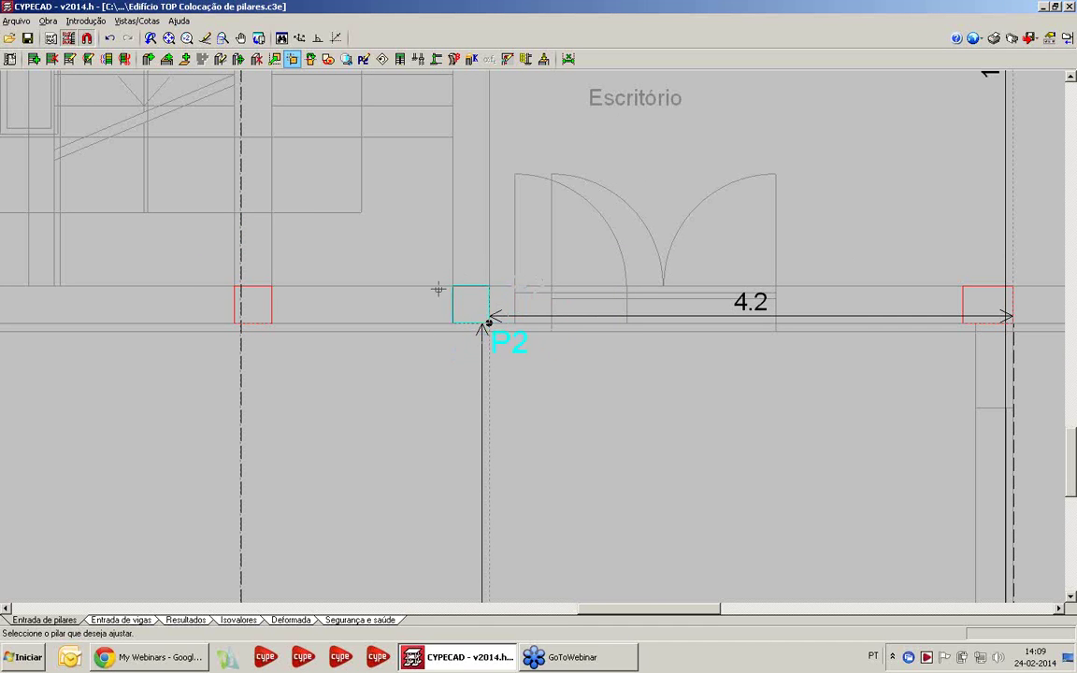
pyautogui.click(555, 360)
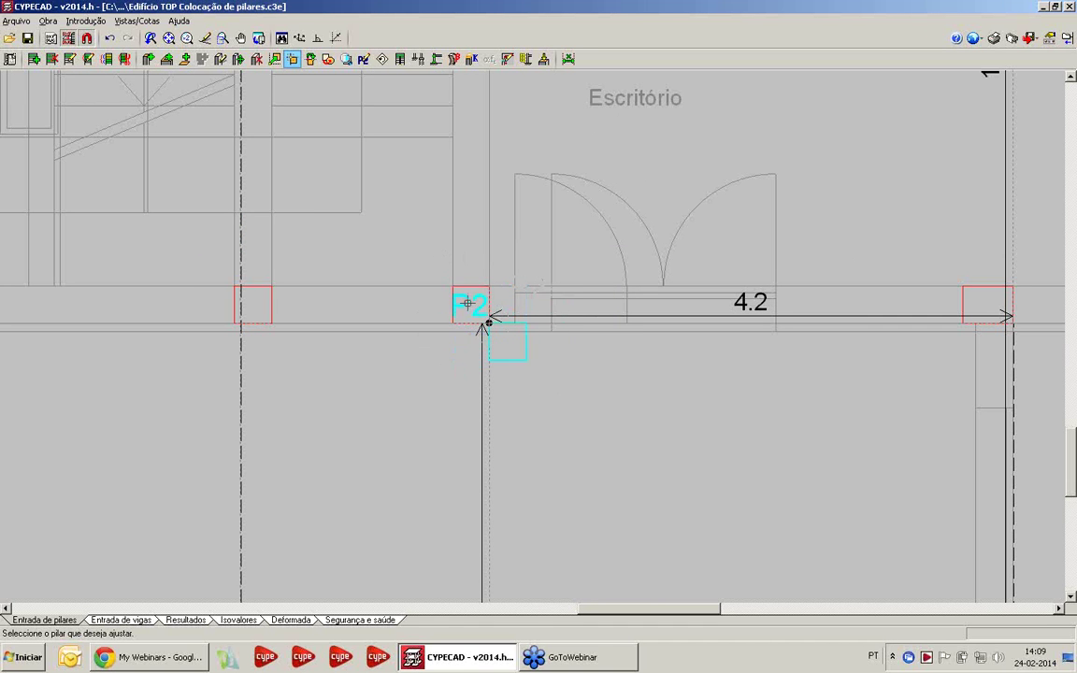
pyautogui.scroll(1, 464, 304)
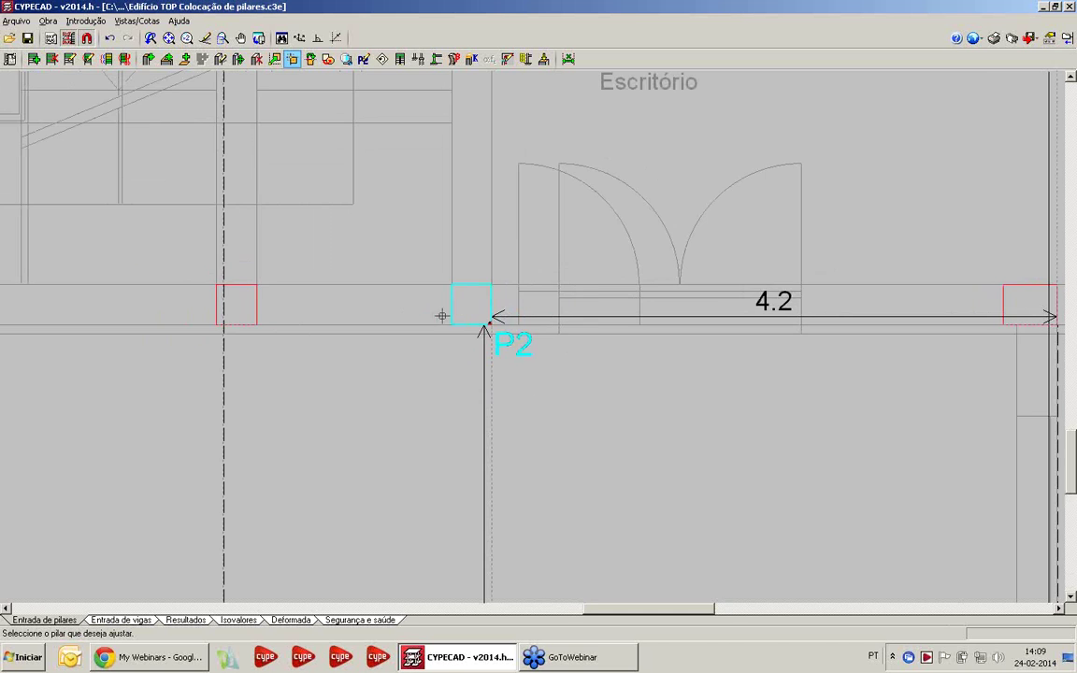
pyautogui.scroll(-2, 435, 317)
pyautogui.scroll(2, 431, 319)
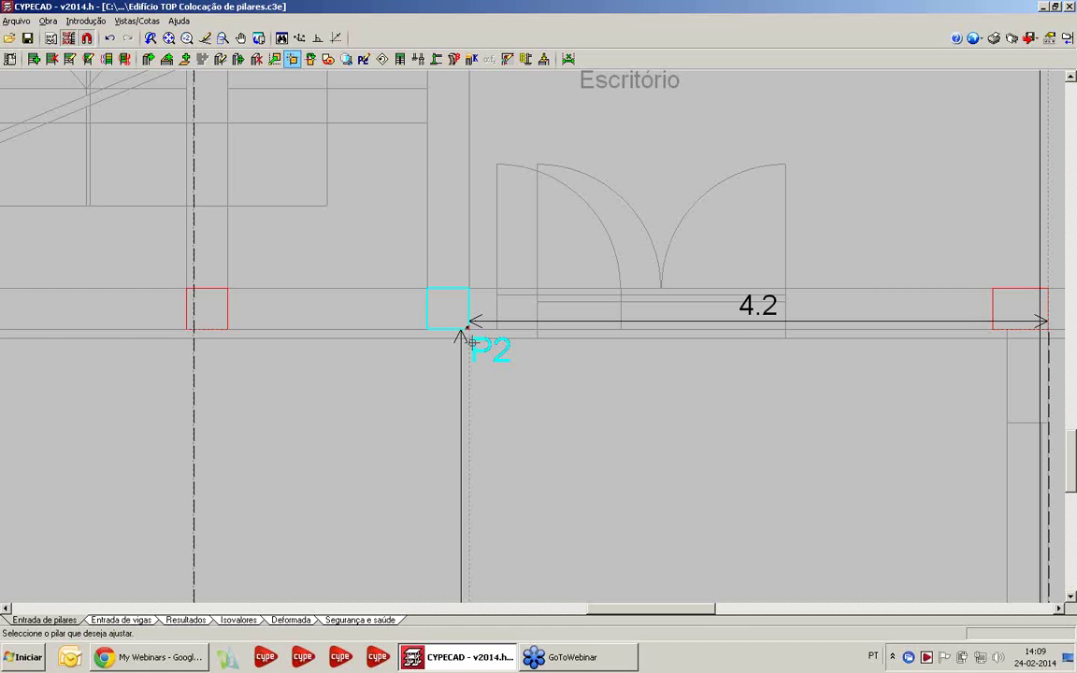
pyautogui.scroll(2, 472, 350)
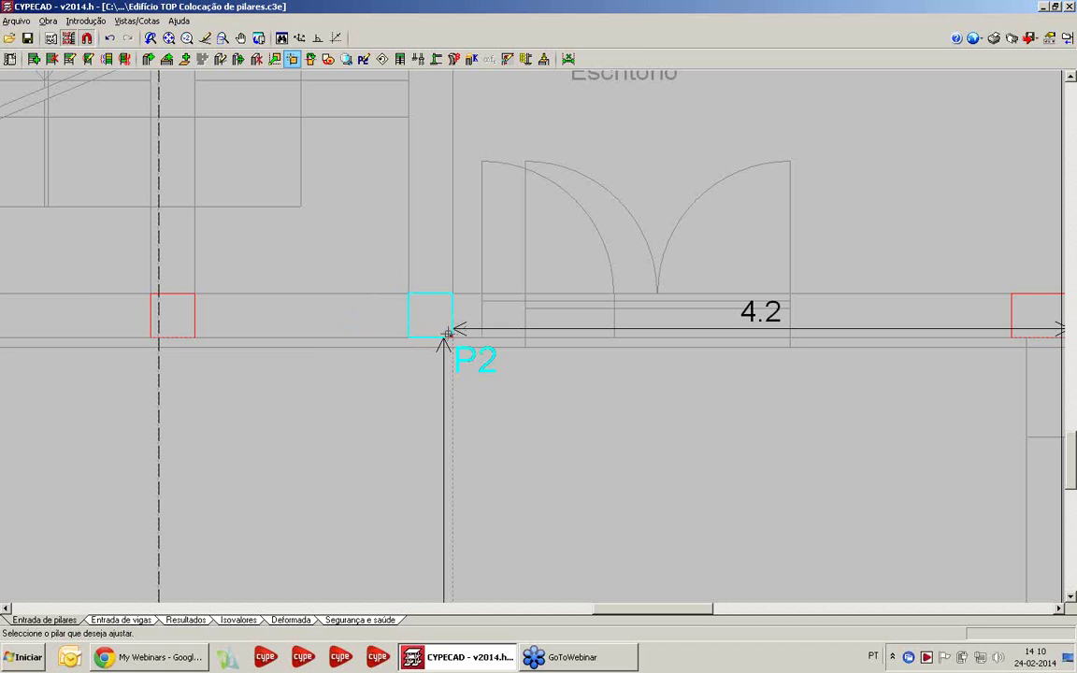
# Step: Try the middle-right, upper-right and lower-left fixed points on column P2, and return it to the lower-right corner
pyautogui.click(311, 59)
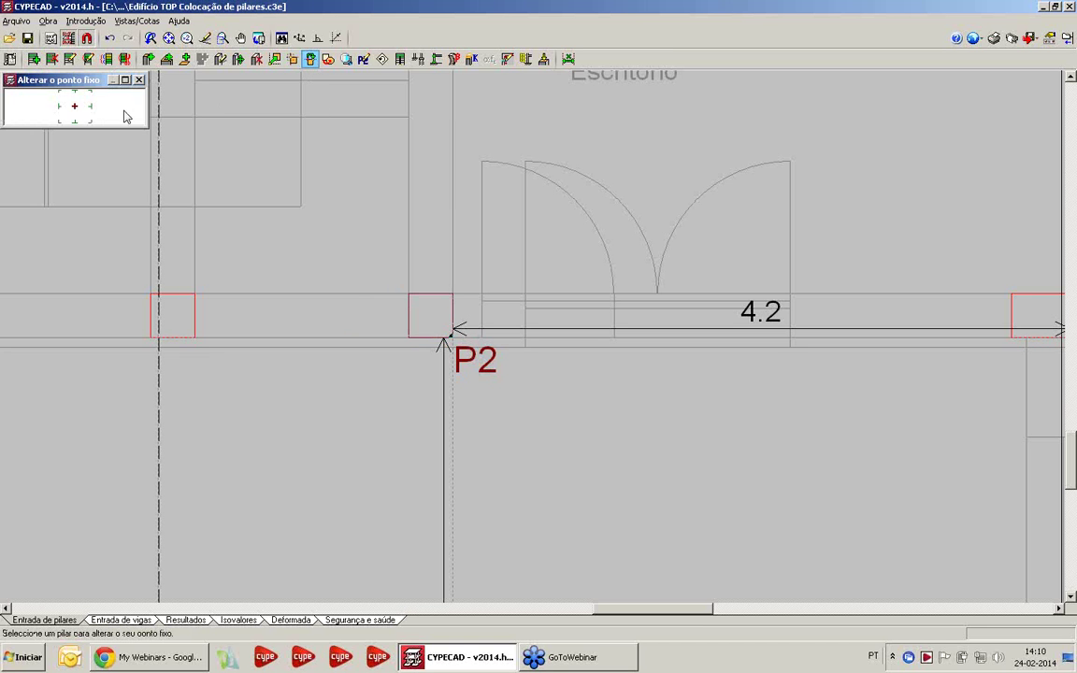
pyautogui.click(442, 312)
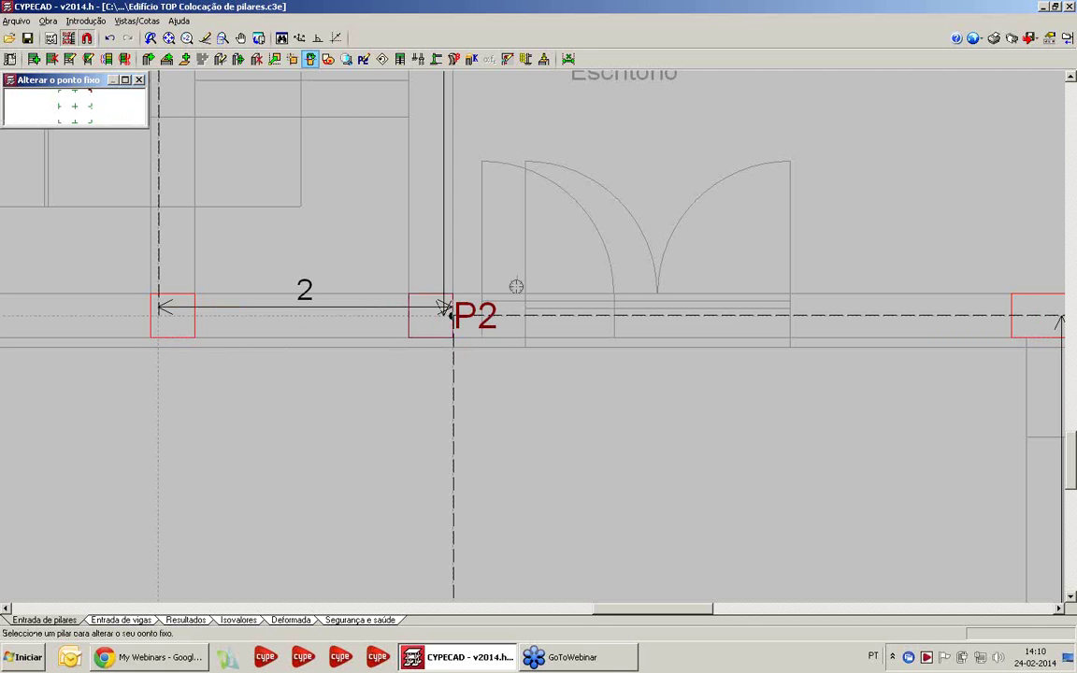
pyautogui.click(439, 297)
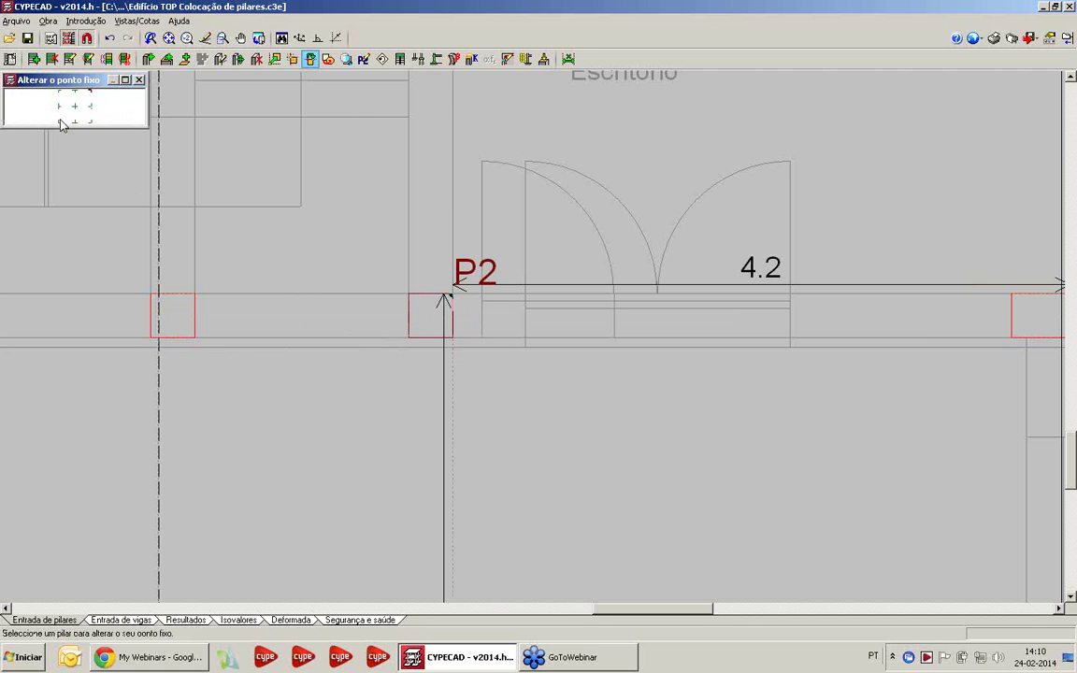
pyautogui.click(437, 306)
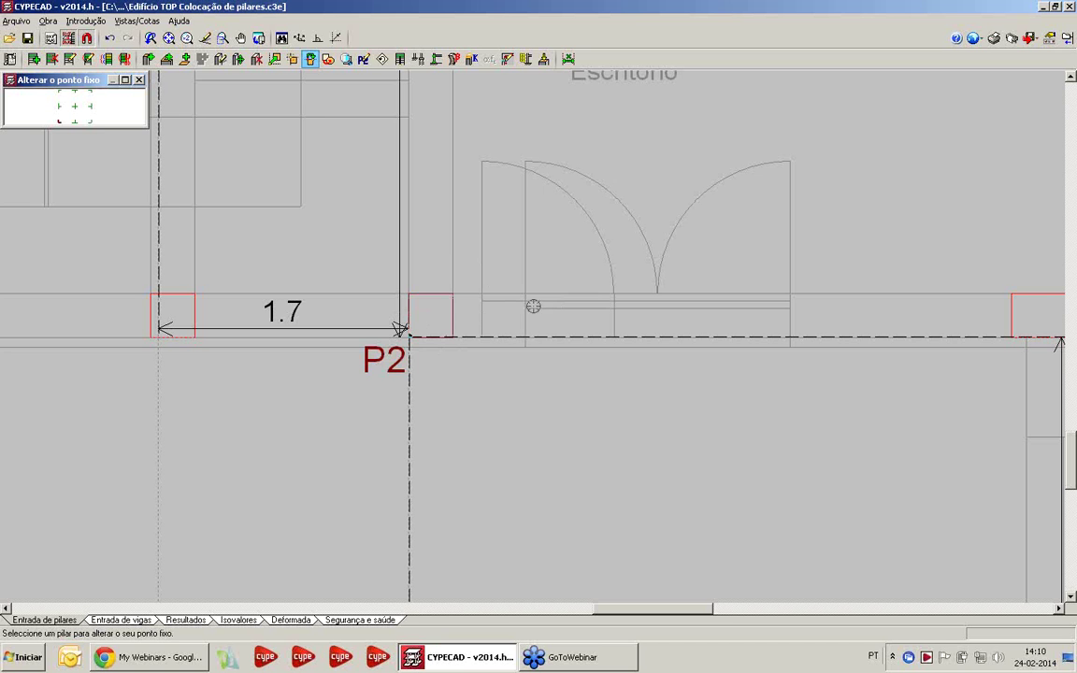
pyautogui.click(90, 122)
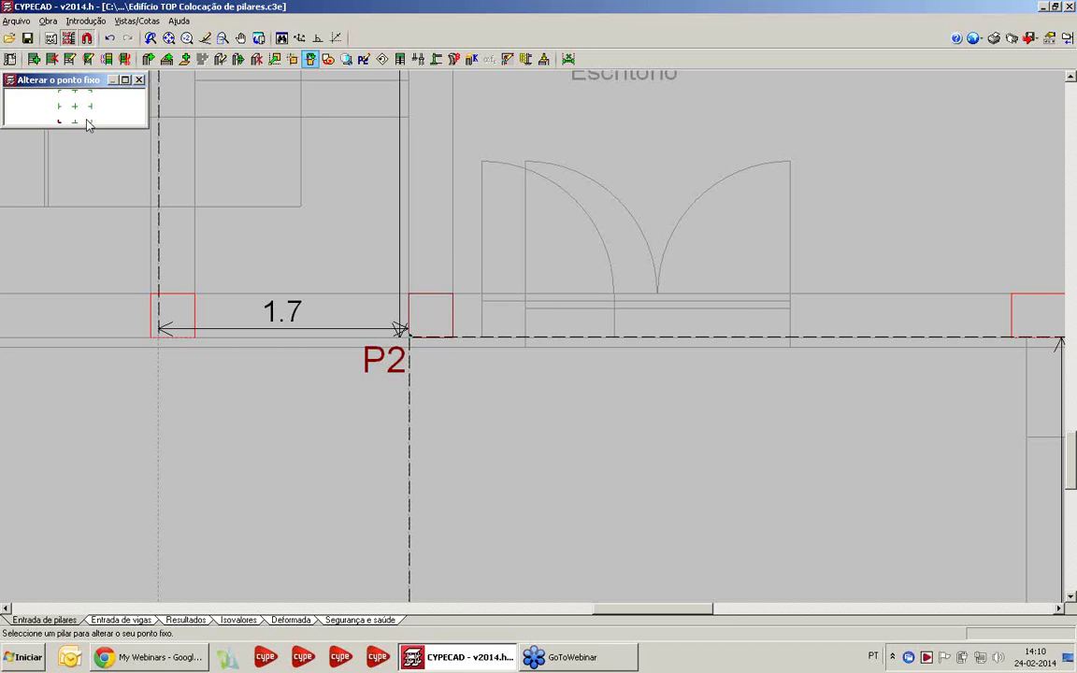
pyautogui.click(433, 341)
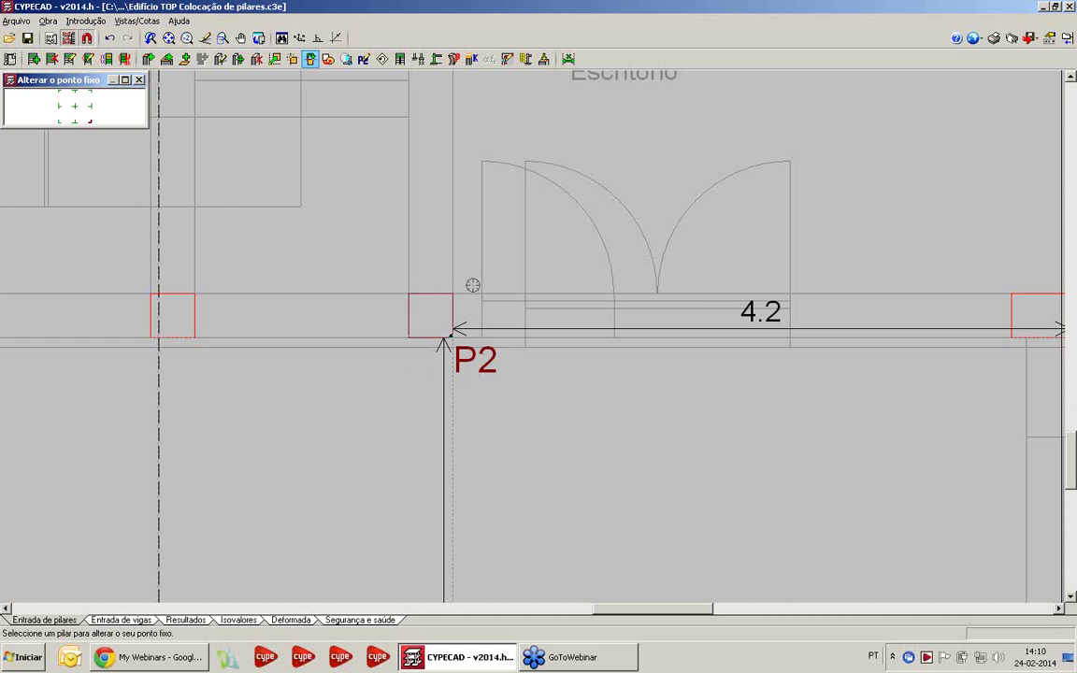
# Step: Place column P3 at the lower right corner of the red outline on the wall directly above column P1
pyautogui.scroll(-1, 450, 329)
pyautogui.scroll(-3, 449, 329)
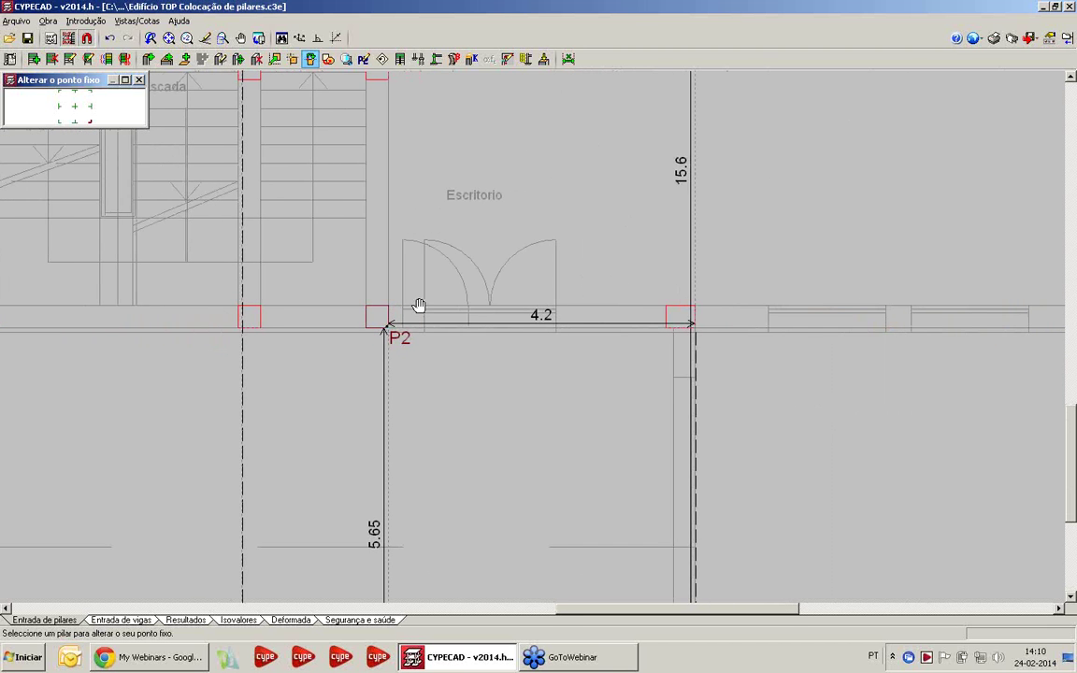
pyautogui.scroll(1, 402, 317)
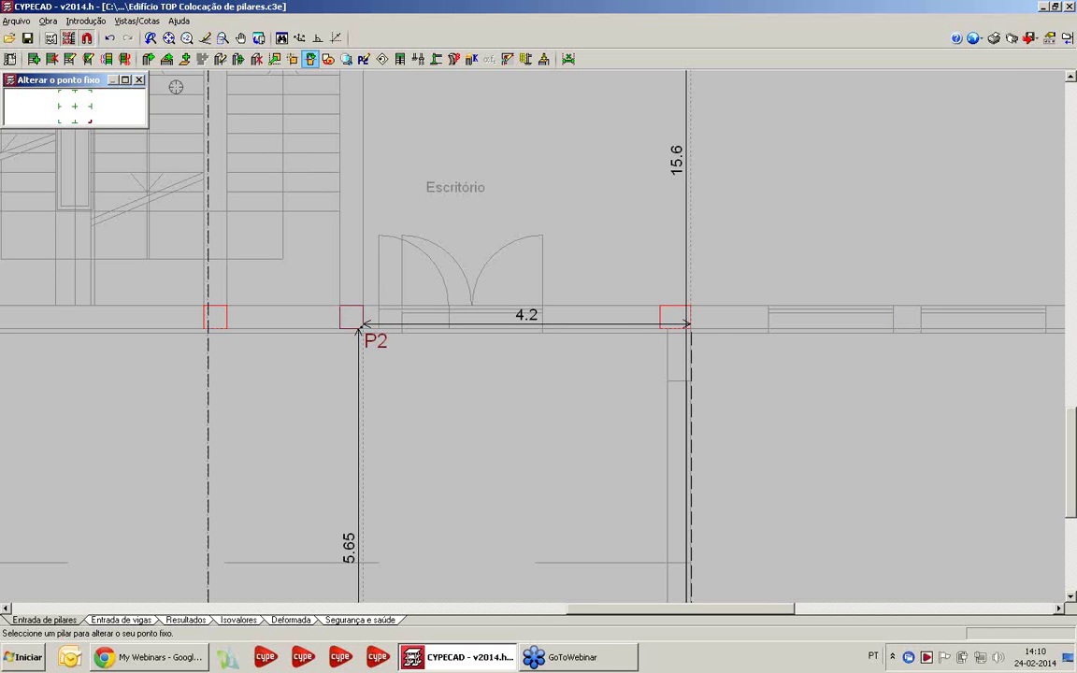
pyautogui.click(147, 59)
pyautogui.click(400, 458)
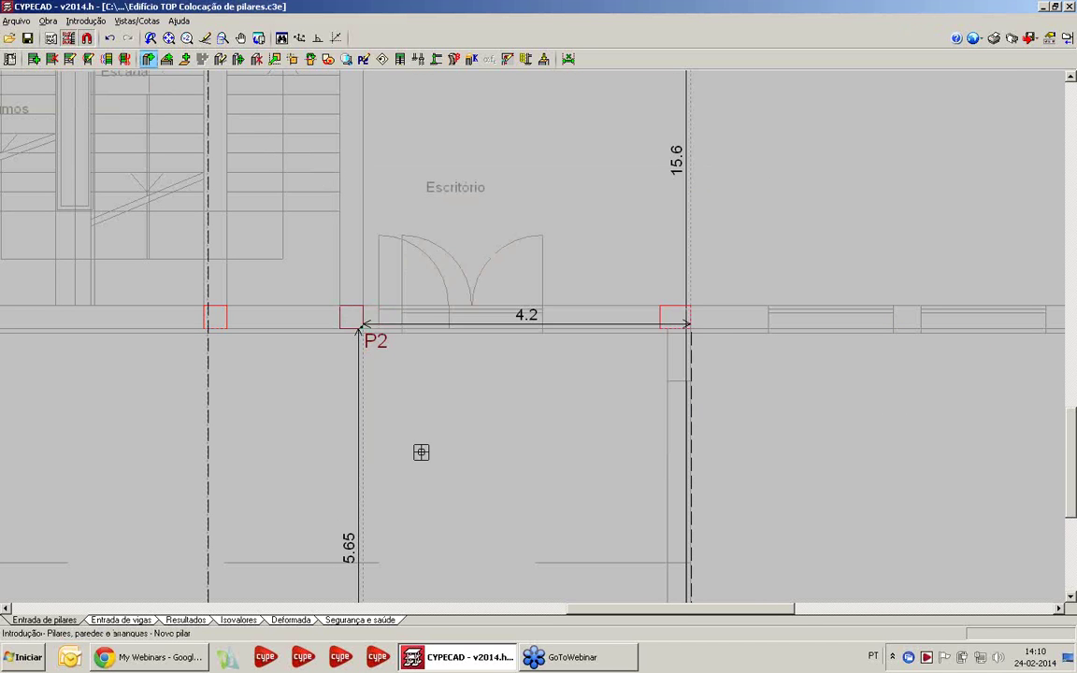
pyautogui.scroll(3, 623, 360)
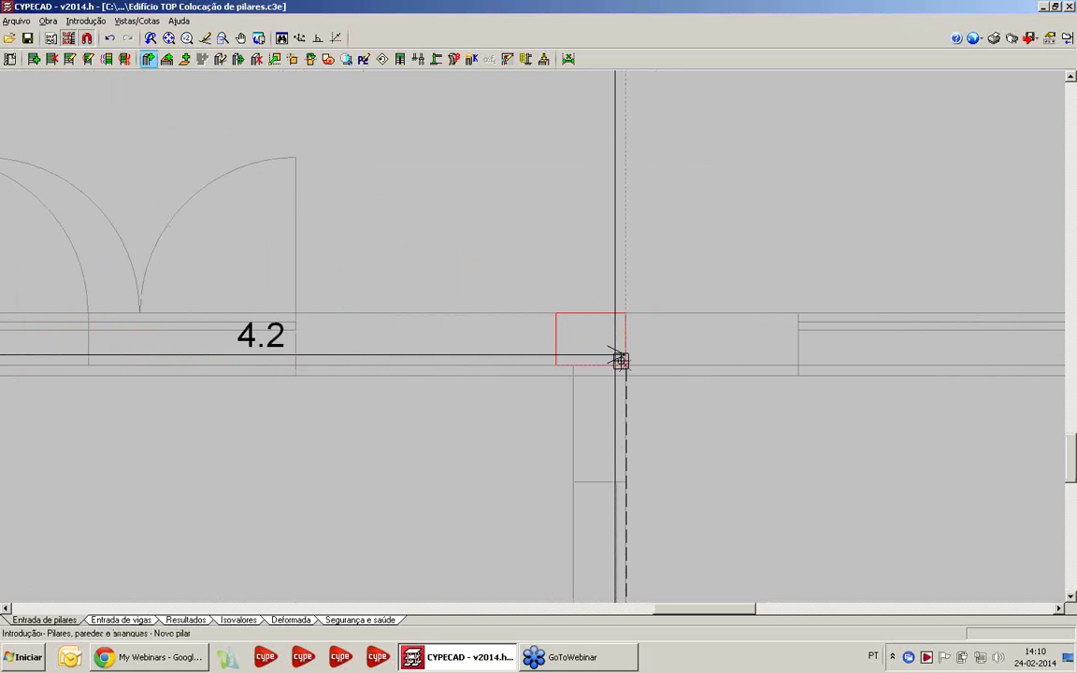
pyautogui.click(625, 361)
pyautogui.scroll(-2, 458, 318)
pyautogui.scroll(2, 437, 345)
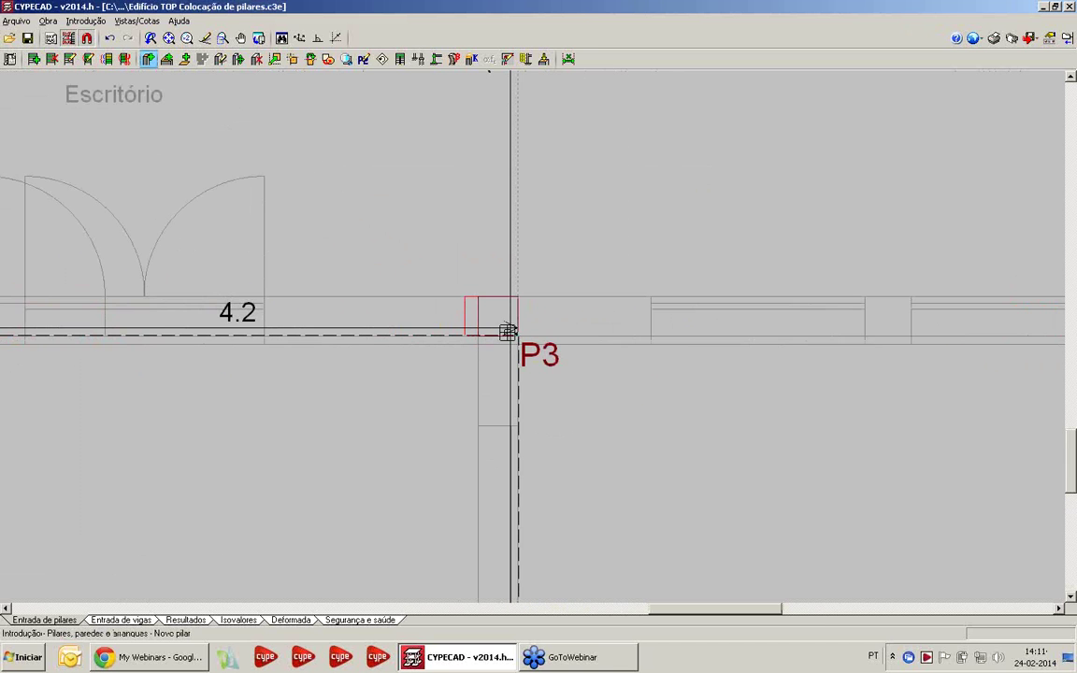
pyautogui.scroll(2, 463, 310)
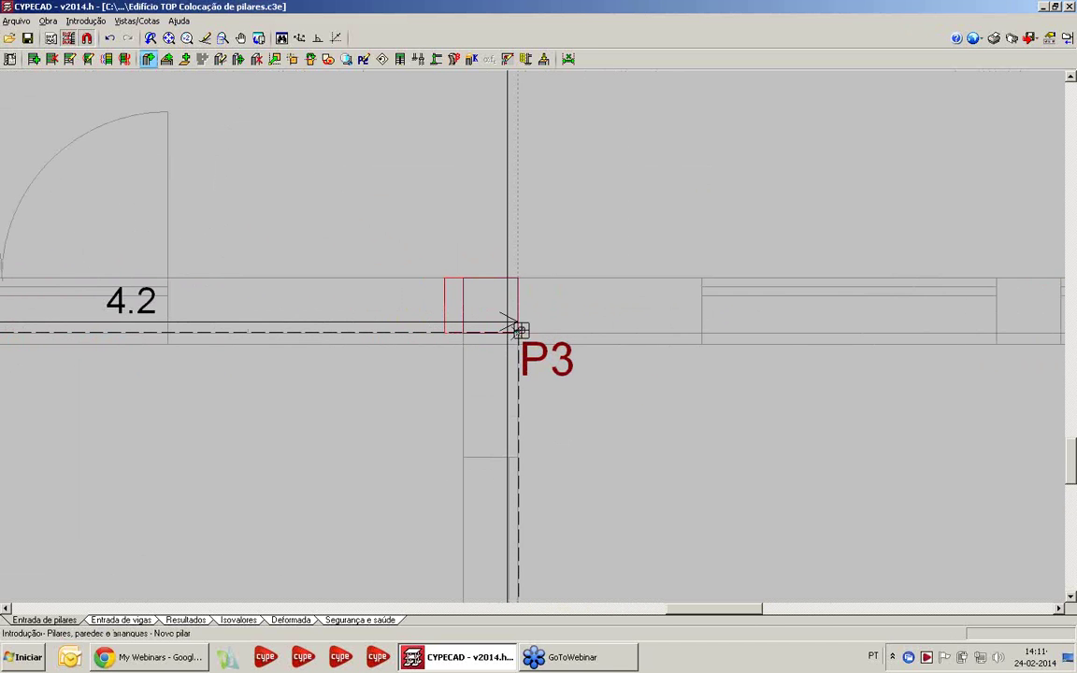
pyautogui.scroll(1, 519, 323)
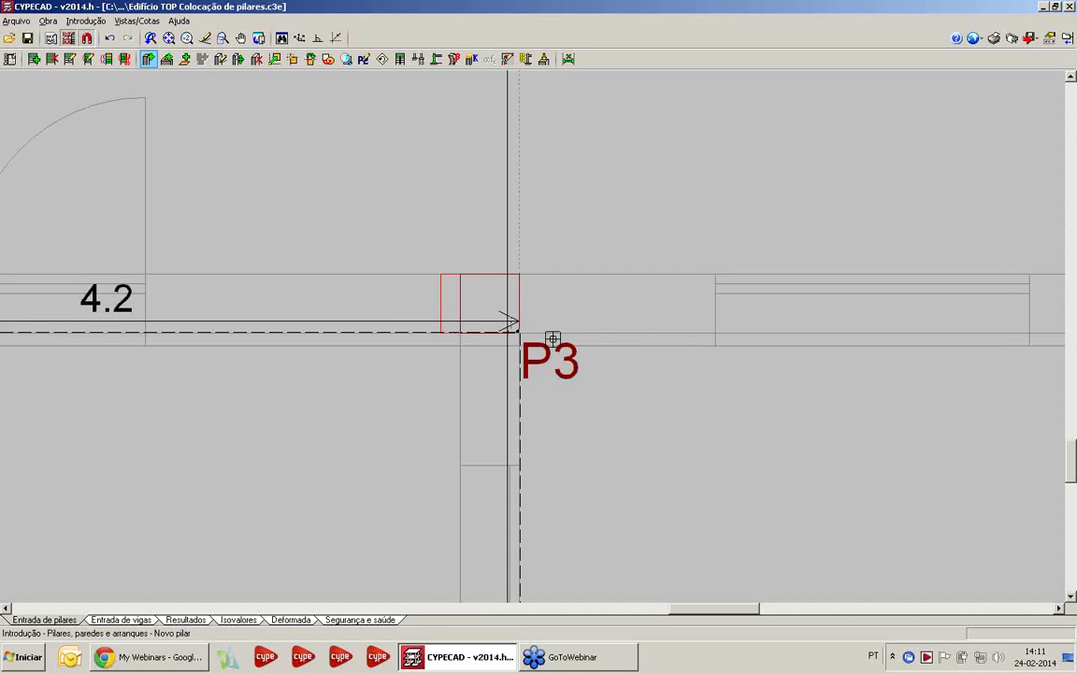
pyautogui.scroll(-1, 540, 334)
pyautogui.scroll(2, 524, 337)
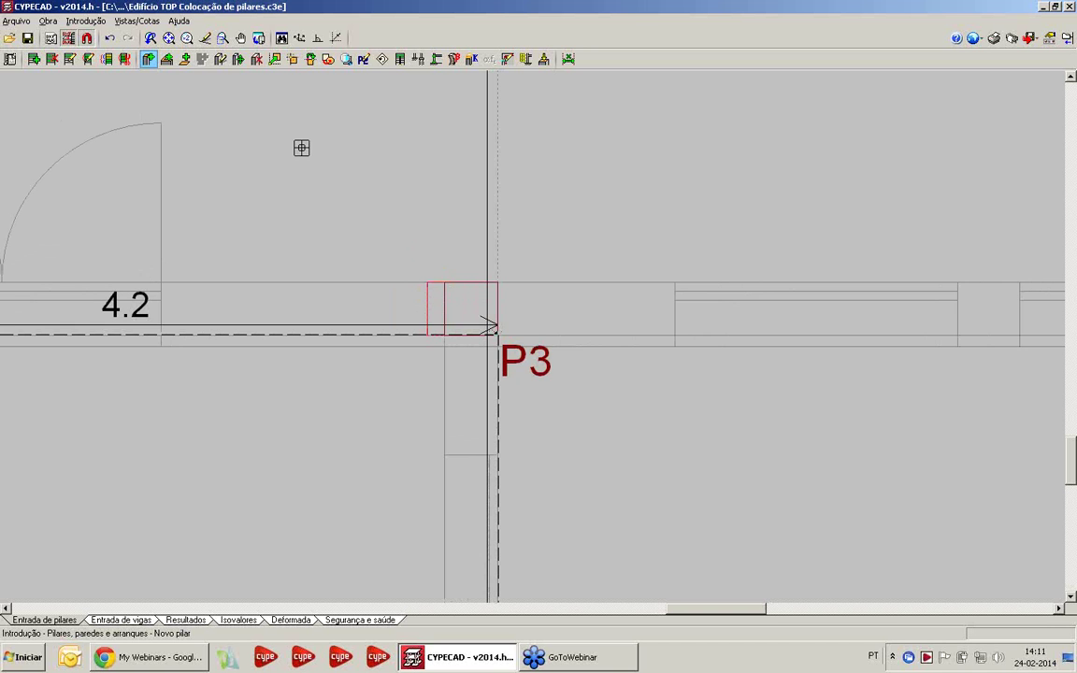
# Step: Edit column P3 and set its section width to 0.4 to match the wider template outline
pyautogui.click(221, 59)
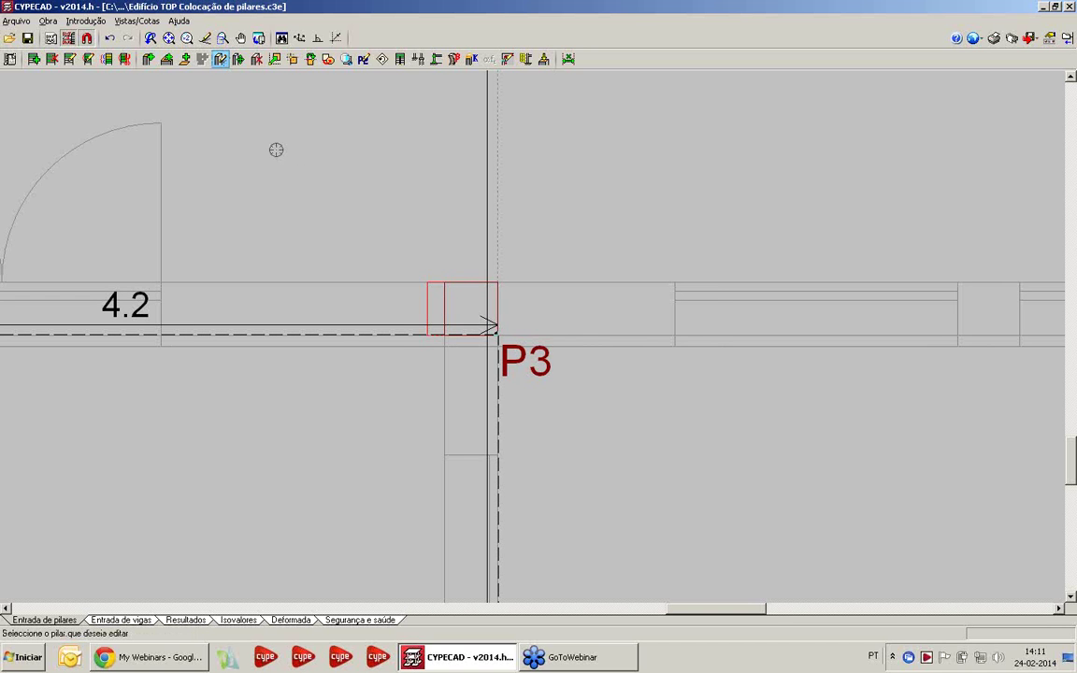
pyautogui.click(462, 312)
pyautogui.moveTo(598, 184); pyautogui.dragTo(728, 178)
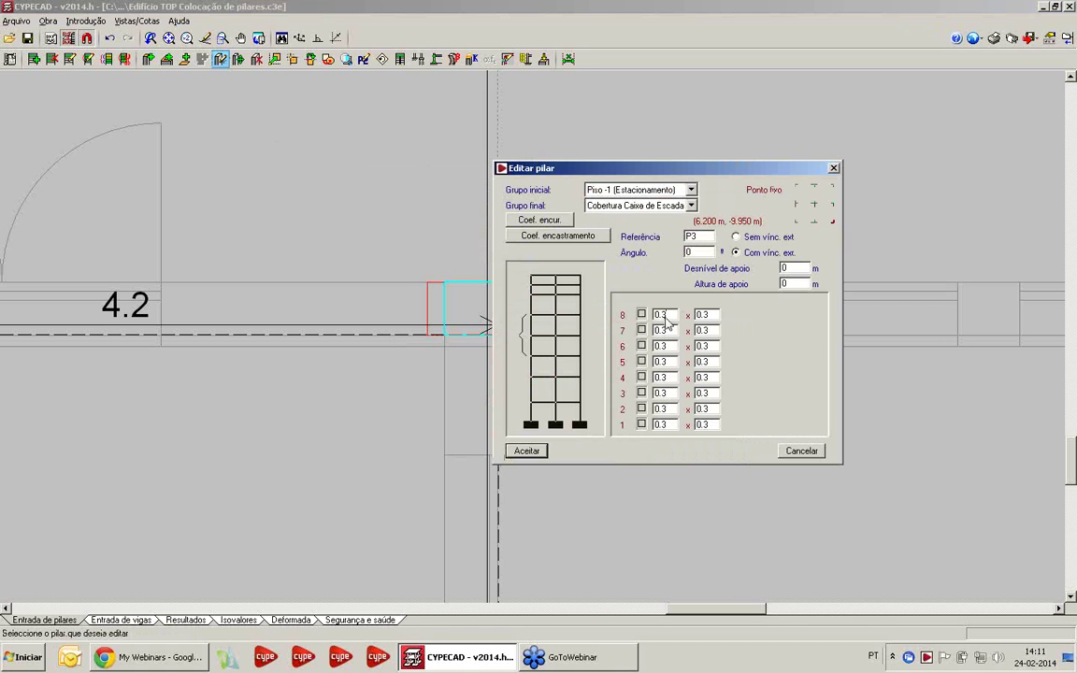
pyautogui.write('0.4')
pyautogui.press('Tab')
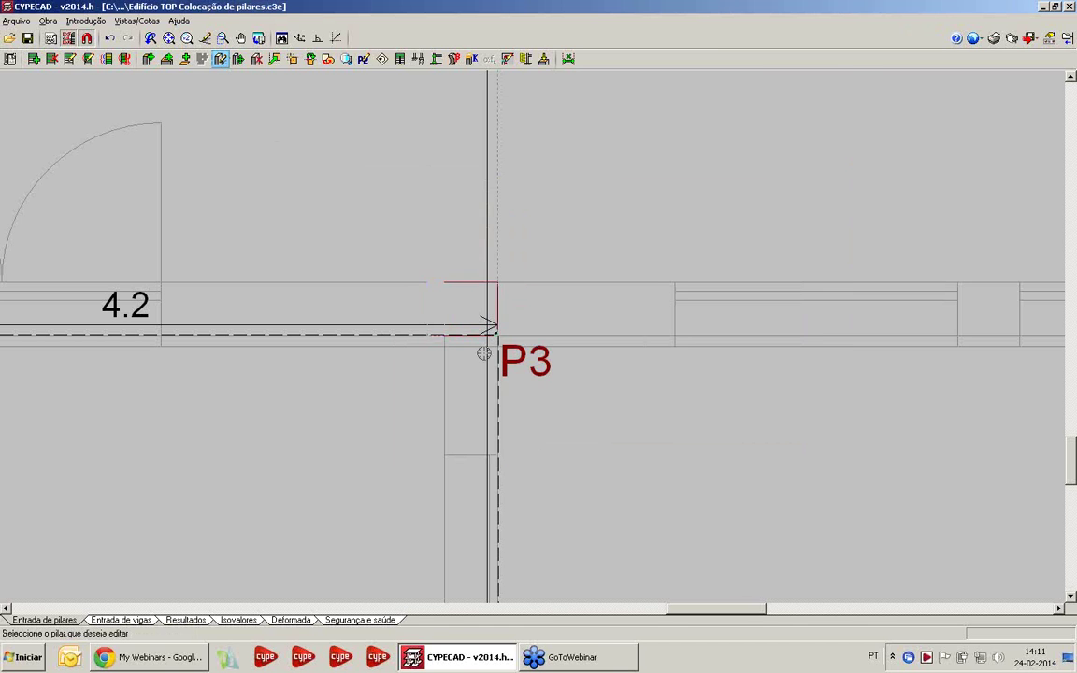
pyautogui.scroll(-2, 480, 355)
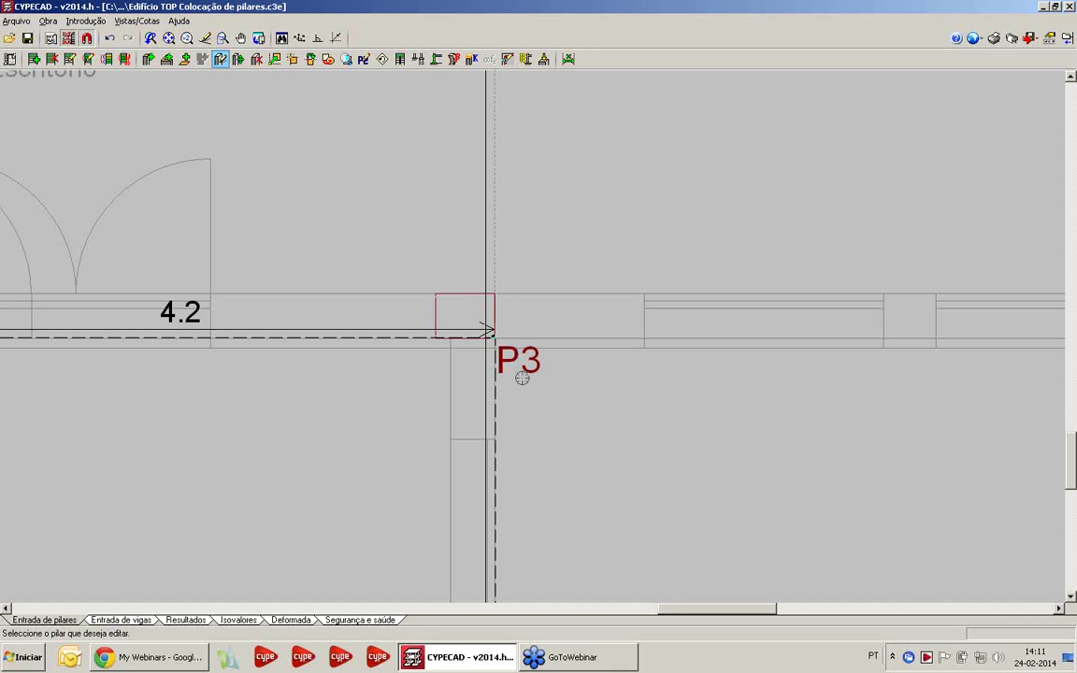
pyautogui.scroll(-5, 522, 377)
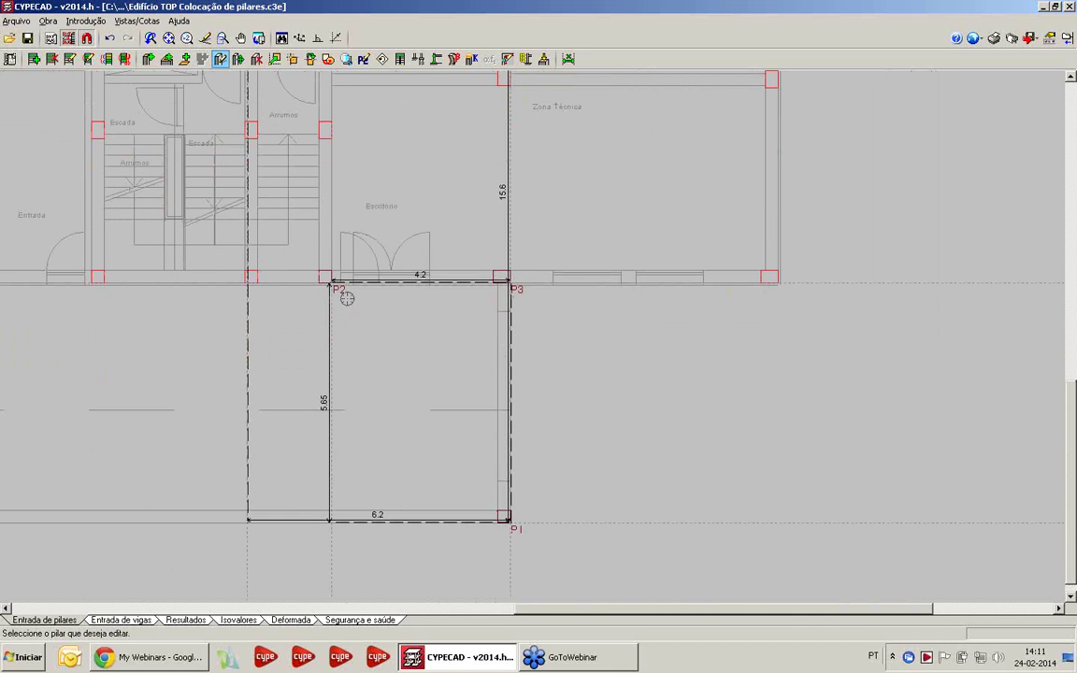
# Step: Open the project Edifício TOP Colocação de vigas e muros from the Webinar Cypecad folder
pyautogui.scroll(-1, 167, 267)
pyautogui.scroll(-2, 442, 324)
pyautogui.moveTo(244, 190); pyautogui.dragTo(310, 315, button='middle')
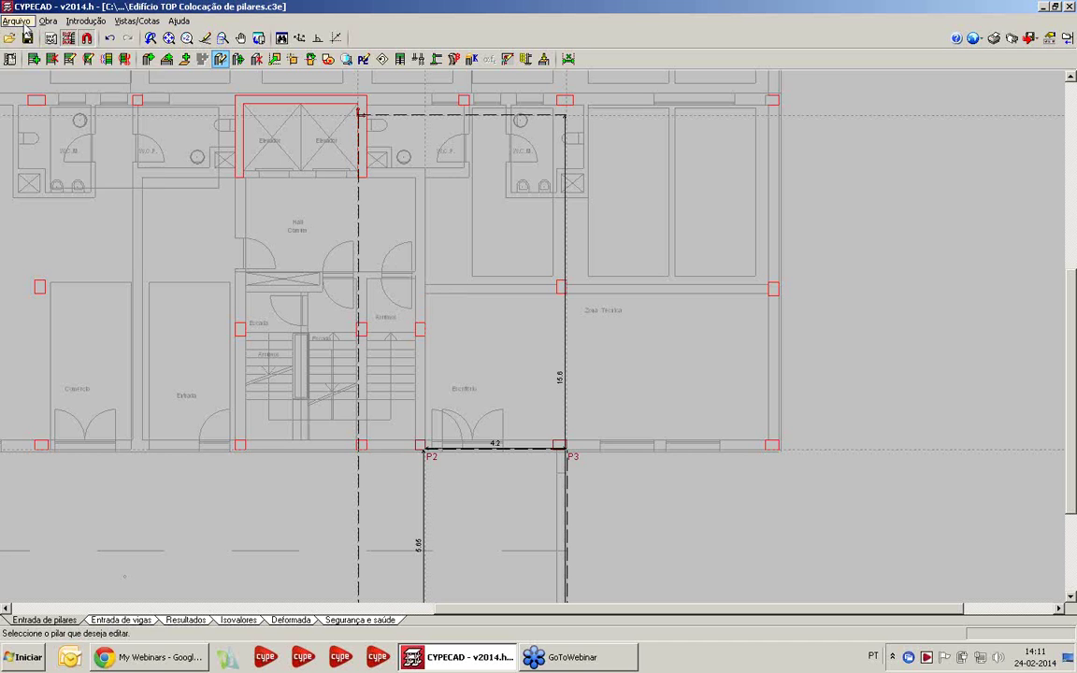
pyautogui.click(16, 20)
pyautogui.click(37, 70)
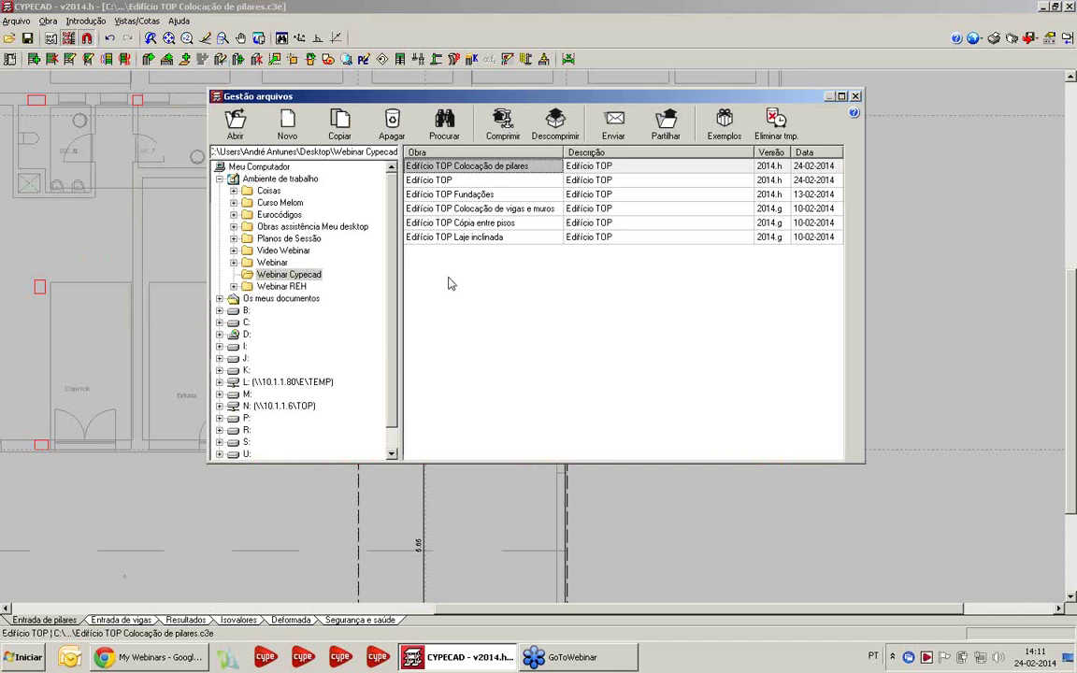
pyautogui.doubleClick(485, 208)
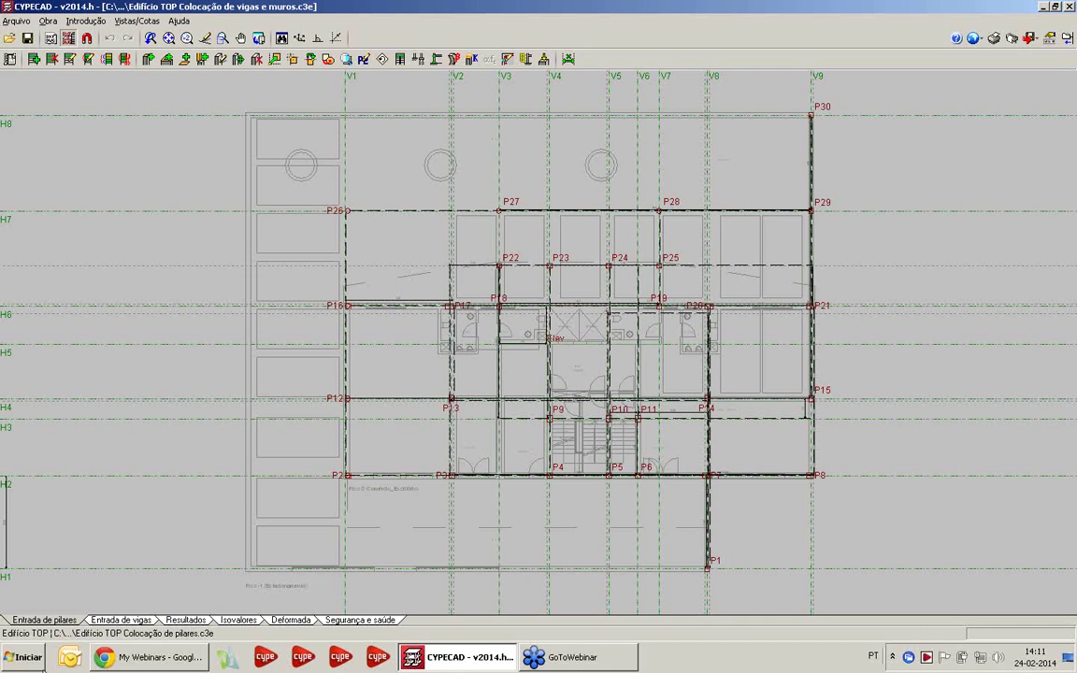
# Step: Switch to beam entry and go down to the group Piso -1 (Estacionamento)
pyautogui.click(114, 621)
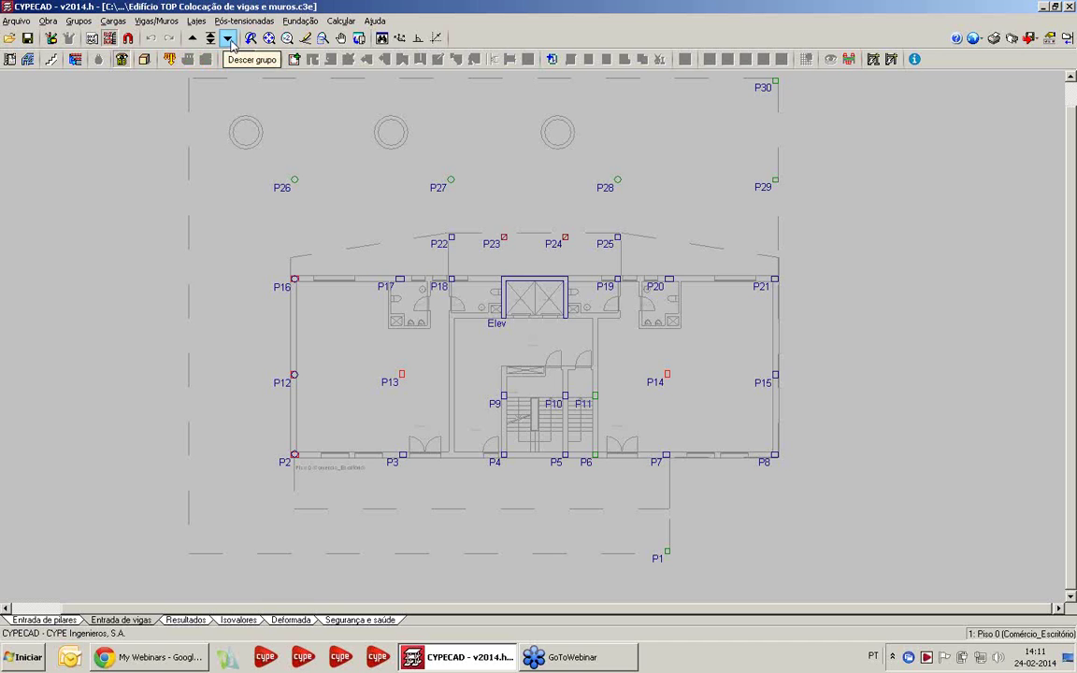
pyautogui.click(229, 39)
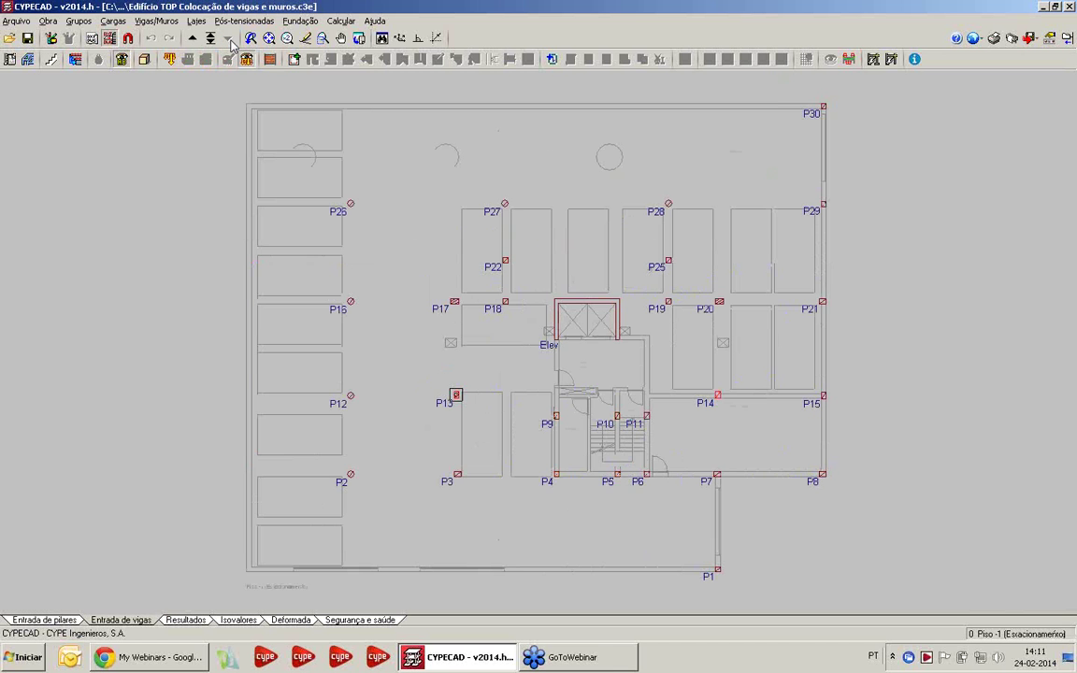
pyautogui.scroll(-2, 462, 354)
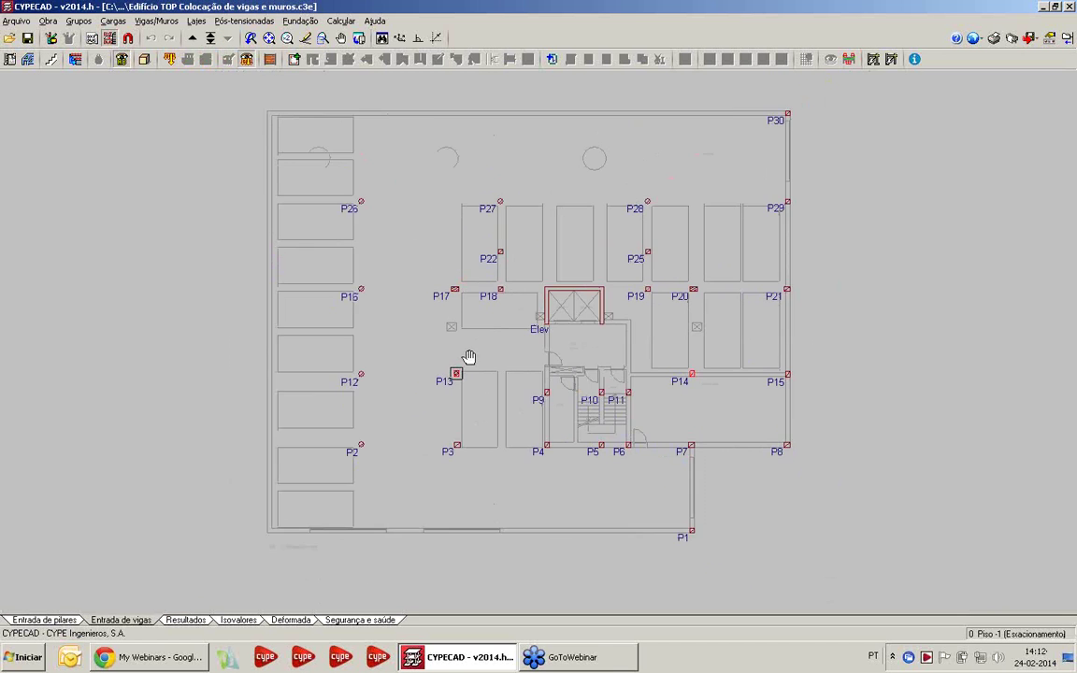
pyautogui.moveTo(461, 354); pyautogui.dragTo(456, 347, button='middle')
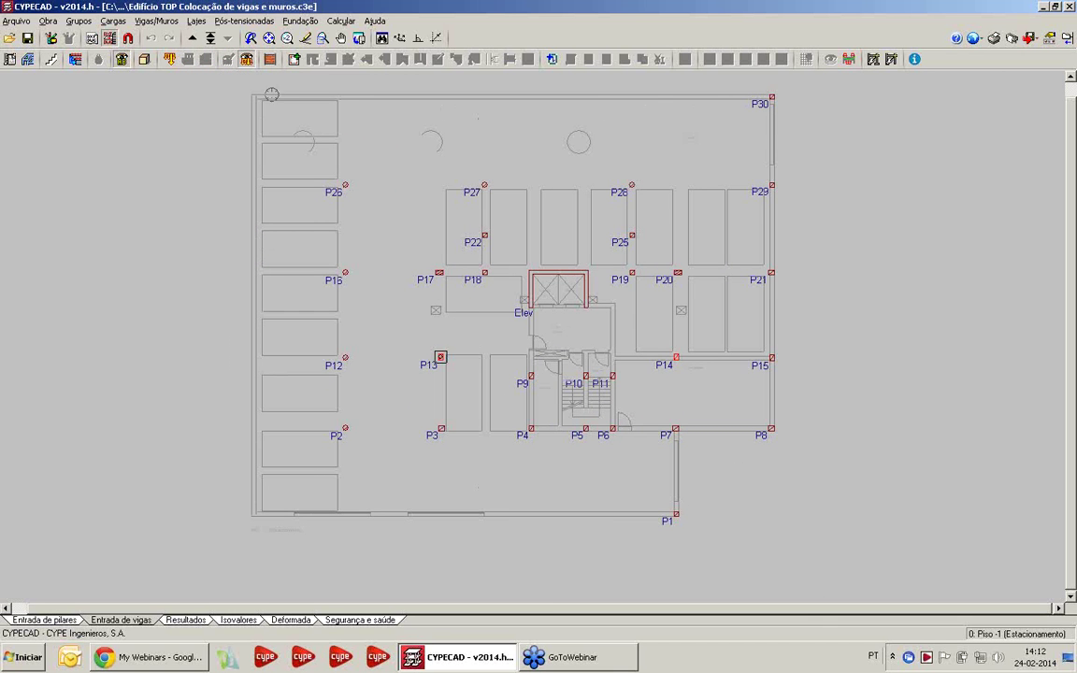
# Step: Start a new reinforced concrete wall from Piso -1 up to Piso 0 and open its pressure settings
pyautogui.click(170, 22)
pyautogui.click(180, 54)
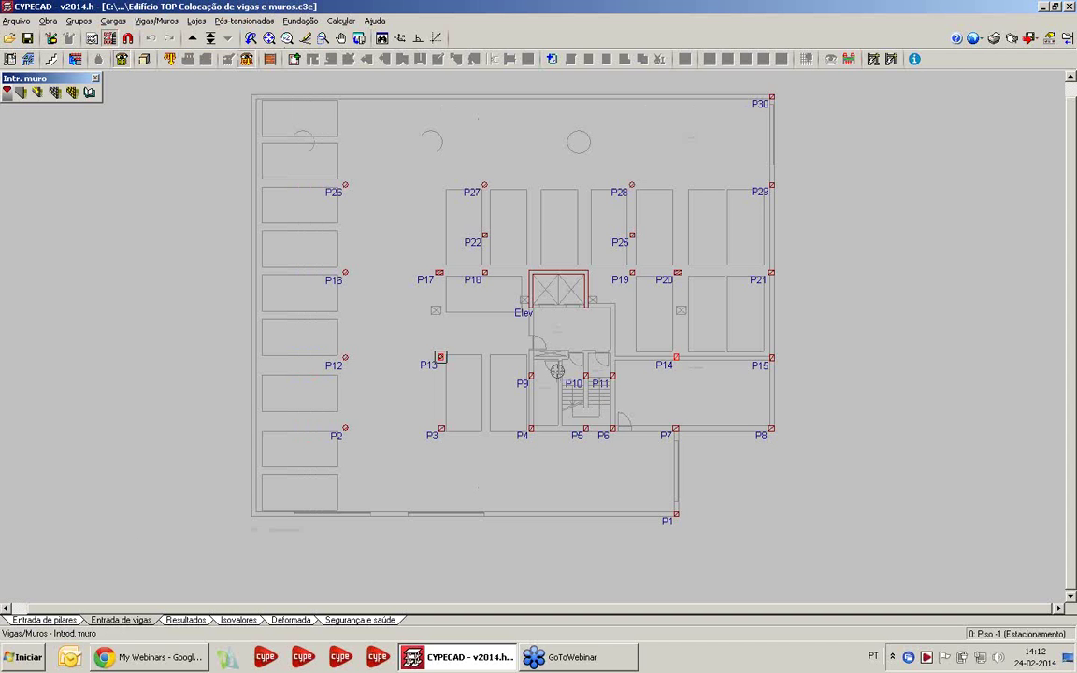
pyautogui.click(22, 91)
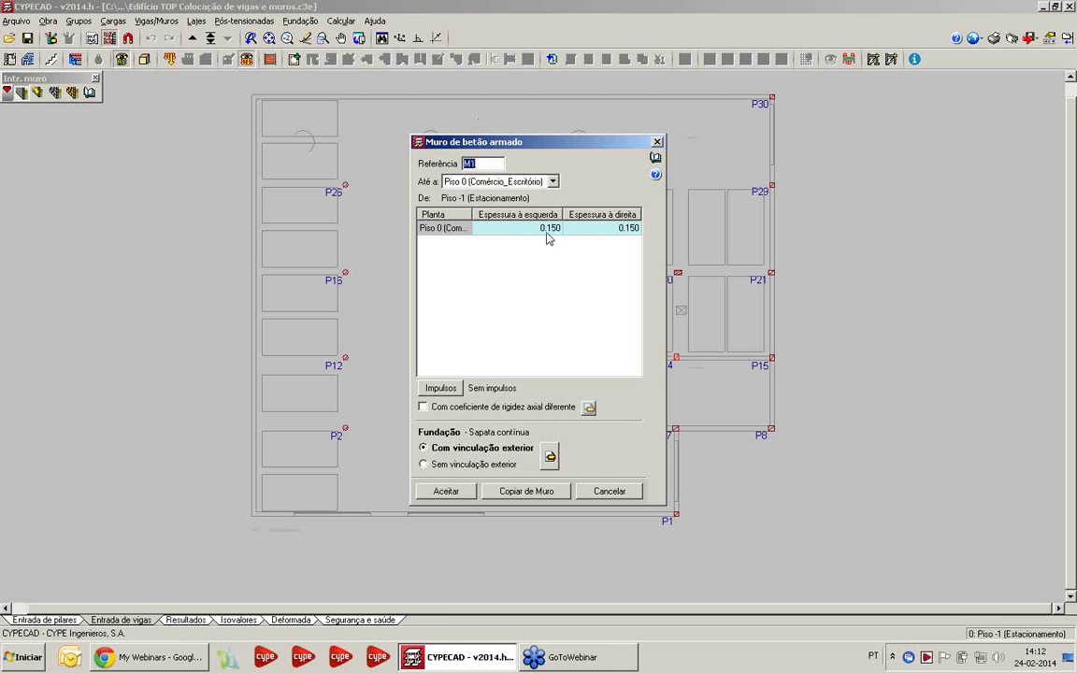
pyautogui.click(440, 388)
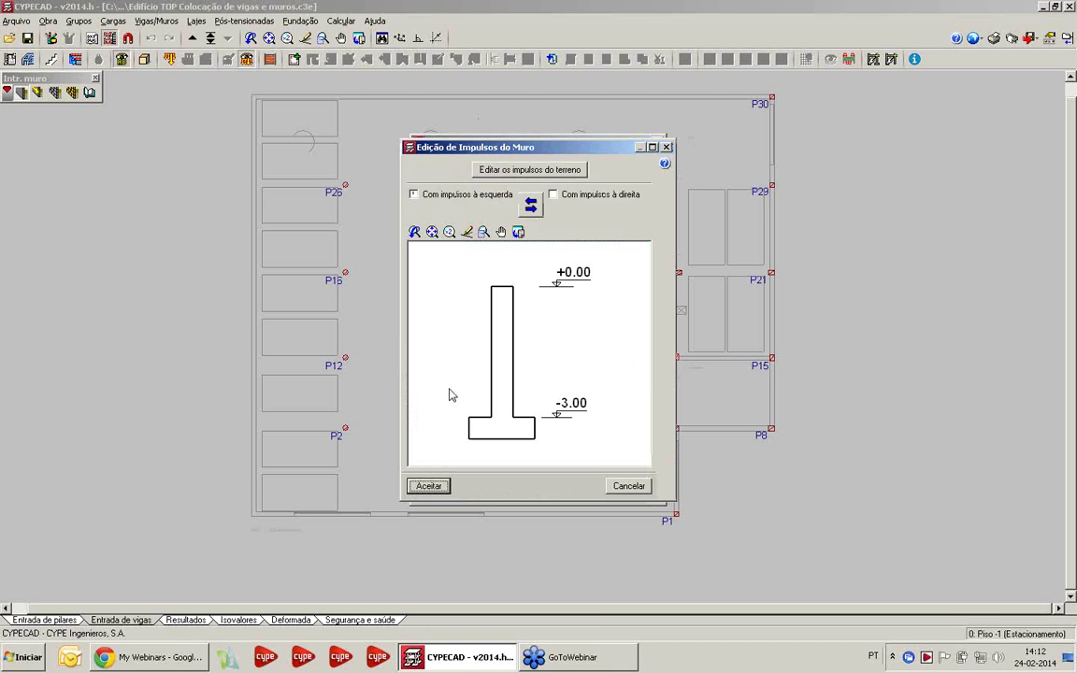
# Step: Review the two defined earth pressures, checking the level, soil parameters and surcharge of each
pyautogui.click(524, 170)
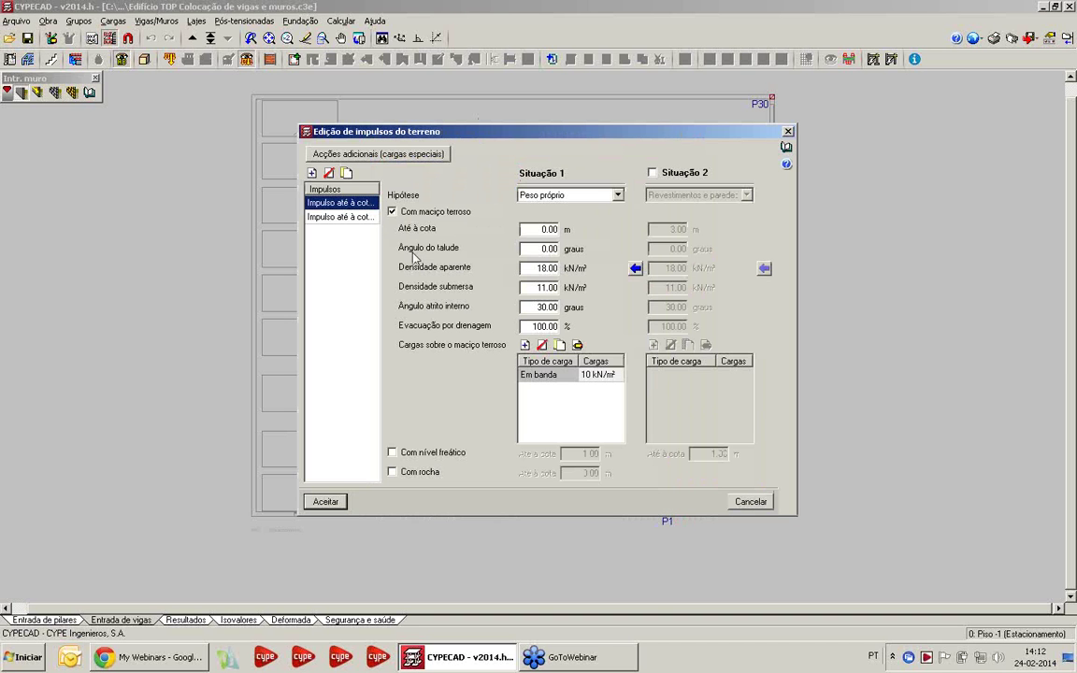
pyautogui.click(360, 217)
pyautogui.click(361, 204)
pyautogui.click(359, 217)
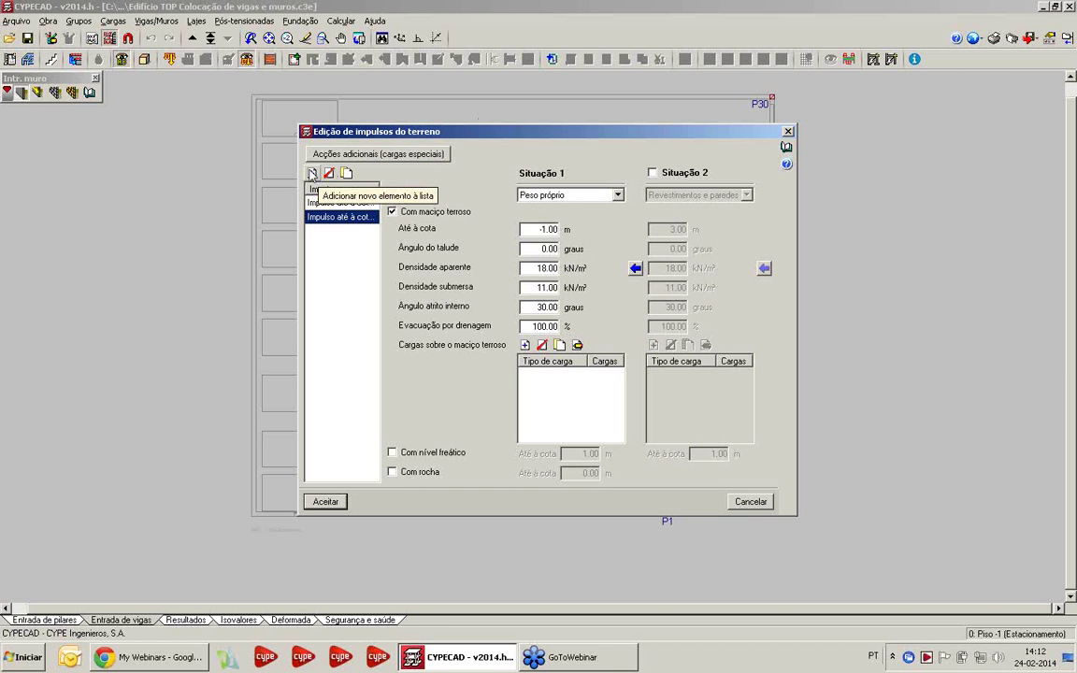
pyautogui.click(360, 203)
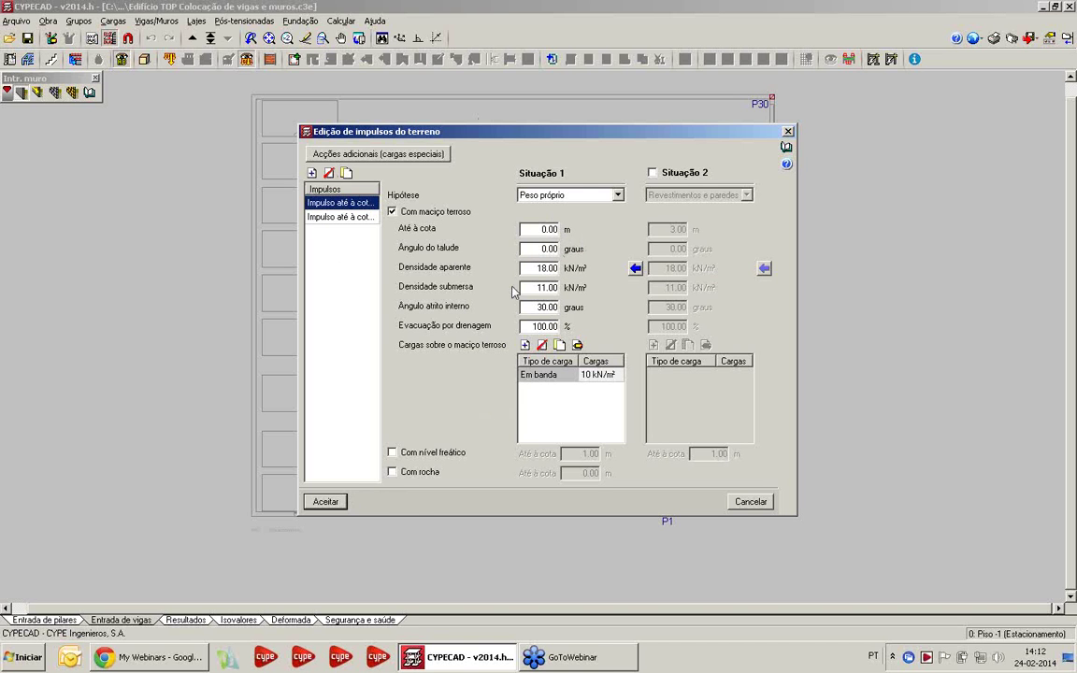
pyautogui.click(323, 501)
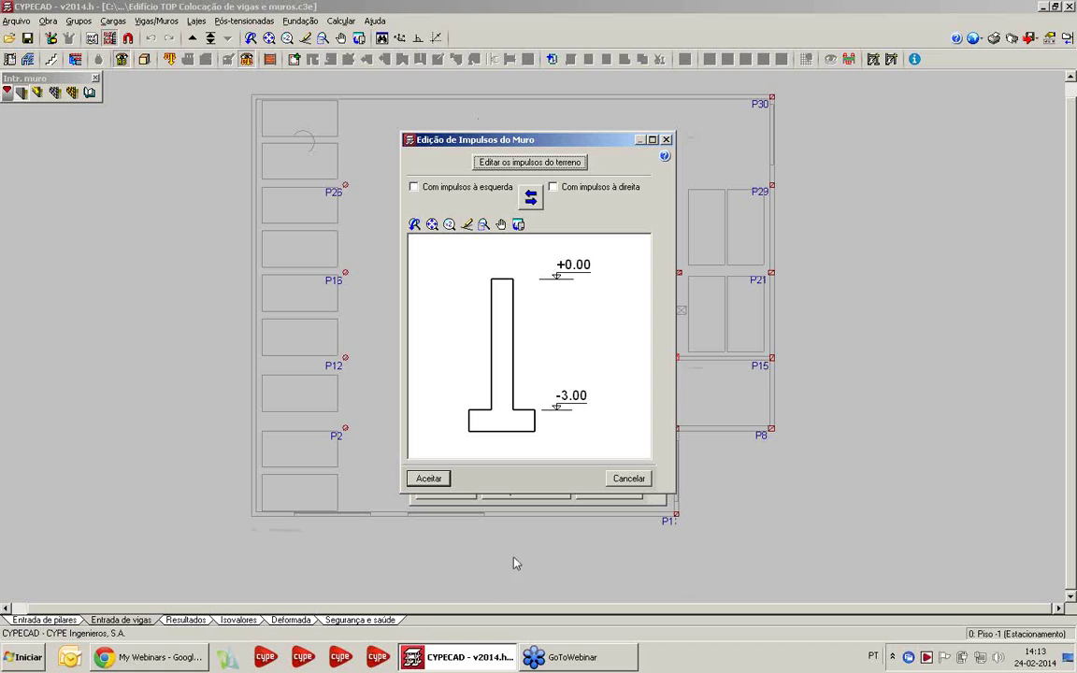
# Step: Apply the earth pressure up to level 0 m on the left side of wall M1 and accept the wall definition
pyautogui.click(465, 189)
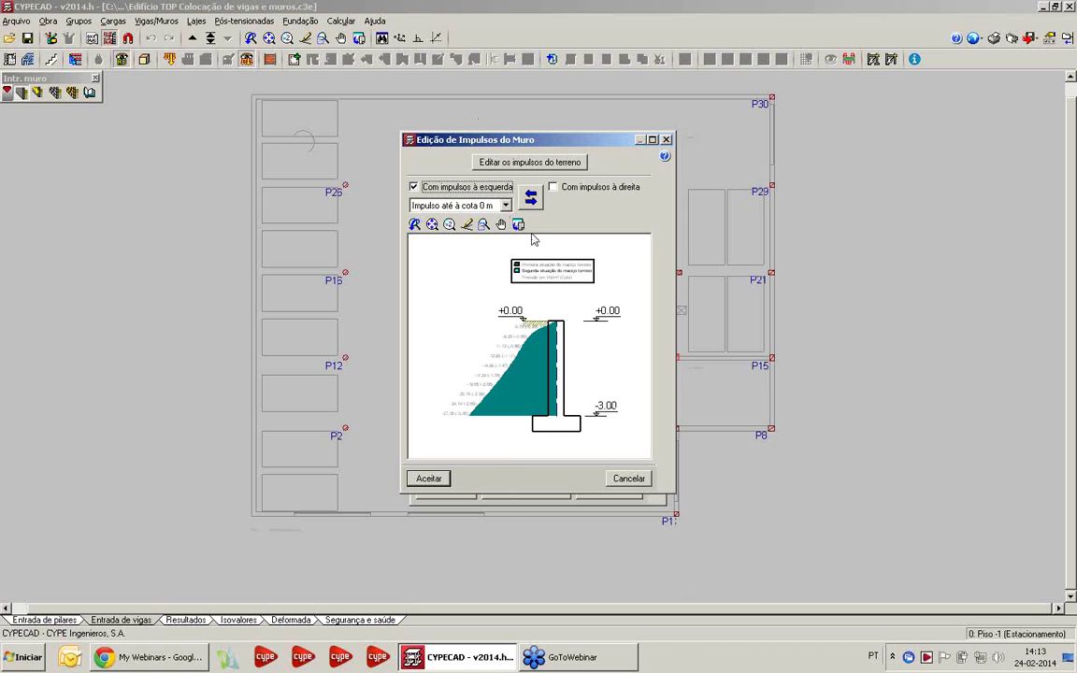
pyautogui.click(530, 196)
pyautogui.click(530, 196)
pyautogui.click(427, 478)
pyautogui.click(447, 494)
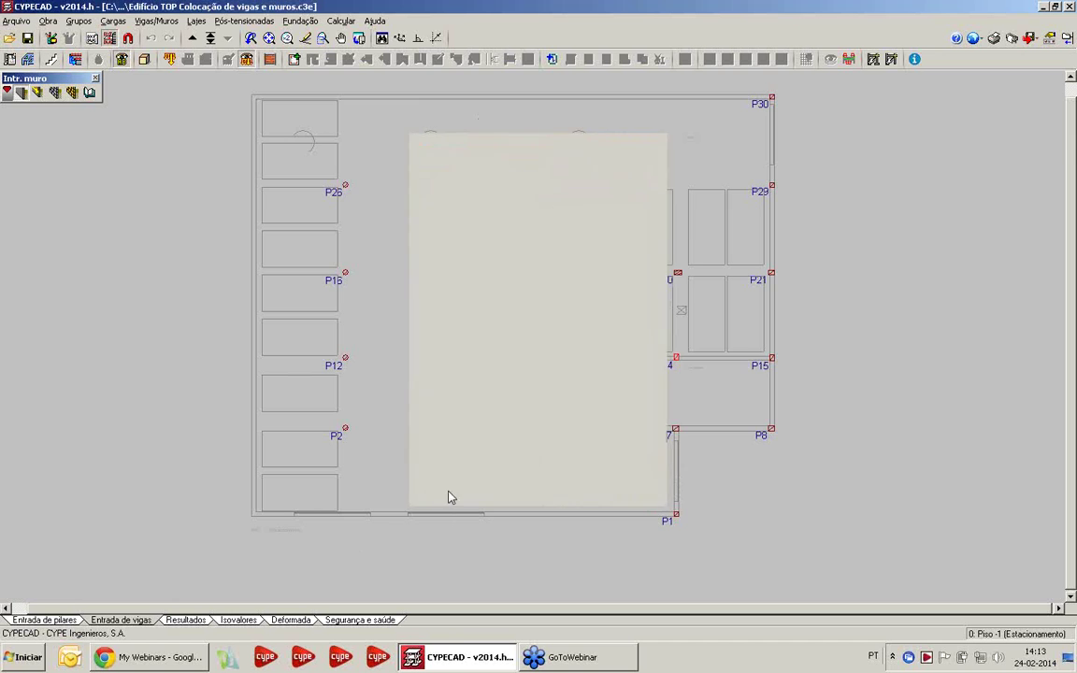
# Step: Draw wall M1 orthogonally from column P1 along the lower edge of the template, extending past the outline's left corner
pyautogui.scroll(2, 551, 509)
pyautogui.scroll(1, 584, 516)
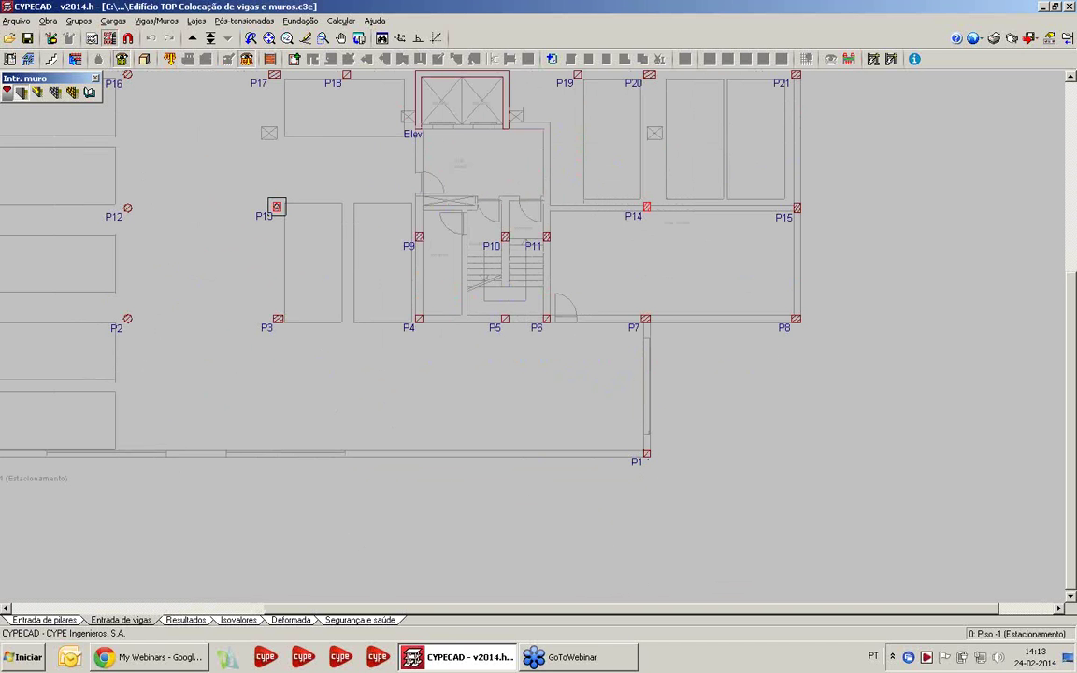
pyautogui.scroll(1, 635, 479)
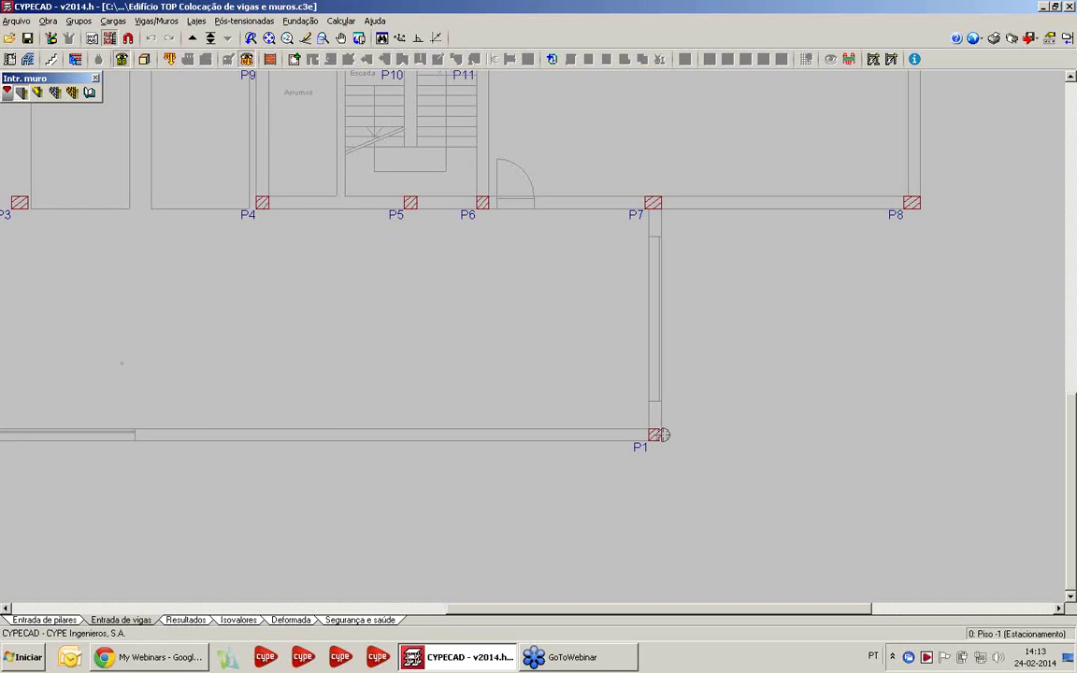
pyautogui.click(655, 435)
pyautogui.scroll(-1, 654, 435)
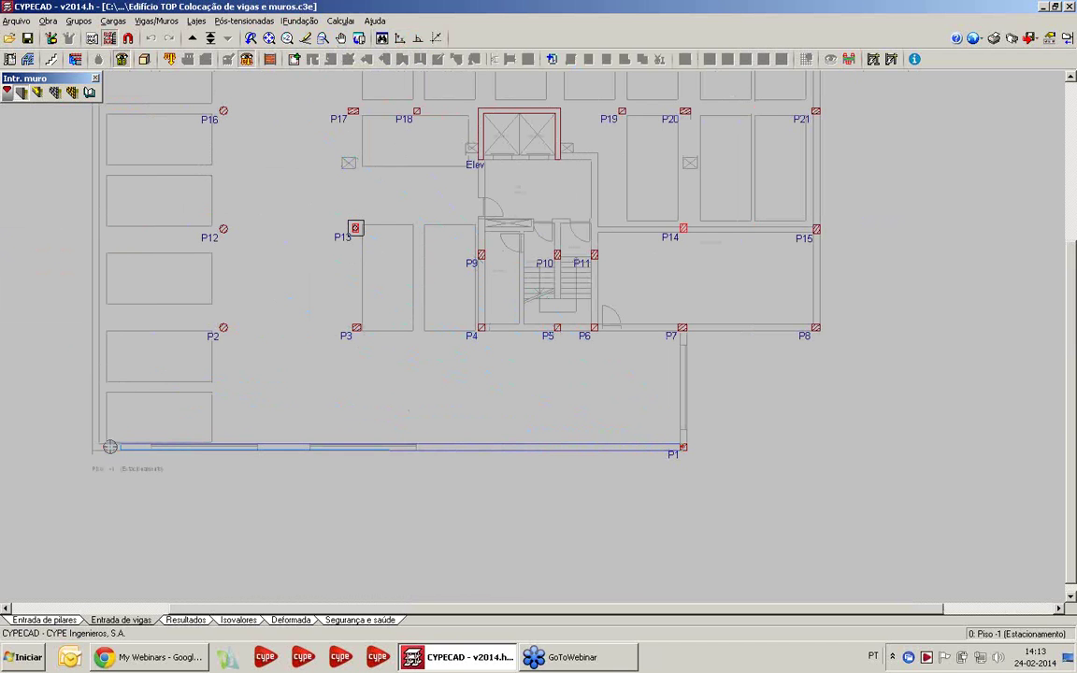
pyautogui.scroll(-1, 234, 281)
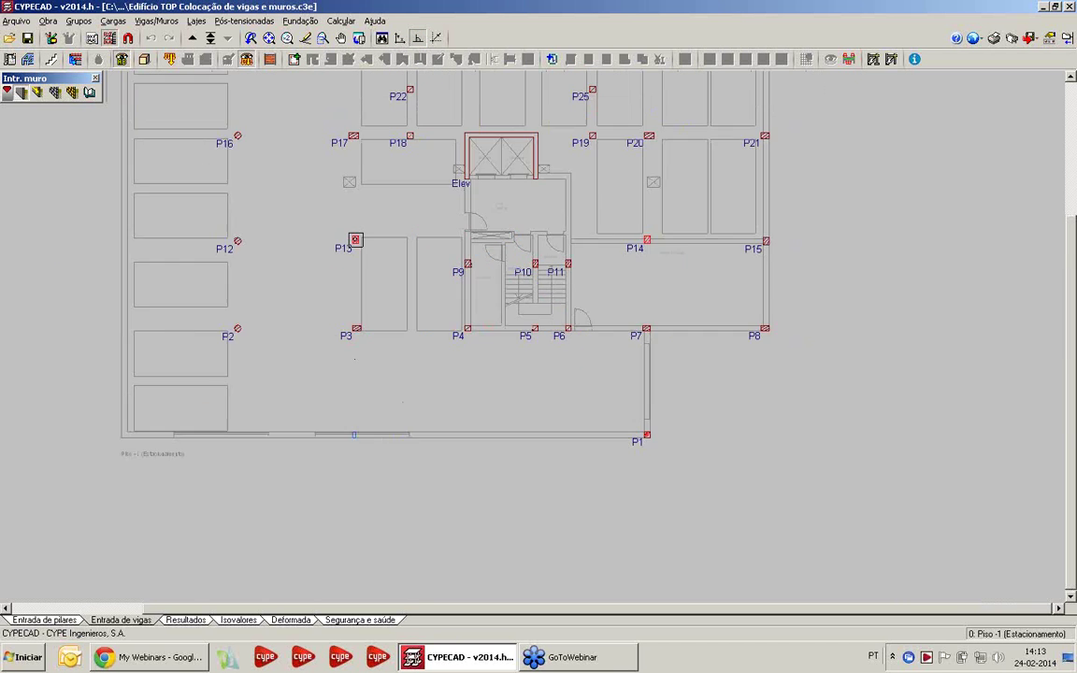
pyautogui.click(81, 450)
# Step: Define wall M2 at the left perimeter with a continuous footing that has a cantilever only on the right side
pyautogui.scroll(2, 194, 501)
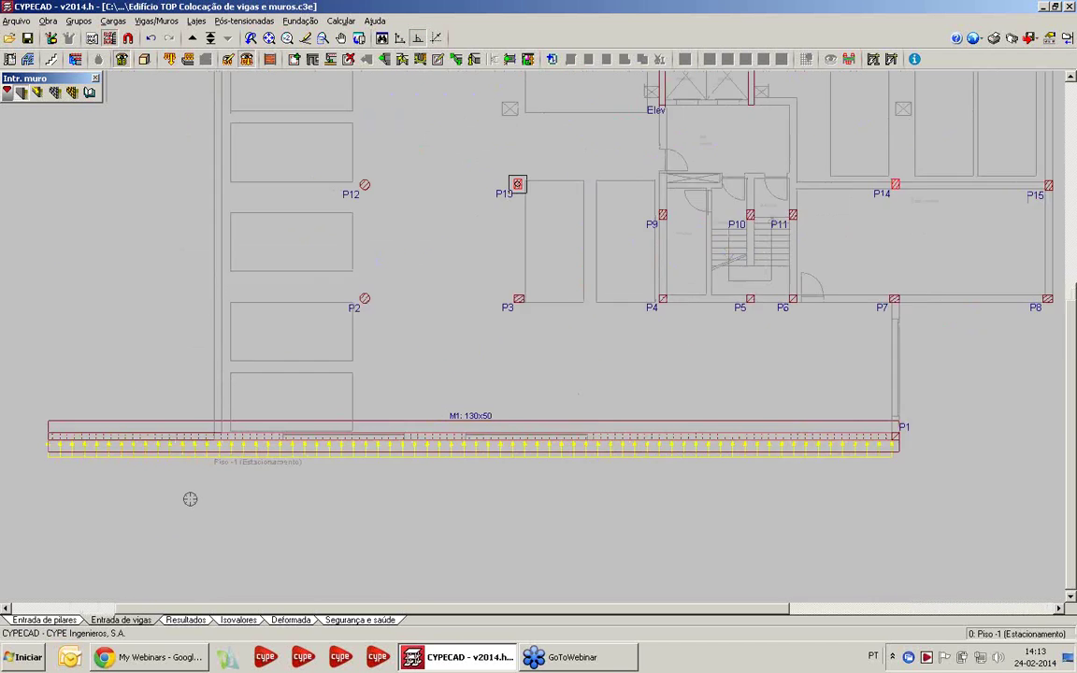
pyautogui.scroll(3, 198, 334)
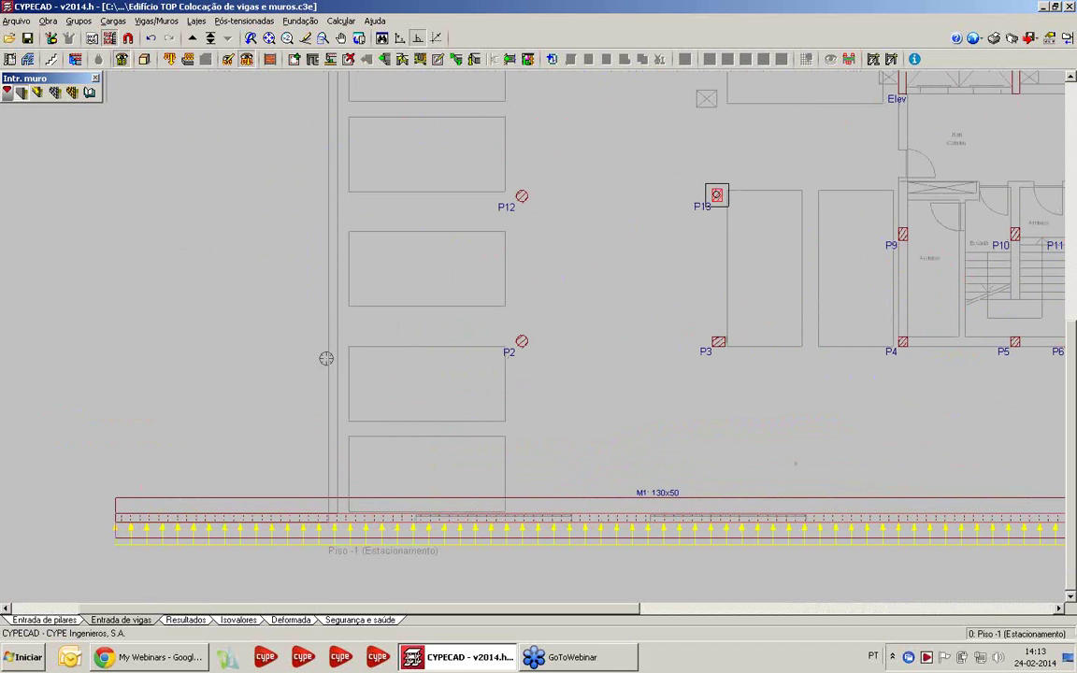
pyautogui.scroll(-2, 338, 280)
pyautogui.scroll(2, 341, 286)
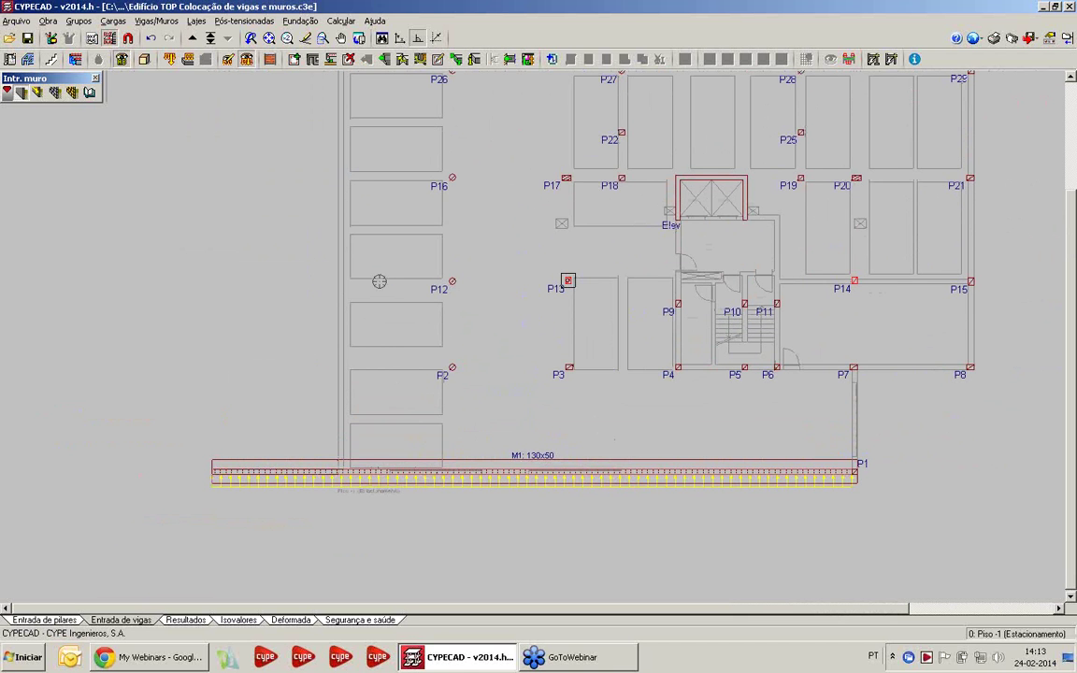
pyautogui.click(379, 281)
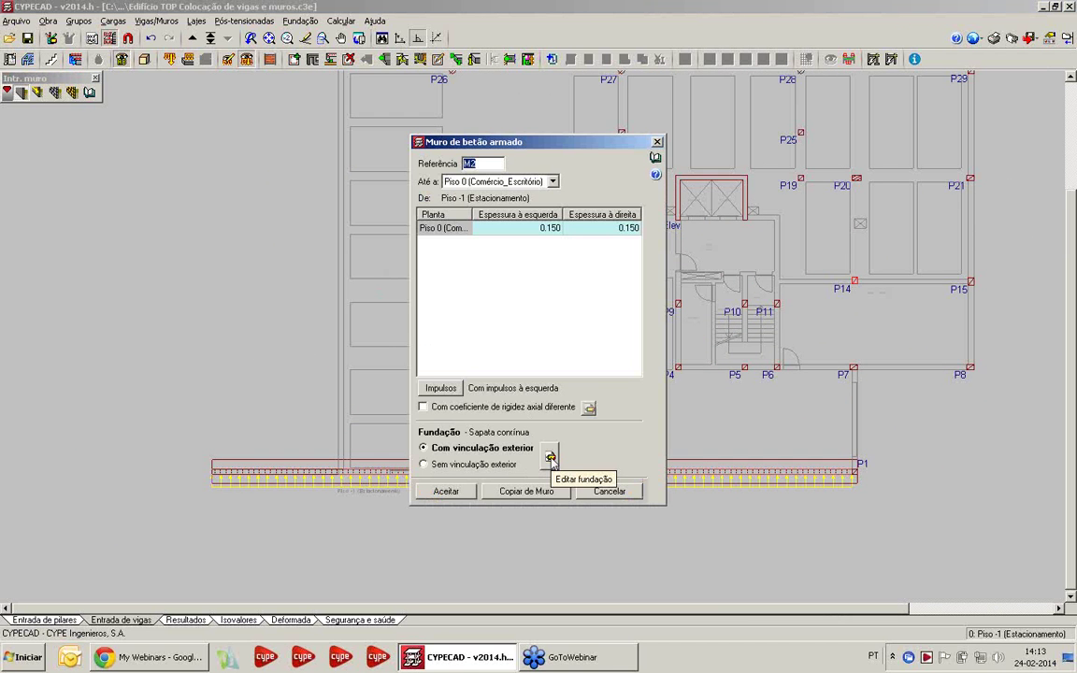
pyautogui.click(550, 457)
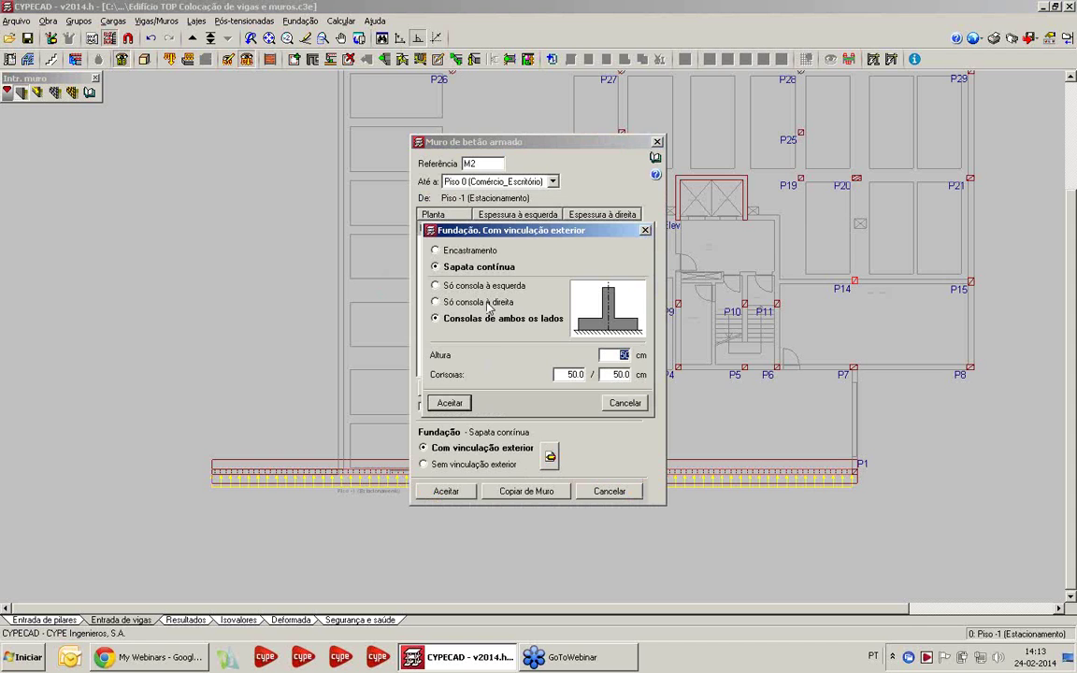
pyautogui.click(435, 301)
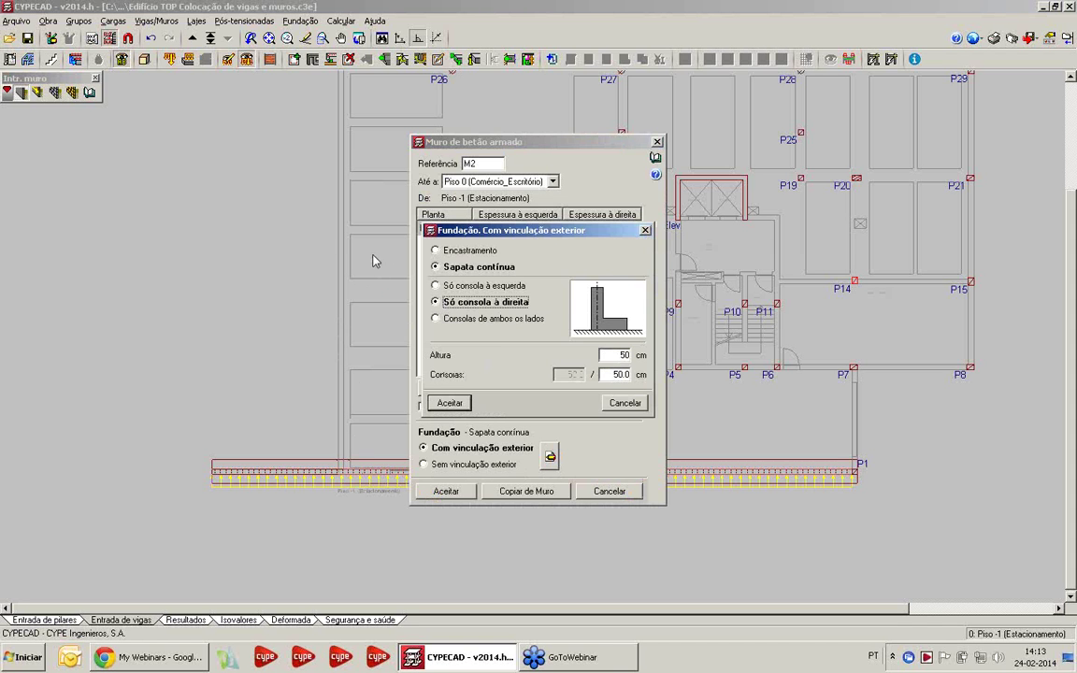
pyautogui.click(447, 402)
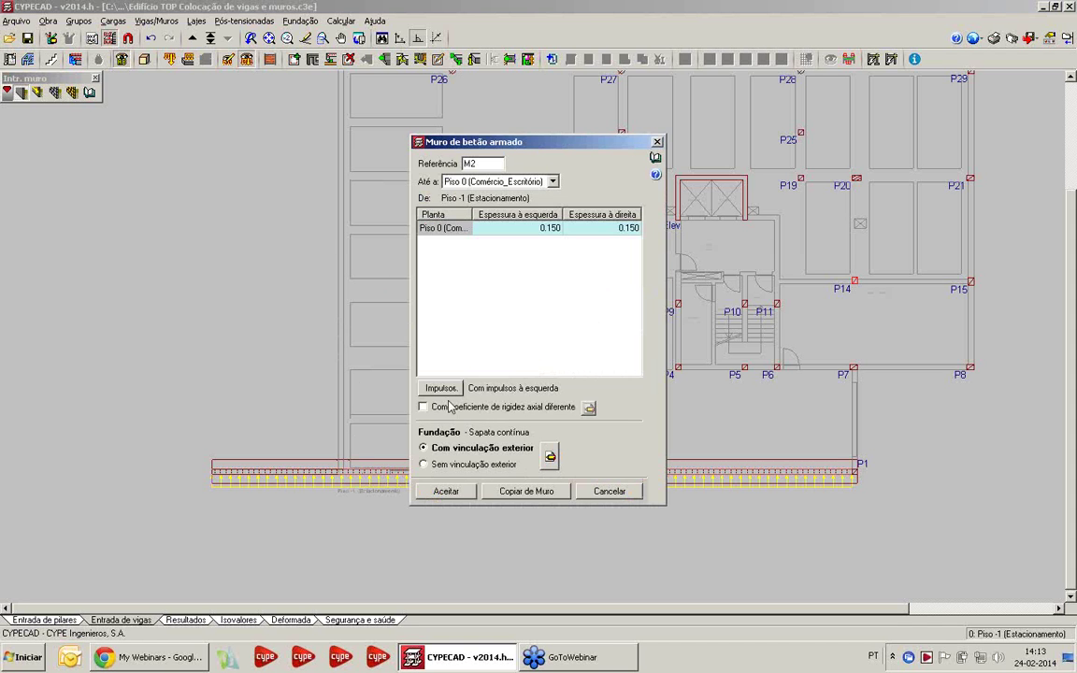
pyautogui.click(446, 490)
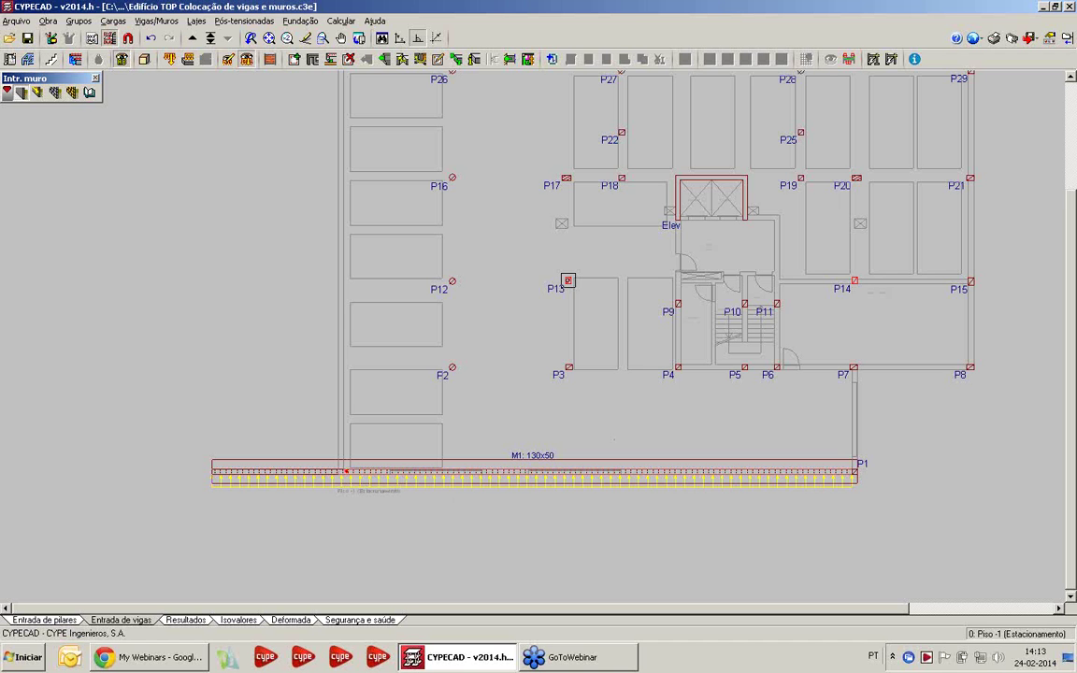
# Step: Draw wall M2 along the template's left perimeter from wall M1 up past the upper edge
pyautogui.scroll(-2, 377, 298)
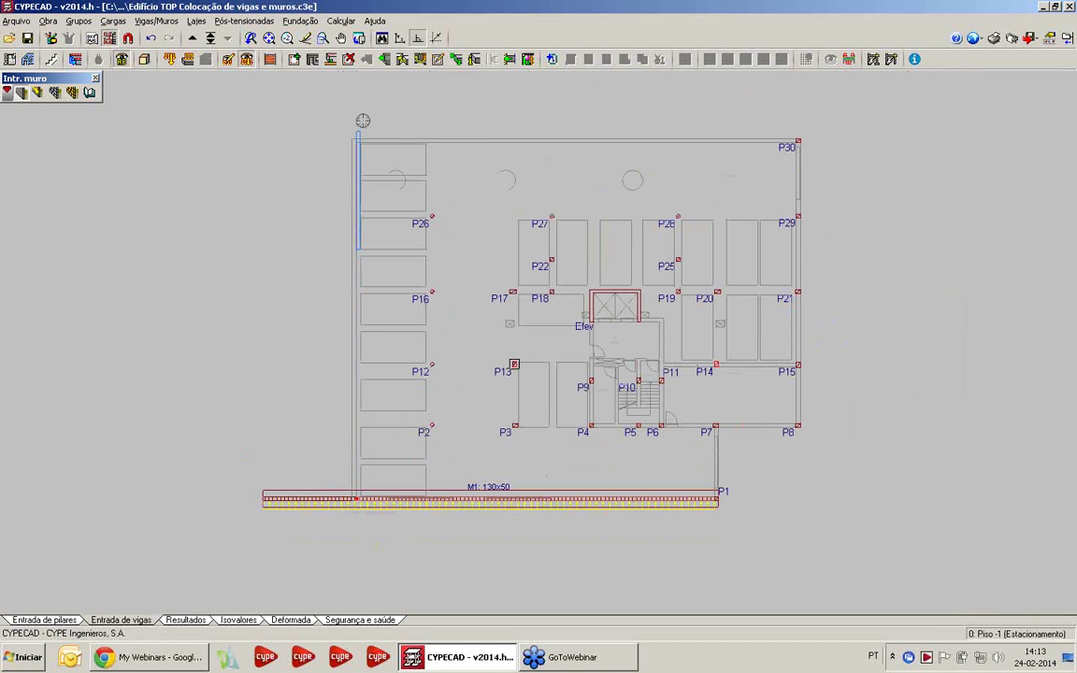
pyautogui.click(368, 115)
pyautogui.scroll(1, 398, 153)
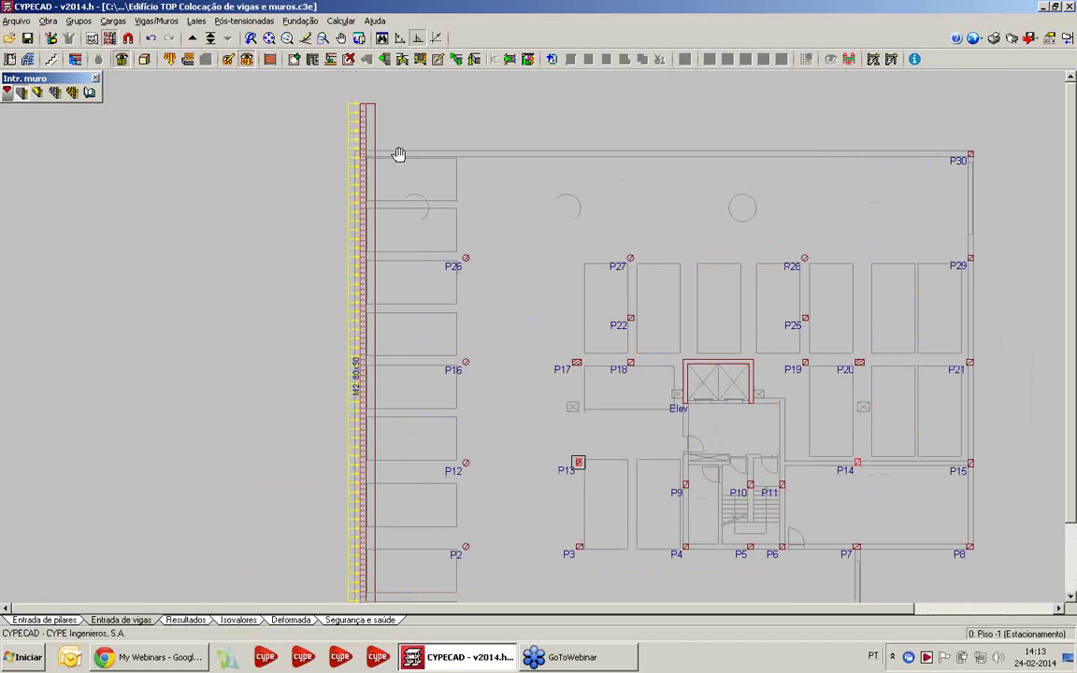
pyautogui.scroll(-1, 397, 153)
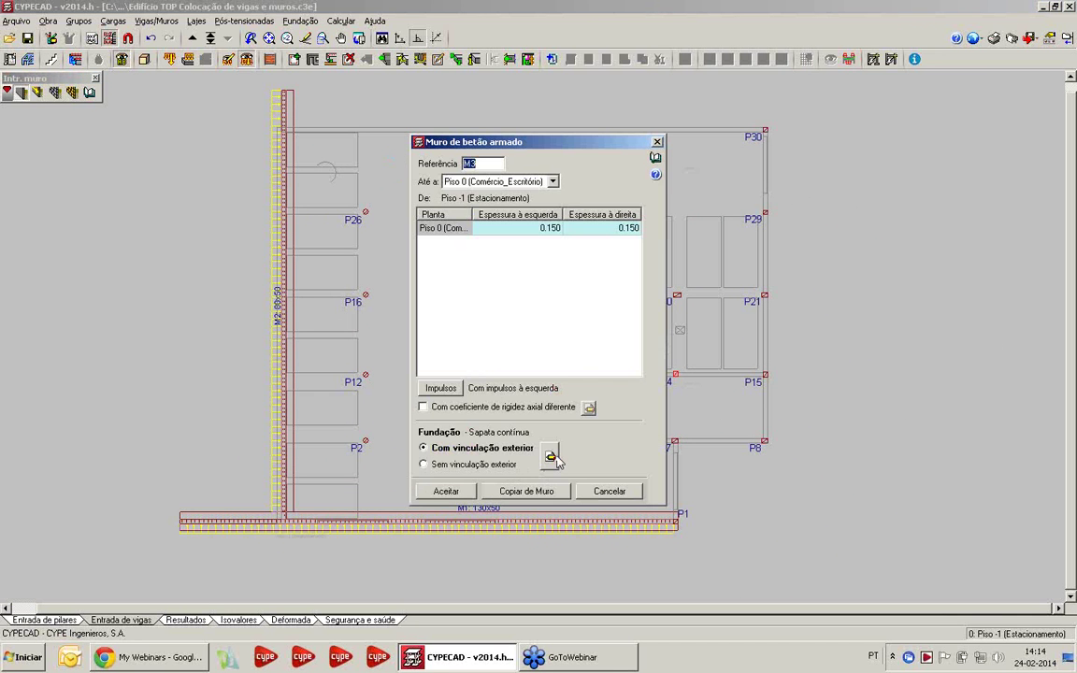
# Step: Set the continuous footing of wall M3 to have cantilevers on both sides
pyautogui.click(550, 456)
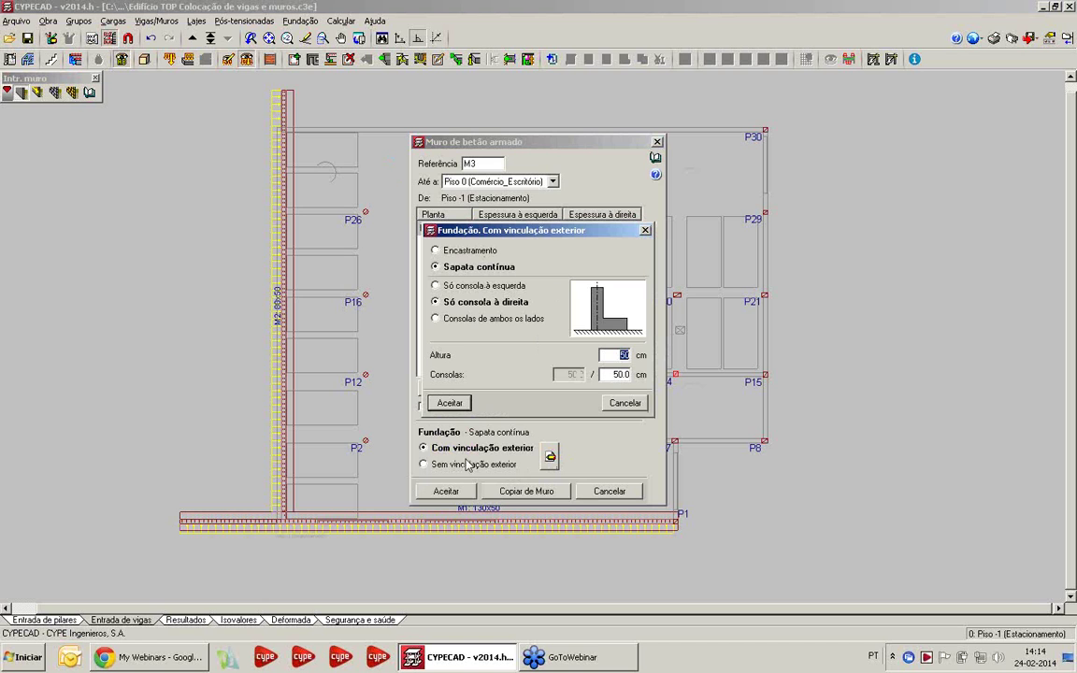
pyautogui.click(479, 320)
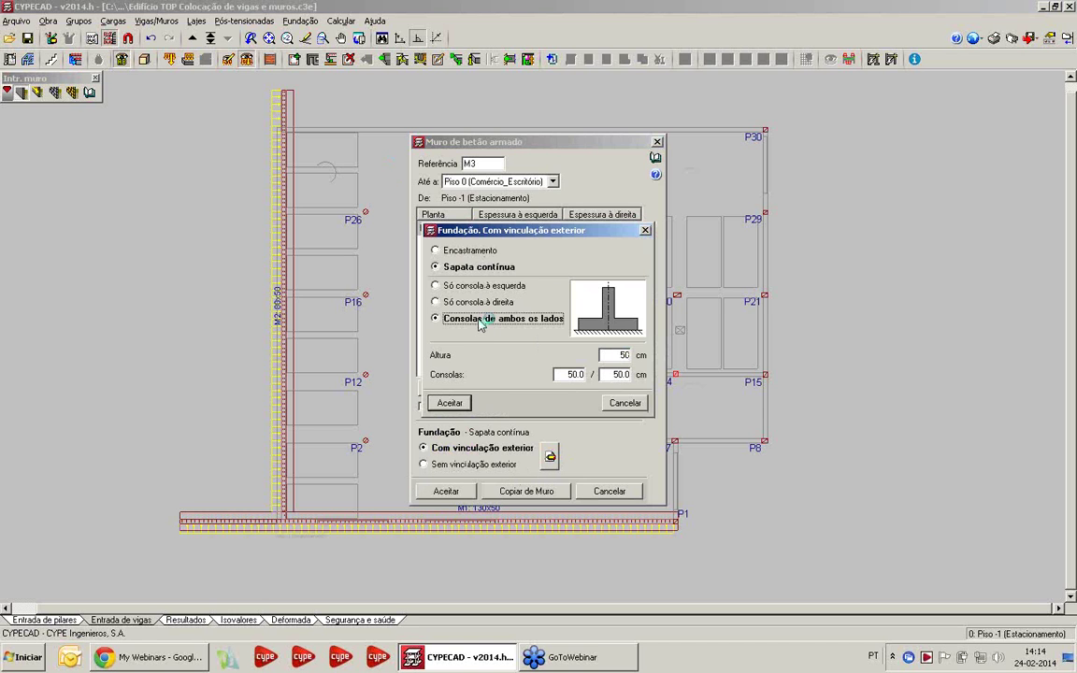
pyautogui.click(450, 403)
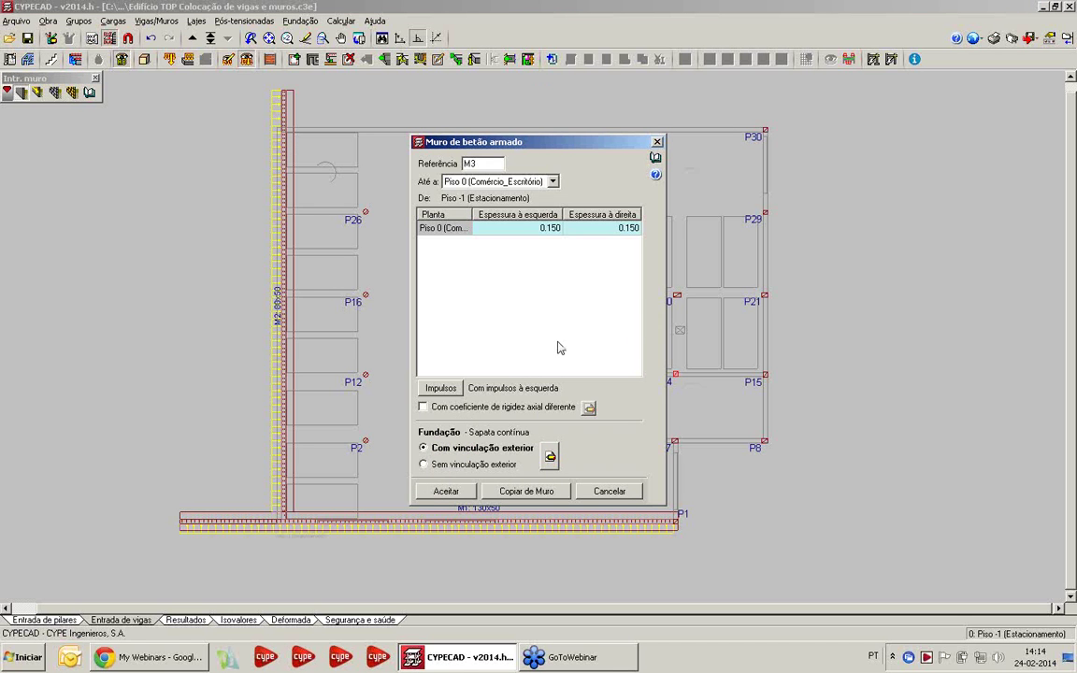
# Step: Move wall M3's earth pressure to the right side and draw the wall from column P30 along the upper edge past wall M2
pyautogui.click(441, 388)
pyautogui.click(529, 197)
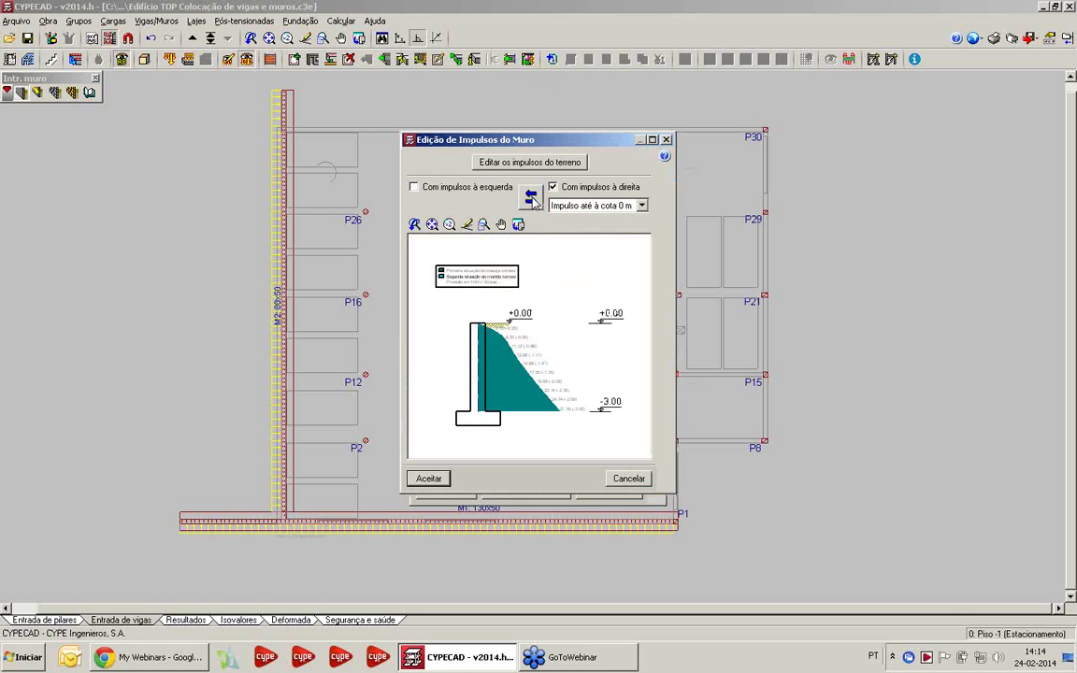
pyautogui.click(429, 479)
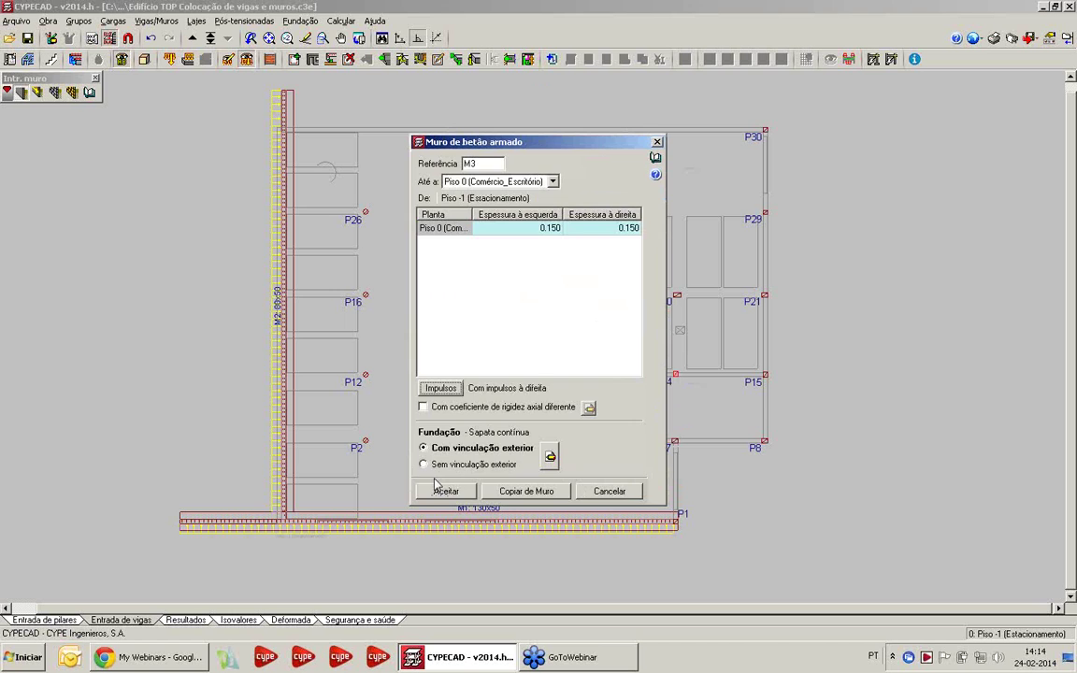
pyautogui.click(444, 490)
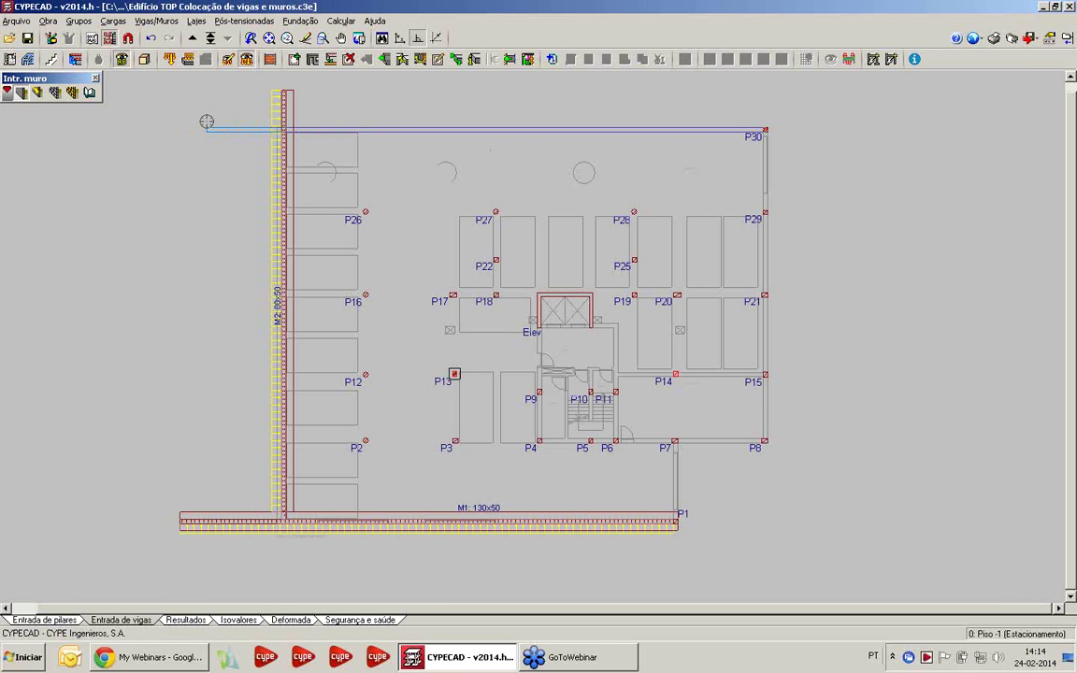
pyautogui.click(206, 122)
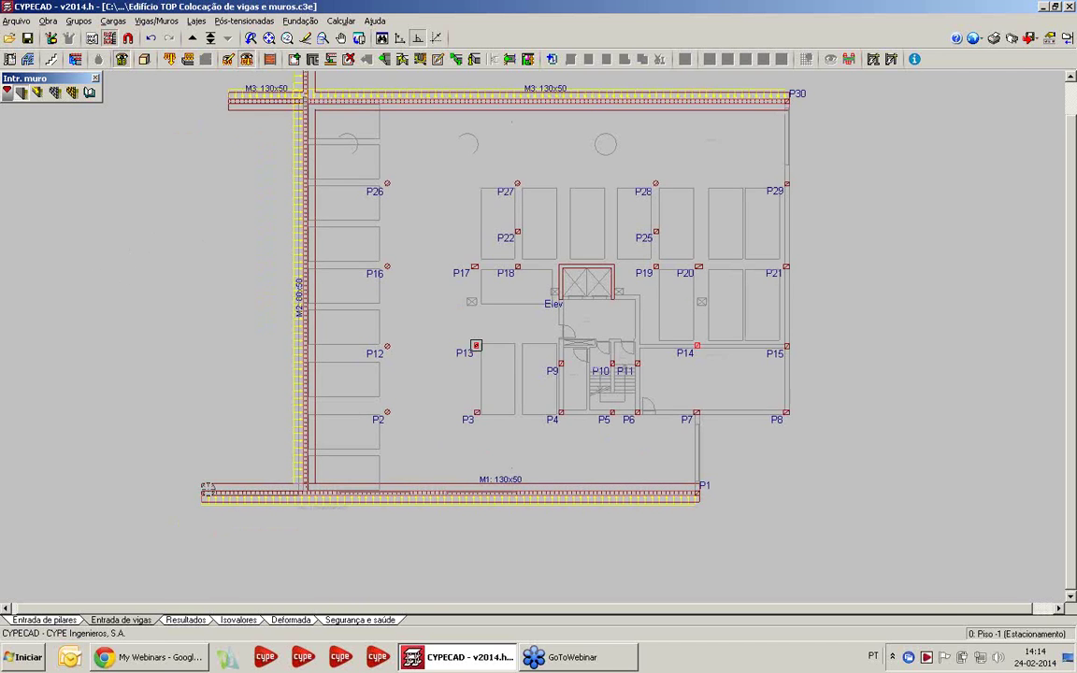
# Step: Delete, in all groups, the stretches of walls M2, M3 and M1 that project beyond their two corner intersections
pyautogui.moveTo(229, 156); pyautogui.dragTo(241, 213, button='middle')
pyautogui.scroll(-2, 244, 193)
pyautogui.scroll(1, 240, 206)
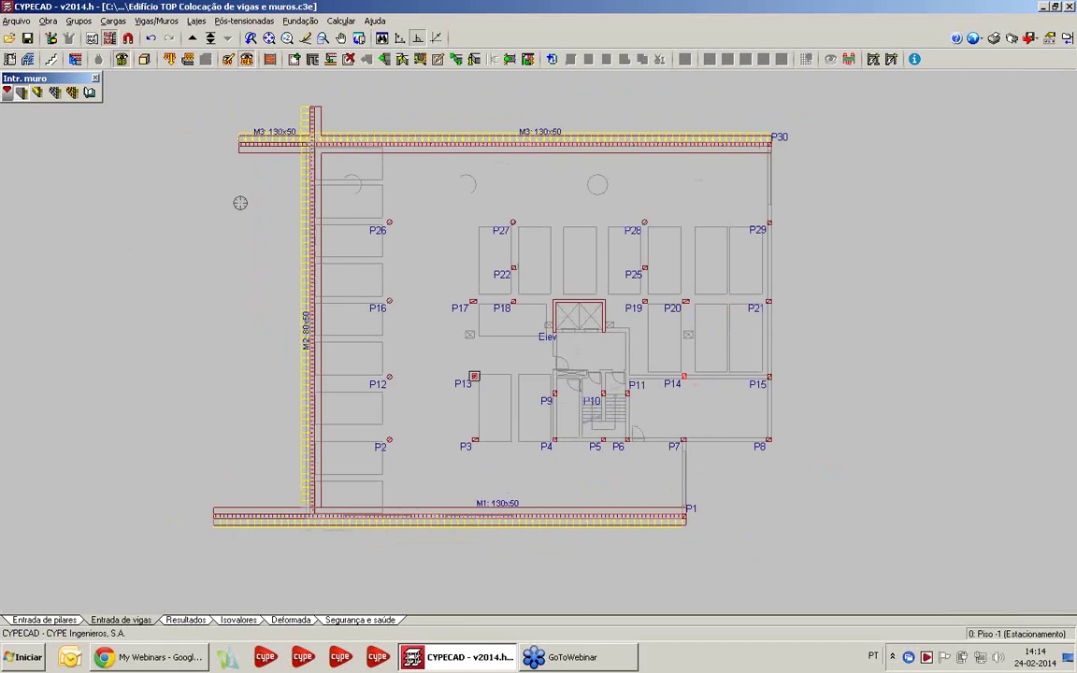
pyautogui.click(347, 59)
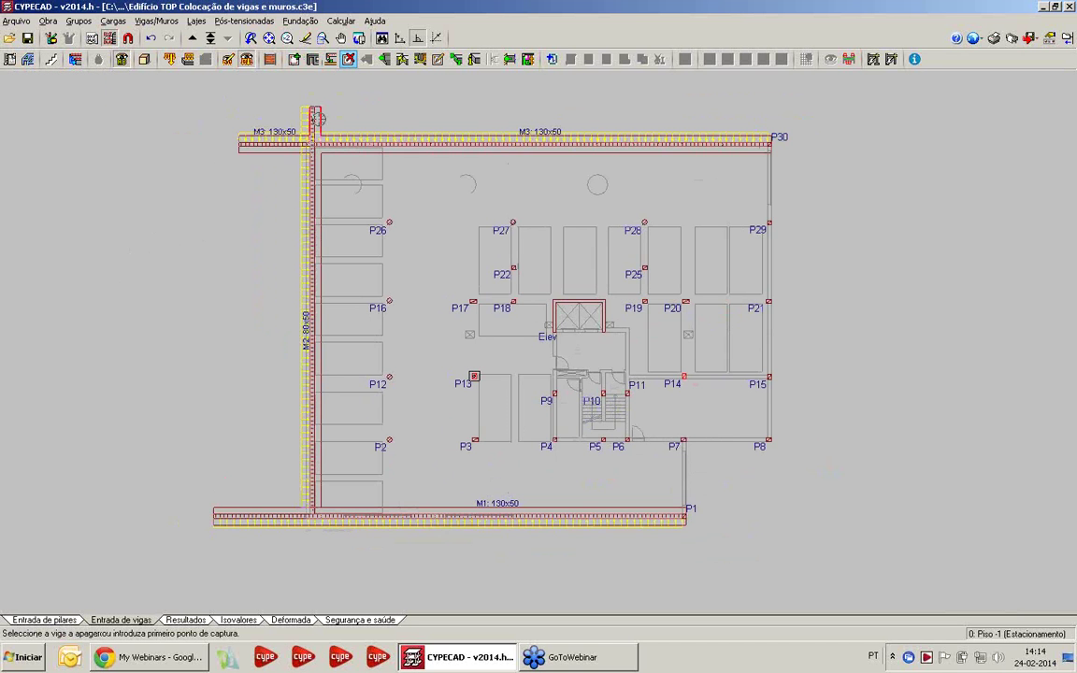
pyautogui.click(316, 113)
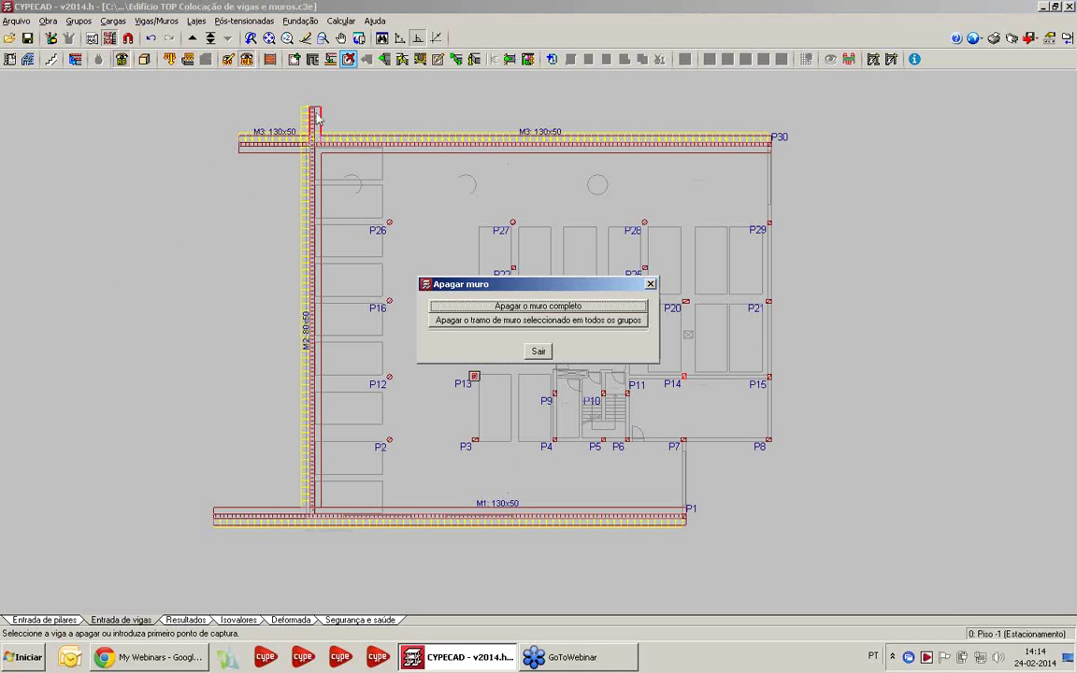
pyautogui.click(510, 320)
pyautogui.click(248, 137)
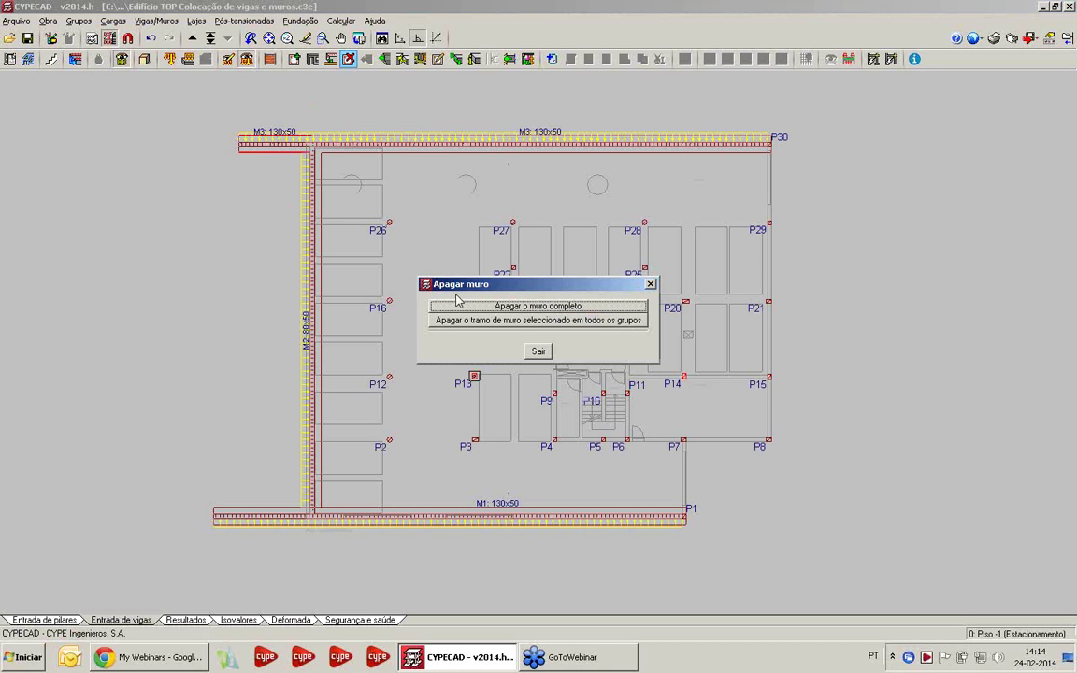
pyautogui.click(470, 321)
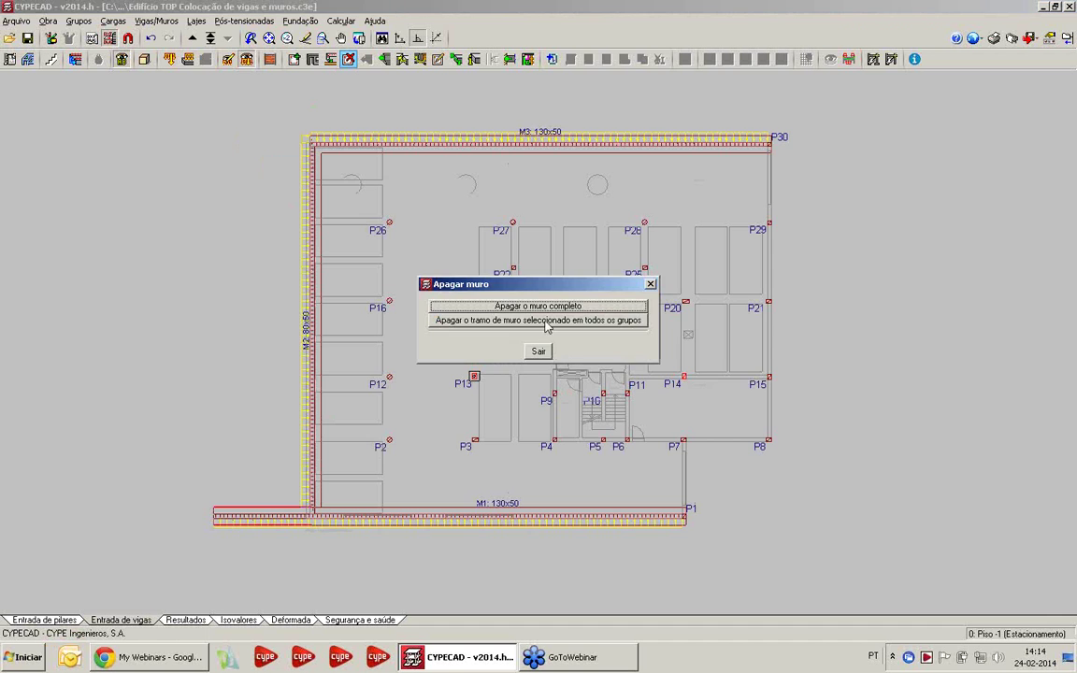
pyautogui.click(547, 321)
# Step: Hide the earth pressure loads drawn along the walls, keeping wall M2 in close view
pyautogui.scroll(5, 299, 299)
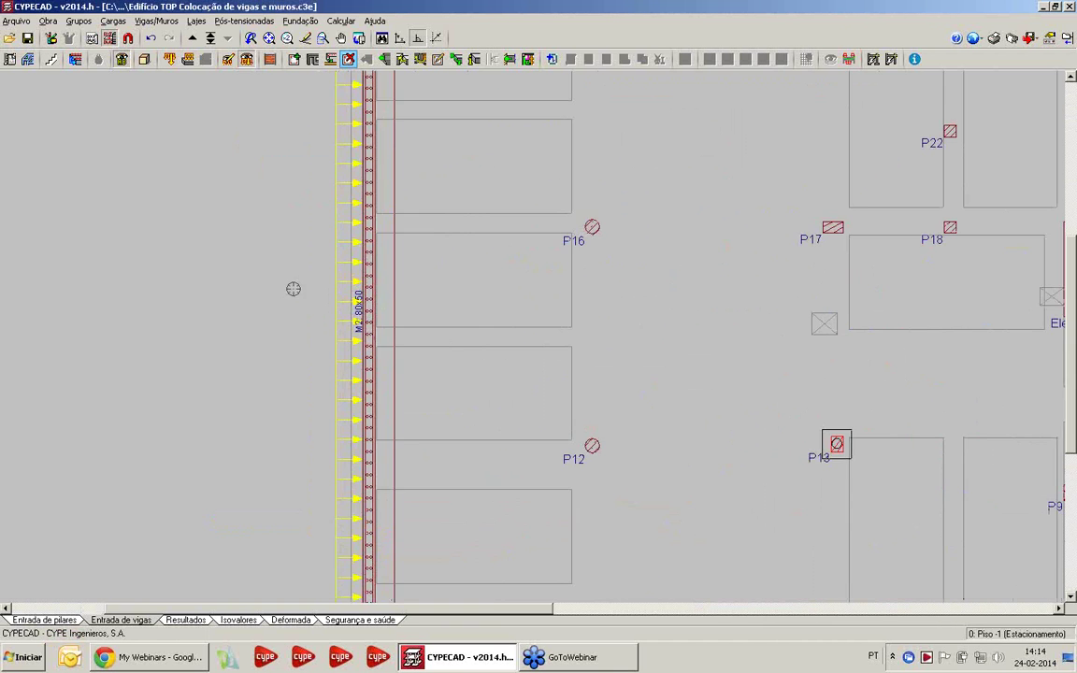
pyautogui.scroll(2, 281, 288)
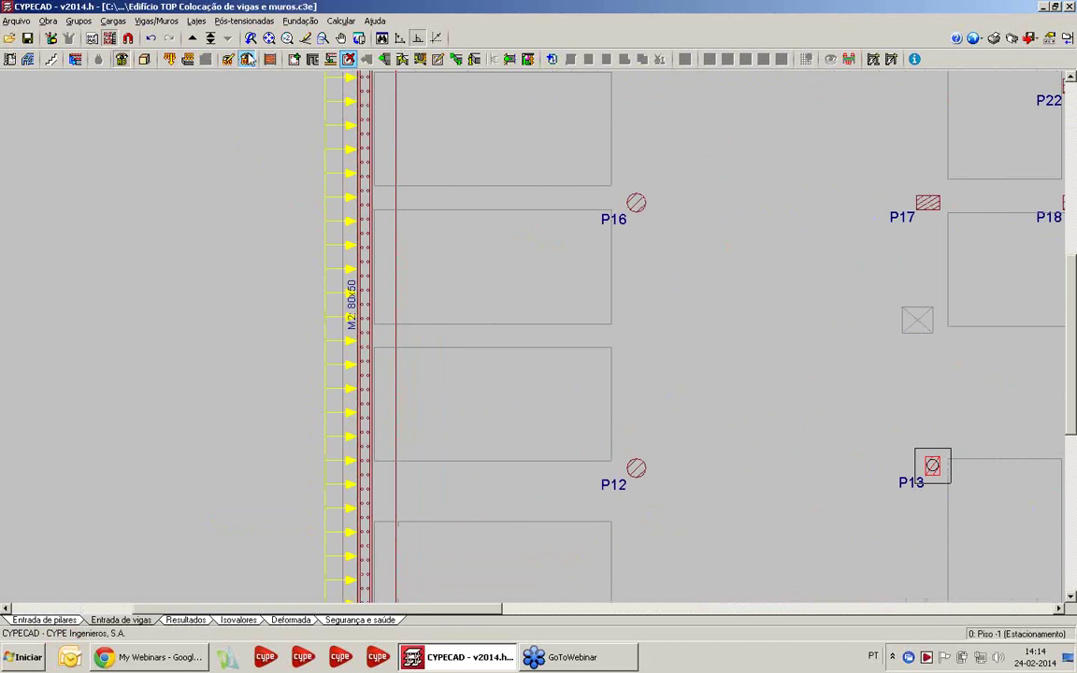
pyautogui.scroll(1, 290, 187)
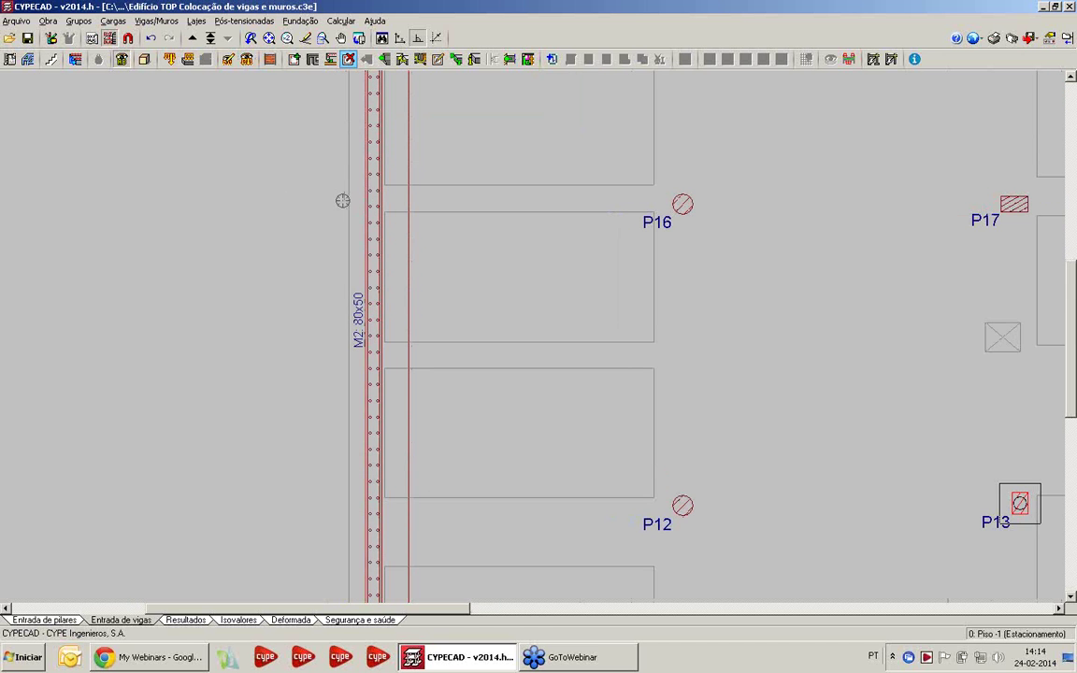
pyautogui.scroll(-1, 346, 198)
pyautogui.moveTo(346, 199); pyautogui.dragTo(260, 169, button='middle')
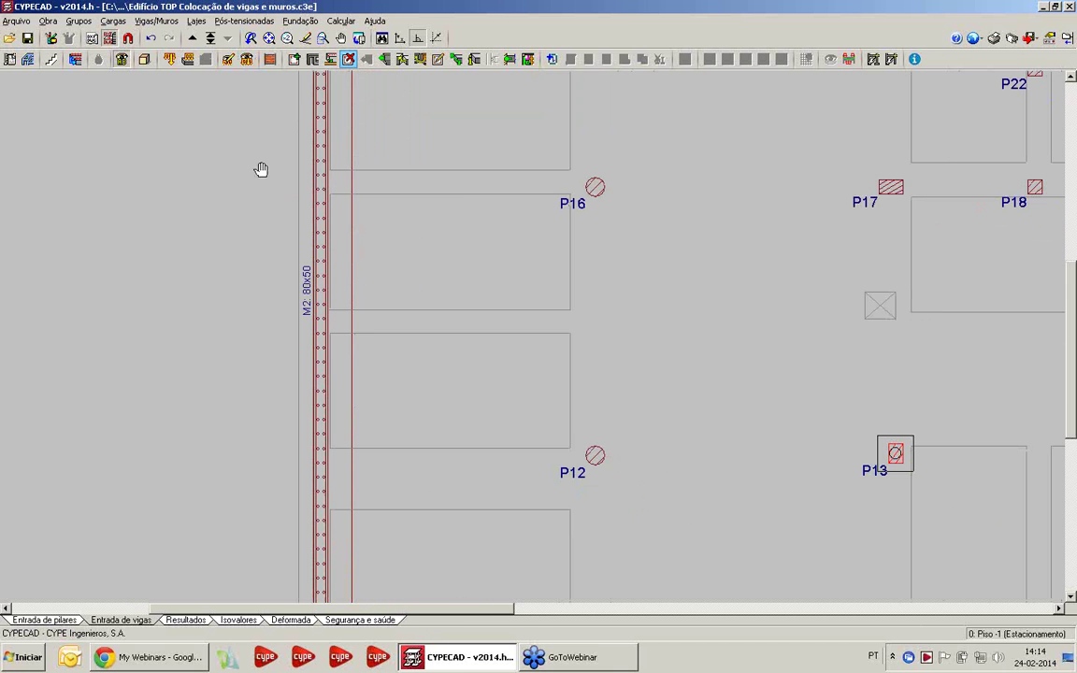
# Step: Enable the nearest-point (Mais próximo) template snap and adjust wall M2 onto the template's outer perimeter line
pyautogui.click(331, 61)
pyautogui.scroll(-1, 245, 127)
pyautogui.scroll(1, 246, 127)
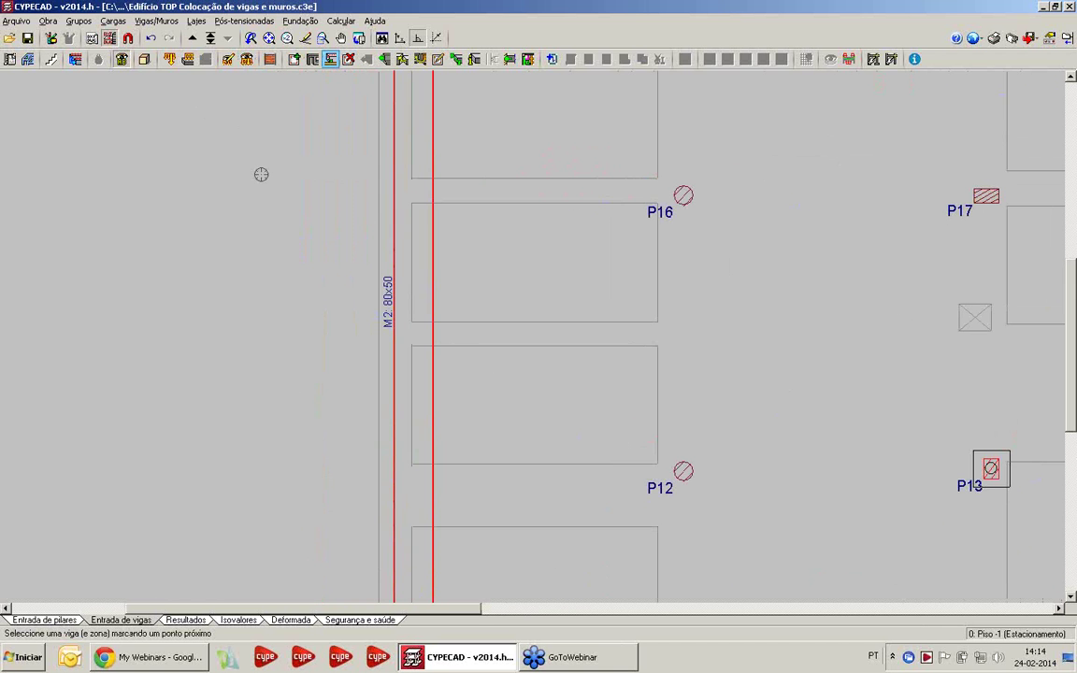
pyautogui.click(121, 60)
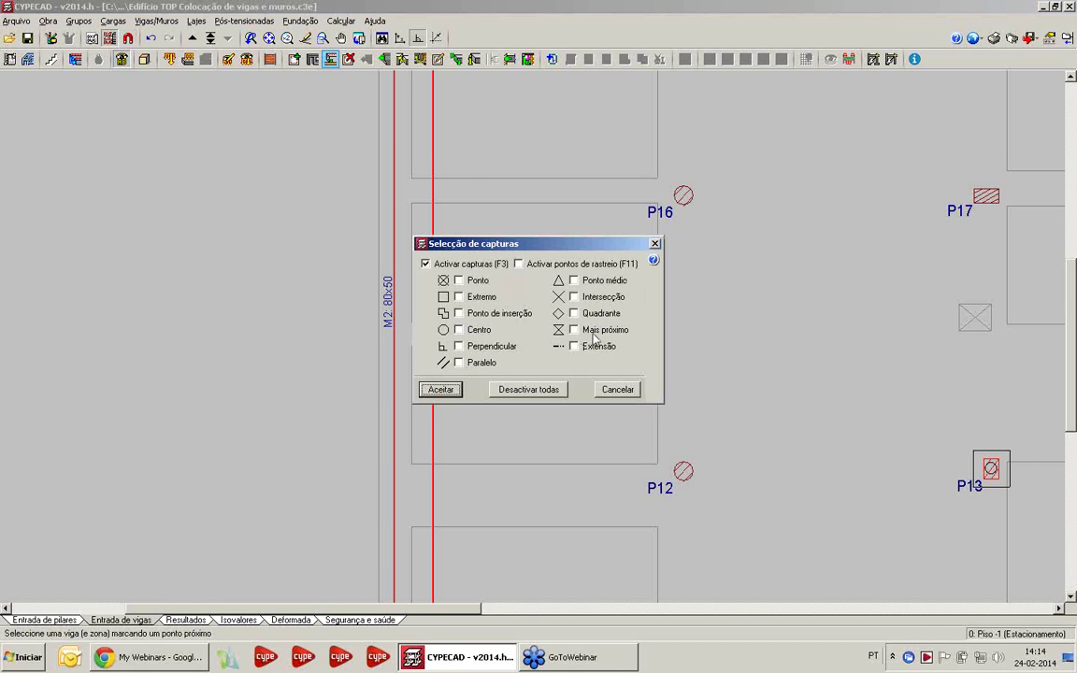
pyautogui.click(574, 329)
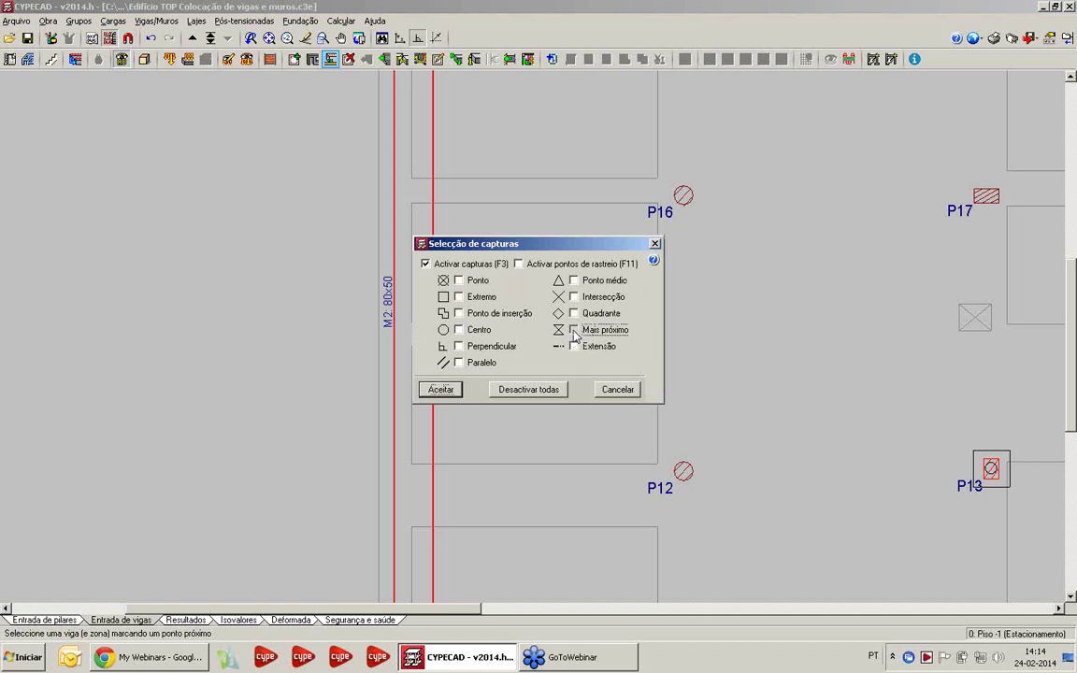
pyautogui.click(439, 389)
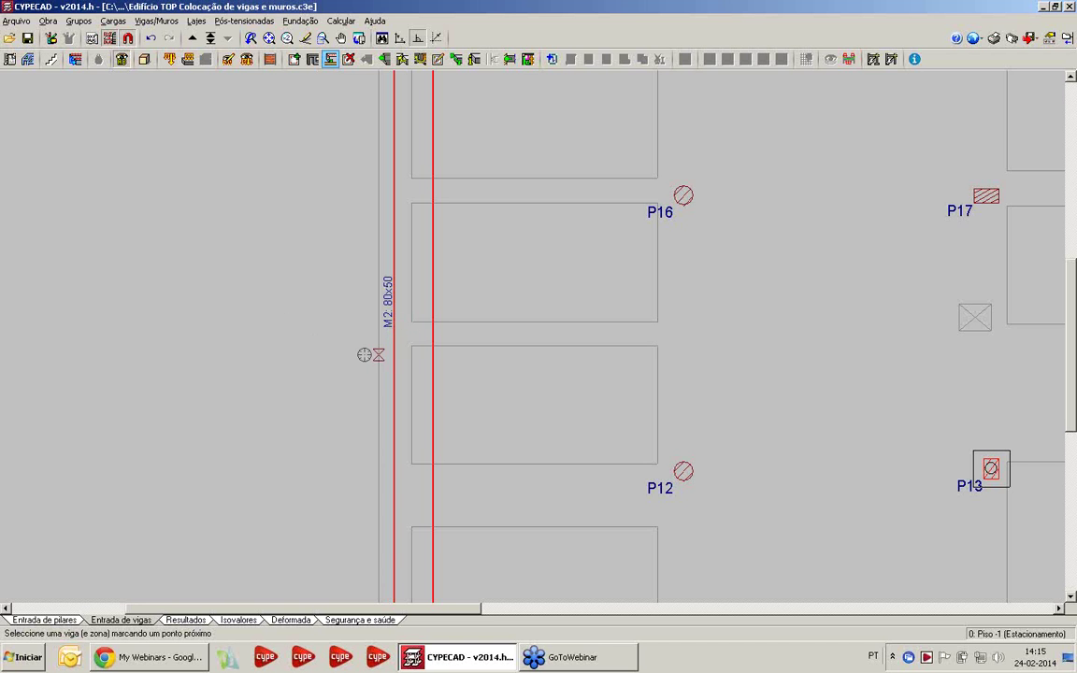
pyautogui.click(366, 354)
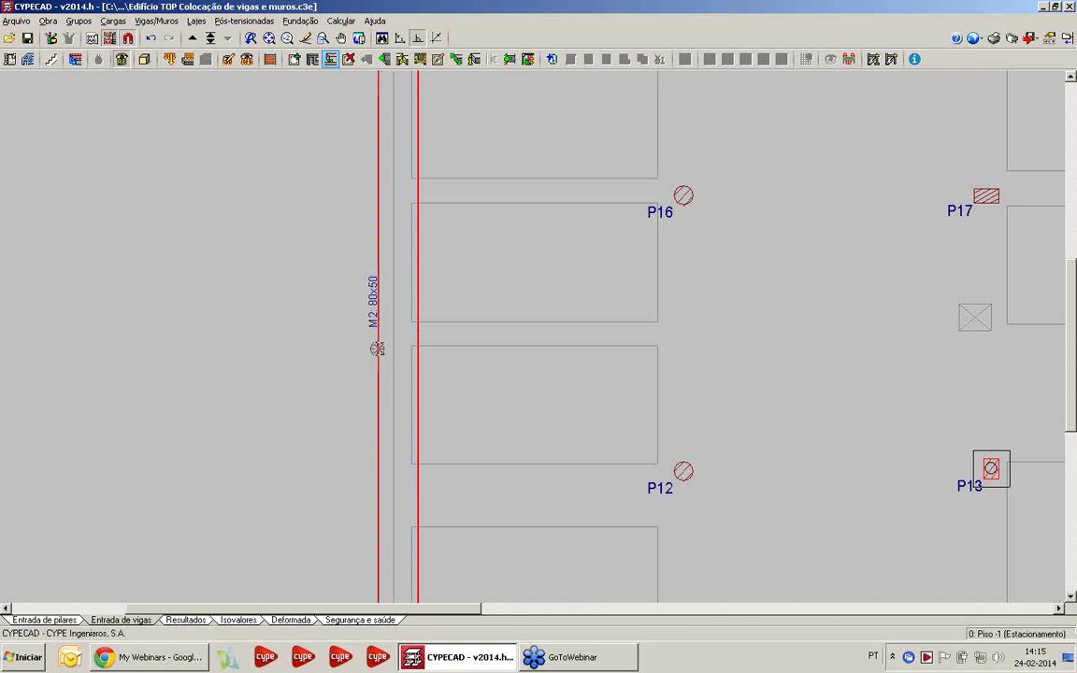
# Step: Go up one floor group to Piso 0 (Comércio_Escritório)
pyautogui.scroll(-4, 289, 295)
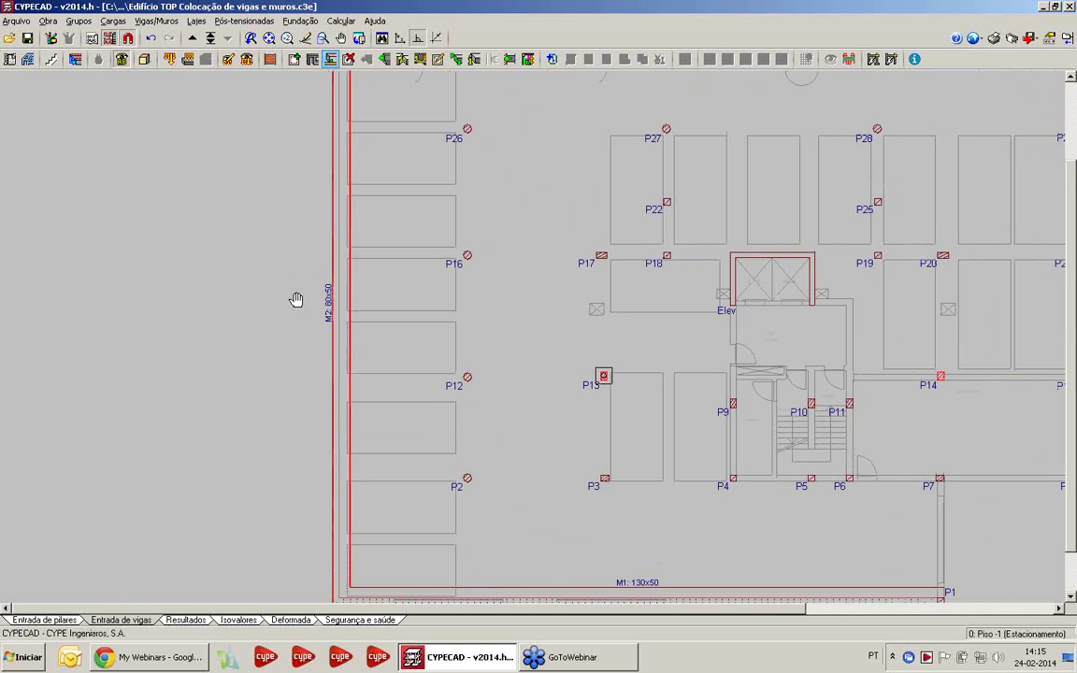
pyautogui.scroll(-2, 296, 299)
pyautogui.moveTo(288, 303); pyautogui.dragTo(280, 332, button='middle')
pyautogui.scroll(-1, 285, 326)
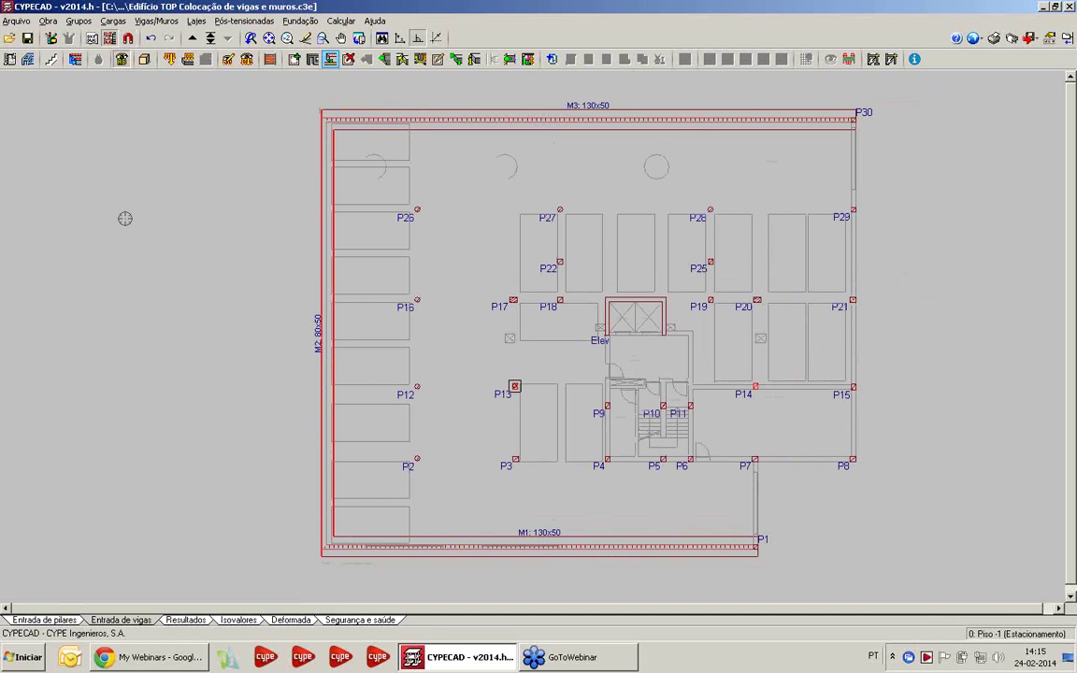
pyautogui.moveTo(221, 216); pyautogui.dragTo(191, 216, button='middle')
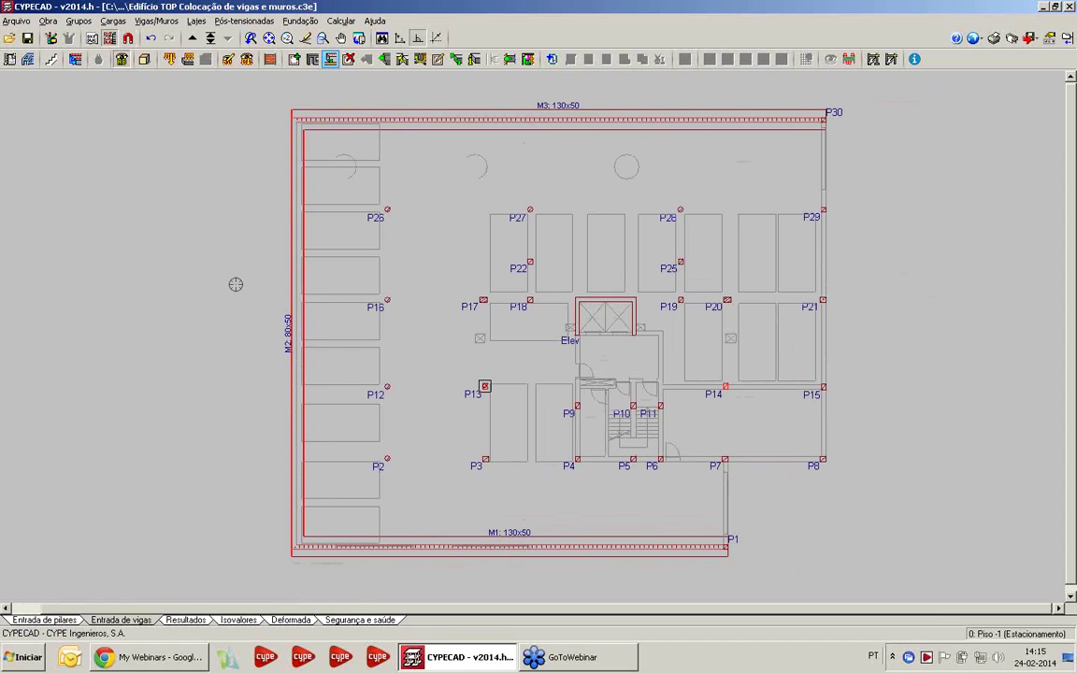
pyautogui.click(820, 210)
pyautogui.moveTo(335, 331); pyautogui.dragTo(259, 334, button='middle')
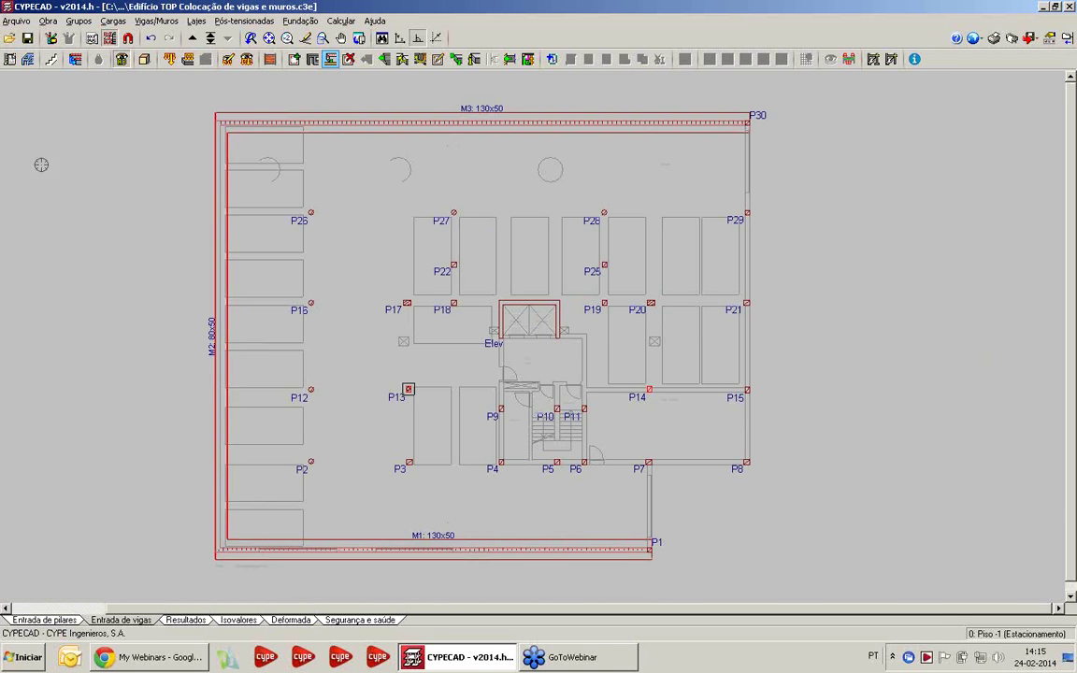
pyautogui.click(190, 40)
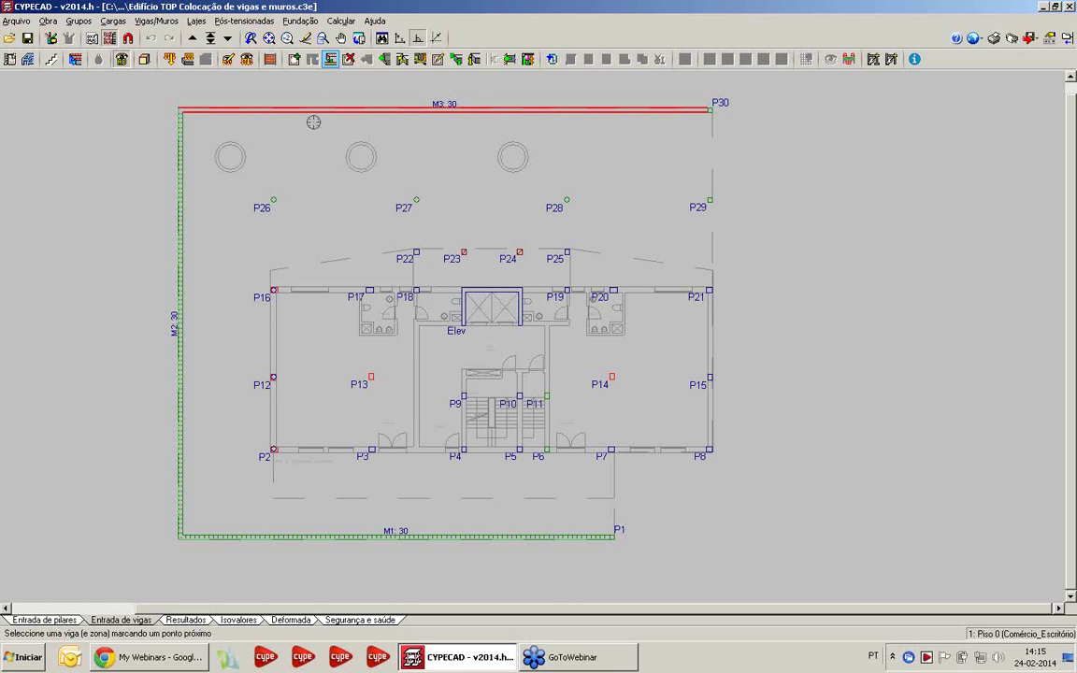
# Step: Define the current beam as a rectangular deep beam (Vig.alta), 0.30 m wide and 0.40 m deep
pyautogui.click(294, 59)
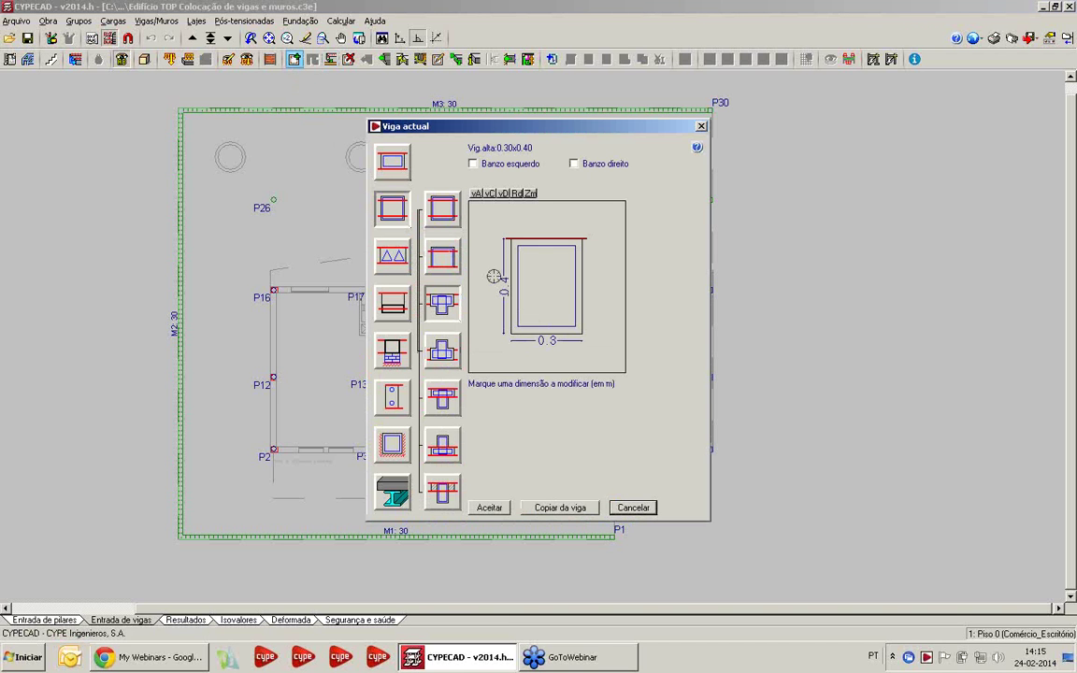
pyautogui.click(446, 212)
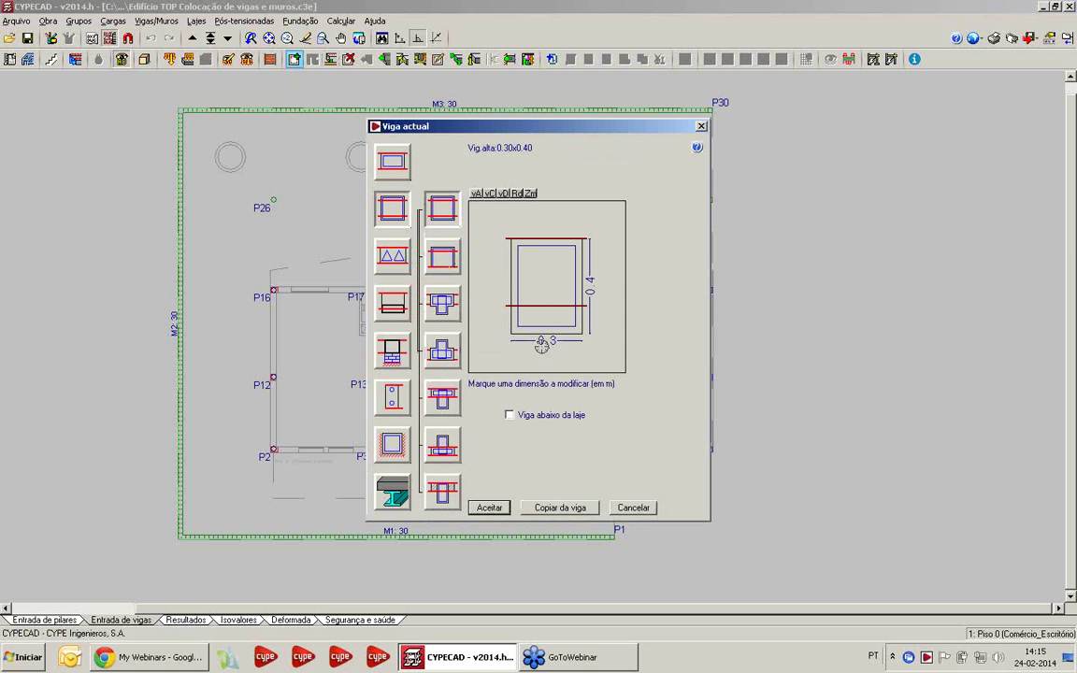
pyautogui.click(544, 342)
pyautogui.press('Return')
pyautogui.click(591, 295)
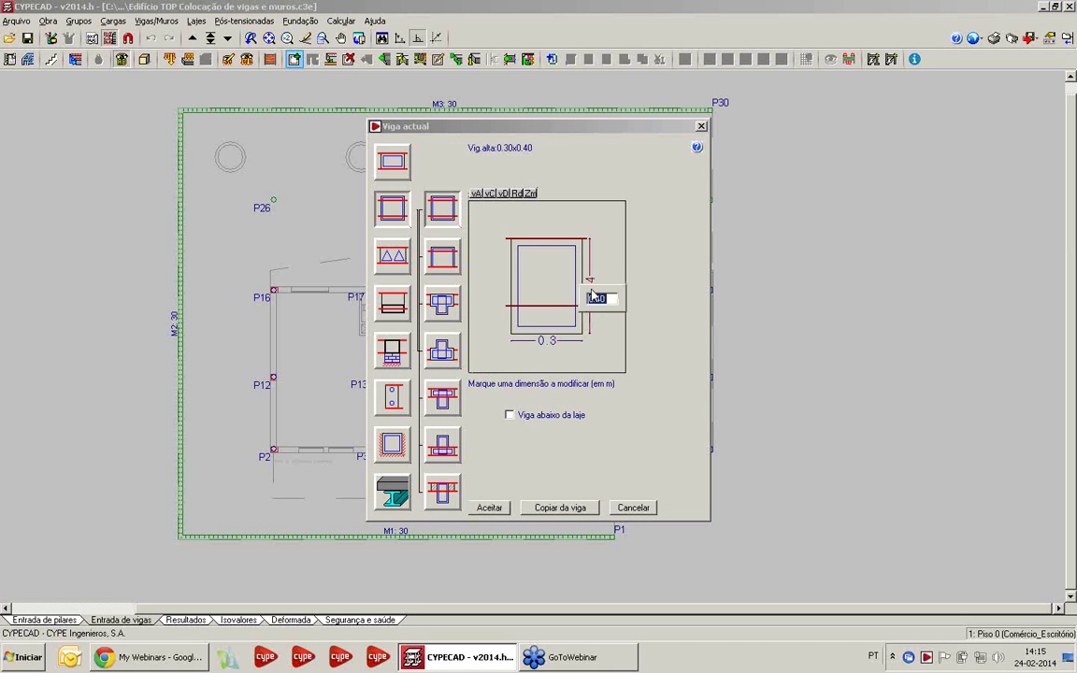
pyautogui.press('Return')
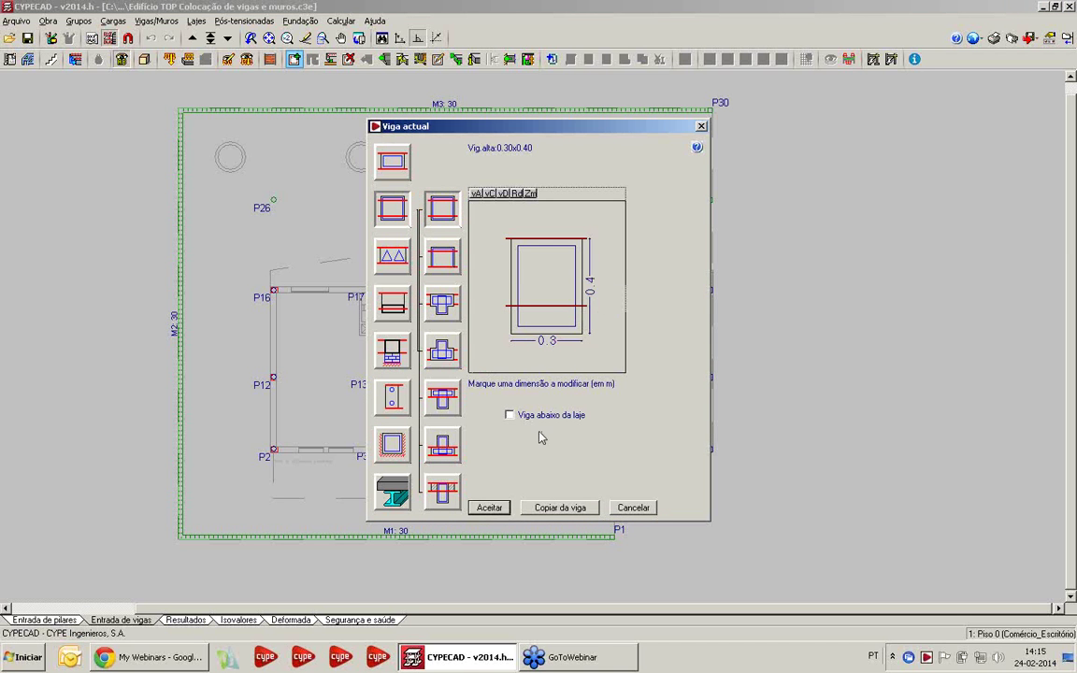
pyautogui.click(490, 509)
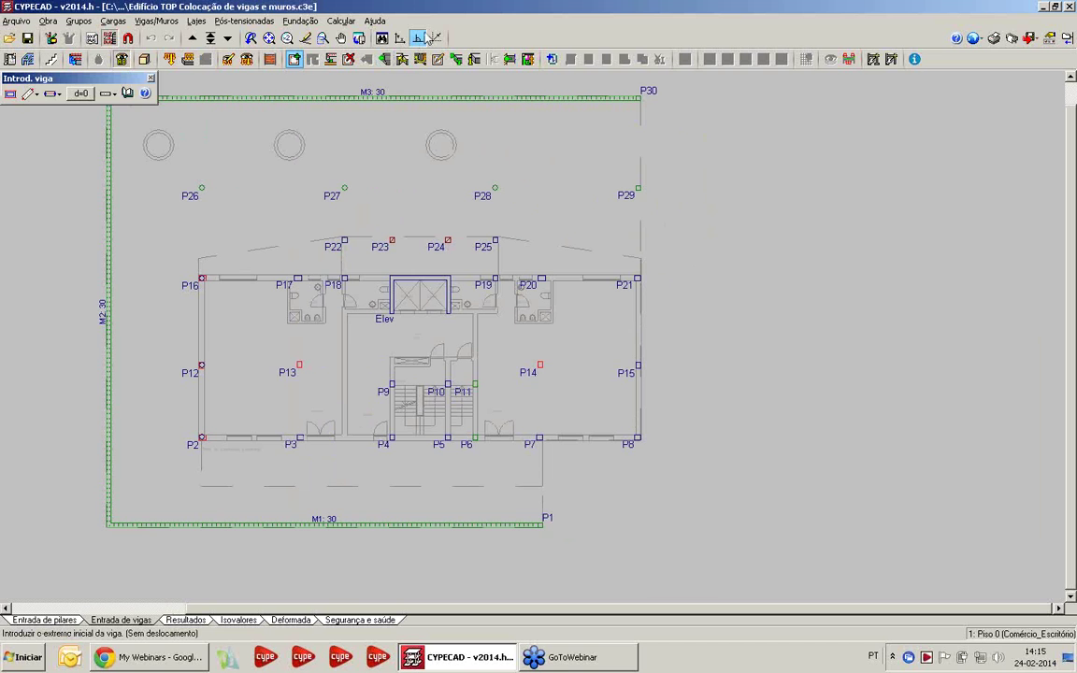
# Step: Draw the 30x40 edge beam from column P30 through P29, P21 and P15 to slightly beyond P8
pyautogui.click(639, 96)
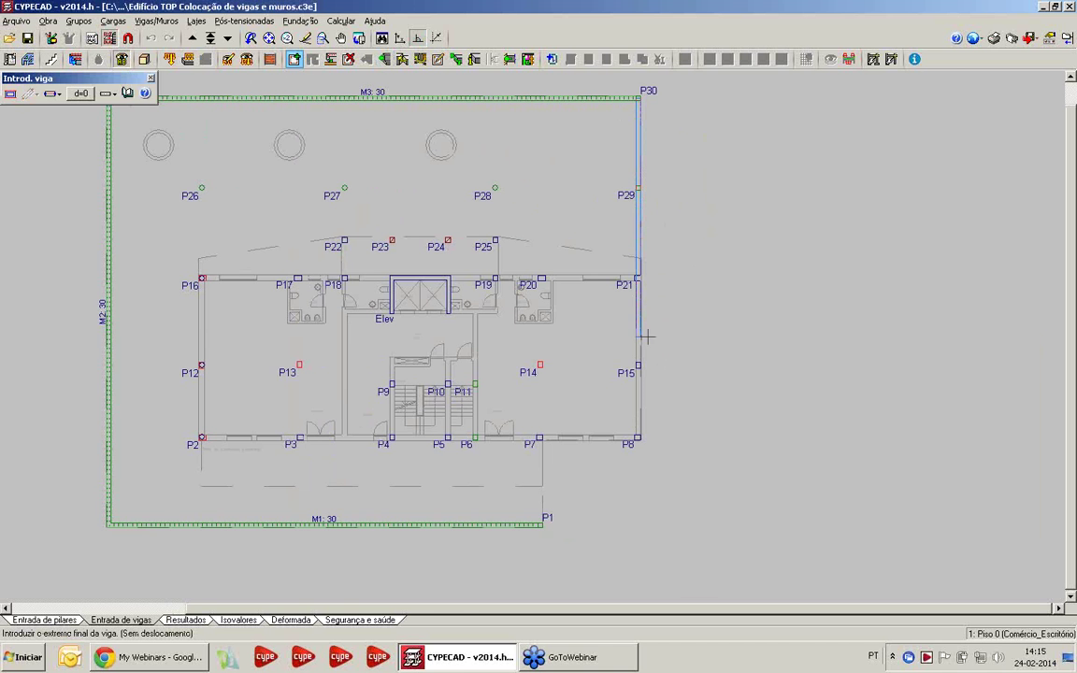
pyautogui.scroll(2, 638, 435)
pyautogui.scroll(1, 643, 430)
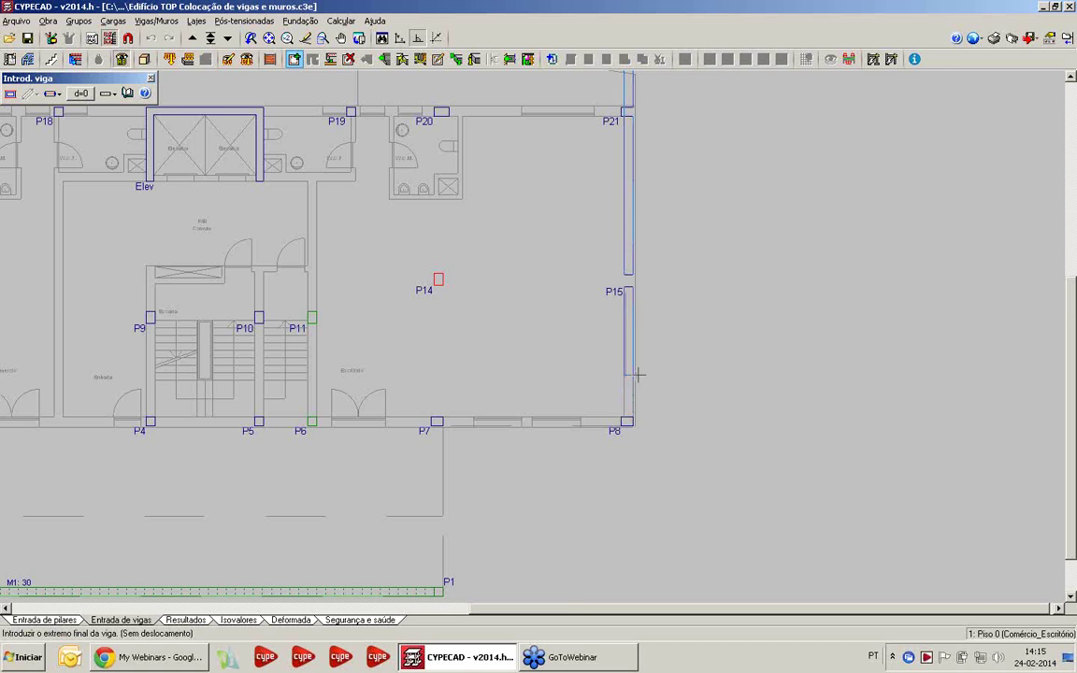
pyautogui.scroll(1, 653, 343)
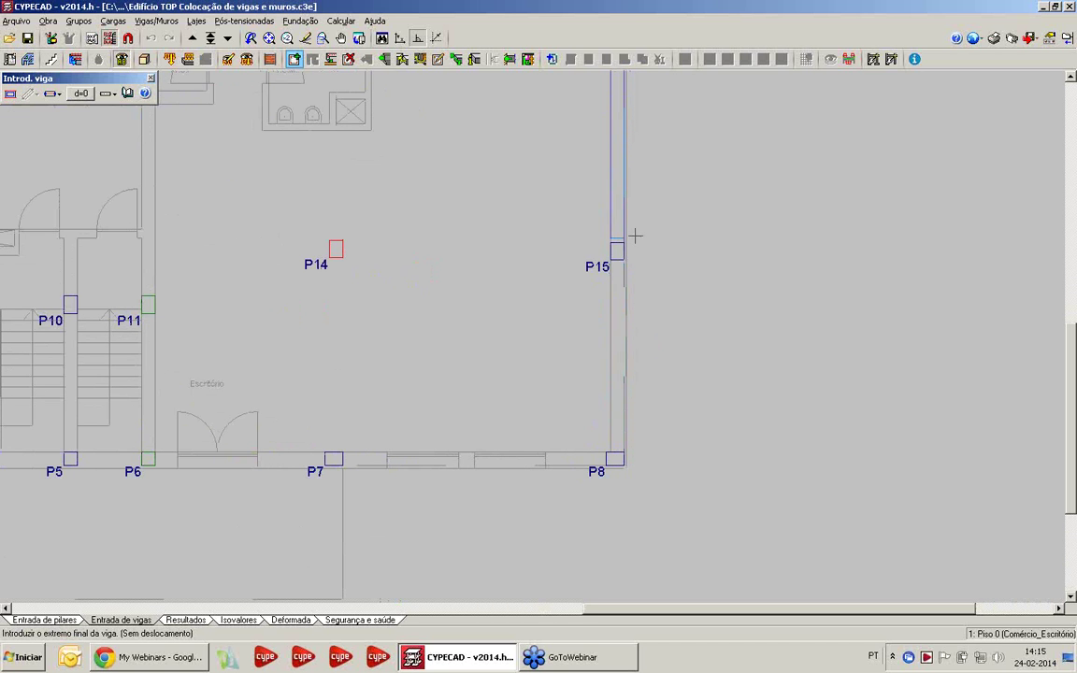
pyautogui.click(614, 458)
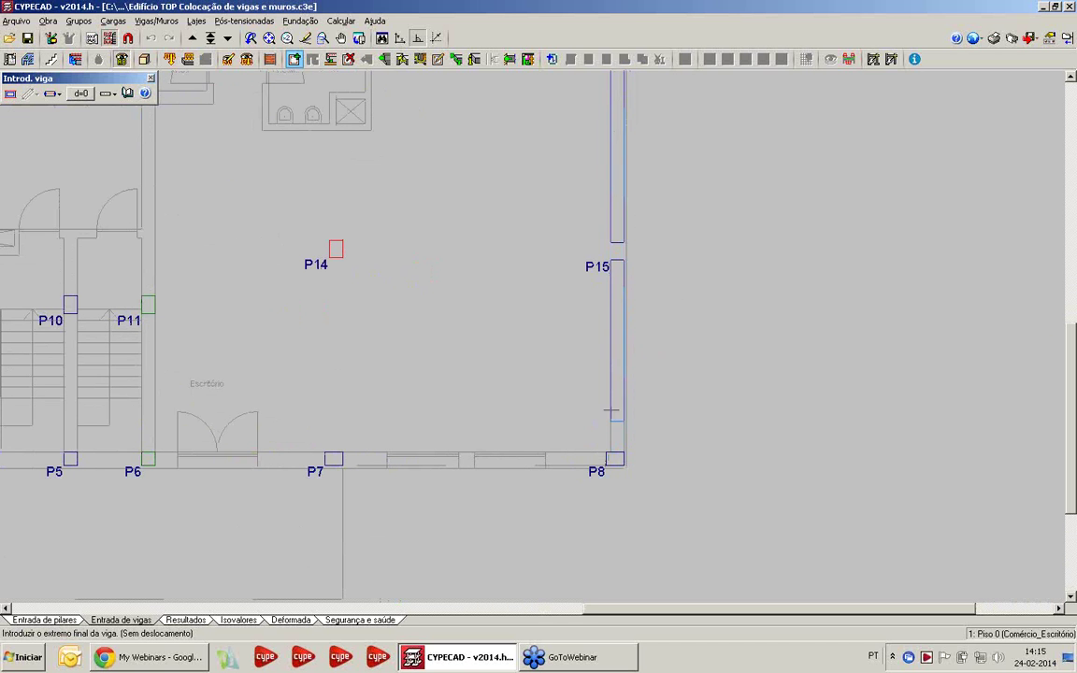
pyautogui.scroll(-1, 689, 271)
pyautogui.moveTo(684, 275); pyautogui.dragTo(688, 232, button='middle')
pyautogui.click(665, 404)
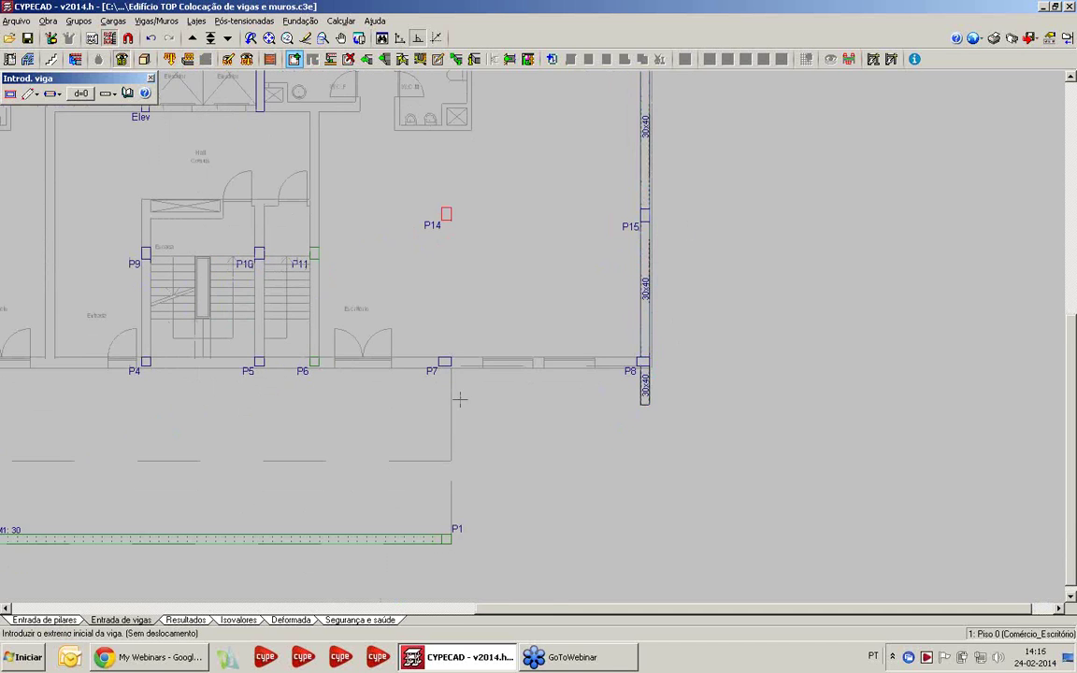
# Step: Draw 30x40 beams from column P8 to just past P7 and from P1 to beyond P7
pyautogui.scroll(1, 471, 382)
pyautogui.click(665, 358)
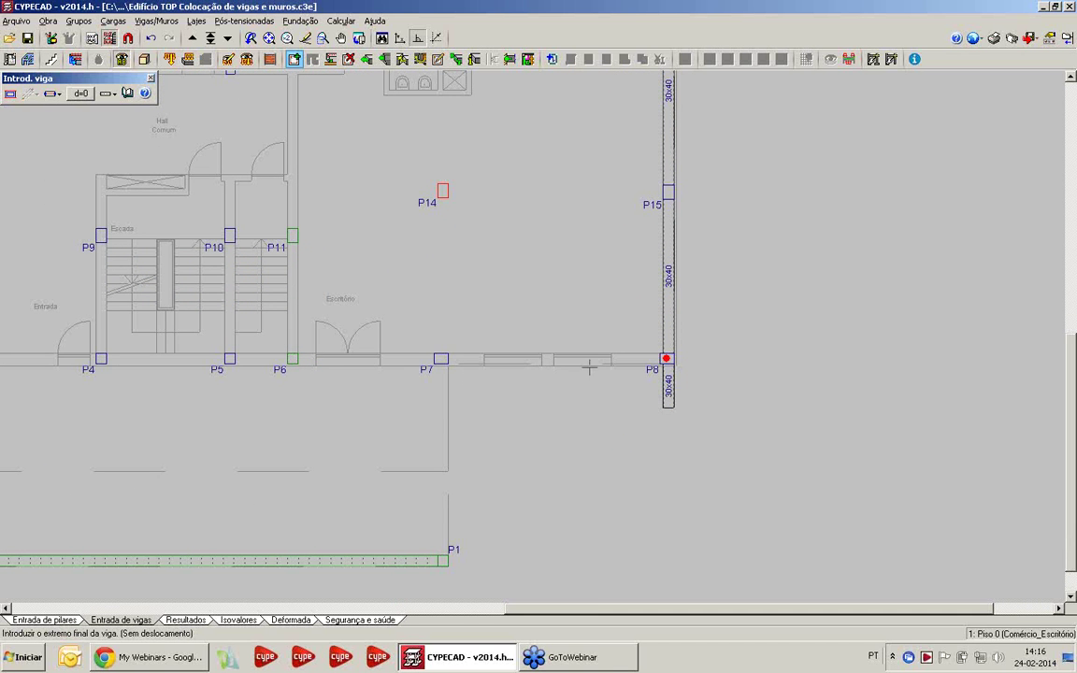
pyautogui.click(419, 360)
pyautogui.click(443, 559)
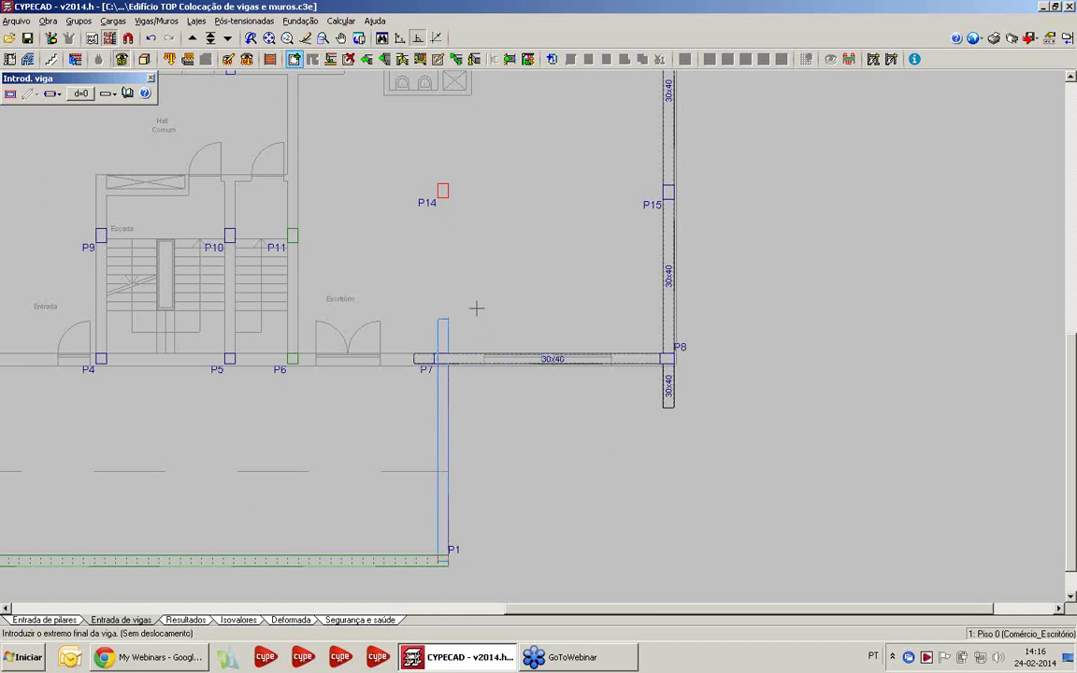
pyautogui.click(444, 308)
# Step: Delete the short beam stubs that project beyond columns P7 and P8
pyautogui.click(348, 59)
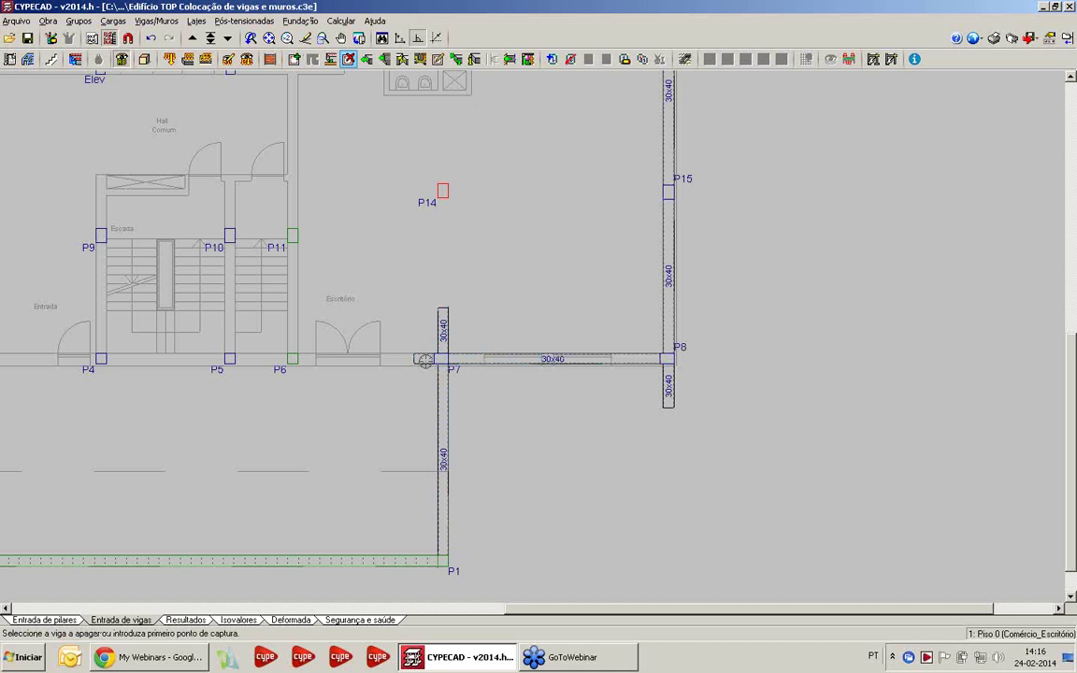
pyautogui.click(443, 332)
pyautogui.scroll(-4, 887, 387)
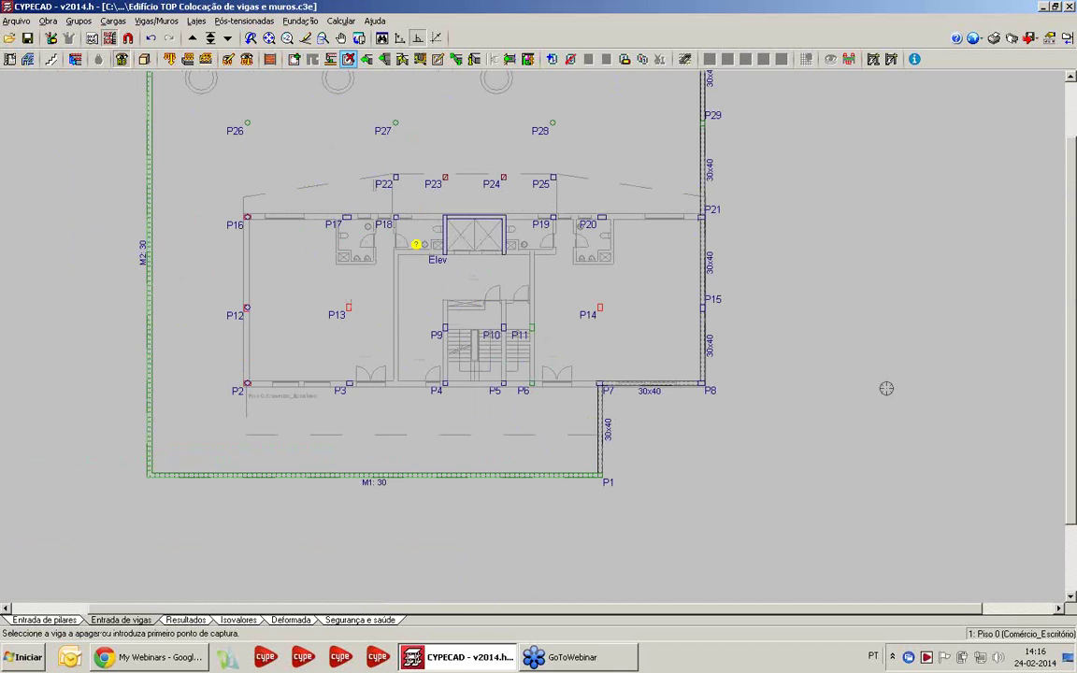
# Step: Redefine the current beam as a rectangular deep beam (Vig.alta), 0.20 m wide and 0.50 m deep
pyautogui.scroll(4, 521, 269)
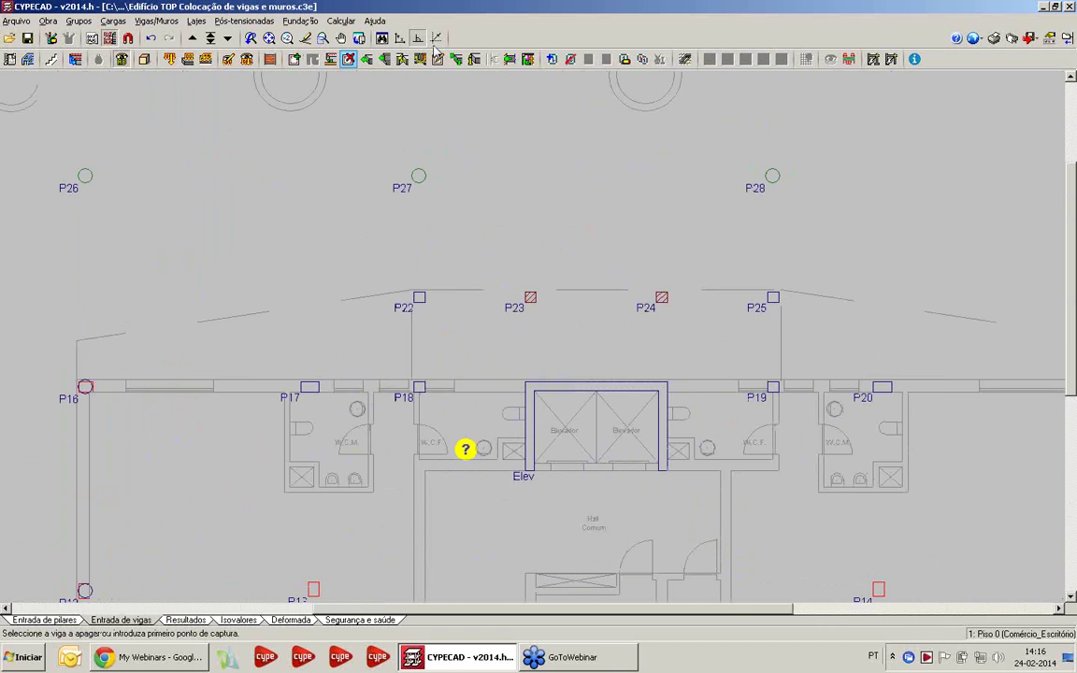
pyautogui.scroll(-1, 522, 247)
pyautogui.moveTo(521, 248); pyautogui.dragTo(430, 76, button='middle')
pyautogui.scroll(6, 491, 312)
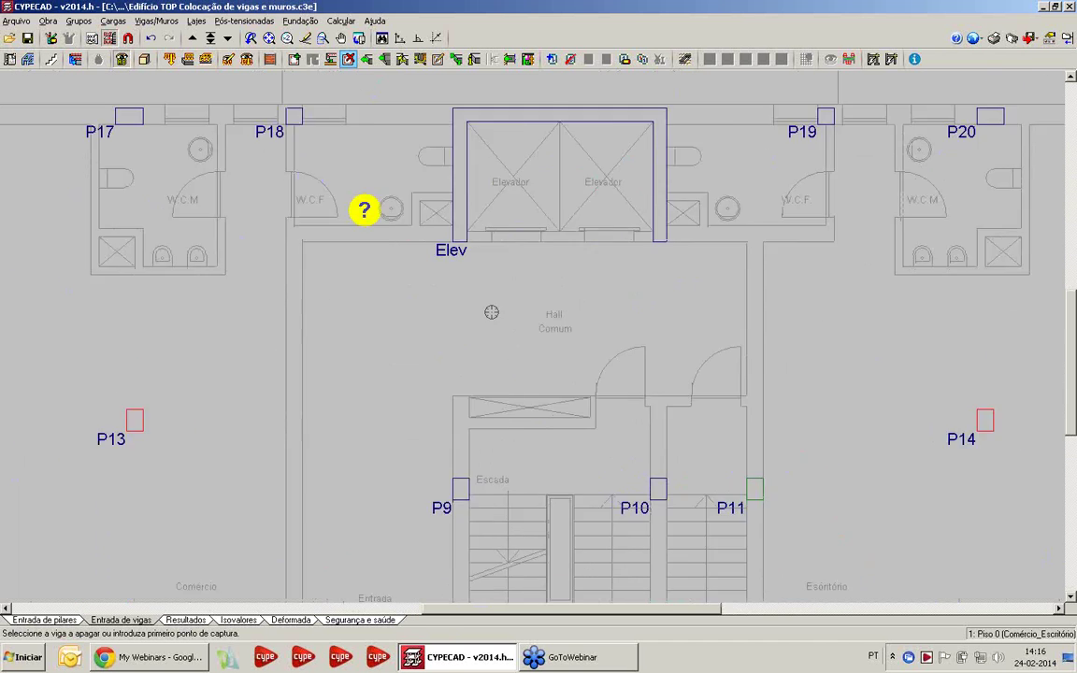
pyautogui.rightClick(512, 254)
pyautogui.click(592, 358)
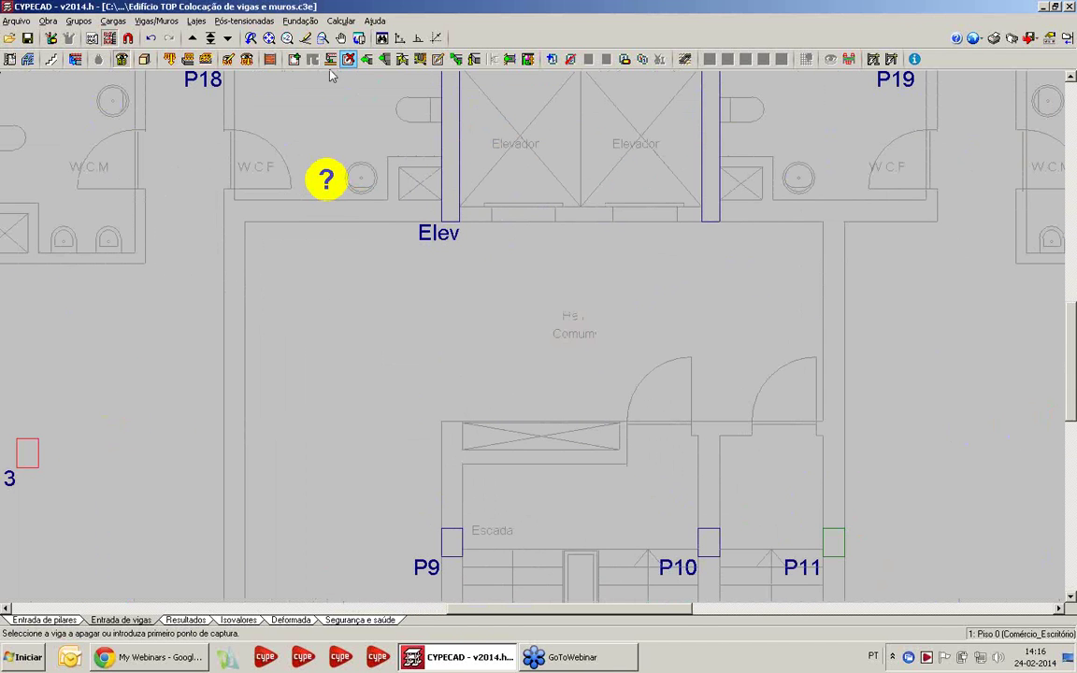
pyautogui.click(295, 60)
pyautogui.rightClick(558, 299)
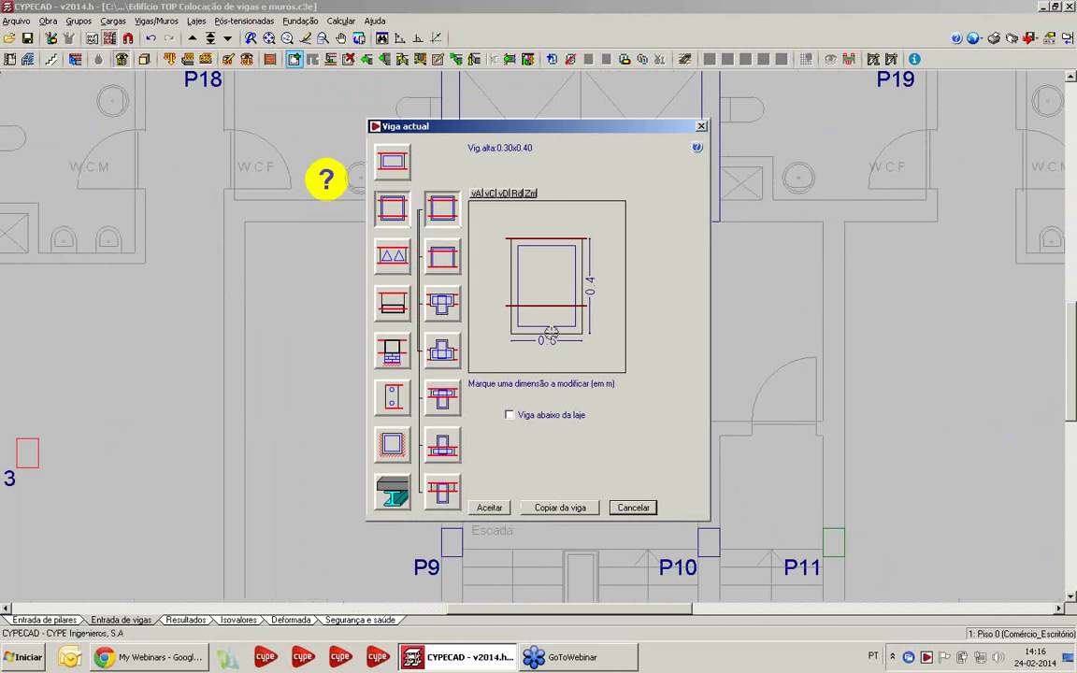
pyautogui.click(568, 335)
pyautogui.write('0.2')
pyautogui.press('Return')
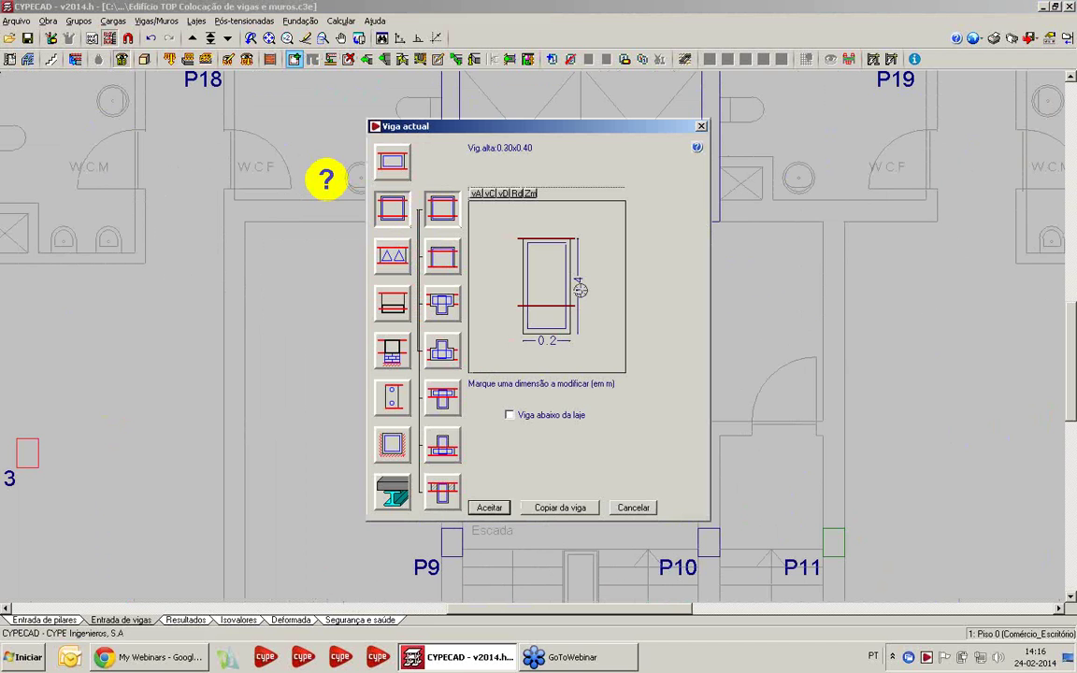
pyautogui.click(579, 291)
pyautogui.write('0,5')
pyautogui.press('Return')
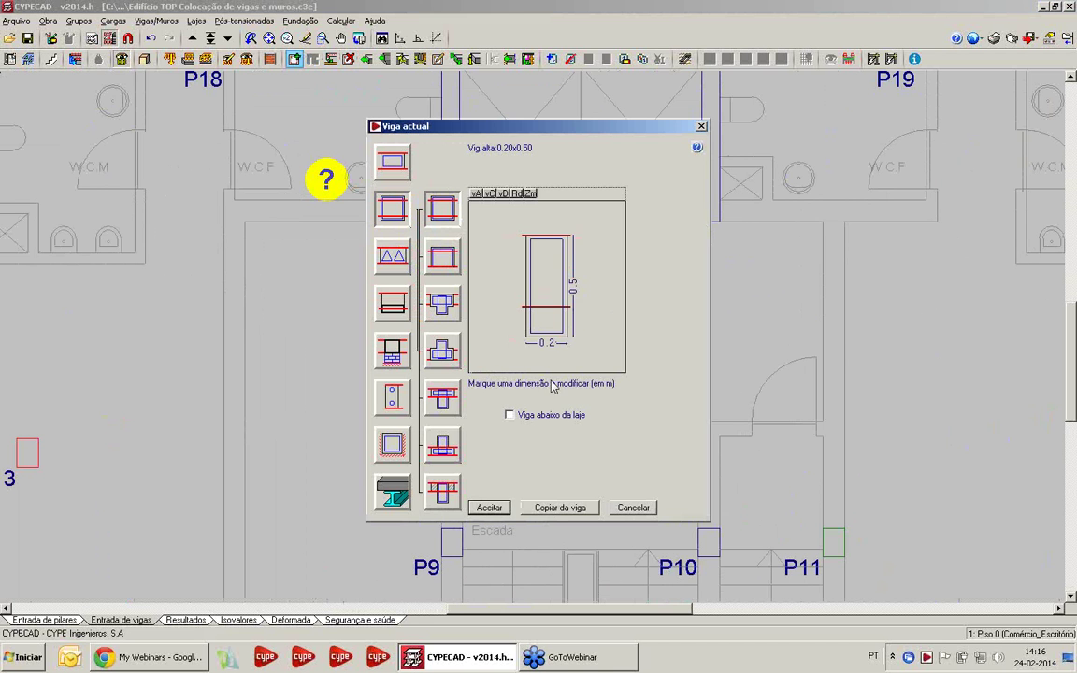
pyautogui.click(491, 507)
# Step: Draw a 20x50 beam across the open side of the elevator core, joining the ends of its two side walls
pyautogui.moveTo(497, 267); pyautogui.dragTo(455, 365, button='middle')
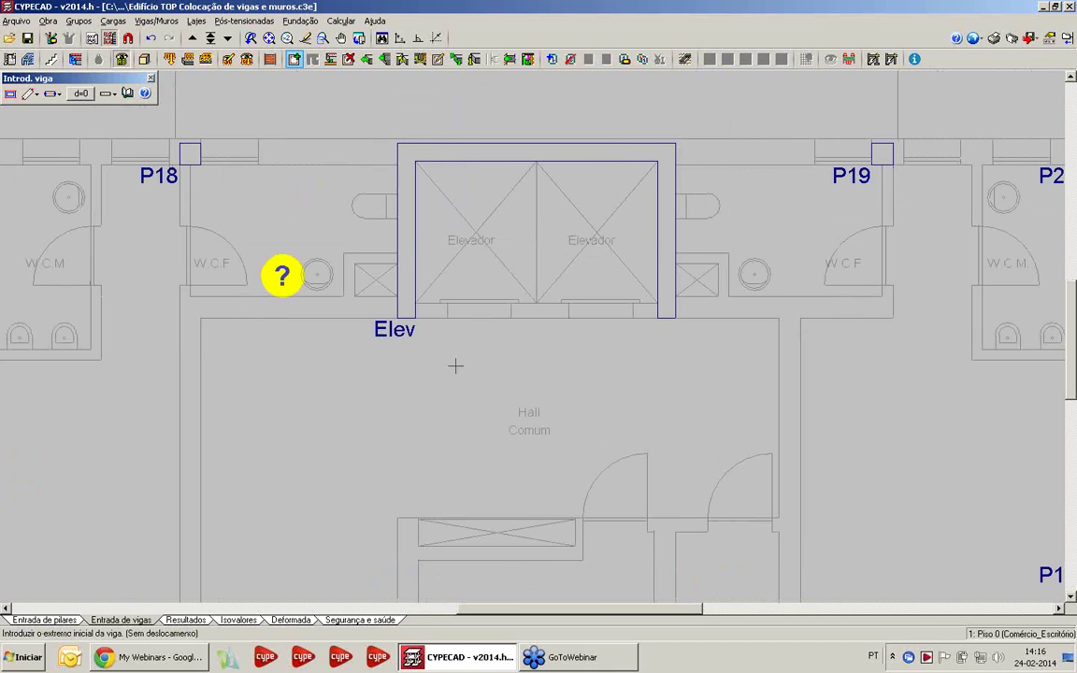
pyautogui.click(405, 318)
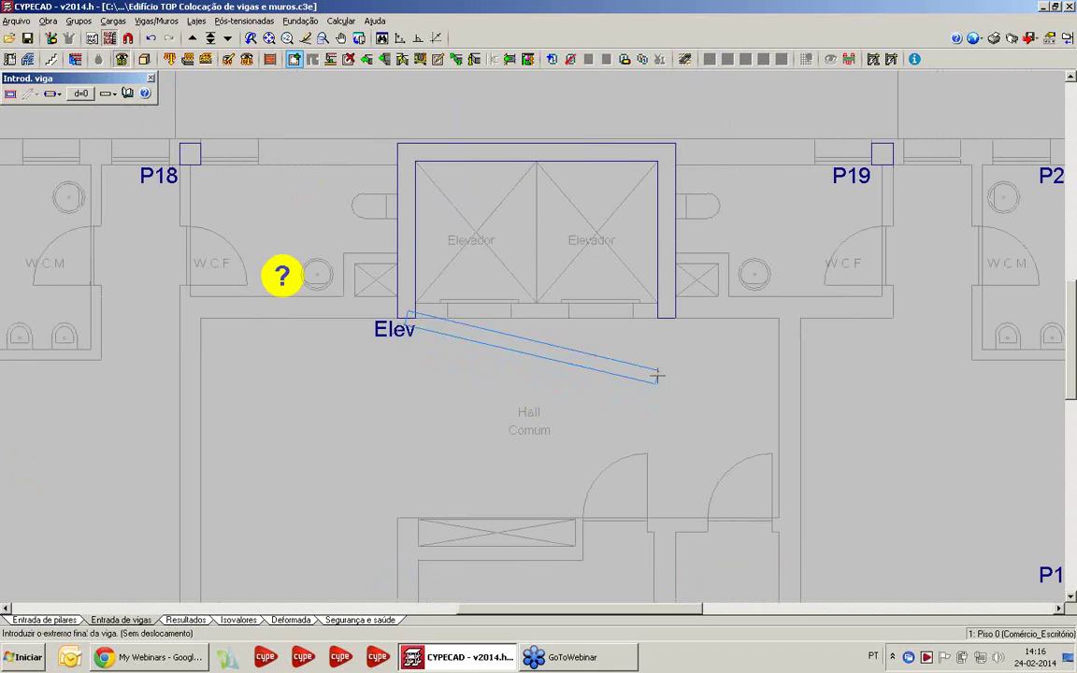
pyautogui.click(673, 320)
# Step: Adjust the 20x50 elevator beam so its outer face is flush with the ends of the core walls
pyautogui.moveTo(487, 446); pyautogui.dragTo(486, 452, button='middle')
pyautogui.scroll(2, 486, 451)
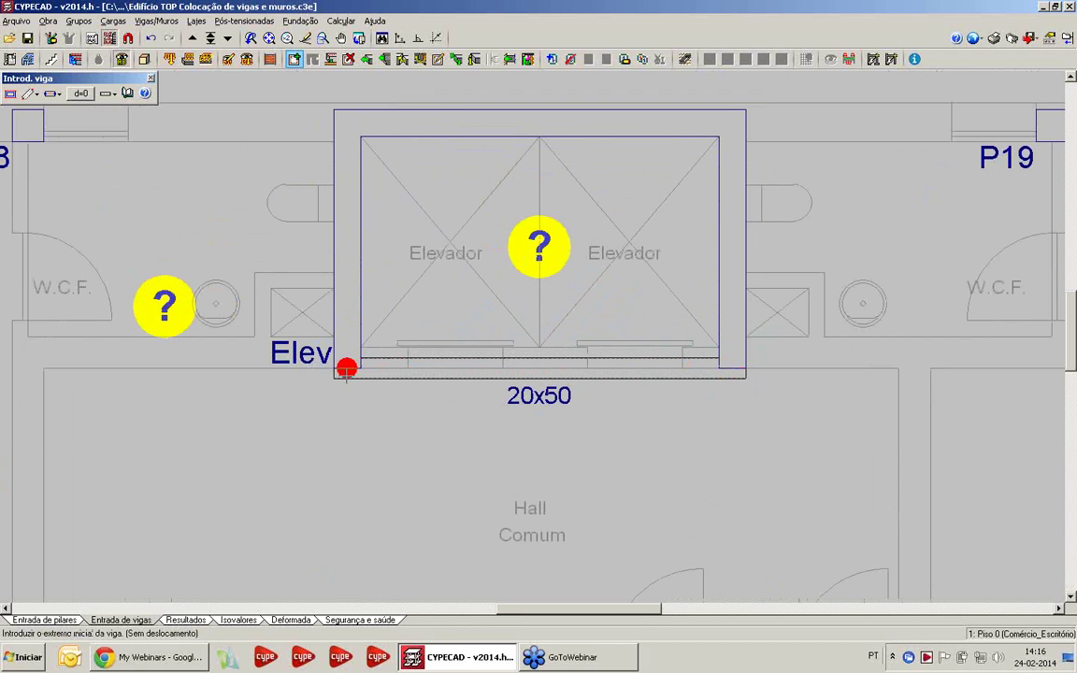
pyautogui.moveTo(539, 431); pyautogui.dragTo(519, 428, button='middle')
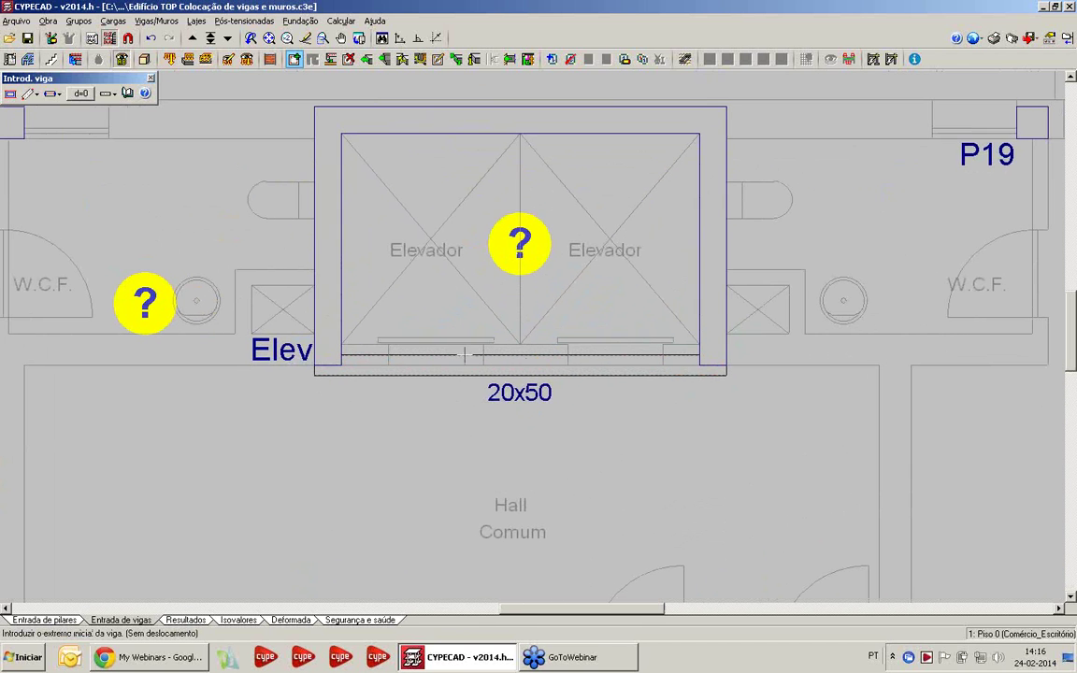
pyautogui.click(293, 59)
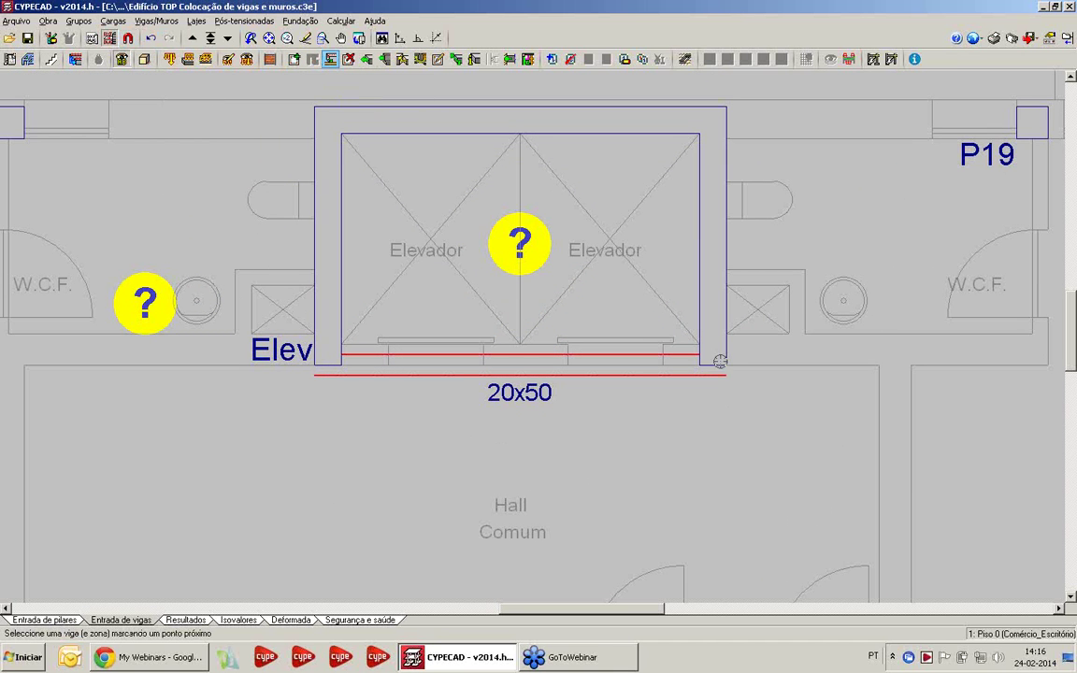
pyautogui.click(519, 416)
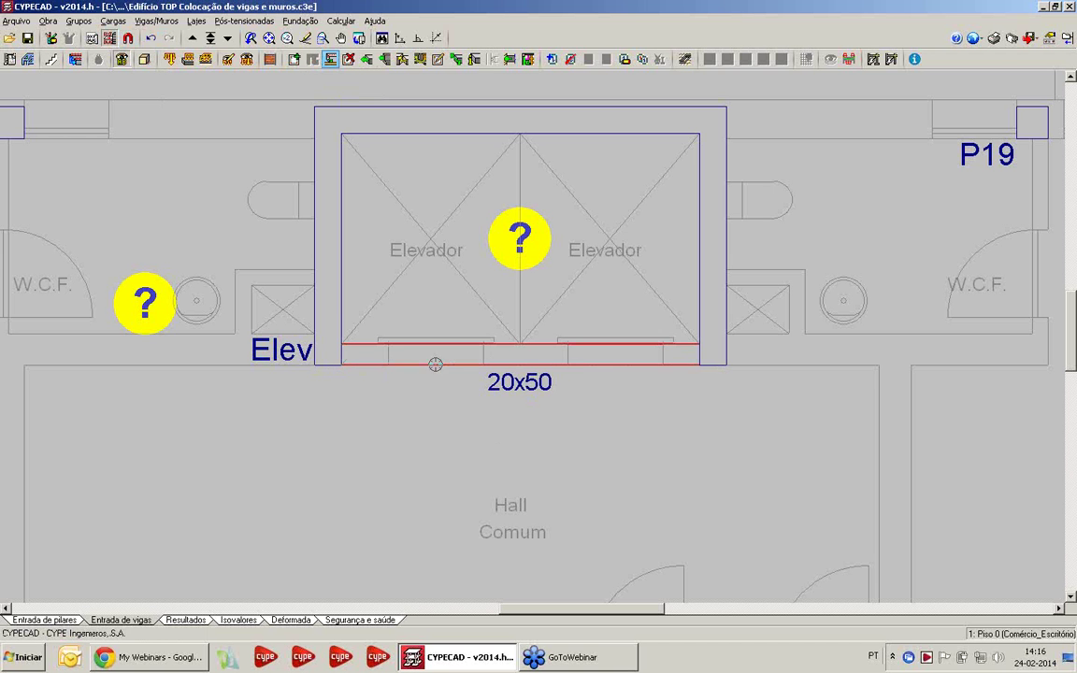
# Step: Set up a waffle slab (Laje fungiforme) with recoverable mould Ferca FG800 hm=300 H=350 and ribs parallel to a beam
pyautogui.scroll(-6, 630, 363)
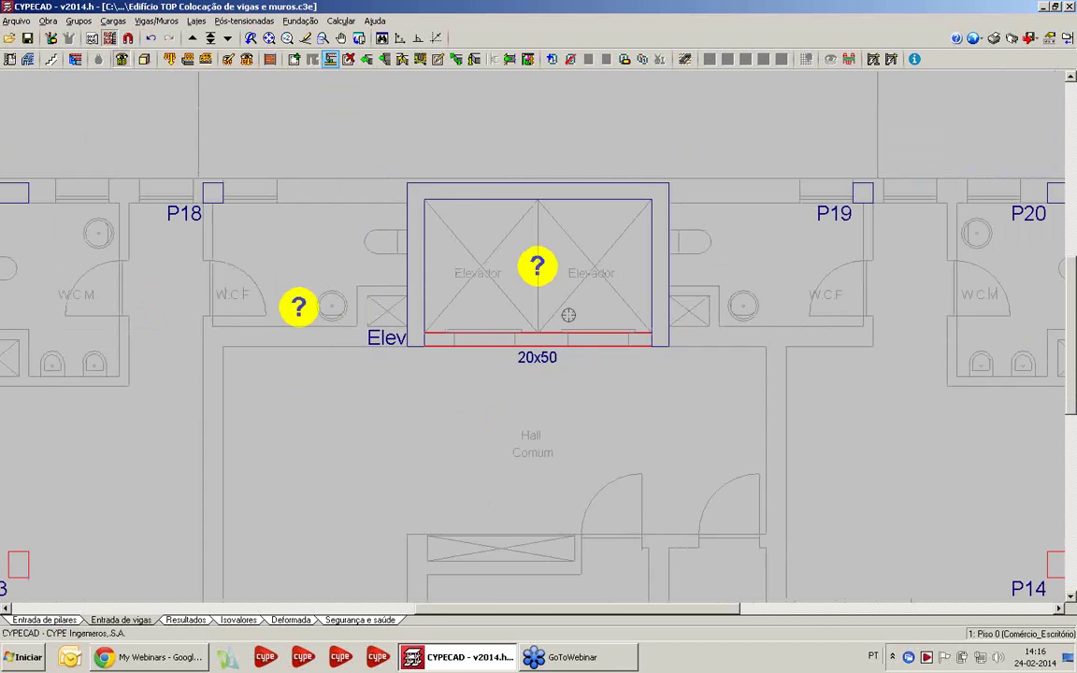
pyautogui.scroll(1, 494, 316)
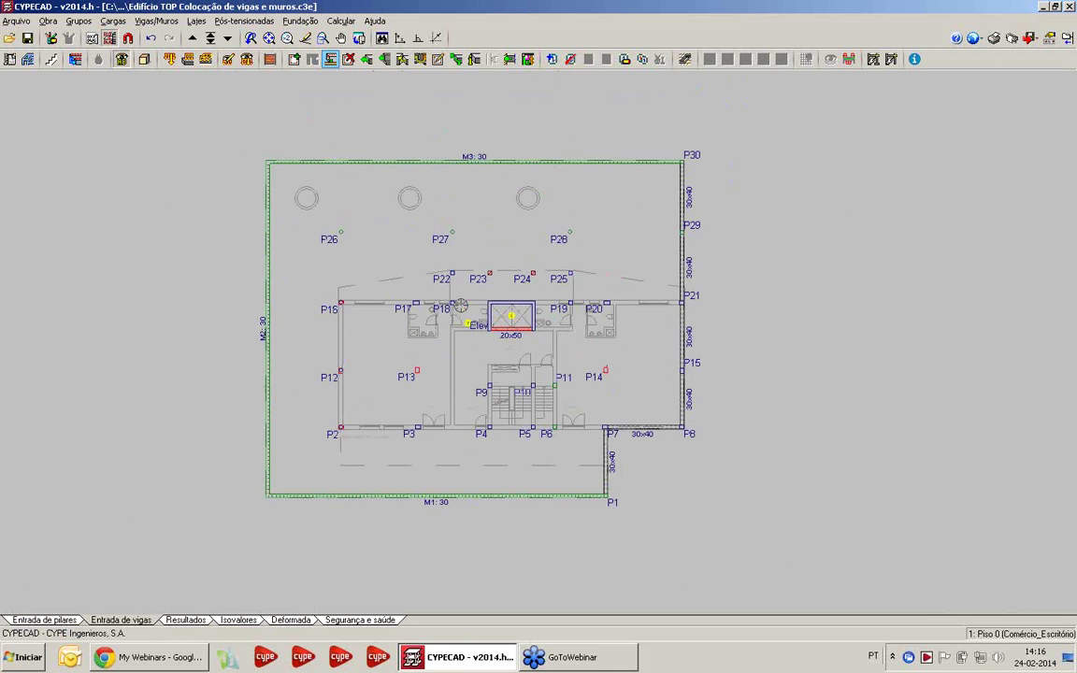
pyautogui.moveTo(494, 317); pyautogui.dragTo(475, 321, button='middle')
pyautogui.moveTo(409, 285); pyautogui.dragTo(397, 280, button='middle')
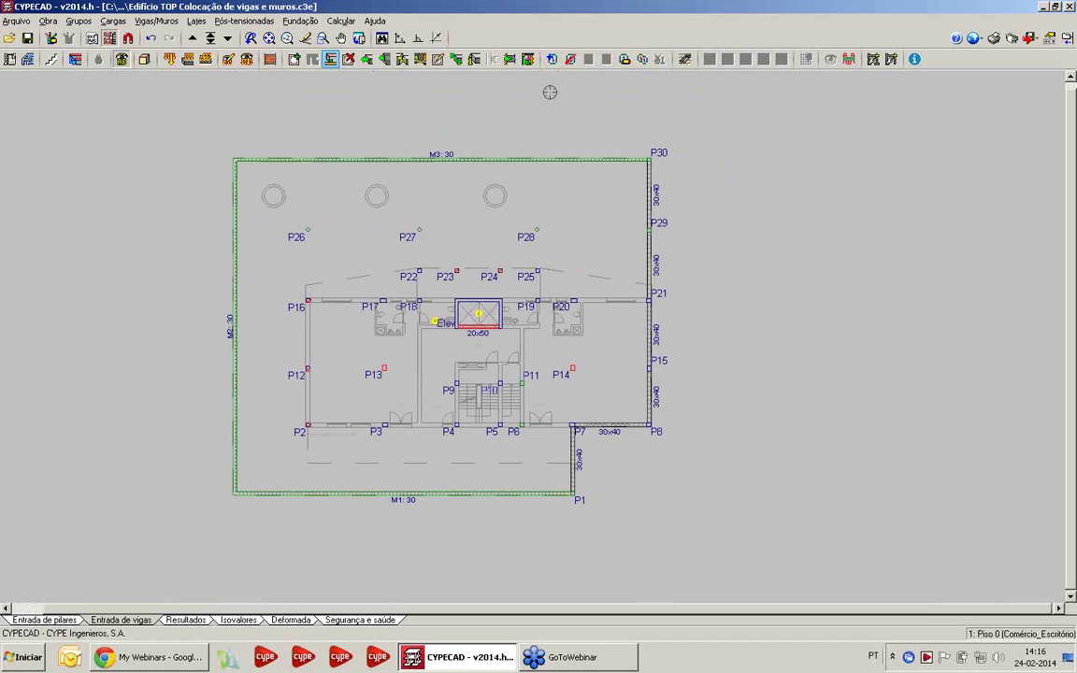
pyautogui.click(551, 58)
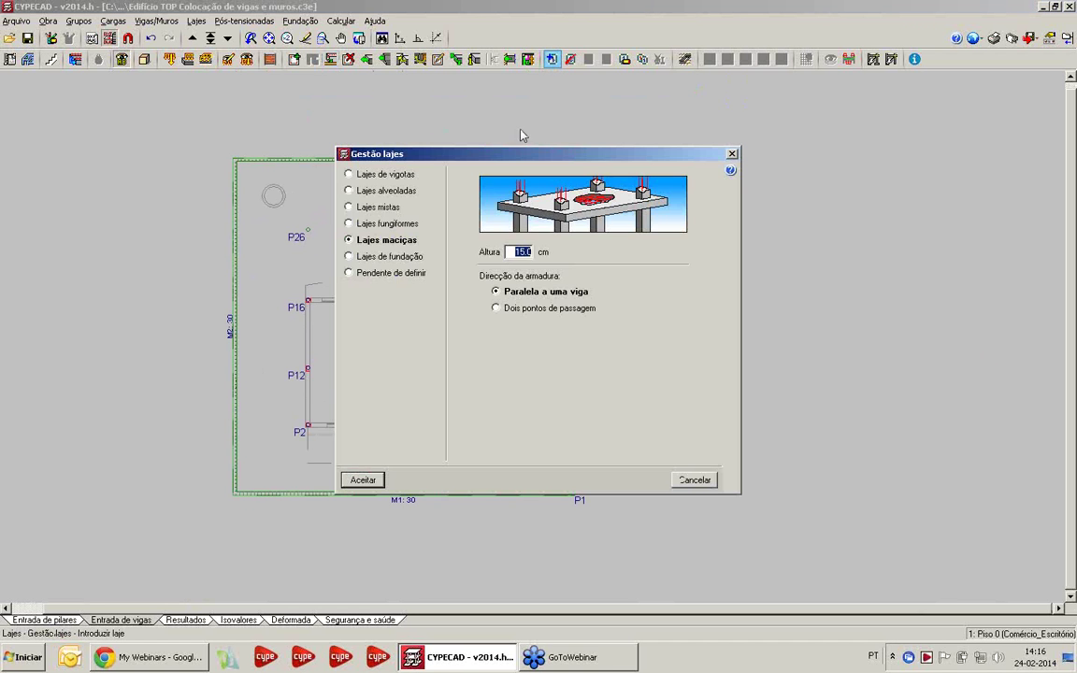
pyautogui.click(406, 224)
pyautogui.click(623, 176)
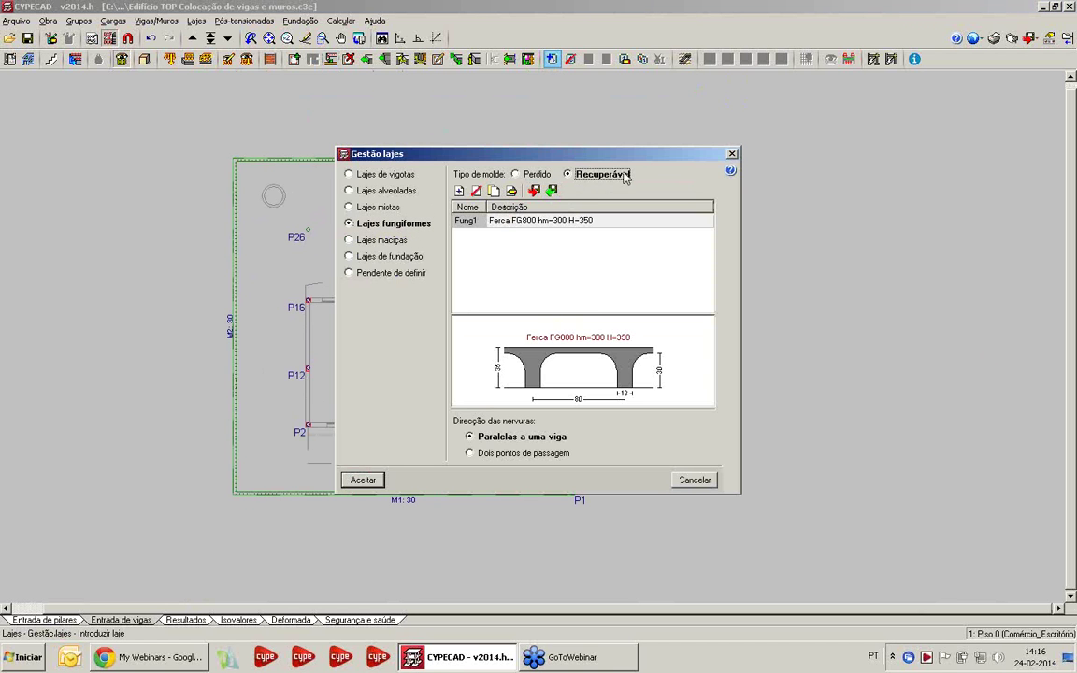
pyautogui.click(362, 481)
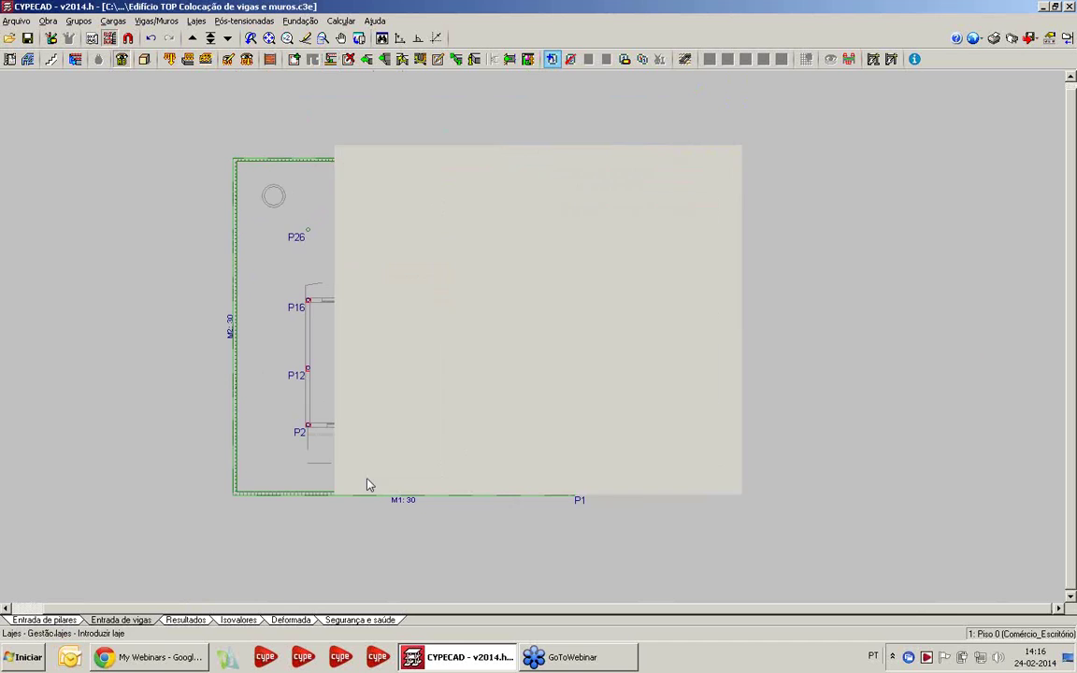
# Step: Introduce the waffle slab in the main panel of Piso 0, with its ribs parallel to wall M2
pyautogui.click(252, 382)
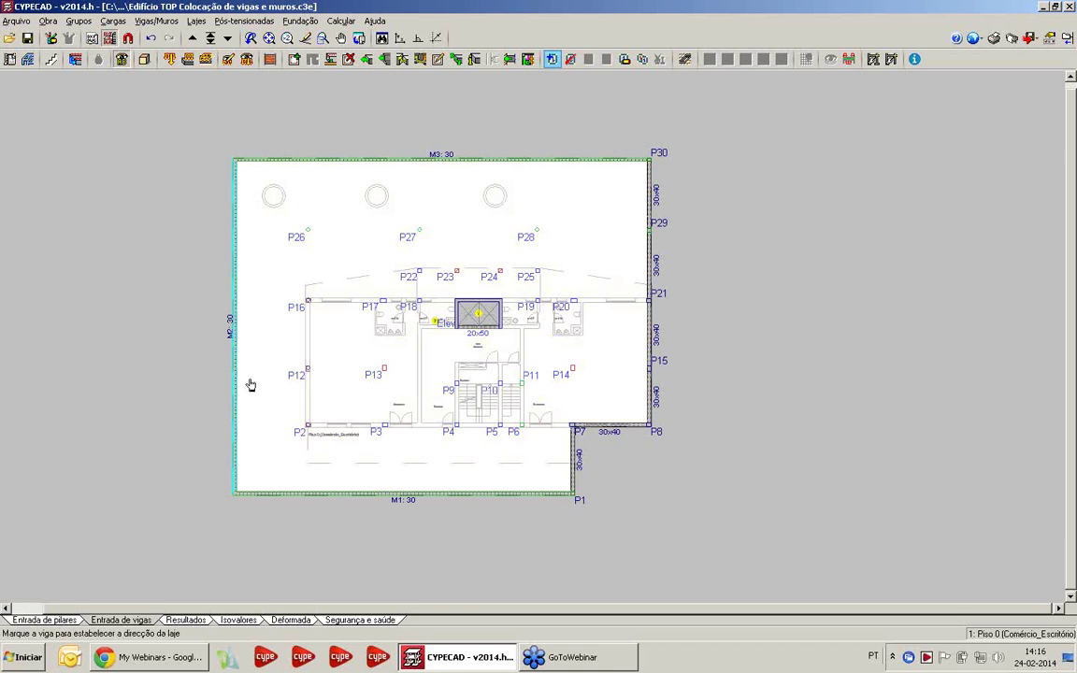
pyautogui.click(249, 382)
pyautogui.scroll(2, 248, 382)
pyautogui.scroll(-2, 379, 360)
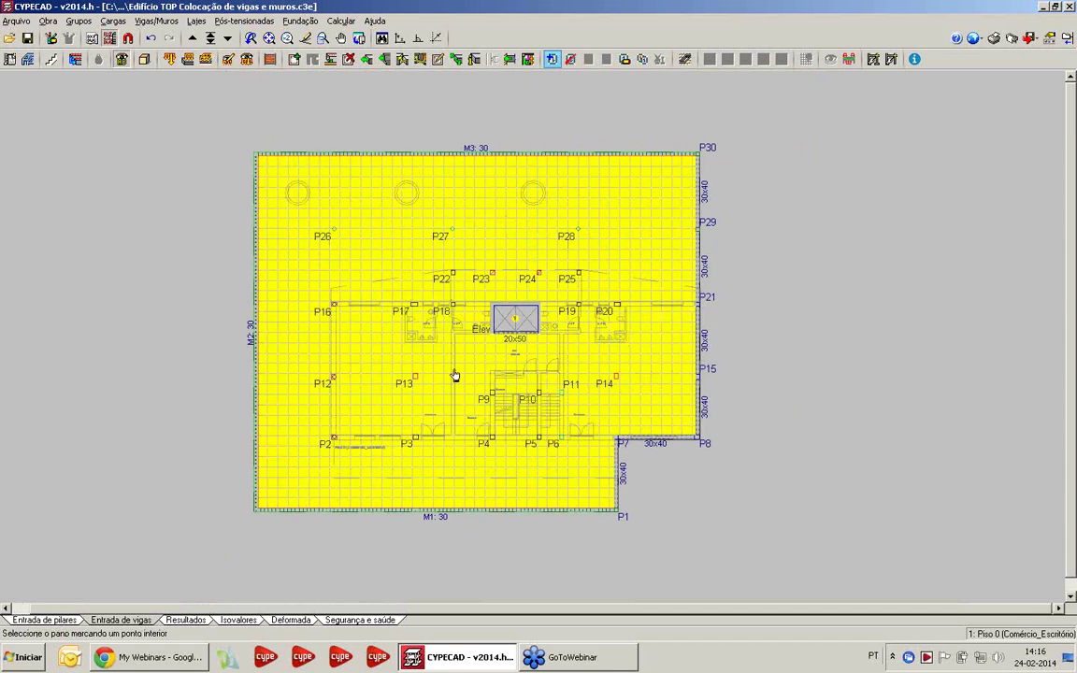
pyautogui.scroll(1, 505, 283)
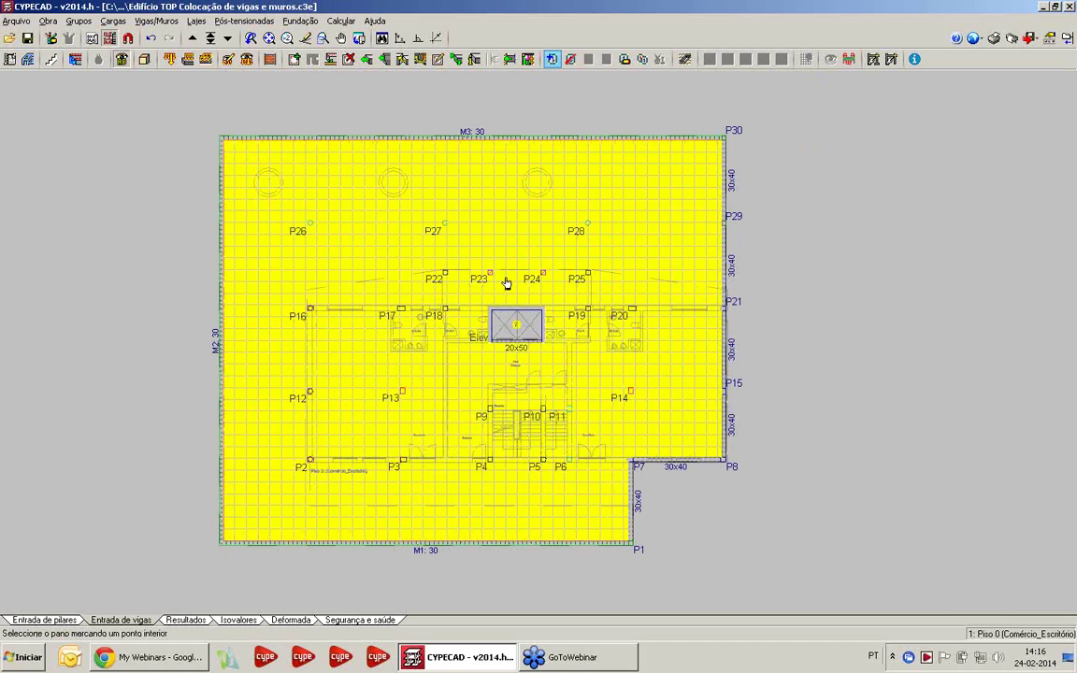
pyautogui.moveTo(507, 249); pyautogui.dragTo(429, 228, button='middle')
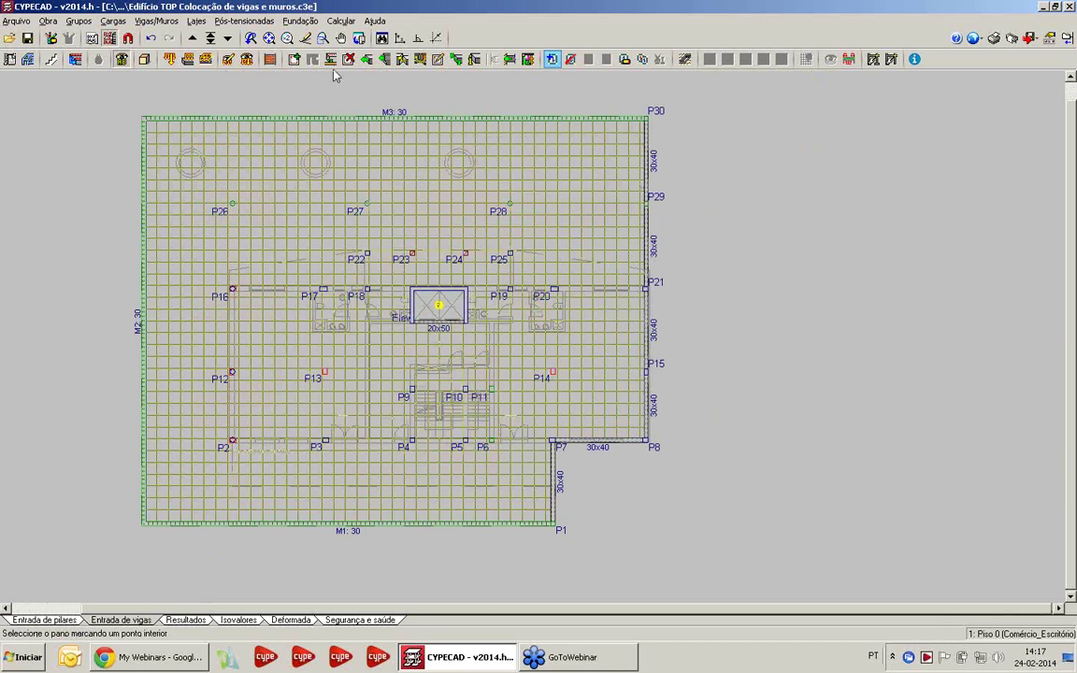
# Step: Draw a free-standing diagonal 20x50 beam outside the building, beyond the edge through P21 and P15
pyautogui.click(294, 59)
pyautogui.click(767, 226)
pyautogui.click(952, 390)
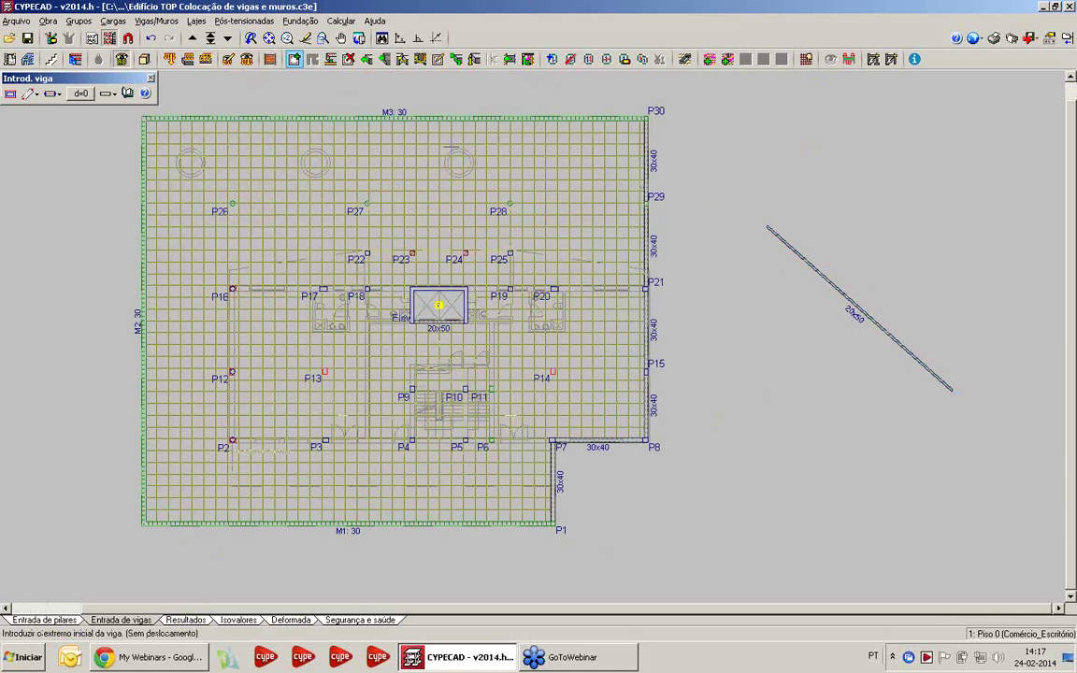
# Step: Reintroduce the waffle slab in the main panel with its ribs parallel to the diagonal 20x50 beam outside the building
pyautogui.click(551, 60)
pyautogui.click(363, 479)
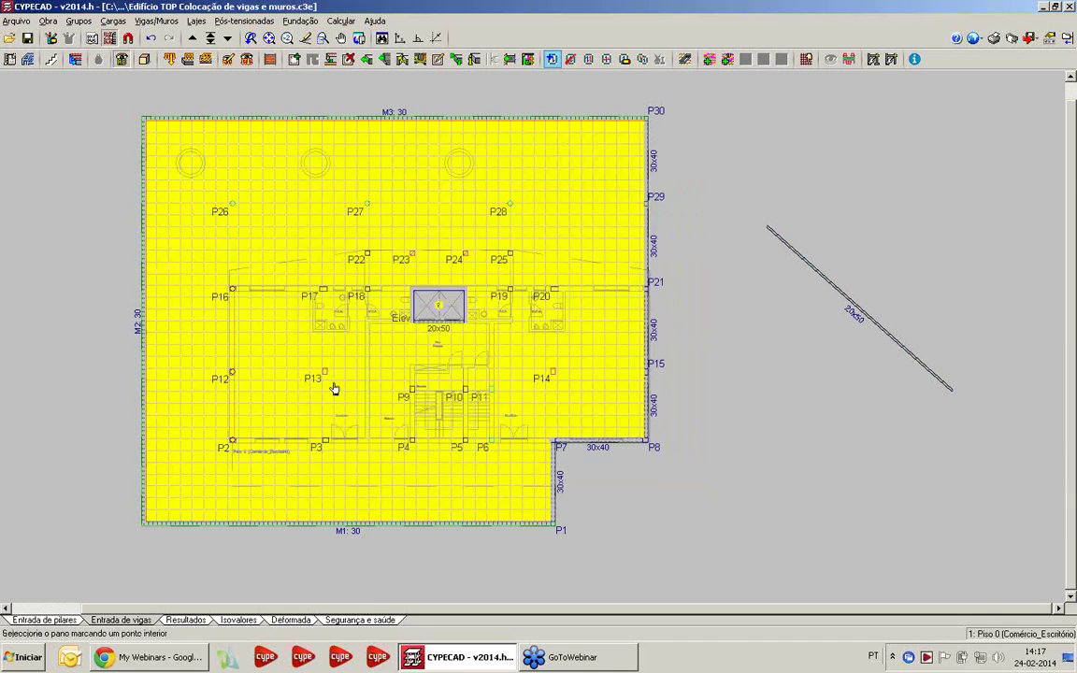
pyautogui.click(353, 357)
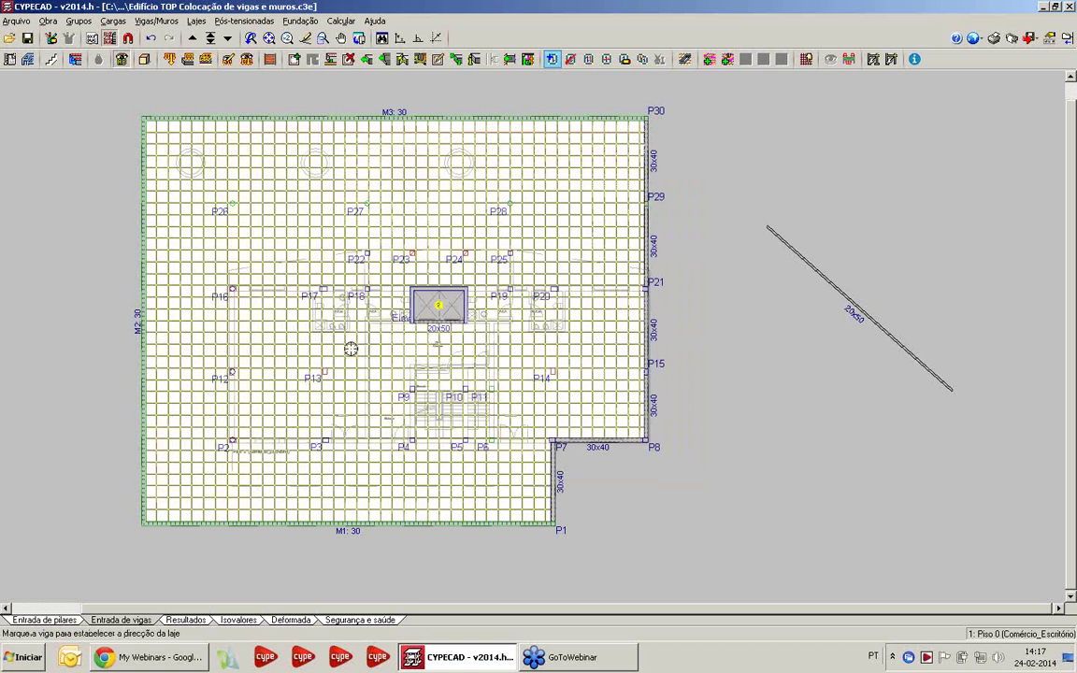
pyautogui.click(849, 308)
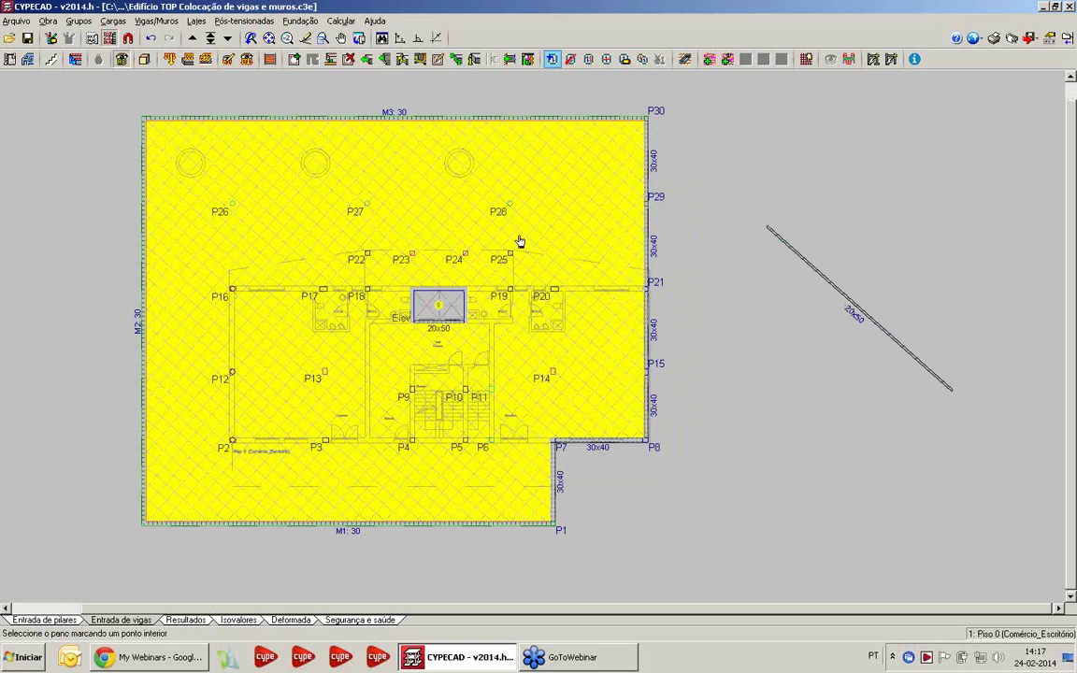
# Step: Realign the waffle slab's ribs parallel to wall M2 and delete the diagonal 20x50 beam outside the building
pyautogui.click(369, 273)
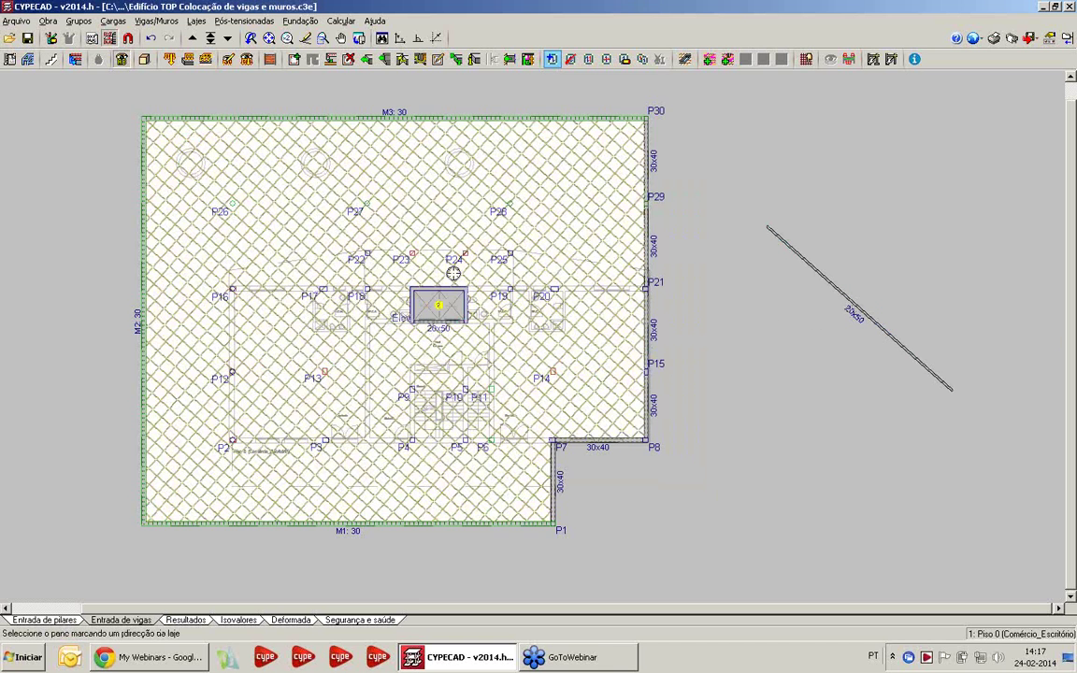
pyautogui.click(142, 301)
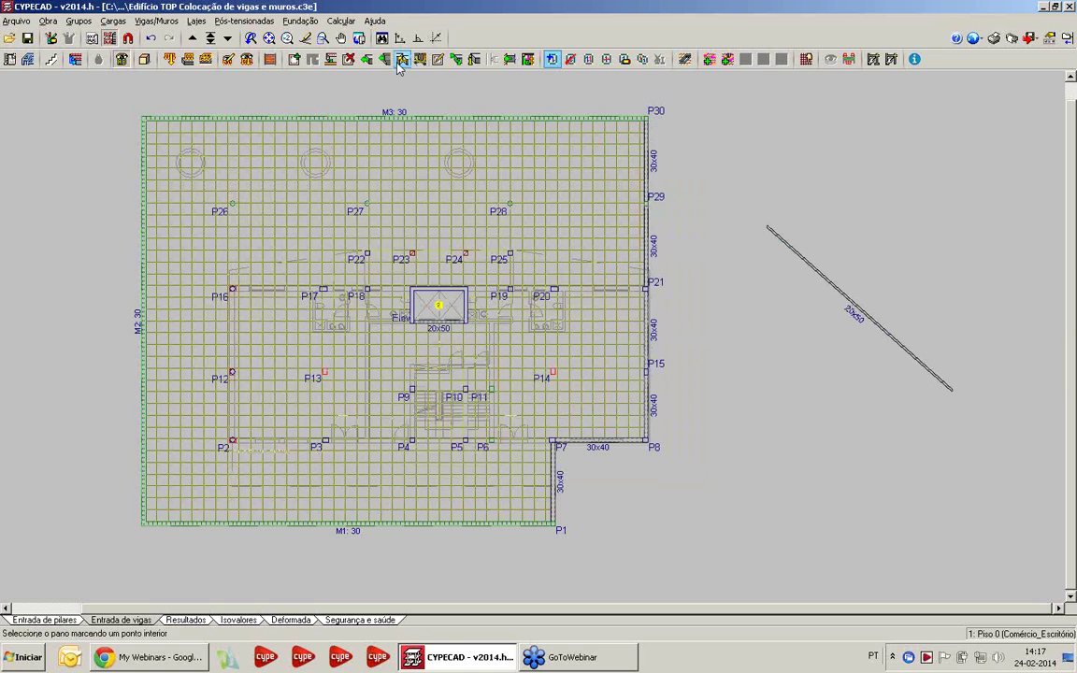
pyautogui.click(348, 58)
pyautogui.click(888, 332)
pyautogui.scroll(1, 487, 353)
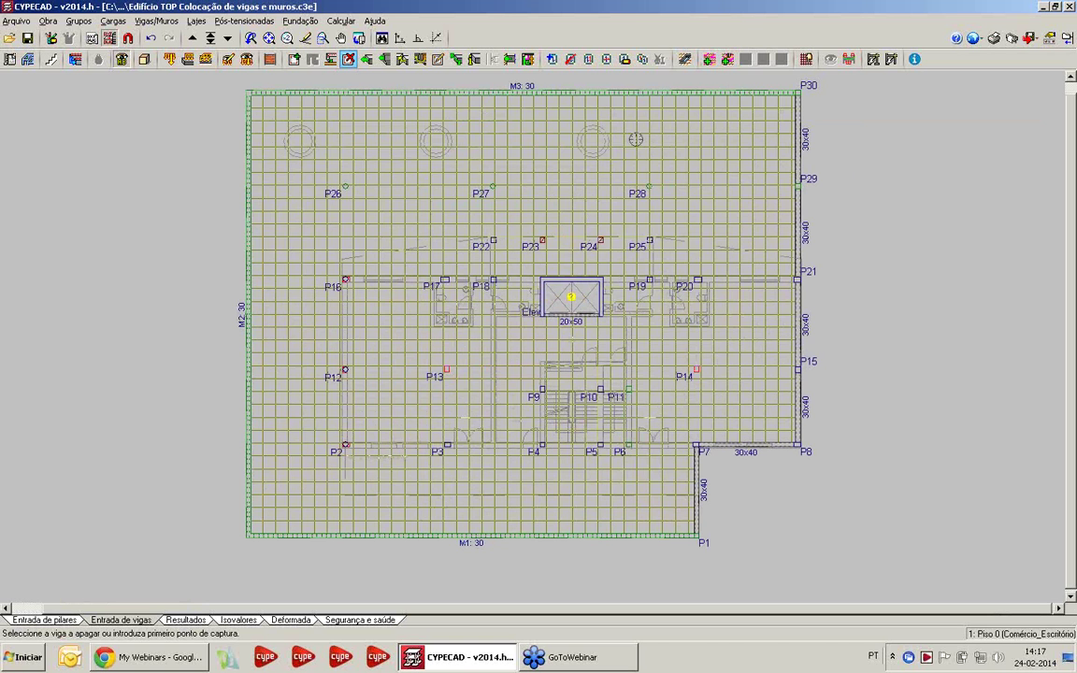
# Step: Generate the solid zones around the columns of the waffle slab automatically
pyautogui.click(709, 60)
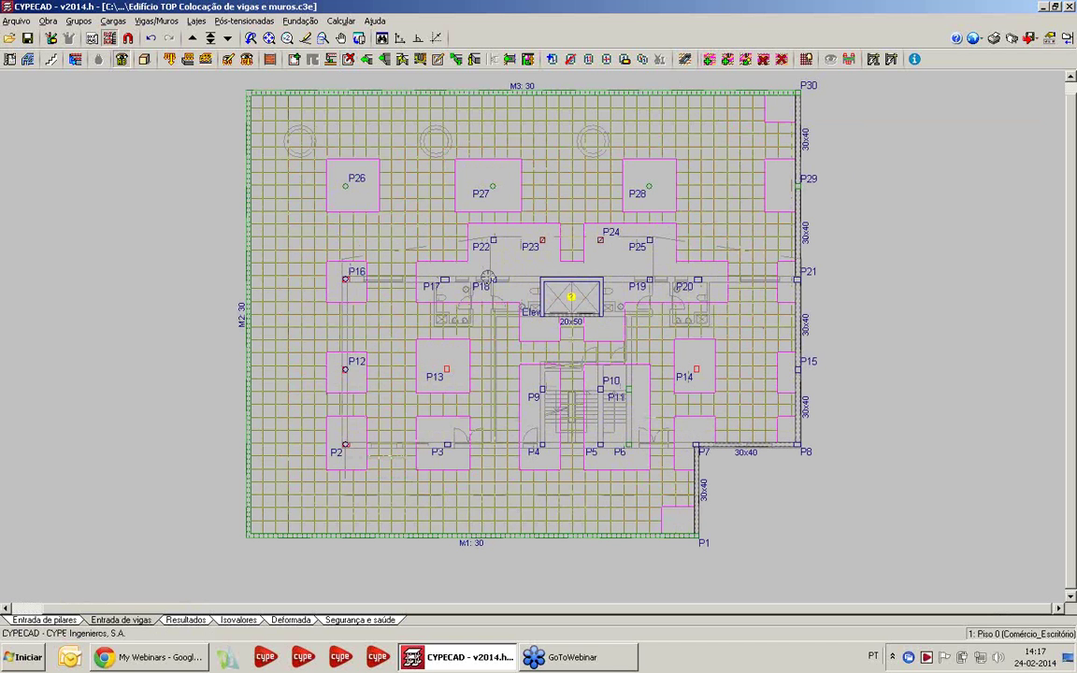
pyautogui.moveTo(443, 216); pyautogui.dragTo(428, 242, button='middle')
pyautogui.scroll(1, 510, 313)
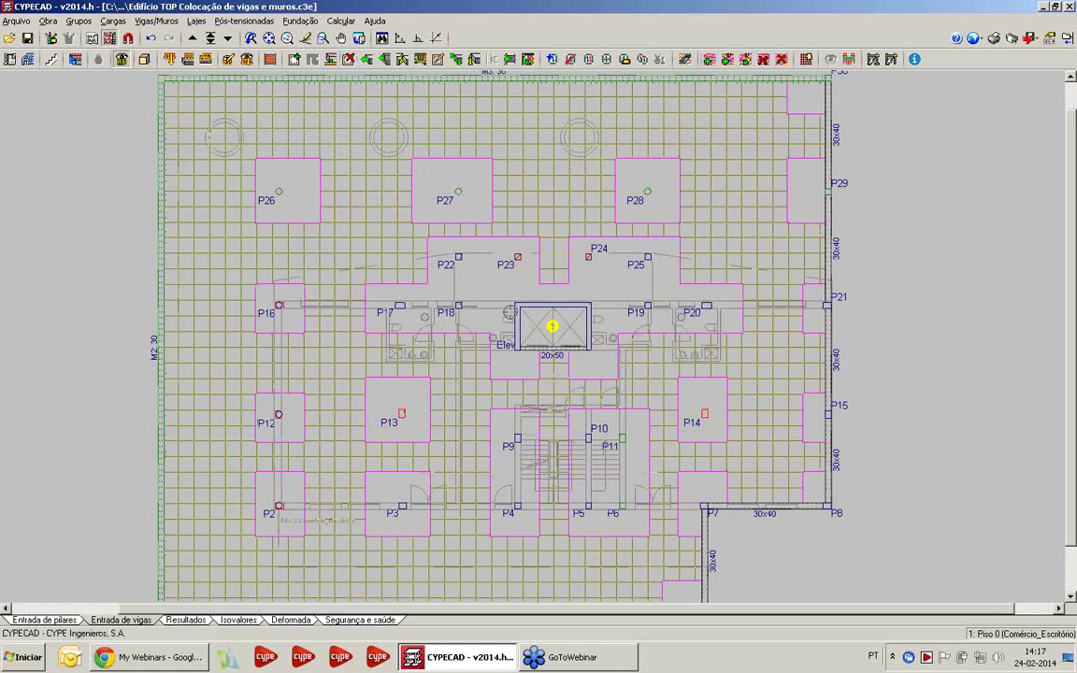
pyautogui.scroll(-1, 526, 329)
pyautogui.moveTo(508, 329); pyautogui.dragTo(499, 332, button='middle')
pyautogui.scroll(1, 499, 333)
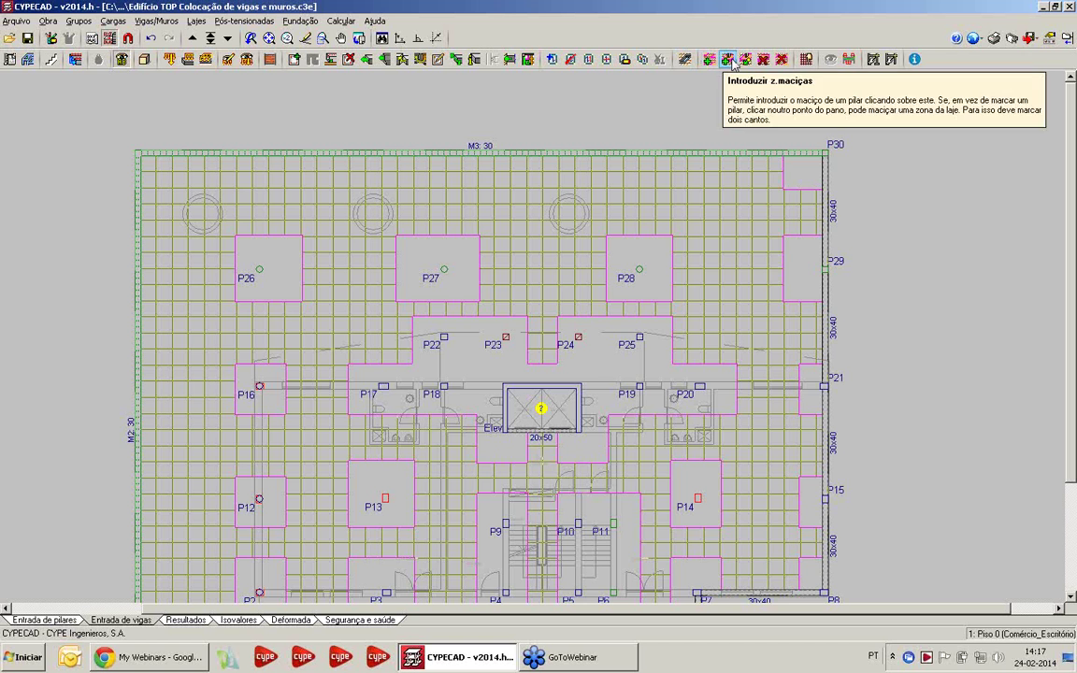
# Step: Introduce a rectangular solid zone in the slab along the full length of wall M3
pyautogui.click(730, 60)
pyautogui.click(106, 107)
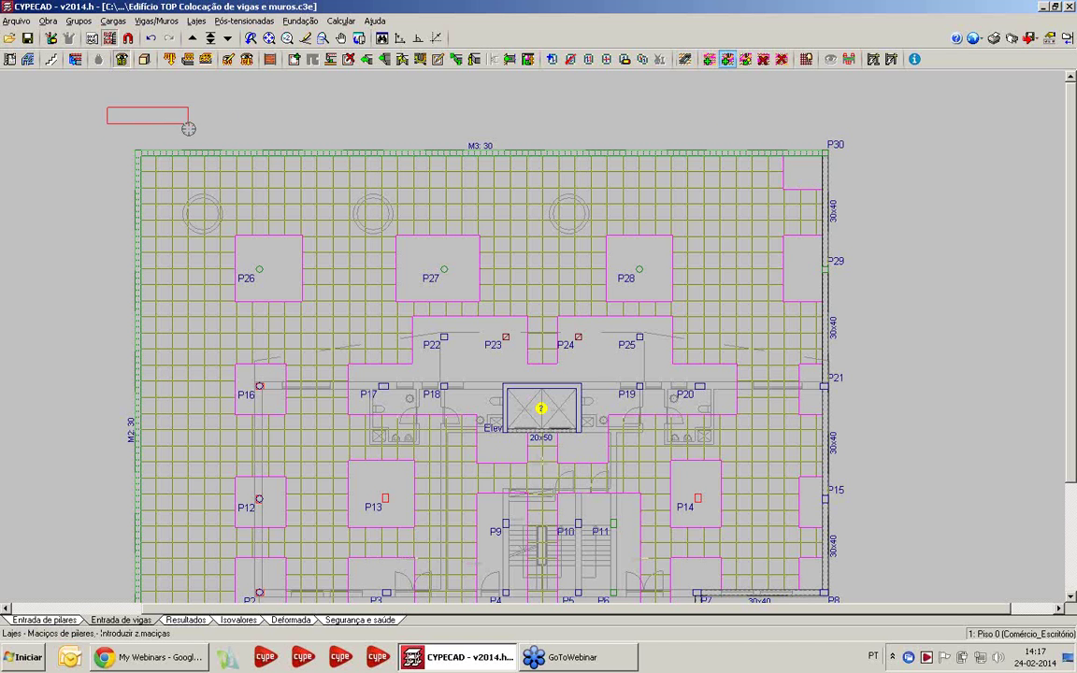
pyautogui.click(865, 180)
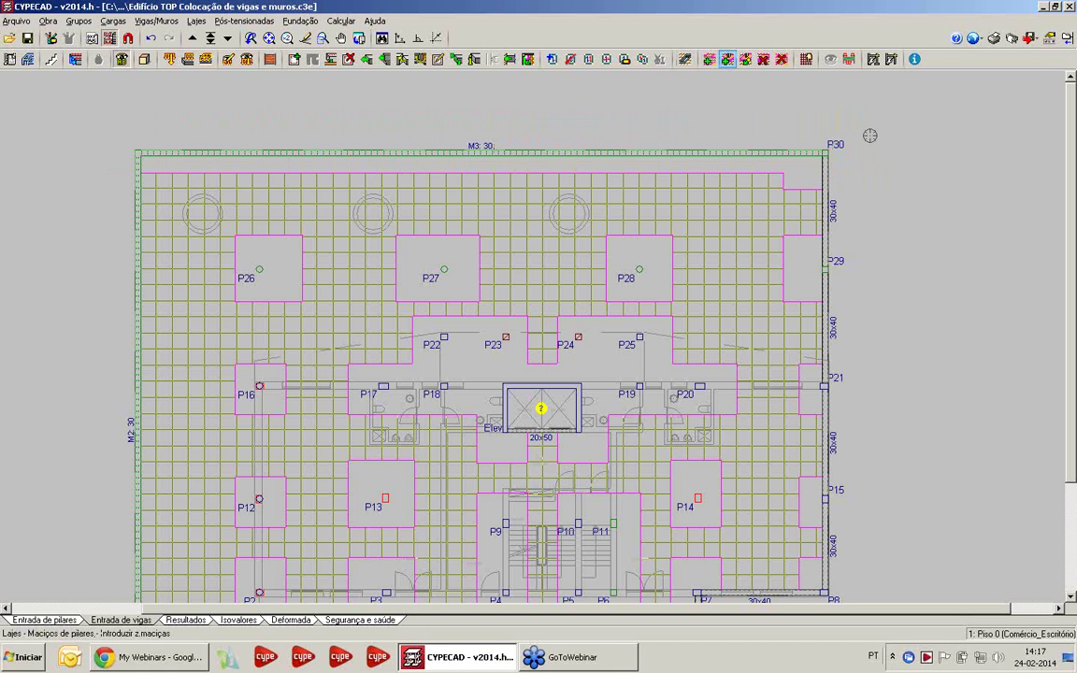
# Step: Introduce rectangular solid zones in the waffle slab along the P30–P8 edge beams and the full length of wall M1
pyautogui.click(816, 107)
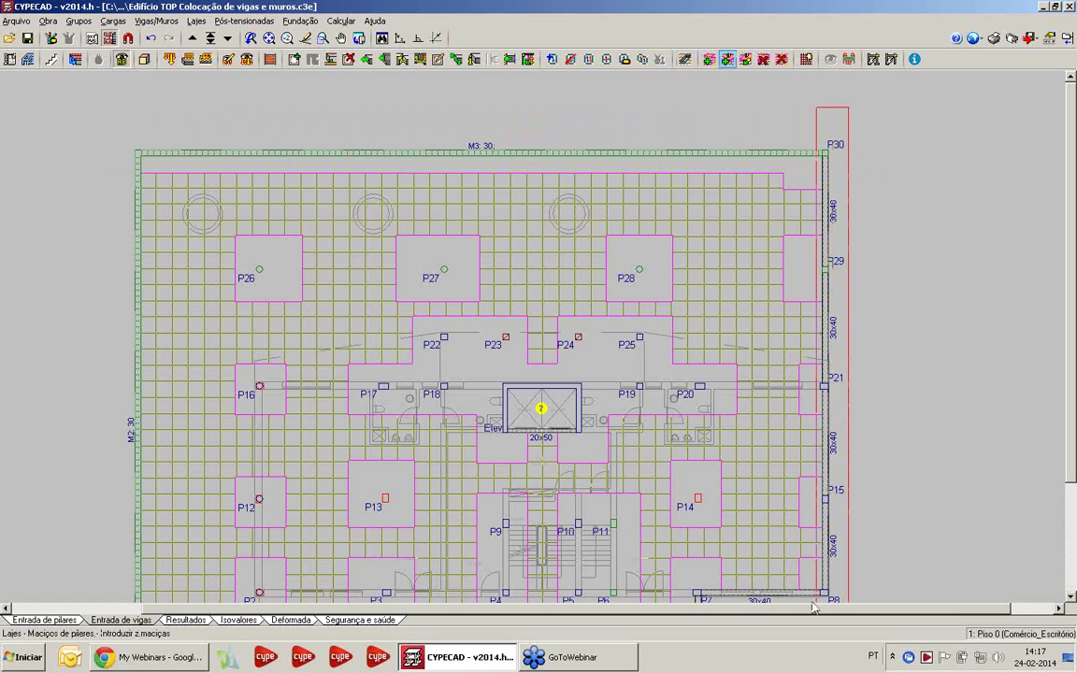
pyautogui.click(813, 606)
pyautogui.scroll(-5, 775, 307)
pyautogui.click(760, 448)
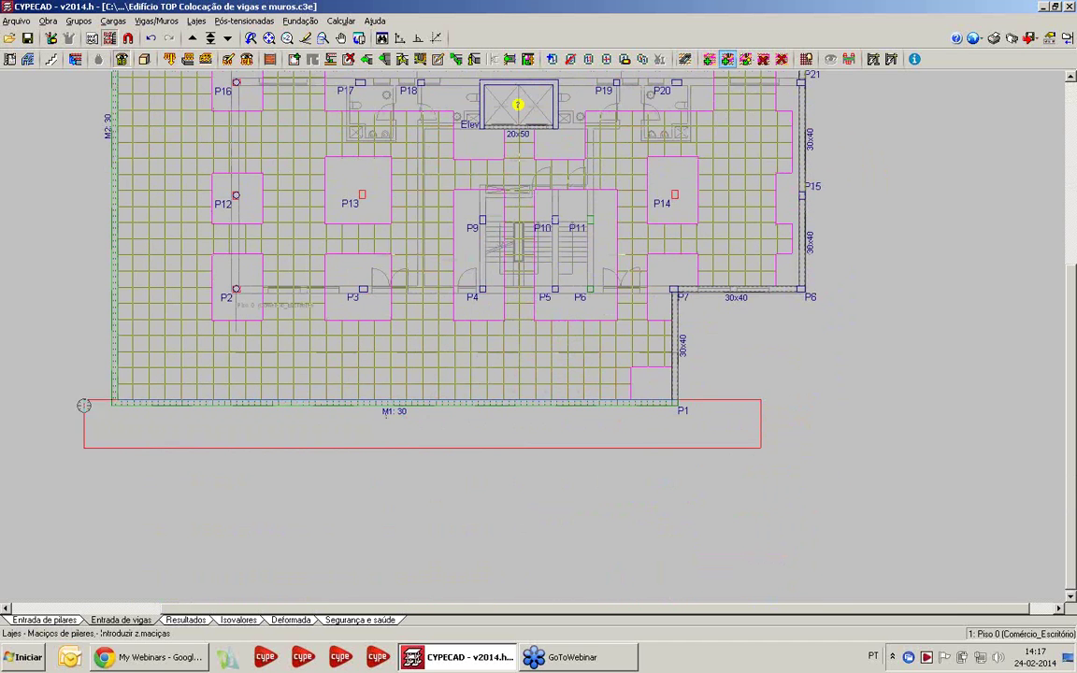
pyautogui.click(67, 381)
# Step: Introduce a rectangular solid zone in the waffle slab along the full length of wall M2
pyautogui.click(67, 447)
pyautogui.scroll(-2, 207, 180)
pyautogui.moveTo(210, 217); pyautogui.dragTo(265, 345, button='middle')
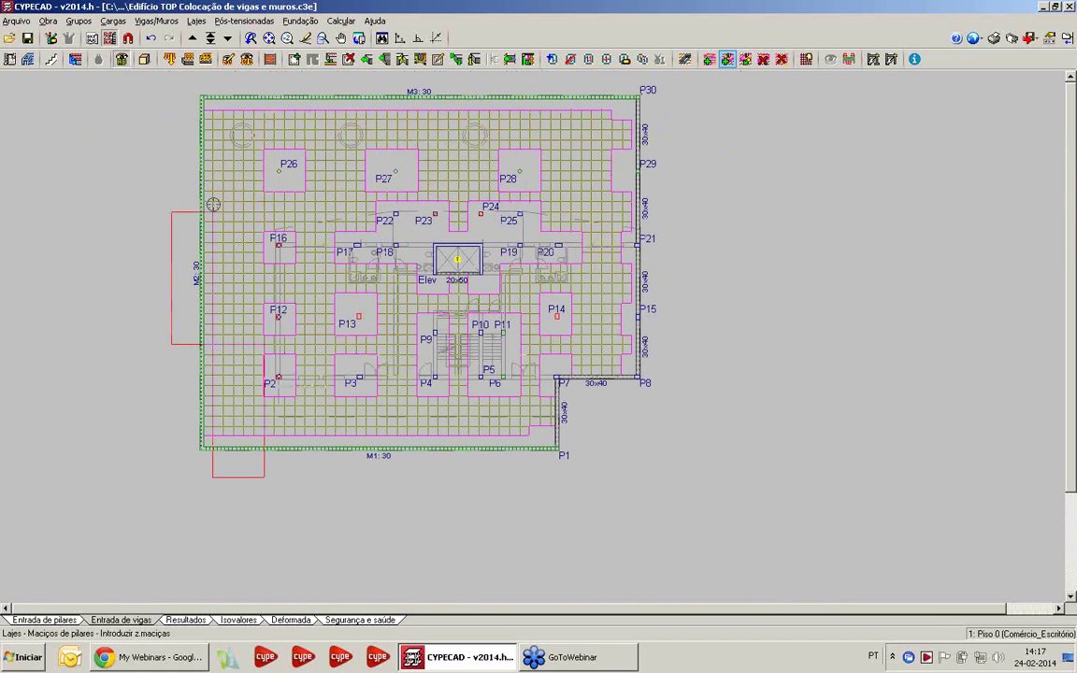
pyautogui.scroll(1, 223, 300)
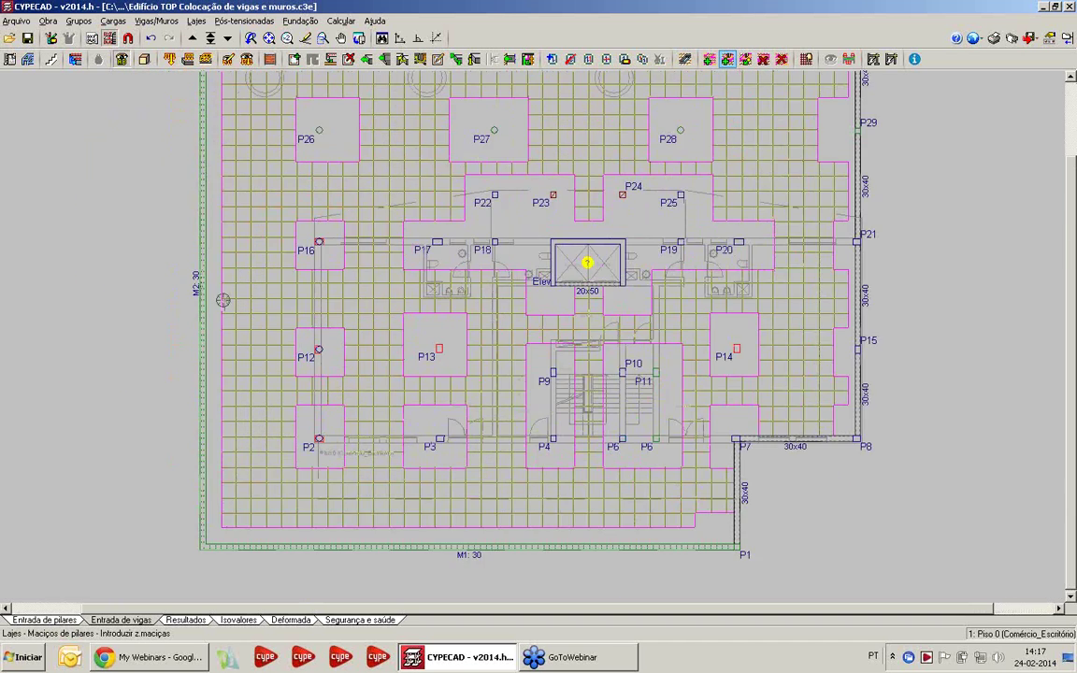
pyautogui.scroll(-2, 160, 299)
pyautogui.scroll(1, 365, 243)
pyautogui.moveTo(414, 275); pyautogui.dragTo(433, 345, button='middle')
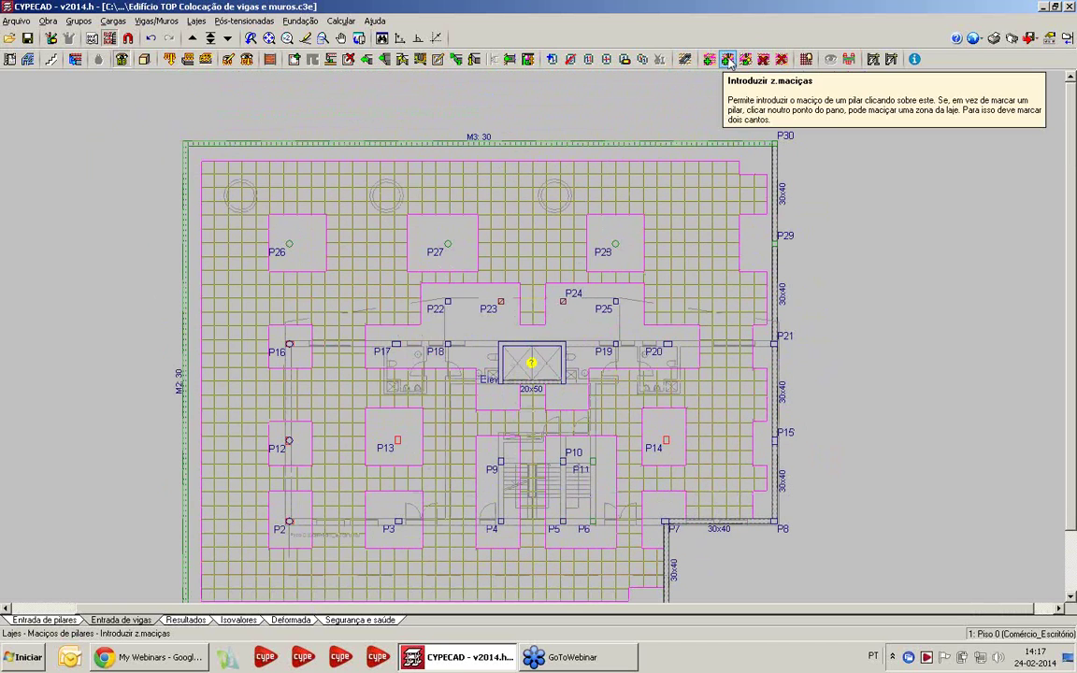
# Step: Introduce an opening in the undefined slab panel inside the elevator core
pyautogui.scroll(-2, 529, 156)
pyautogui.moveTo(517, 320)
pyautogui.mouseDown(button='middle')
pyautogui.moveTo(492, 299)
pyautogui.moveTo(511, 247)
pyautogui.moveTo(529, 304)
pyautogui.mouseUp(button='middle')
pyautogui.scroll(4, 510, 247)
pyautogui.scroll(1, 529, 303)
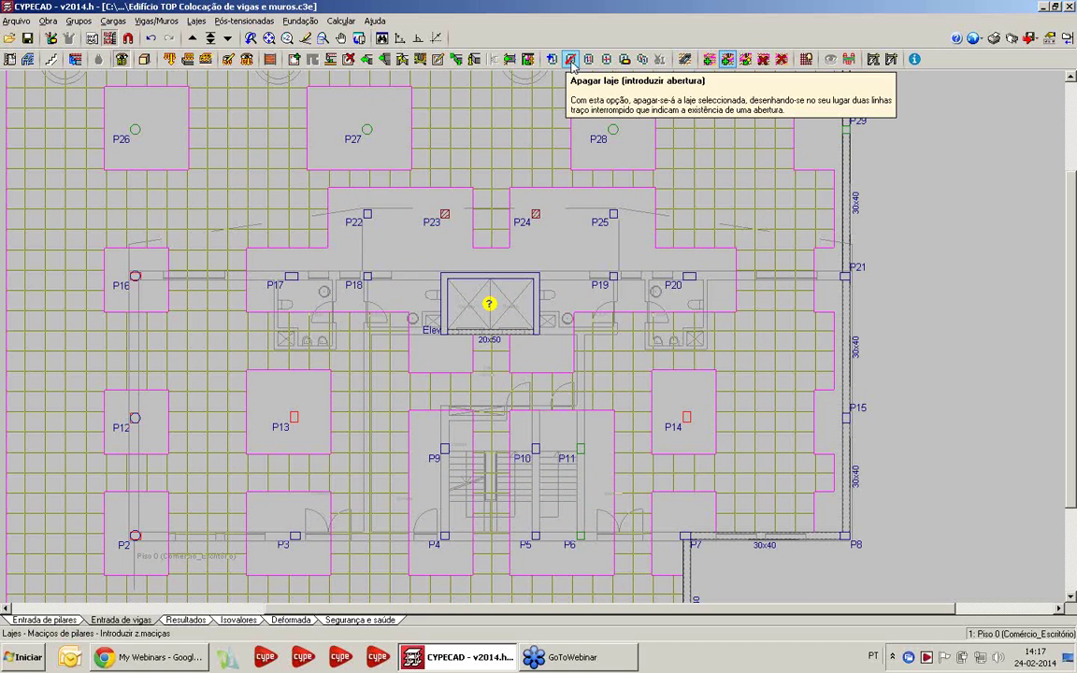
pyautogui.click(571, 59)
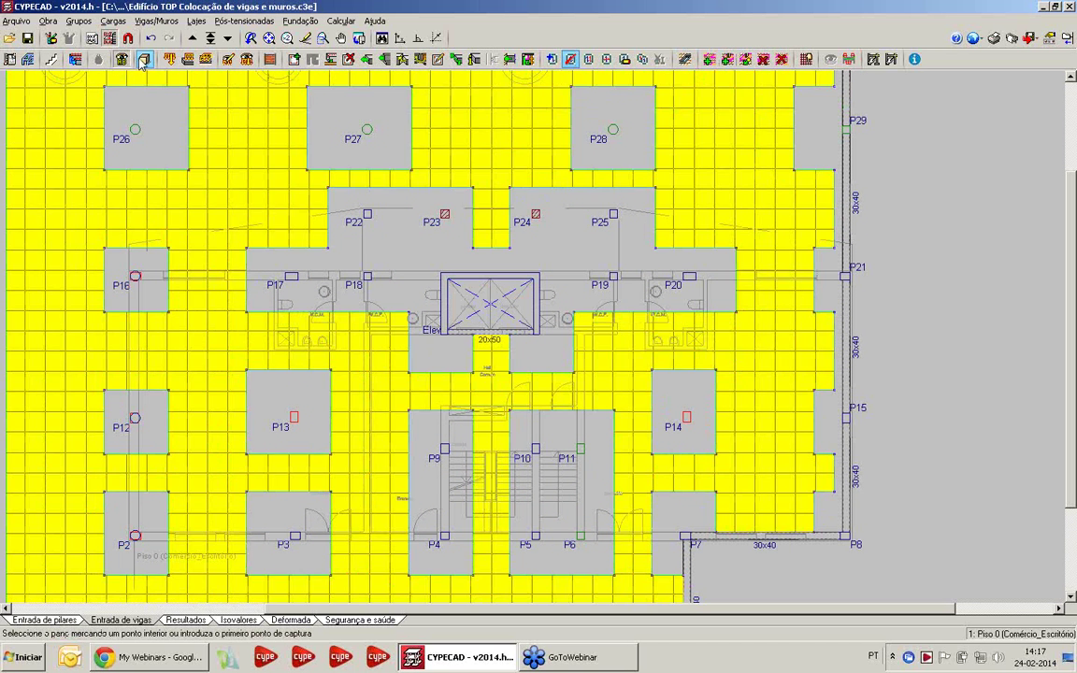
# Step: Examine the waffle slab, its solid zones and the basement walls in the 3D model, and return to the plan
pyautogui.click(144, 60)
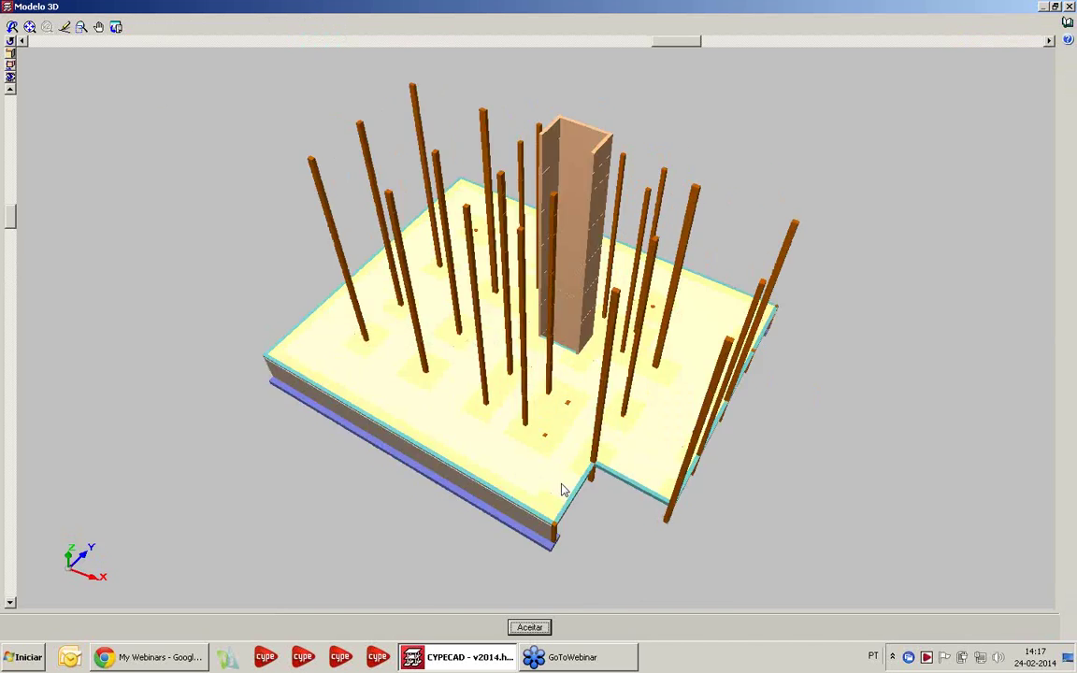
pyautogui.moveTo(562, 489)
pyautogui.mouseDown()
pyautogui.moveTo(518, 532)
pyautogui.moveTo(581, 512)
pyautogui.moveTo(547, 249)
pyautogui.moveTo(534, 232)
pyautogui.moveTo(580, 470)
pyautogui.moveTo(561, 468)
pyautogui.mouseUp()
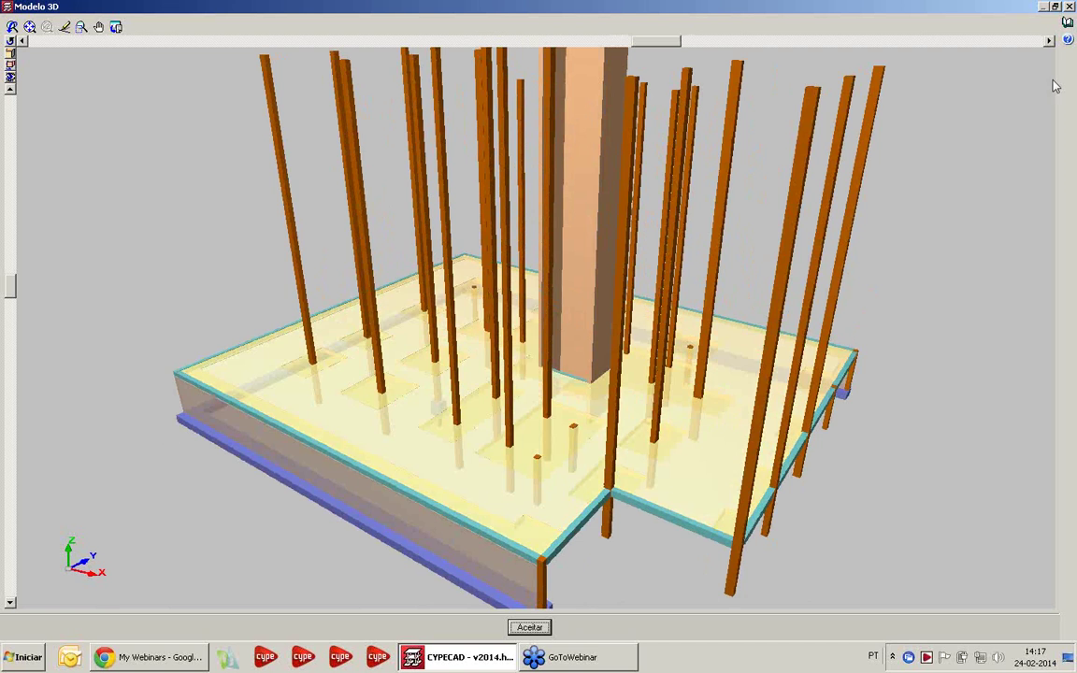
pyautogui.click(1070, 7)
# Step: Define a linear beam load of 10 kN/m with the hypothesis Revestimentos e paredes
pyautogui.scroll(-3, 505, 450)
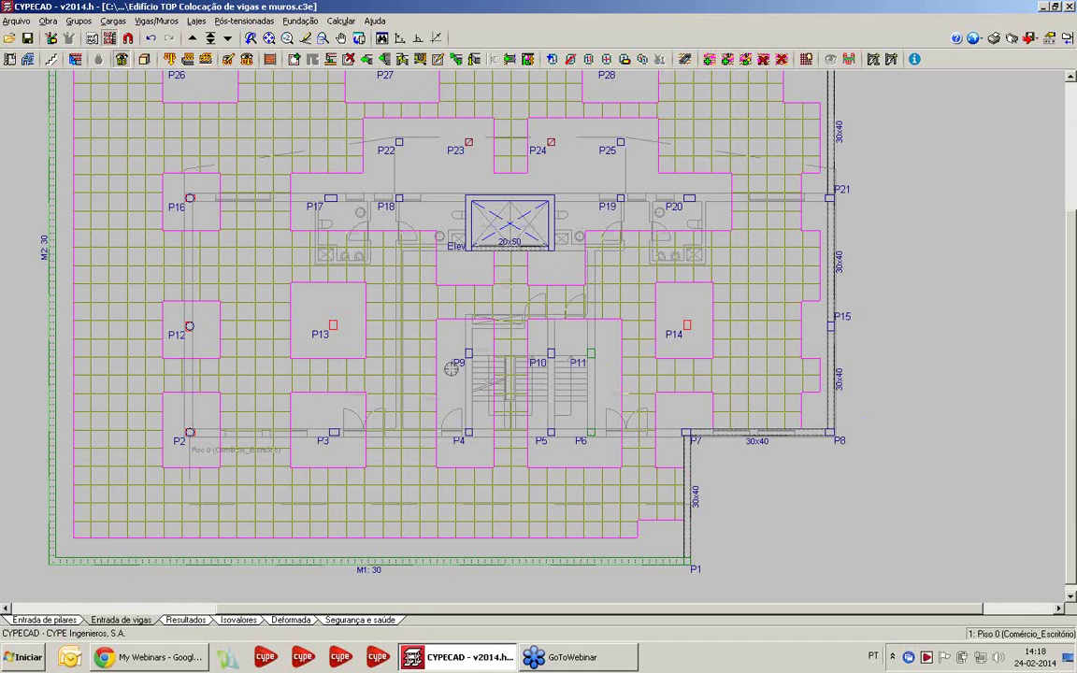
pyautogui.scroll(-3, 452, 370)
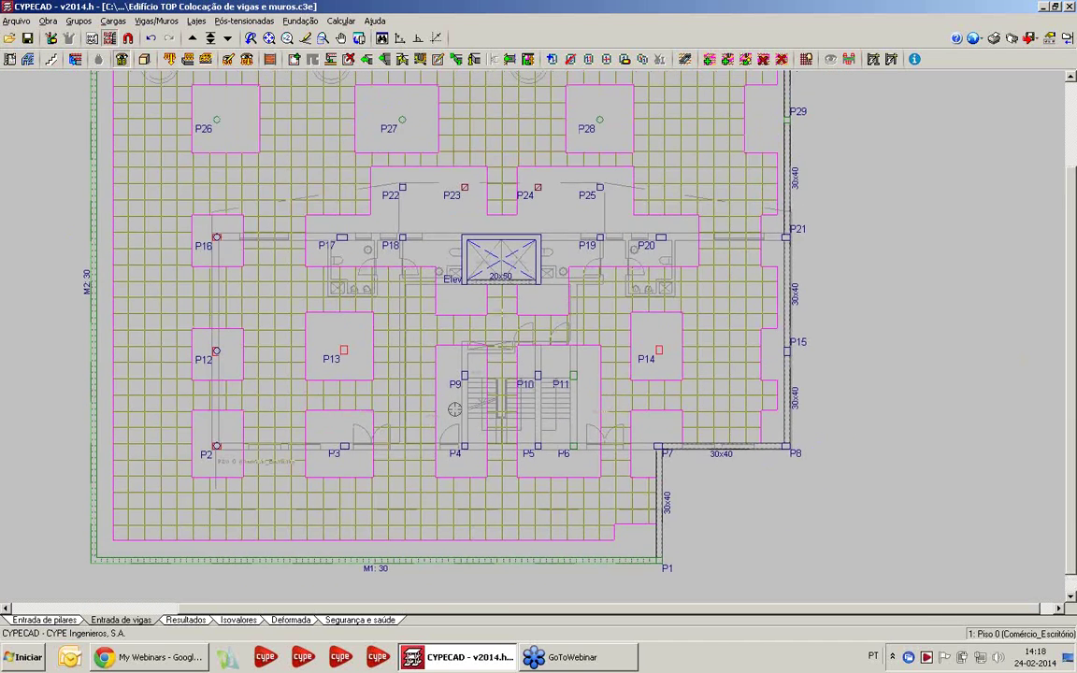
pyautogui.moveTo(453, 396); pyautogui.dragTo(385, 406, button='middle')
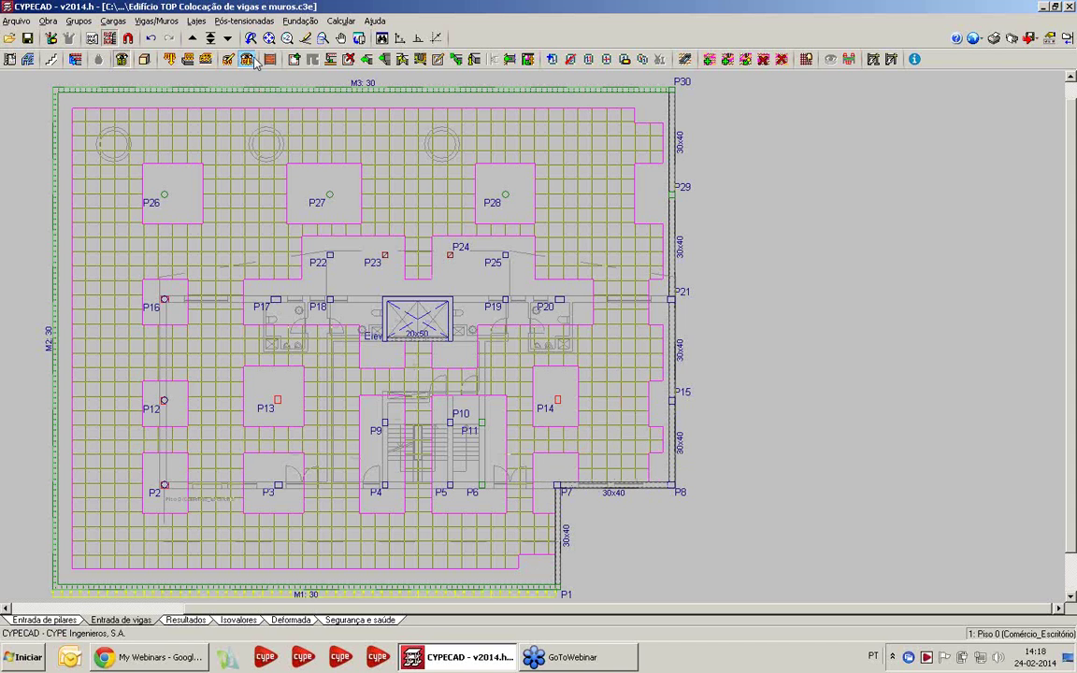
pyautogui.click(187, 60)
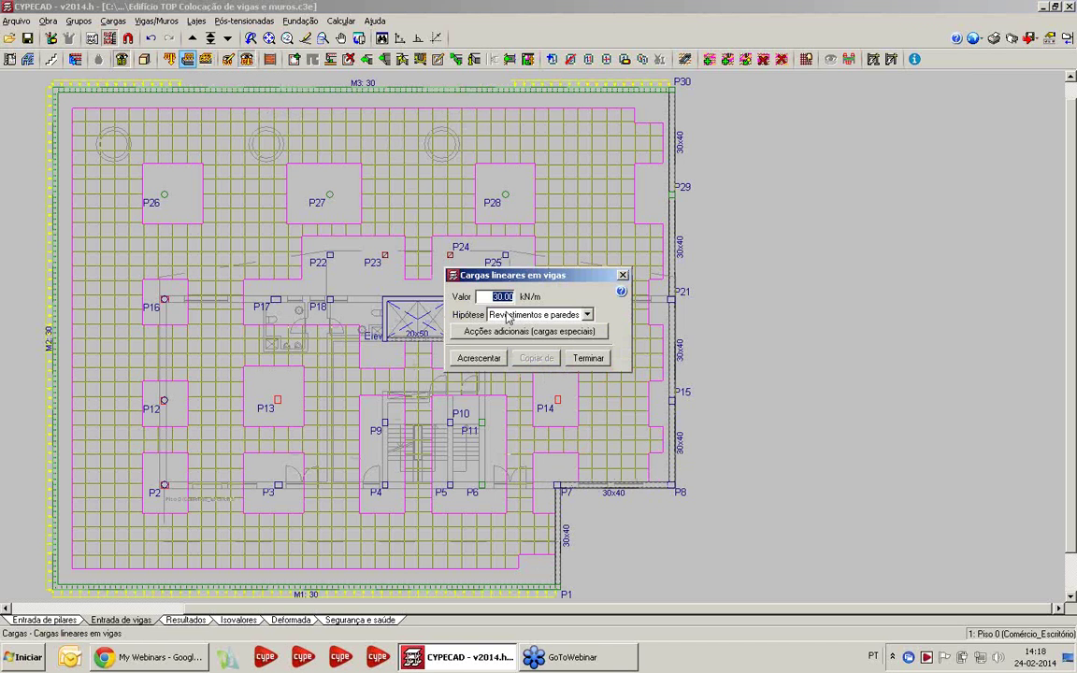
pyautogui.write('1')
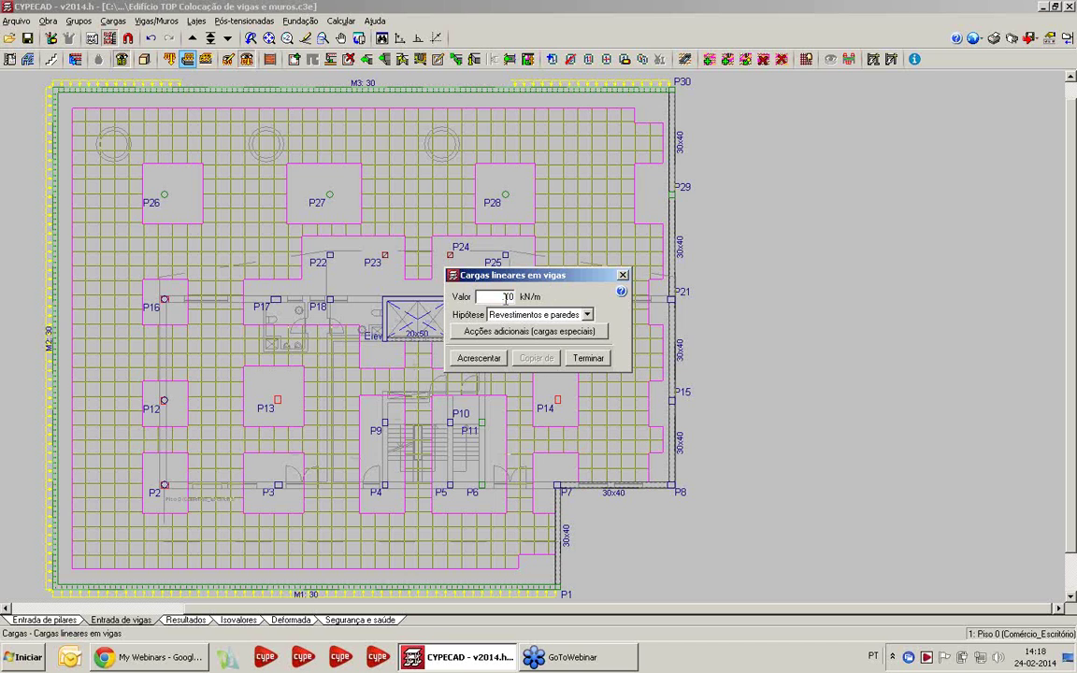
pyautogui.write('0')
pyautogui.press('Return')
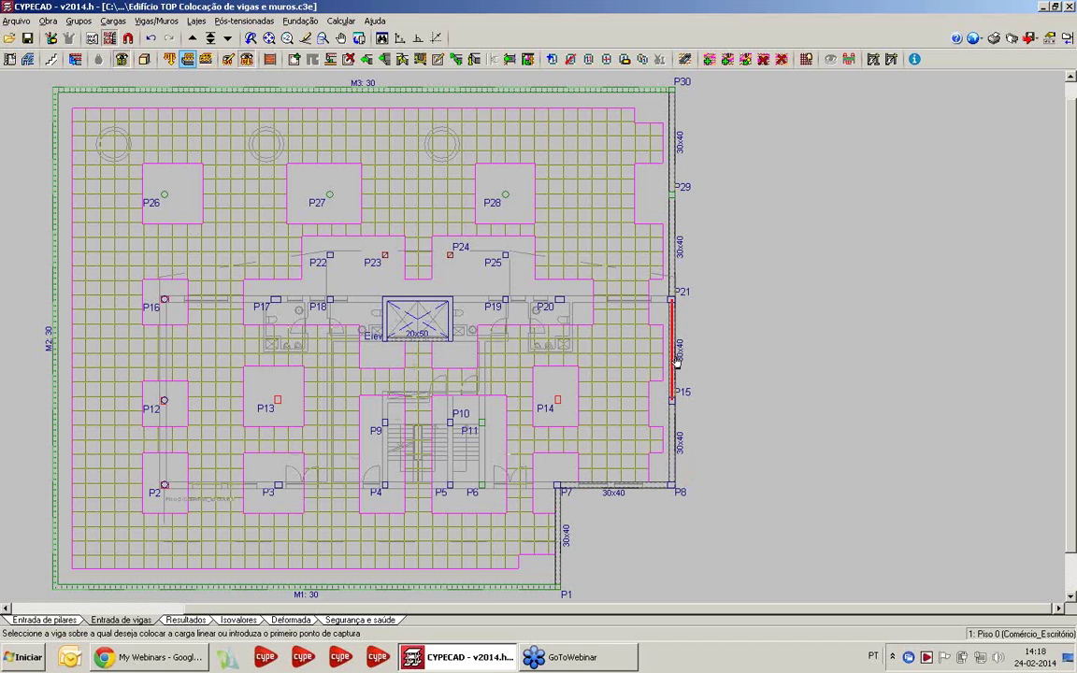
# Step: Assign the linear load to the 30x40 edge beams from P30 to P8, from P8 to P7 and from P7 to P1
pyautogui.scroll(-2, 752, 243)
pyautogui.click(699, 100)
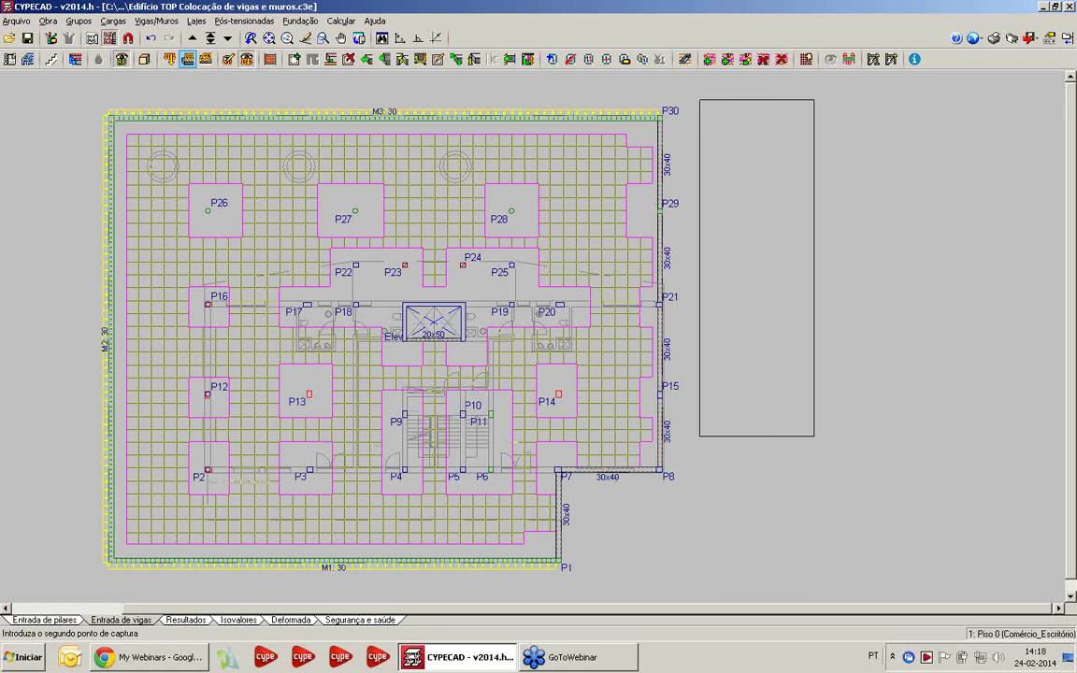
pyautogui.click(827, 435)
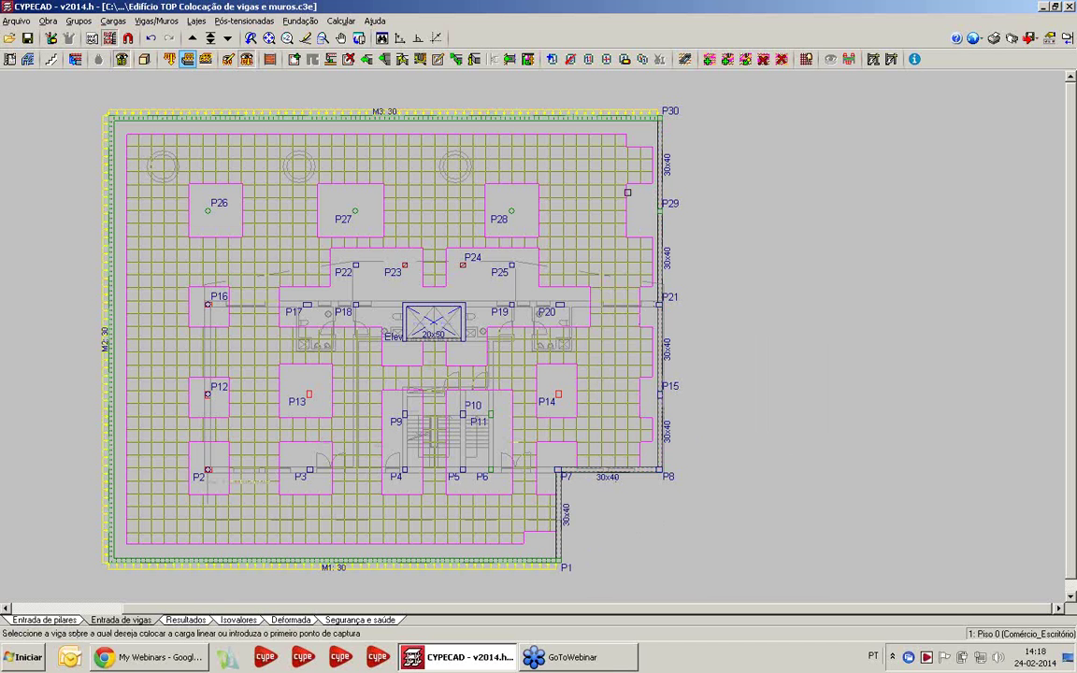
pyautogui.click(658, 197)
pyautogui.click(659, 245)
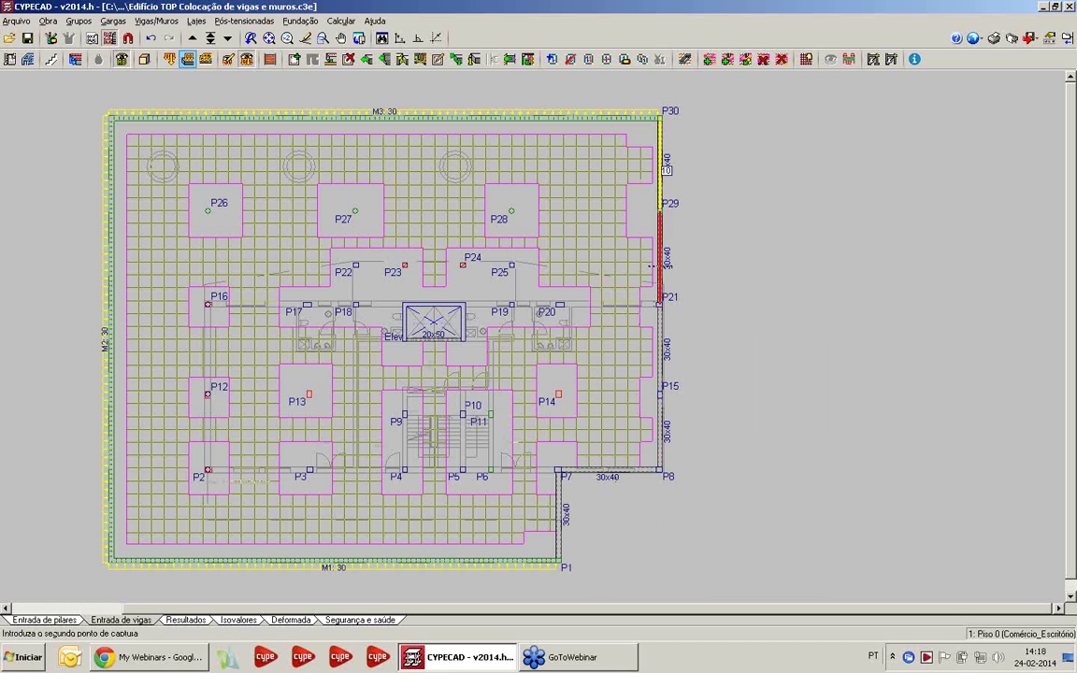
pyautogui.click(659, 344)
pyautogui.click(659, 425)
pyautogui.click(625, 477)
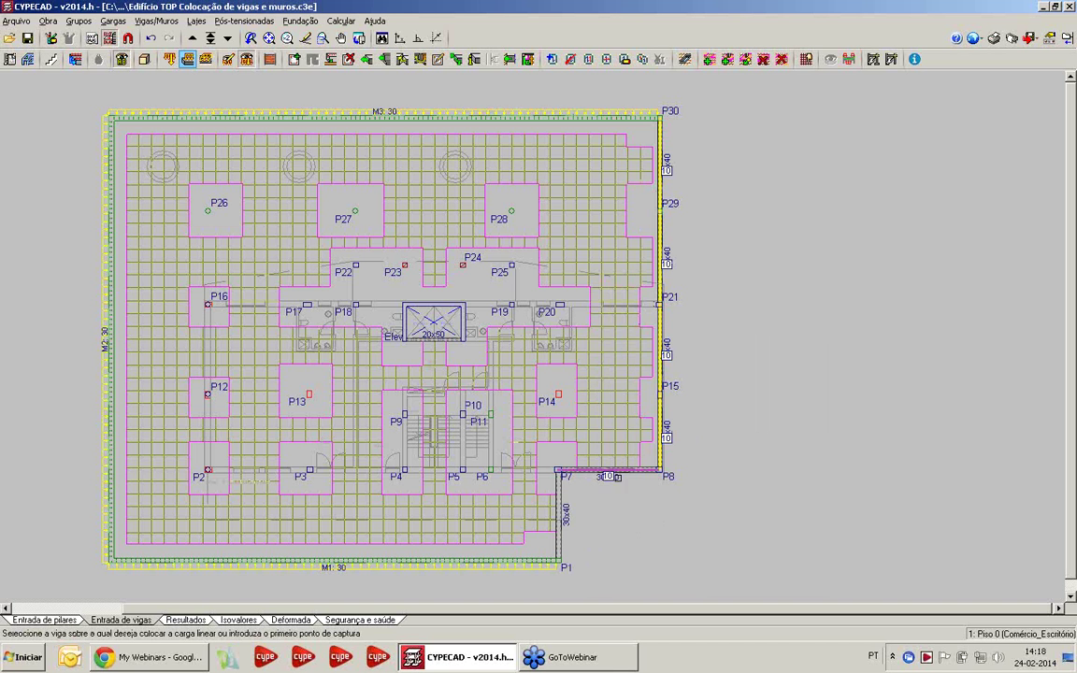
pyautogui.click(561, 519)
pyautogui.scroll(1, 643, 511)
pyautogui.scroll(-4, 643, 512)
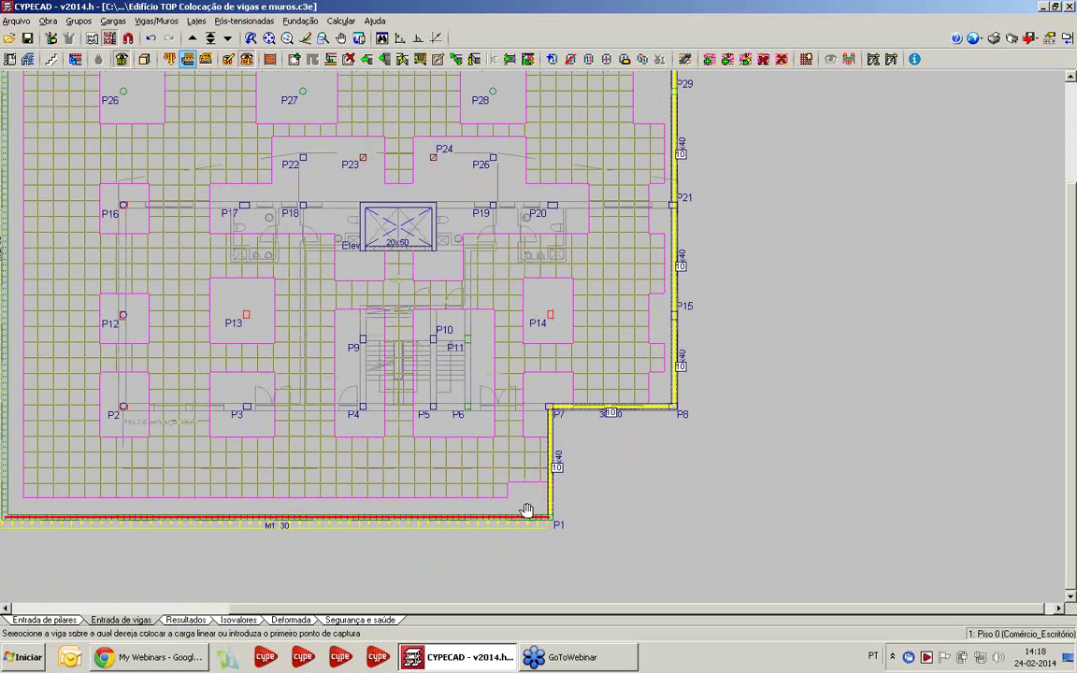
pyautogui.scroll(1, 580, 529)
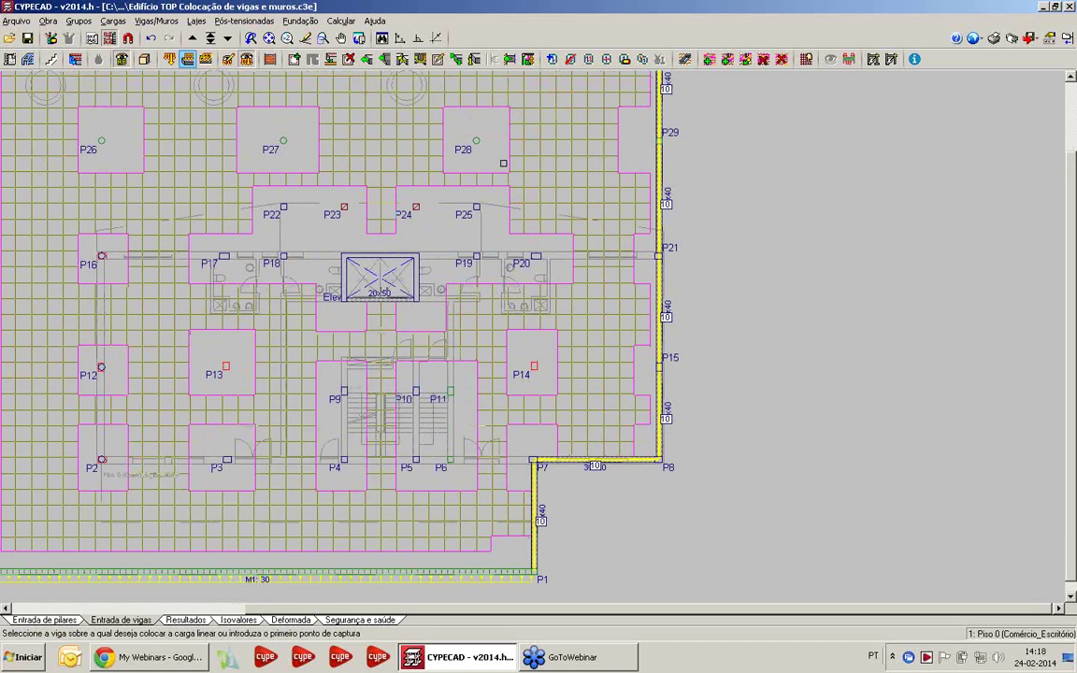
pyautogui.scroll(-2, 504, 180)
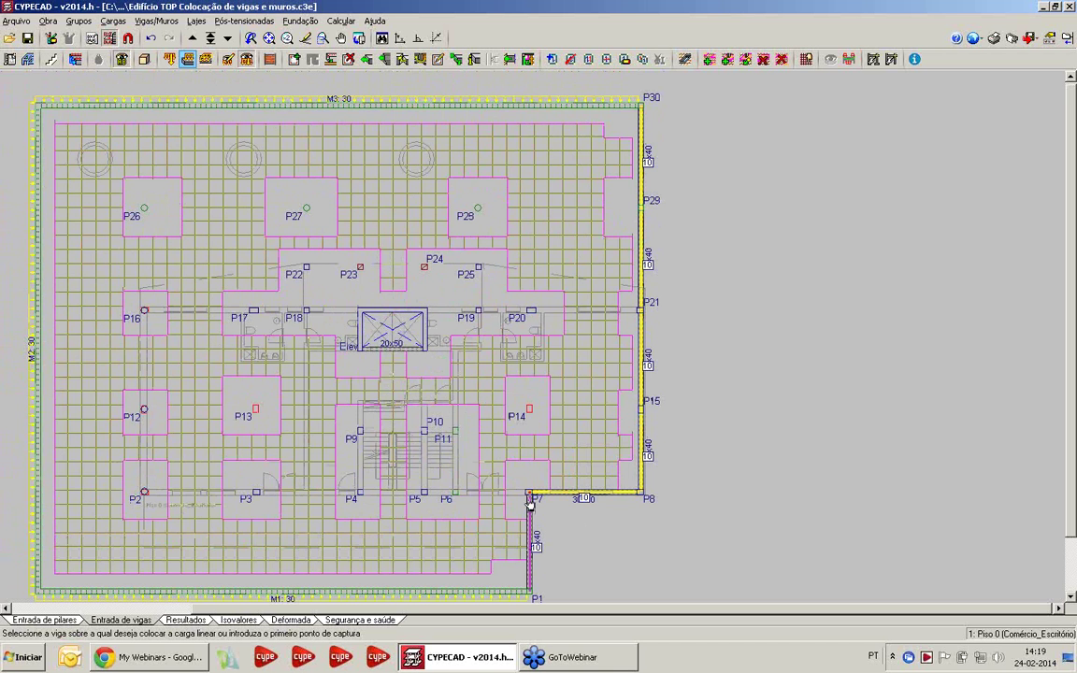
pyautogui.scroll(-1, 566, 192)
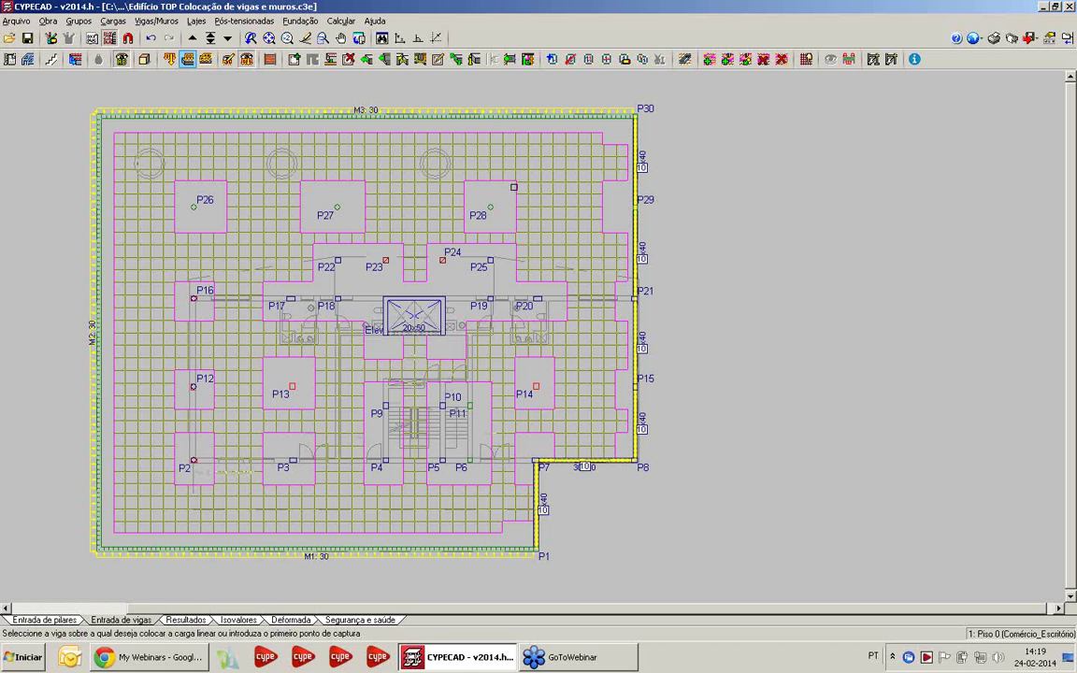
# Step: Open the project Edifício TOP Cópia entre pisos from the Webinar Cypecad folder
pyautogui.click(26, 22)
pyautogui.click(56, 54)
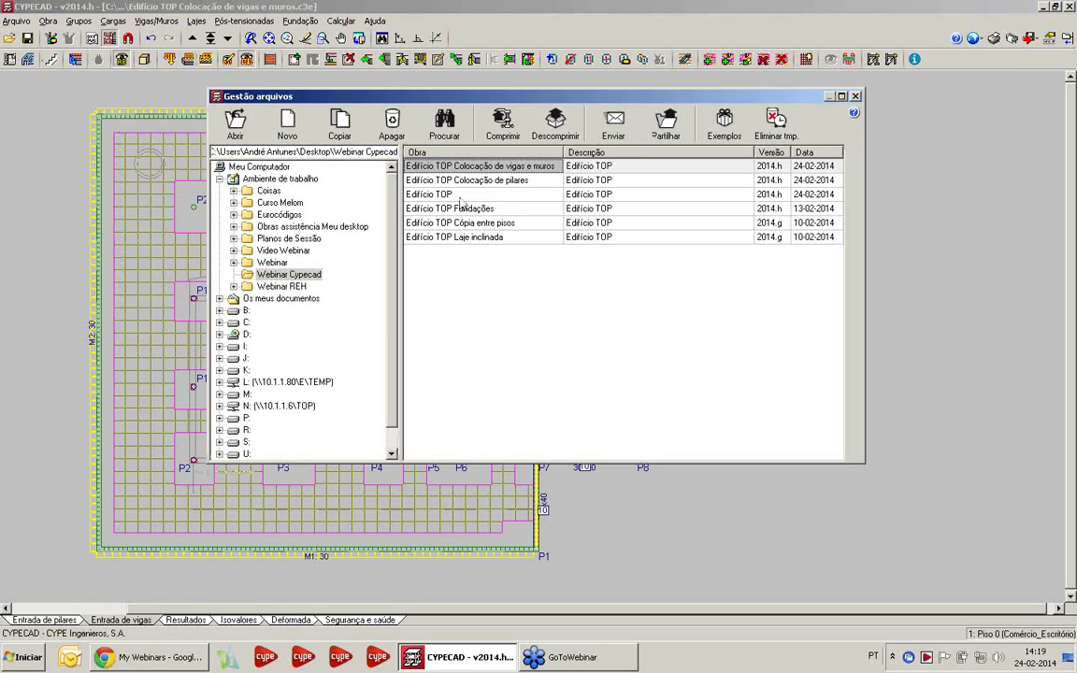
pyautogui.doubleClick(481, 224)
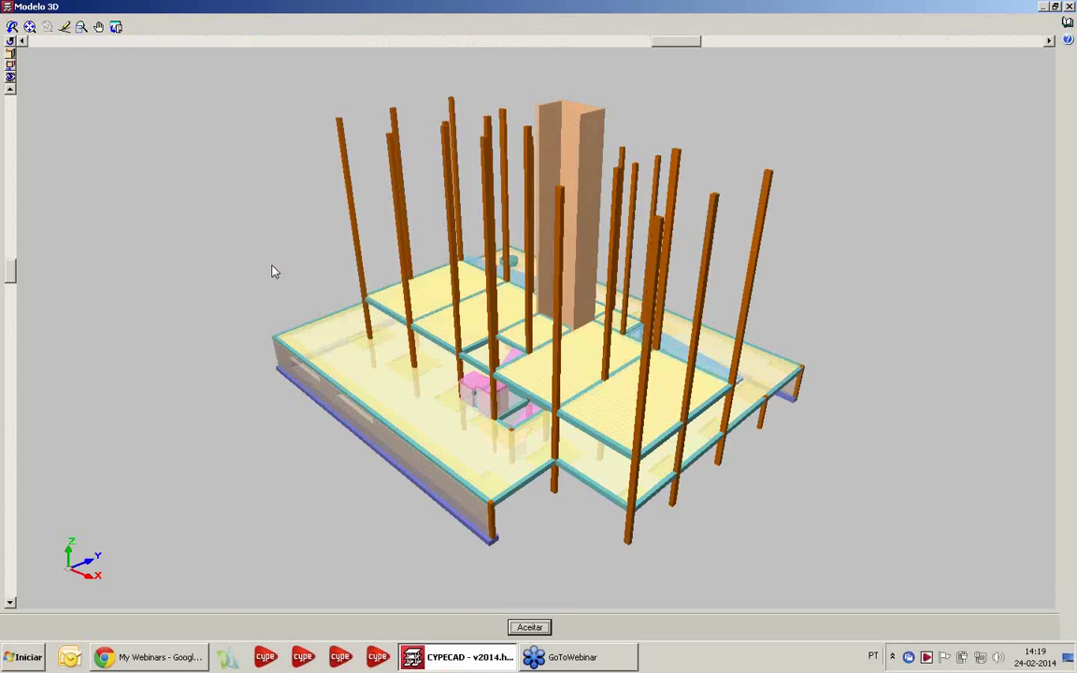
# Step: Examine the opened building's two floors and staircase from different angles in the 3D model, and close the view
pyautogui.moveTo(497, 442); pyautogui.dragTo(694, 390)
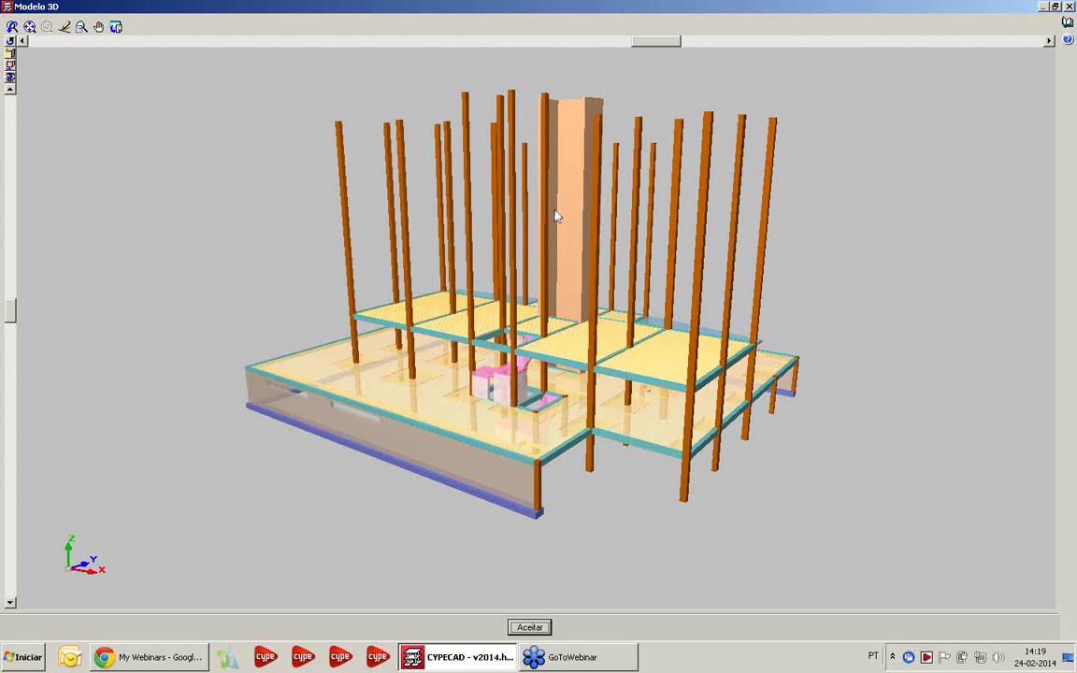
pyautogui.moveTo(601, 343)
pyautogui.mouseDown()
pyautogui.moveTo(605, 368)
pyautogui.moveTo(598, 352)
pyautogui.mouseUp()
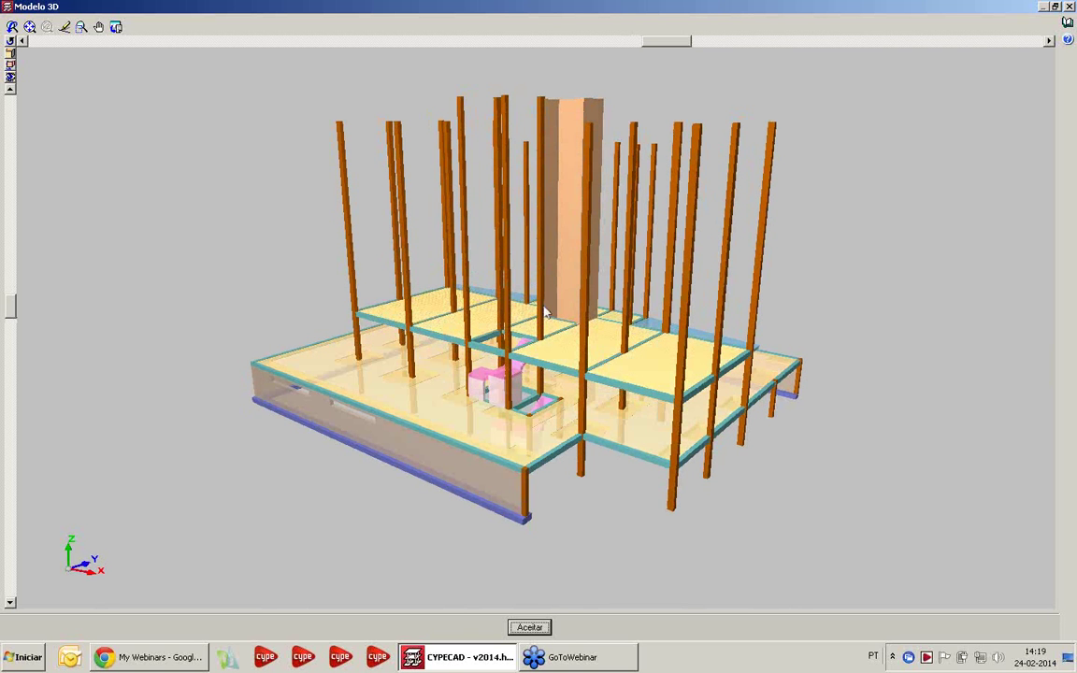
pyautogui.click(529, 627)
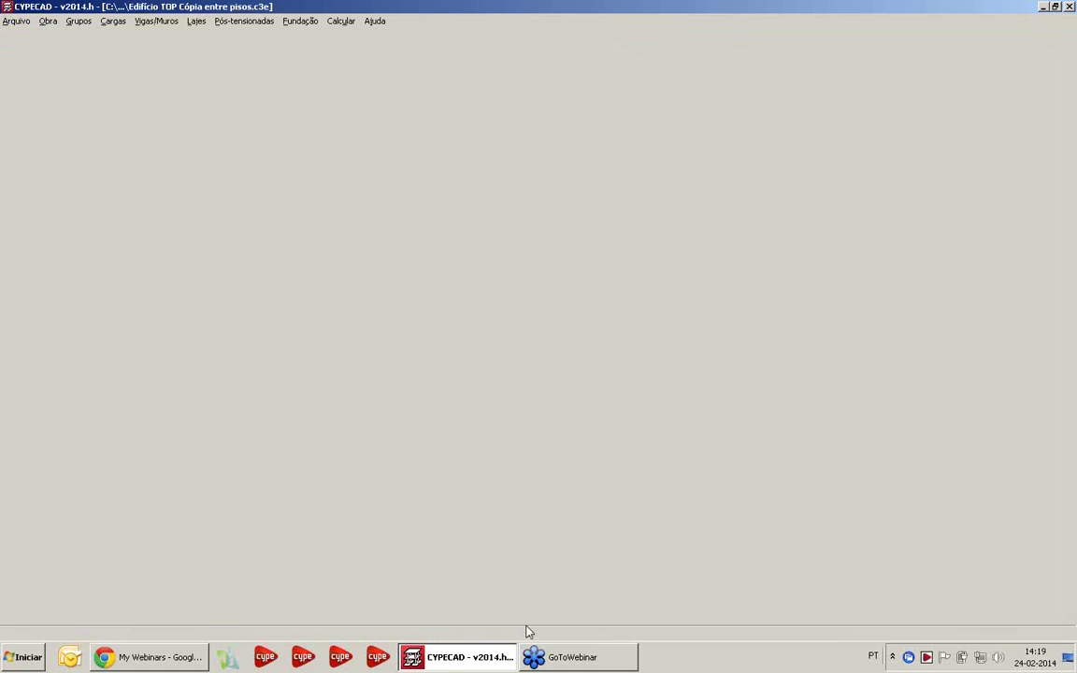
# Step: Go up to the Piso 2 até 4 (Habitação) group and copy the Piso 1 (Habitação) group's layout into it
pyautogui.click(193, 38)
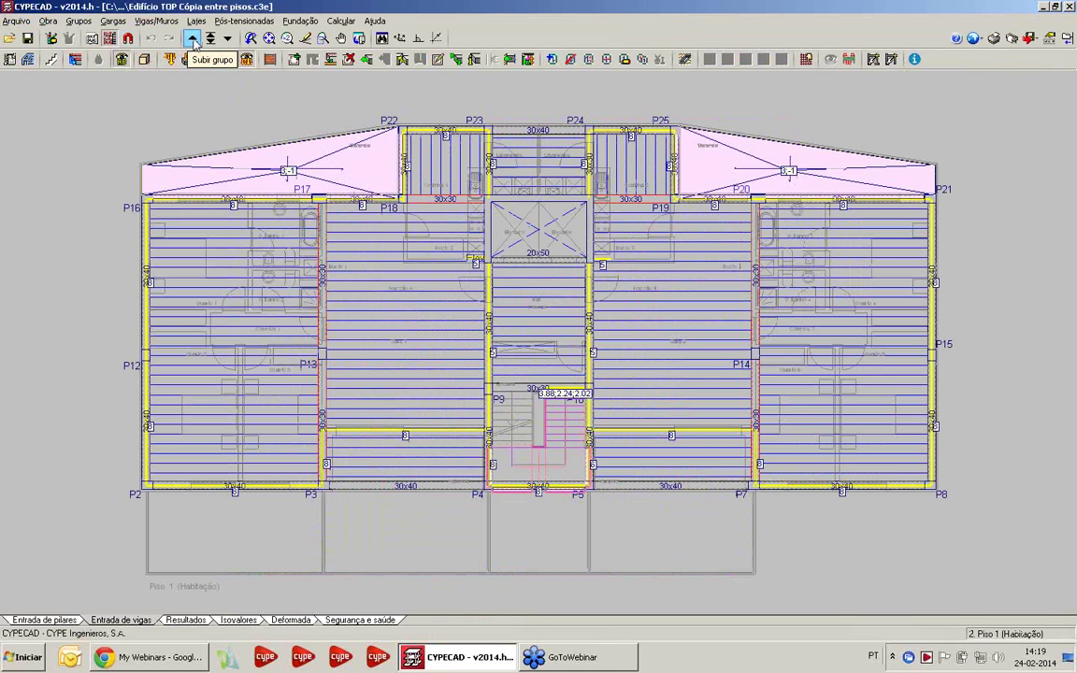
pyautogui.click(192, 39)
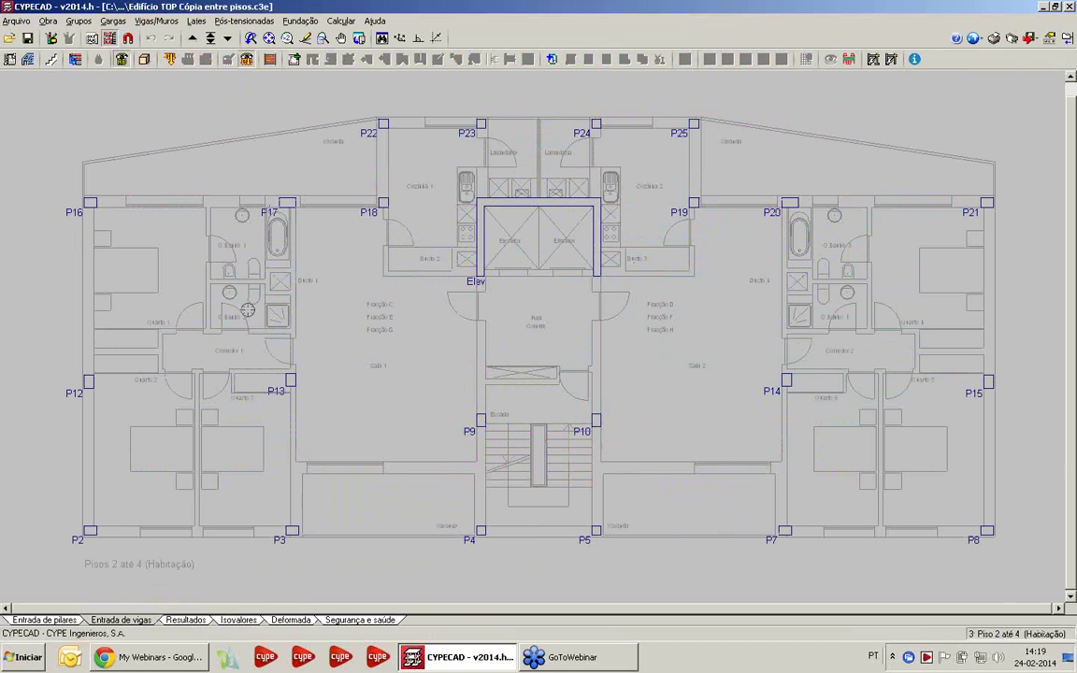
pyautogui.click(48, 20)
pyautogui.moveTo(77, 23)
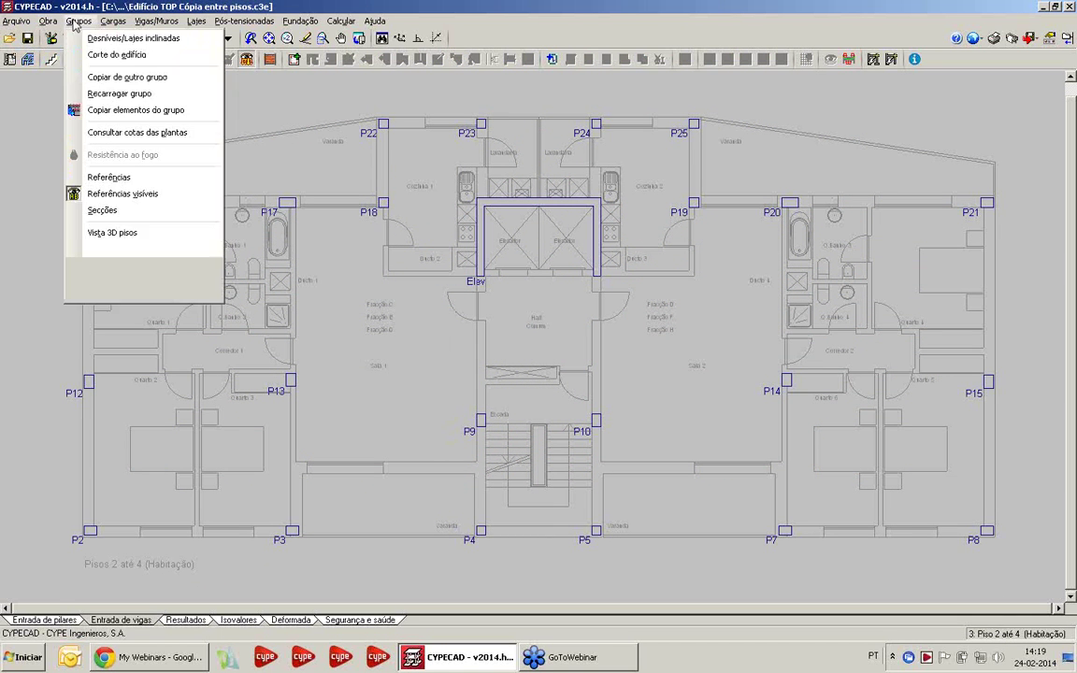
pyautogui.click(129, 82)
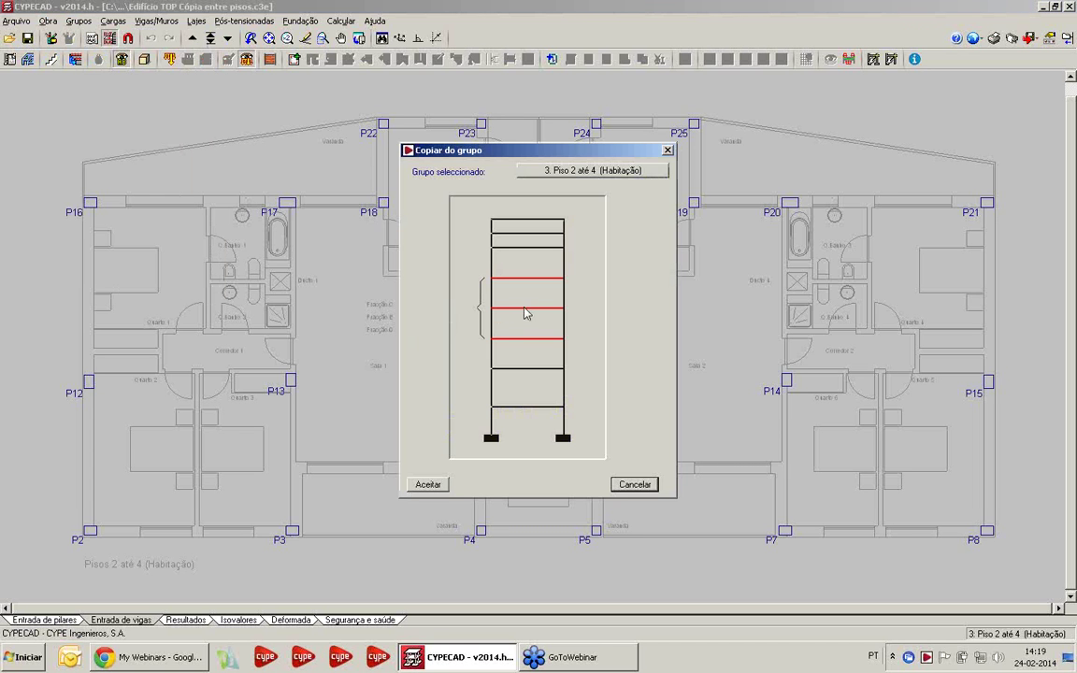
pyautogui.click(517, 376)
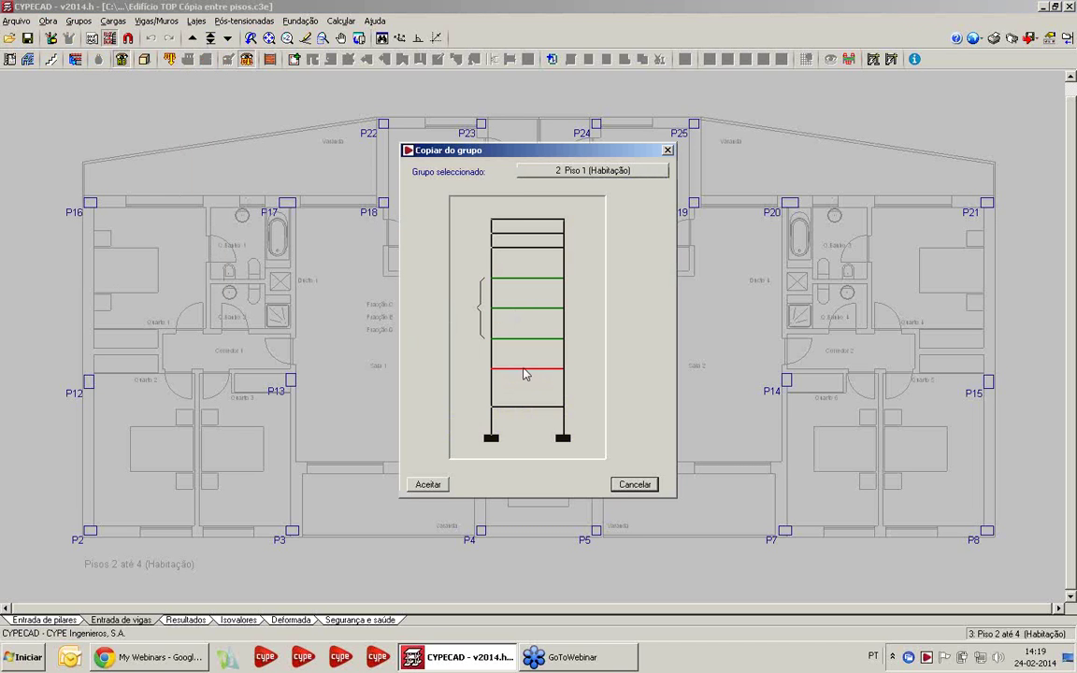
pyautogui.click(536, 310)
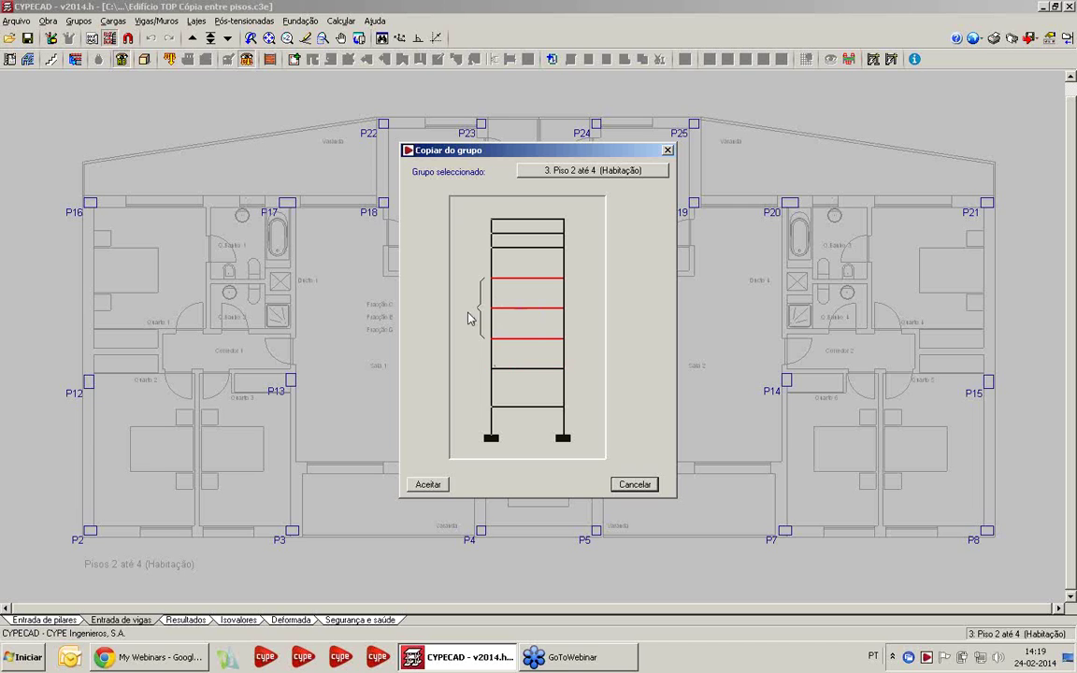
pyautogui.click(539, 372)
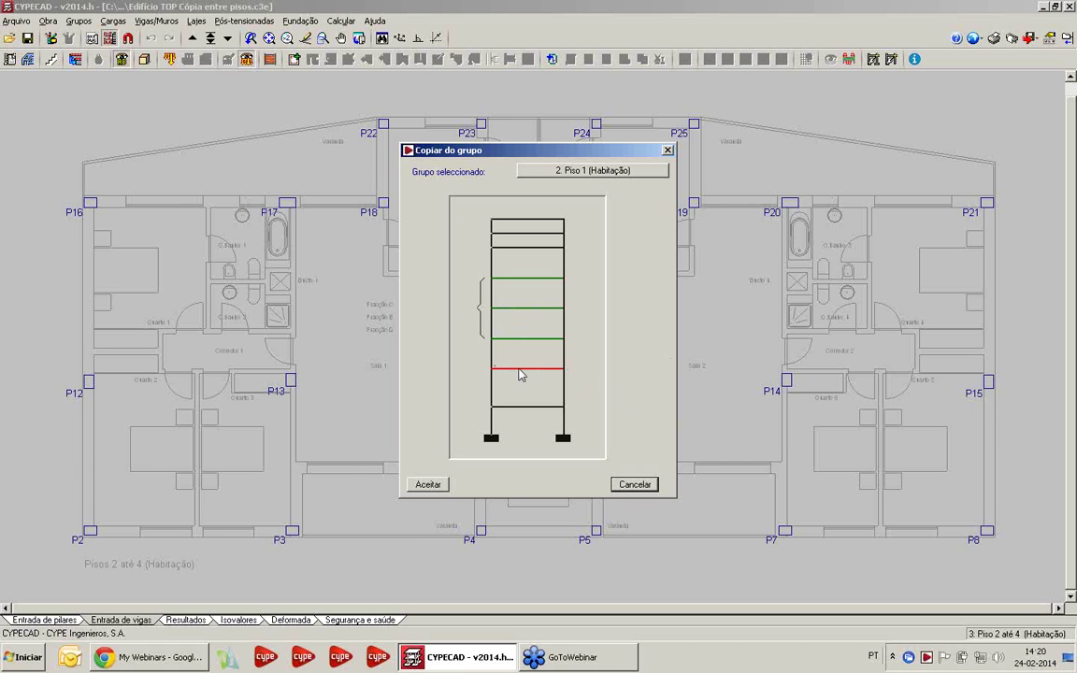
pyautogui.press('Return')
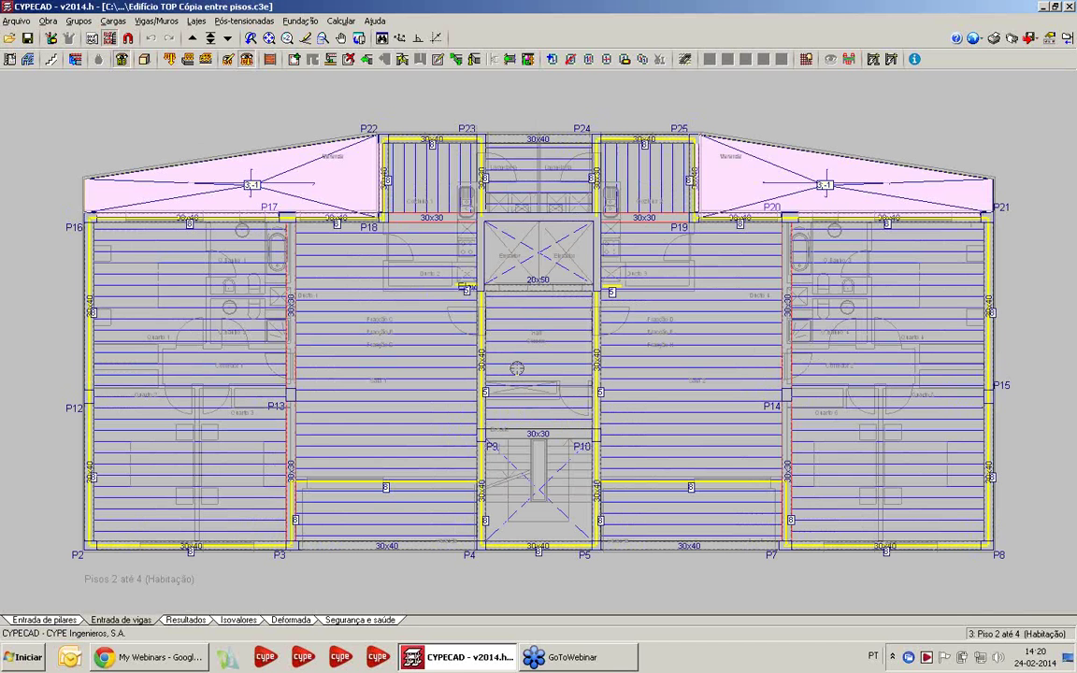
# Step: Examine the building with the copied floors from different angles in the 3D model, and close the view
pyautogui.click(145, 60)
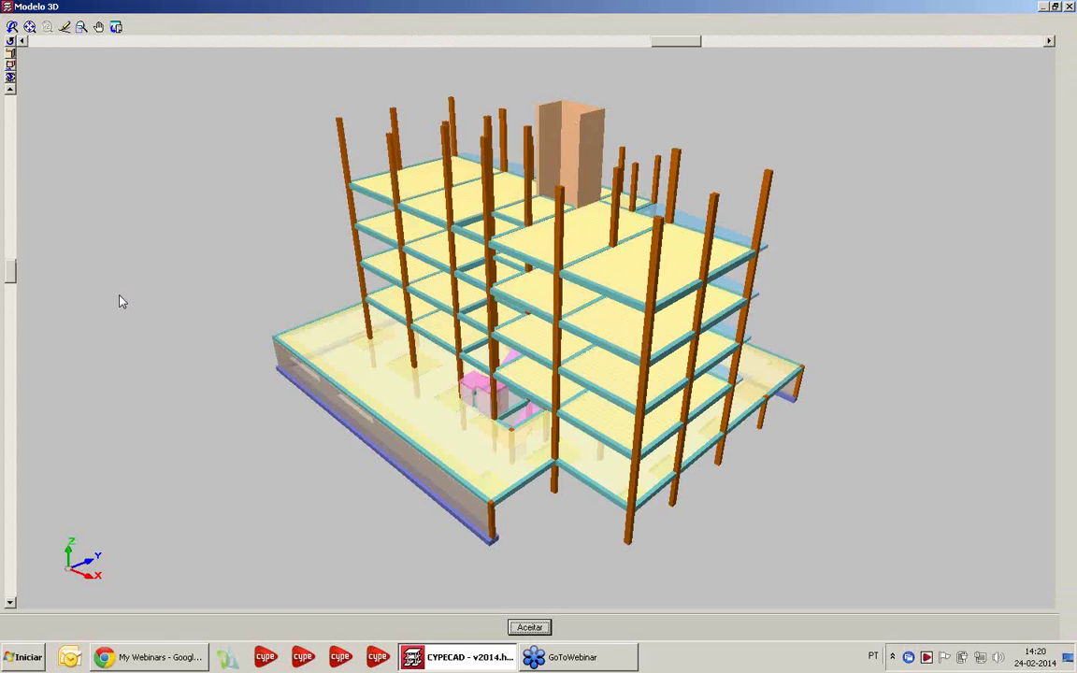
pyautogui.moveTo(353, 473); pyautogui.dragTo(364, 443, button='middle')
pyautogui.click(365, 443)
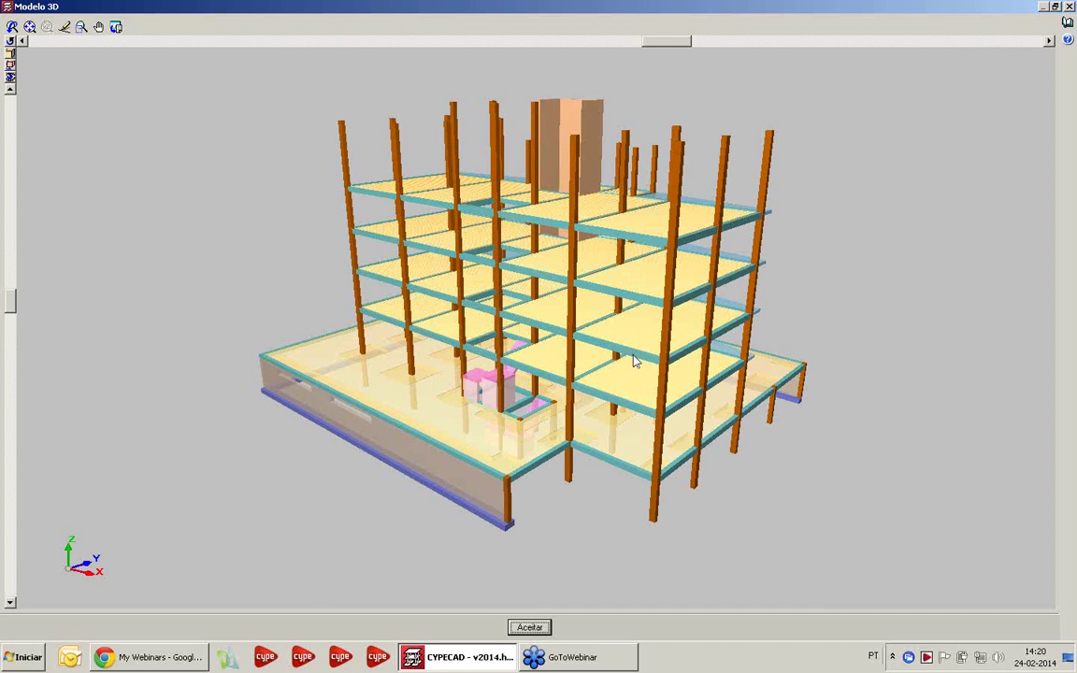
pyautogui.moveTo(570, 320)
pyautogui.mouseDown(button='middle')
pyautogui.moveTo(620, 341)
pyautogui.moveTo(624, 362)
pyautogui.mouseUp(button='middle')
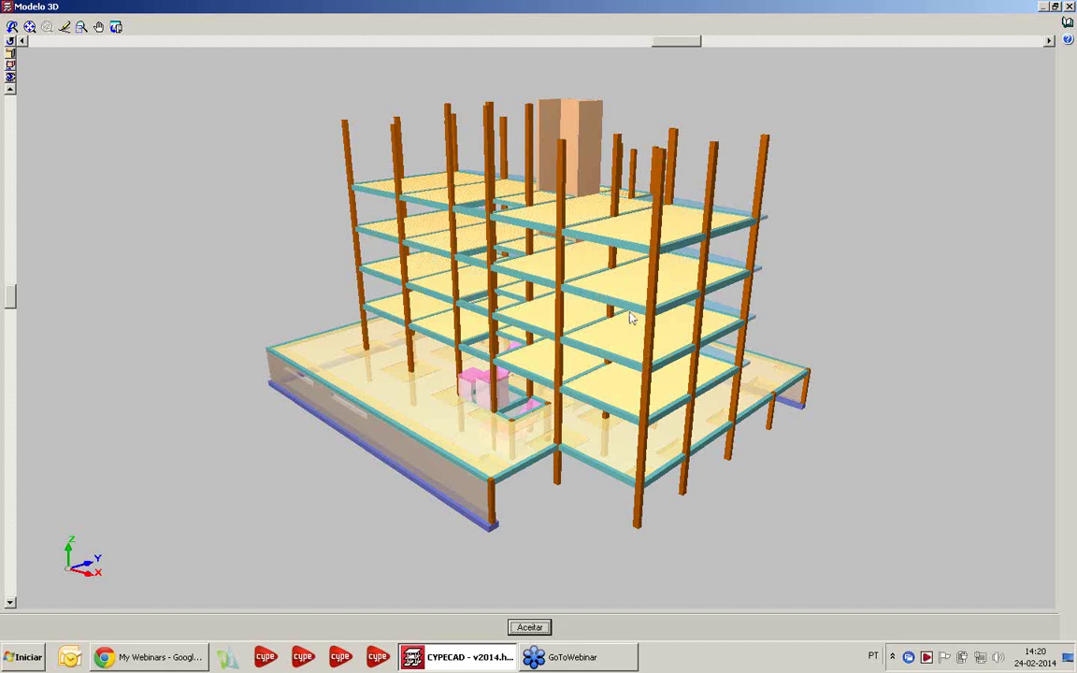
pyautogui.moveTo(620, 333); pyautogui.dragTo(743, 268, button='middle')
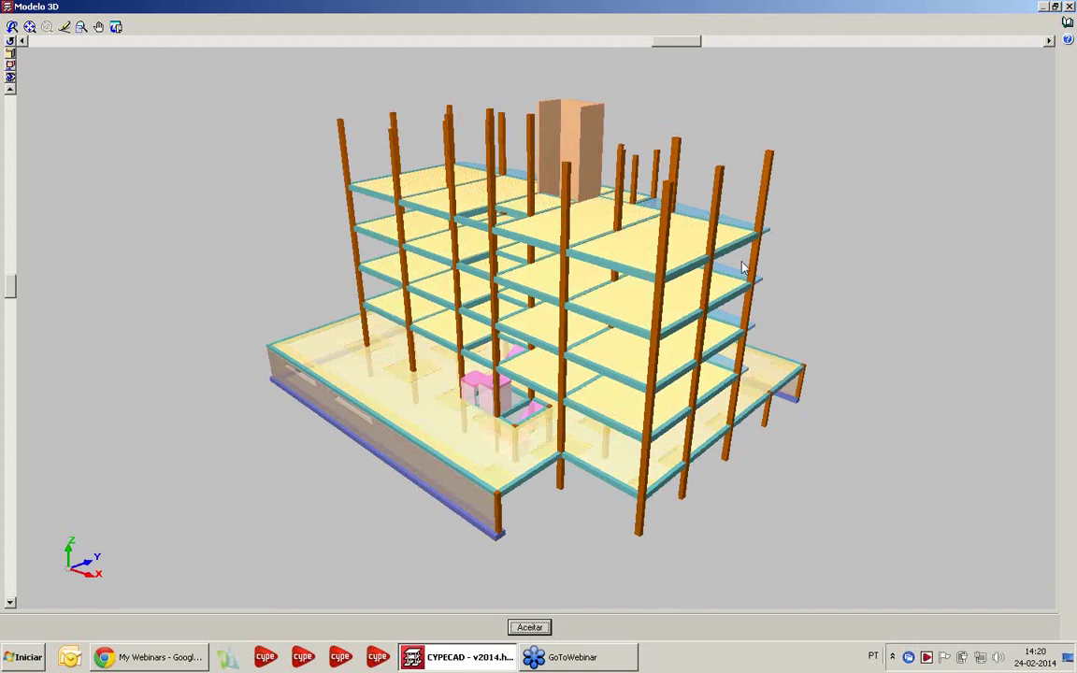
pyautogui.click(1069, 7)
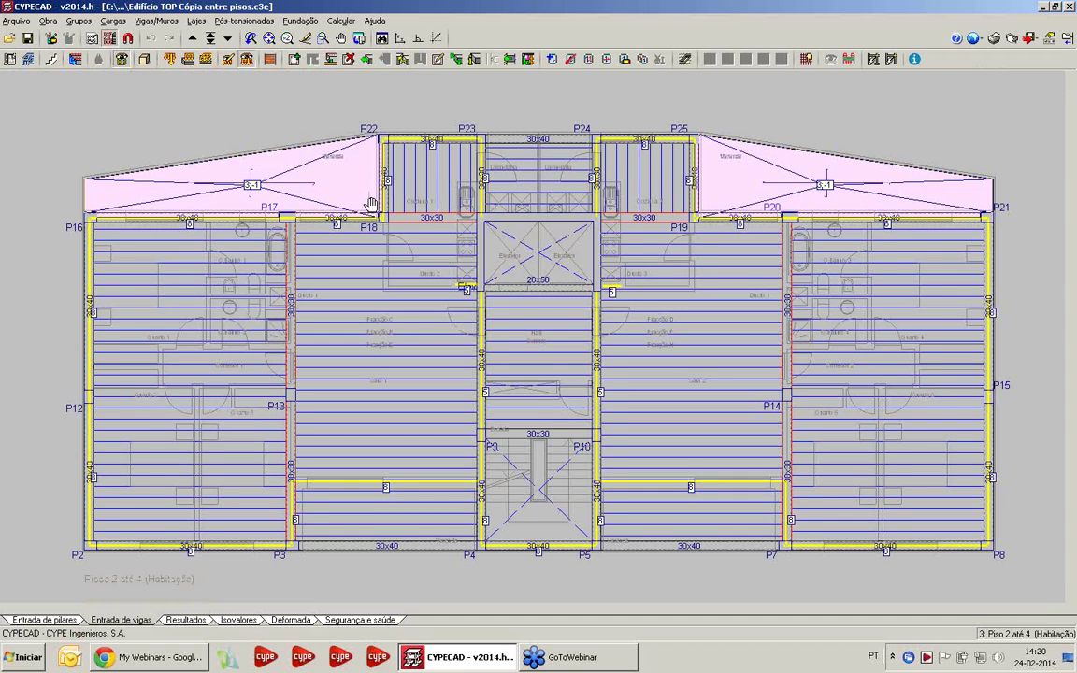
# Step: Open the project Edifício TOP Laje inclinada from the Webinar Cypecad folder
pyautogui.click(30, 22)
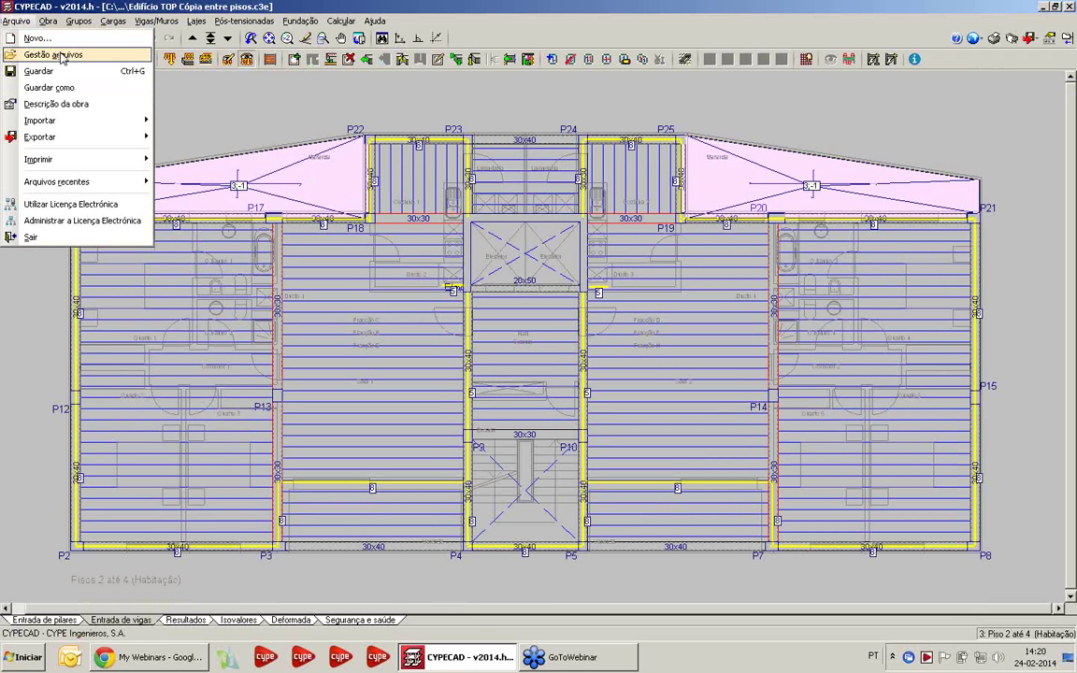
pyautogui.click(56, 54)
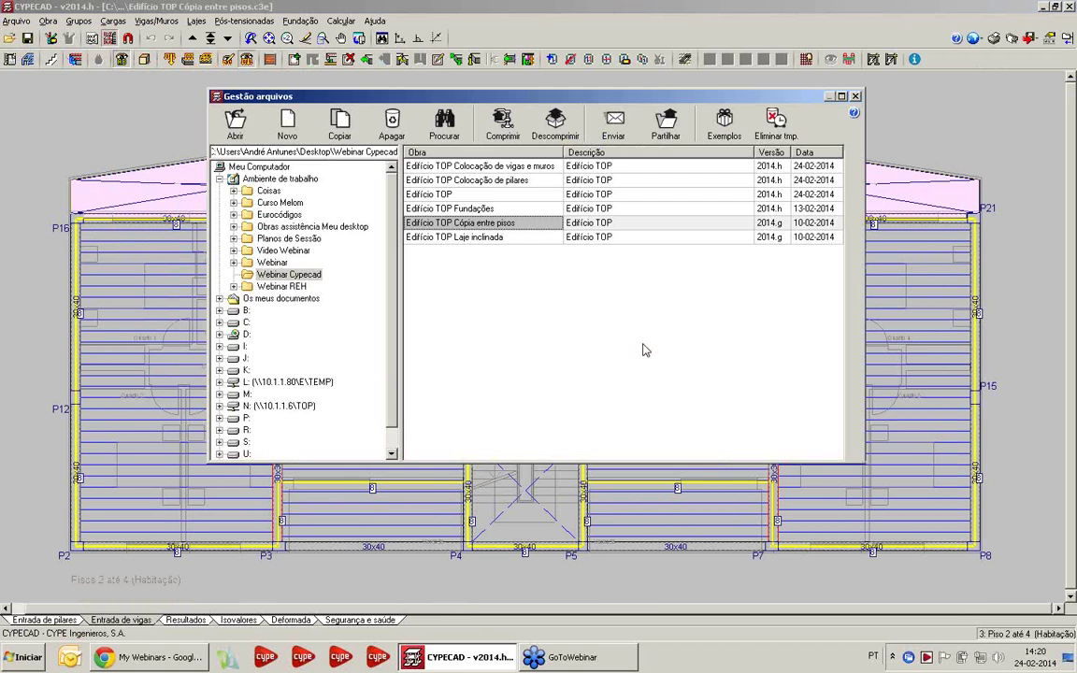
pyautogui.doubleClick(488, 239)
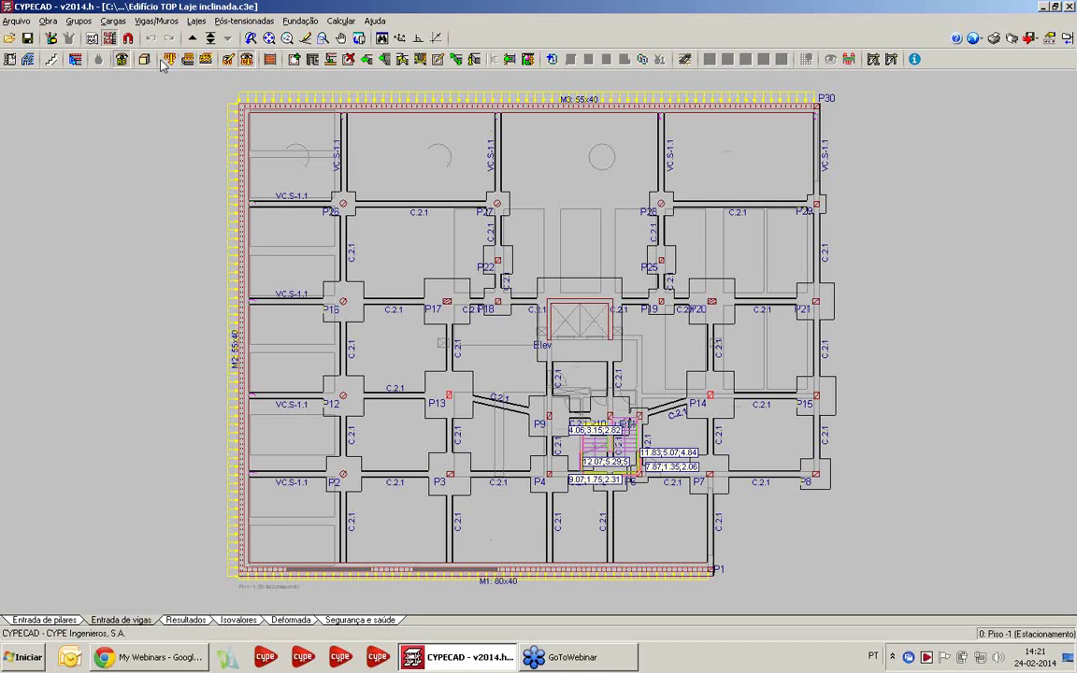
# Step: Examine the sloped roof slabs and their beams up close from different angles in the 3D model, and close the view
pyautogui.click(145, 59)
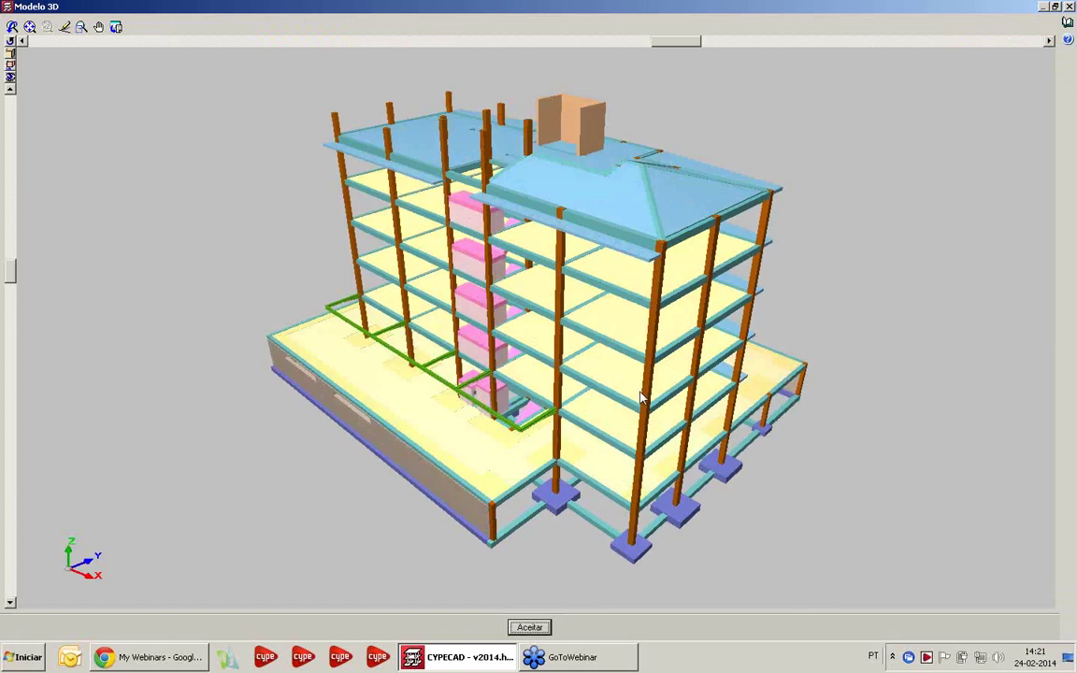
pyautogui.moveTo(615, 378); pyautogui.dragTo(520, 218)
pyautogui.scroll(4, 521, 218)
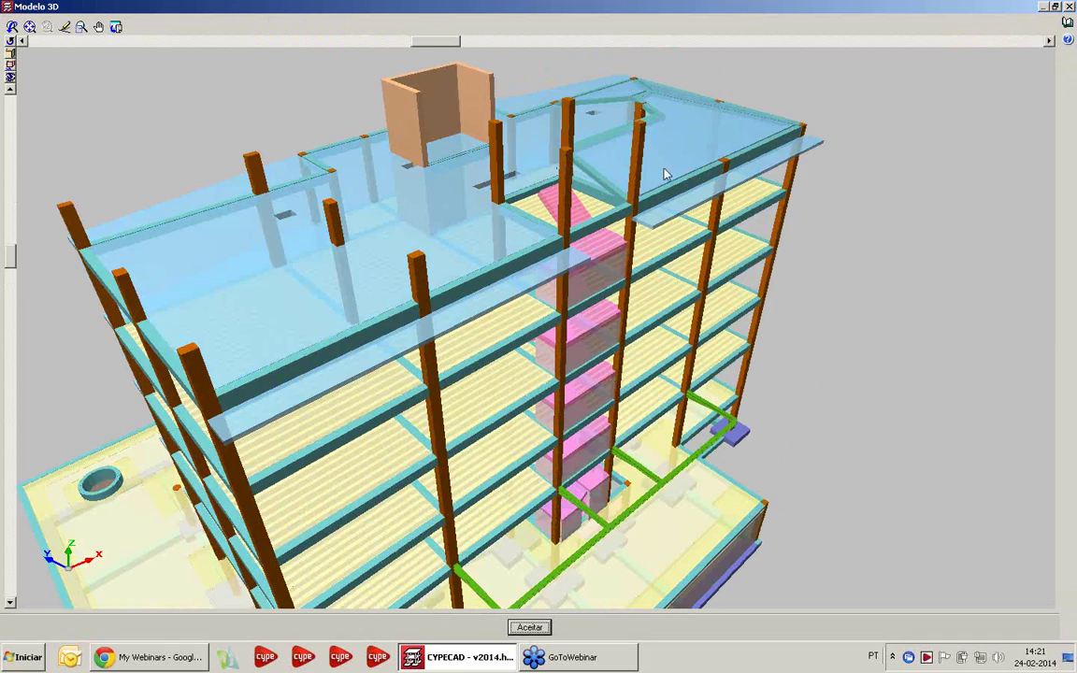
pyautogui.moveTo(665, 174); pyautogui.dragTo(622, 156)
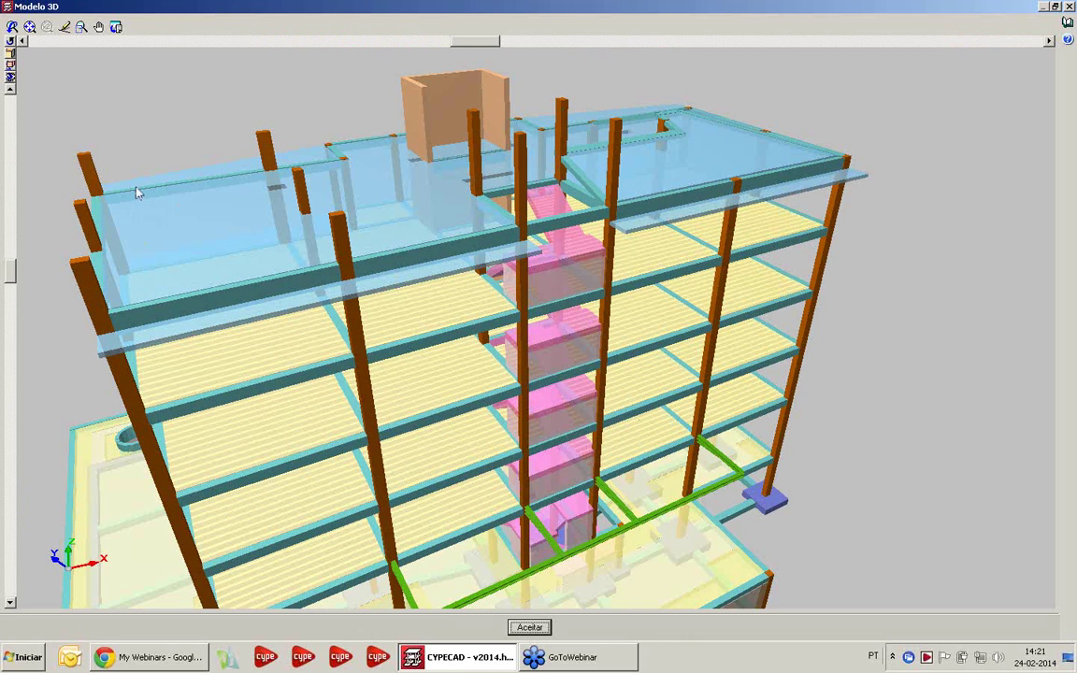
pyautogui.moveTo(638, 181); pyautogui.dragTo(161, 279)
pyautogui.moveTo(299, 274); pyautogui.dragTo(651, 350)
pyautogui.moveTo(687, 257); pyautogui.dragTo(608, 224)
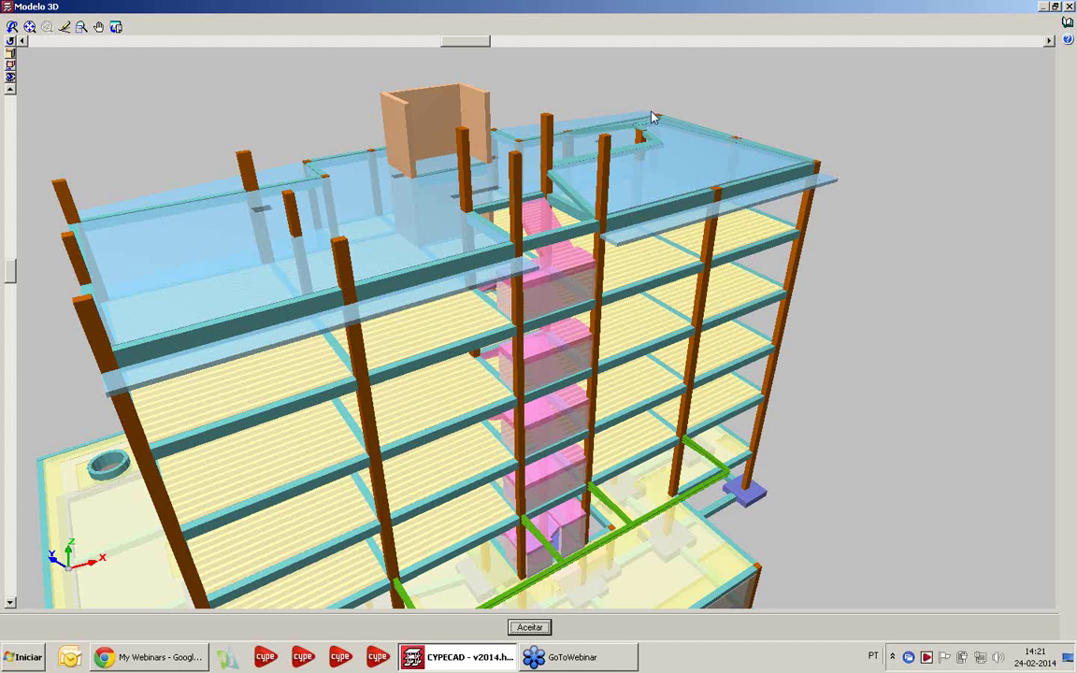
pyautogui.moveTo(589, 150); pyautogui.dragTo(583, 114)
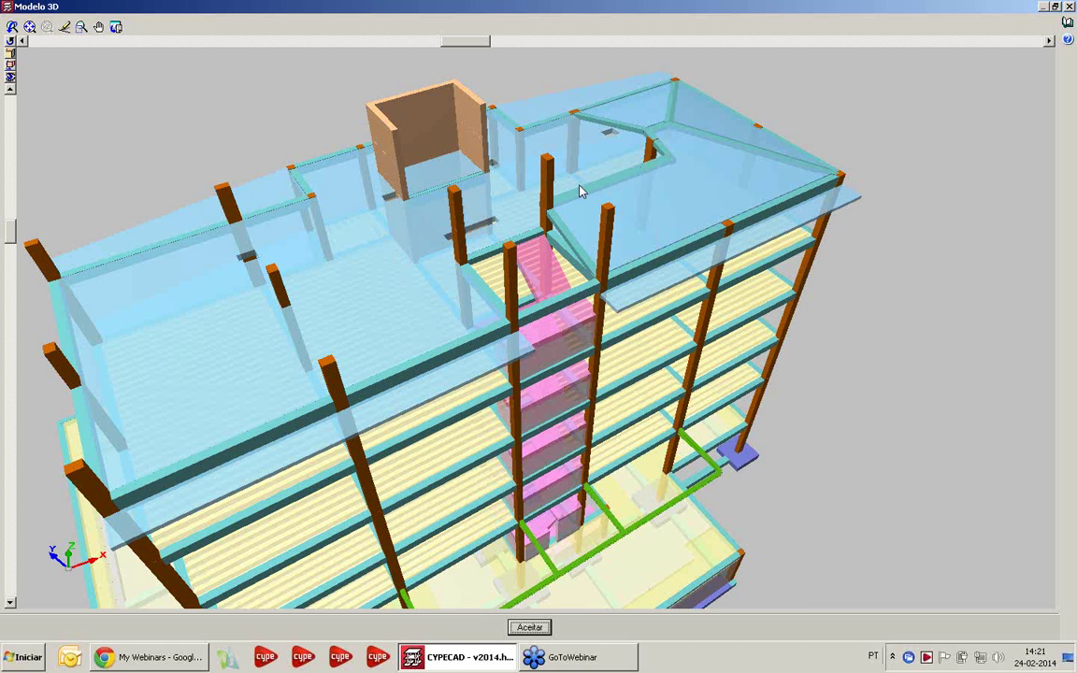
pyautogui.moveTo(673, 185); pyautogui.dragTo(677, 211)
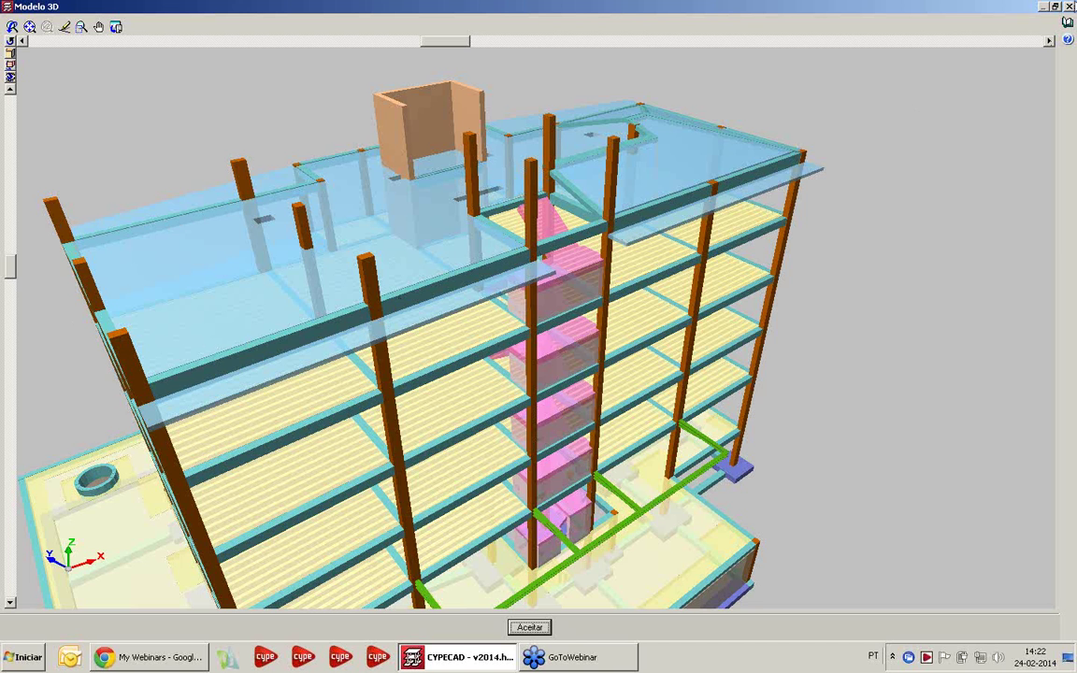
pyautogui.click(1071, 6)
# Step: Go to the Desvão group and hide the loads on its plan
pyautogui.click(211, 38)
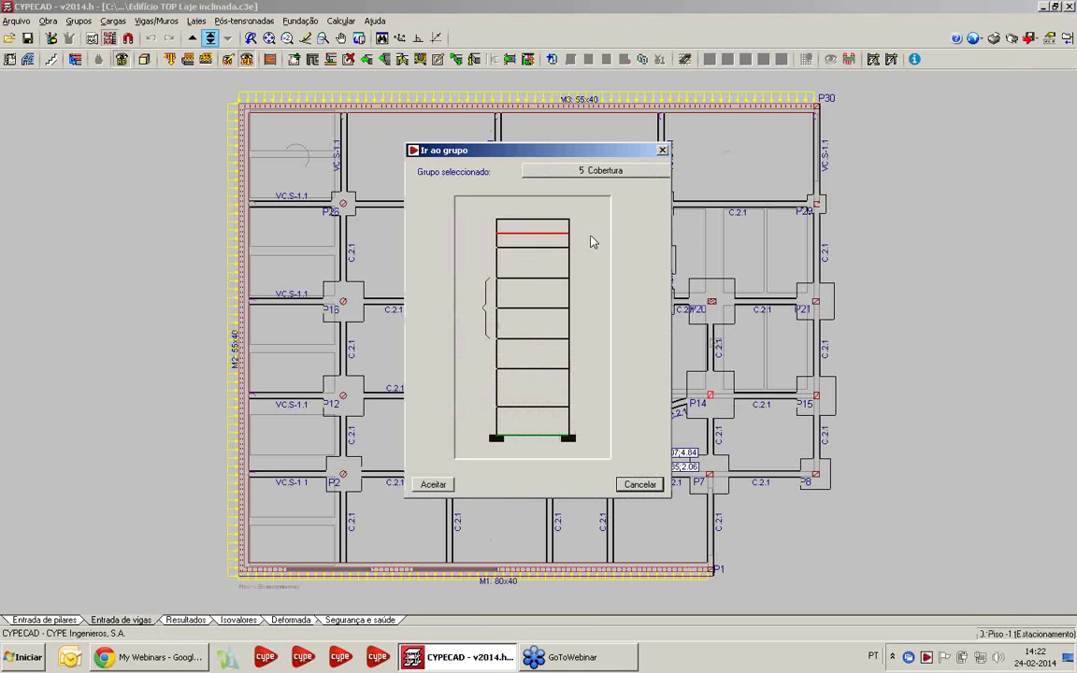
pyautogui.doubleClick(534, 248)
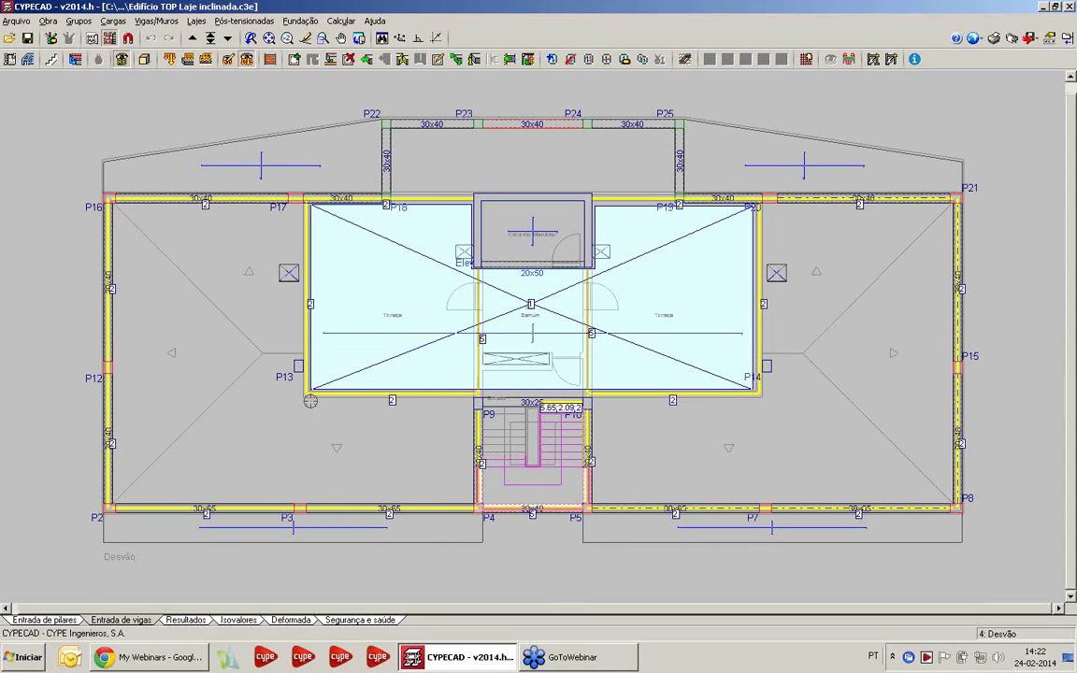
pyautogui.click(247, 61)
pyautogui.moveTo(223, 245); pyautogui.dragTo(277, 238, button='middle')
pyautogui.scroll(-1, 240, 222)
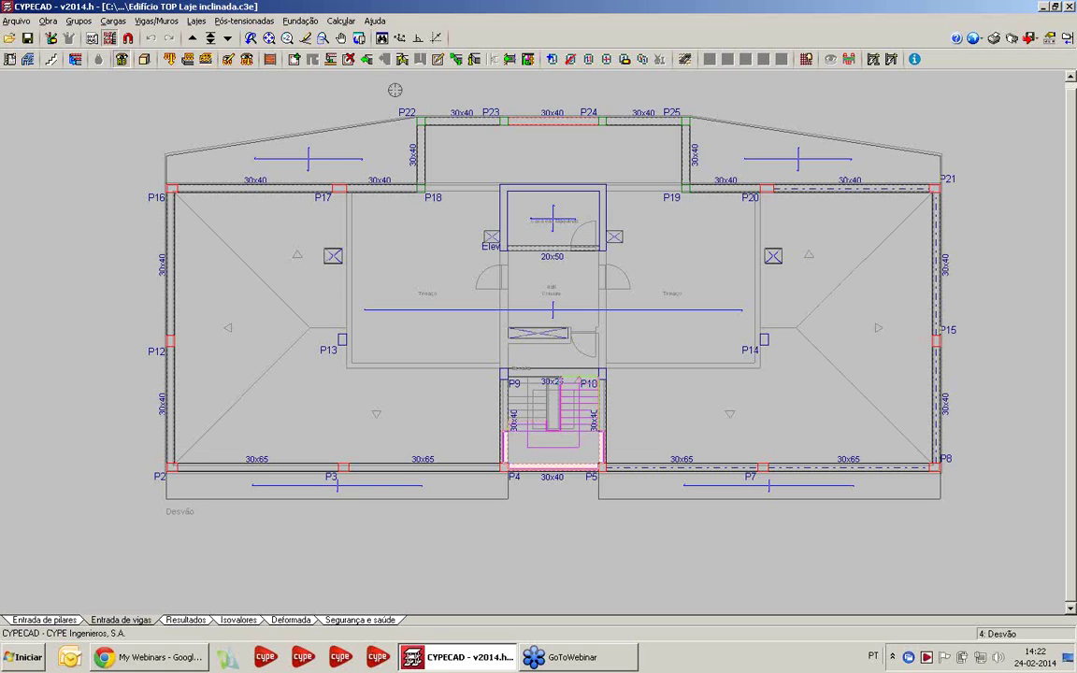
# Step: Make the two 30x65 edge beams P3–P4 and P2–P3 common with the upper group Cobertura
pyautogui.click(177, 20)
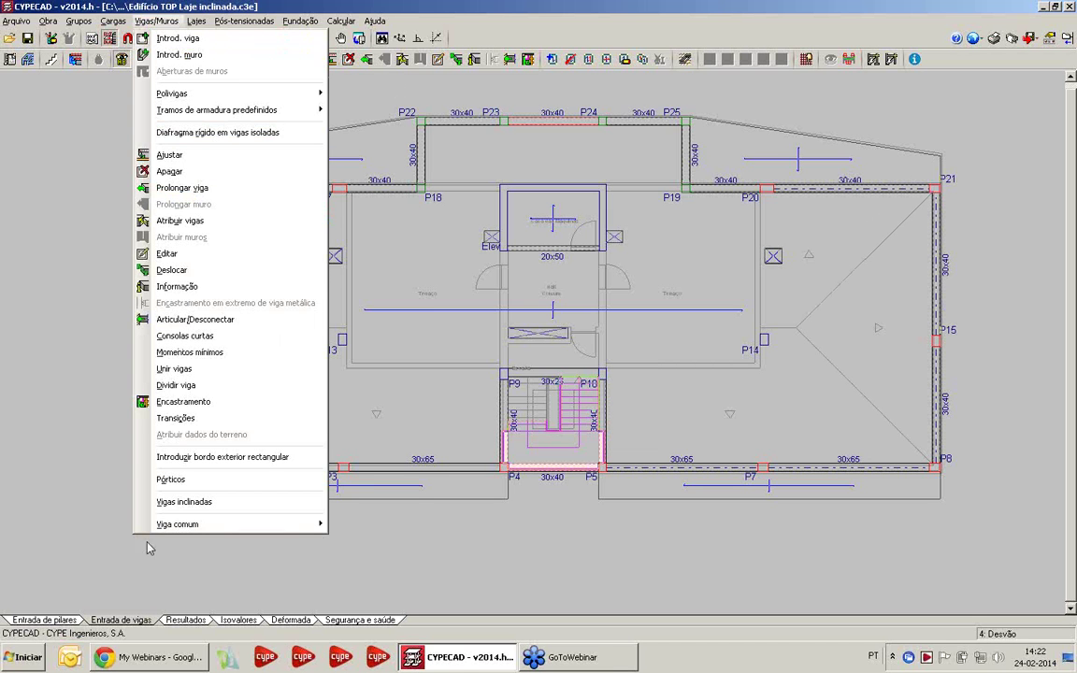
pyautogui.moveTo(141, 523)
pyautogui.click(378, 525)
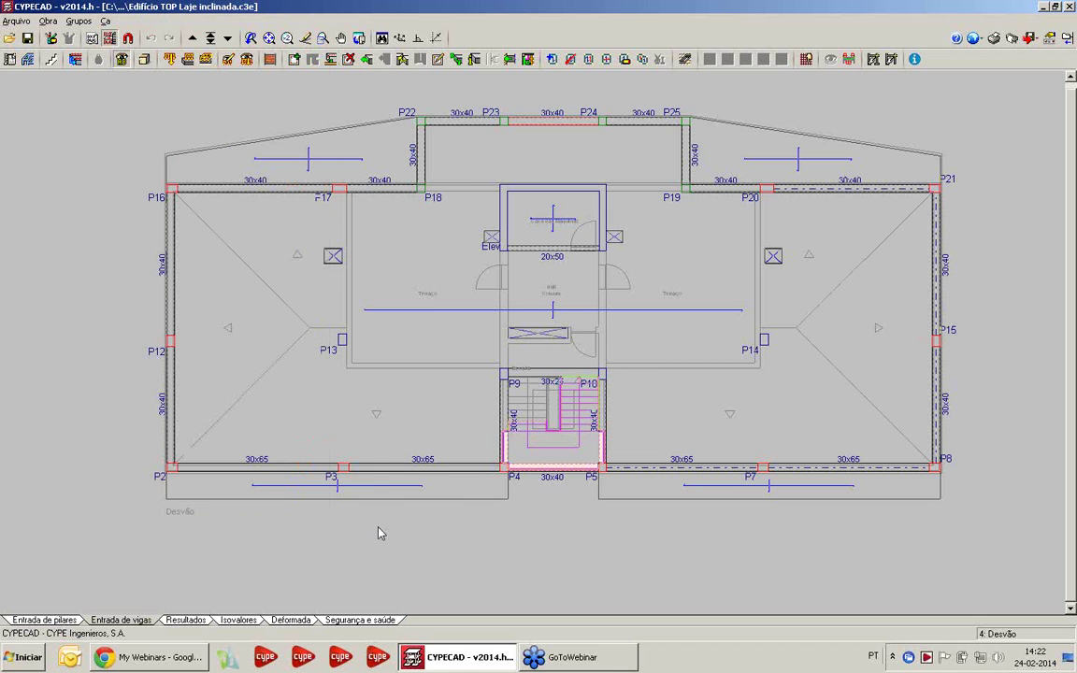
pyautogui.click(424, 468)
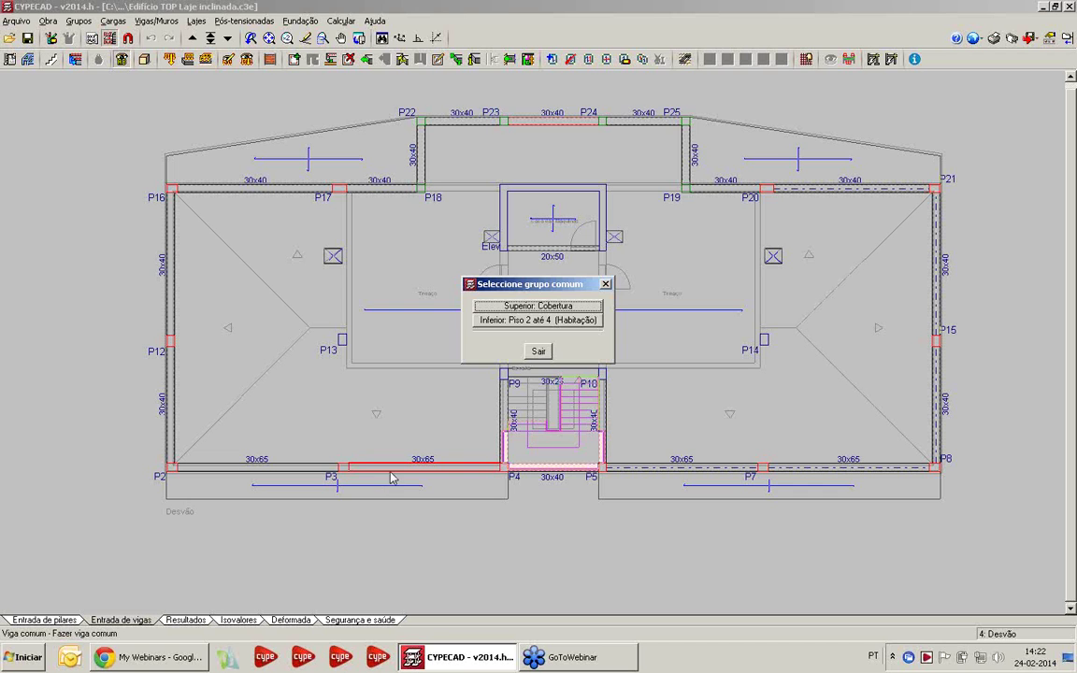
pyautogui.click(504, 305)
pyautogui.click(262, 467)
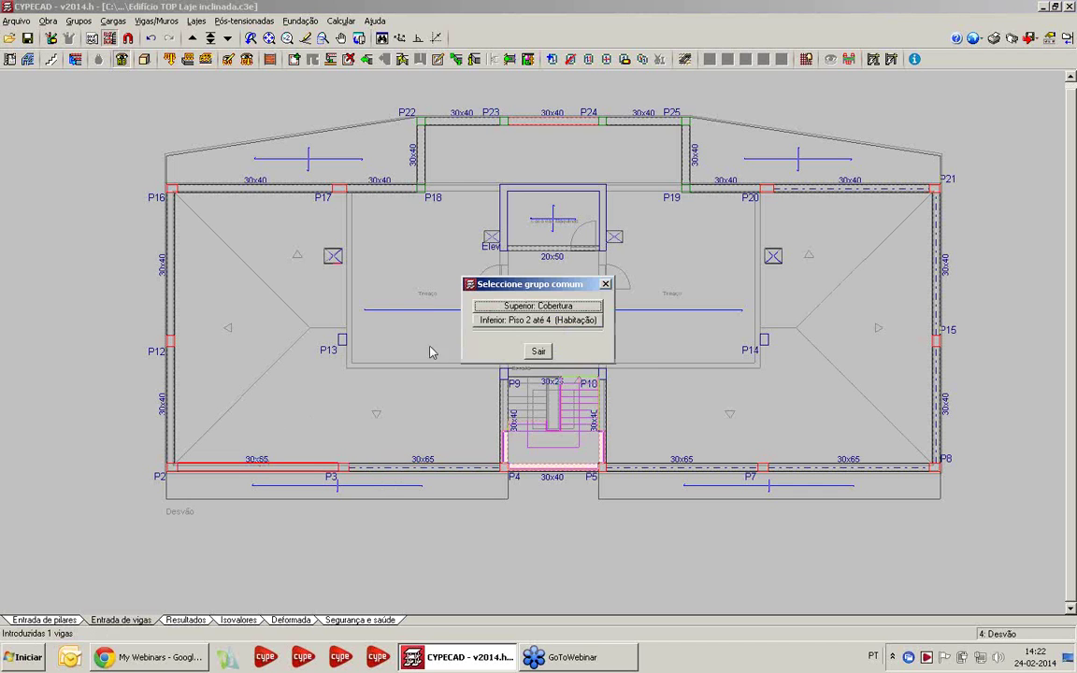
pyautogui.click(547, 320)
# Step: Make the 30x40 edge beams P2–P12, P12–P16 and P16–P17 common with the upper group Cobertura
pyautogui.click(167, 355)
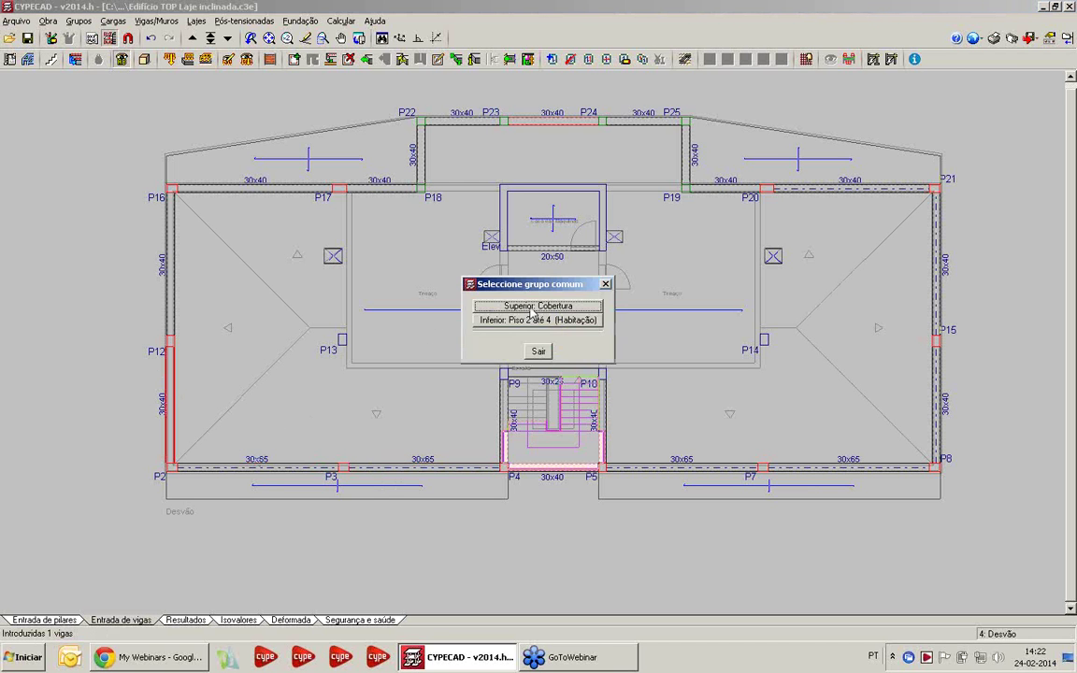
pyautogui.click(505, 301)
pyautogui.click(157, 234)
pyautogui.click(505, 303)
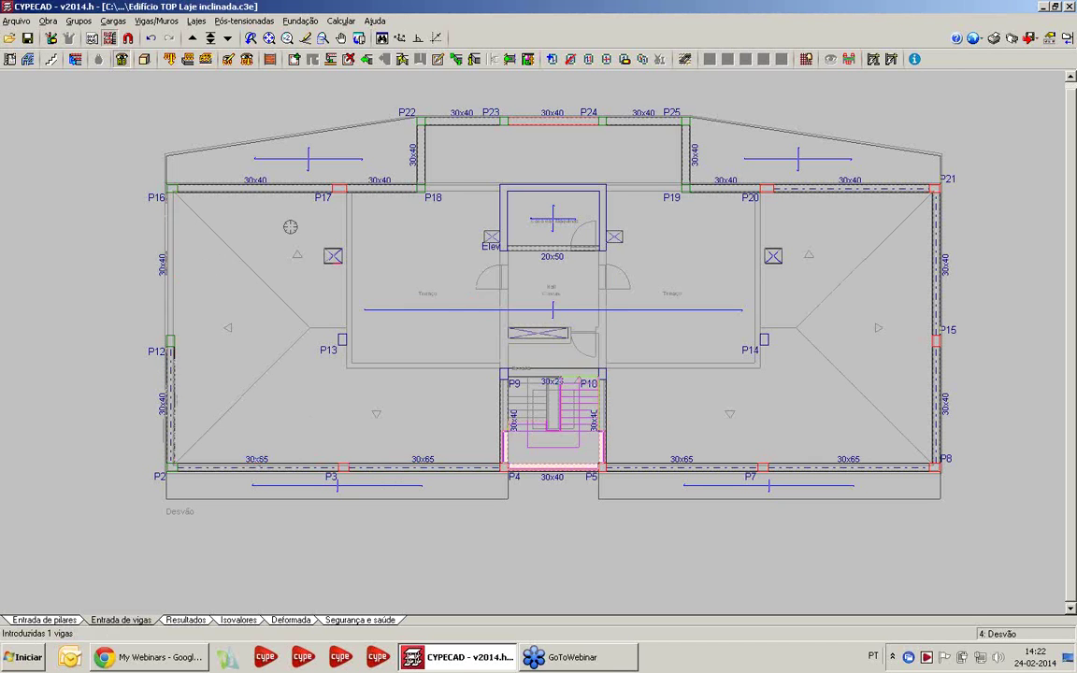
pyautogui.click(229, 171)
pyautogui.click(532, 301)
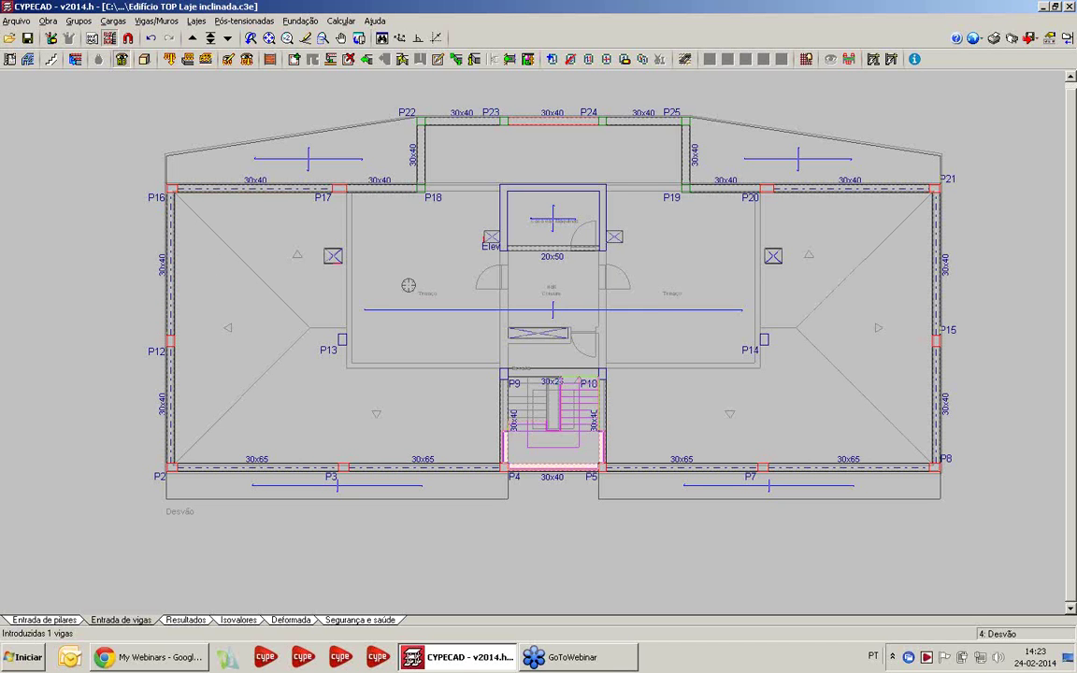
# Step: Go up to the Cobertura group and set the current beam to a flush type 0.30 m wide
pyautogui.click(192, 39)
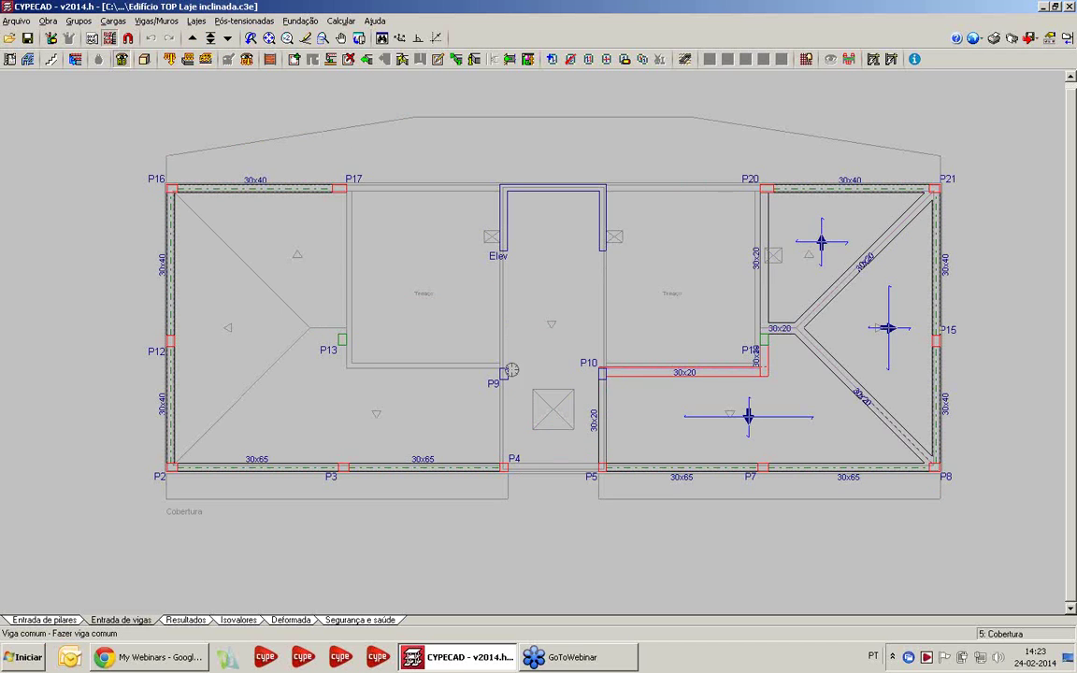
pyautogui.scroll(1, 387, 353)
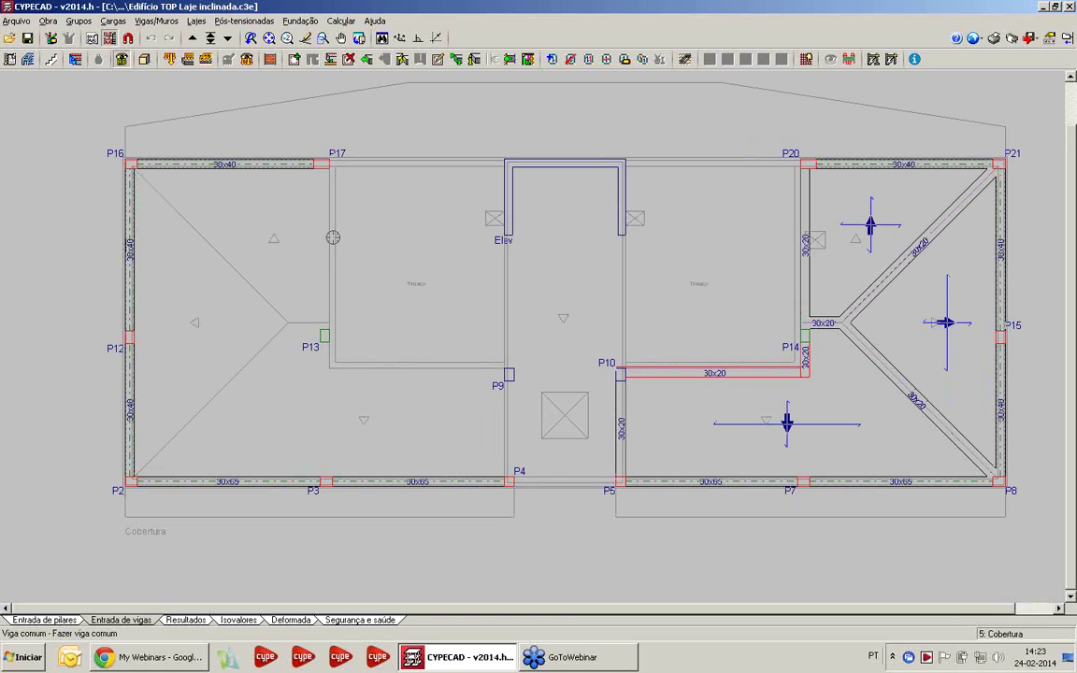
pyautogui.click(294, 58)
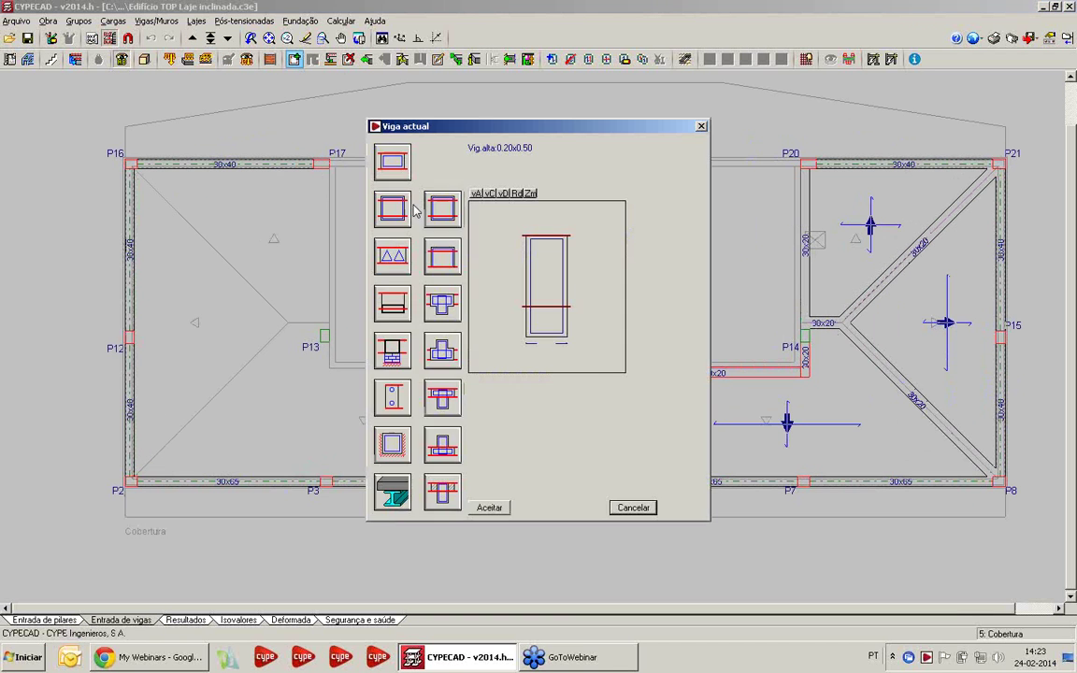
pyautogui.click(395, 209)
pyautogui.click(392, 162)
pyautogui.click(549, 338)
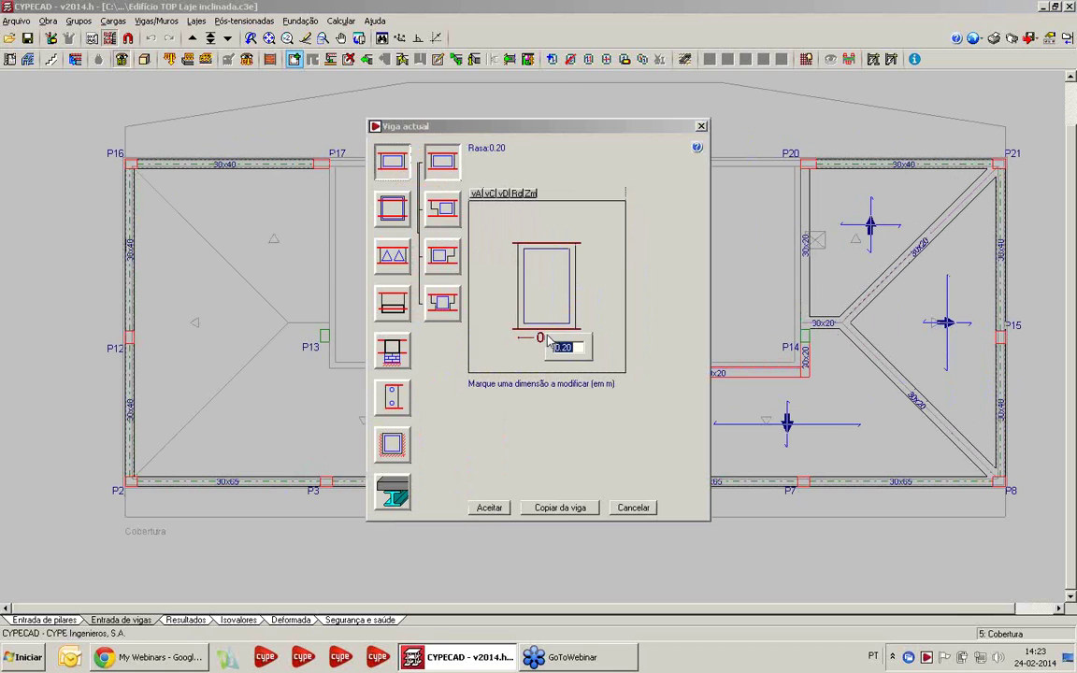
pyautogui.write('0.3')
pyautogui.press('Return')
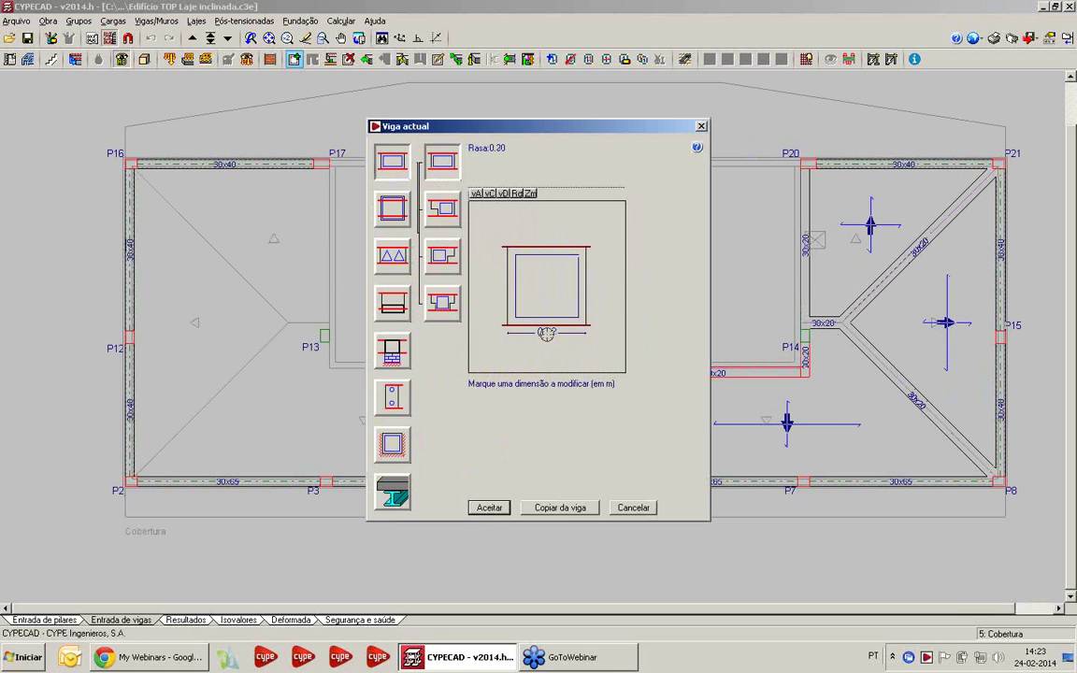
pyautogui.click(546, 334)
pyautogui.press('Return')
pyautogui.click(489, 507)
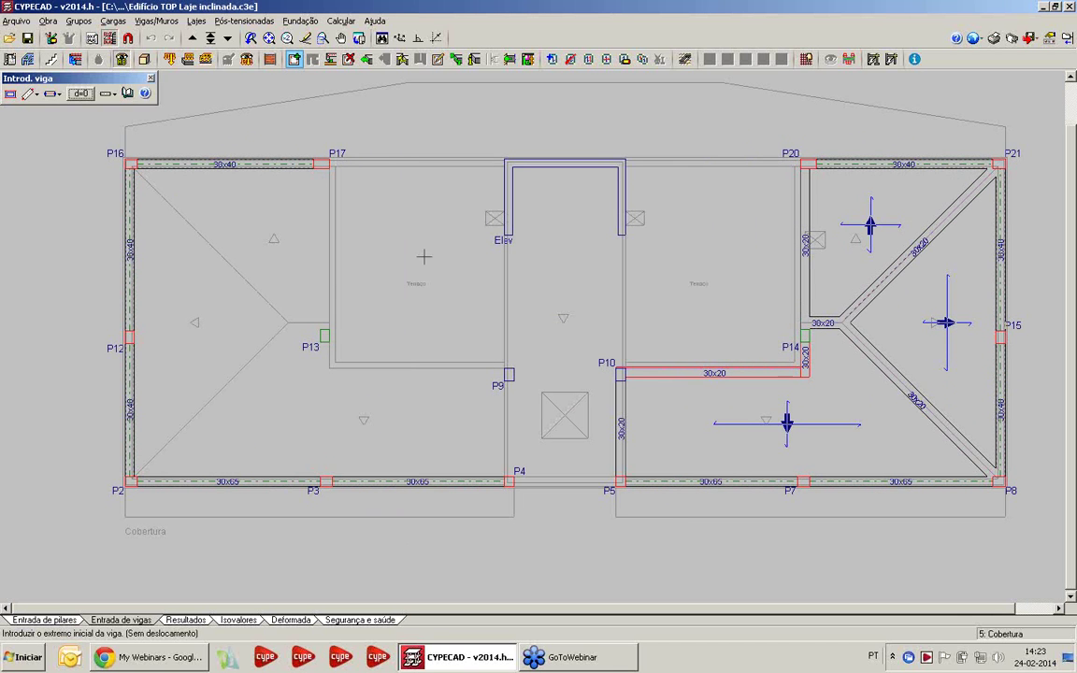
# Step: Draw flush roof beams along the line P13–P17, from P9 across the line below P13, and from P9 past P4
pyautogui.click(324, 336)
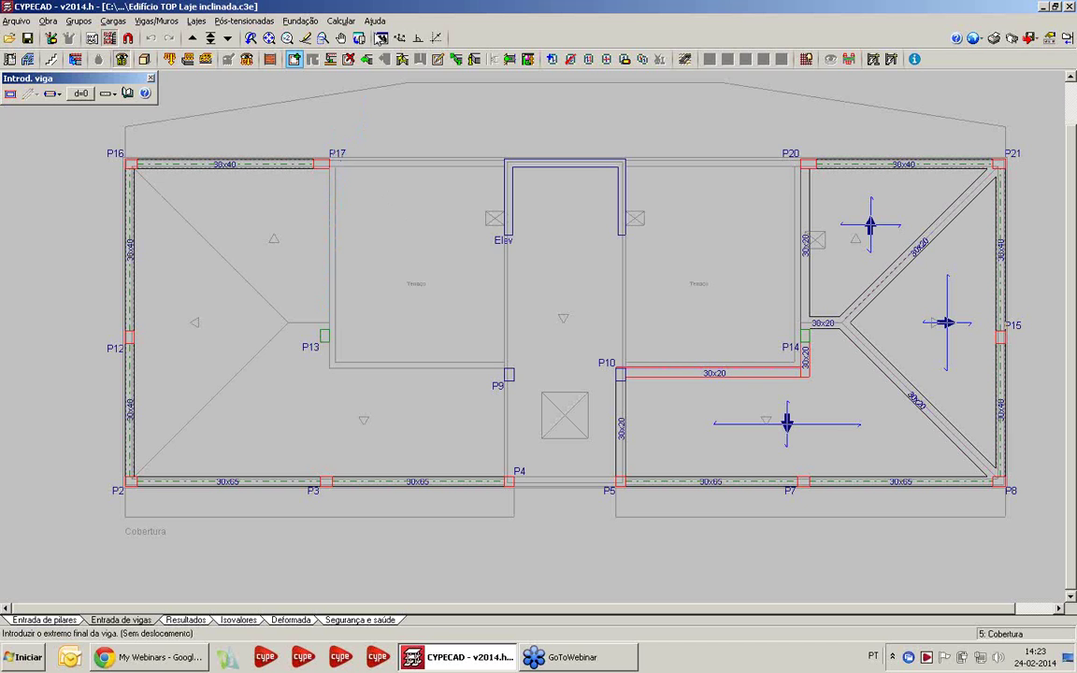
pyautogui.click(326, 112)
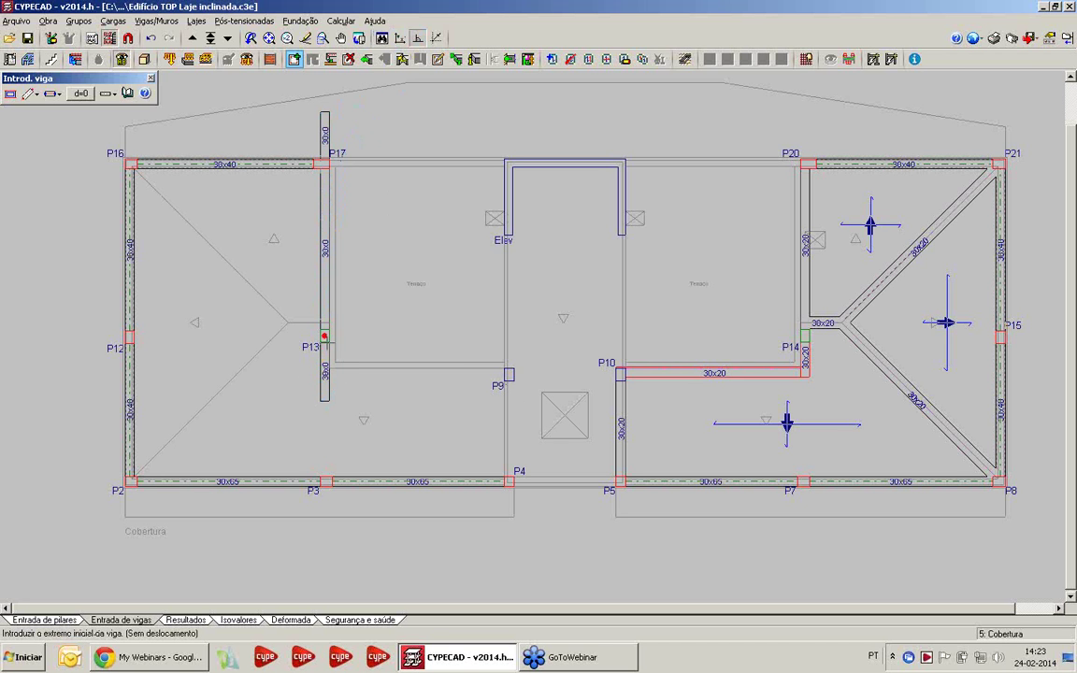
pyautogui.click(509, 373)
pyautogui.click(265, 374)
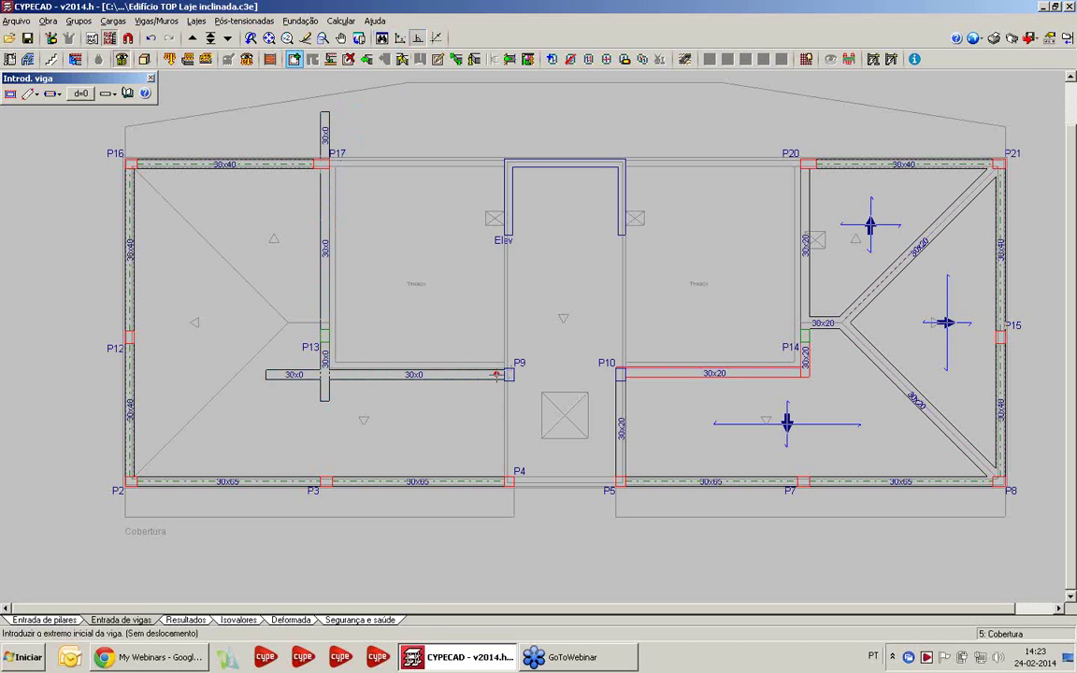
pyautogui.click(509, 372)
pyautogui.click(509, 539)
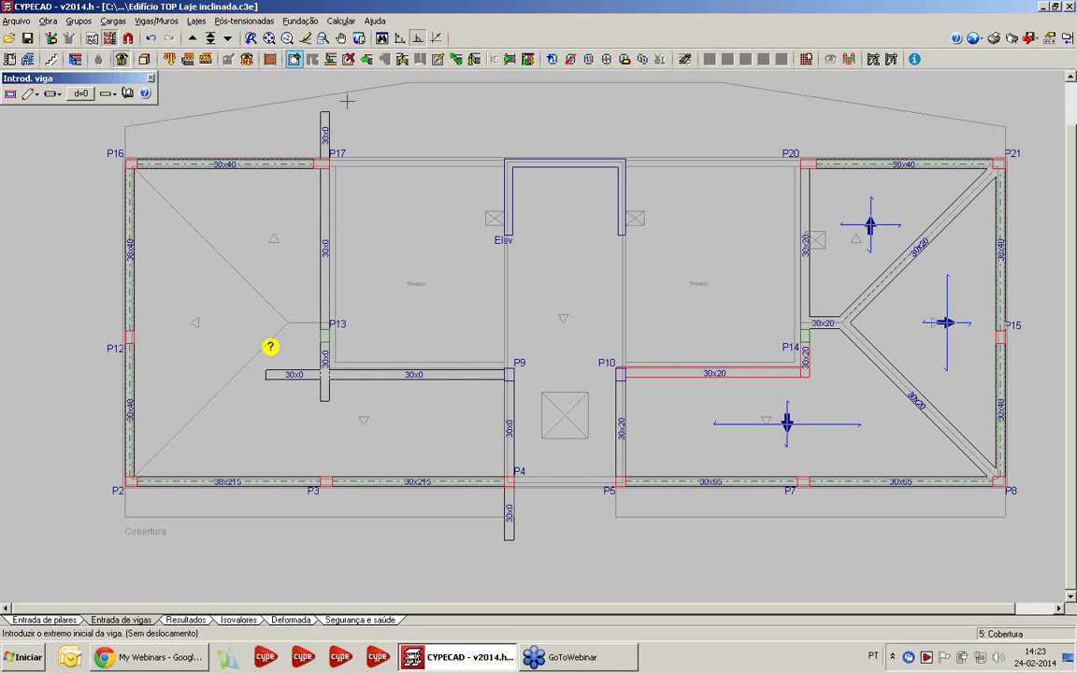
# Step: Delete the overhanging beam ends beyond P17, below P4 and past the corner below P13
pyautogui.click(346, 61)
pyautogui.click(290, 372)
pyautogui.click(325, 396)
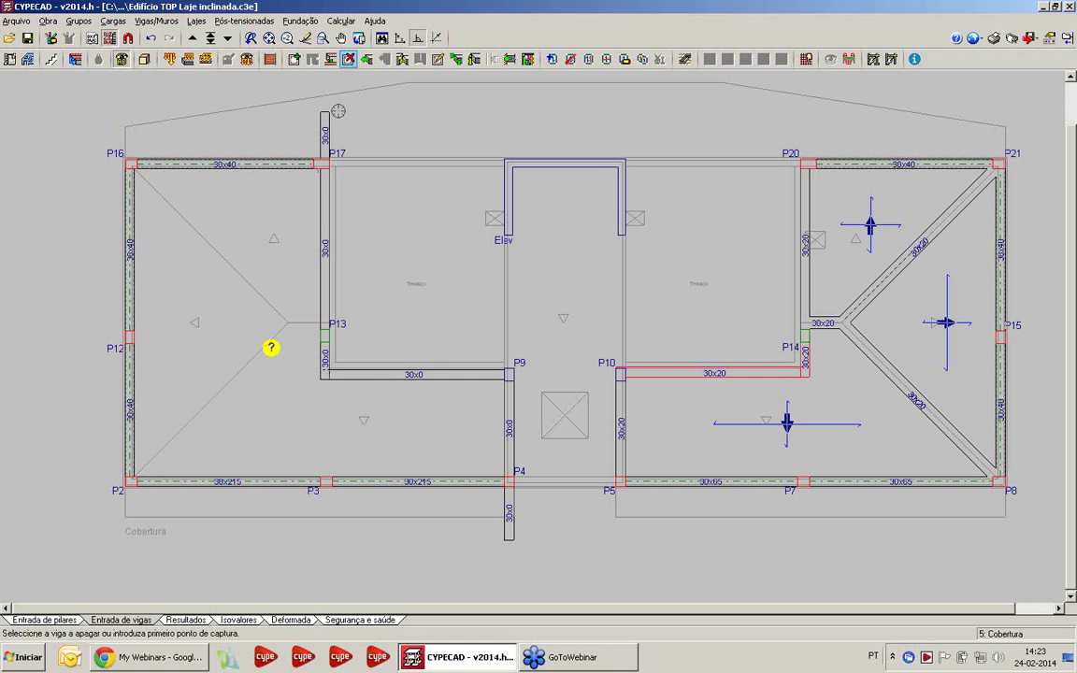
pyautogui.click(326, 129)
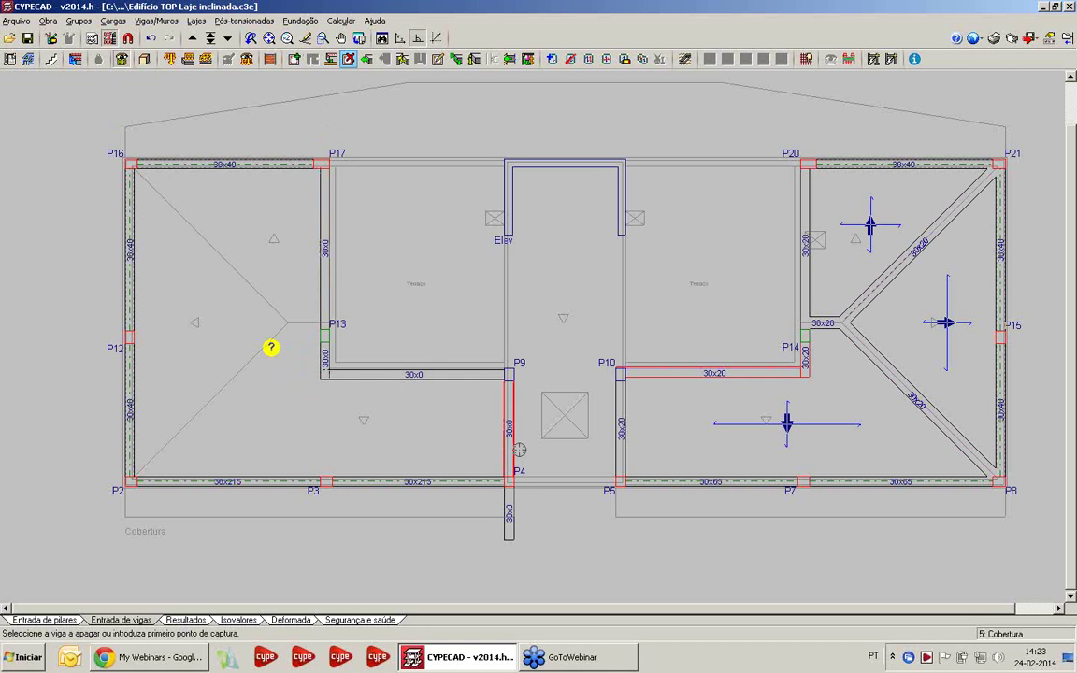
pyautogui.click(514, 525)
pyautogui.scroll(-2, 355, 411)
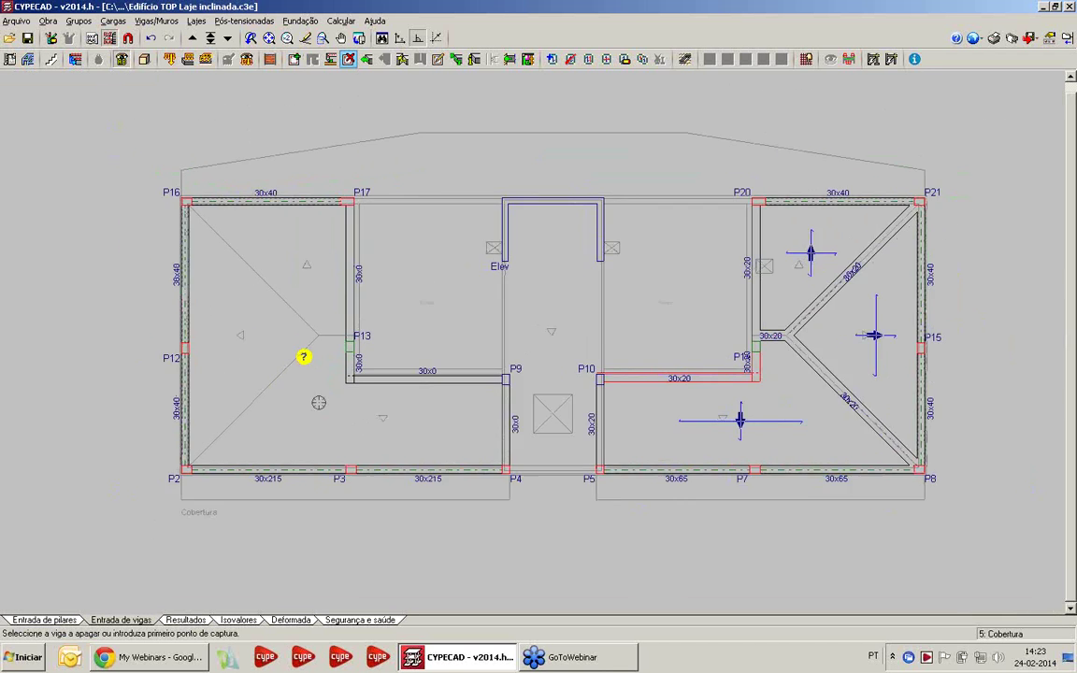
pyautogui.scroll(1, 303, 357)
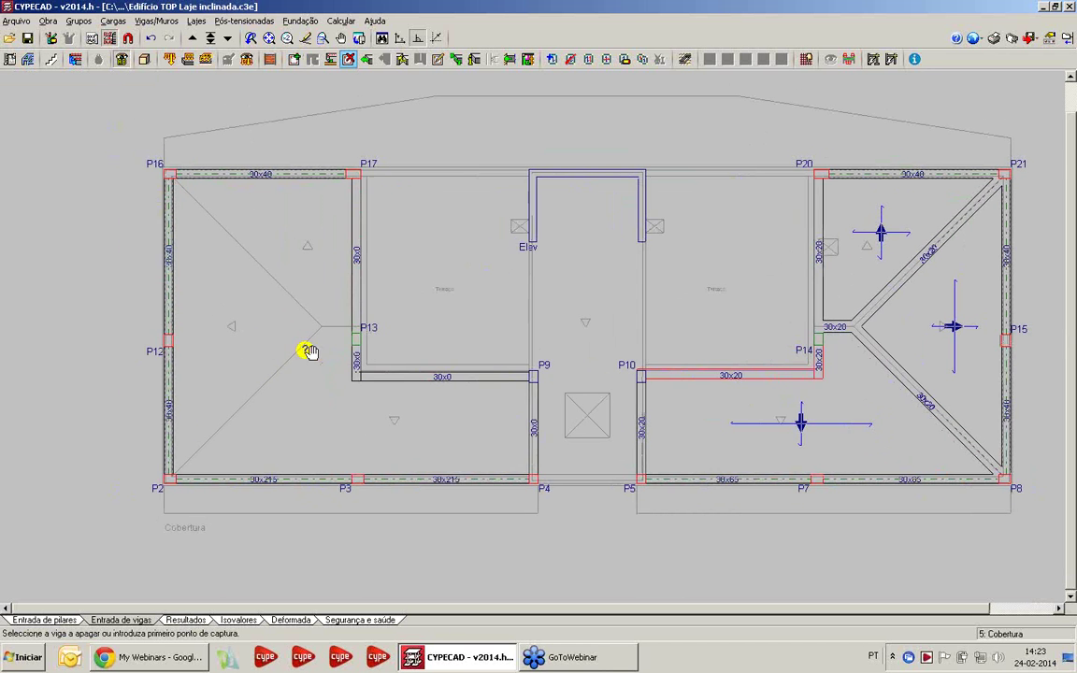
pyautogui.scroll(1, 310, 351)
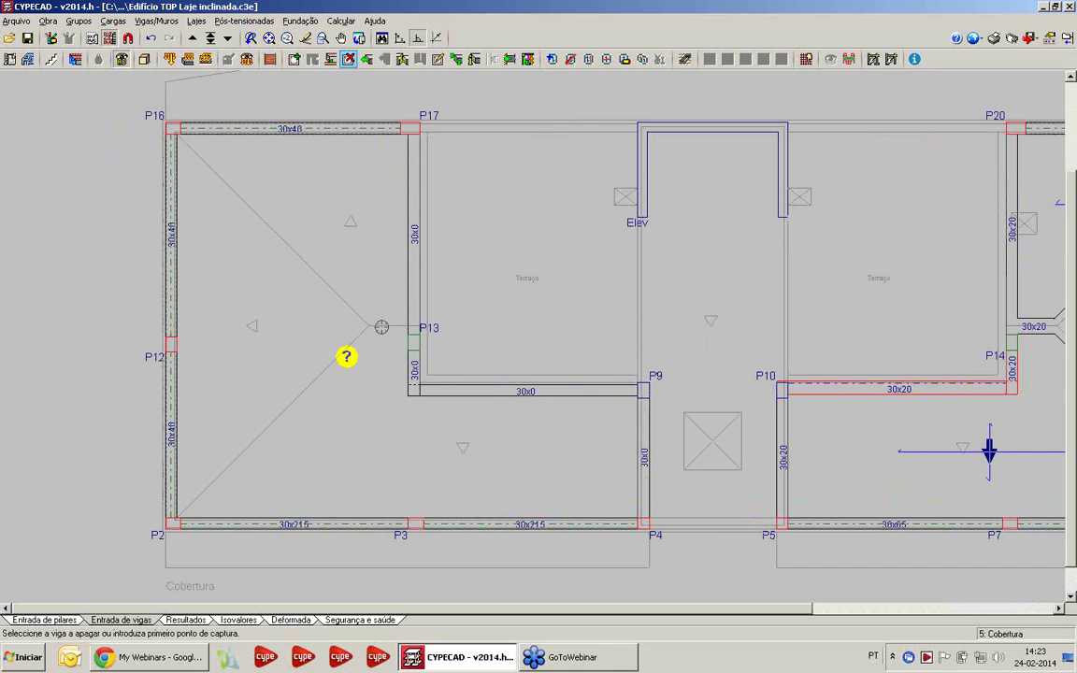
# Step: Insert flush beams along the two hip lines from P16 and P2 and the ridge line to P13 by capturing the template lines
pyautogui.click(297, 59)
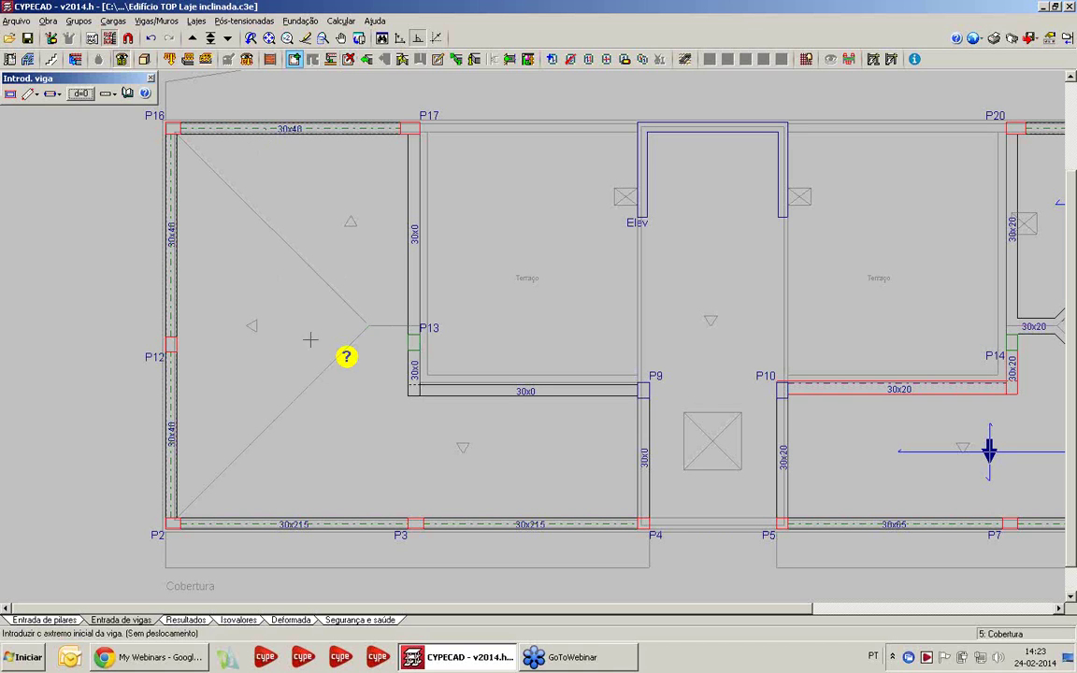
pyautogui.click(35, 94)
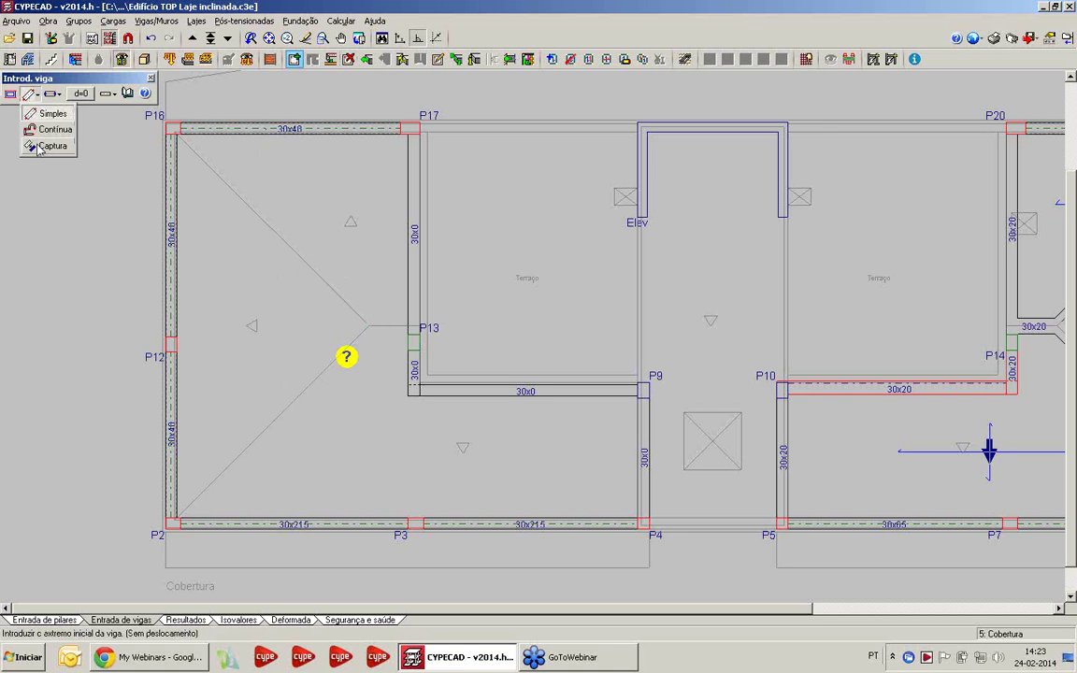
pyautogui.click(38, 134)
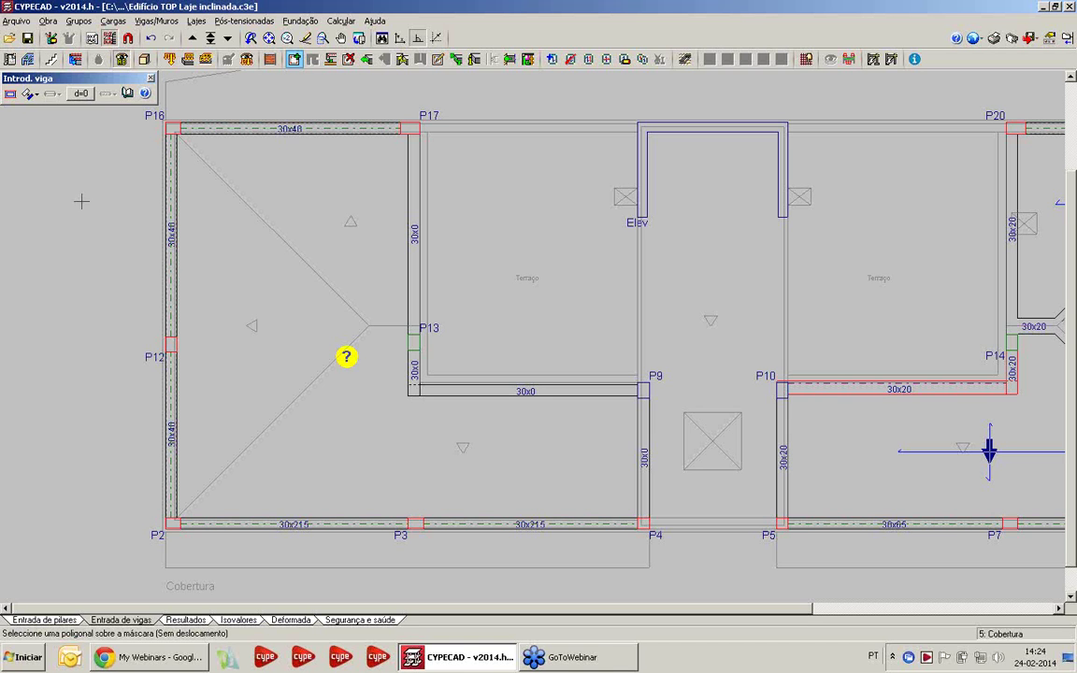
pyautogui.click(32, 93)
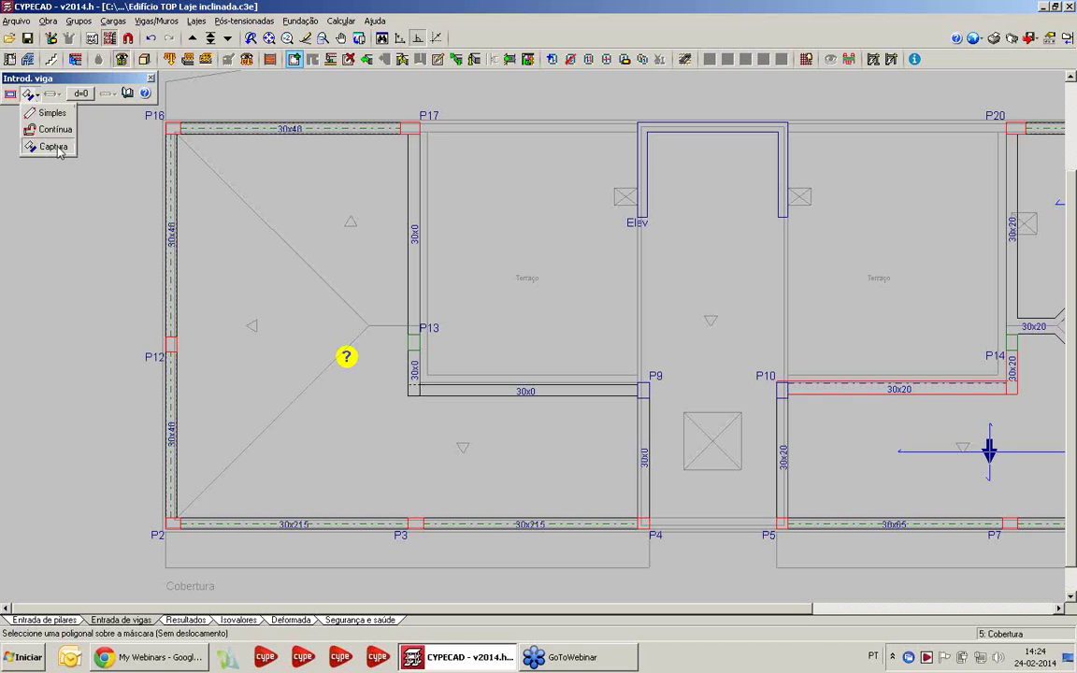
pyautogui.click(54, 147)
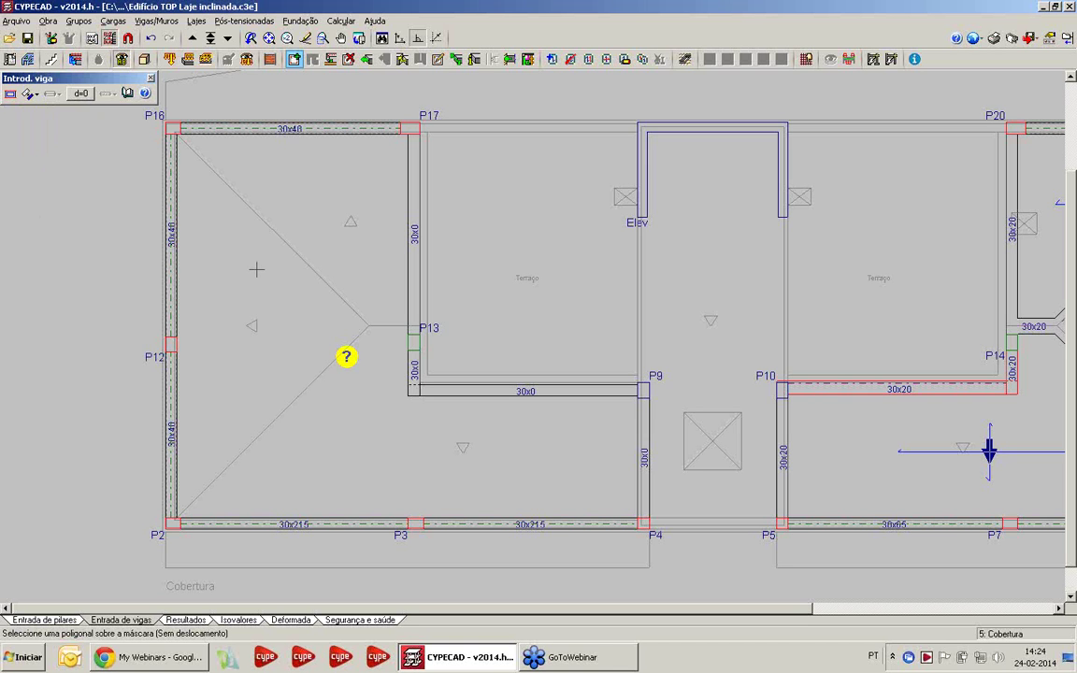
pyautogui.click(289, 246)
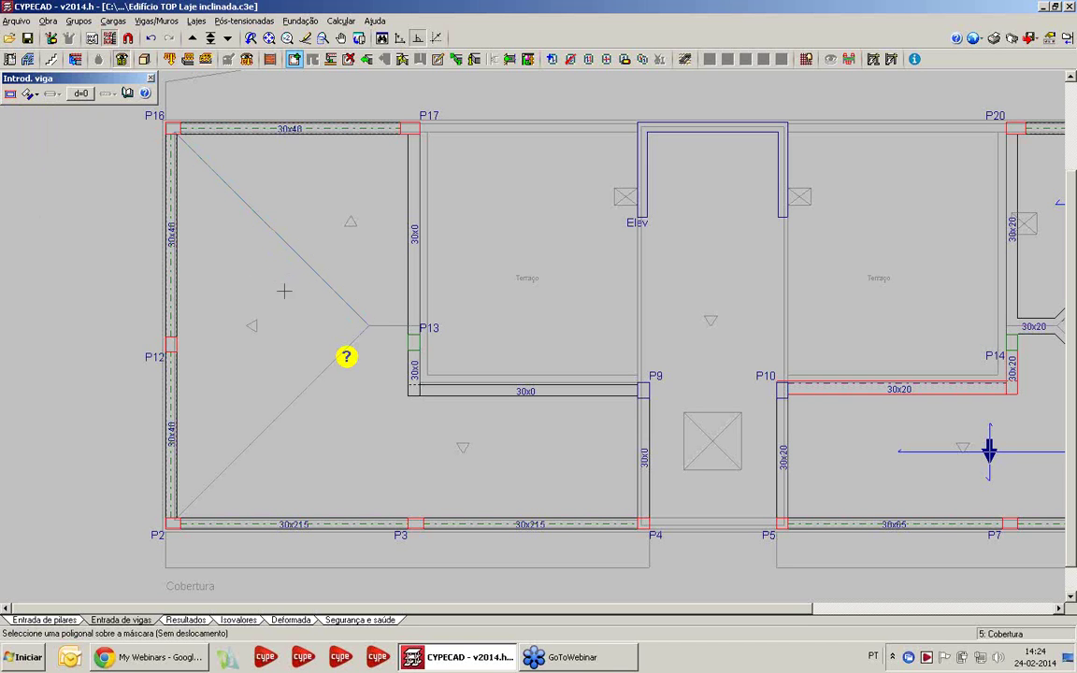
pyautogui.click(318, 377)
pyautogui.click(394, 326)
pyautogui.click(393, 326)
pyautogui.click(339, 301)
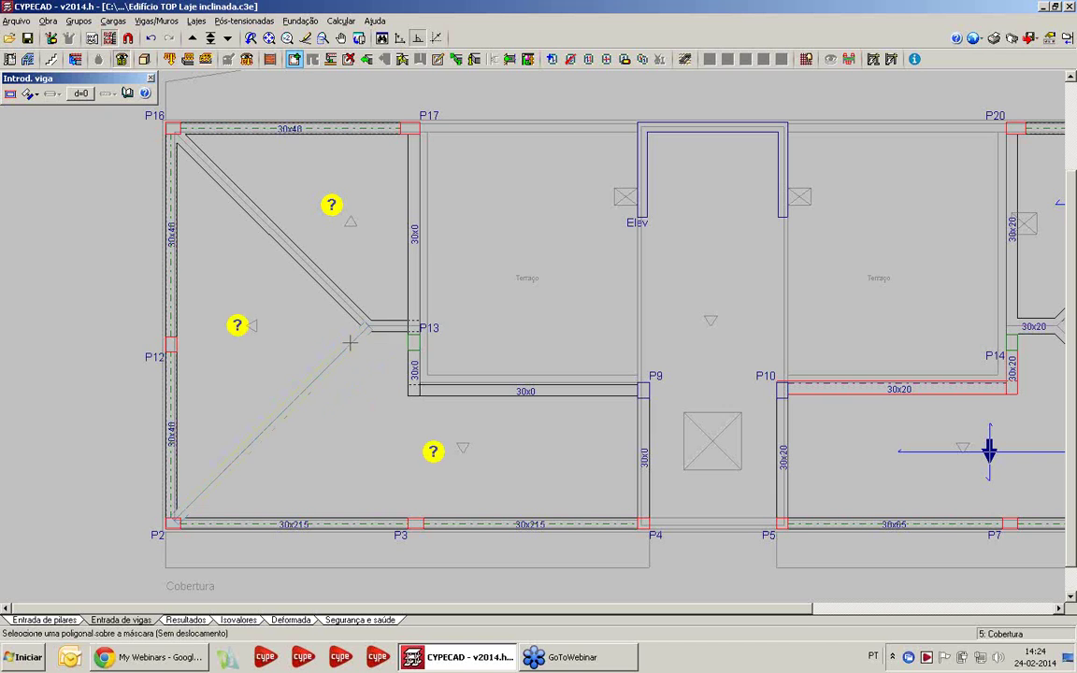
pyautogui.click(350, 343)
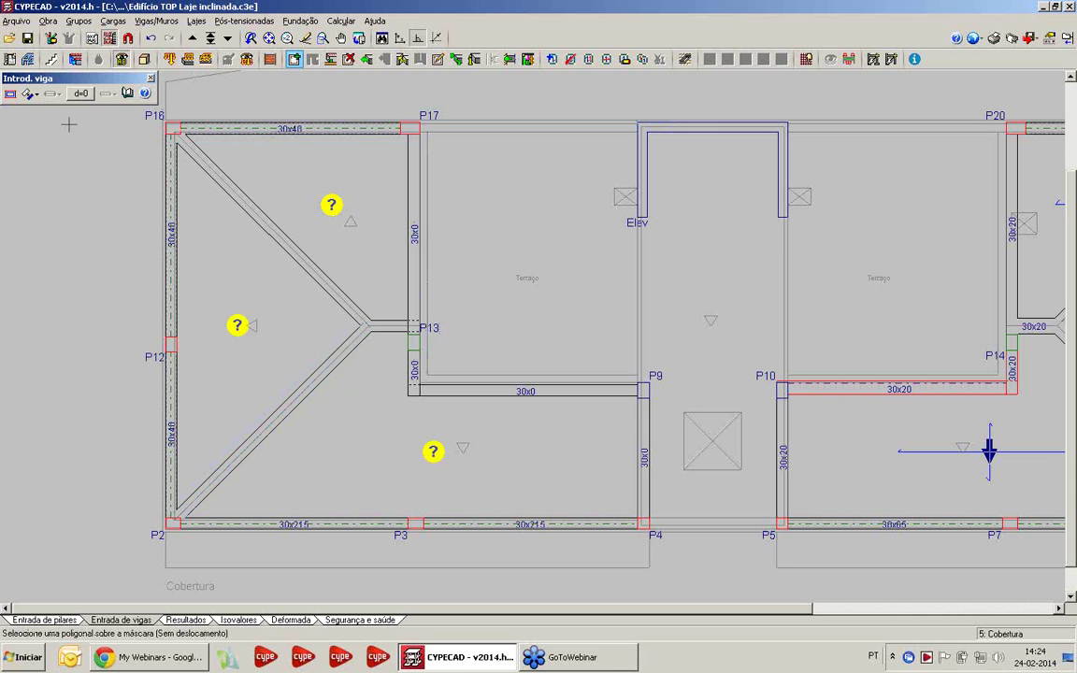
pyautogui.click(31, 93)
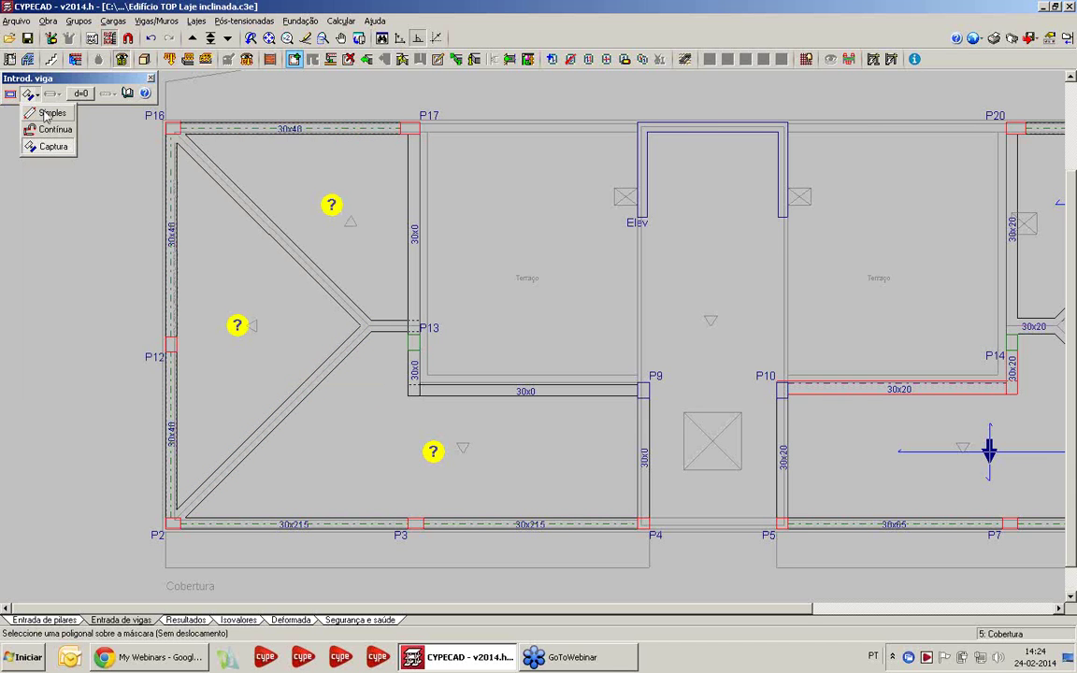
pyautogui.click(46, 114)
pyautogui.scroll(-1, 471, 269)
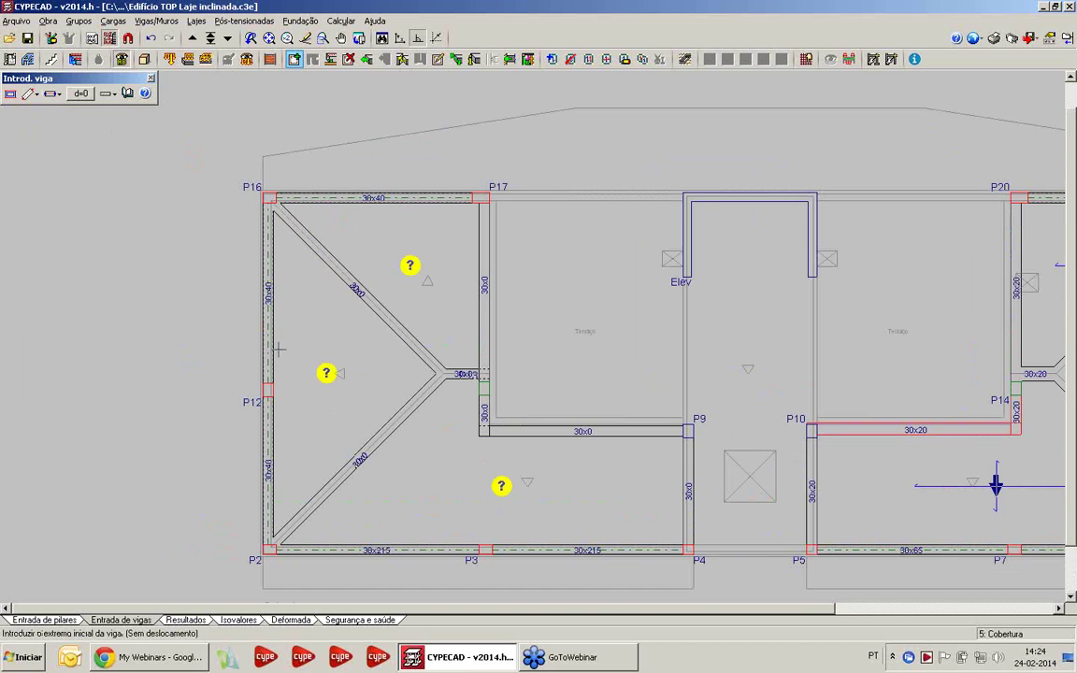
pyautogui.scroll(-1, 277, 349)
pyautogui.scroll(1, 460, 479)
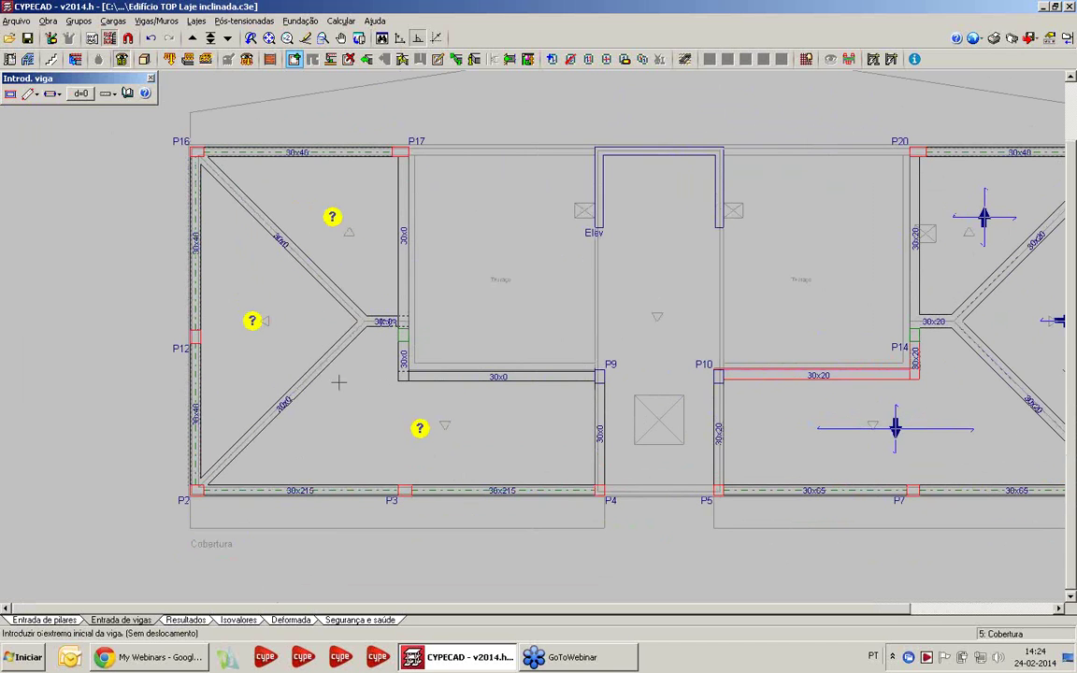
# Step: Insert 20 cm solid slabs in the three roof panels between P2, P16, P17, P13, P9 and P4, with reinforcement parallel to a beam
pyautogui.click(552, 59)
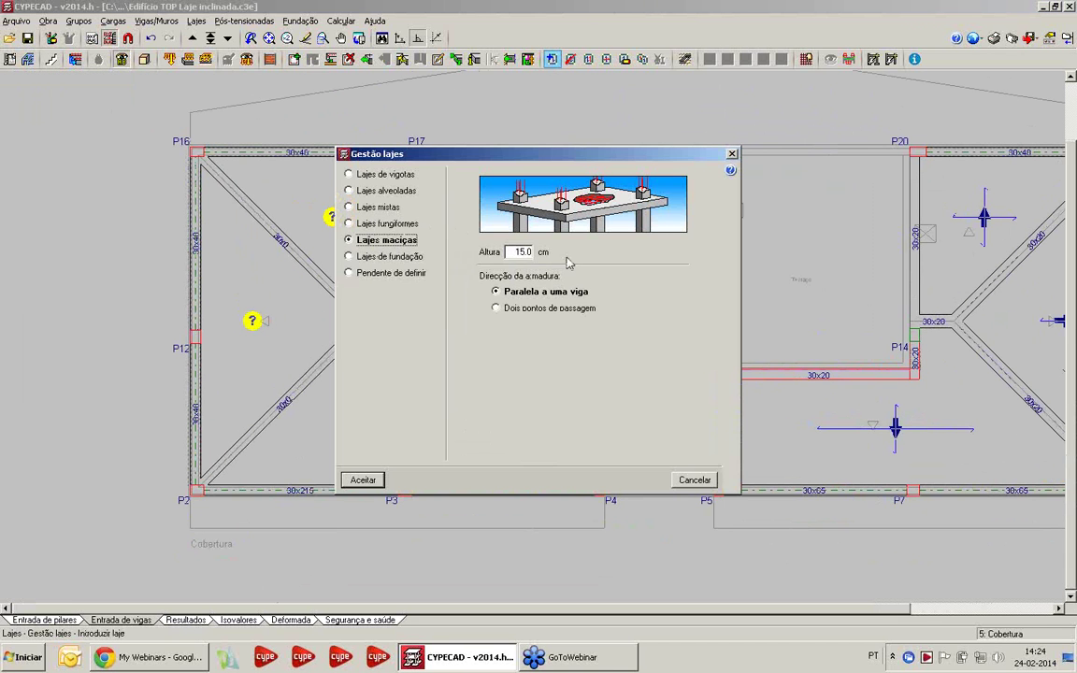
pyautogui.click(523, 254)
pyautogui.doubleClick(513, 250)
pyautogui.write('20')
pyautogui.click(360, 480)
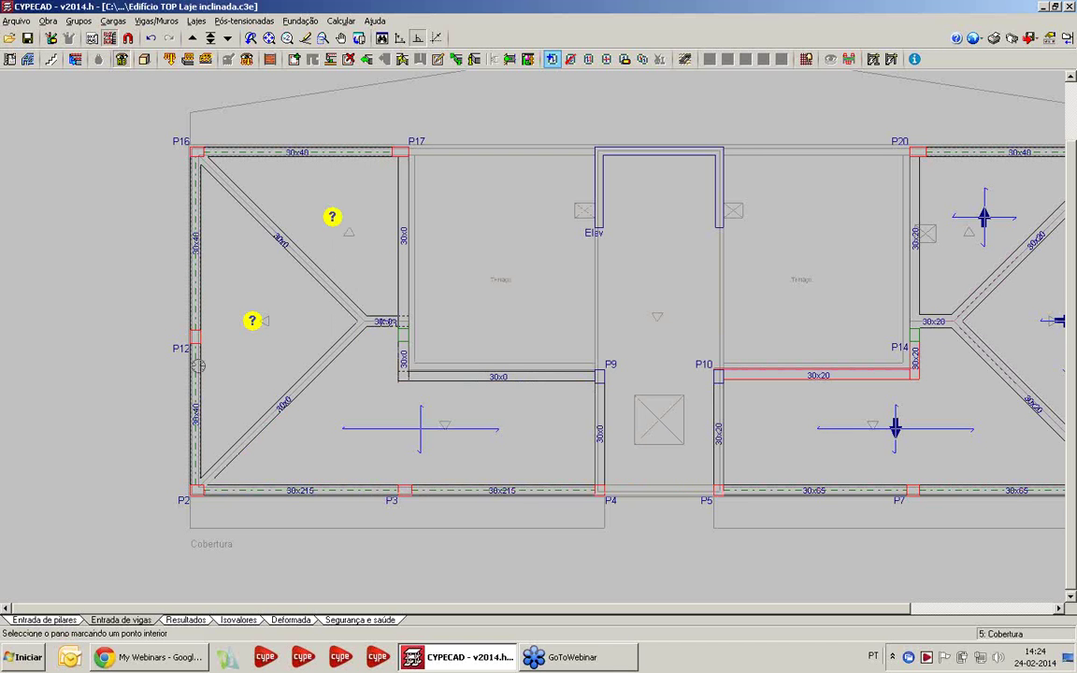
pyautogui.click(207, 314)
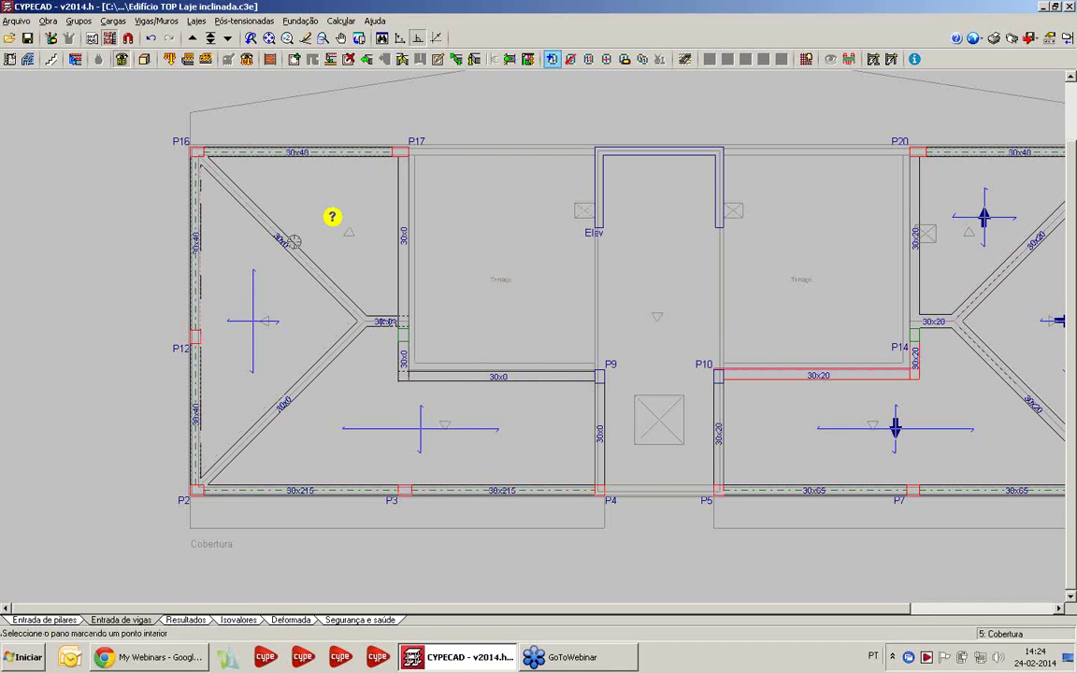
pyautogui.click(332, 179)
# Step: Try aligning the triangular slab's reinforcement with the hip beam, and set it back parallel to edge beam P12–P16
pyautogui.click(207, 329)
pyautogui.click(285, 276)
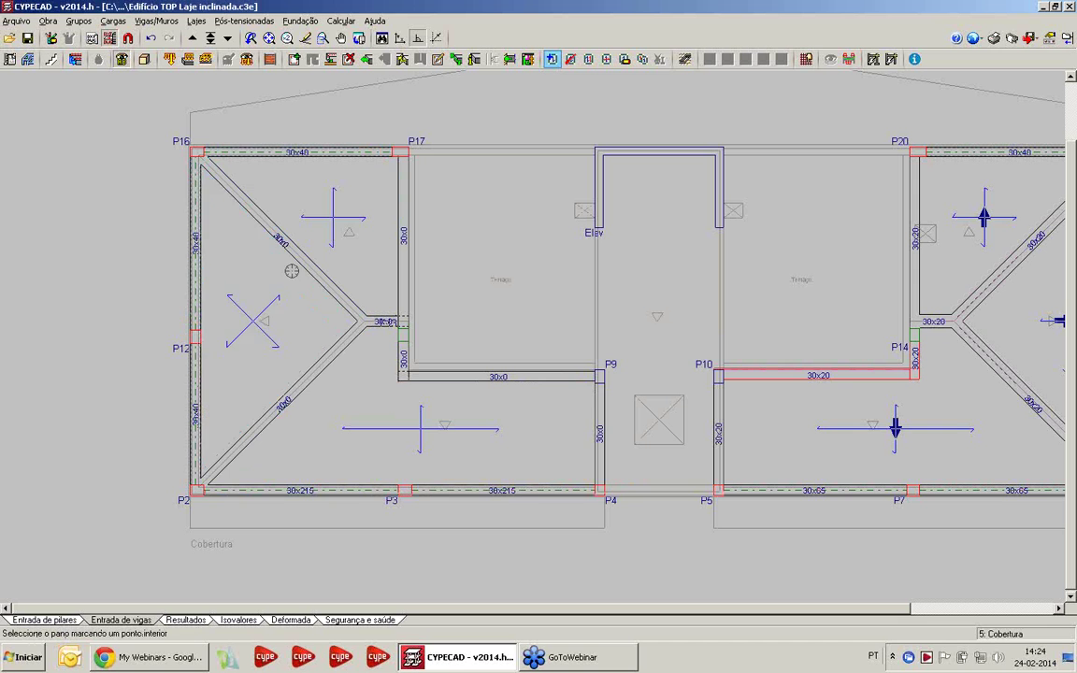
pyautogui.click(225, 333)
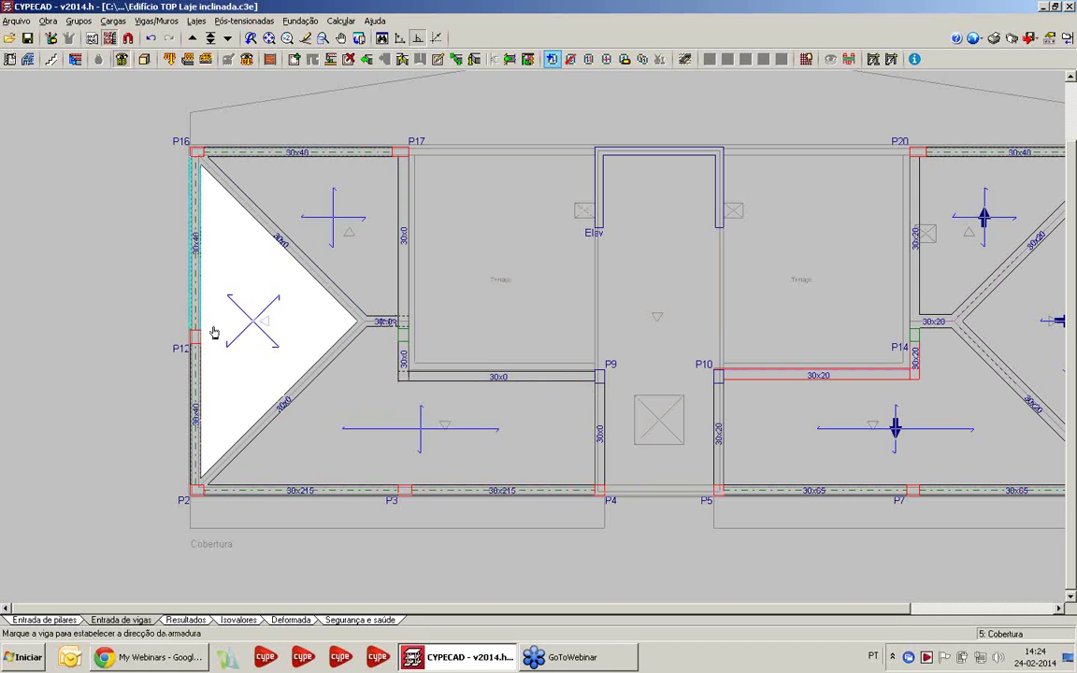
pyautogui.click(212, 331)
# Step: Define a three-point inclined plane named Novo plano in plan, with its first point at level 0.00 on the ridge beam beside P13
pyautogui.moveTo(150, 339); pyautogui.dragTo(117, 320, button='middle')
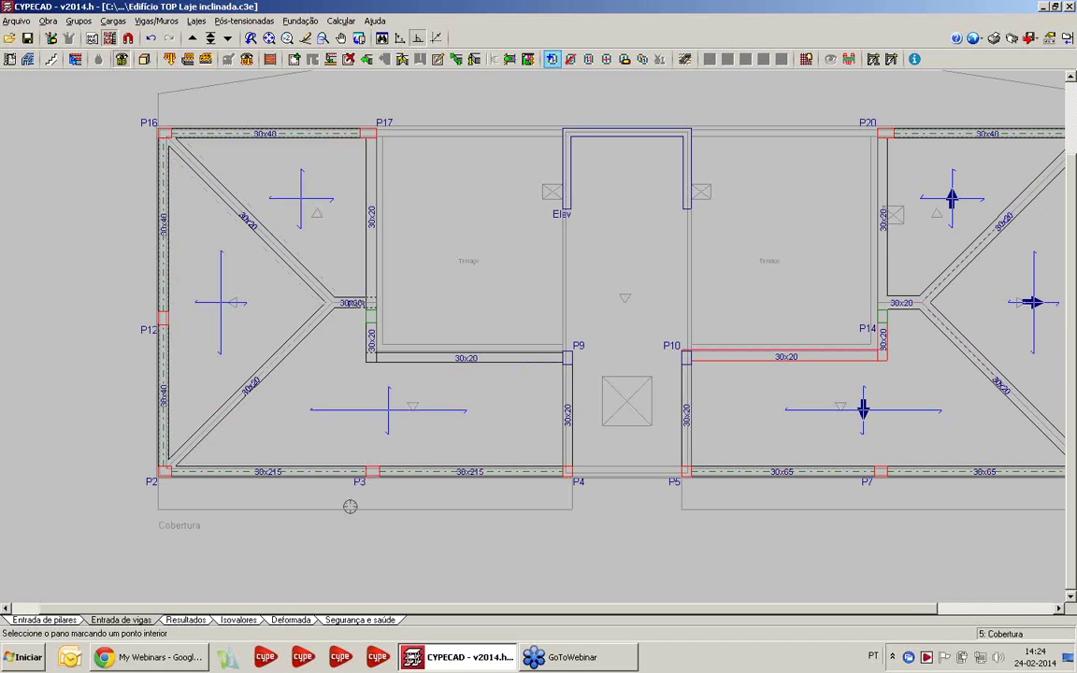
pyautogui.moveTo(331, 353); pyautogui.dragTo(324, 361, button='middle')
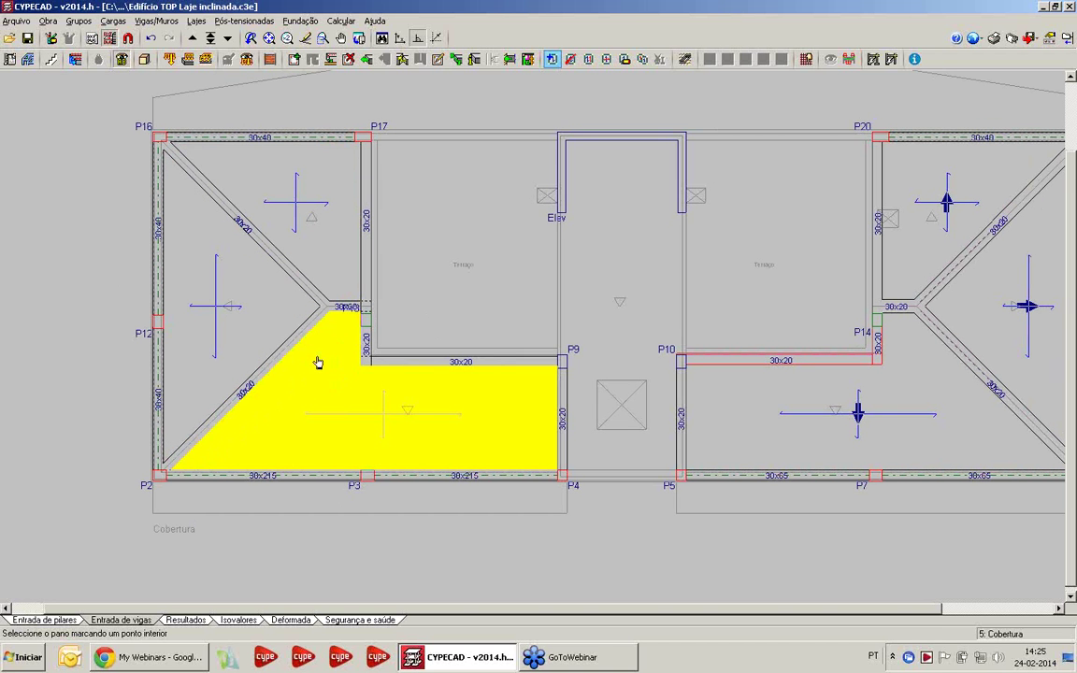
pyautogui.click(79, 20)
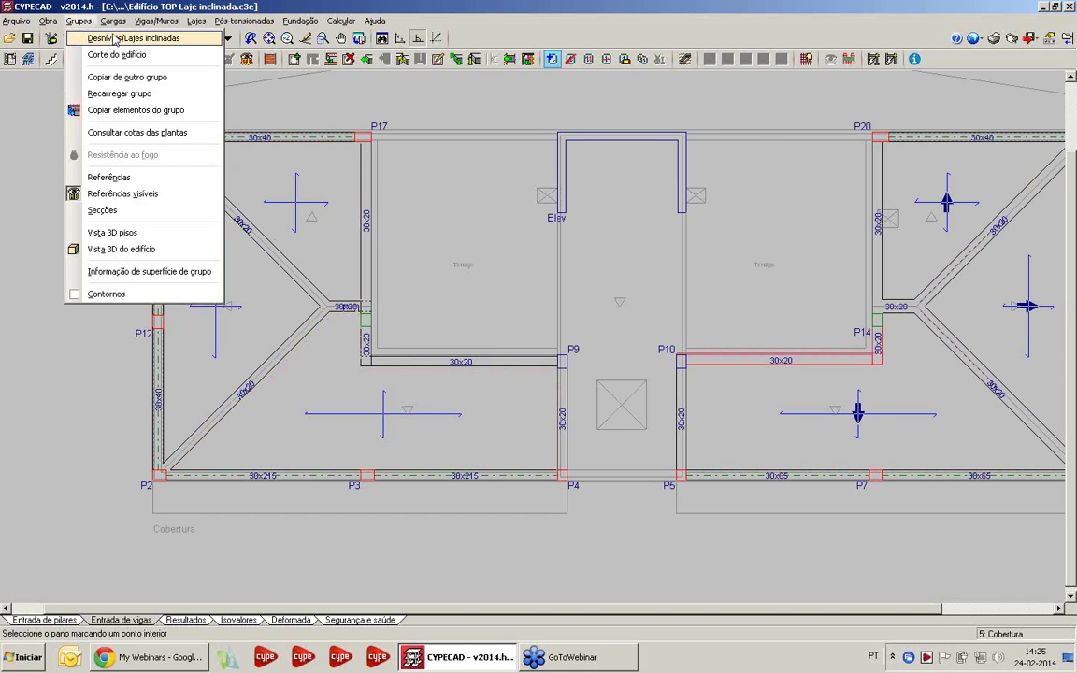
pyautogui.click(115, 39)
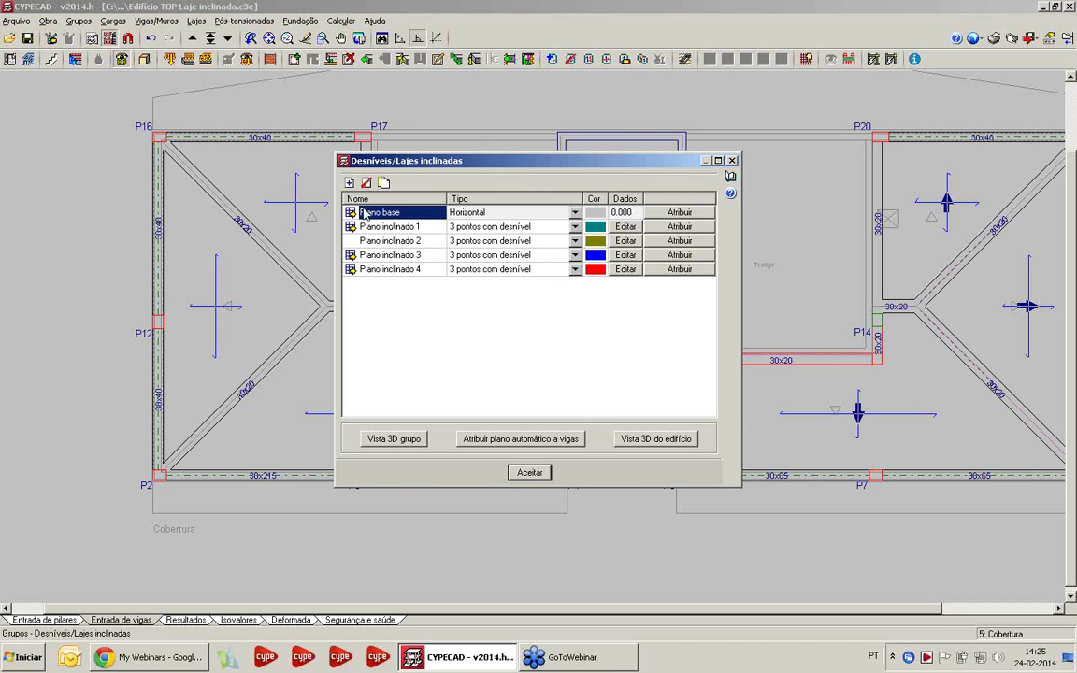
pyautogui.click(349, 182)
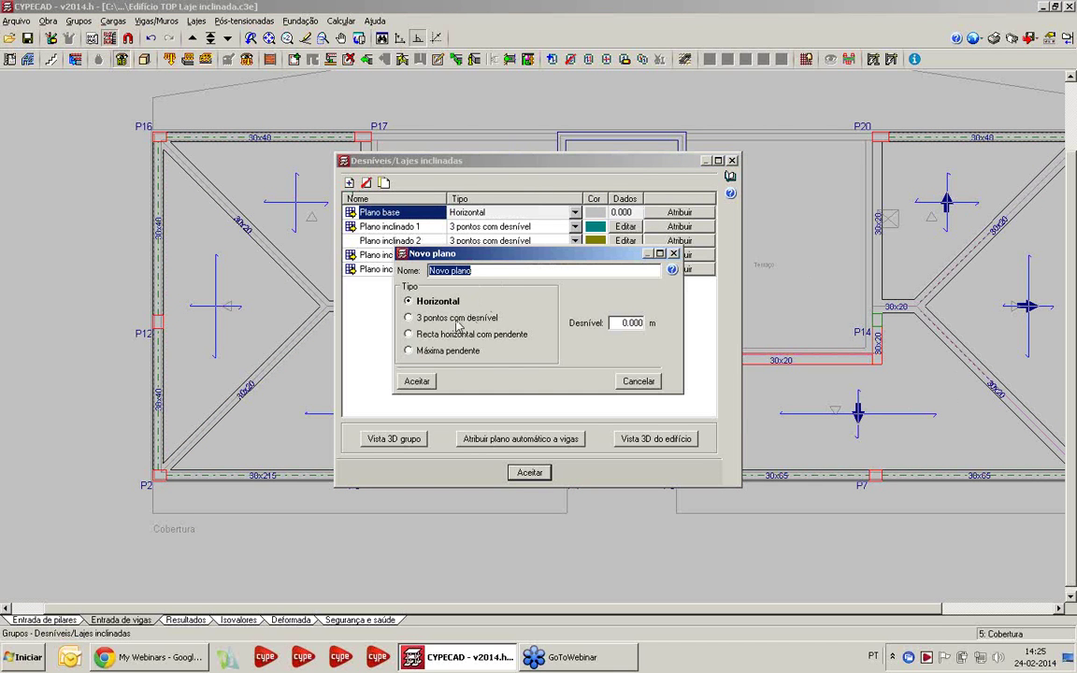
pyautogui.click(456, 318)
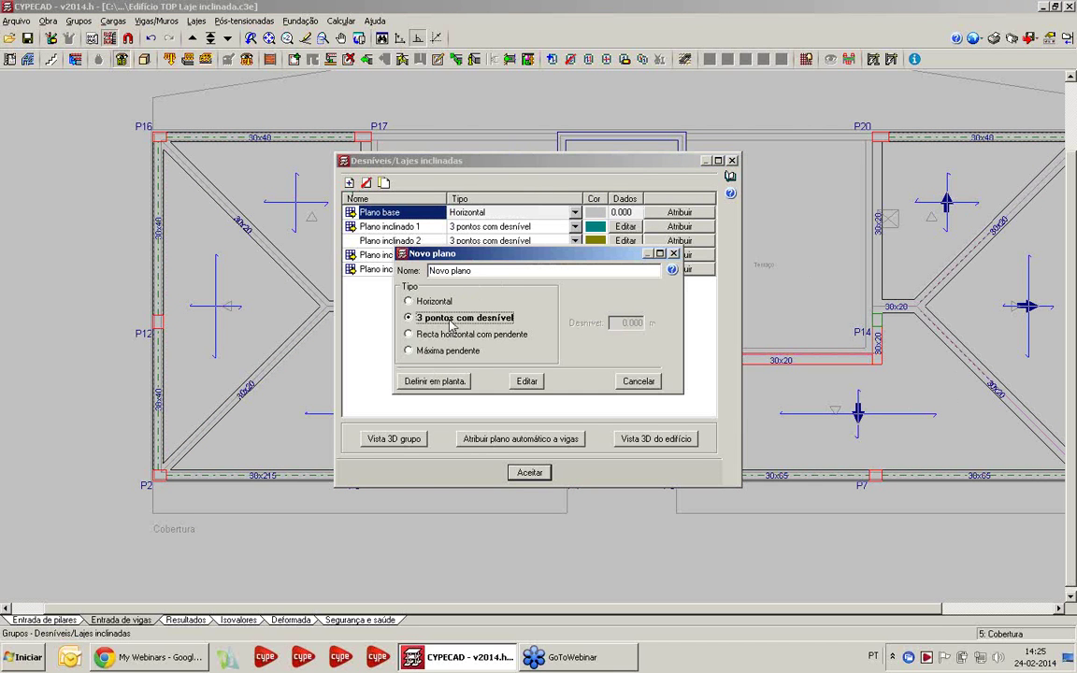
pyautogui.click(436, 382)
pyautogui.scroll(3, 327, 380)
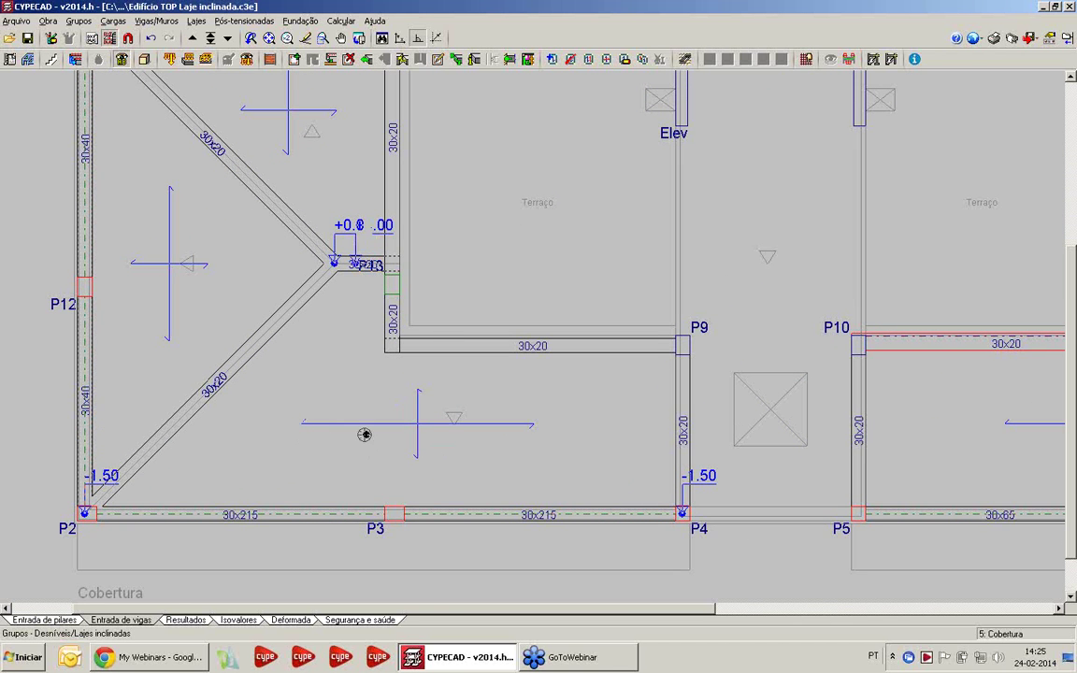
pyautogui.click(371, 267)
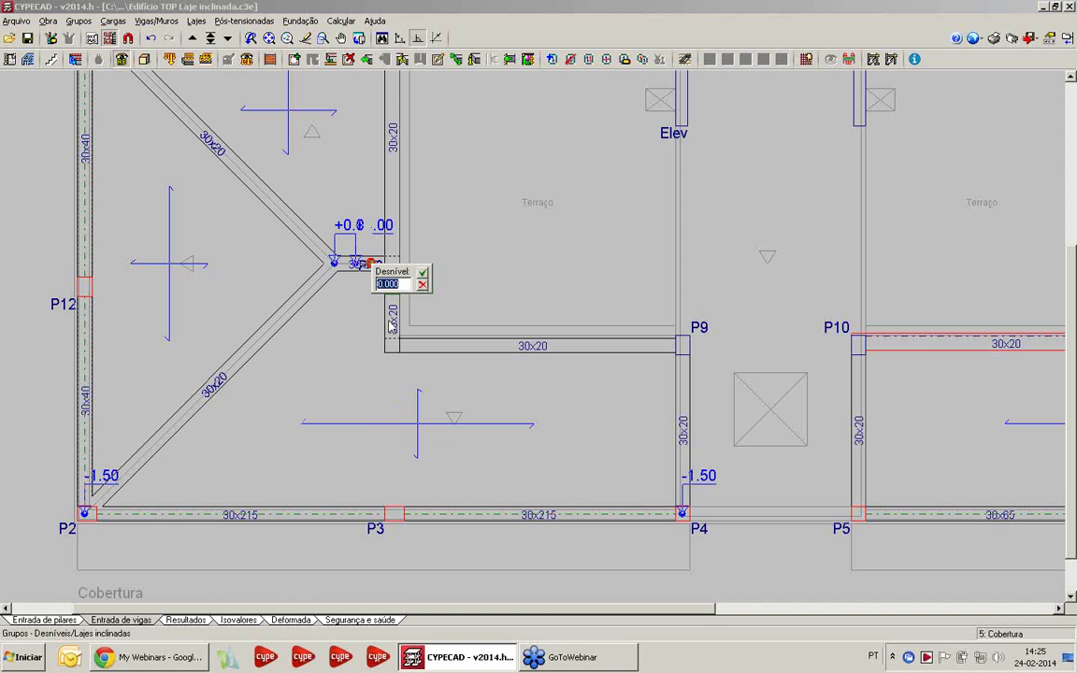
pyautogui.click(422, 271)
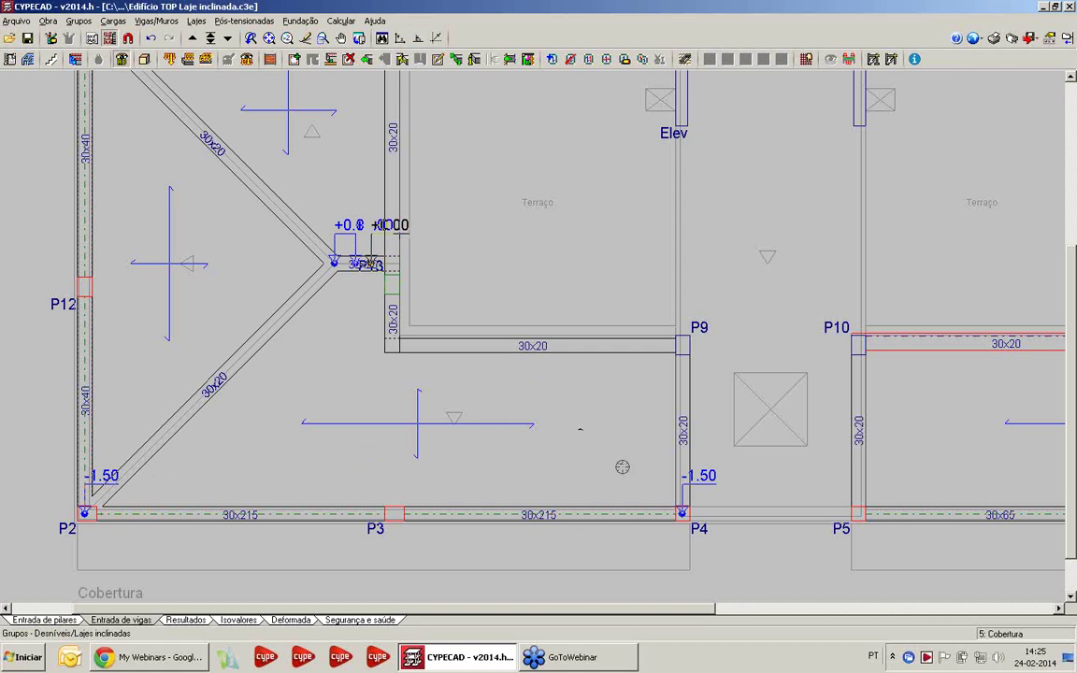
# Step: Place Novo plano's other two points at level -1.50 on edge beam P2–P4, one near each end
pyautogui.click(136, 513)
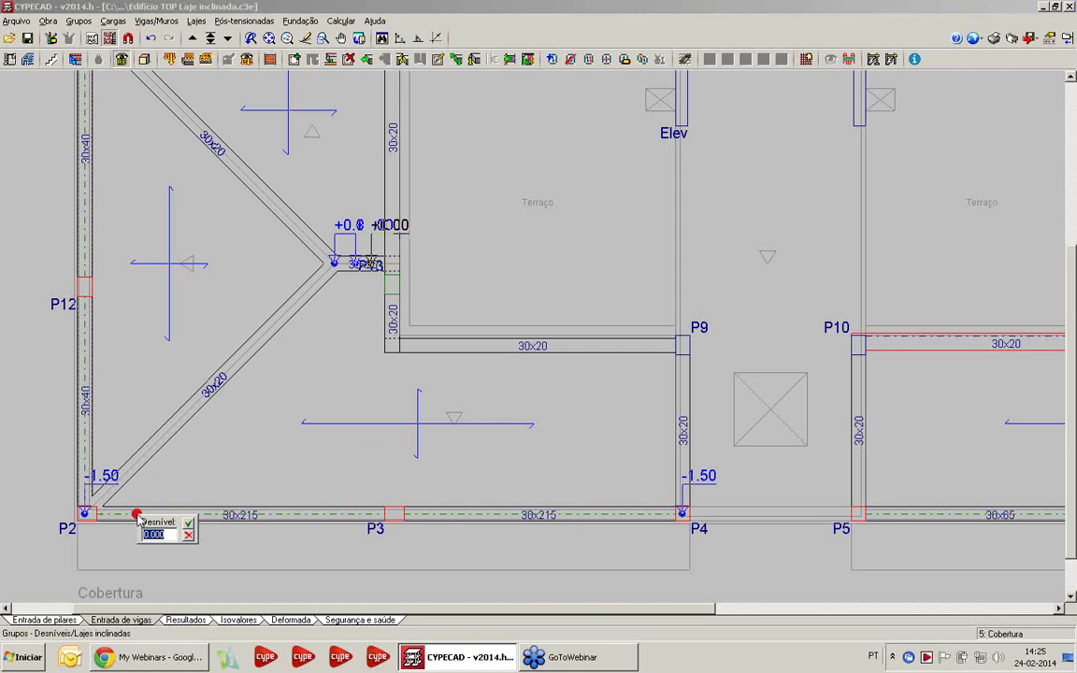
pyautogui.write('-1')
pyautogui.press('Return')
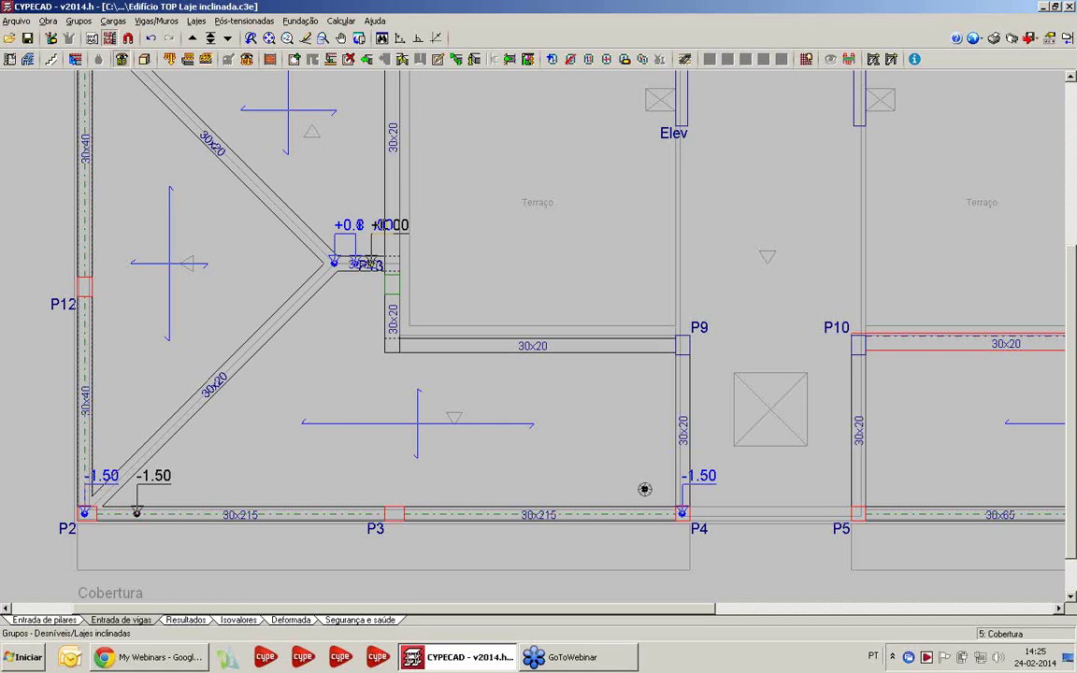
pyautogui.click(624, 514)
pyautogui.write('-1.5')
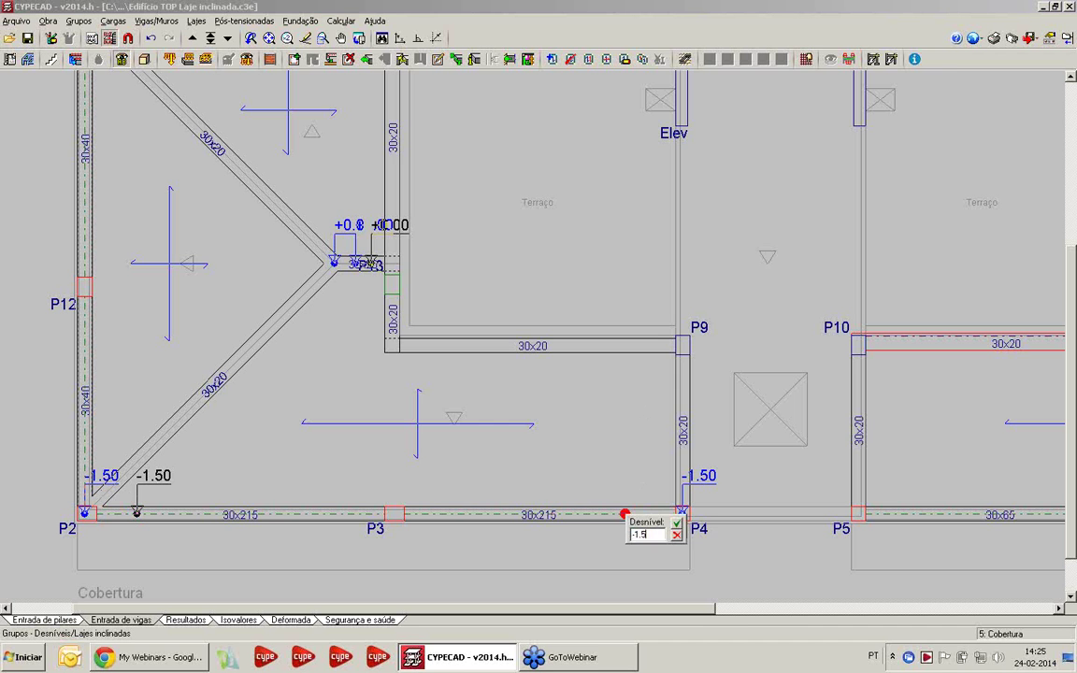
pyautogui.press('Return')
# Step: Define a three-point inclined plane named Novo plano2, with its first point at level 0.00 where the hip lines meet the ridge
pyautogui.click(350, 184)
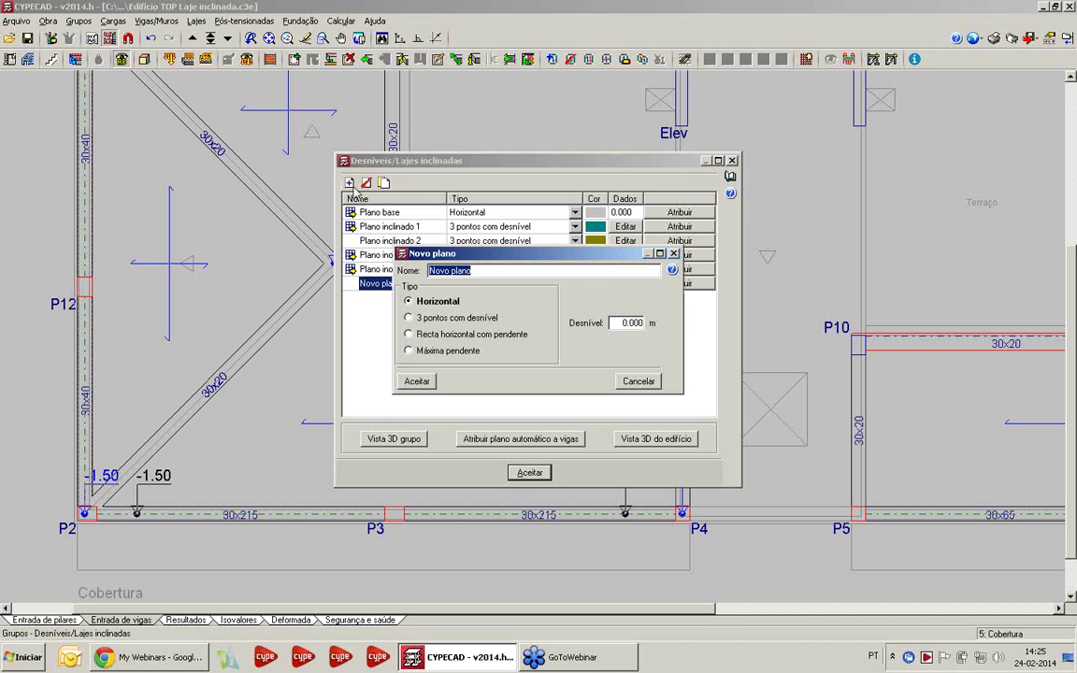
pyautogui.click(479, 270)
pyautogui.write('2')
pyautogui.click(452, 318)
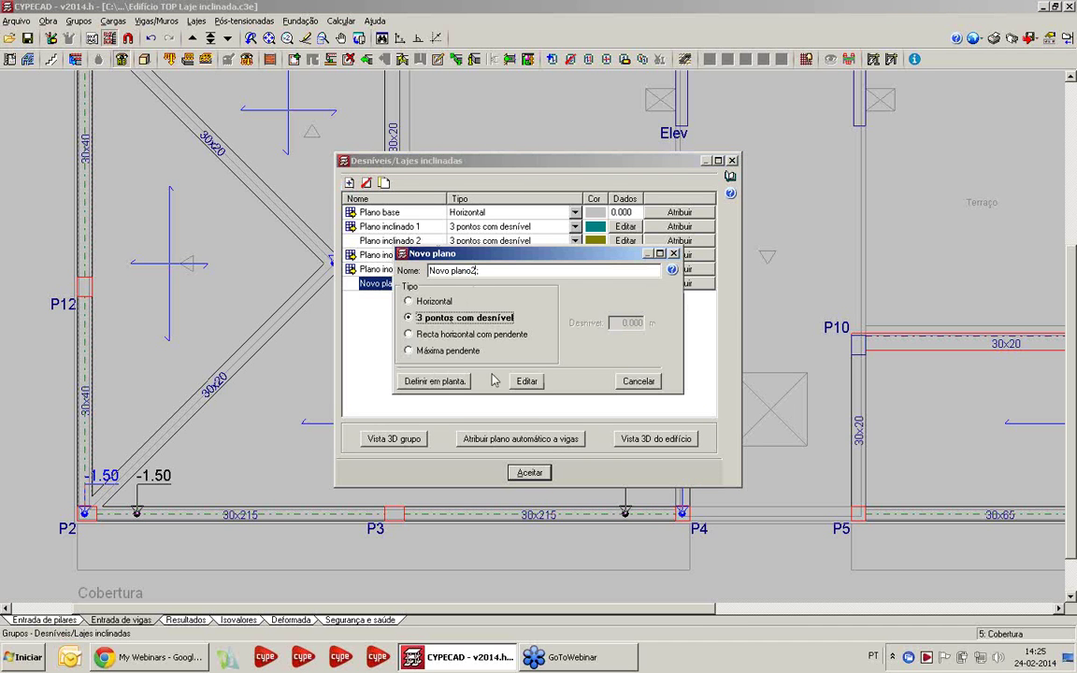
pyautogui.click(422, 380)
pyautogui.click(229, 321)
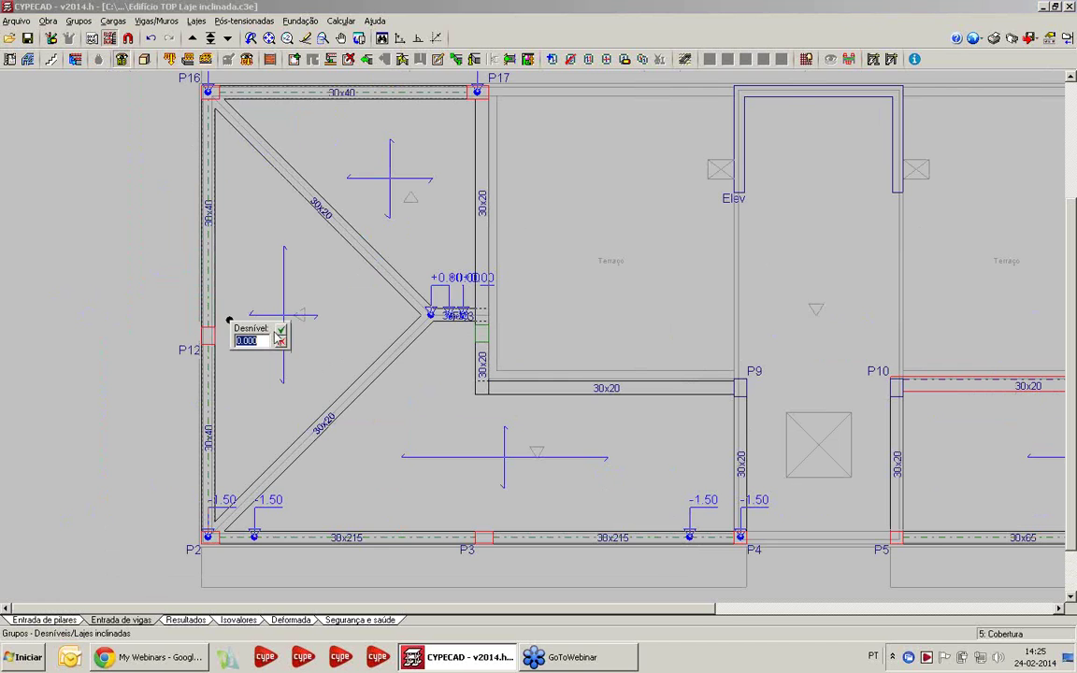
pyautogui.click(280, 341)
pyautogui.scroll(1, 309, 334)
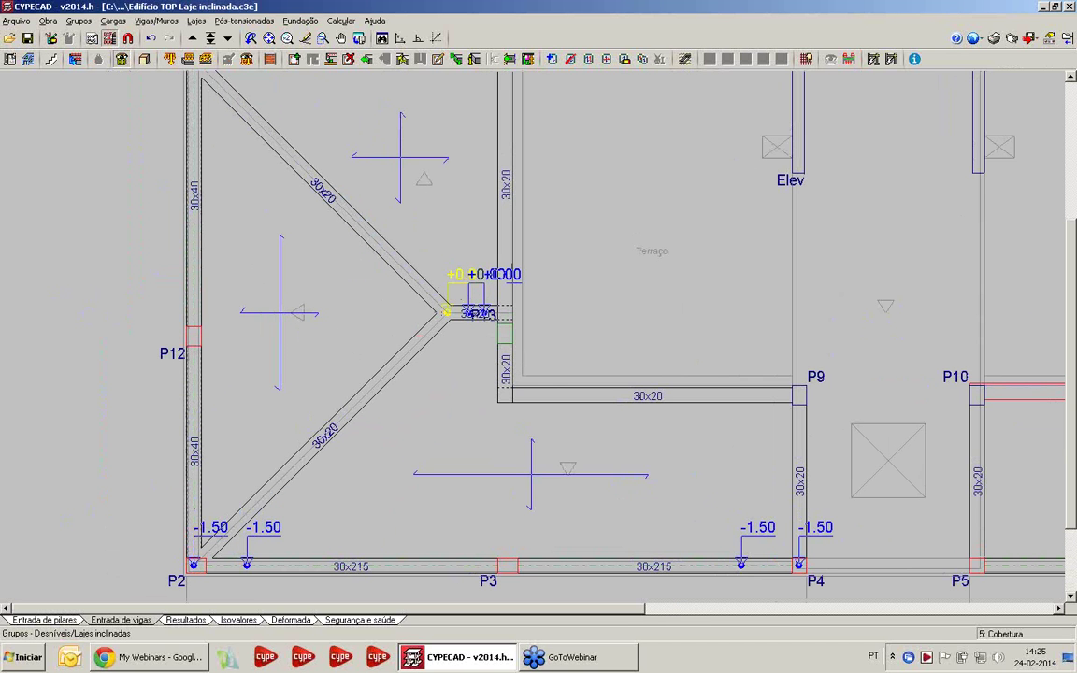
pyautogui.click(446, 313)
pyautogui.moveTo(231, 387); pyautogui.dragTo(247, 365, button='middle')
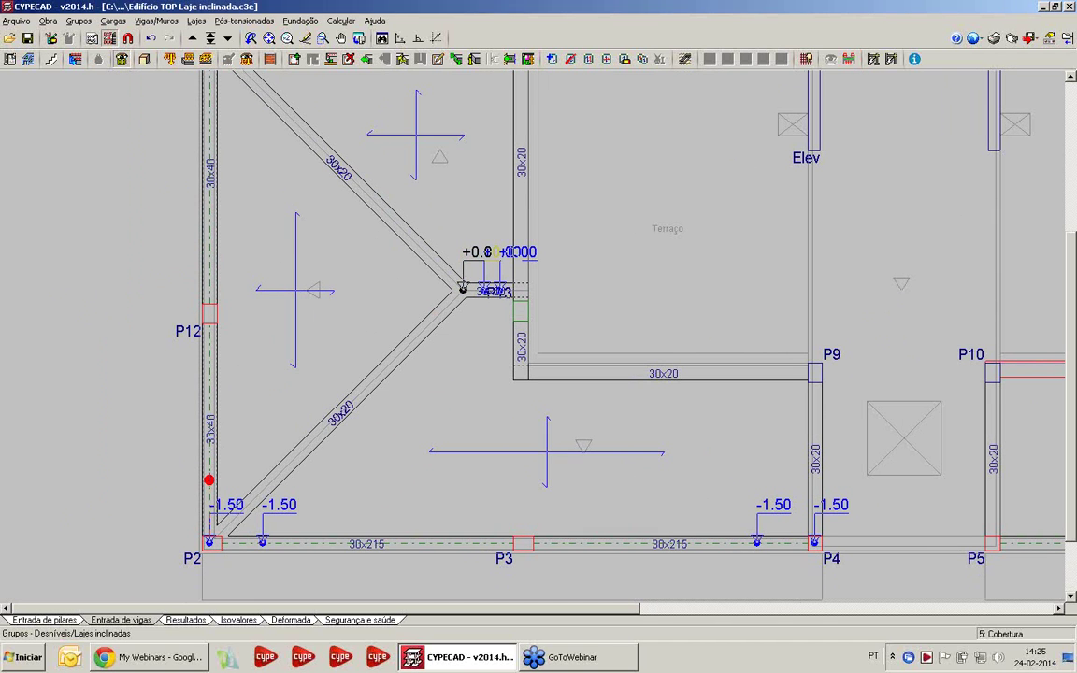
# Step: Place Novo plano2's other two points at level -1.50 on edge beam P2–P16, one near P2 and one near P16
pyautogui.click(208, 481)
pyautogui.write('-1.')
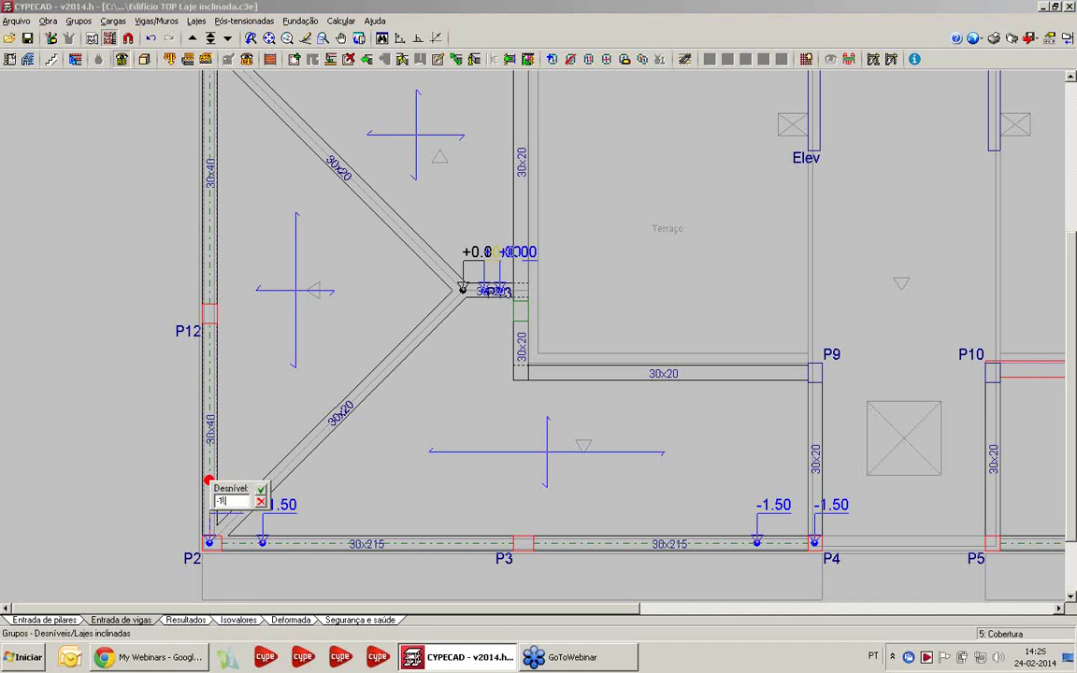
pyautogui.write('5')
pyautogui.press('Return')
pyautogui.moveTo(263, 188); pyautogui.dragTo(296, 330, button='middle')
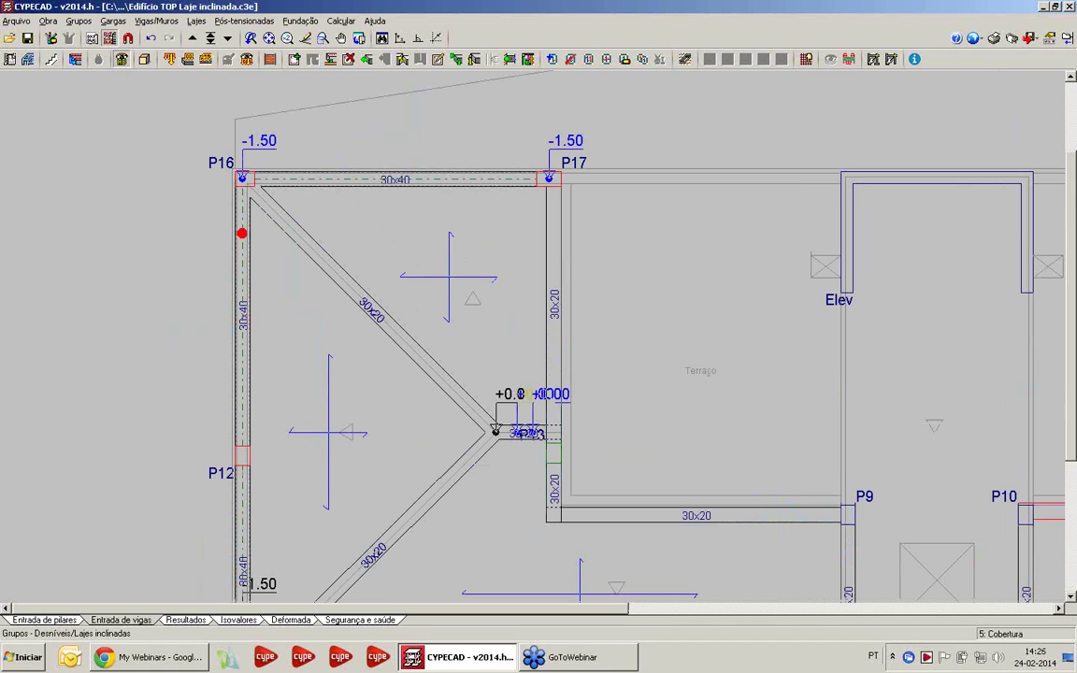
pyautogui.click(242, 233)
pyautogui.write('-1')
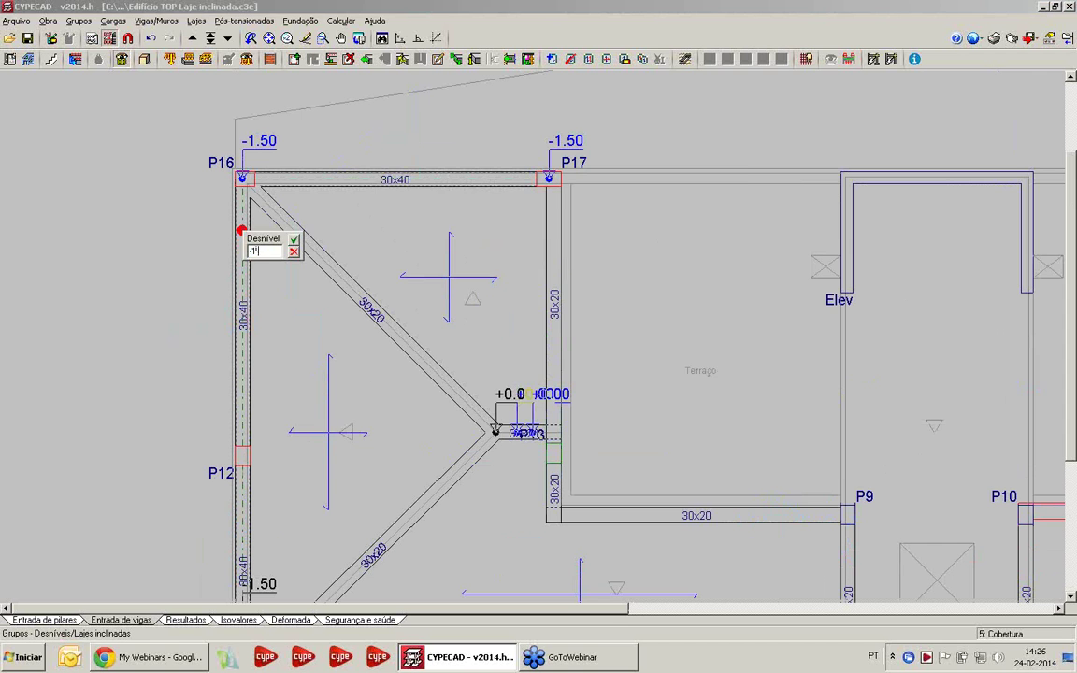
pyautogui.write('.5')
pyautogui.press('Return')
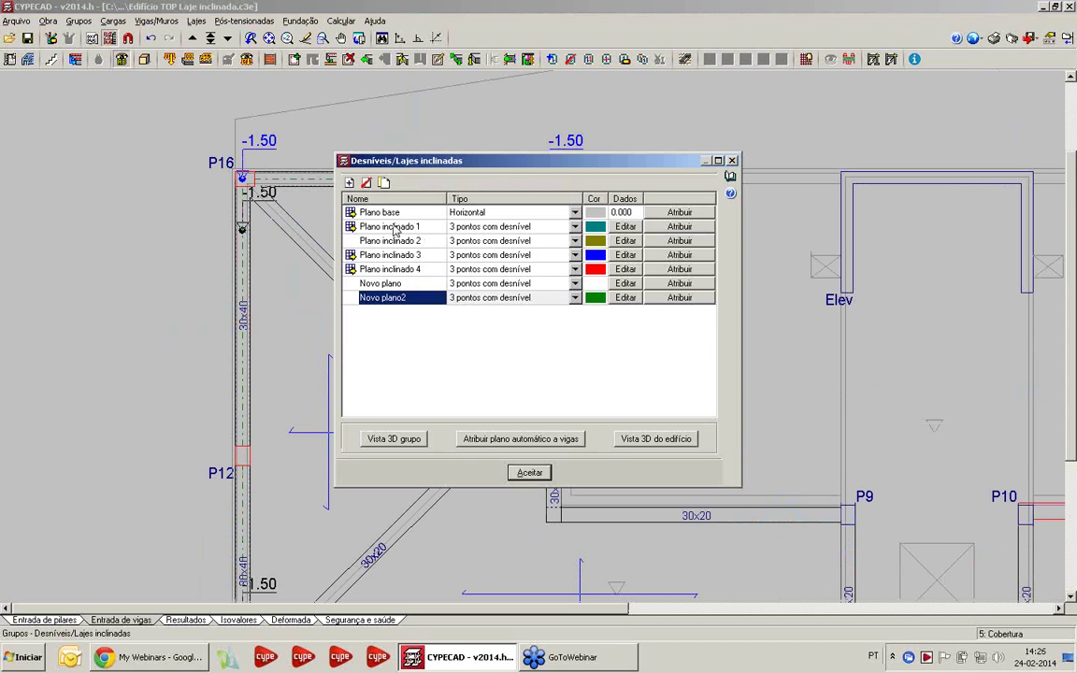
pyautogui.click(348, 182)
pyautogui.click(494, 272)
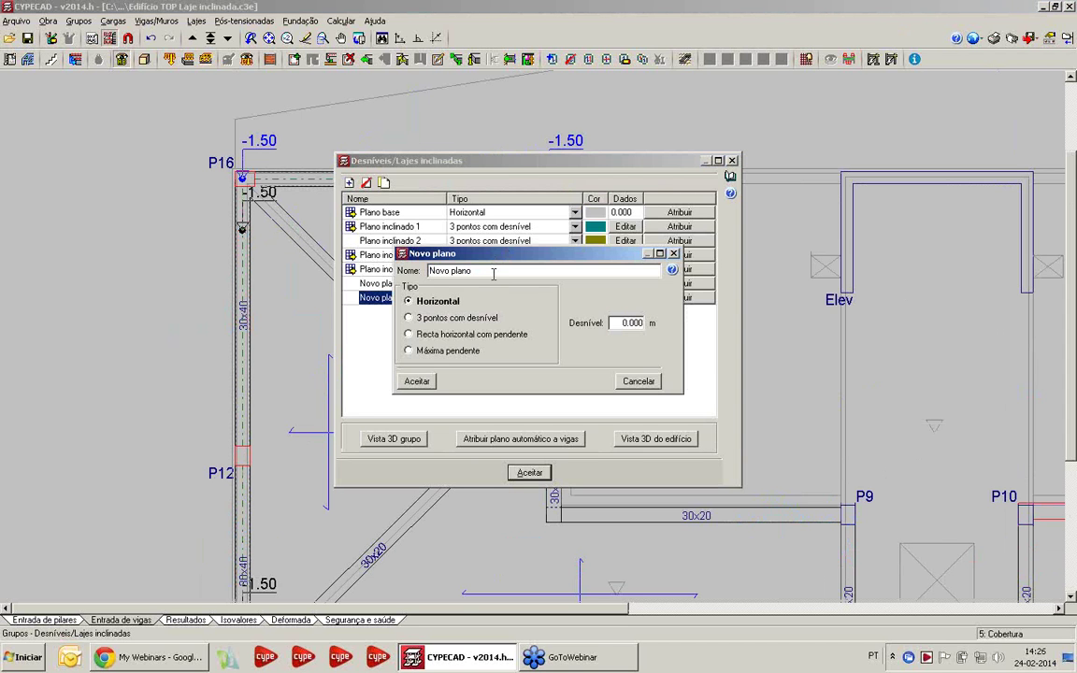
pyautogui.click(434, 383)
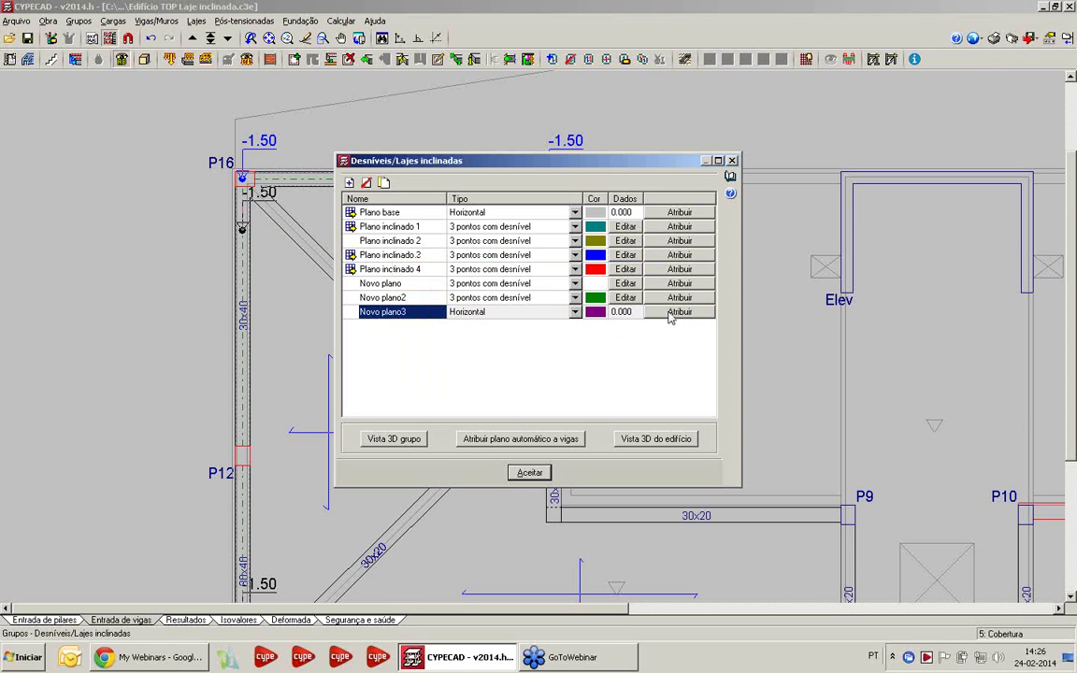
pyautogui.click(368, 183)
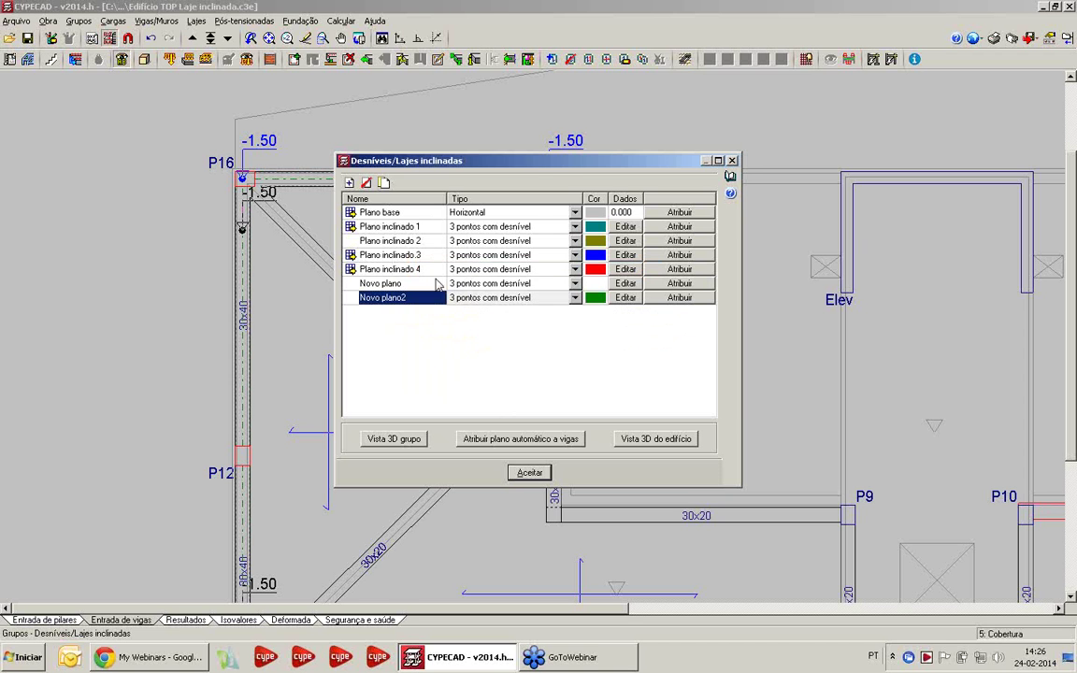
# Step: Define a three-point inclined plane named Novo plano3, with its first point at level 0.00 on the ridge beam beside P13
pyautogui.click(349, 182)
pyautogui.click(480, 271)
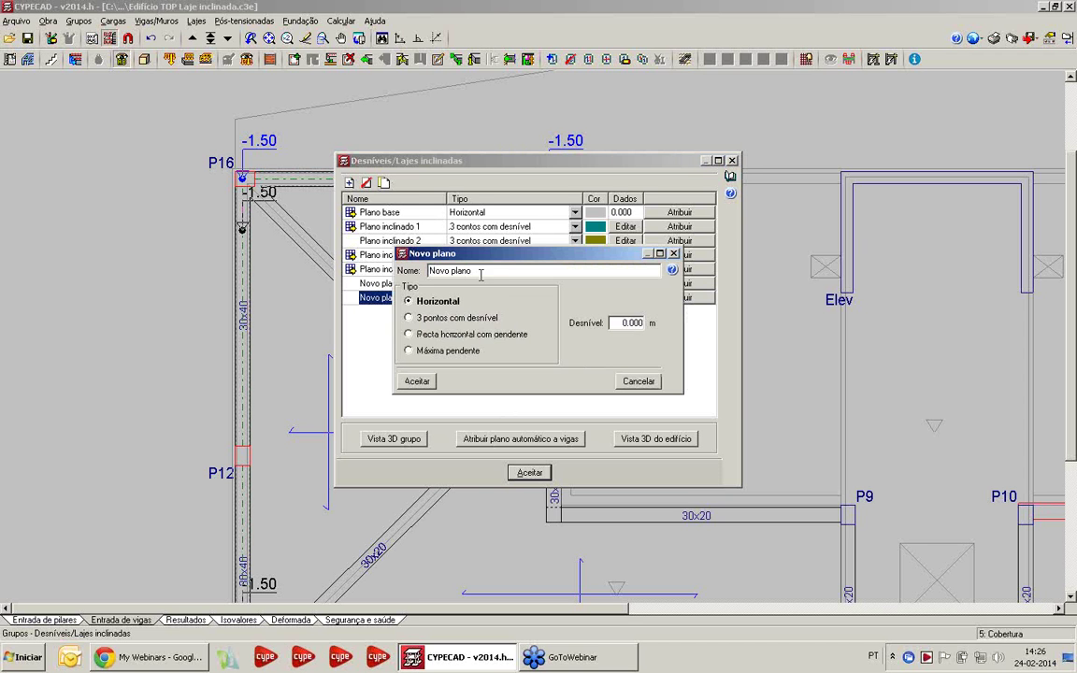
pyautogui.click(439, 317)
pyautogui.click(416, 380)
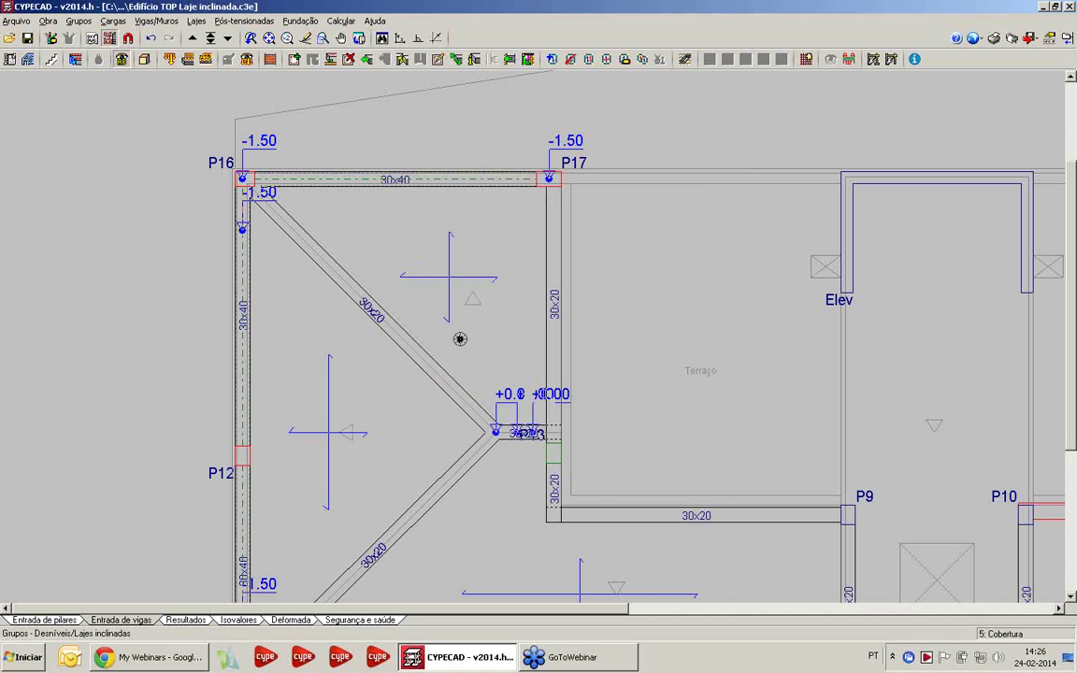
pyautogui.scroll(1, 460, 338)
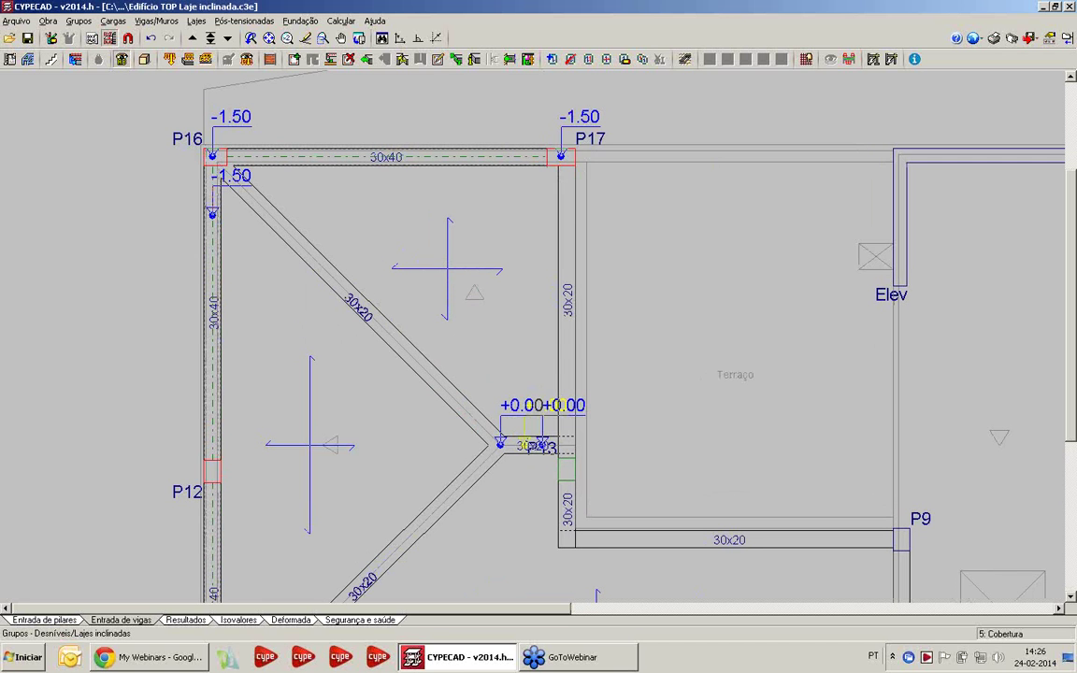
pyautogui.click(525, 437)
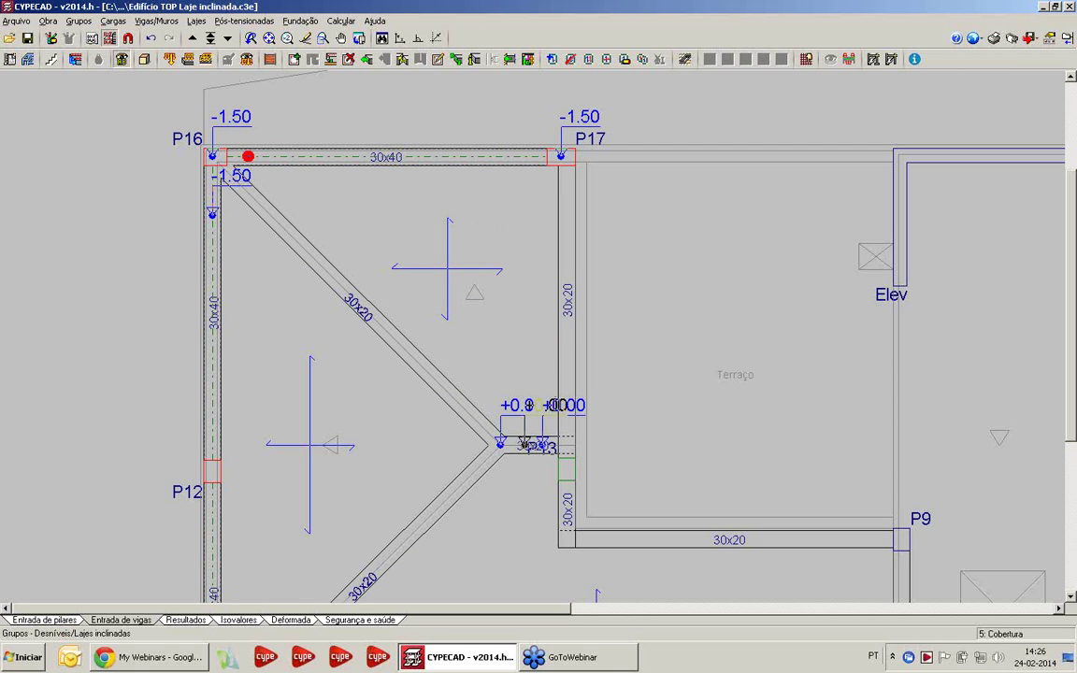
# Step: Place Novo plano3's other two points at level -1.50 on edge beam P16–P17, one near each end
pyautogui.click(248, 156)
pyautogui.write('-1.5')
pyautogui.press('Return')
pyautogui.click(521, 156)
pyautogui.write('-1')
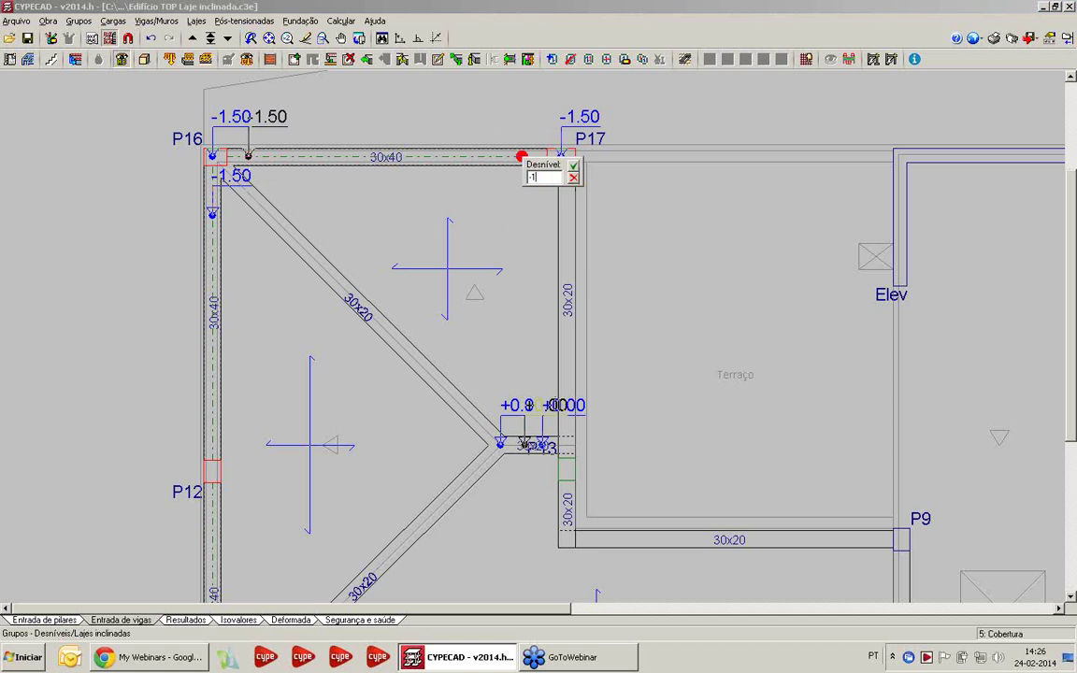
pyautogui.press('Return')
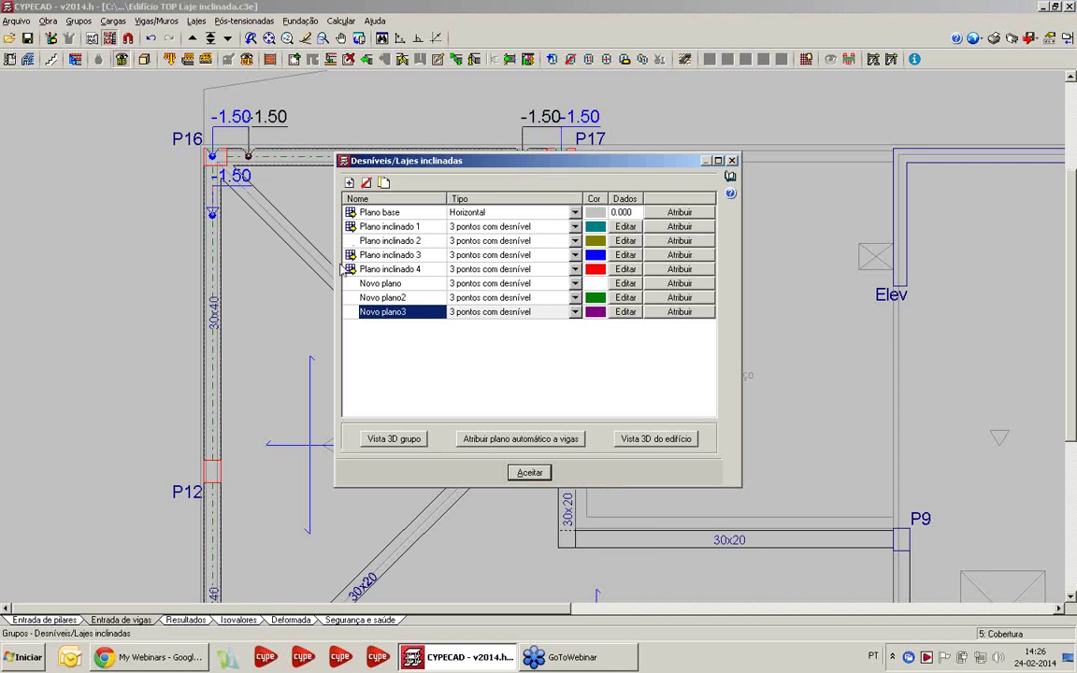
# Step: Assign Novo plano to the large roof slab between P2, P4, P9 and P13
pyautogui.click(682, 283)
pyautogui.scroll(-1, 546, 387)
pyautogui.moveTo(546, 387); pyautogui.dragTo(548, 288, button='middle')
pyautogui.click(529, 468)
pyautogui.rightClick(508, 454)
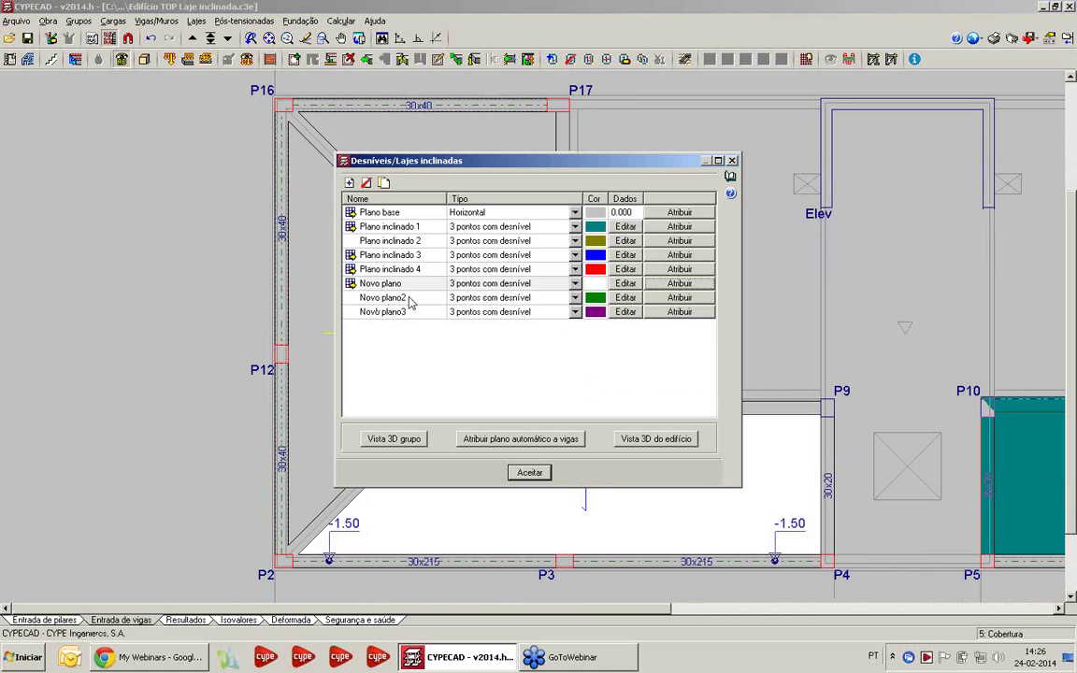
# Step: Assign Novo plano2 to the triangular slab along P2–P16 and Novo plano3 to the slab along P16–P17
pyautogui.click(650, 299)
pyautogui.click(369, 312)
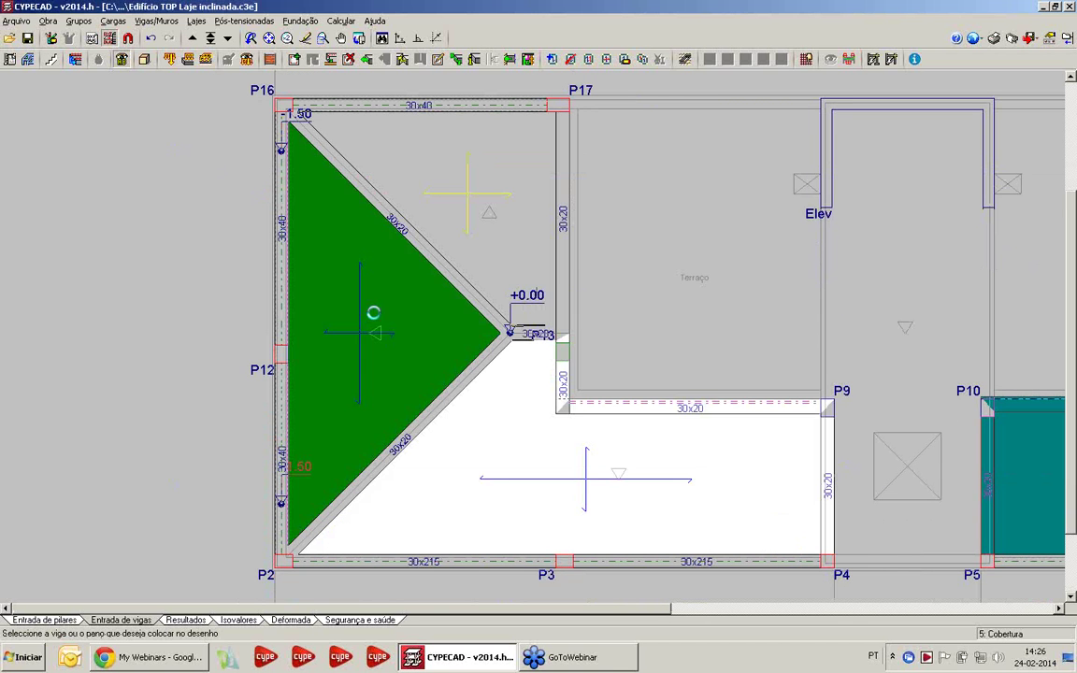
pyautogui.rightClick(370, 312)
pyautogui.click(678, 313)
pyautogui.click(467, 187)
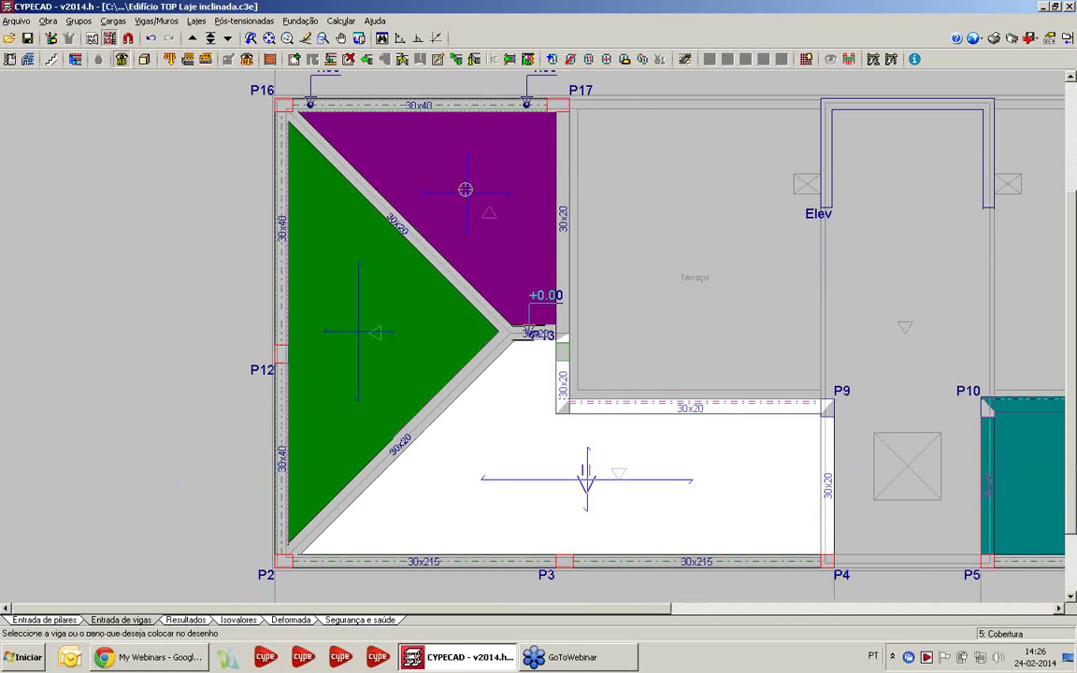
pyautogui.rightClick(466, 195)
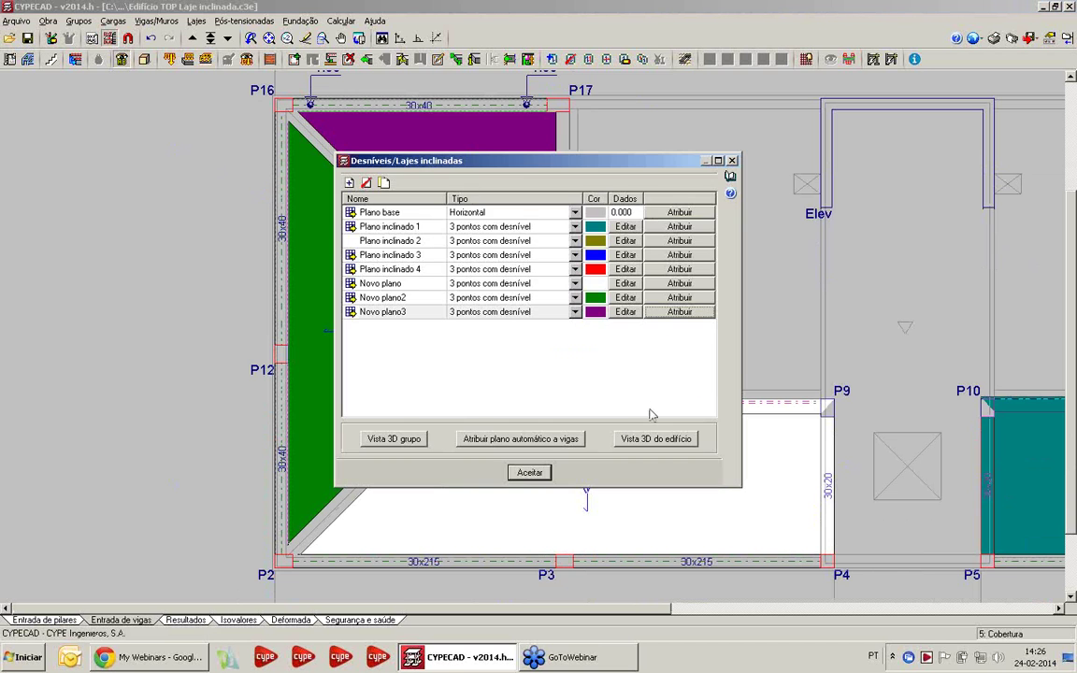
# Step: Open the group's 3D view and orbit it to inspect both halves of the sloped roof
pyautogui.click(393, 439)
pyautogui.moveTo(422, 344); pyautogui.dragTo(379, 215)
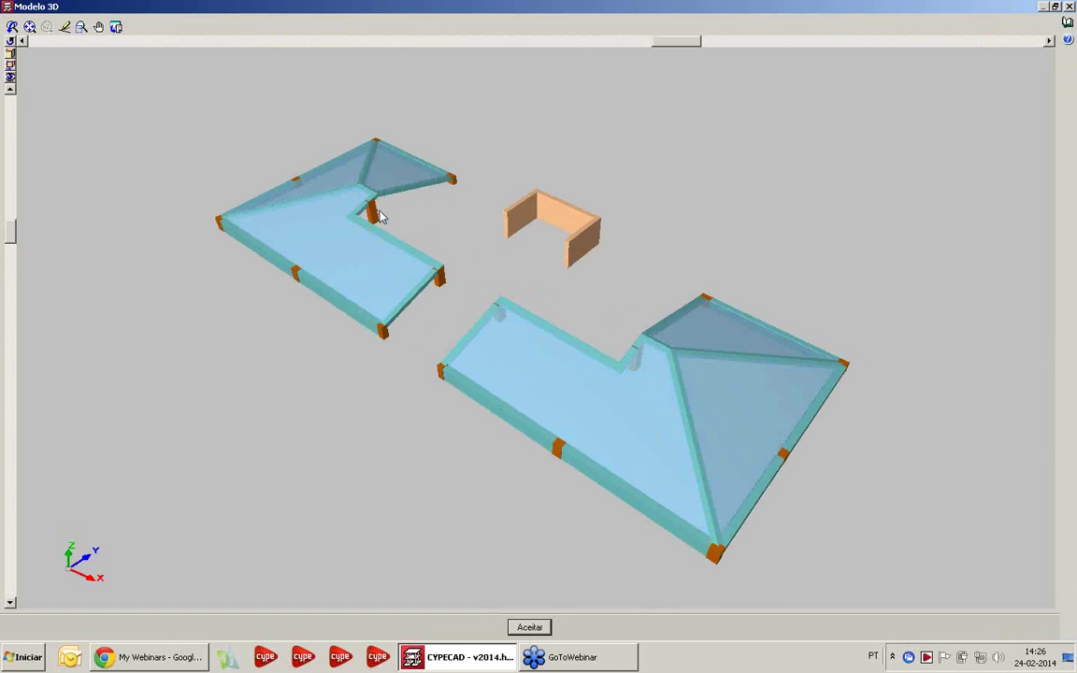
# Step: Orbit the sloped roof to a flatter 3D angle, and close the 3D view and the Desníveis/Lajes inclinadas tools
pyautogui.moveTo(402, 262); pyautogui.dragTo(439, 310)
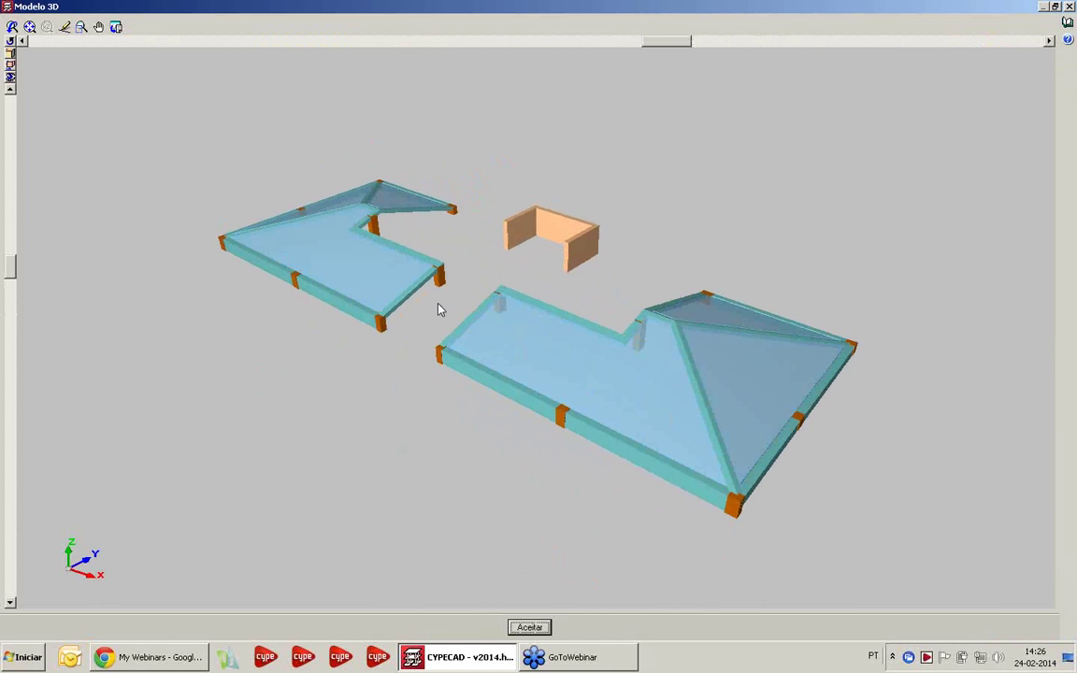
pyautogui.moveTo(467, 312); pyautogui.dragTo(471, 322)
pyautogui.click(1069, 7)
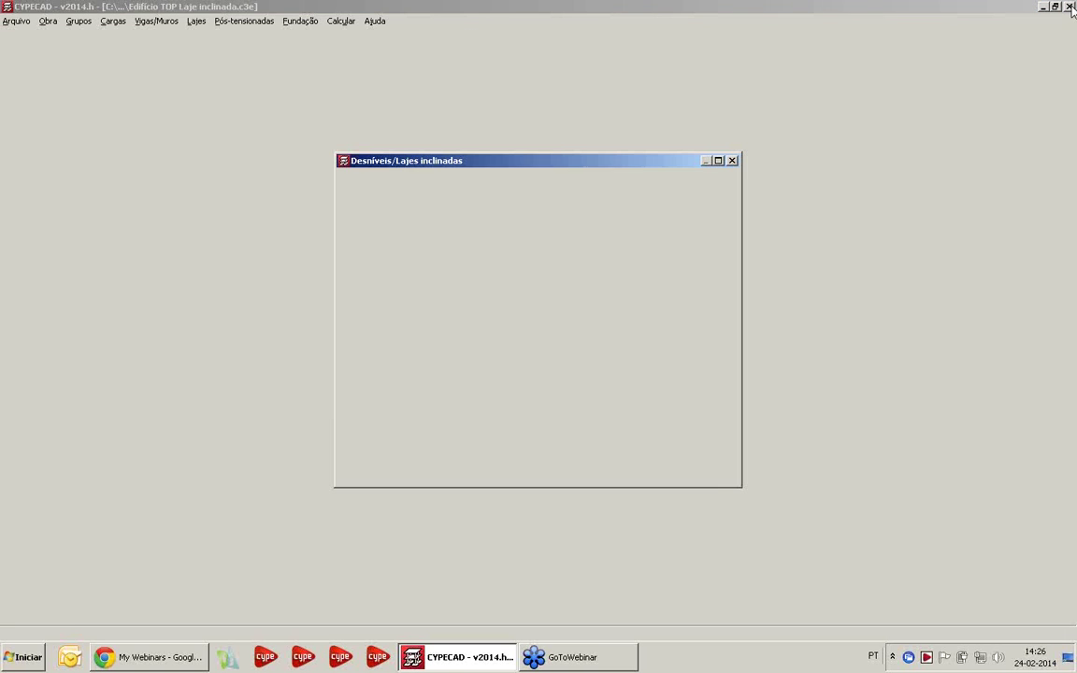
pyautogui.click(732, 161)
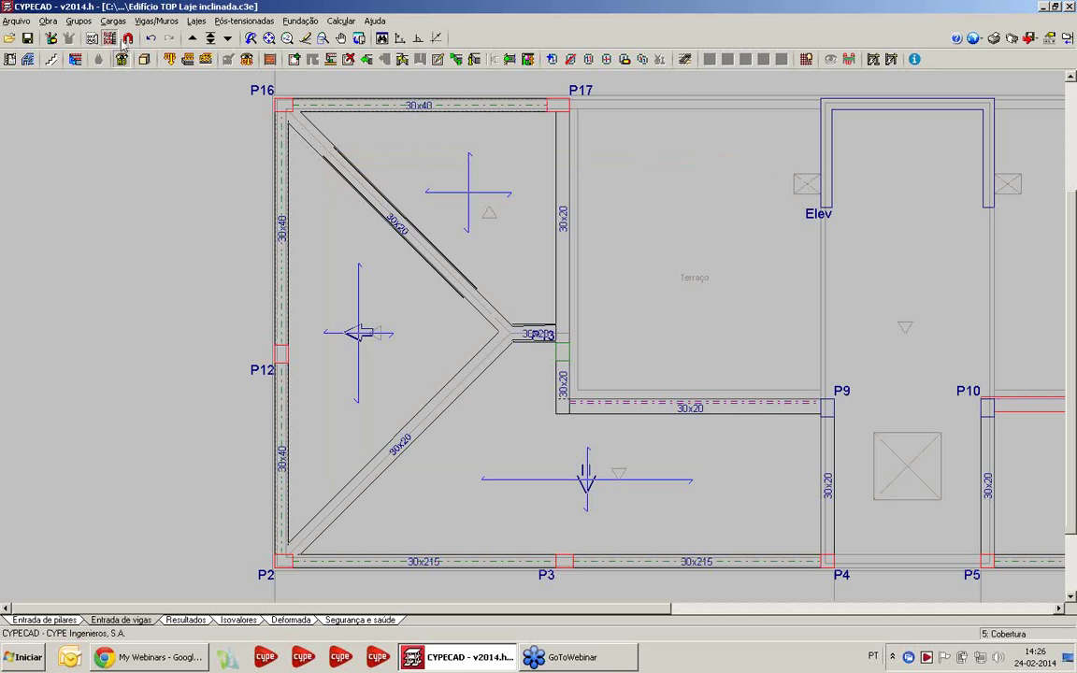
# Step: Go to the Piso -1 (Estacionamento) group and delete all of its foundation beams at once
pyautogui.click(210, 37)
pyautogui.doubleClick(522, 437)
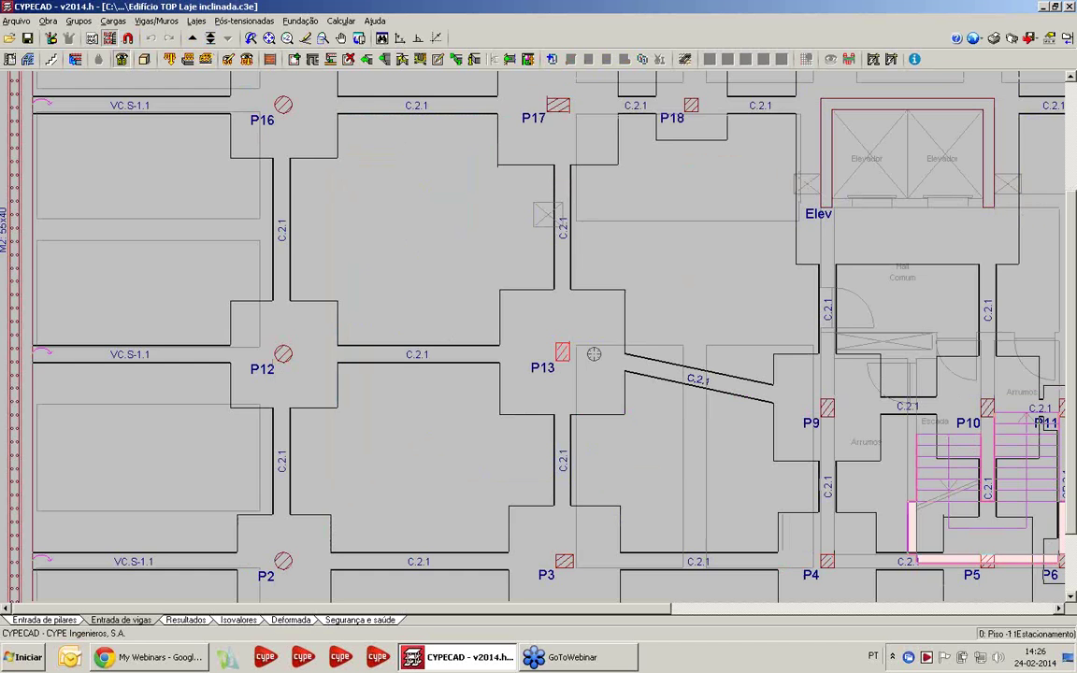
pyautogui.scroll(-5, 521, 395)
pyautogui.scroll(1, 522, 395)
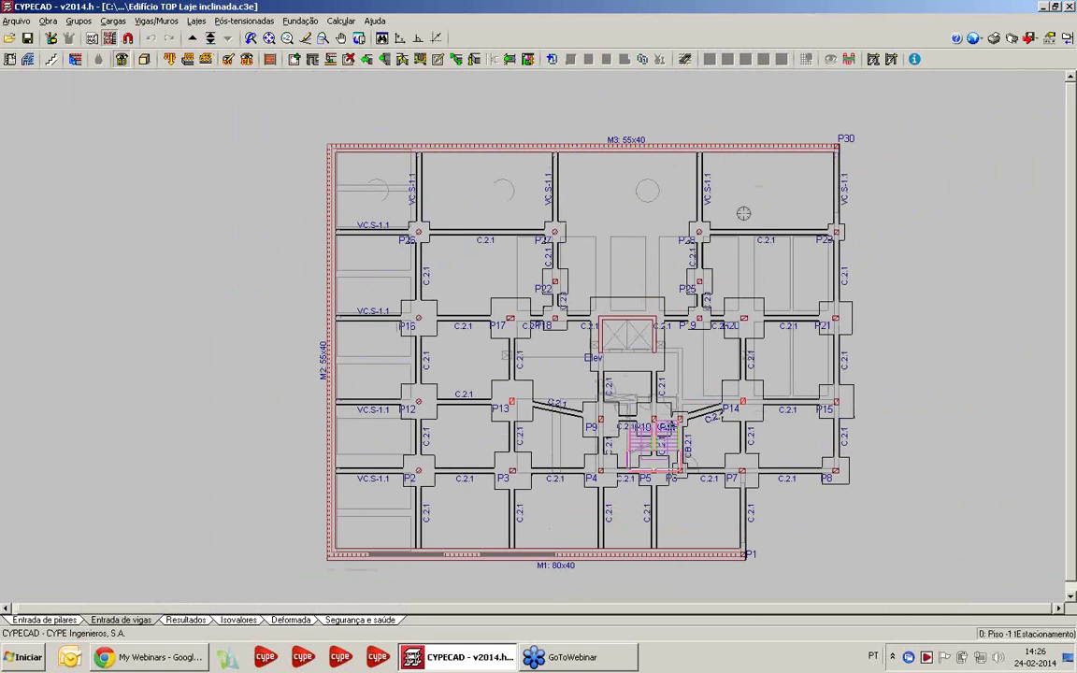
pyautogui.scroll(-1, 394, 298)
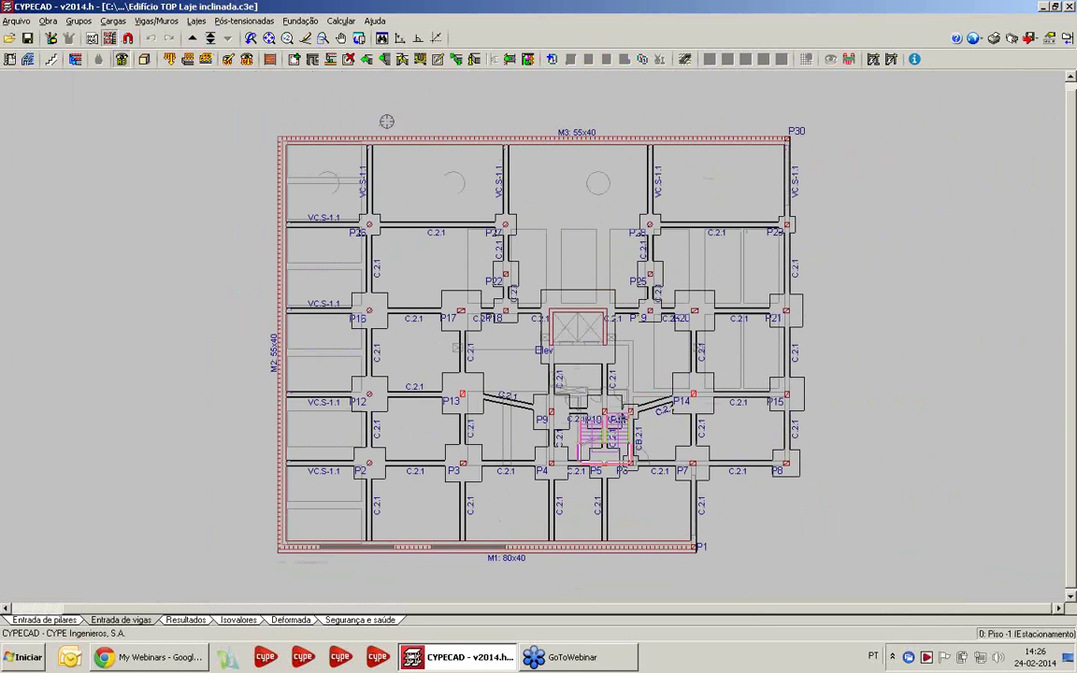
pyautogui.click(348, 59)
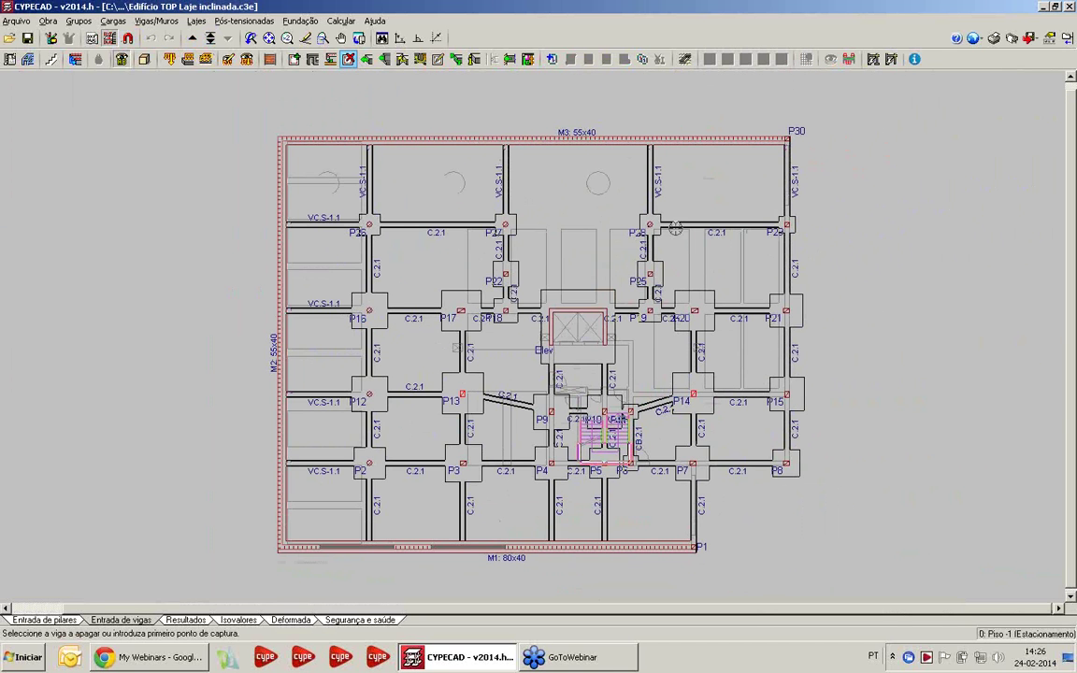
pyautogui.click(841, 467)
pyautogui.click(542, 251)
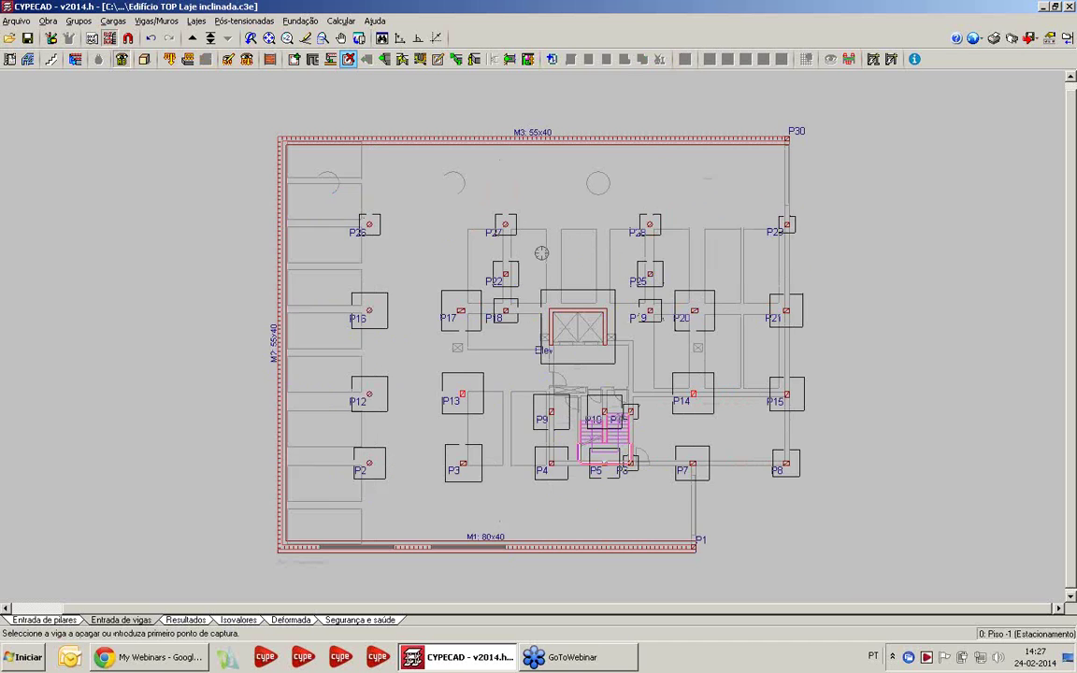
# Step: Delete all the footings under the columns and the elevator core at once
pyautogui.scroll(2, 529, 247)
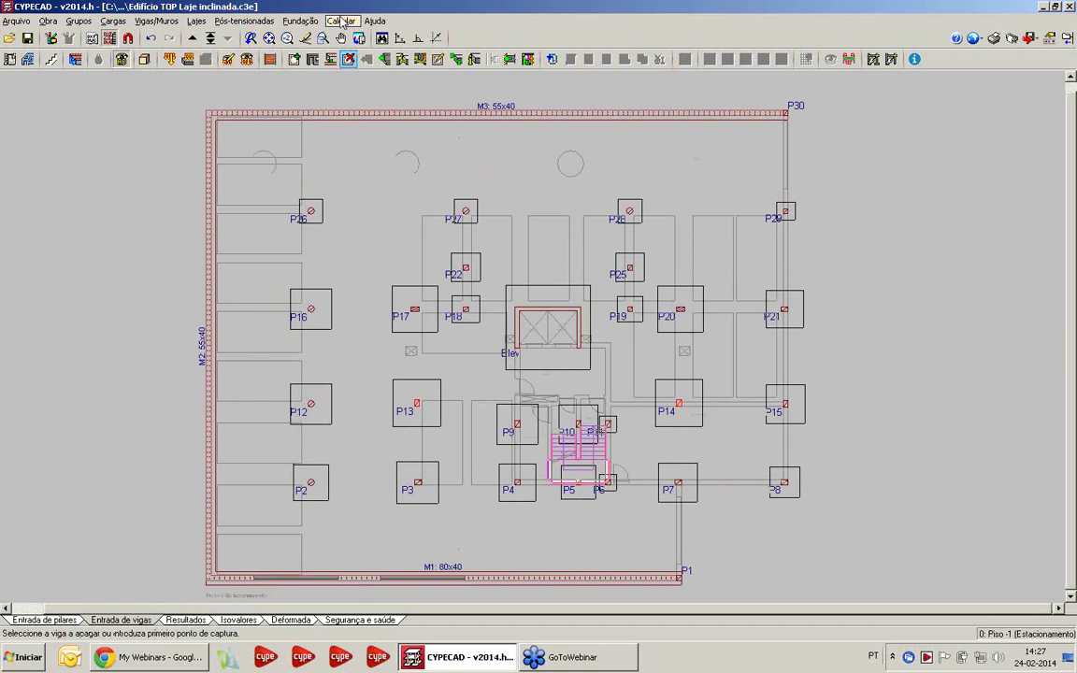
pyautogui.click(300, 20)
pyautogui.click(337, 54)
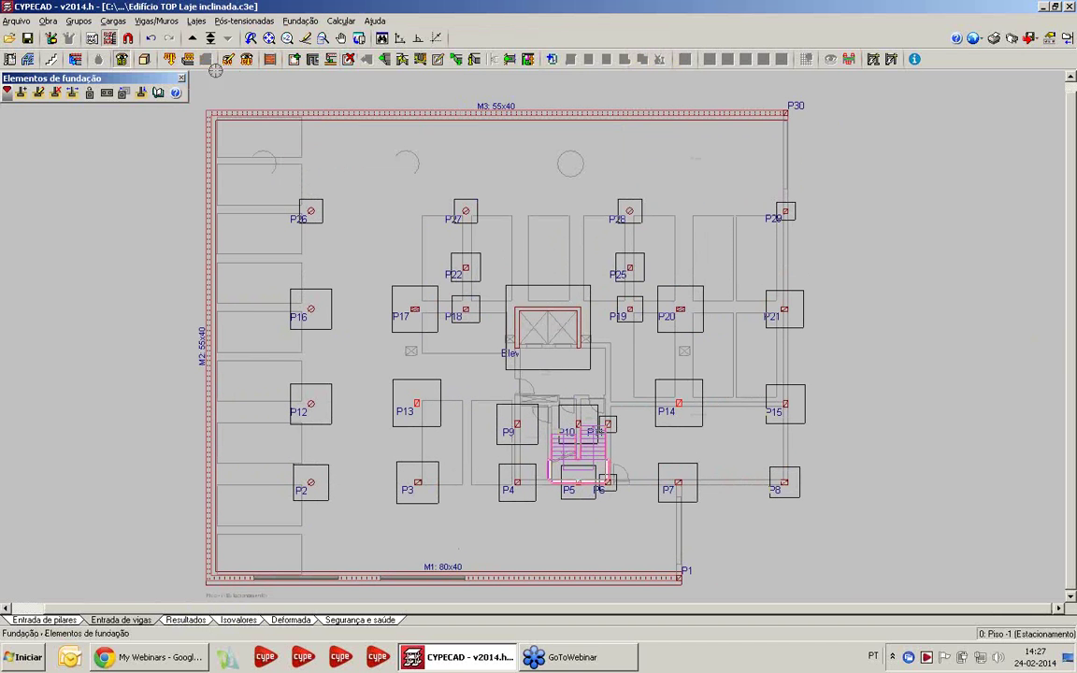
pyautogui.click(38, 91)
pyautogui.click(862, 515)
pyautogui.click(292, 255)
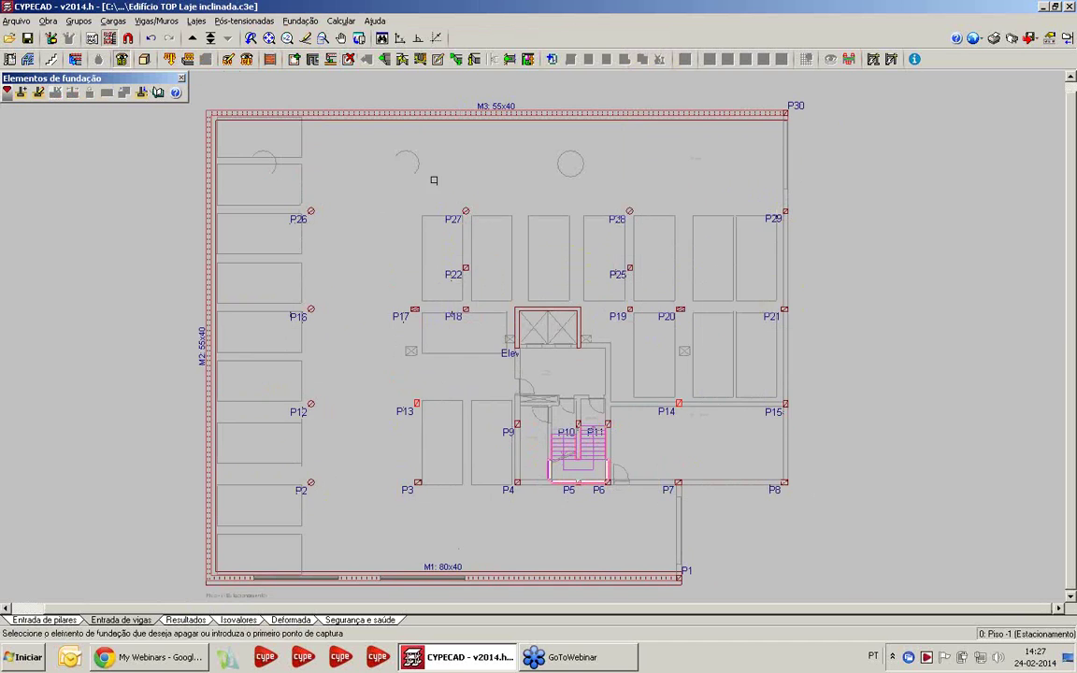
# Step: Define a new foundation element of the Elementos de um só pilar kind, with the first footing type
pyautogui.scroll(2, 464, 228)
pyautogui.scroll(1, 465, 228)
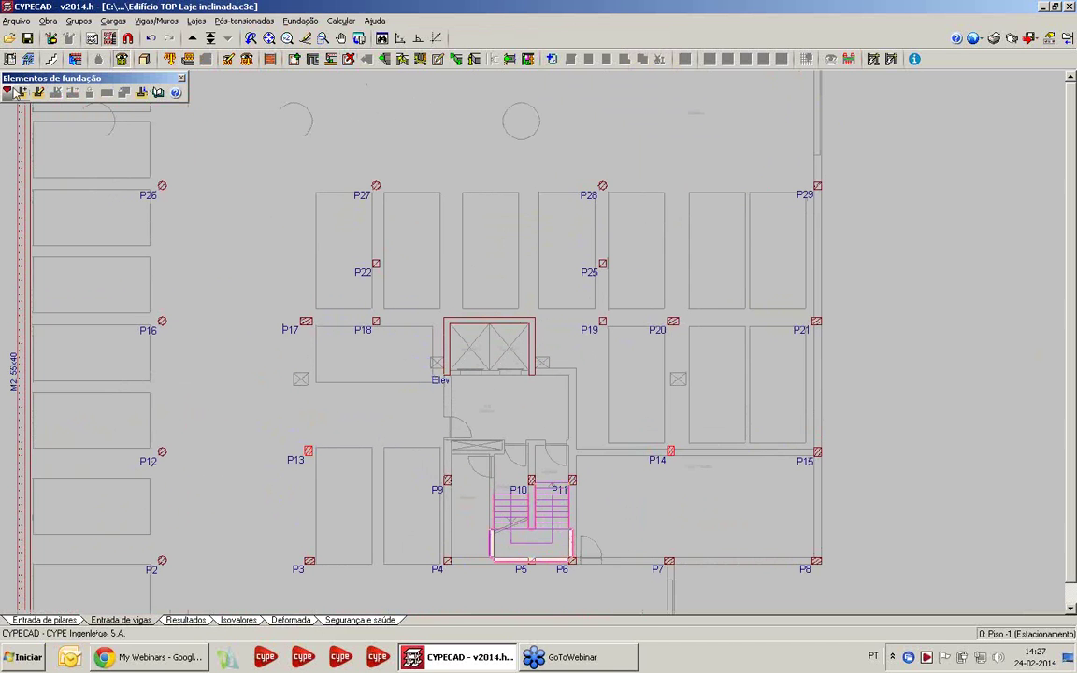
pyautogui.click(300, 20)
pyautogui.click(322, 55)
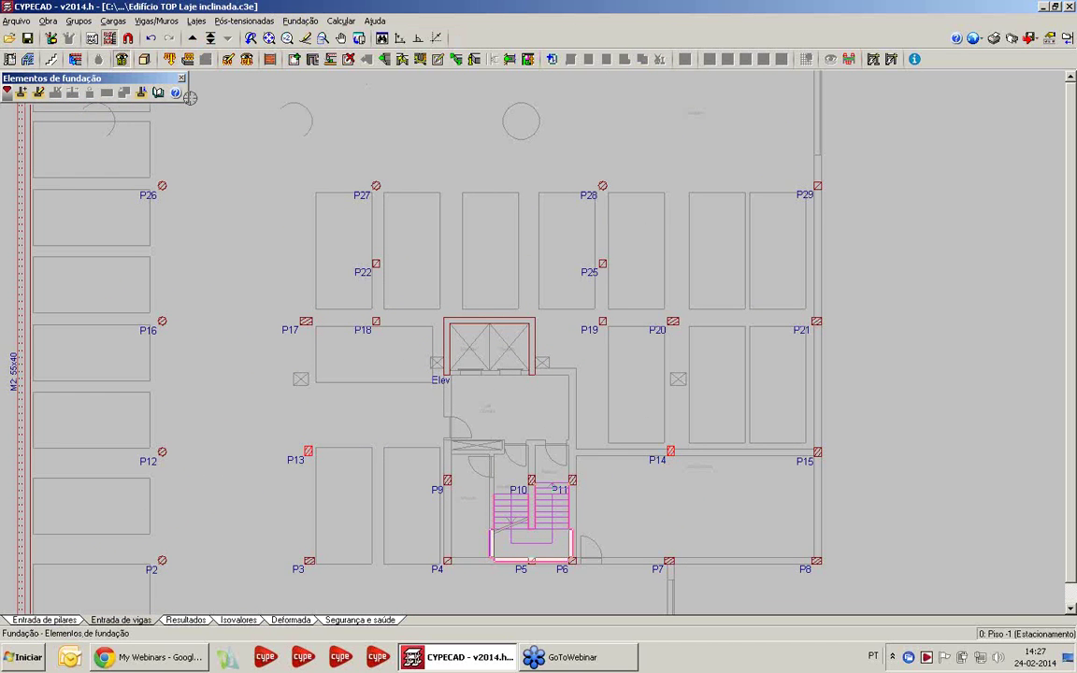
pyautogui.click(8, 91)
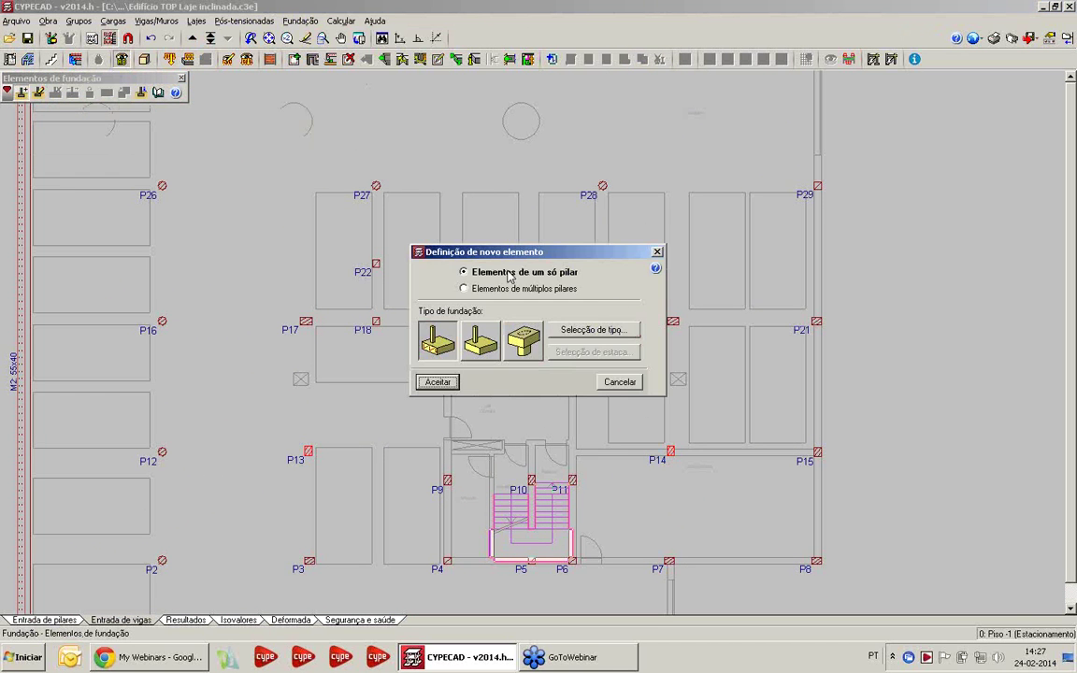
pyautogui.click(437, 381)
# Step: Place single-support footings under columns P19, P20 and P21 and under the Elev core
pyautogui.scroll(1, 561, 353)
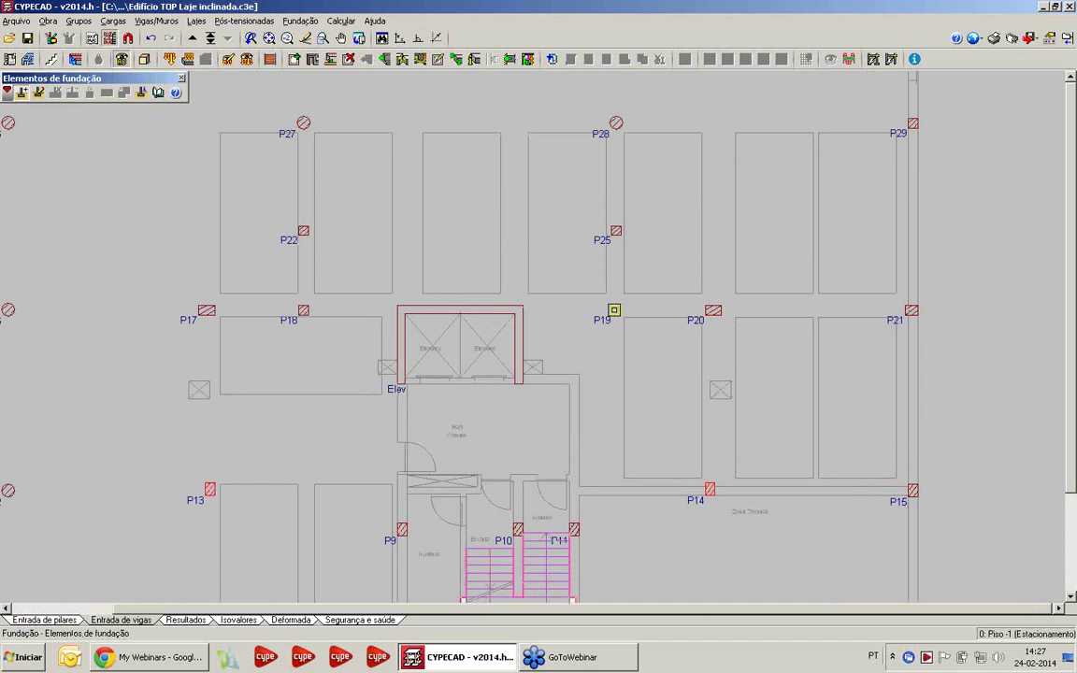
pyautogui.click(614, 309)
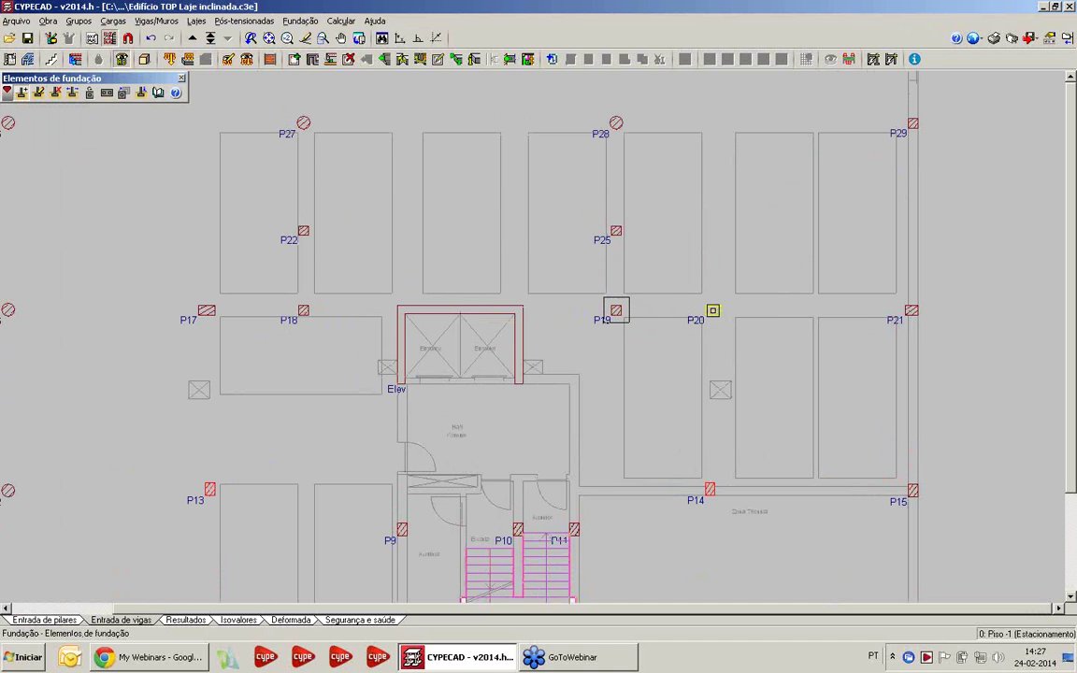
pyautogui.click(714, 308)
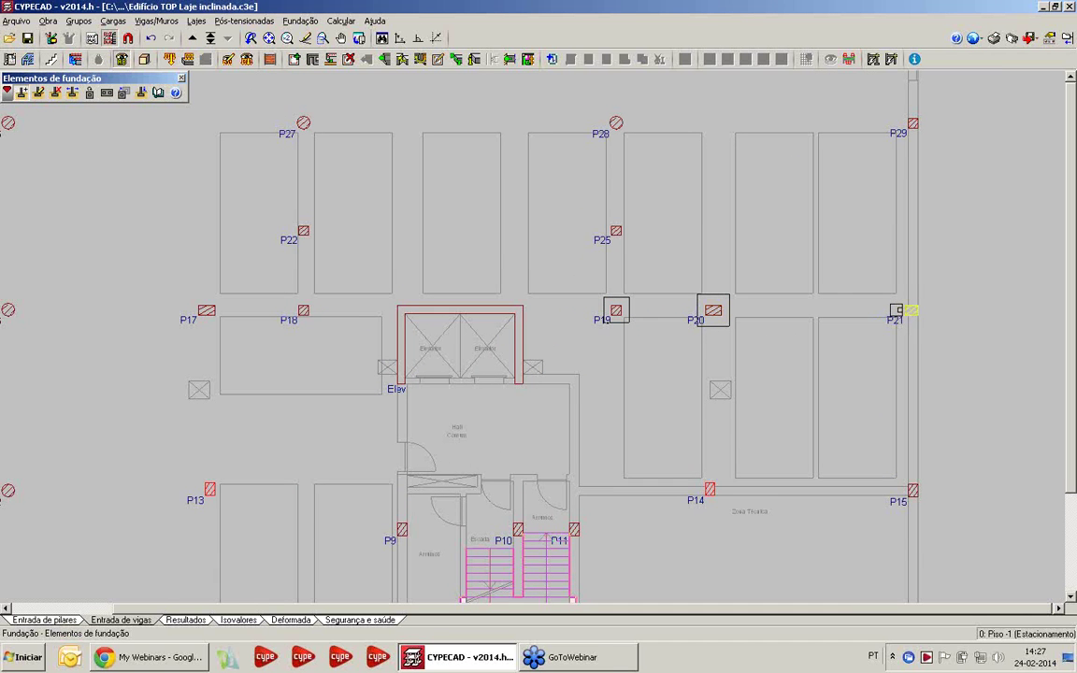
pyautogui.click(895, 310)
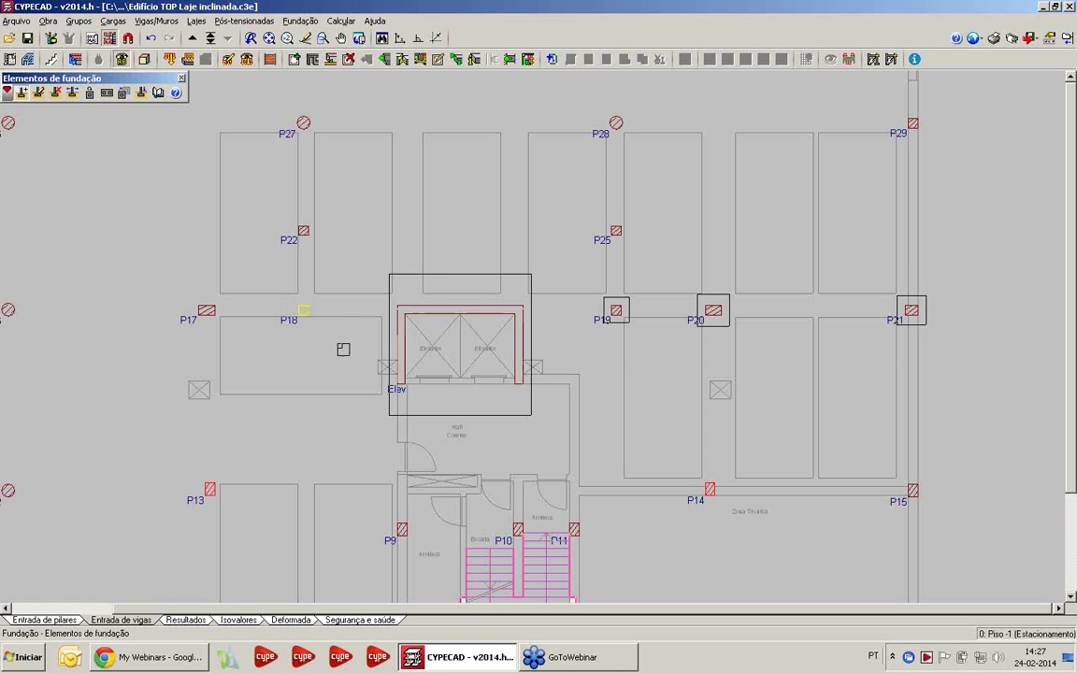
# Step: Set the new foundation element to Elementos de múltiplos pilares, with the first footing type
pyautogui.moveTo(466, 313); pyautogui.dragTo(459, 353, button='middle')
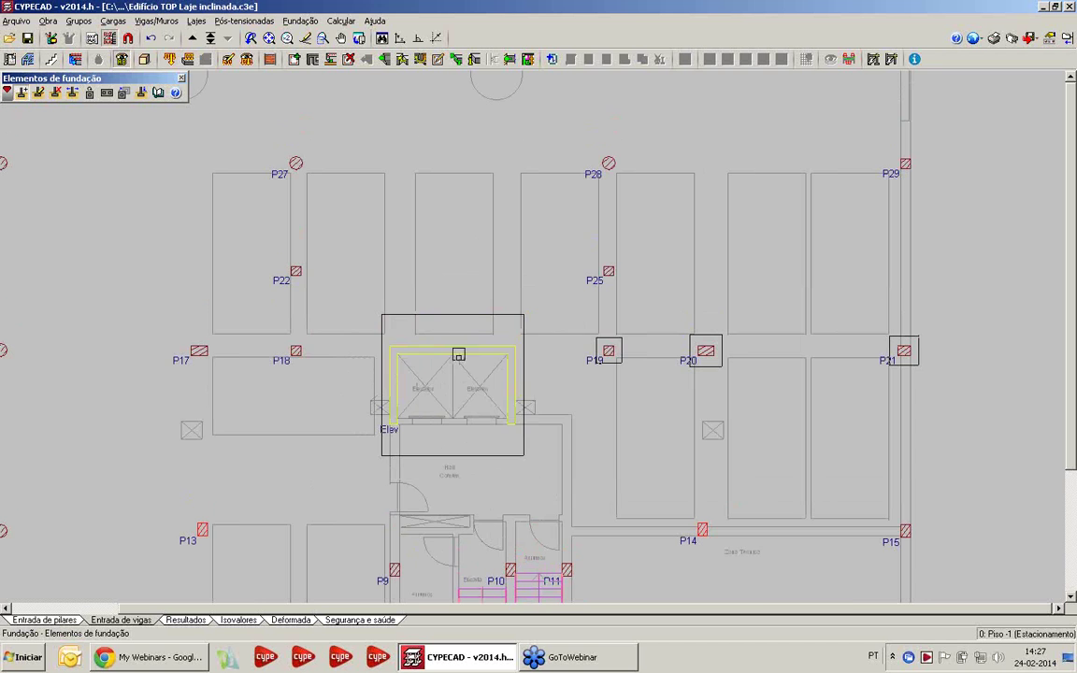
pyautogui.rightClick(458, 263)
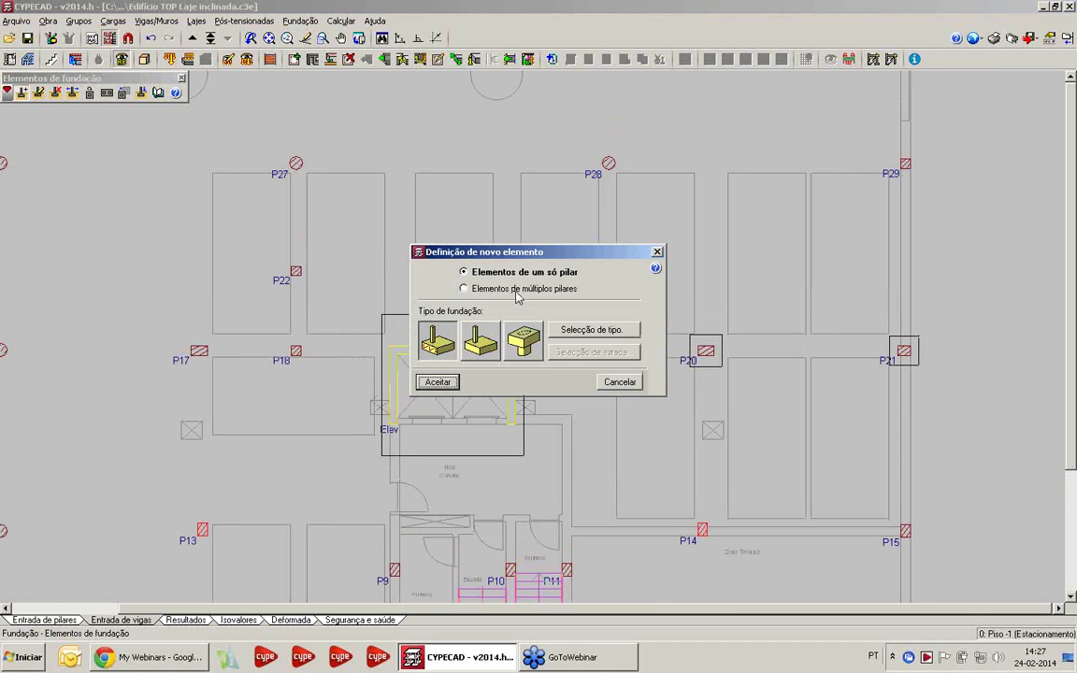
pyautogui.click(486, 292)
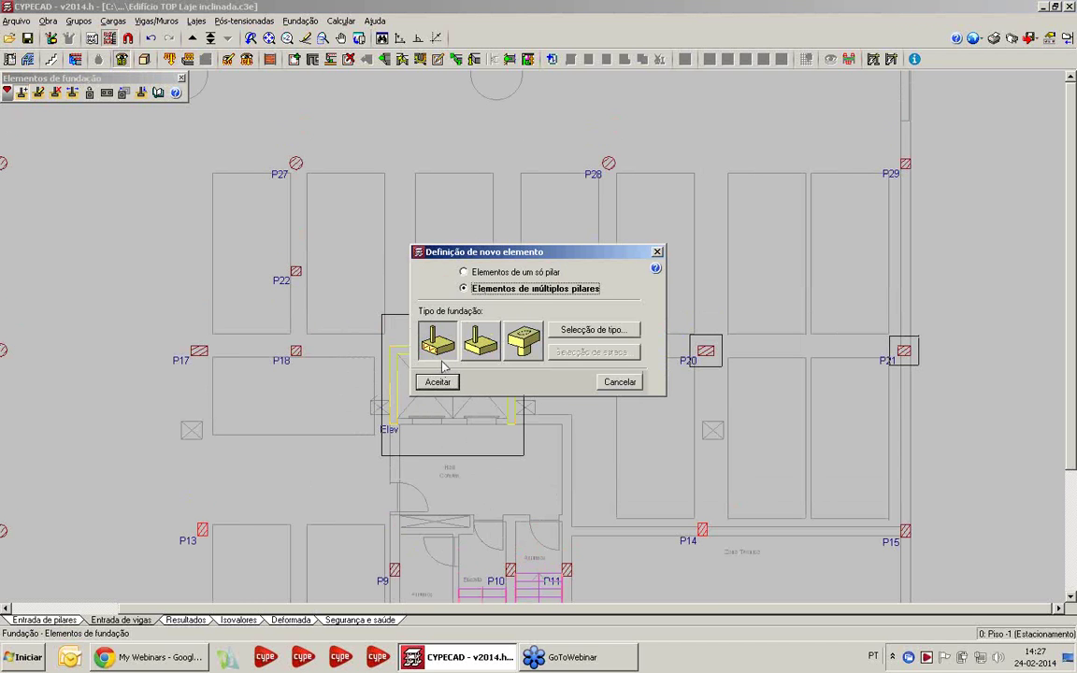
# Step: Place one multi-column footing under columns P17, P18 and P22
pyautogui.click(437, 382)
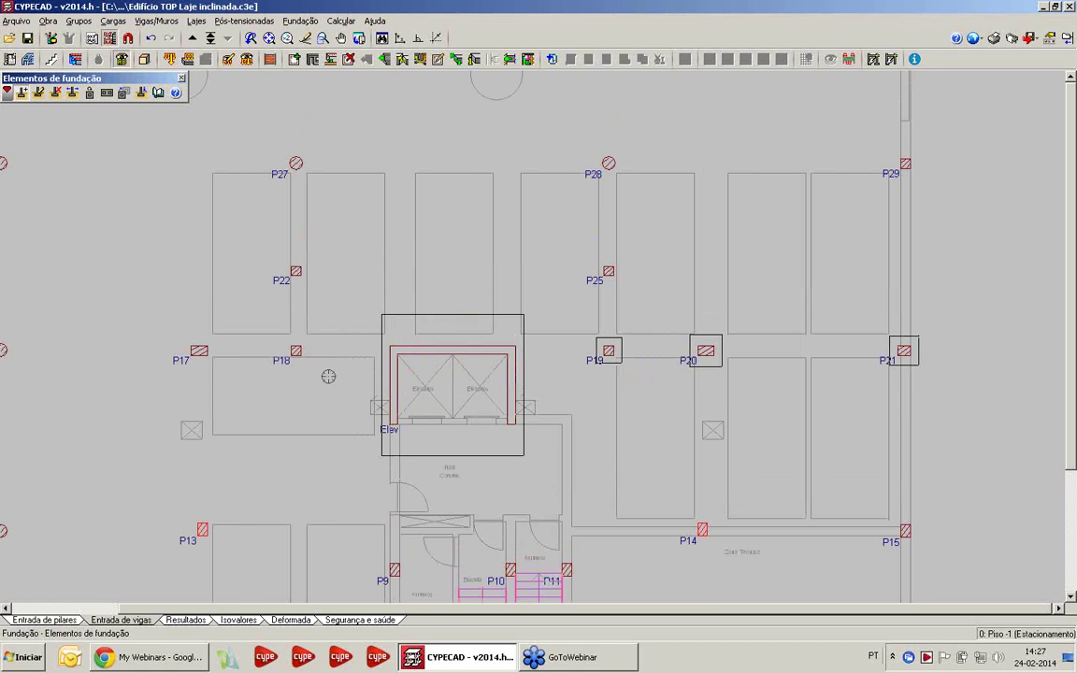
pyautogui.rightClick(240, 346)
pyautogui.click(311, 361)
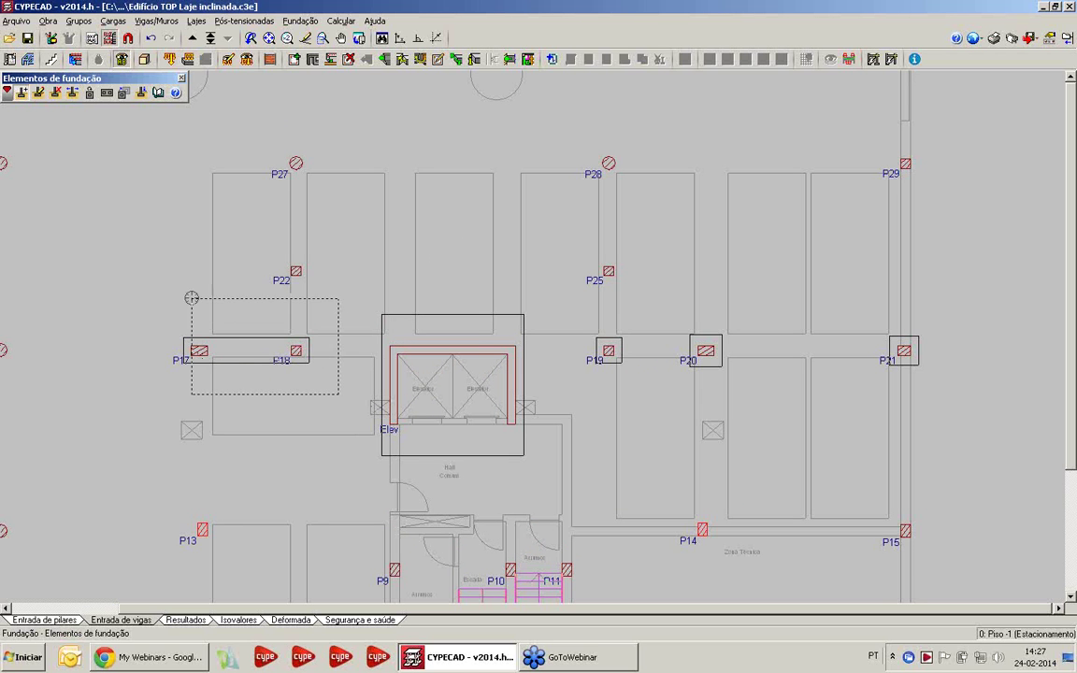
pyautogui.click(154, 240)
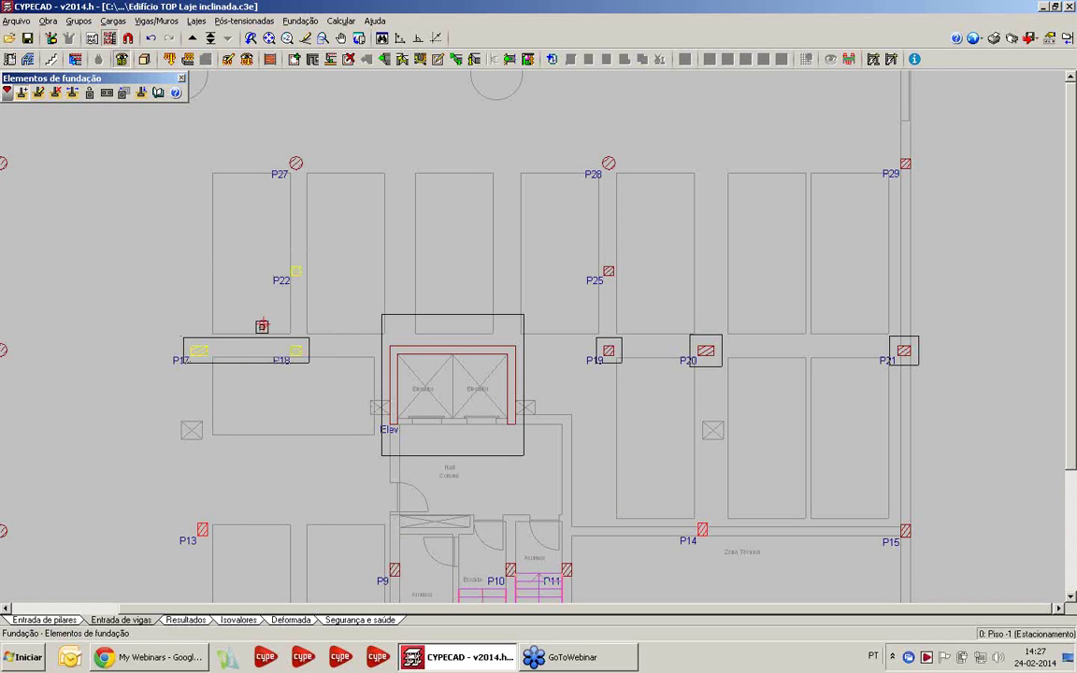
pyautogui.rightClick(234, 292)
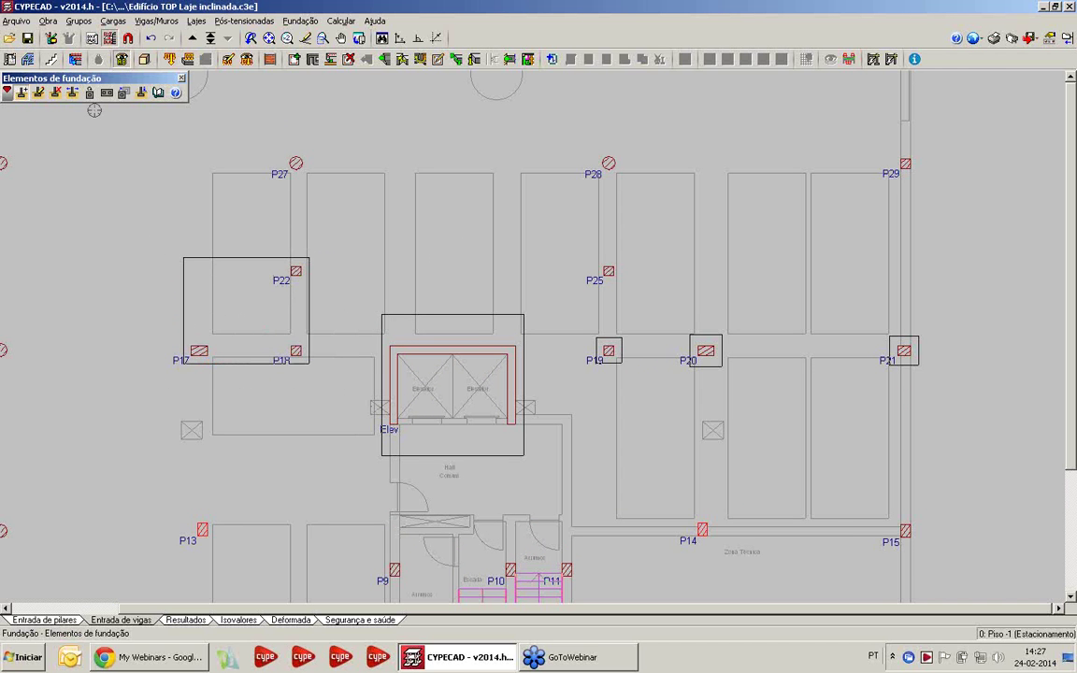
# Step: Place single-column footings under columns P17, P18, P22, P27, P28, P25 and P29
pyautogui.click(55, 91)
pyautogui.click(464, 272)
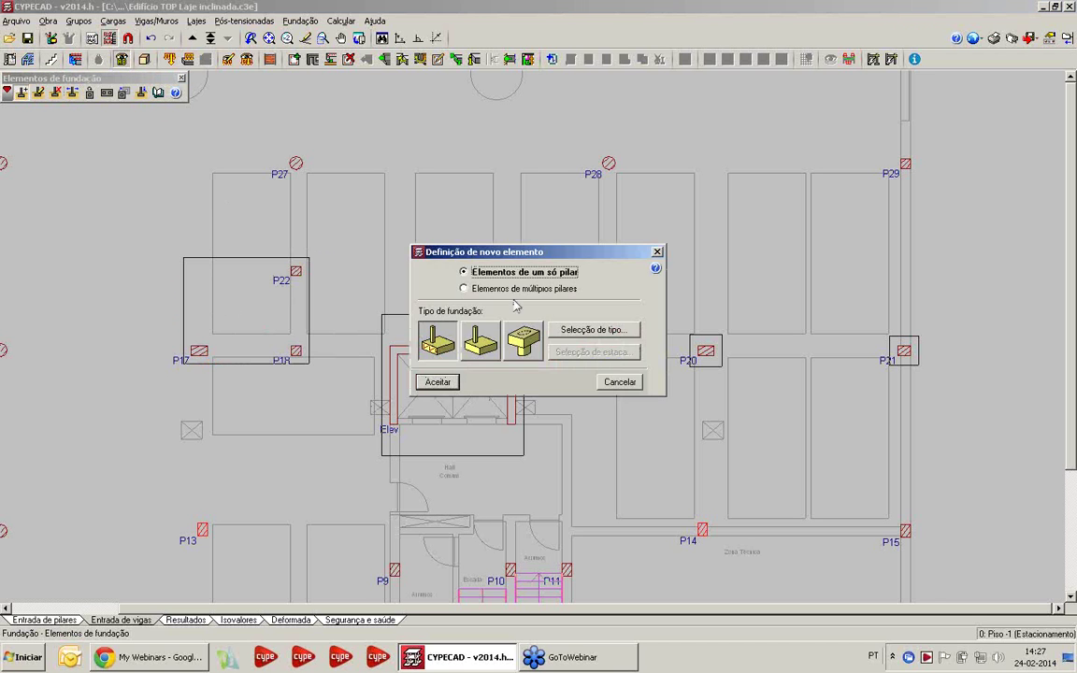
pyautogui.click(438, 382)
pyautogui.click(217, 351)
pyautogui.click(295, 272)
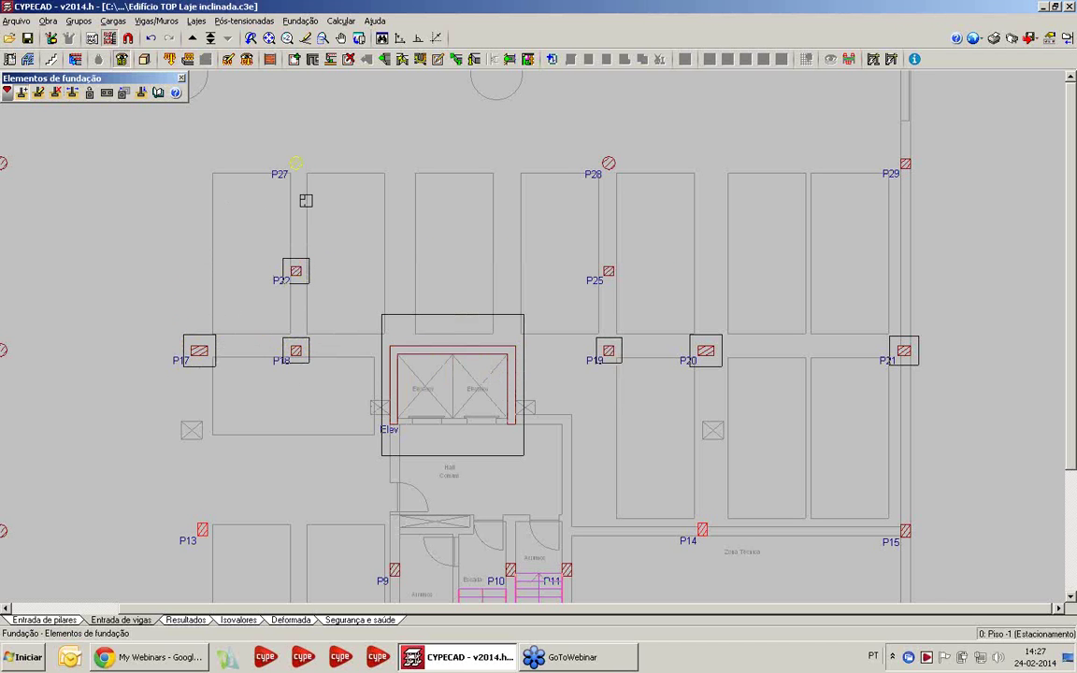
pyautogui.click(295, 164)
pyautogui.click(603, 166)
pyautogui.click(606, 271)
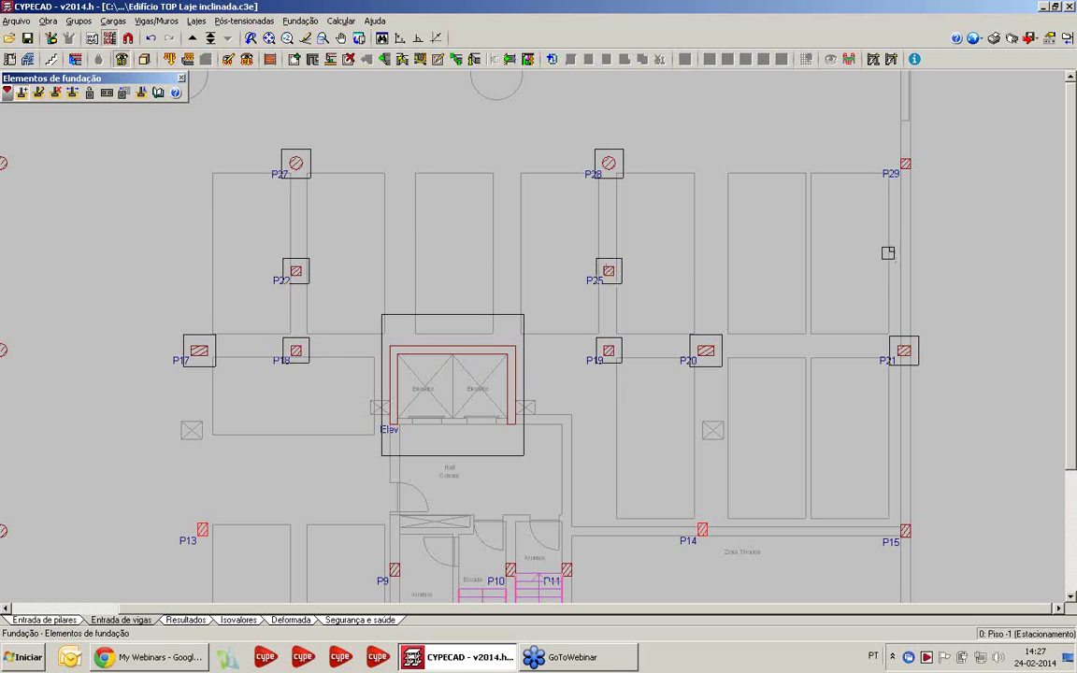
pyautogui.click(903, 165)
# Step: Add C.1 tie beams between the footings of P19 and P20 and from P19 through P25 to P28, with strap beam type C selected
pyautogui.scroll(-1, 568, 274)
pyautogui.scroll(-2, 571, 276)
pyautogui.moveTo(582, 205); pyautogui.dragTo(570, 300, button='middle')
pyautogui.scroll(1, 586, 361)
pyautogui.scroll(2, 568, 317)
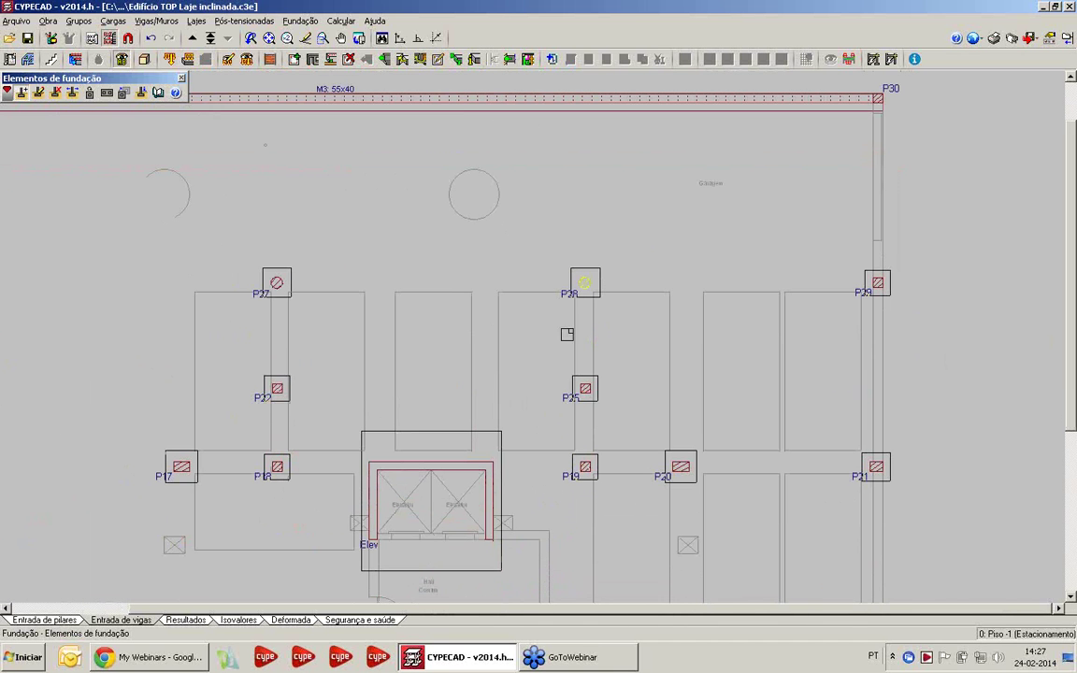
pyautogui.click(300, 20)
pyautogui.click(331, 72)
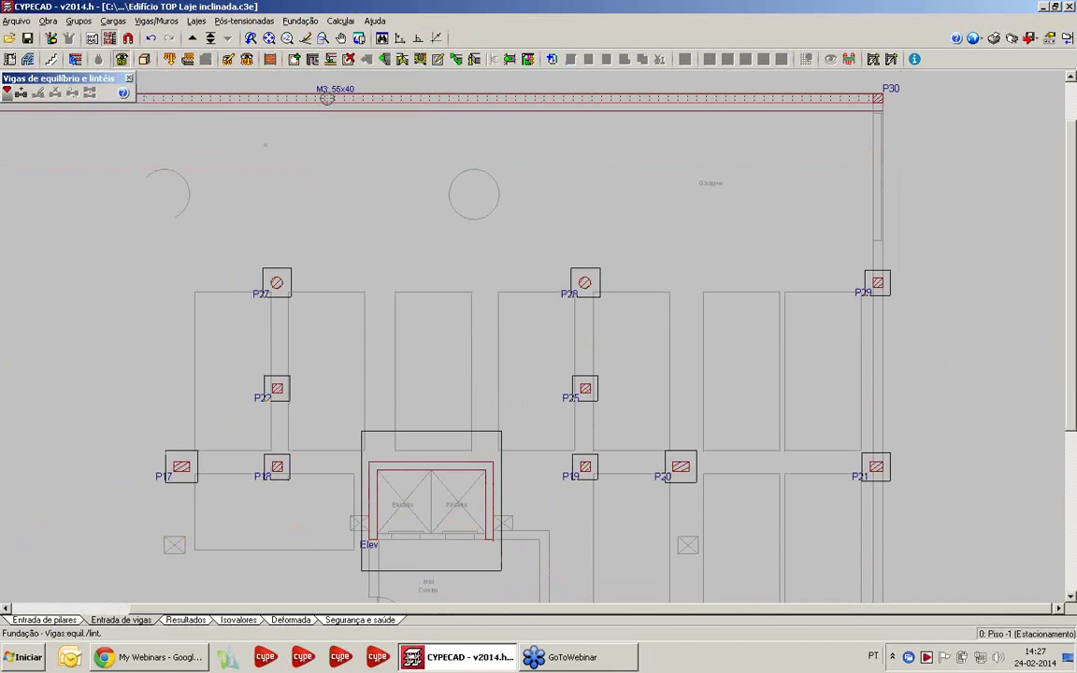
pyautogui.click(39, 93)
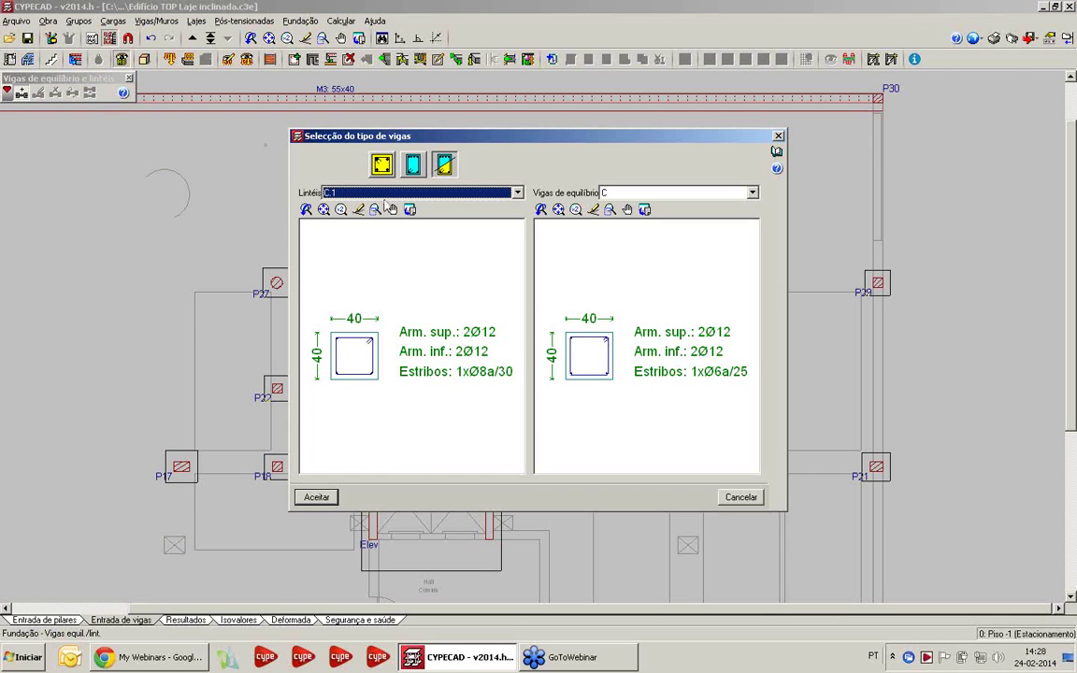
pyautogui.click(316, 496)
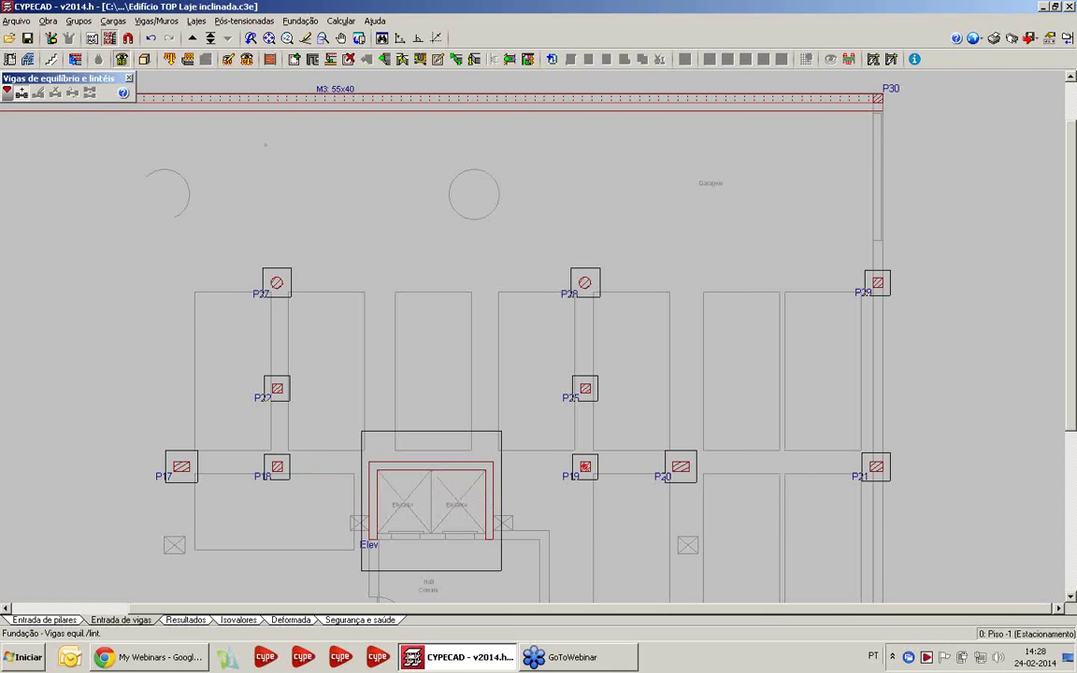
pyautogui.click(584, 466)
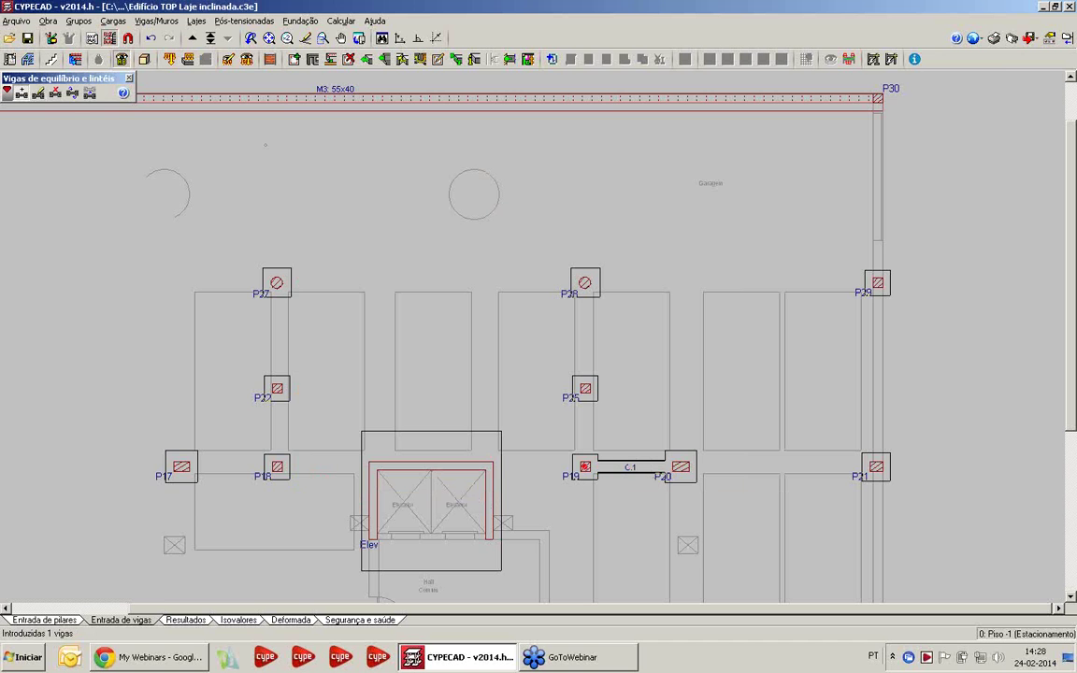
pyautogui.click(585, 467)
pyautogui.click(585, 282)
# Step: Add an orthogonal strap beam from the P28 footing to perimeter wall M3
pyautogui.scroll(1, 584, 297)
pyautogui.click(586, 275)
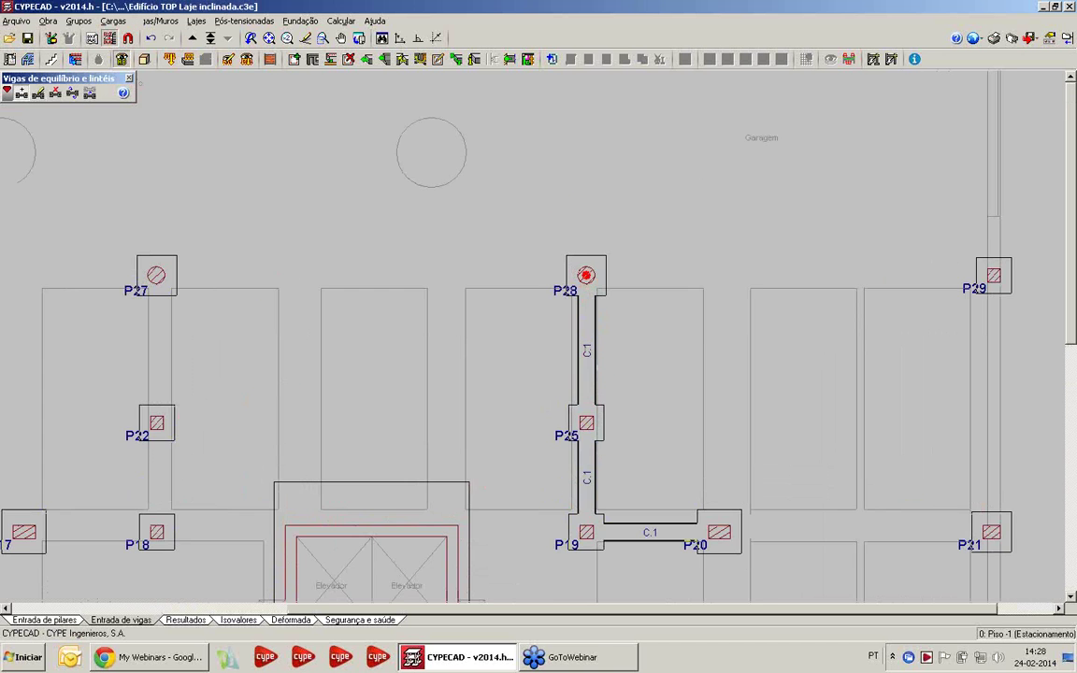
pyautogui.moveTo(543, 185); pyautogui.dragTo(521, 338, button='middle')
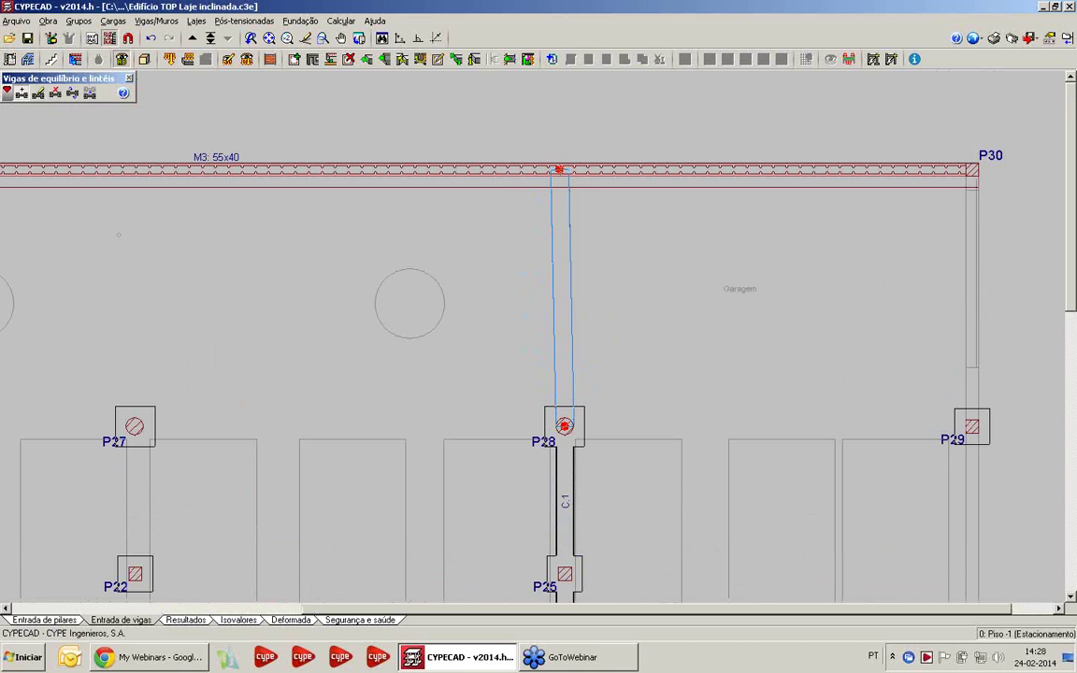
pyautogui.click(418, 37)
pyautogui.click(563, 169)
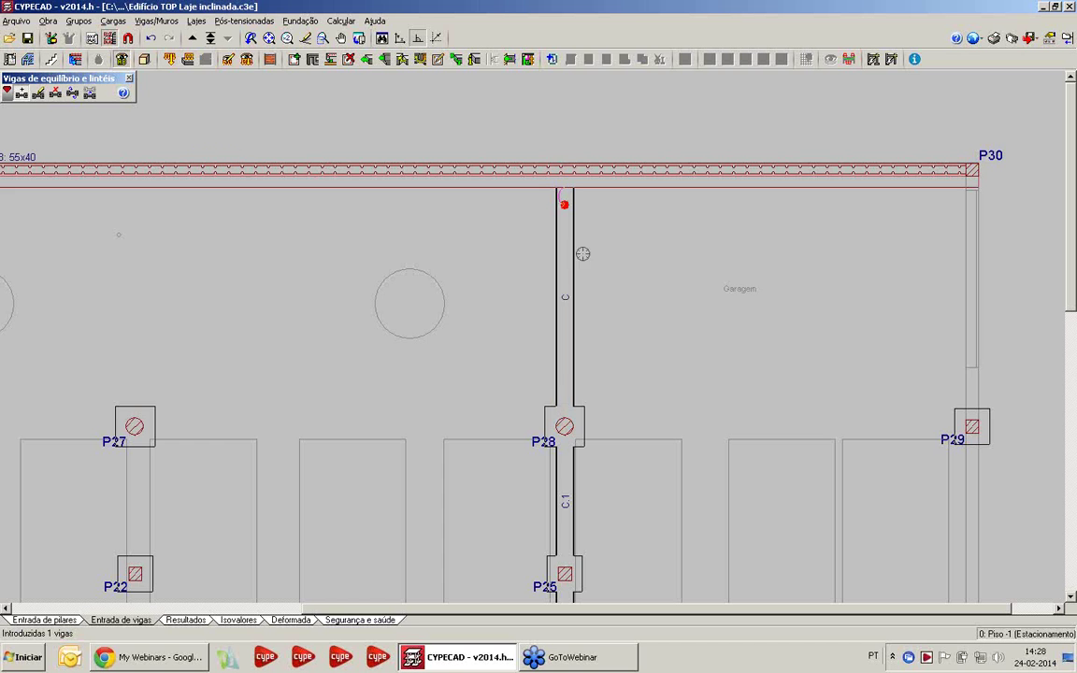
pyautogui.scroll(1, 538, 245)
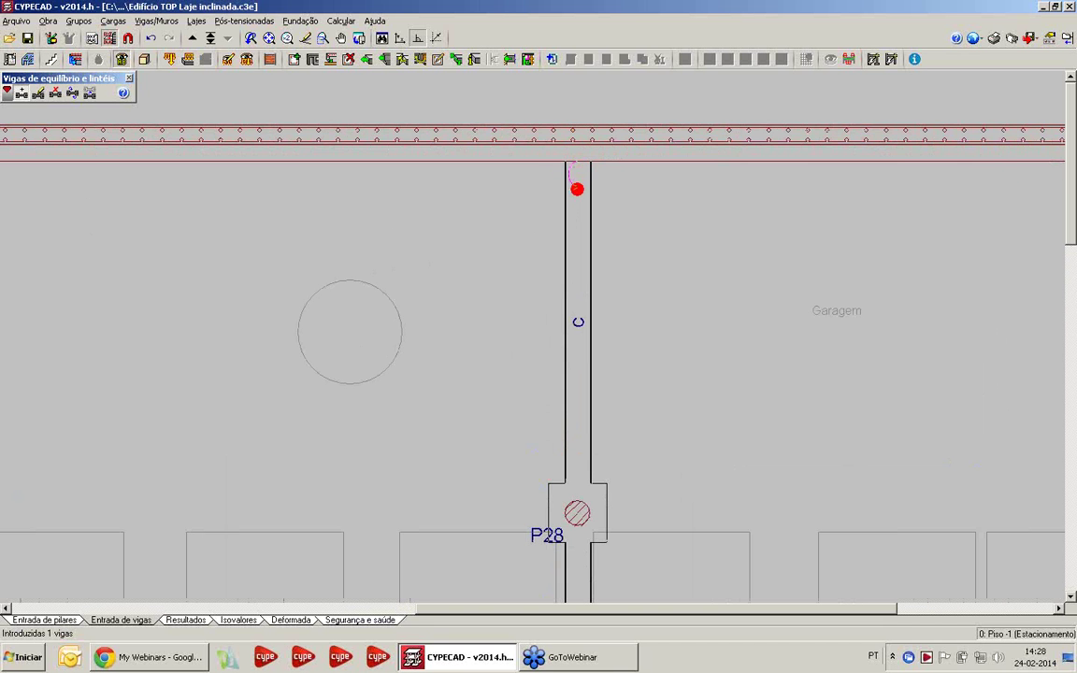
# Step: Open the project Edifício TOP and close its calculation error report
pyautogui.scroll(-4, 420, 316)
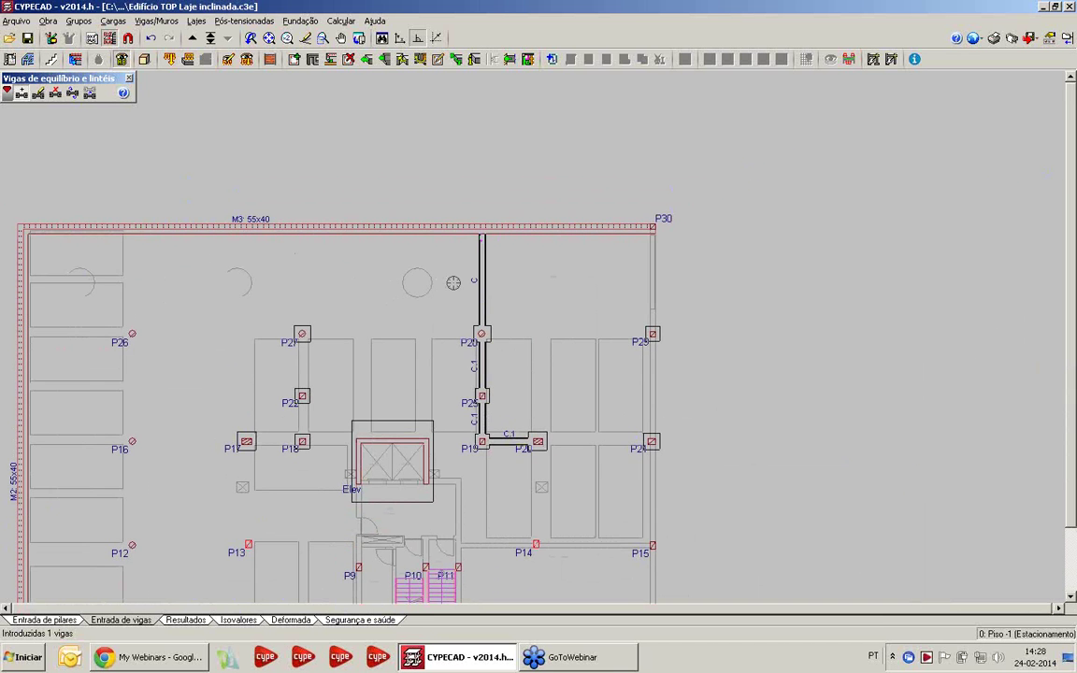
pyautogui.scroll(-1, 379, 279)
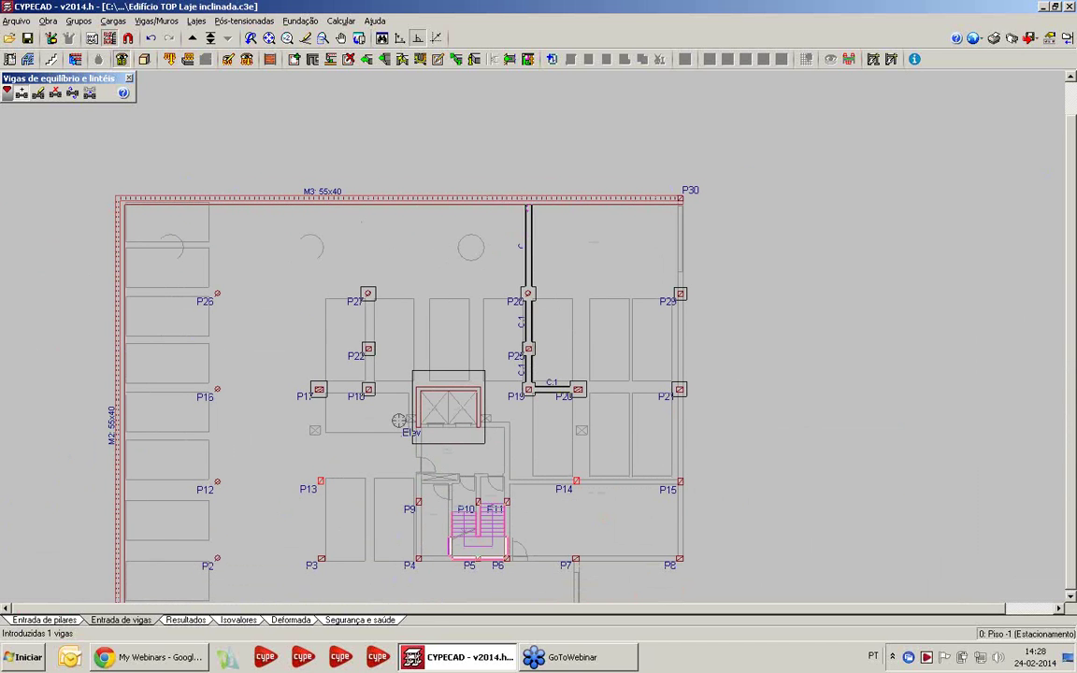
pyautogui.scroll(-2, 284, 387)
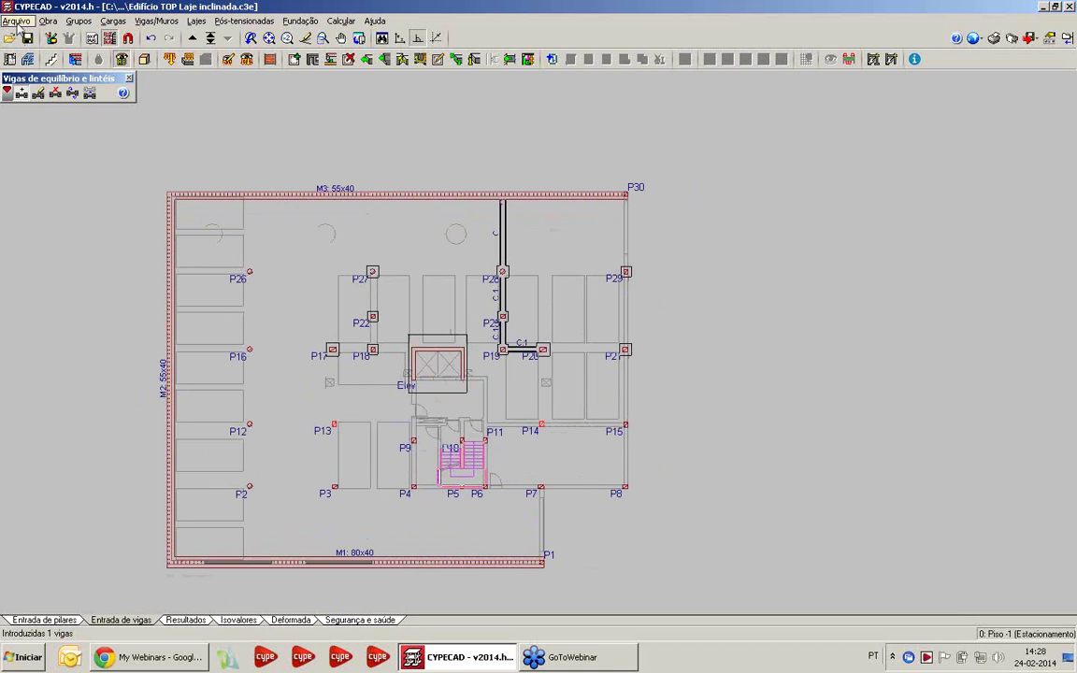
pyautogui.click(16, 20)
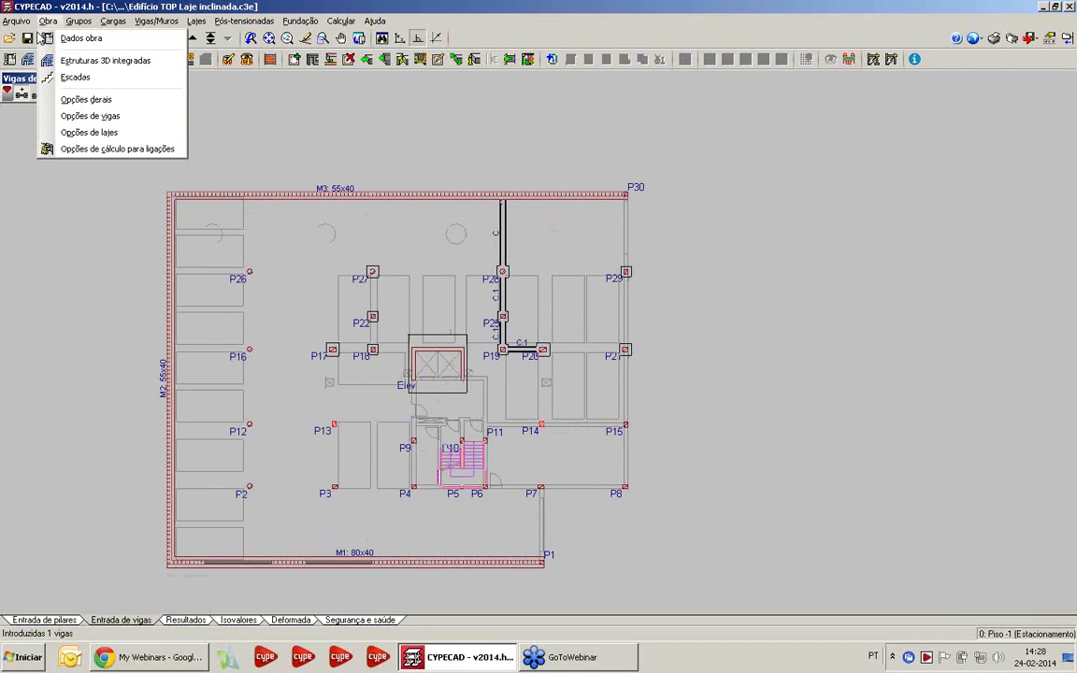
pyautogui.click(35, 54)
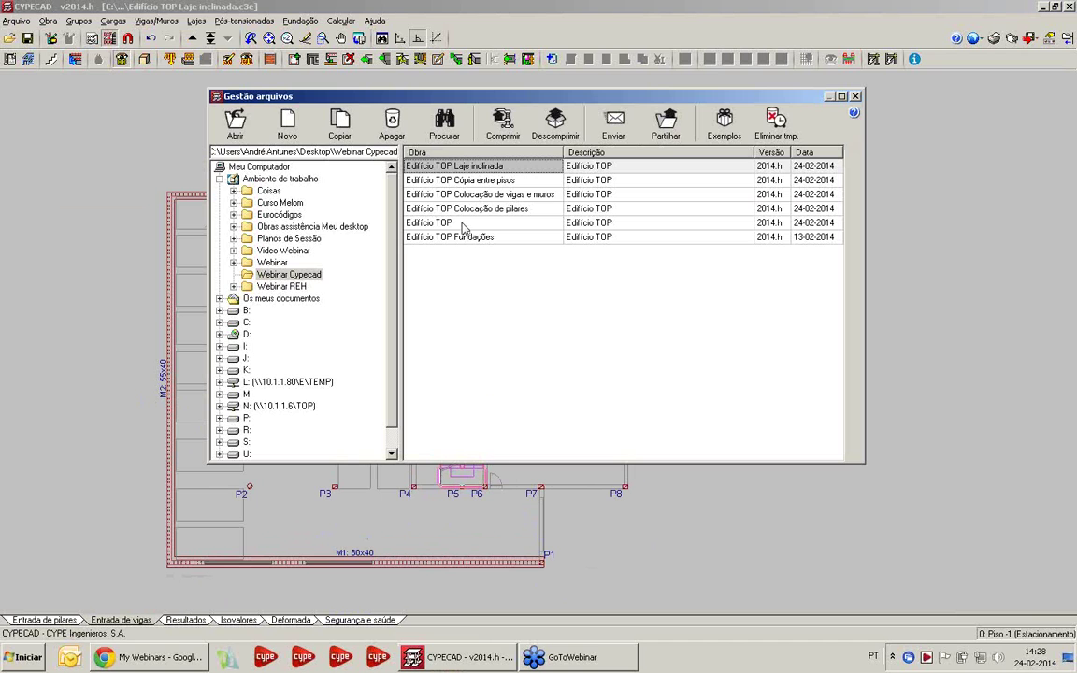
pyautogui.doubleClick(462, 227)
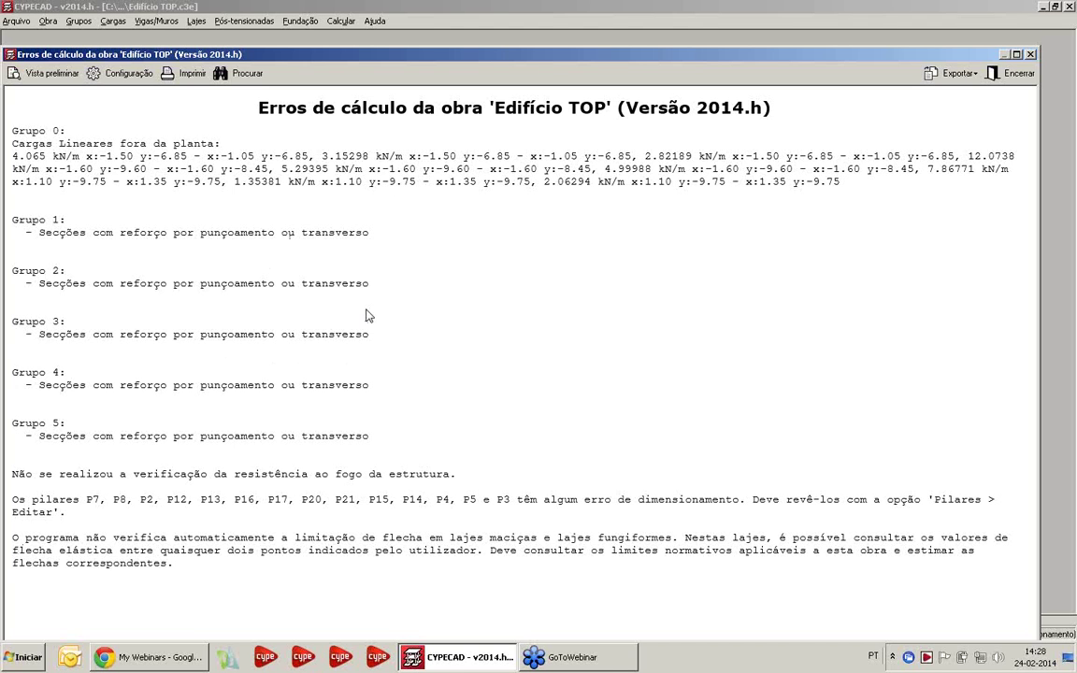
pyautogui.click(1032, 56)
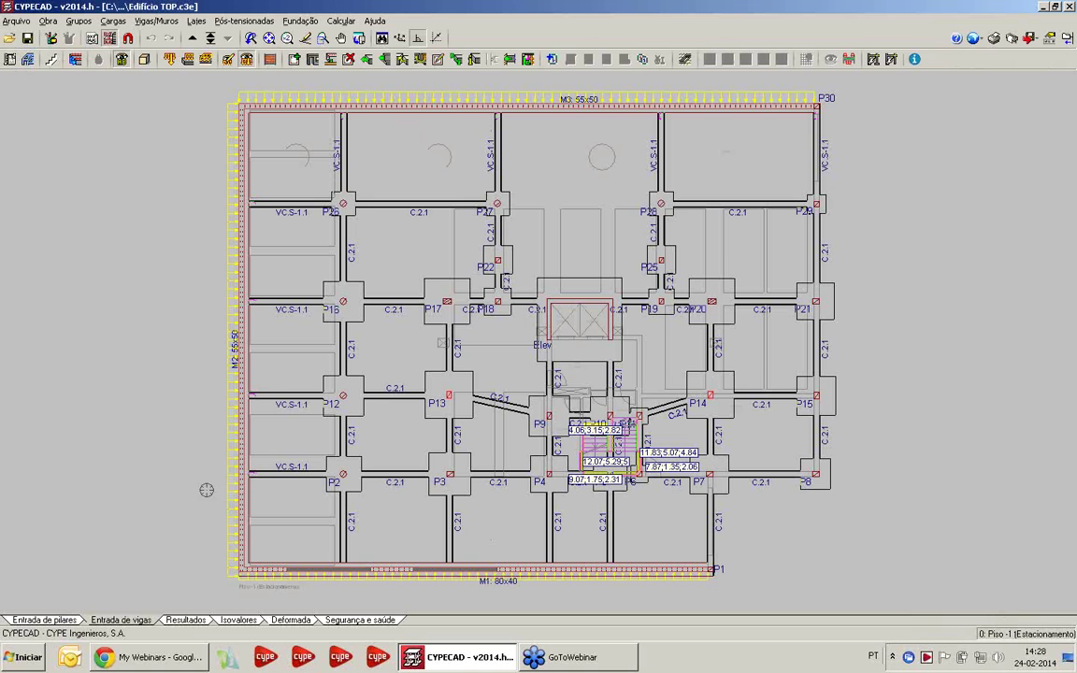
# Step: Switch to the calculation results and review the final calculation report
pyautogui.click(184, 621)
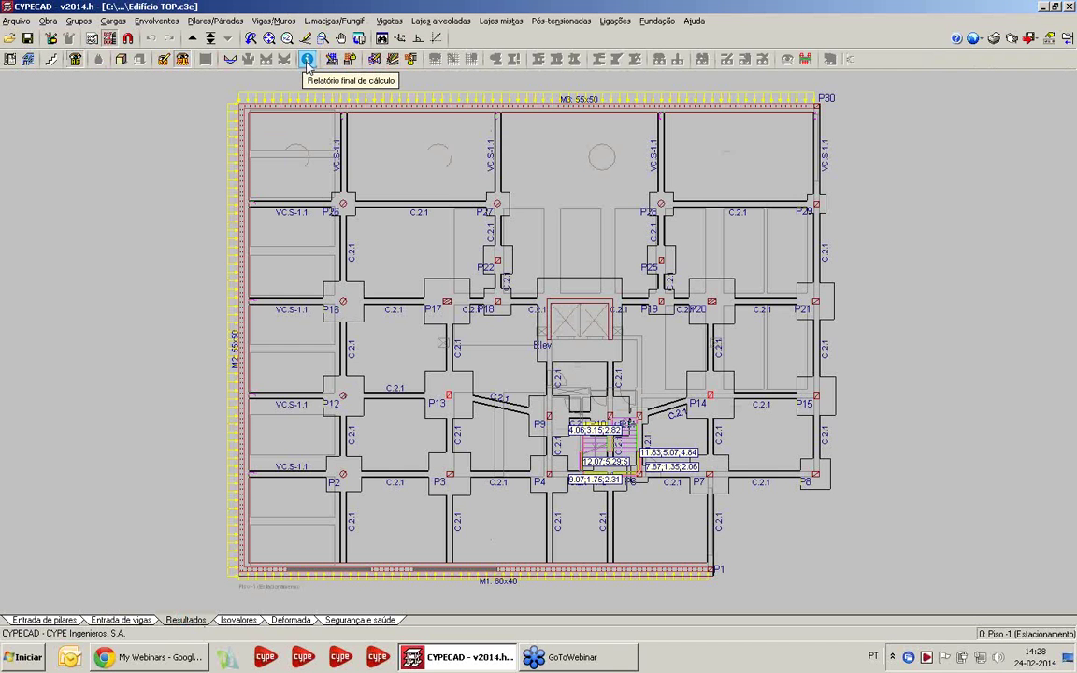
pyautogui.click(308, 60)
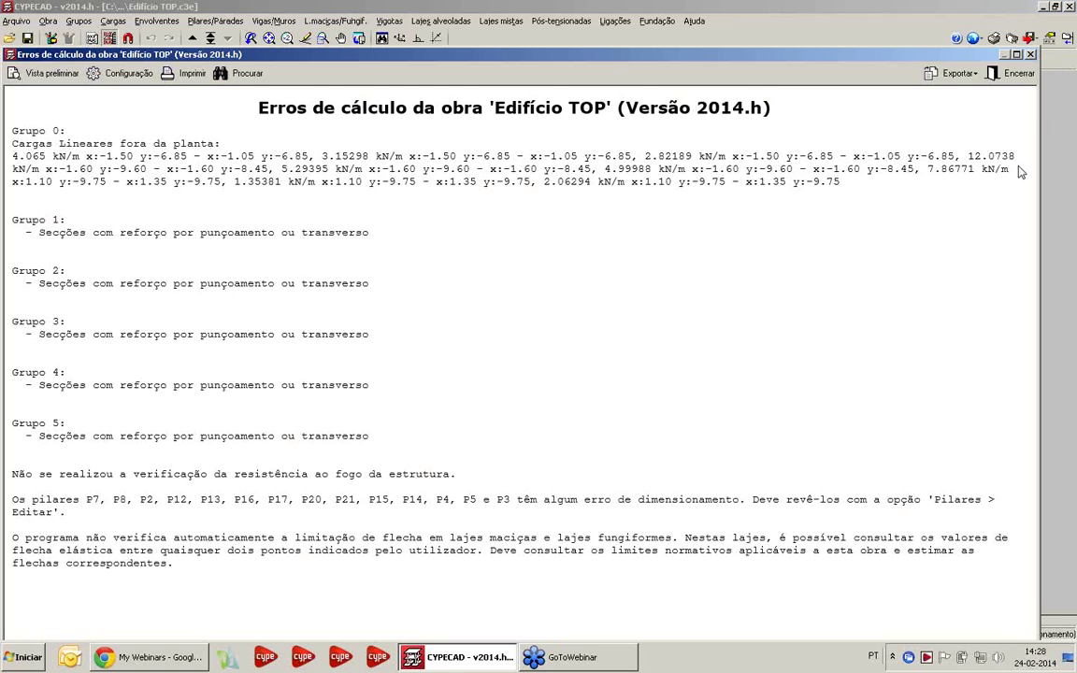
pyautogui.click(1030, 55)
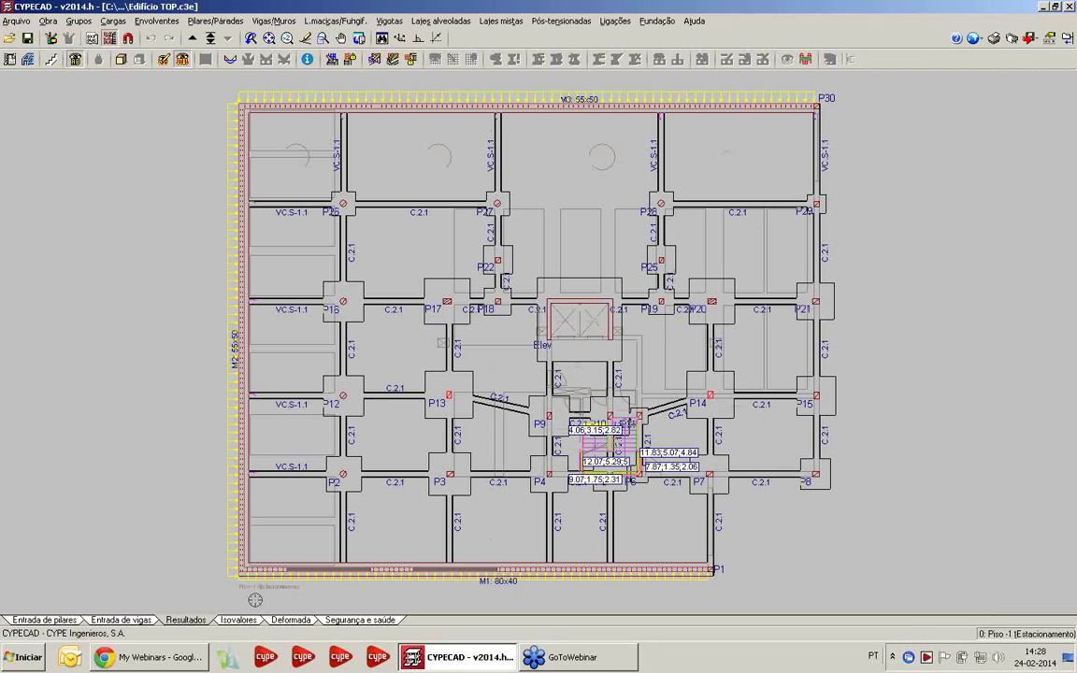
# Step: Go to the Desvão floor group and hide the loads and the background drawing template
pyautogui.click(210, 37)
pyautogui.click(525, 253)
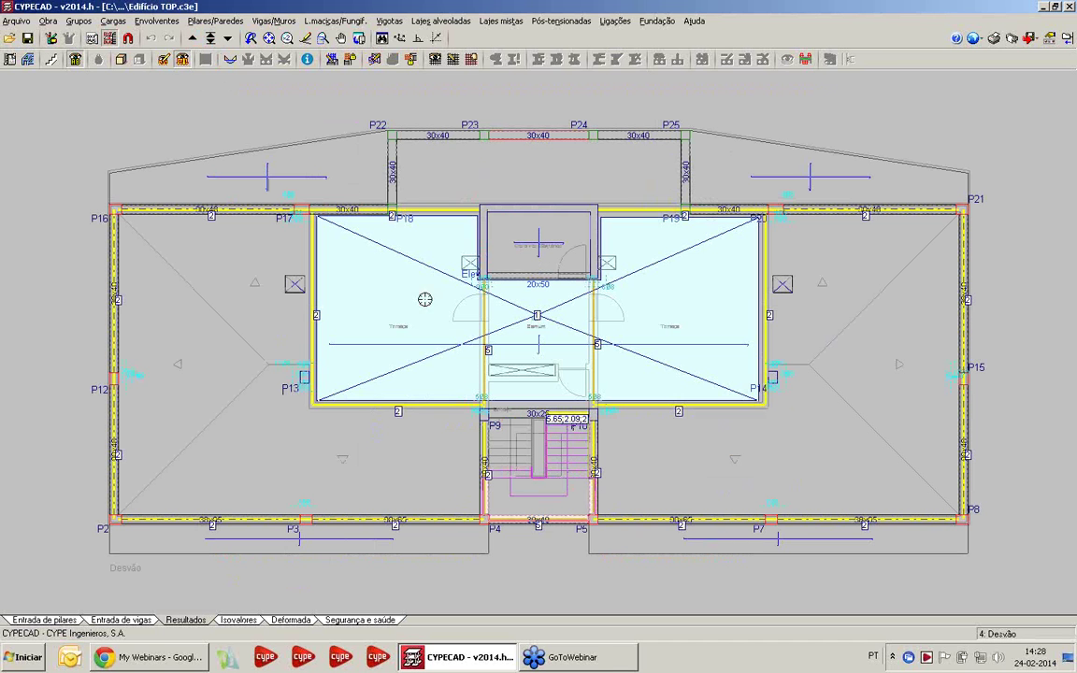
pyautogui.click(182, 61)
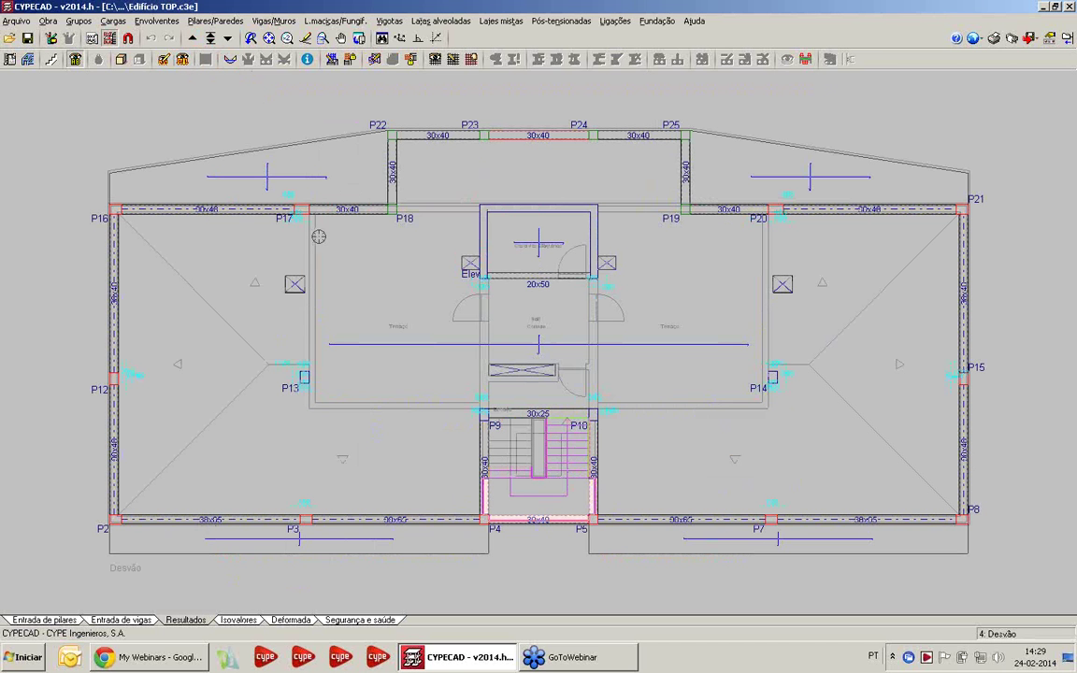
pyautogui.press('F4')
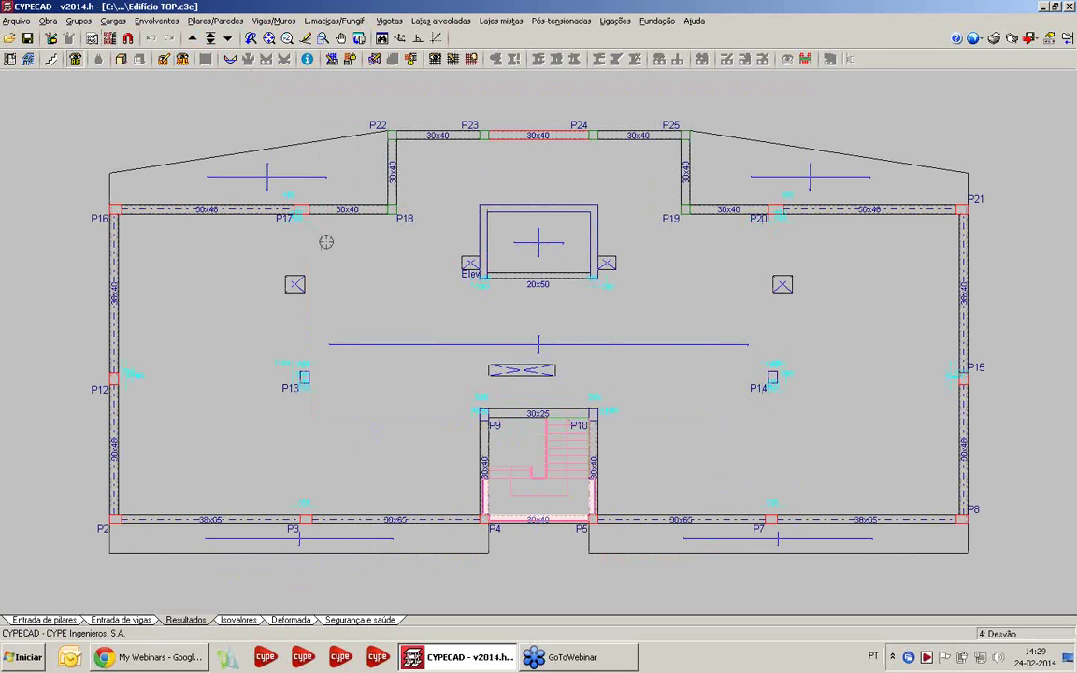
# Step: Turn off the on-screen display of punching shear reinforcement in the slabs
pyautogui.click(434, 59)
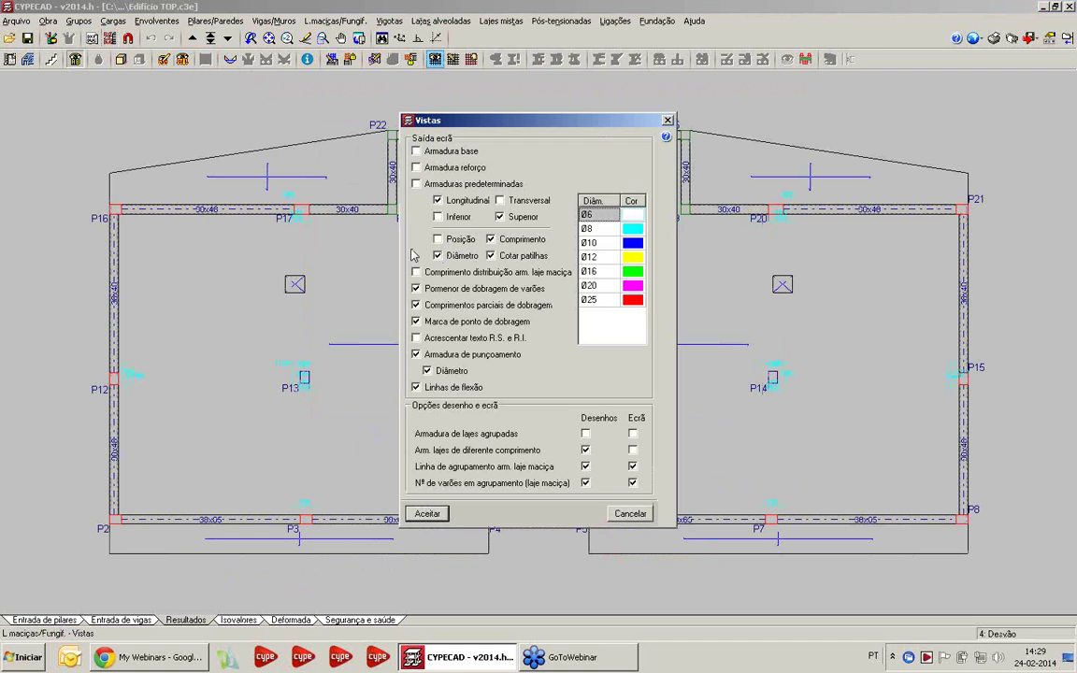
pyautogui.click(416, 354)
pyautogui.click(427, 514)
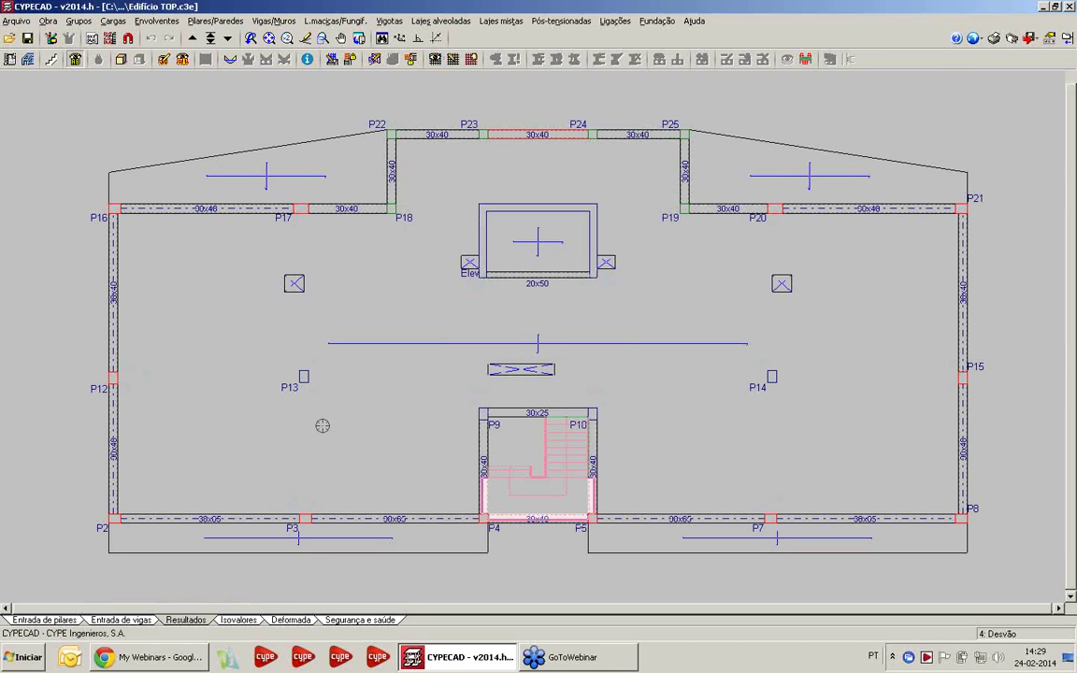
# Step: In floor group Piso 2 até 4, display negative and positive moment envelopes for the edge beam along P16, P12 and P2, using fundamental combinations
pyautogui.click(228, 38)
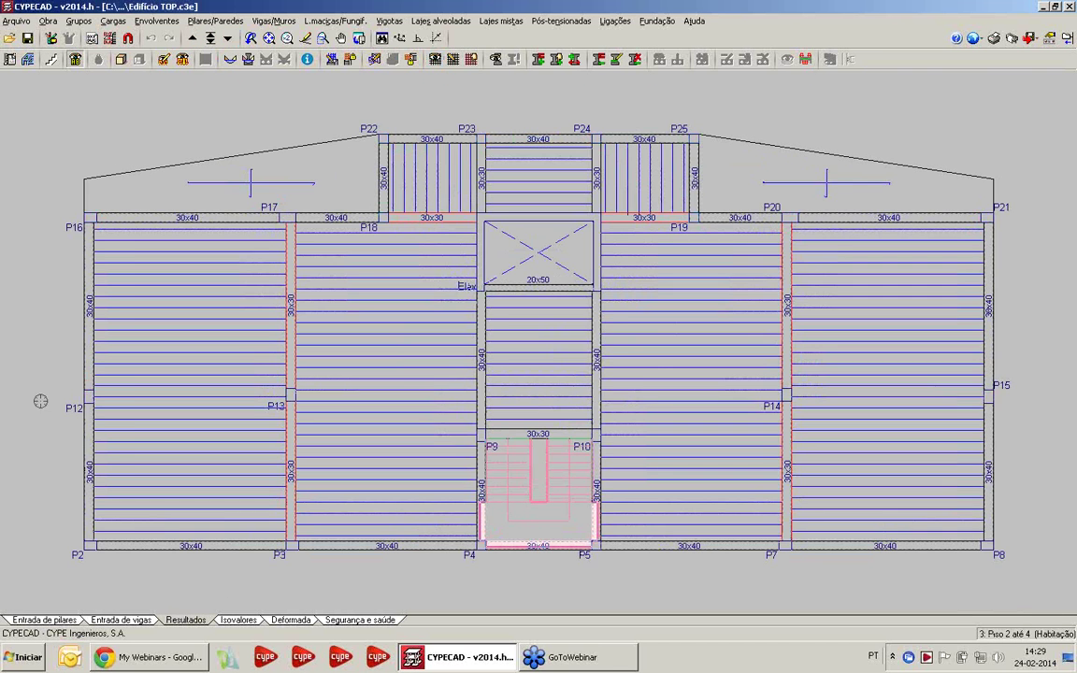
pyautogui.moveTo(256, 379); pyautogui.dragTo(260, 377, button='middle')
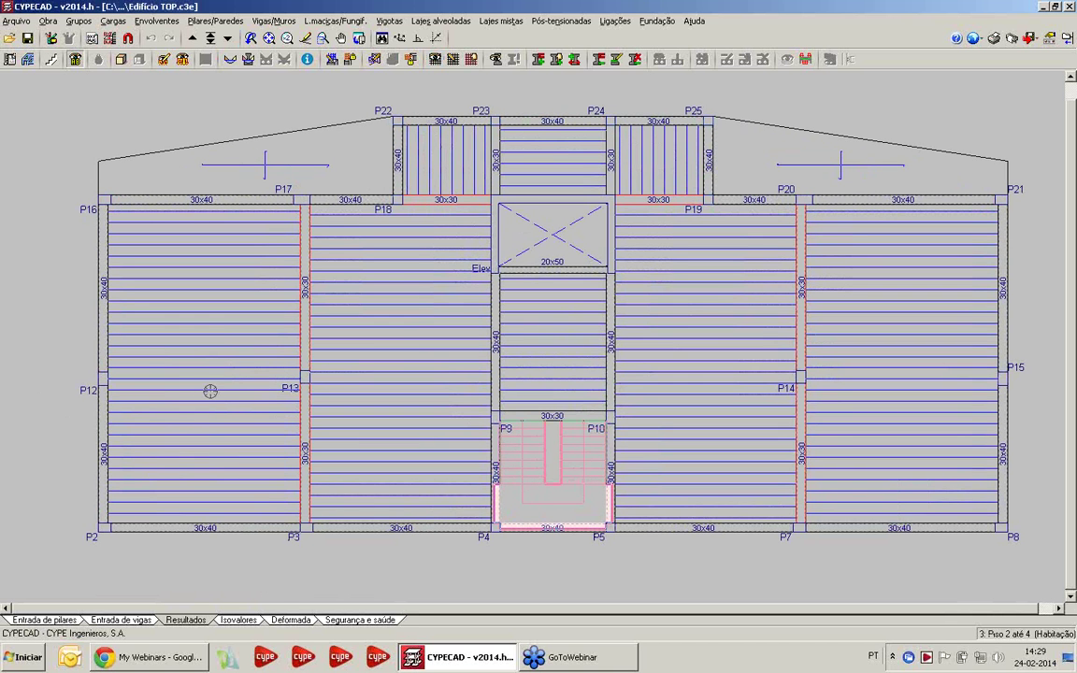
pyautogui.click(230, 59)
pyautogui.click(540, 269)
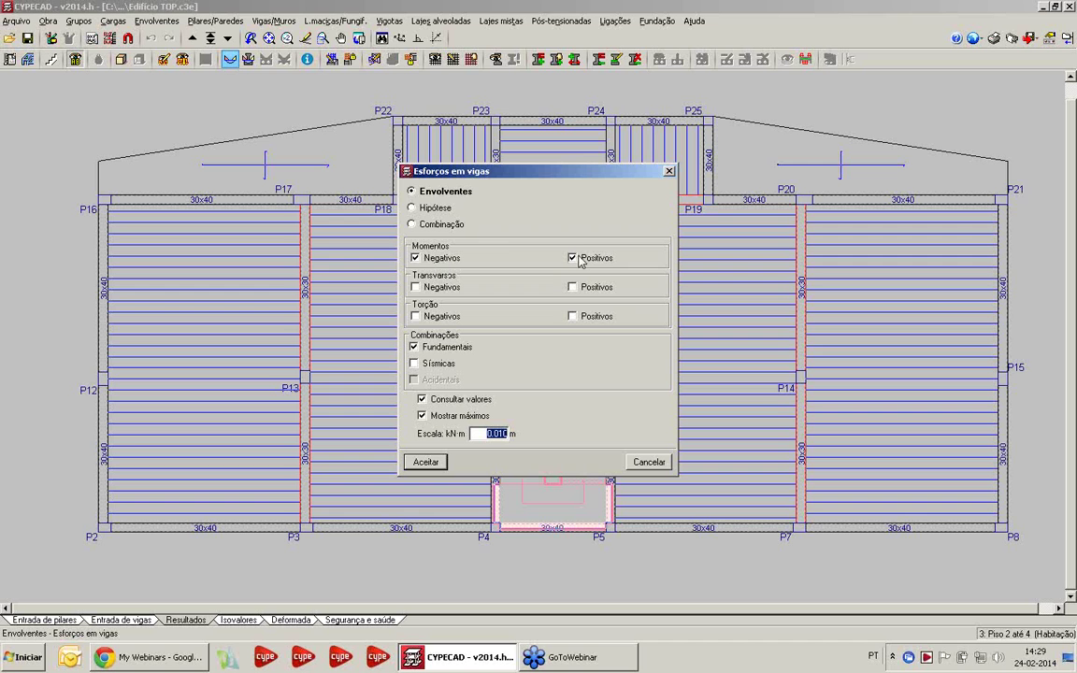
pyautogui.click(416, 257)
pyautogui.click(427, 467)
pyautogui.click(101, 400)
pyautogui.moveTo(144, 392); pyautogui.dragTo(270, 387, button='middle')
pyautogui.scroll(2, 225, 371)
pyautogui.scroll(-1, 266, 378)
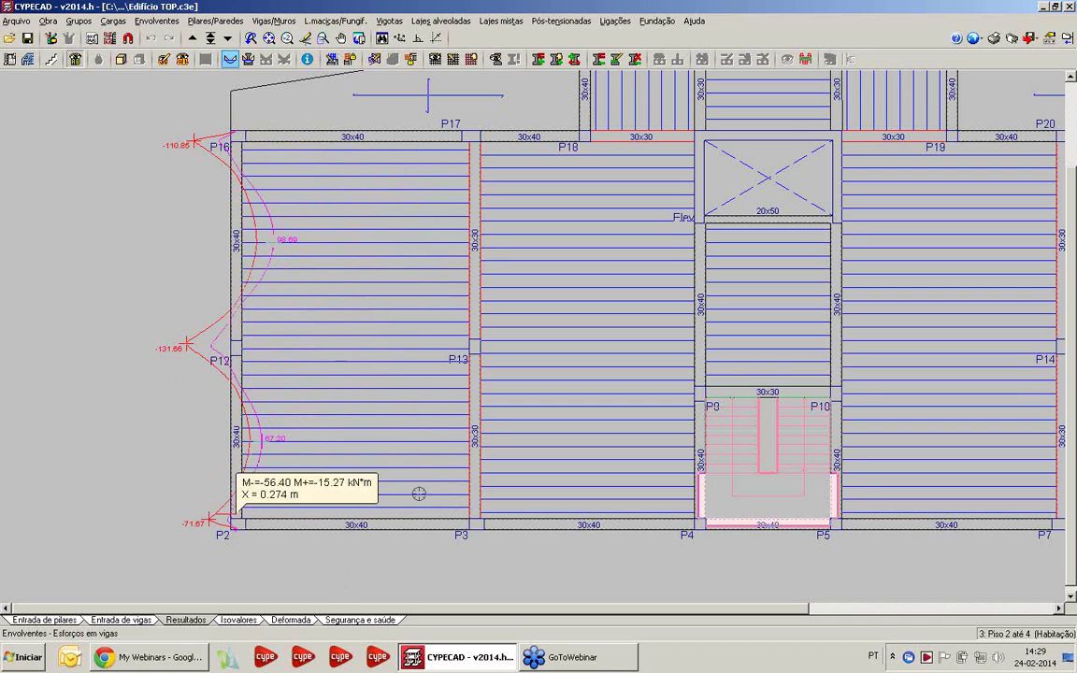
# Step: Display the moment diagram of the edge beam along P16, P12 and P2 for a single load combination instead of the envelopes
pyautogui.moveTo(229, 364); pyautogui.dragTo(201, 361, button='middle')
pyautogui.rightClick(215, 327)
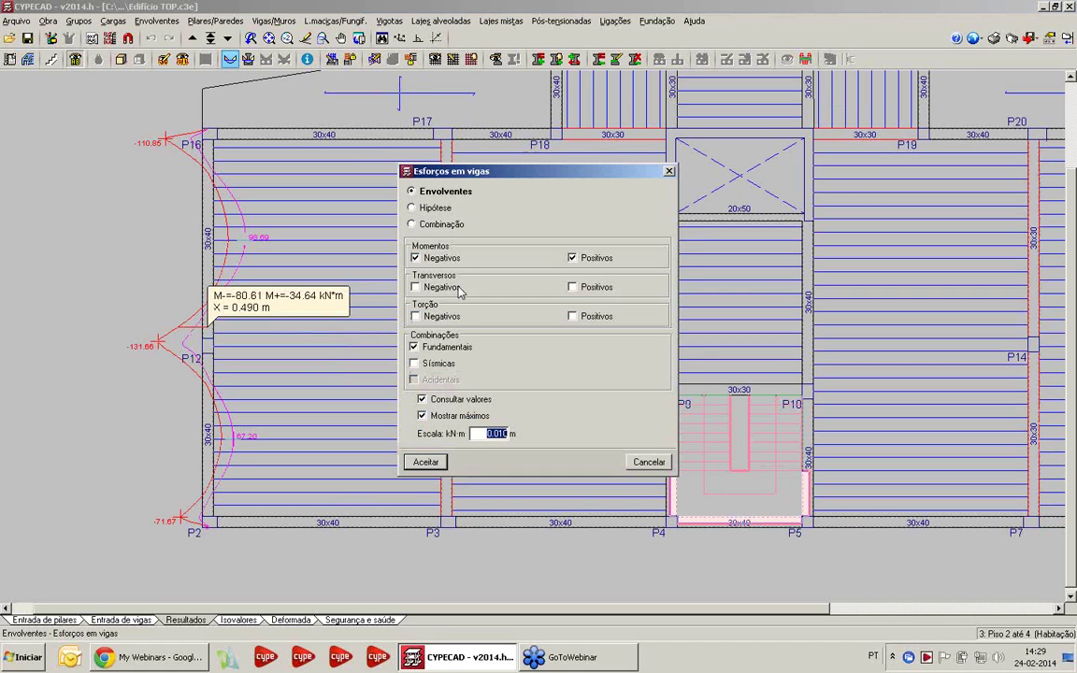
pyautogui.click(432, 207)
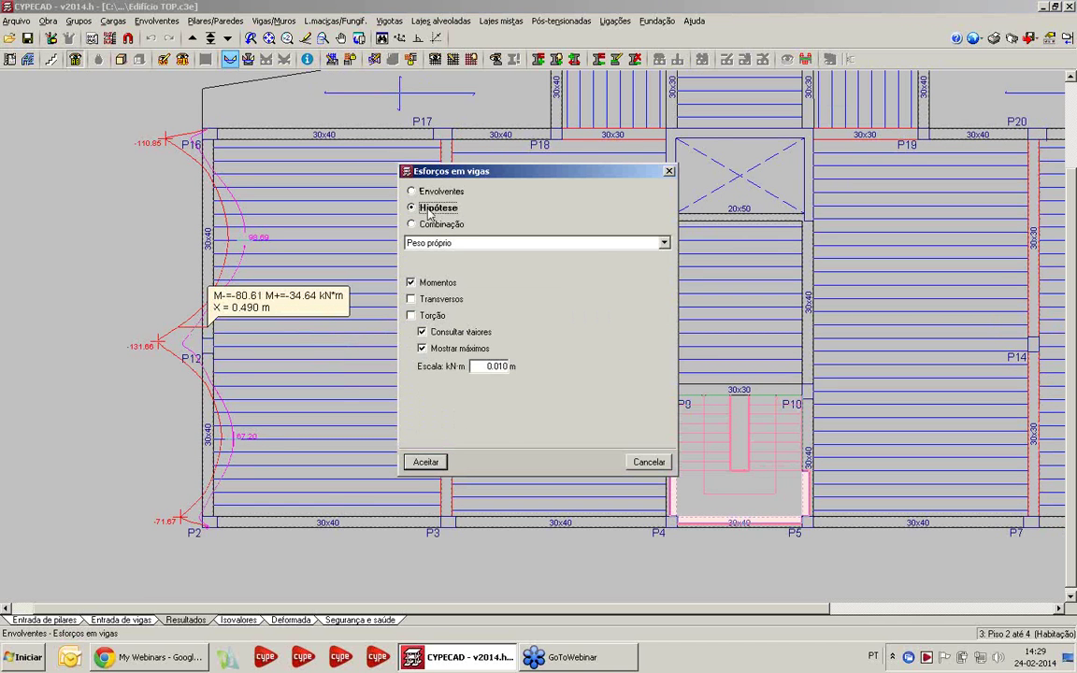
pyautogui.click(439, 225)
pyautogui.click(458, 243)
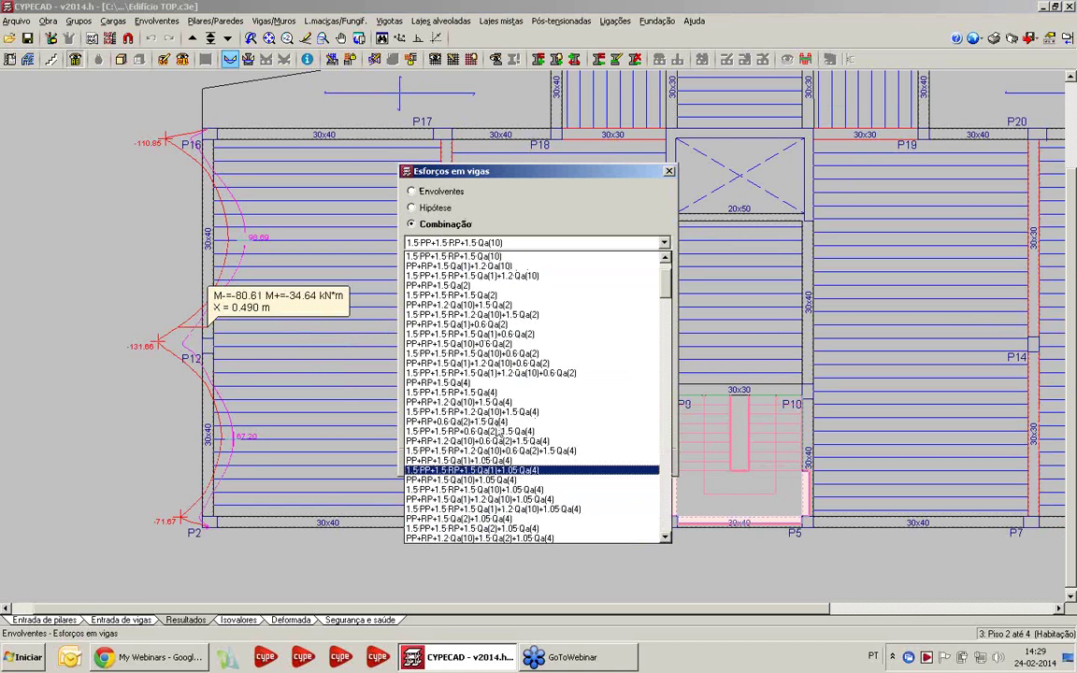
pyautogui.click(499, 370)
pyautogui.click(423, 457)
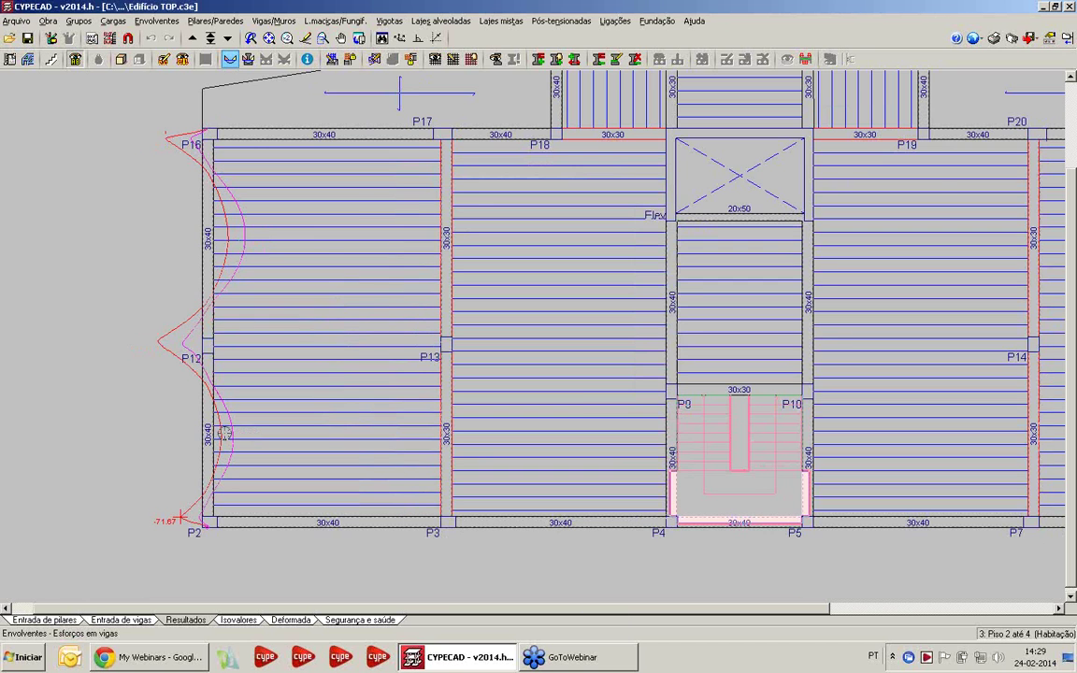
pyautogui.scroll(-2, 196, 418)
pyautogui.moveTo(192, 376)
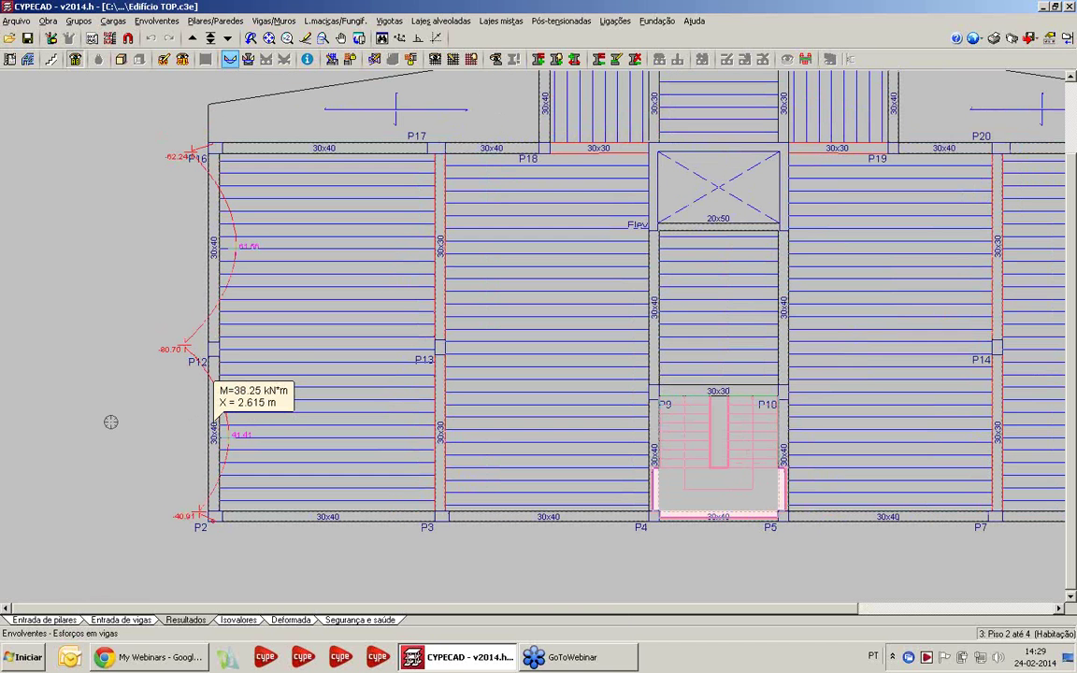
pyautogui.scroll(-1, 152, 372)
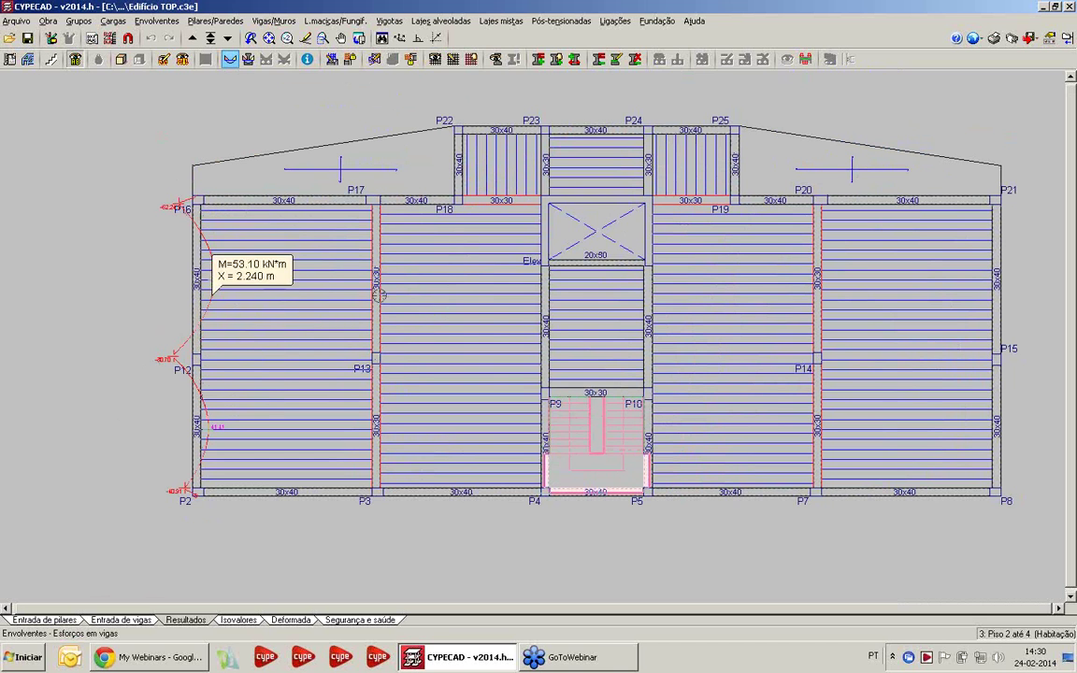
# Step: Bring up the beam errors for the 30x30 beam between P17 and P13
pyautogui.click(268, 20)
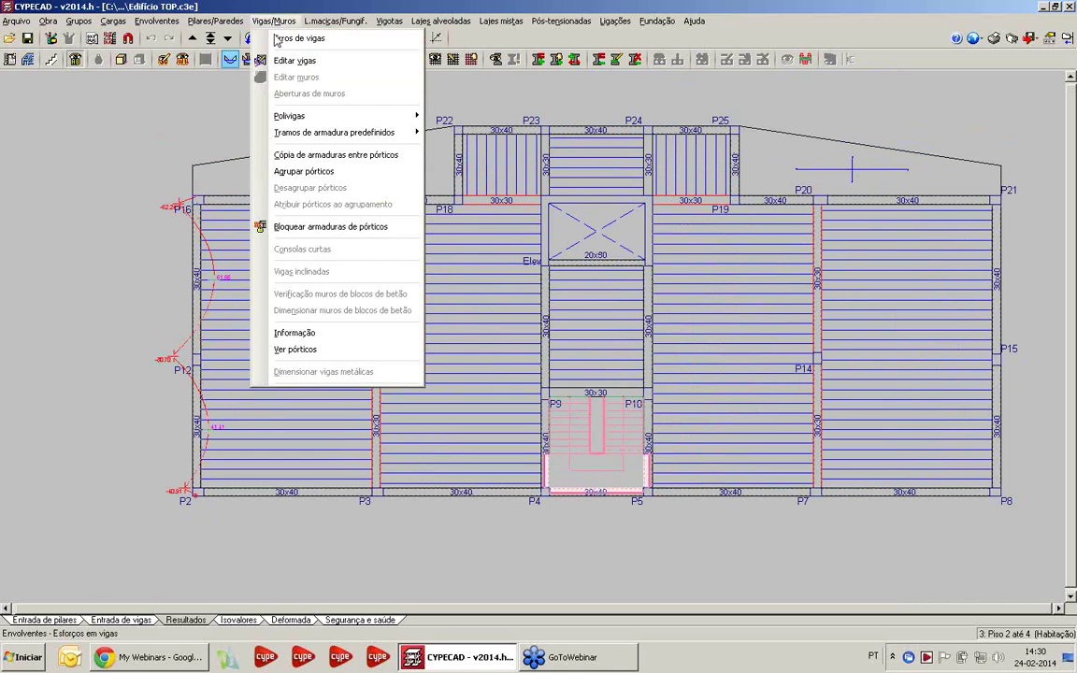
pyautogui.click(273, 40)
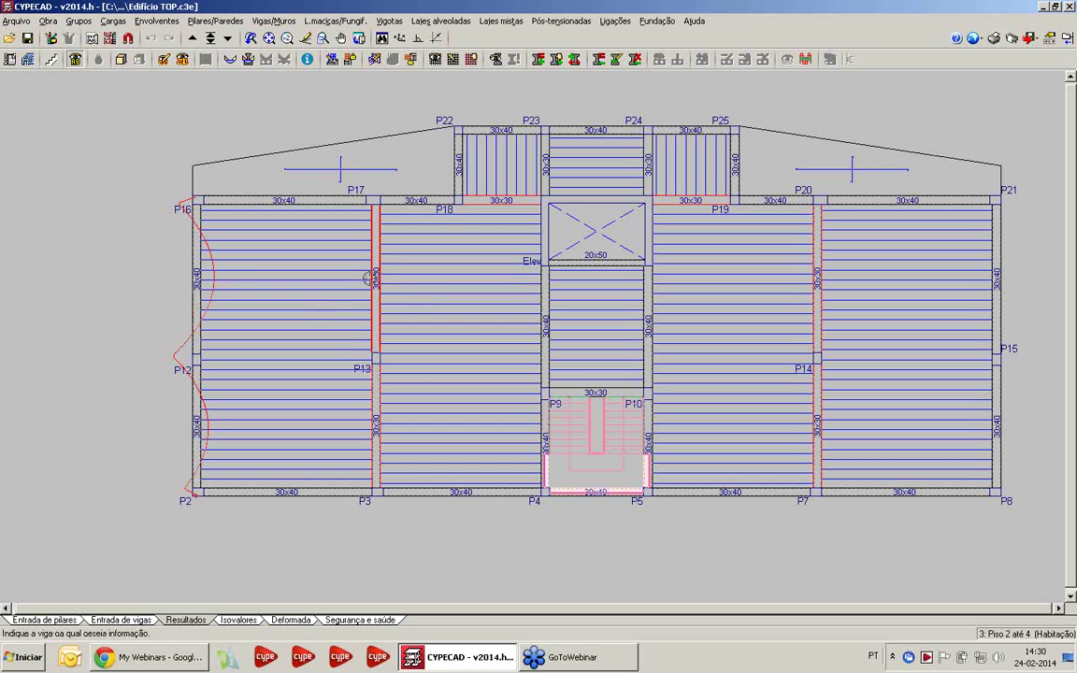
pyautogui.click(271, 20)
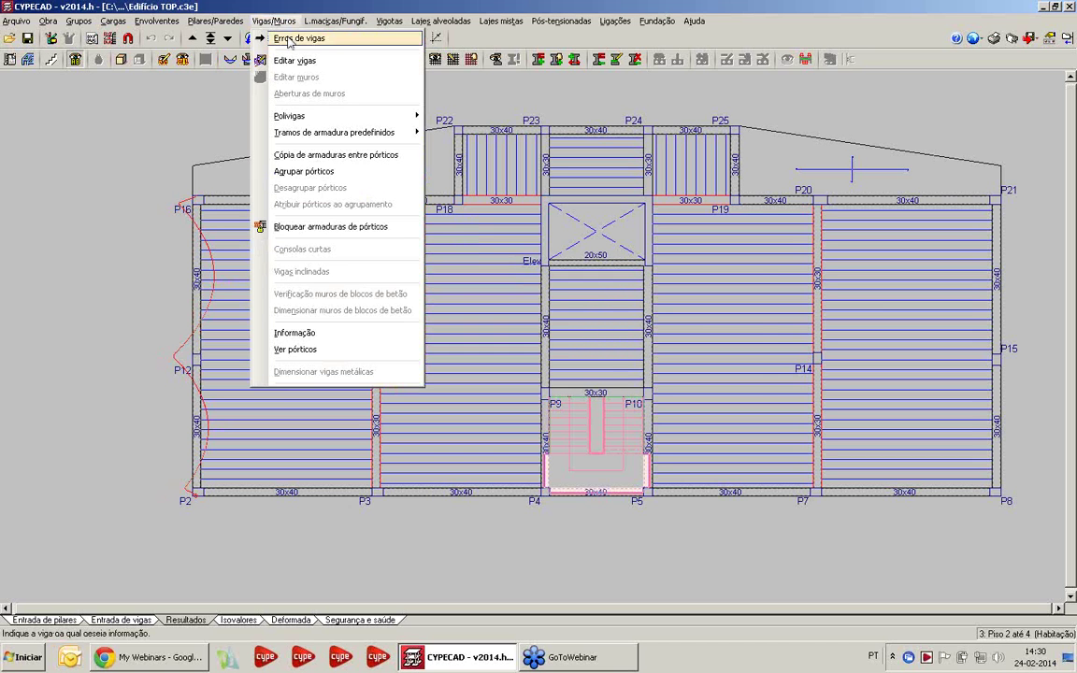
pyautogui.click(288, 39)
pyautogui.click(379, 272)
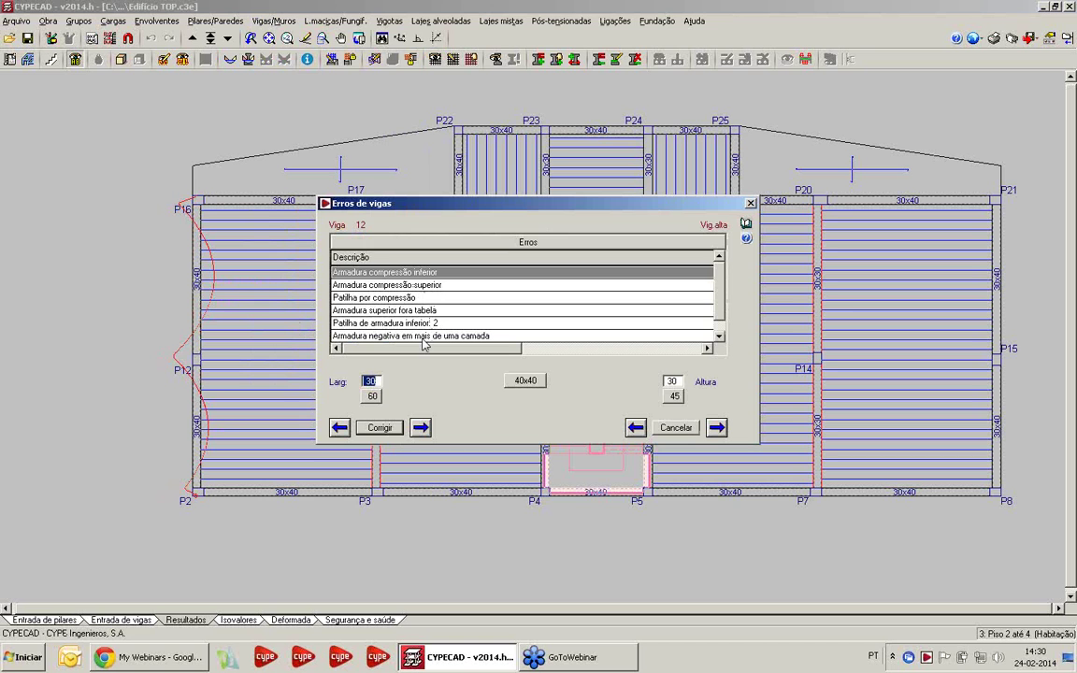
# Step: Examine the beam's listed errors one by one, from the lower compression reinforcement to the negative reinforcement in more than one layer
pyautogui.click(395, 287)
pyautogui.press('Up')
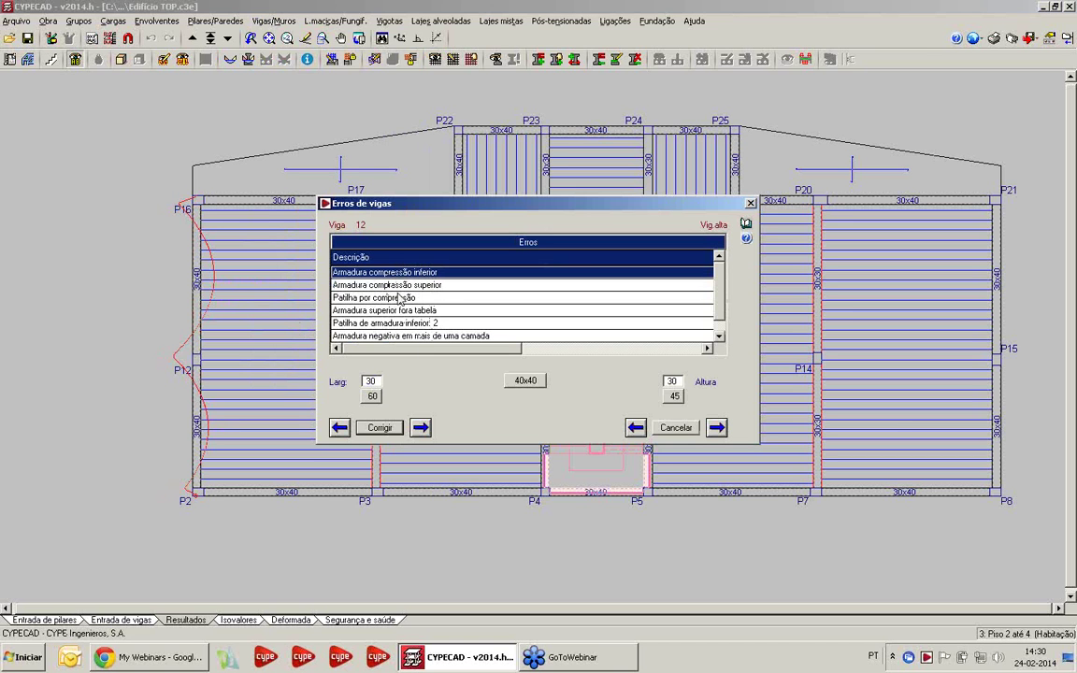
pyautogui.press('Down')
pyautogui.press('Down')
pyautogui.press('Down')
pyautogui.press('Down')
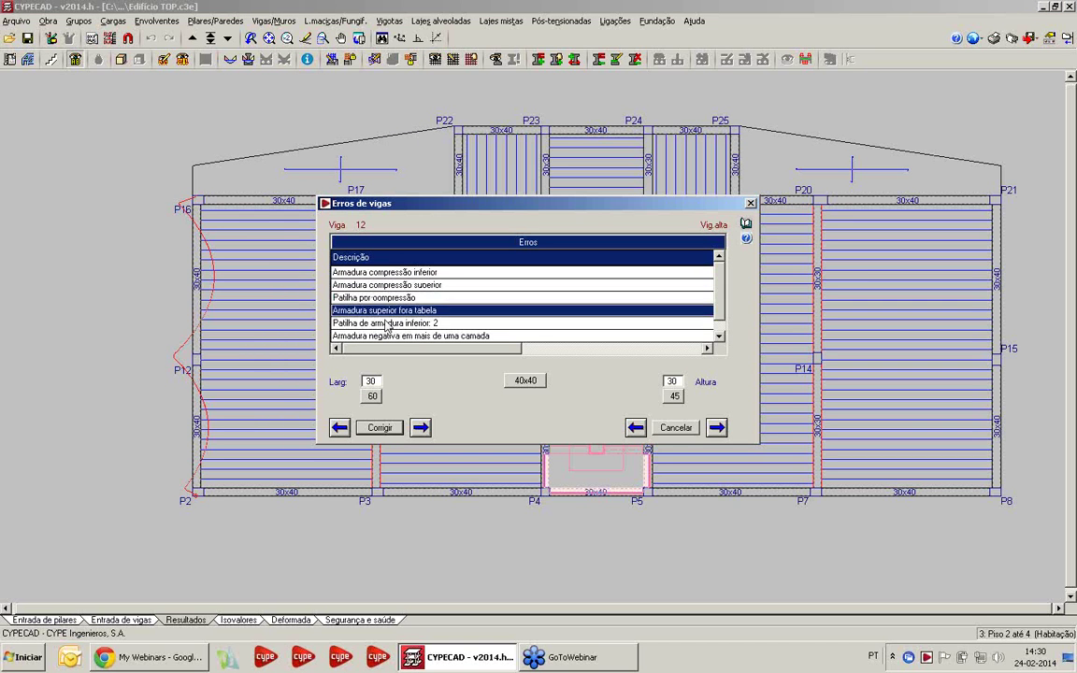
pyautogui.press('Up')
pyautogui.press('Up')
pyautogui.press('Up')
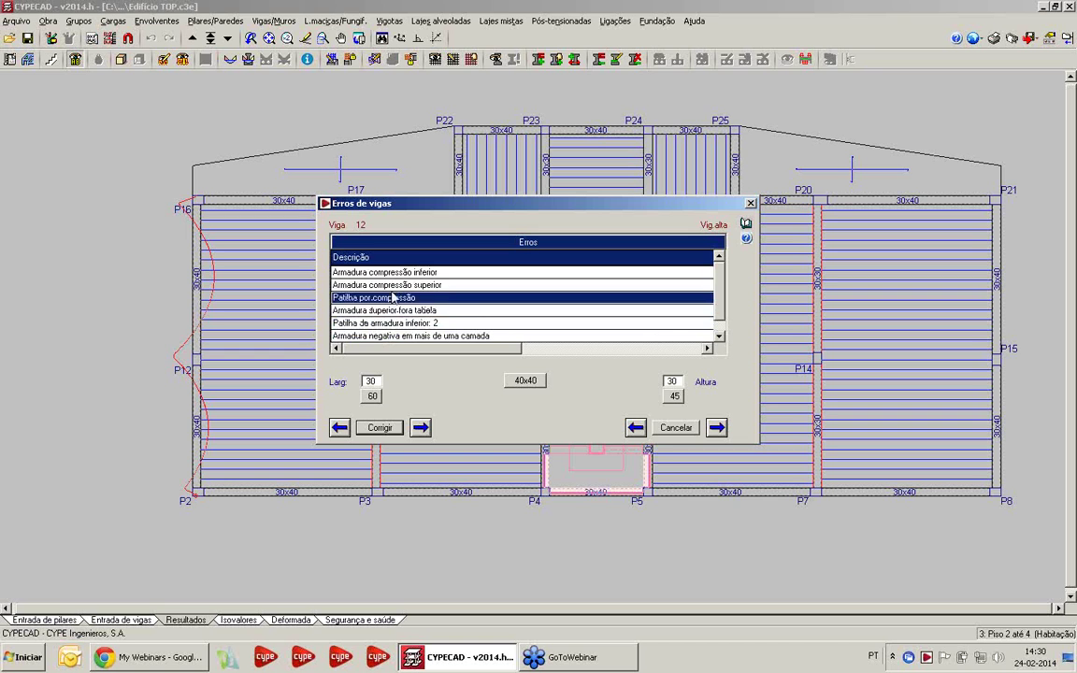
pyautogui.press('Down')
pyautogui.press('Down')
pyautogui.press('Down')
pyautogui.press('Down')
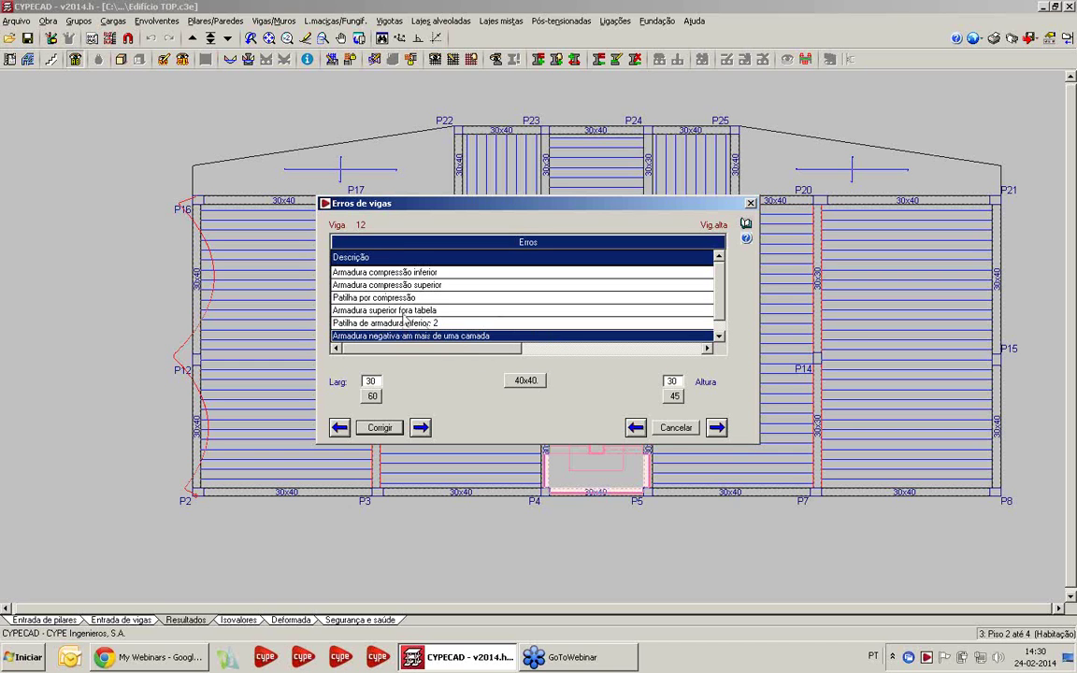
# Step: Consult the help on beam errors and review the total long-term deflection limit error, leaving the beam's 30x30 section uncorrected
pyautogui.click(746, 225)
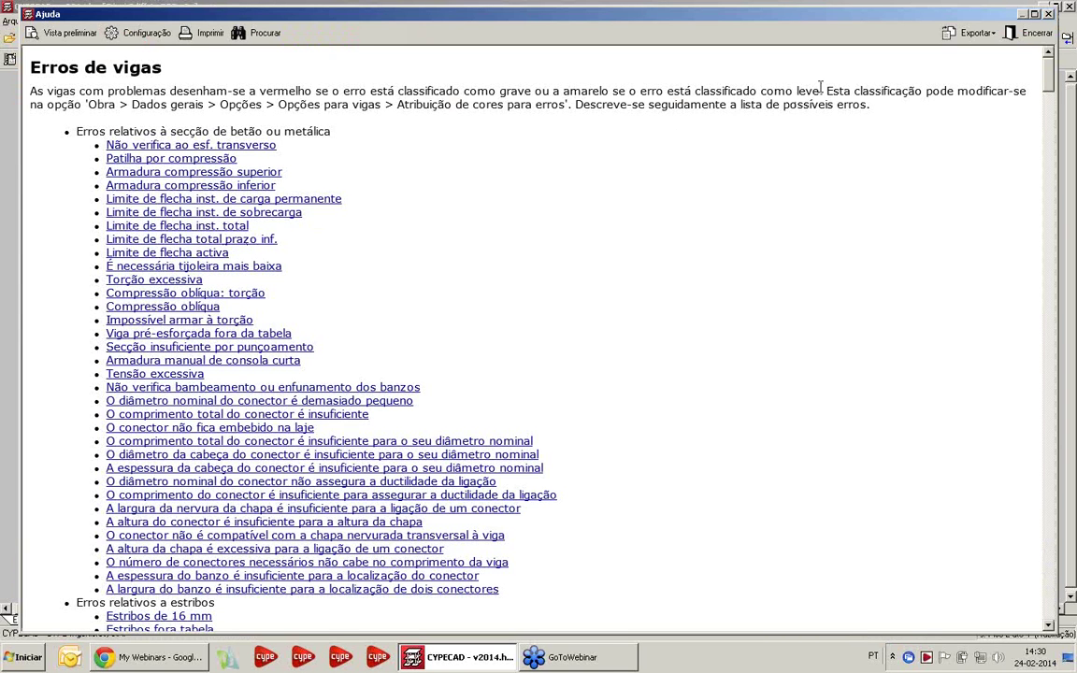
pyautogui.click(1047, 15)
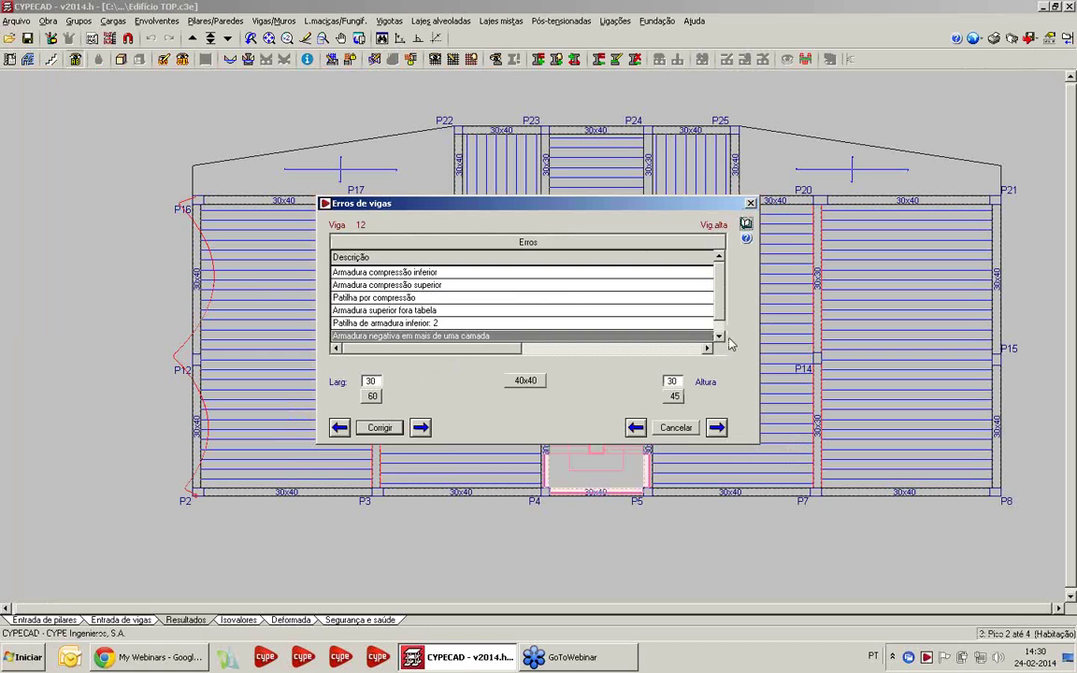
pyautogui.scroll(-1, 658, 310)
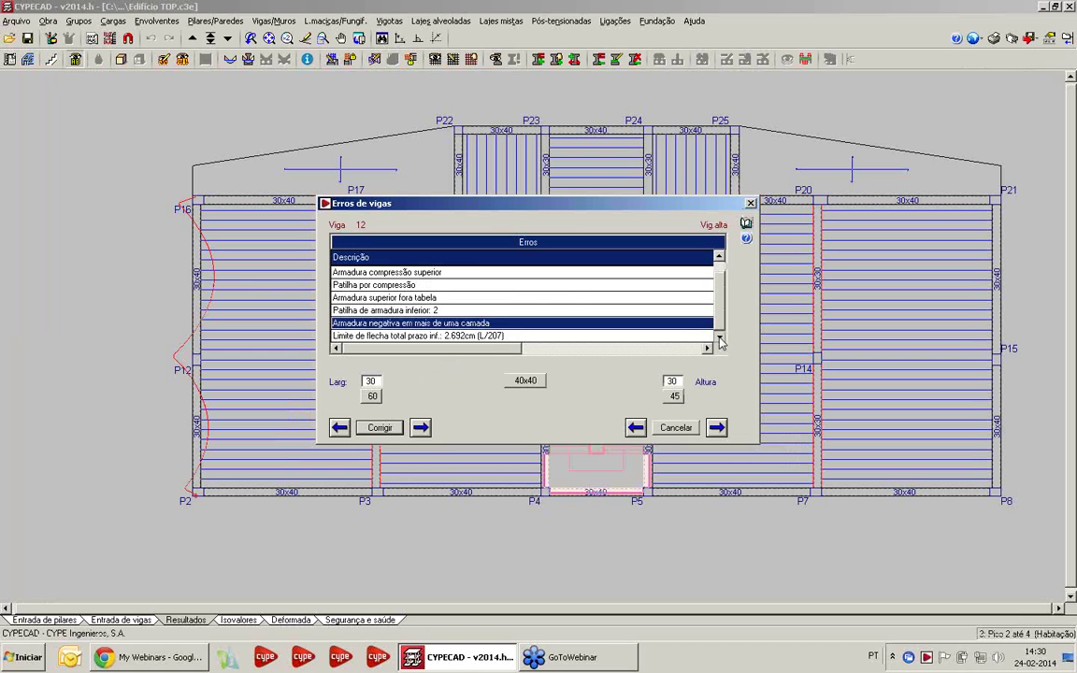
pyautogui.click(389, 336)
pyautogui.moveTo(538, 213); pyautogui.dragTo(595, 210)
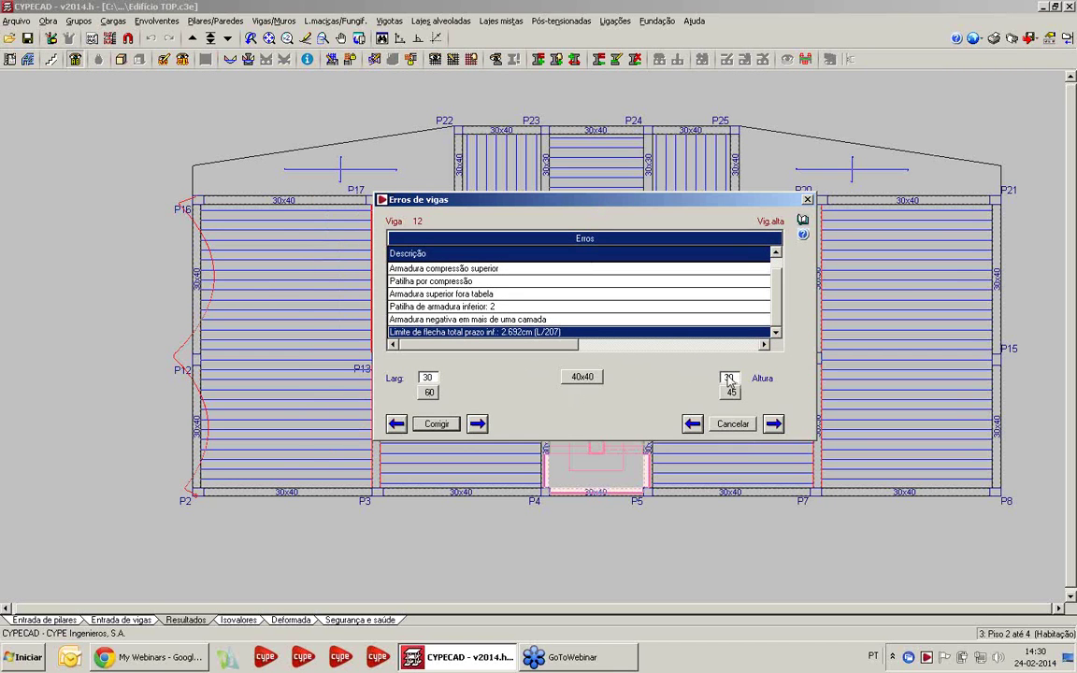
pyautogui.click(808, 200)
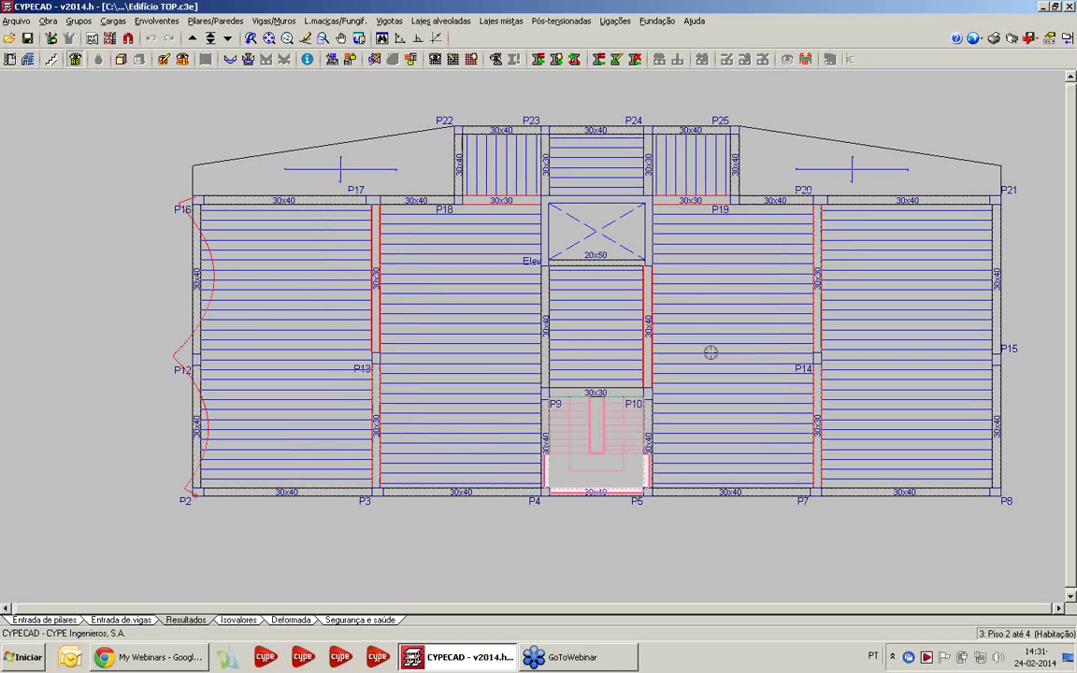
# Step: Open the reinforcement editor for the edge beam running through P2, P12 and P16
pyautogui.moveTo(487, 316); pyautogui.dragTo(461, 317, button='middle')
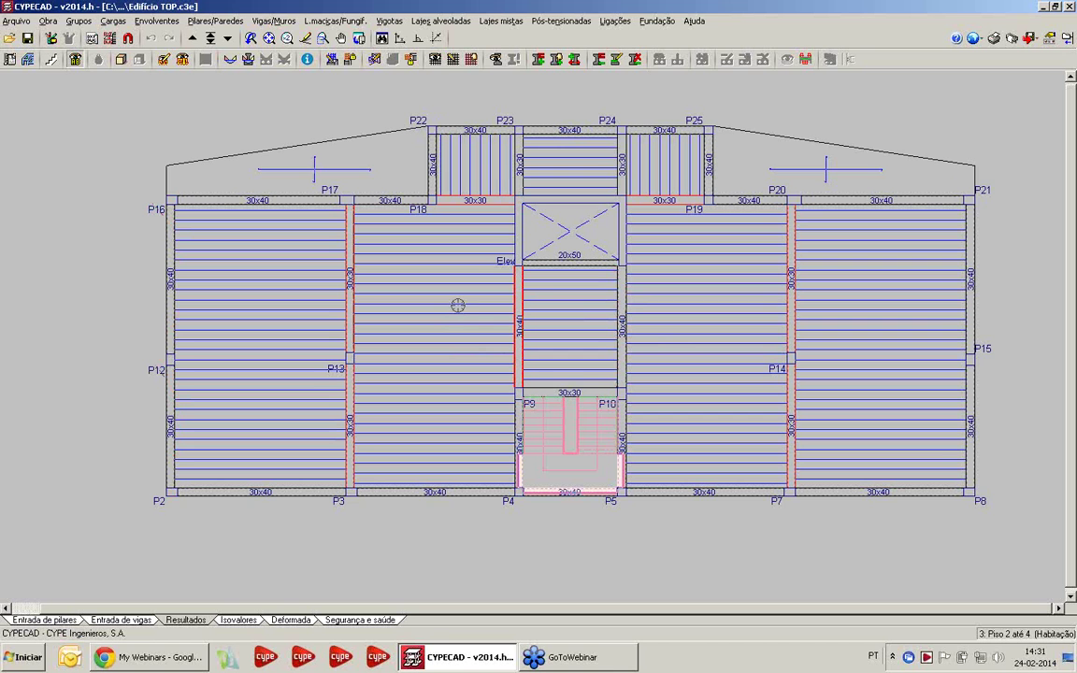
pyautogui.click(374, 59)
pyautogui.click(147, 357)
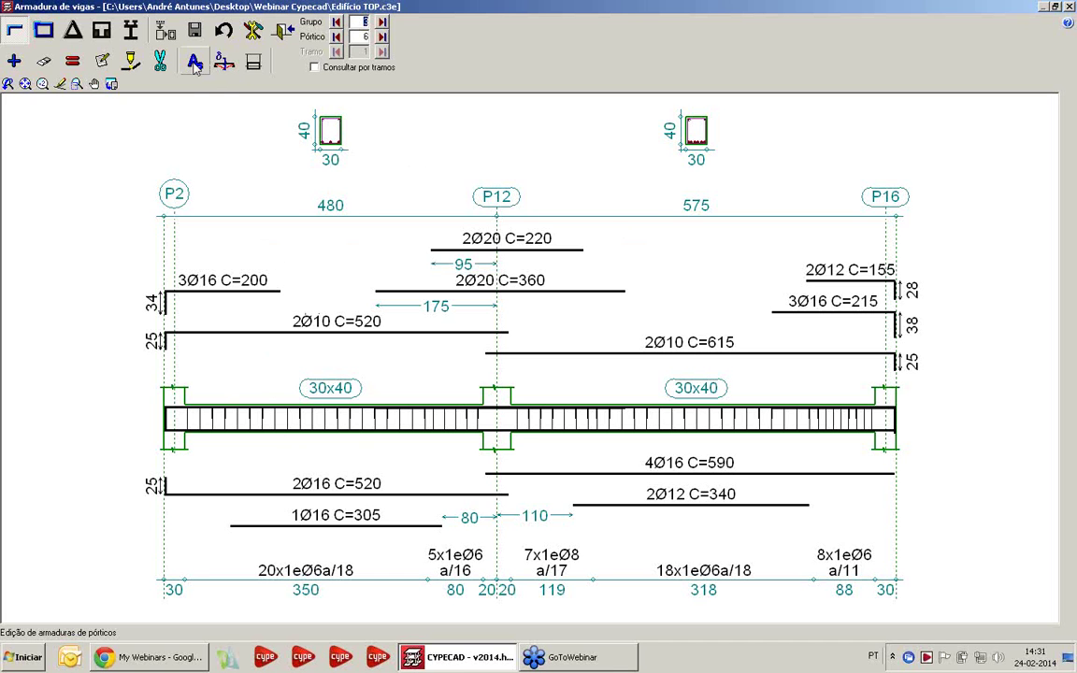
# Step: Check the required and actual reinforcement areas in the P2–P12 and P12–P16 spans
pyautogui.click(195, 64)
pyautogui.click(330, 403)
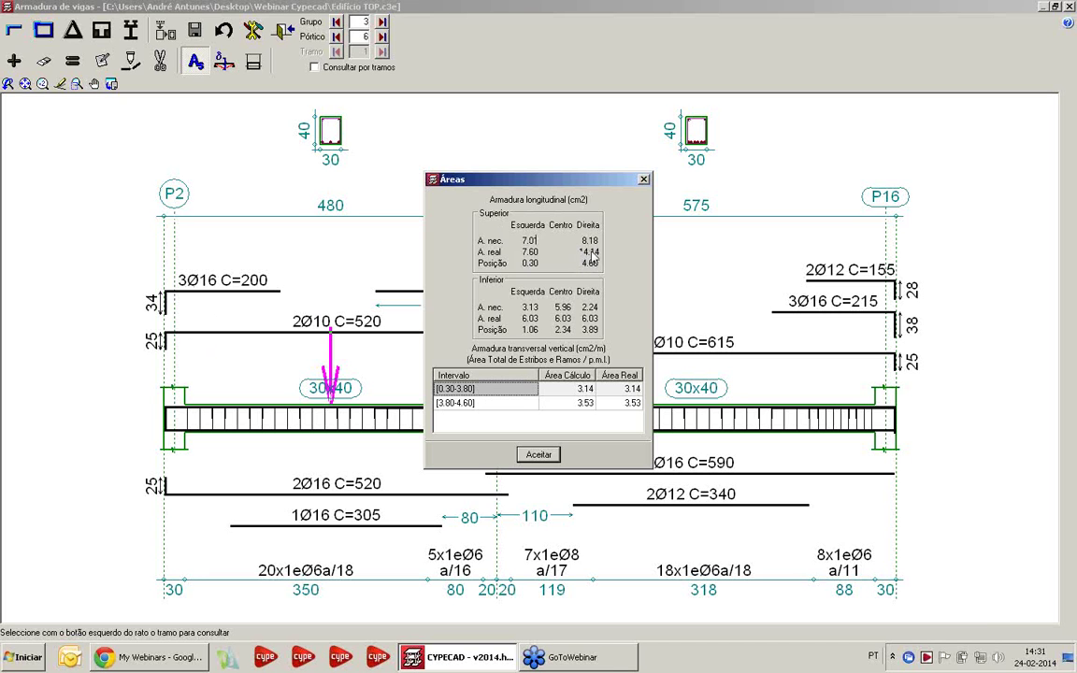
pyautogui.click(641, 180)
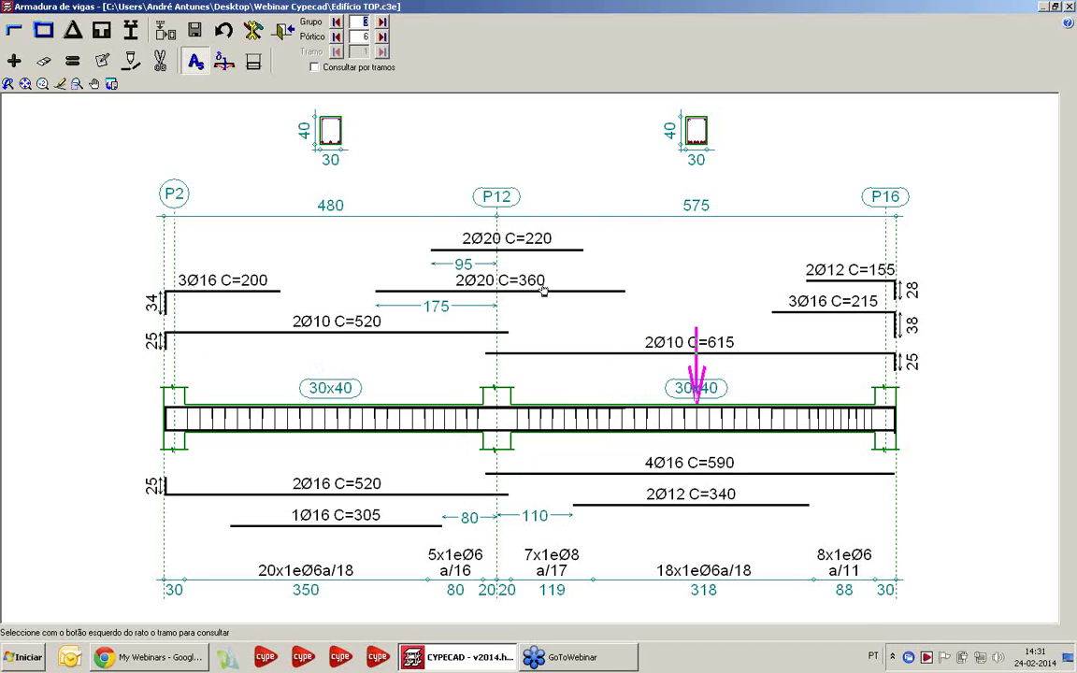
pyautogui.click(491, 342)
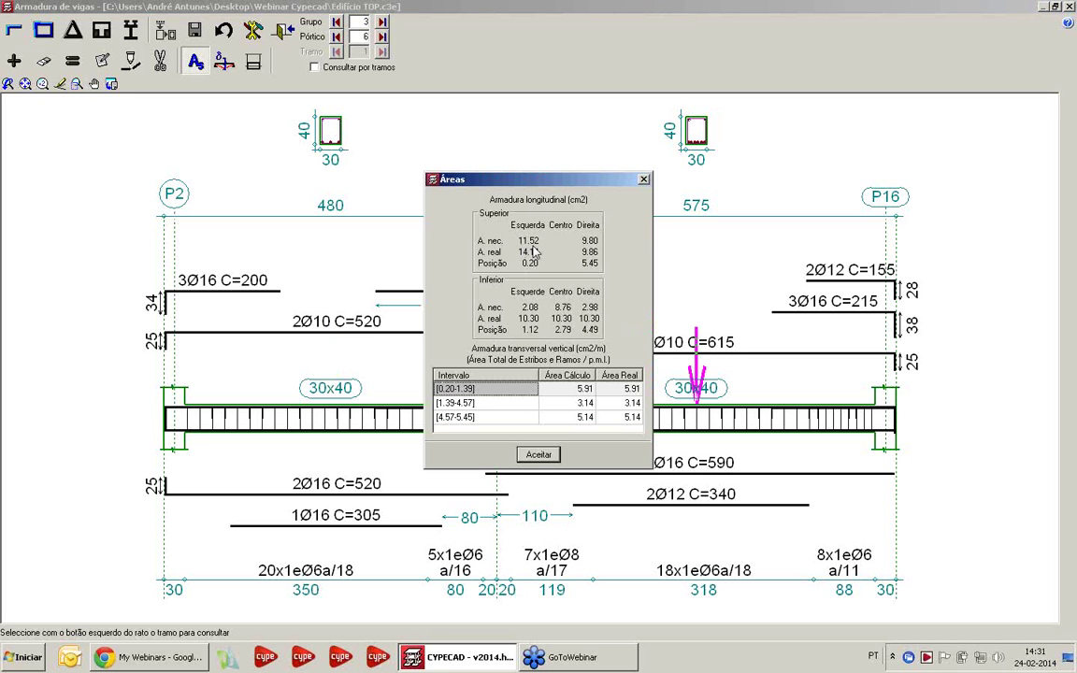
pyautogui.click(642, 180)
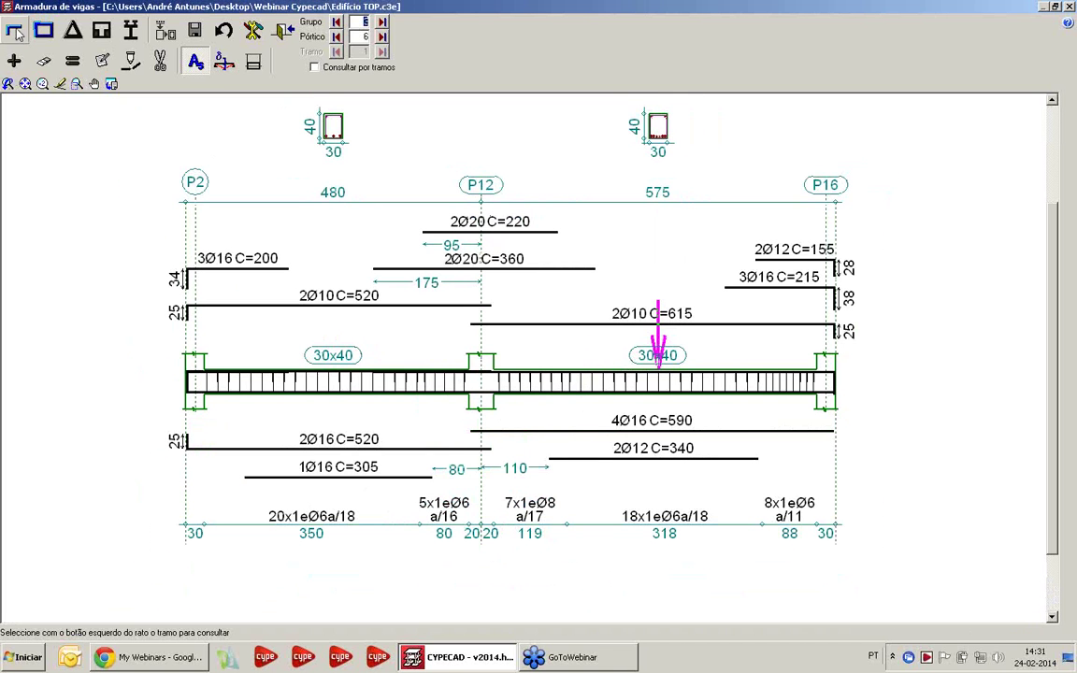
# Step: Join the two upper 2Ø10 bars of the P2–P12 and P12–P16 spans into one continuous bar
pyautogui.click(131, 61)
pyautogui.click(355, 306)
pyautogui.click(514, 326)
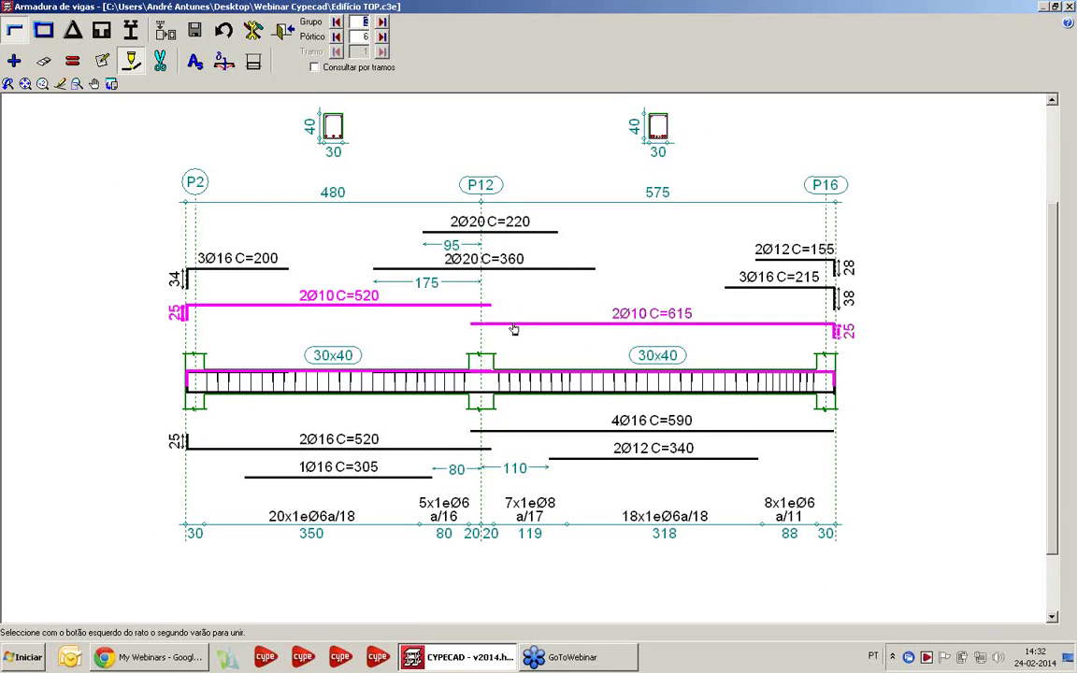
pyautogui.click(513, 326)
pyautogui.click(498, 353)
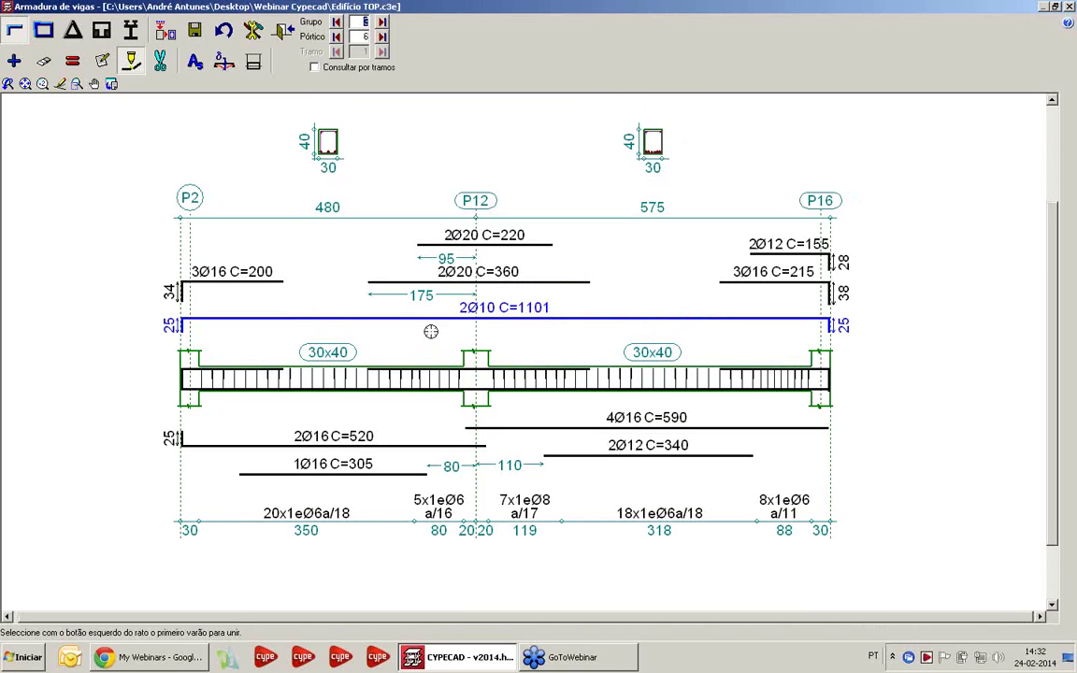
# Step: Change the continuous upper reinforcement to three bars of Ø16
pyautogui.click(102, 60)
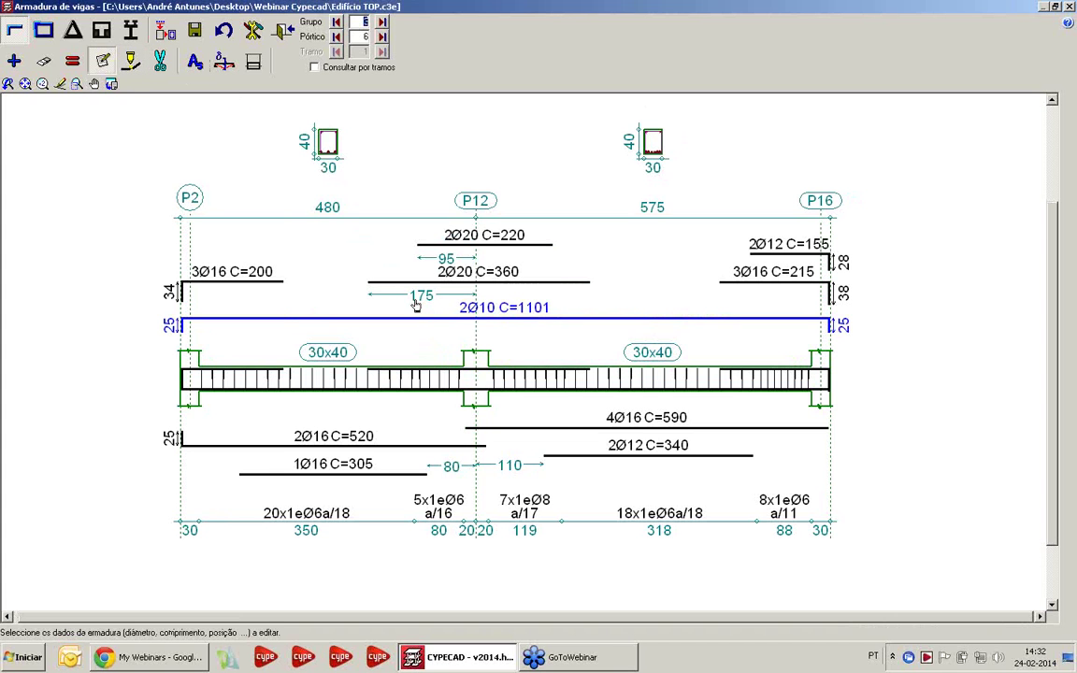
pyautogui.click(482, 309)
pyautogui.click(514, 393)
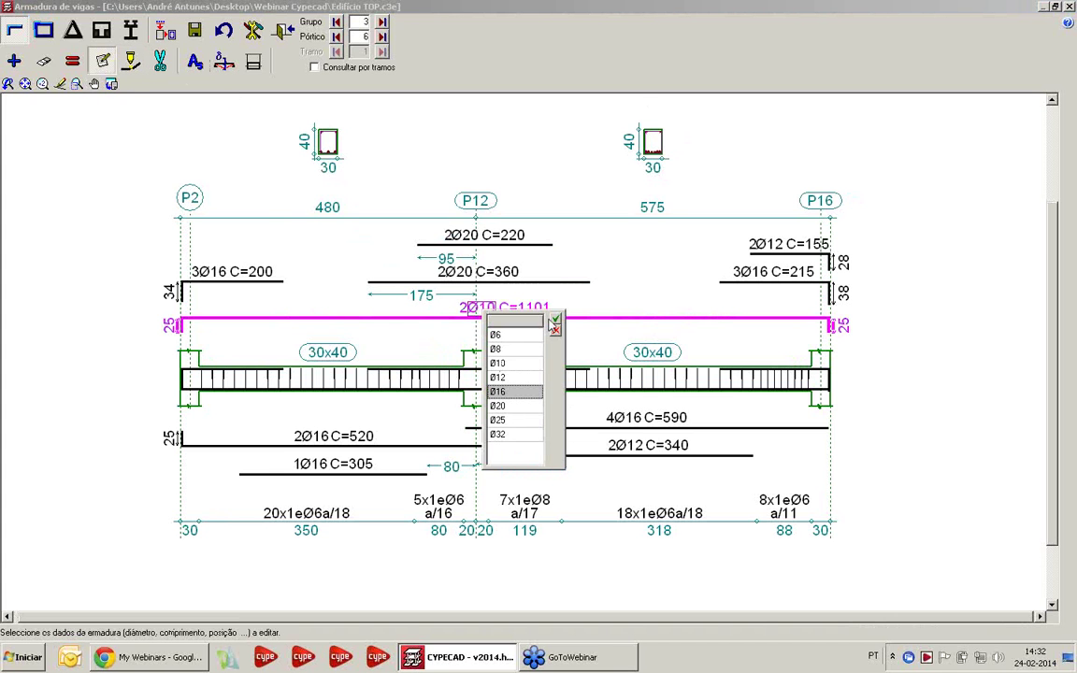
pyautogui.click(555, 322)
pyautogui.click(465, 309)
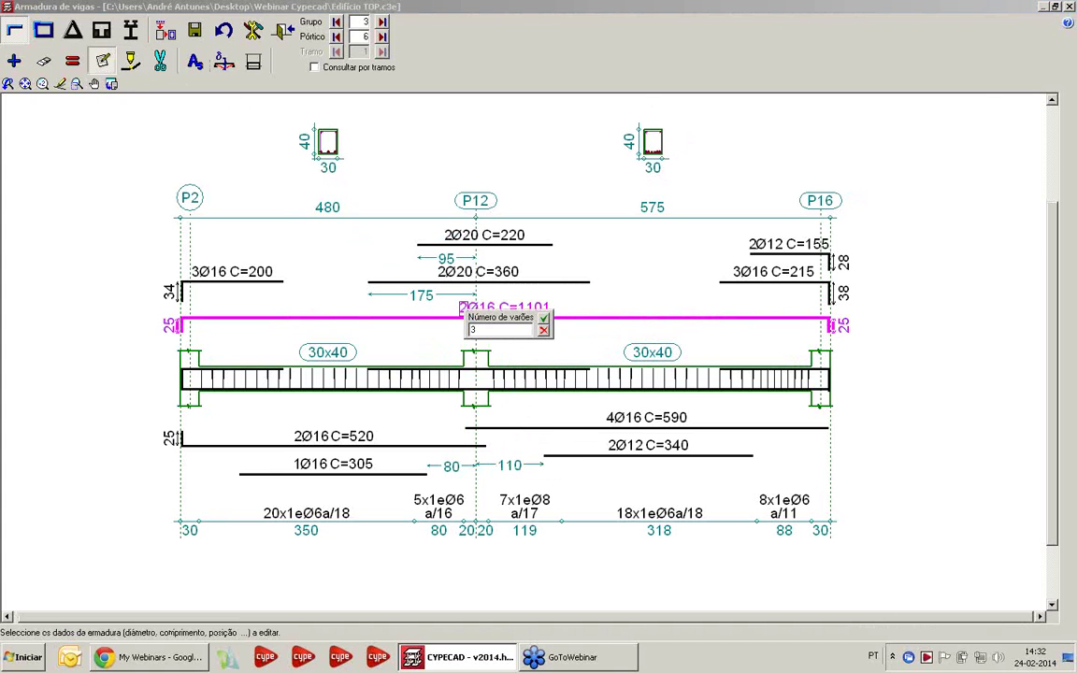
pyautogui.press('Return')
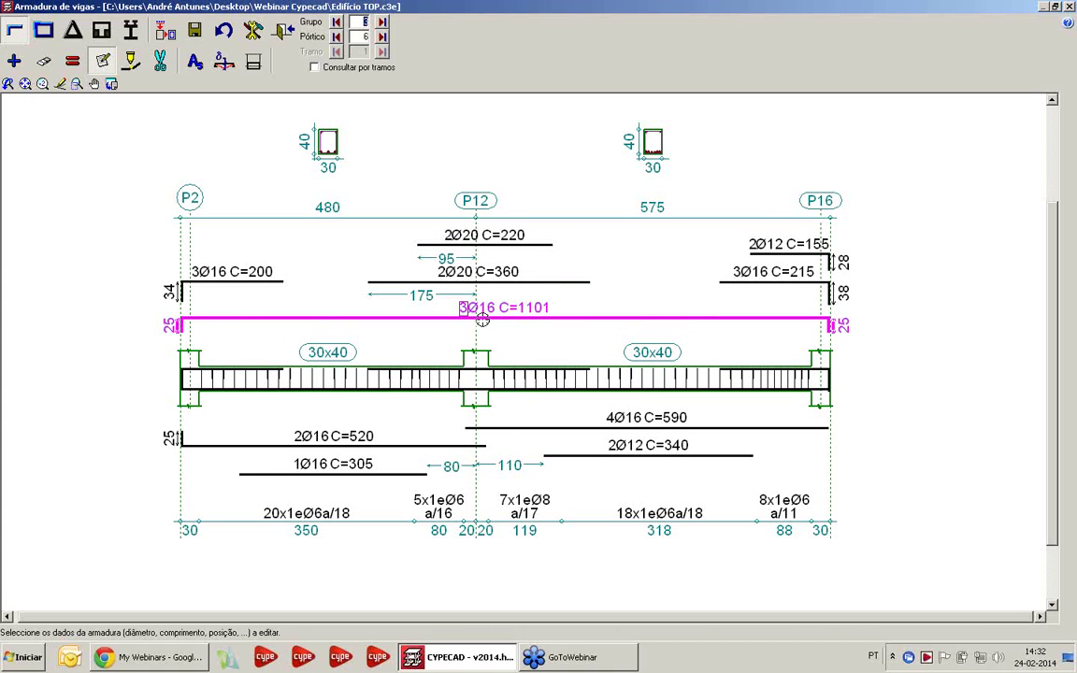
# Step: Set the number of bars to 2 for the upper Ø16 reinforcement at both P2 and P16
pyautogui.click(196, 273)
pyautogui.press('Return')
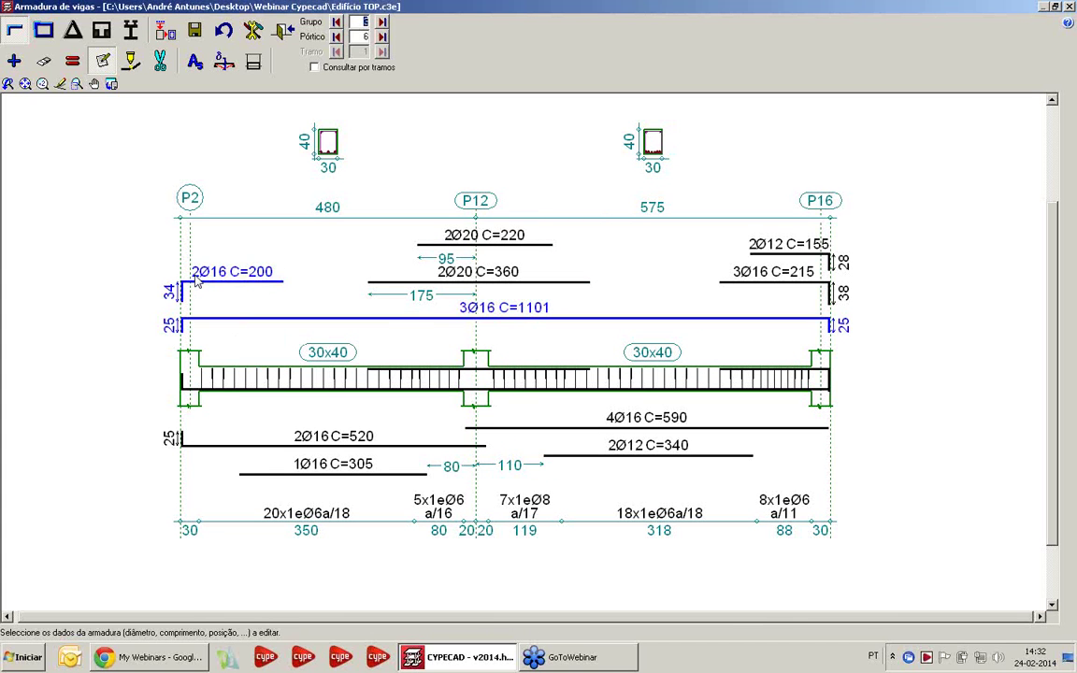
pyautogui.click(750, 281)
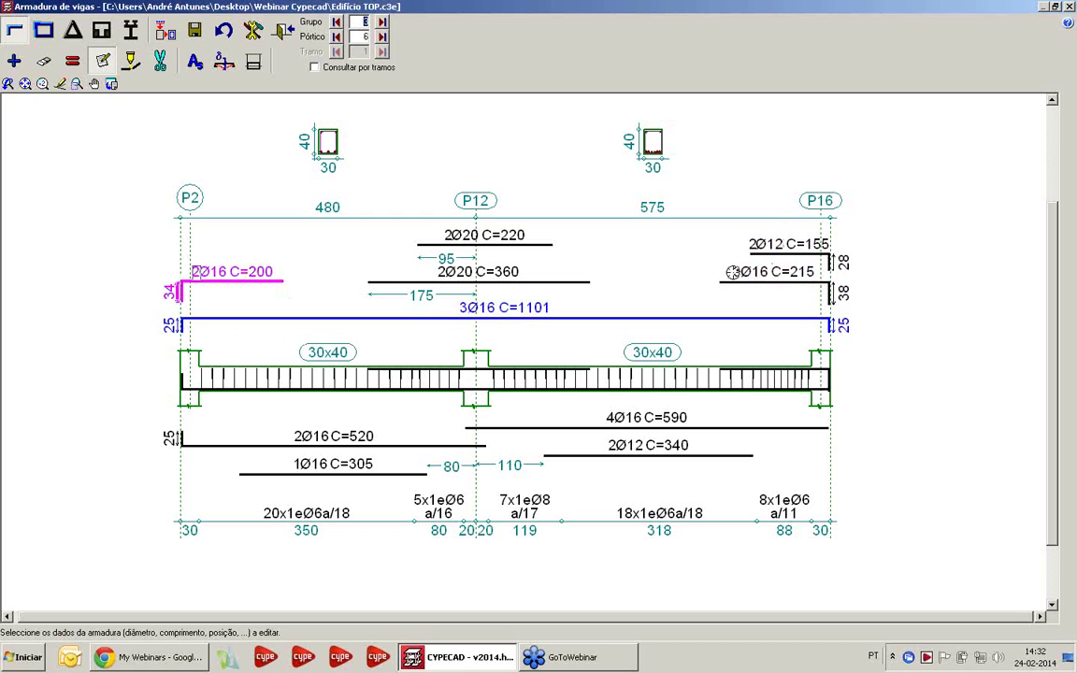
pyautogui.click(736, 278)
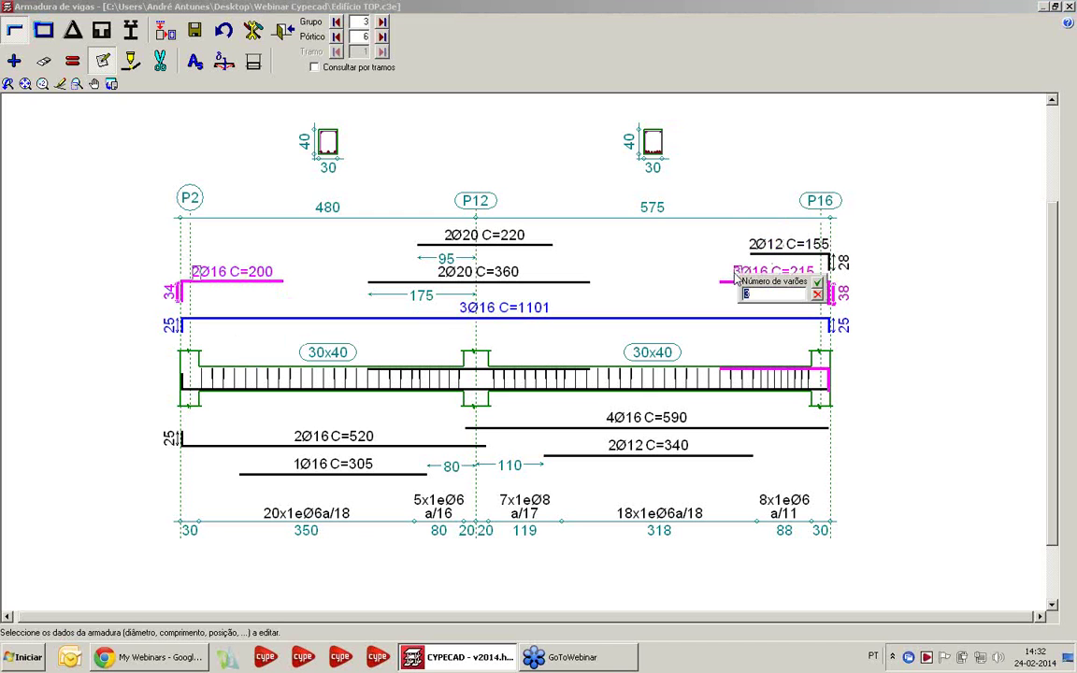
pyautogui.write('2')
pyautogui.press('Return')
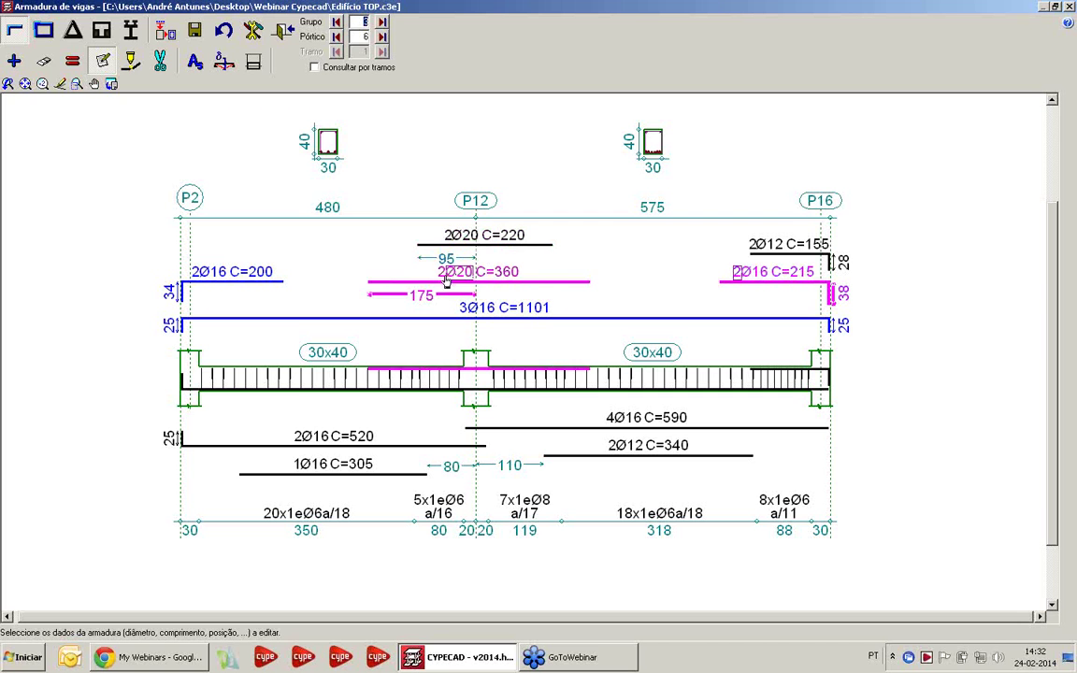
# Step: Set the upper bars at P2 to Ø12 and delete the short upper 2Ø20 C=220 bars over P12 and 2Ø12 C=155 bars at P16
pyautogui.click(197, 254)
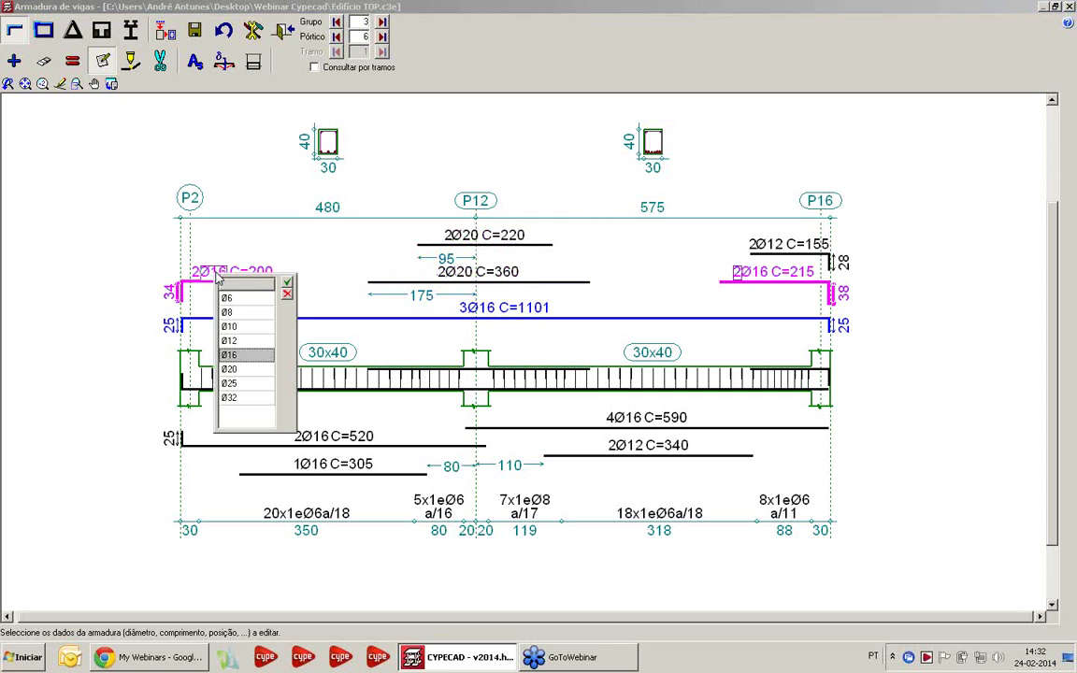
pyautogui.click(288, 283)
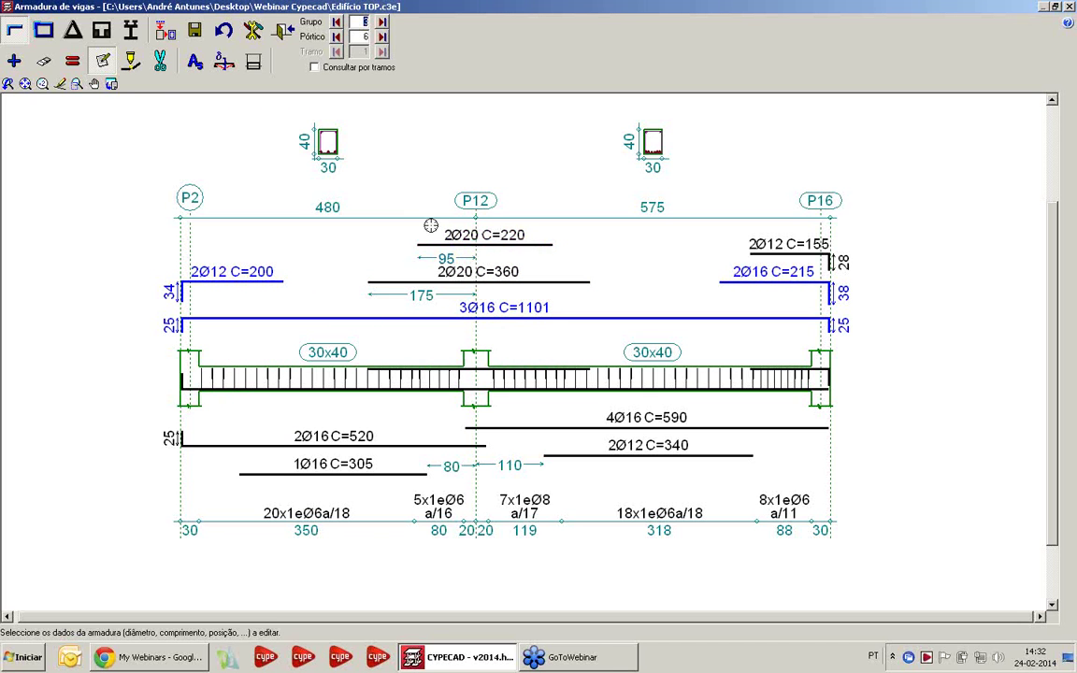
pyautogui.click(45, 61)
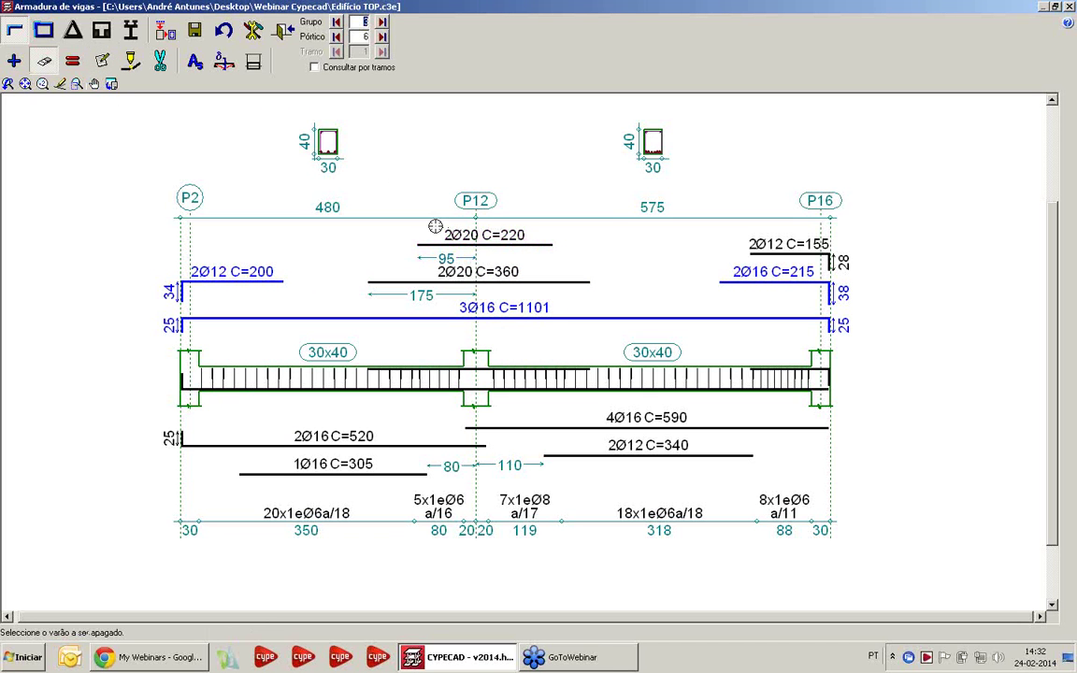
pyautogui.click(404, 221)
pyautogui.click(790, 253)
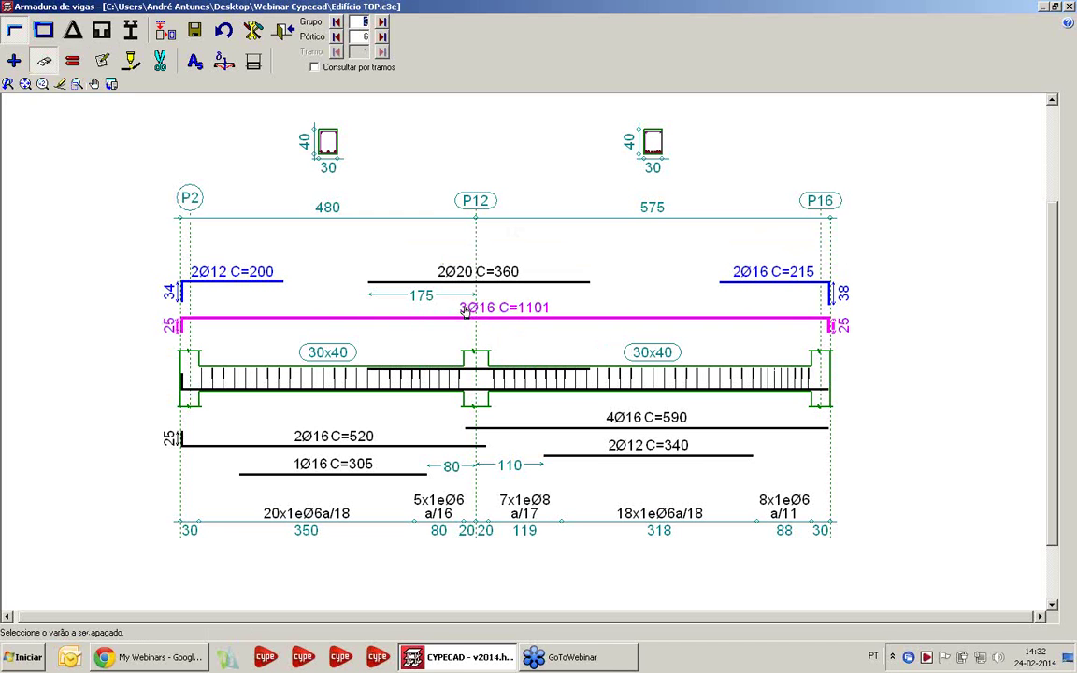
# Step: Set the number of main lower Ø16 bars to 3 in the P2–P12 span and 5 in the P12–P16 span
pyautogui.click(104, 61)
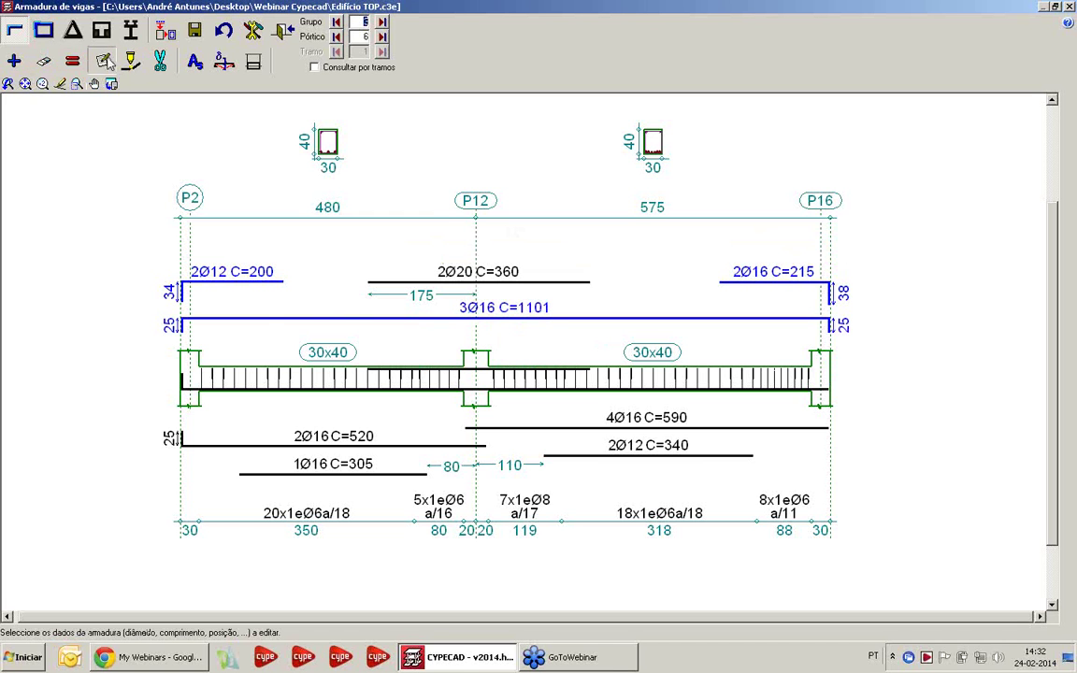
pyautogui.click(294, 437)
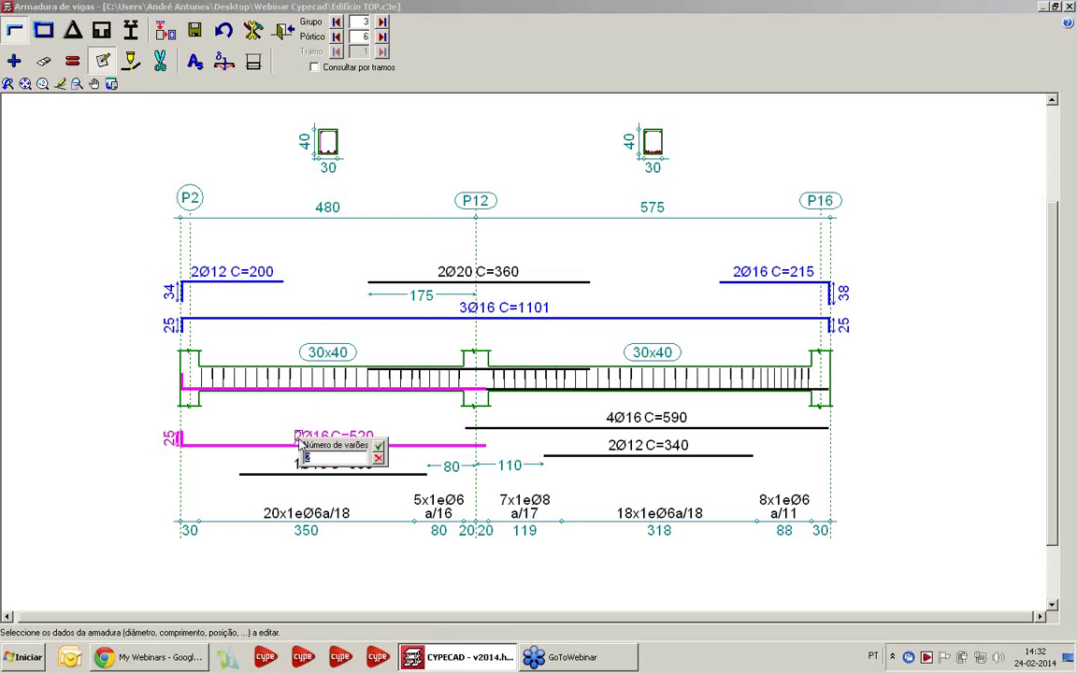
pyautogui.press('Return')
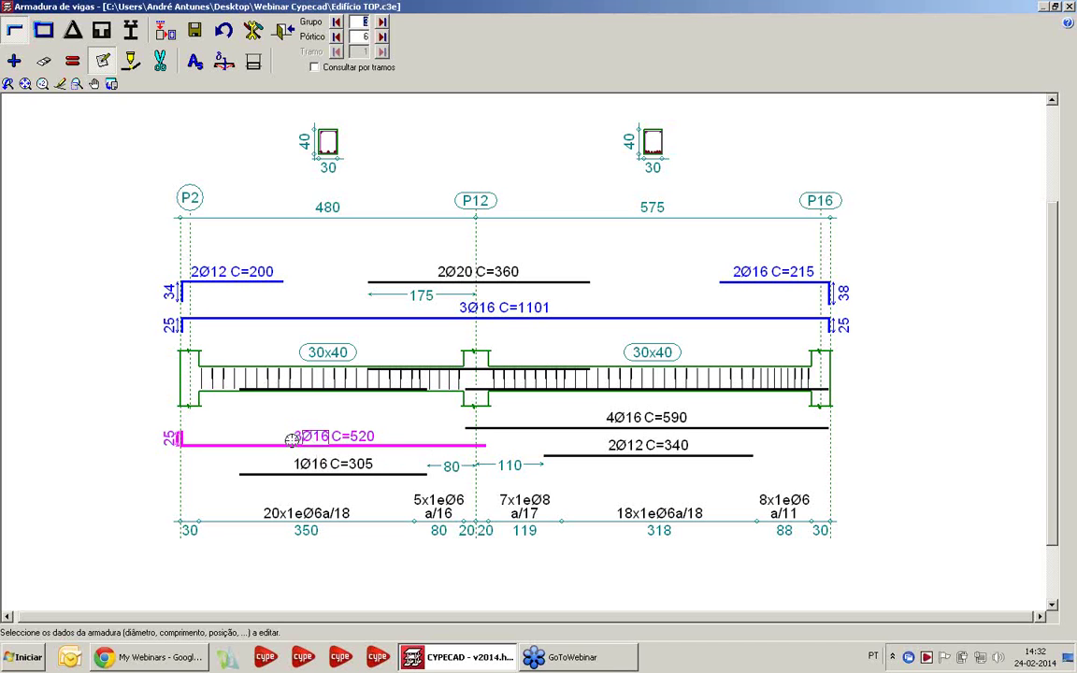
pyautogui.click(613, 424)
pyautogui.write('5')
pyautogui.press('Return')
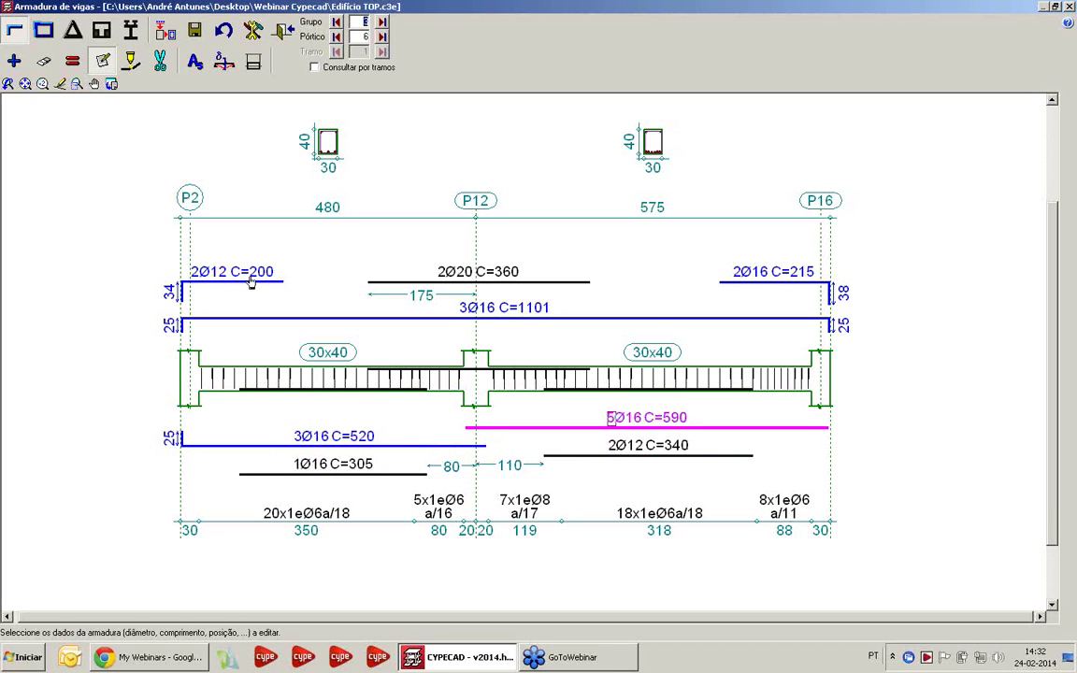
# Step: Delete the additional lower 1Ø16 and 2Ø12 bars, and regenerate the frame with the modified reinforcement
pyautogui.click(44, 60)
pyautogui.click(365, 476)
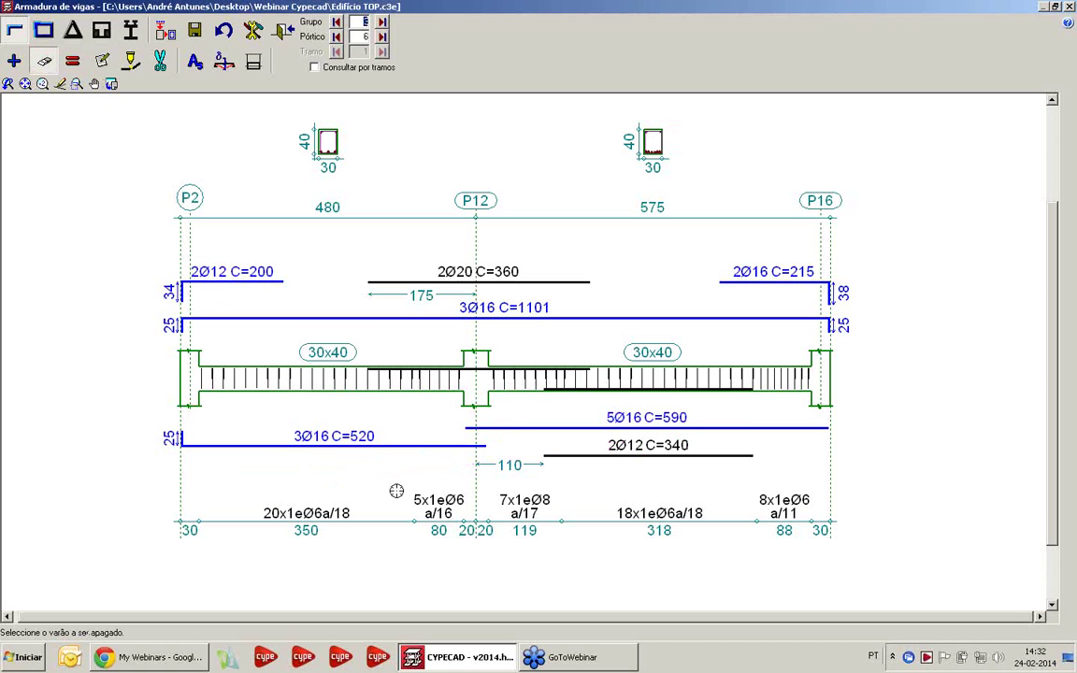
pyautogui.click(495, 476)
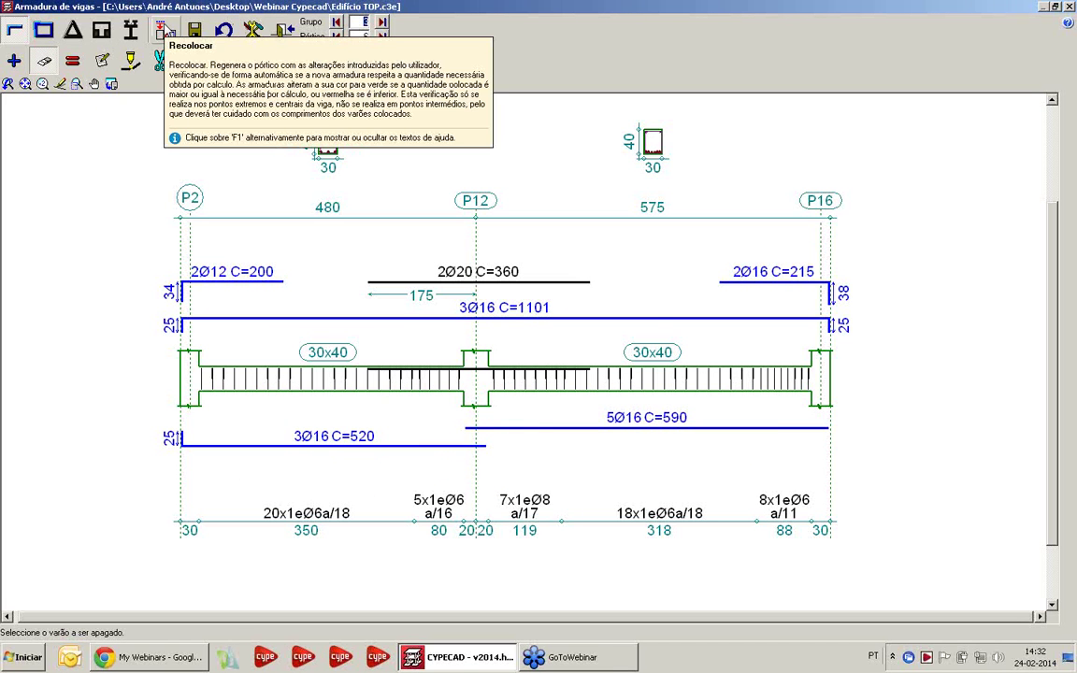
pyautogui.click(162, 31)
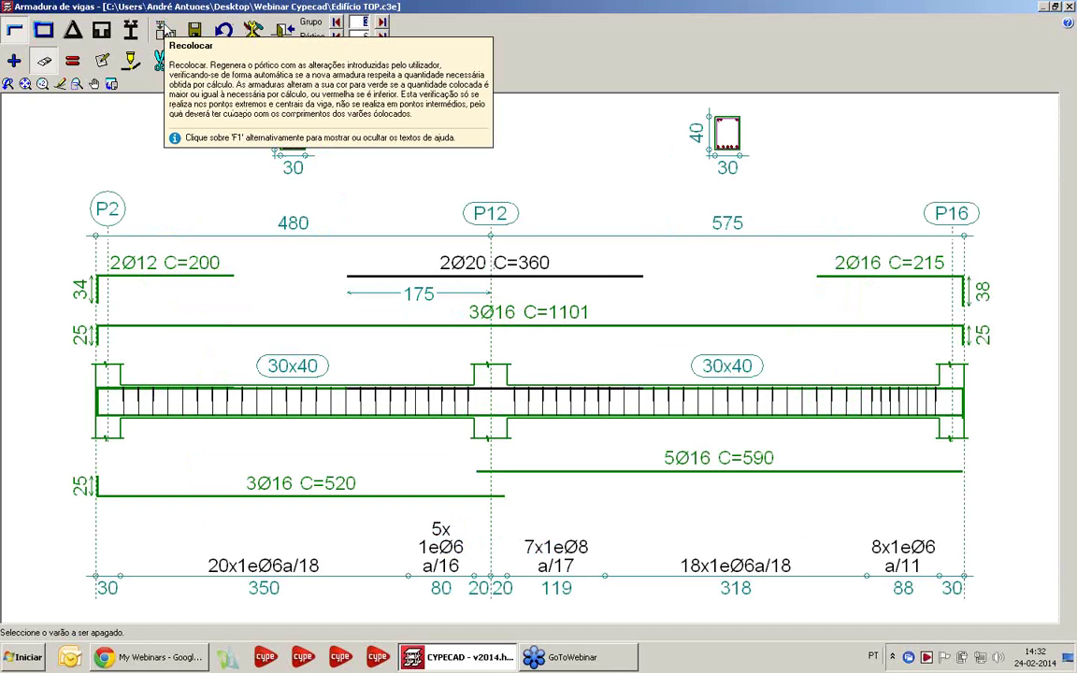
# Step: Check the required and actual reinforcement areas of the P2–P12 span
pyautogui.click(195, 60)
pyautogui.click(434, 299)
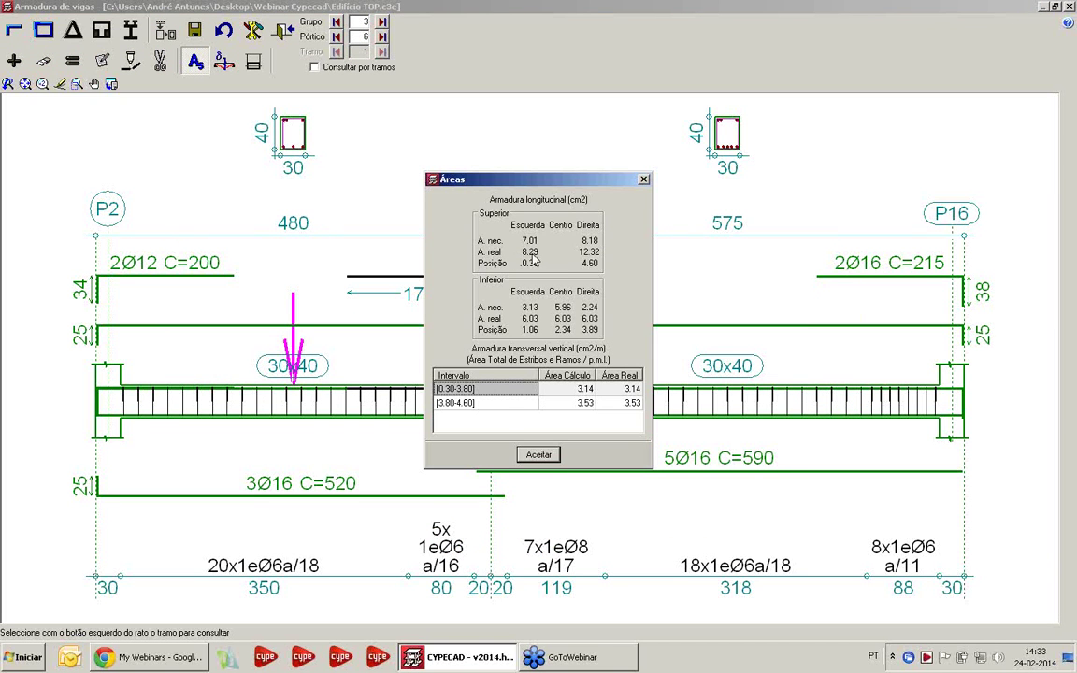
pyautogui.press('Return')
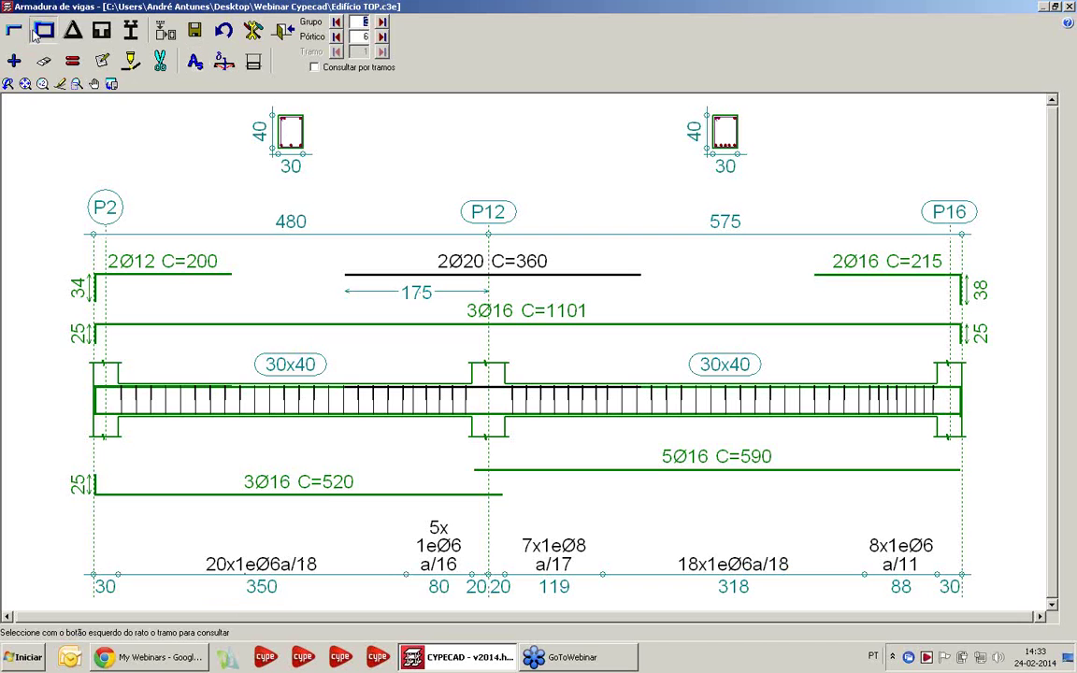
# Step: Equalize the 350 cm stirrup interval of the P2–P12 span to Ø6 stirrups spaced at 15 cm
pyautogui.click(74, 62)
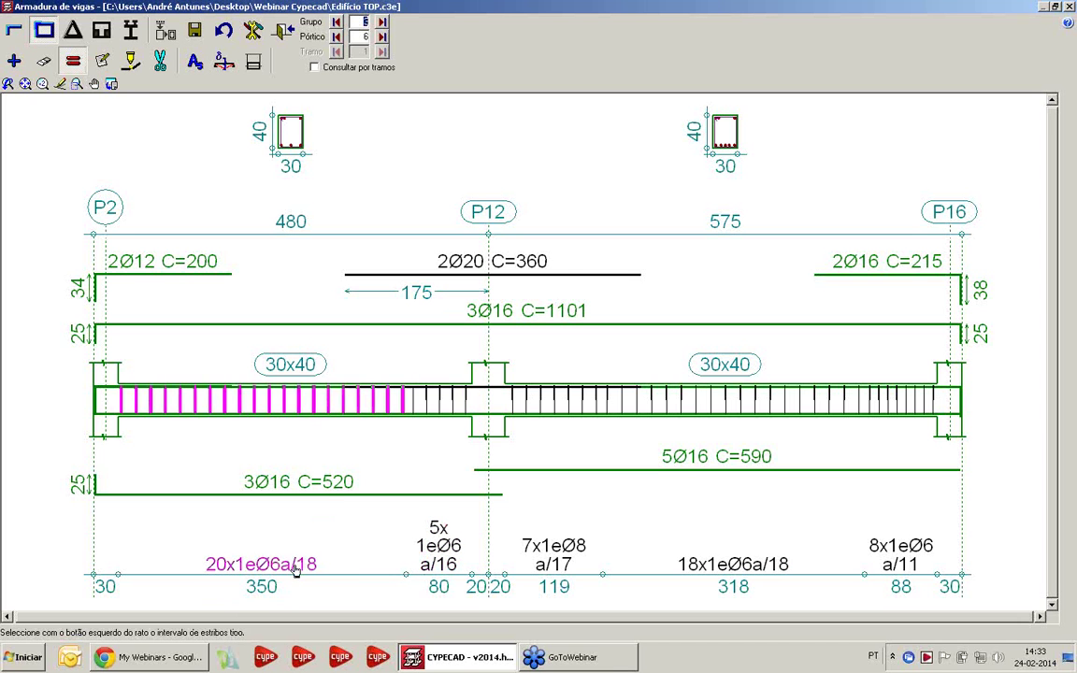
pyautogui.click(439, 547)
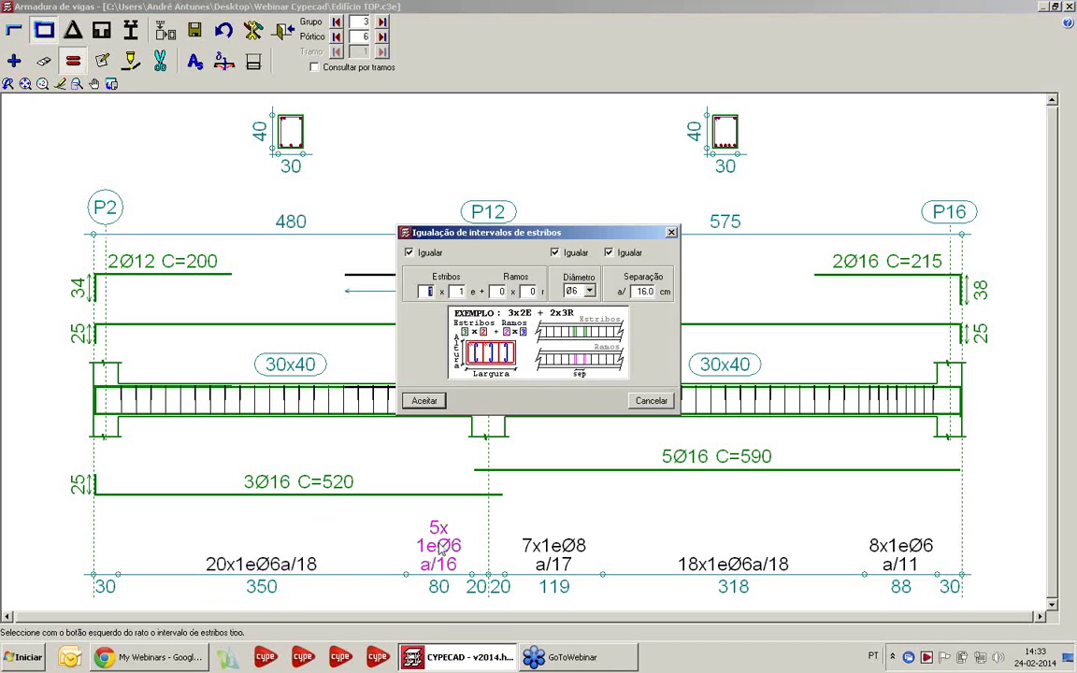
pyautogui.doubleClick(638, 292)
pyautogui.write('15')
pyautogui.click(416, 402)
pyautogui.click(241, 510)
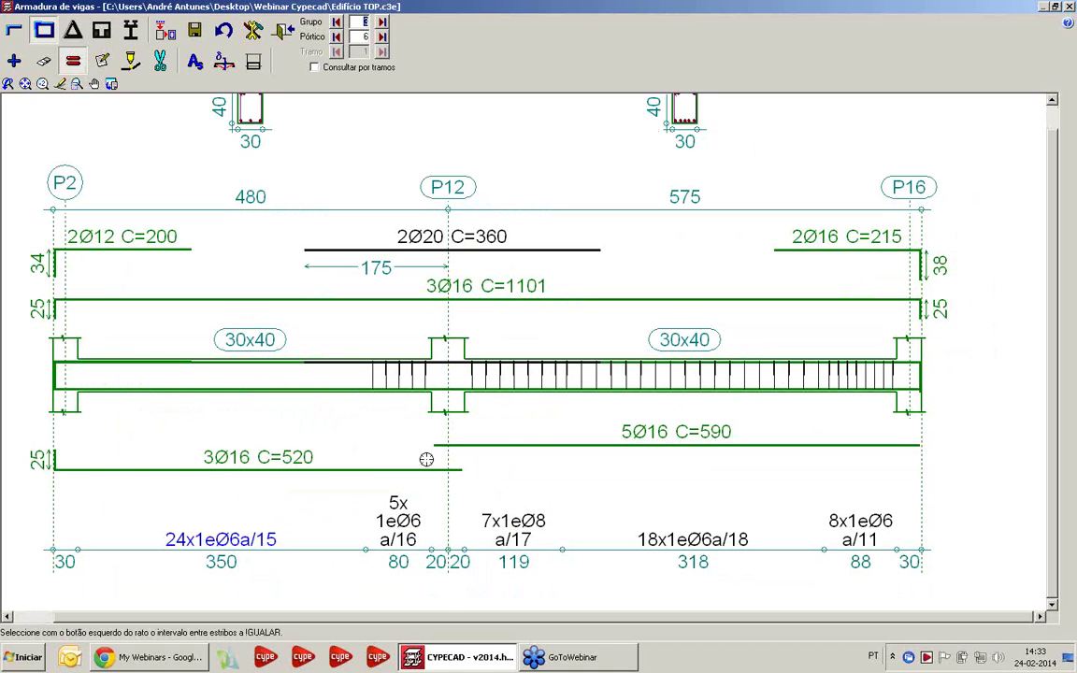
# Step: Equalize the 318 cm and 88 cm stirrup intervals of the P12–P16 span to Ø8 stirrups spaced at 15 cm
pyautogui.click(522, 530)
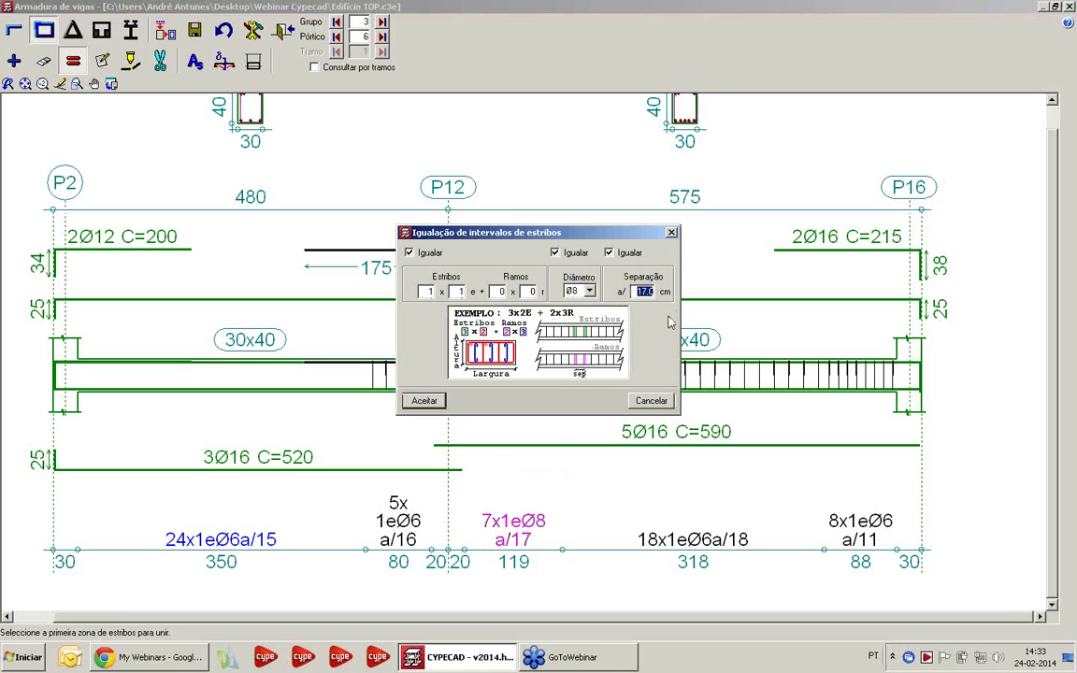
pyautogui.click(425, 400)
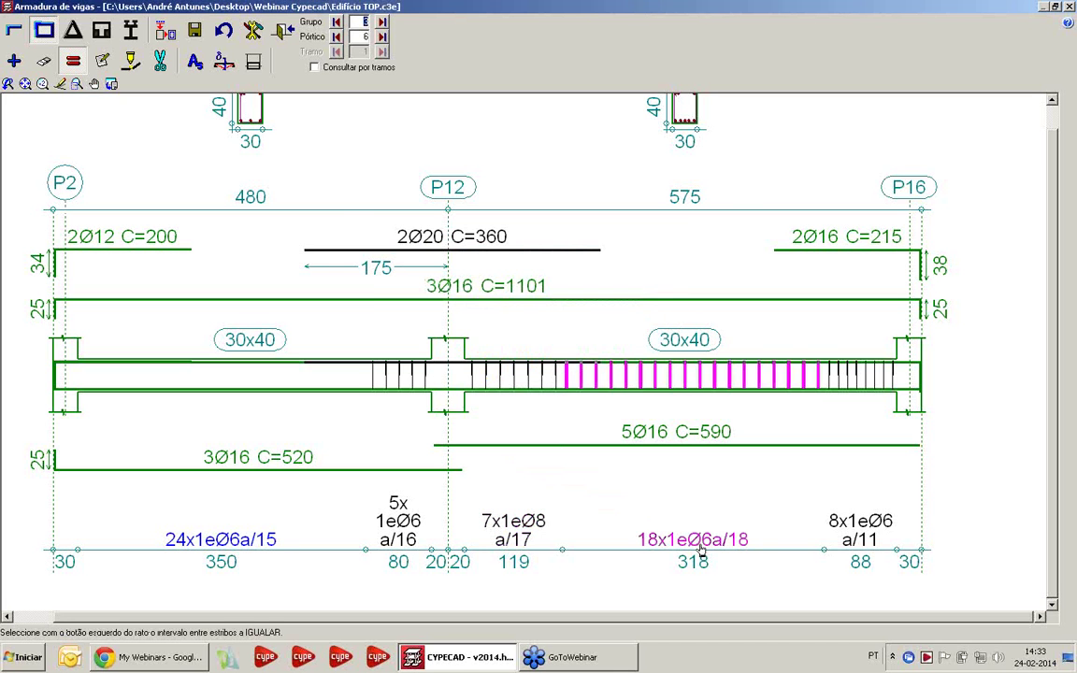
pyautogui.click(628, 488)
pyautogui.click(829, 507)
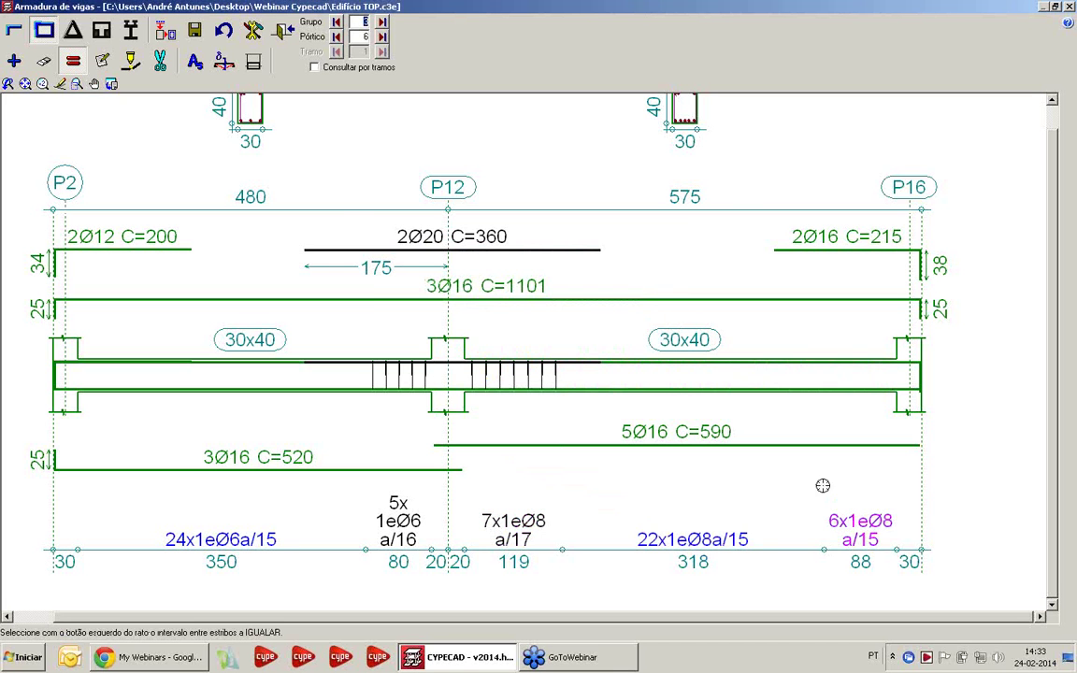
# Step: Join the stirrup zones of each span into one, with Ø6 at 16 cm in P2–P12 and Ø8 at 15 cm in P12–P16
pyautogui.click(130, 60)
pyautogui.click(309, 526)
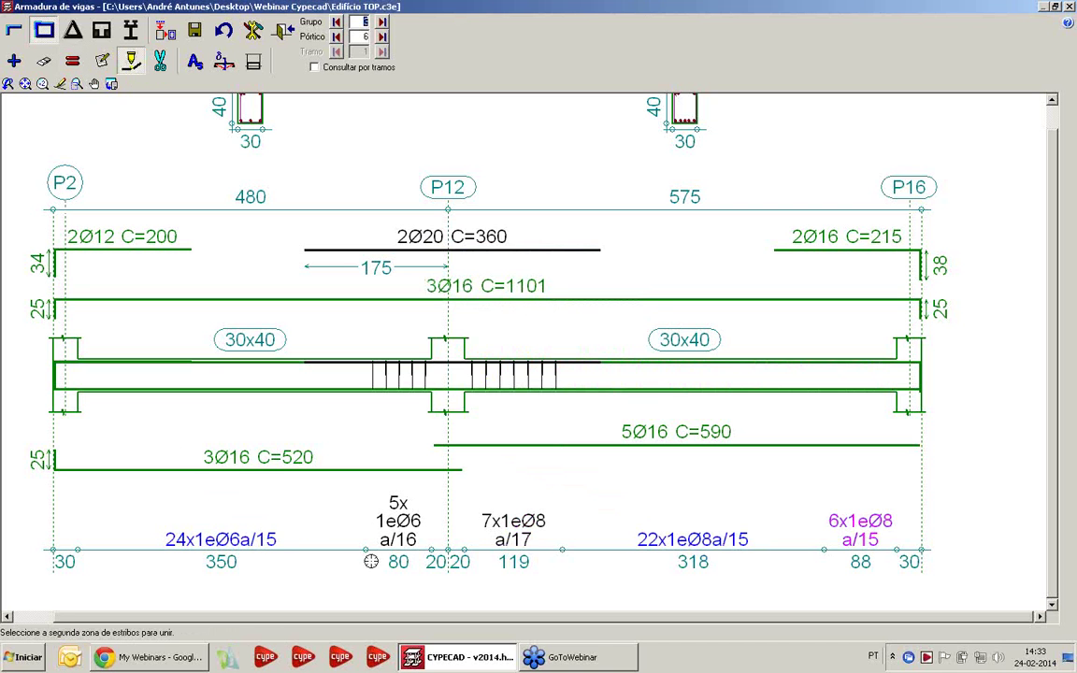
pyautogui.click(395, 524)
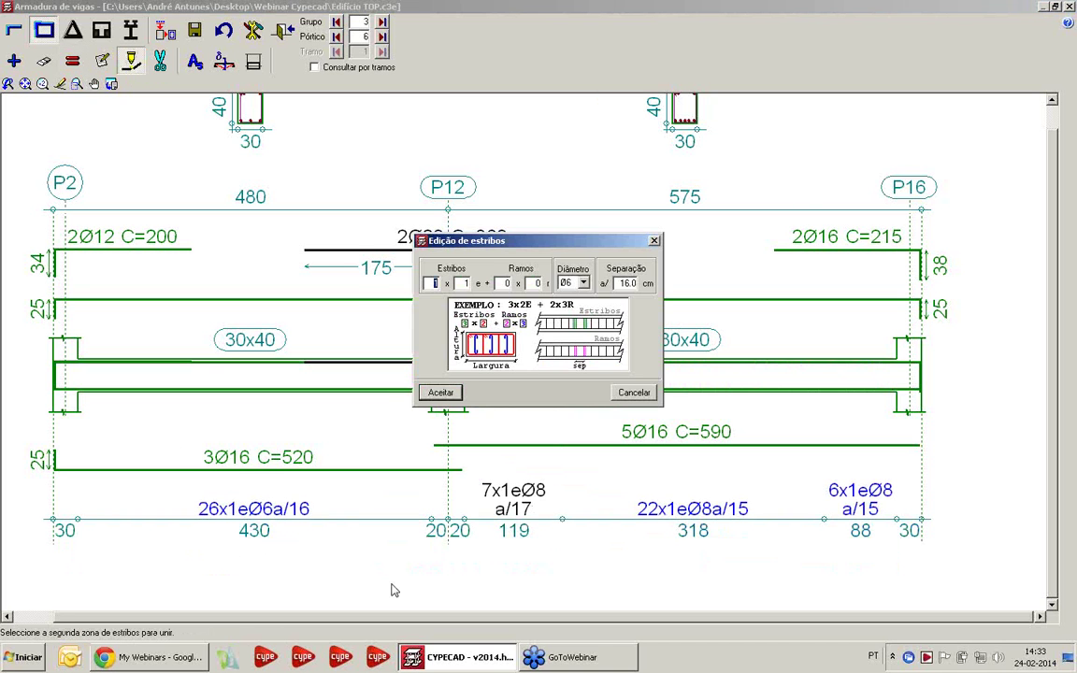
pyautogui.click(462, 392)
pyautogui.click(513, 494)
pyautogui.click(703, 513)
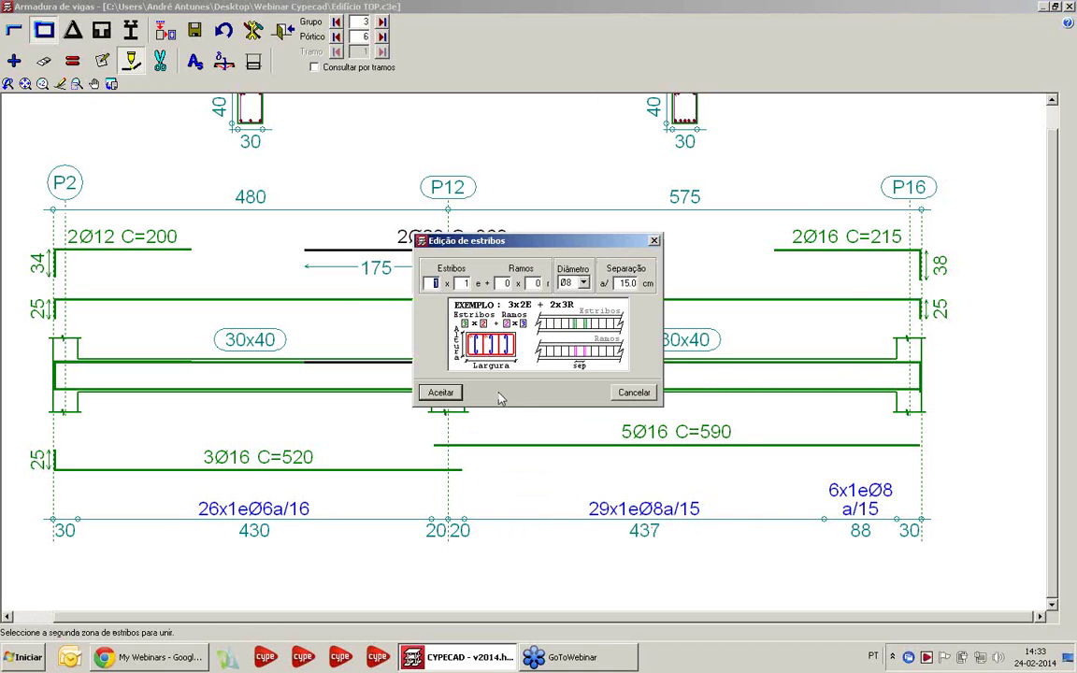
pyautogui.click(441, 392)
pyautogui.click(844, 490)
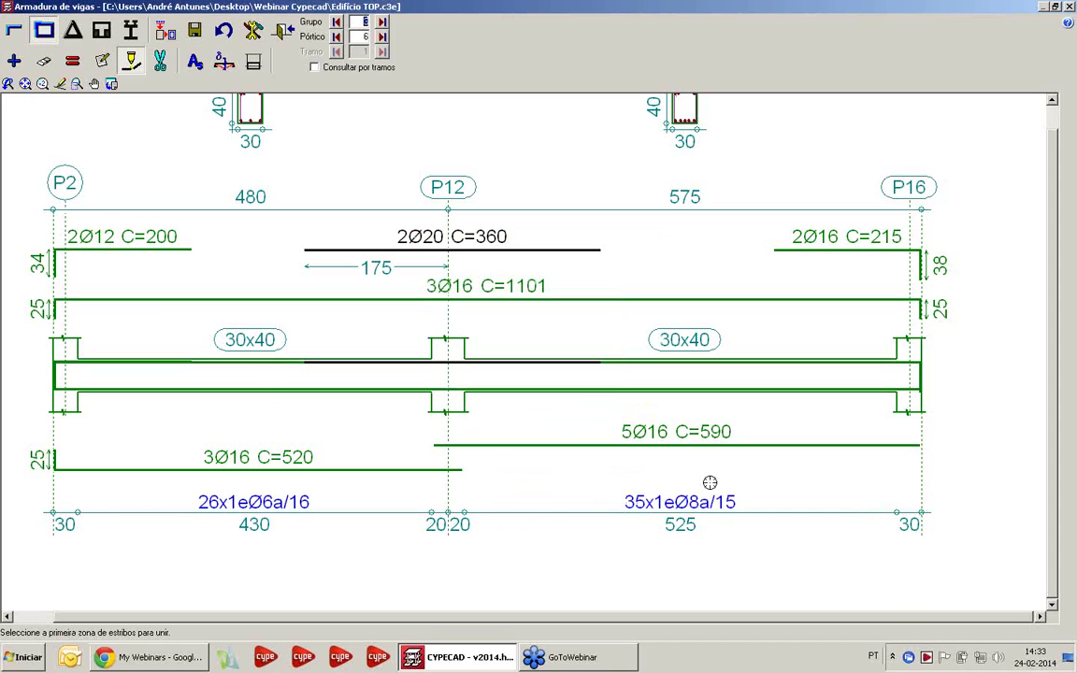
# Step: Set the stirrup spacing of the P2–P12 span to 15 cm and close the beam reinforcement editor
pyautogui.click(102, 61)
pyautogui.click(281, 505)
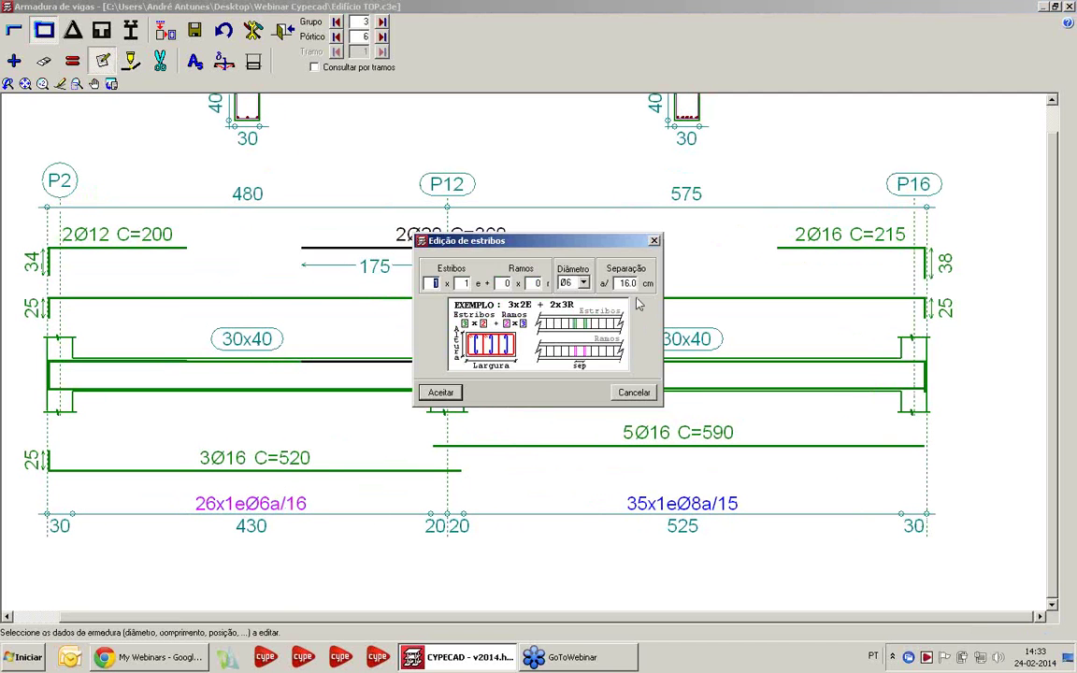
pyautogui.click(624, 283)
pyautogui.write('15')
pyautogui.press('Return')
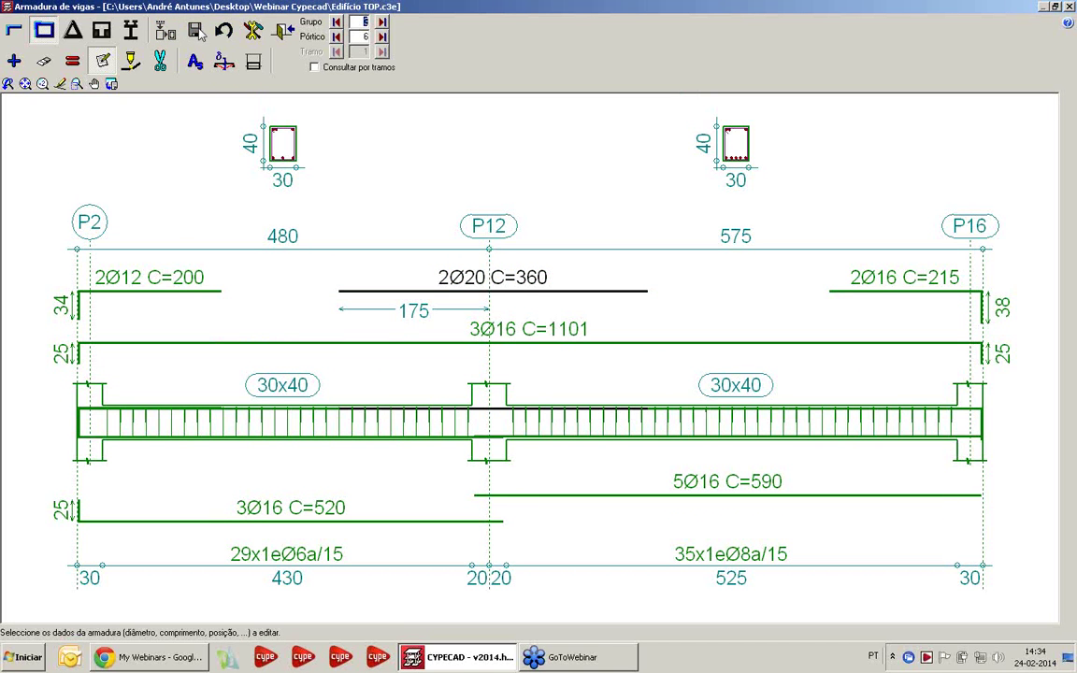
pyautogui.click(1066, 6)
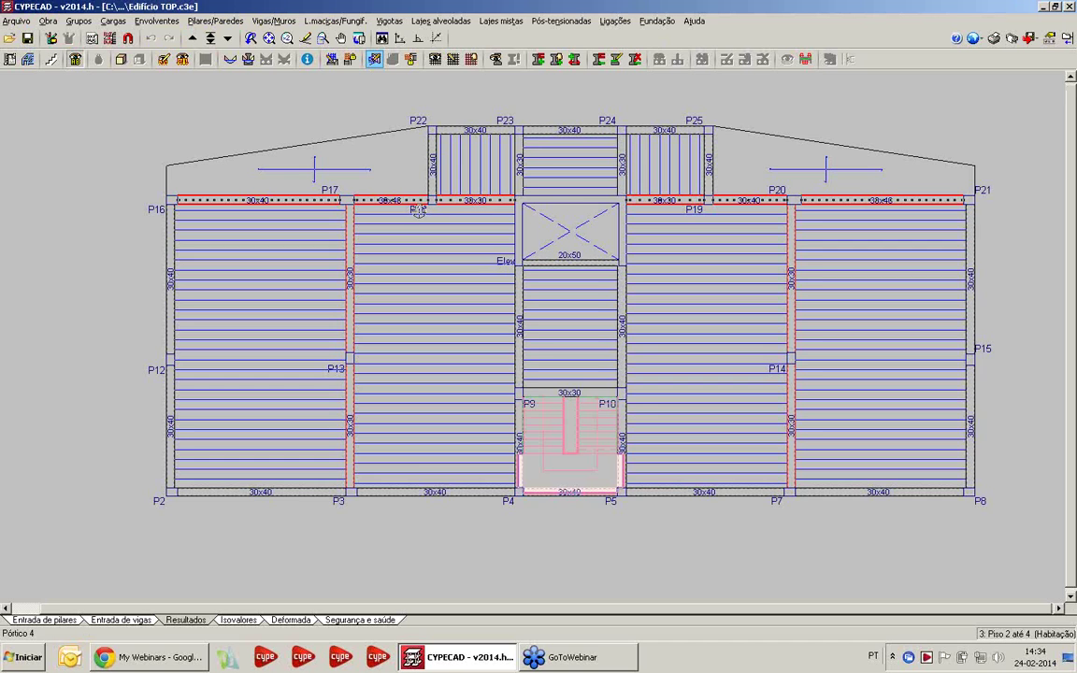
# Step: Go up to the results plan of the Desvão floor
pyautogui.moveTo(362, 238); pyautogui.dragTo(353, 244, button='middle')
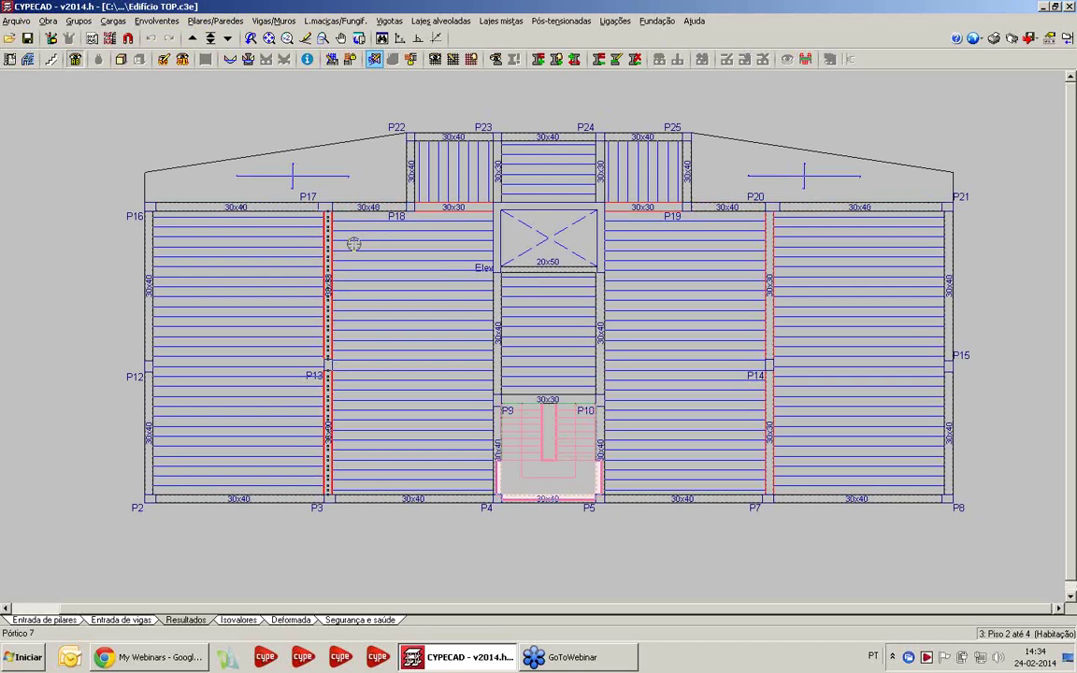
pyautogui.click(192, 39)
pyautogui.moveTo(404, 364); pyautogui.dragTo(391, 366, button='middle')
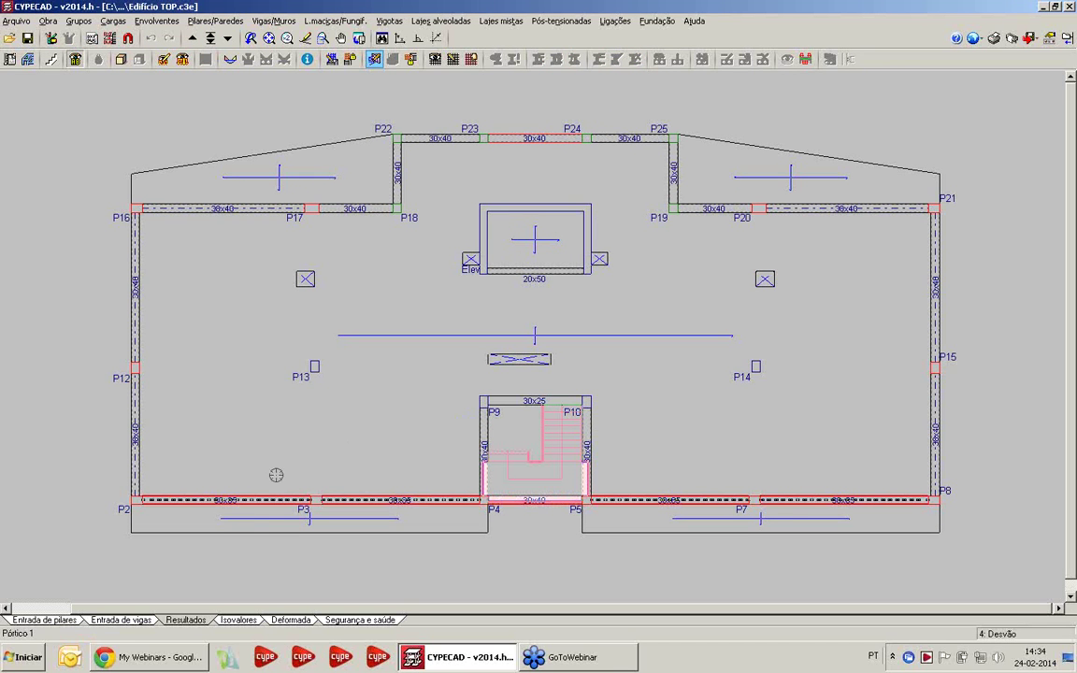
# Step: Show the Z displacement isovalues of the Desvão floor for Peso próprio, with valued isolines overlaid
pyautogui.click(237, 621)
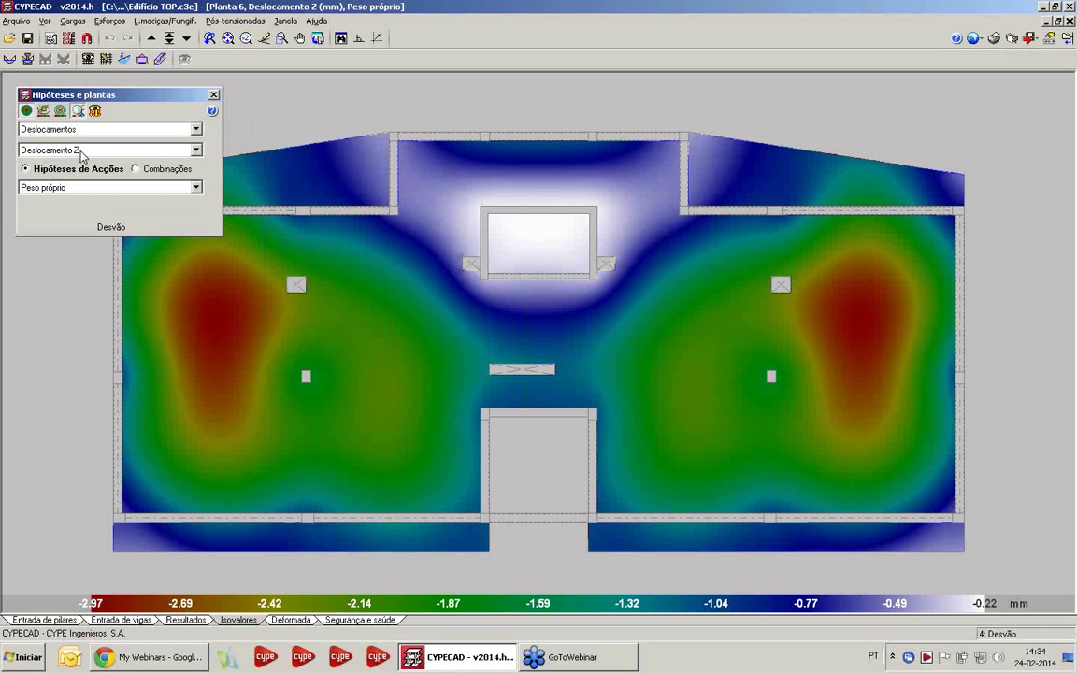
pyautogui.click(43, 110)
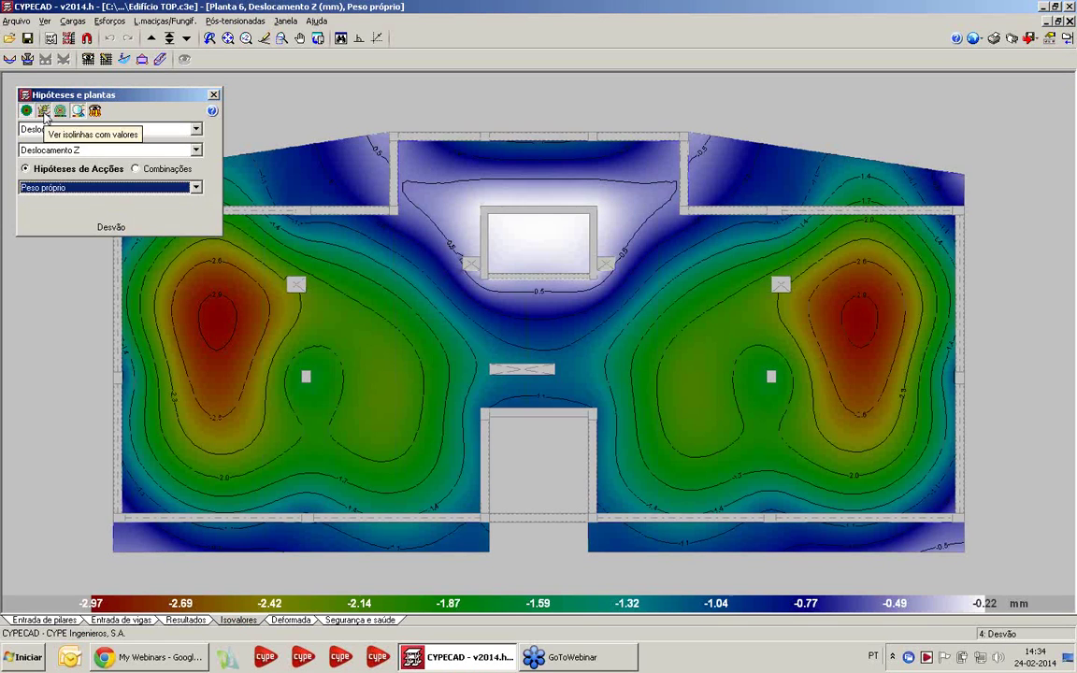
pyautogui.moveTo(224, 387); pyautogui.dragTo(229, 388, button='middle')
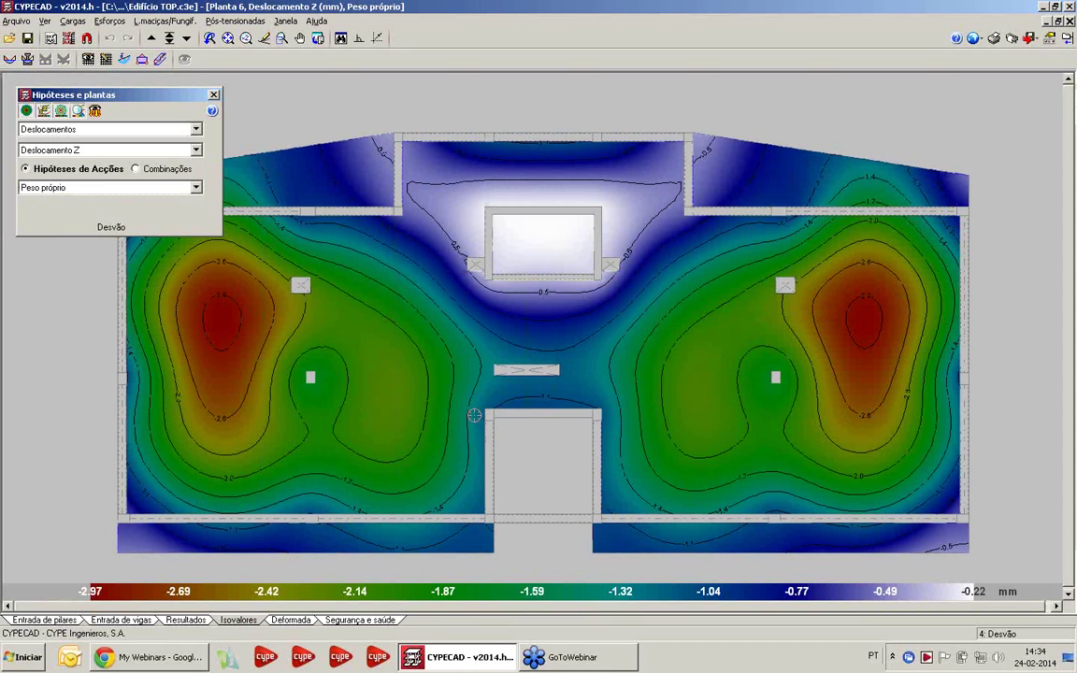
# Step: View the Z displacements for the load combination PP+RP+Qa(1)+Qa(10)+Qa(2)+Qa(4)
pyautogui.click(147, 173)
pyautogui.click(151, 186)
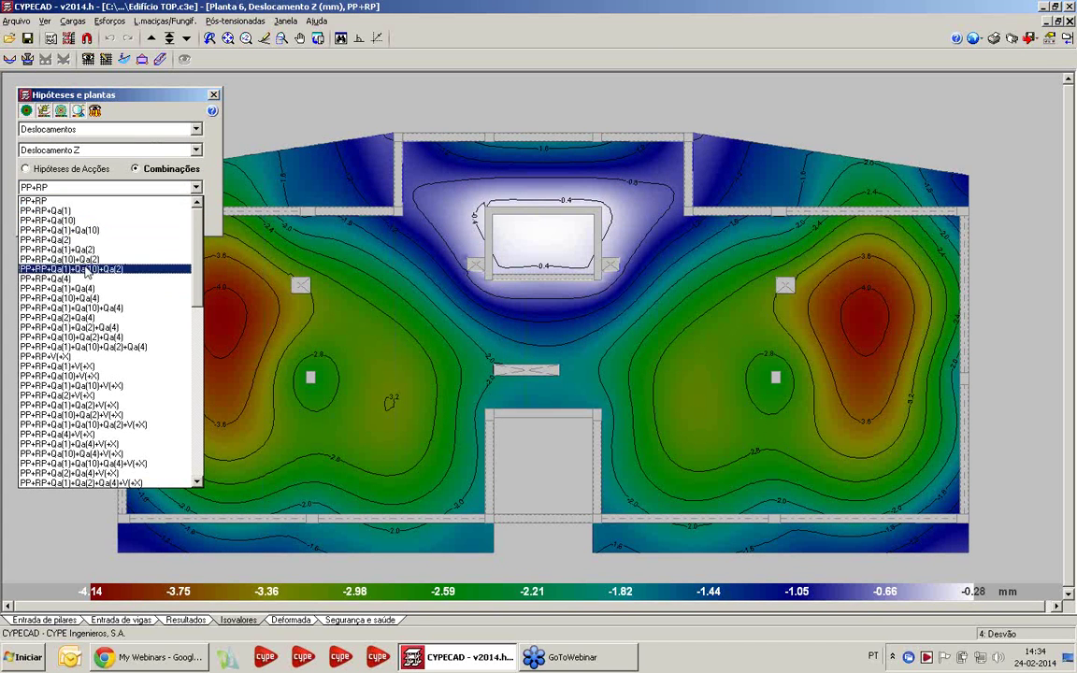
pyautogui.click(93, 346)
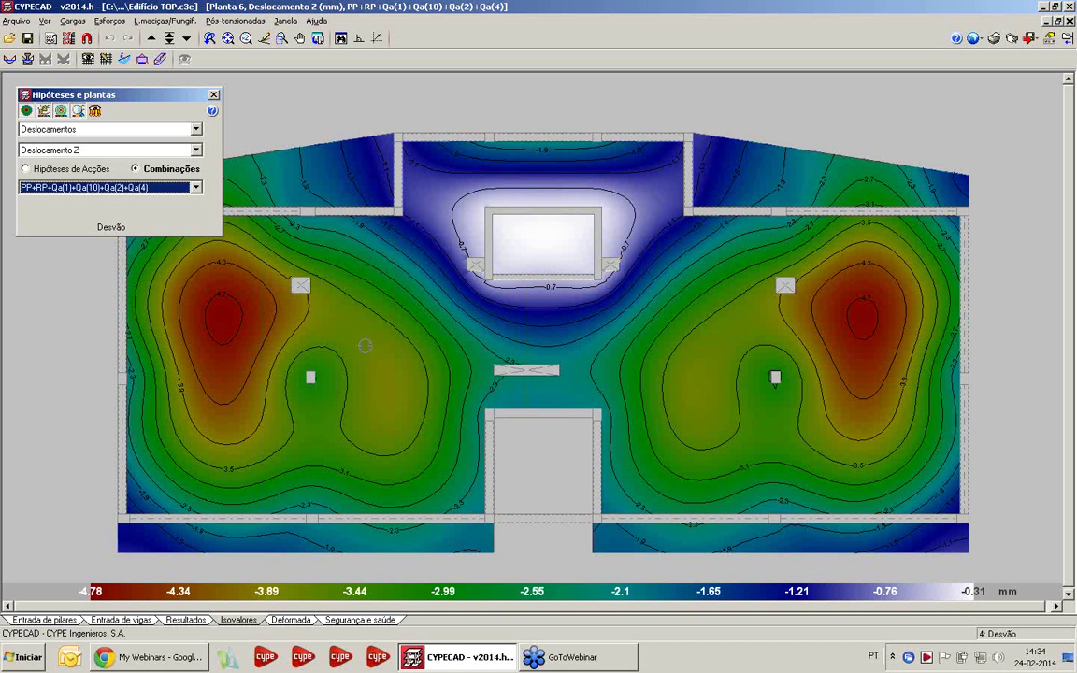
pyautogui.moveTo(371, 335); pyautogui.dragTo(384, 331, button='middle')
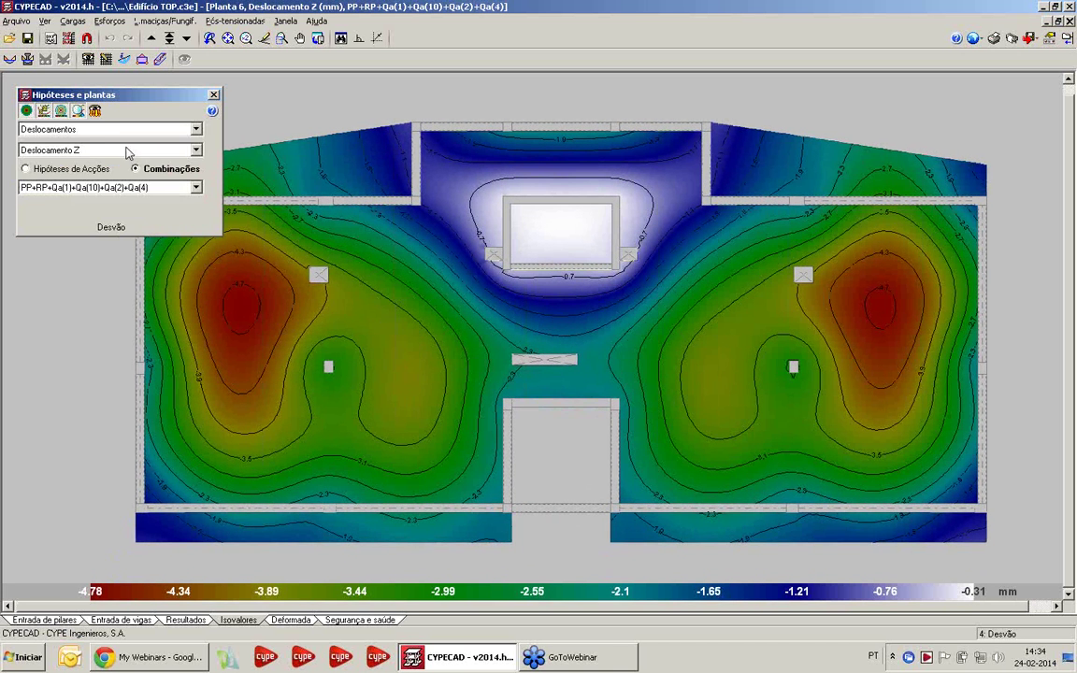
# Step: View the Desvão slab's Transverso total isovalues, both as Esforços for Peso próprio and as Esforços de dimensionamento for Fundamentais
pyautogui.click(118, 133)
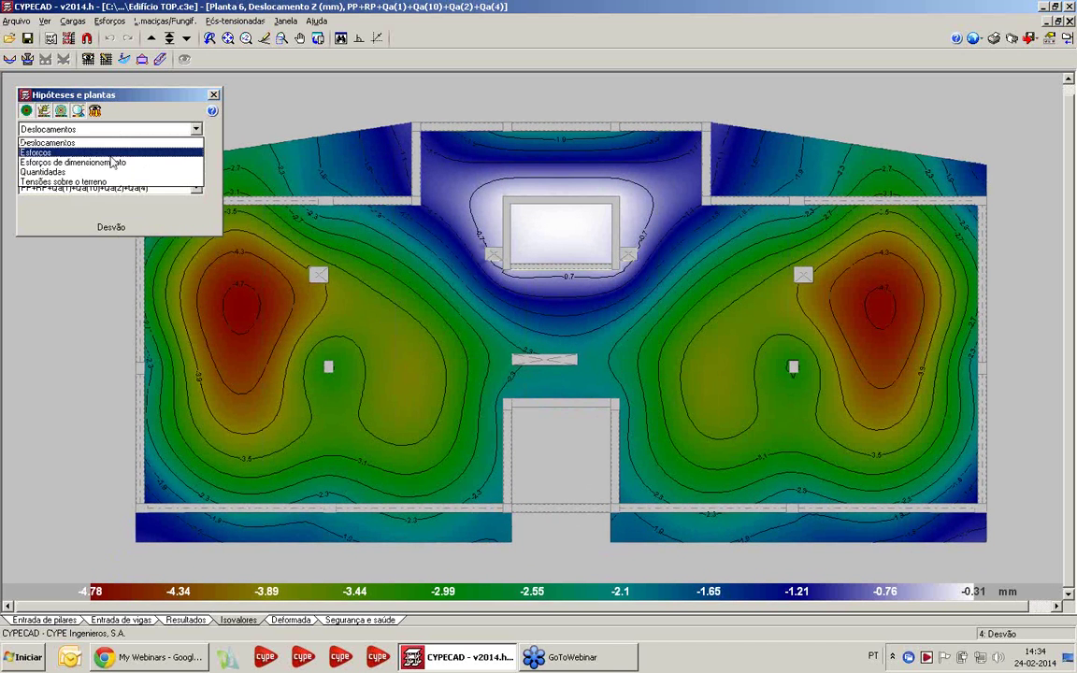
pyautogui.click(110, 159)
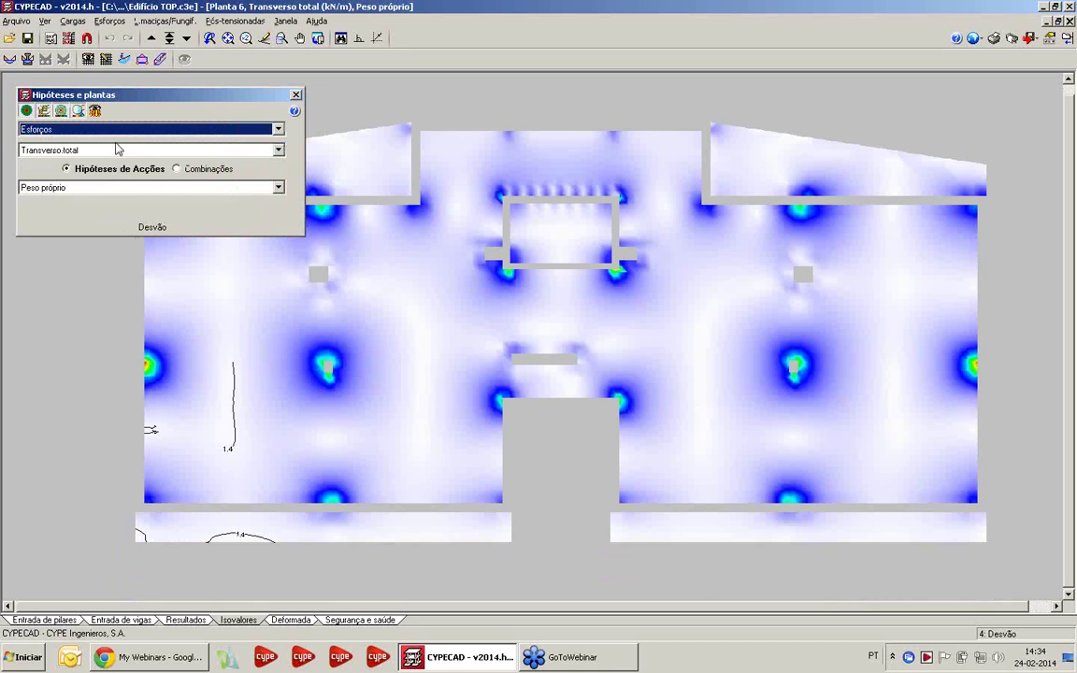
pyautogui.click(115, 151)
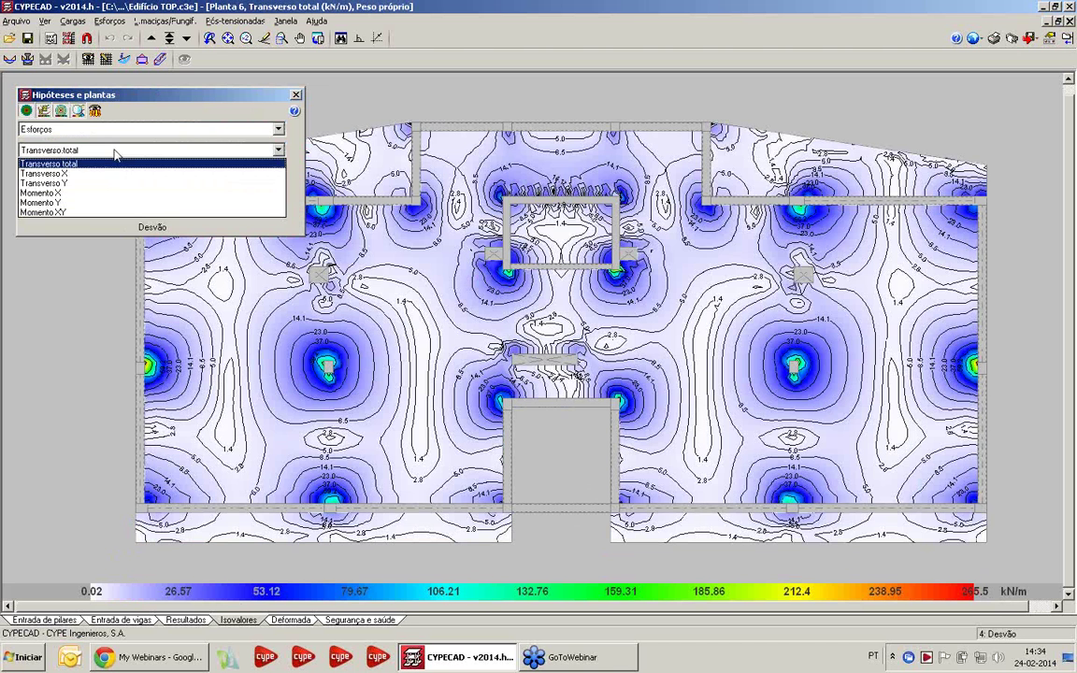
pyautogui.click(116, 126)
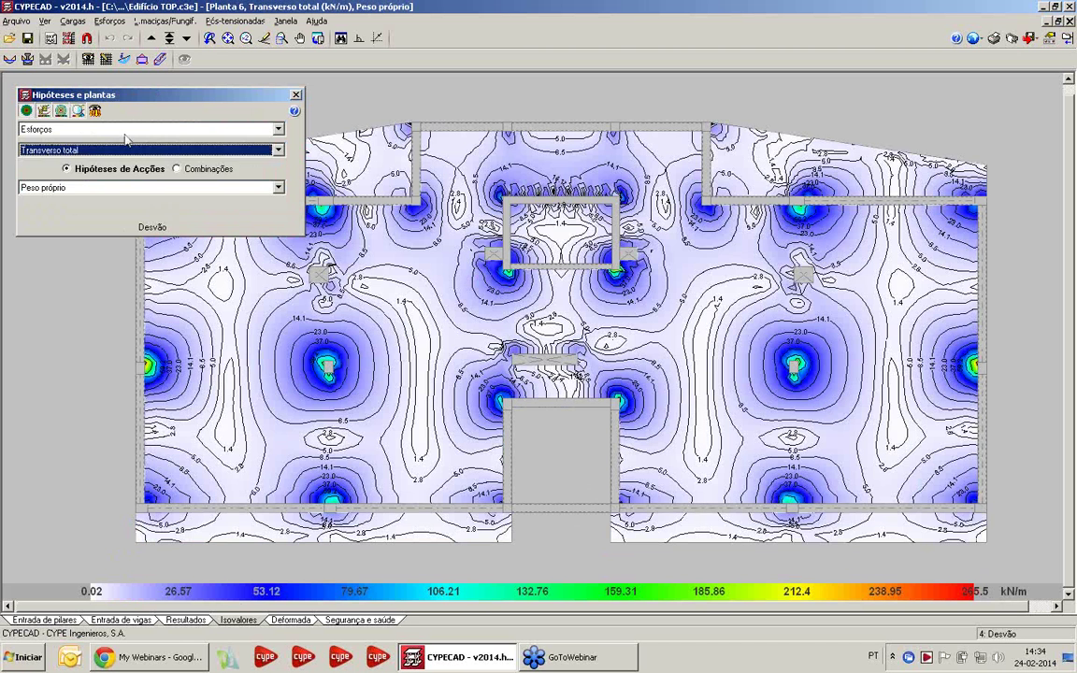
pyautogui.click(124, 131)
pyautogui.click(116, 162)
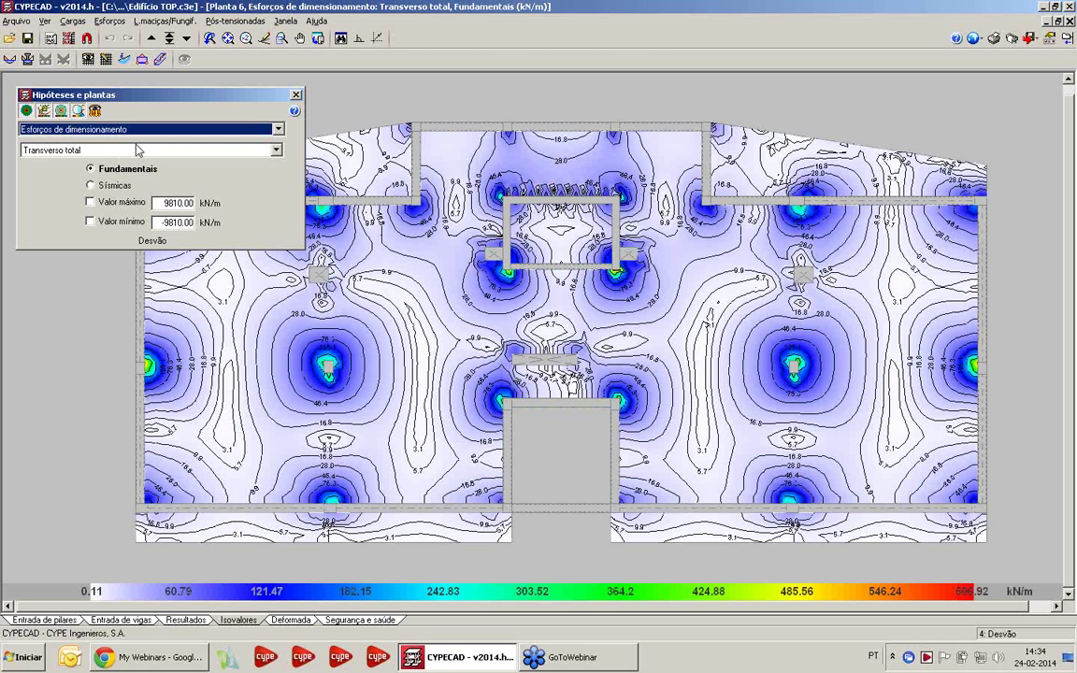
# Step: Return the isovalues to Deslocamento Z for the combination PP+RP+Qa(1)+Qa(10)+Qa(2)+Qa(4) and examine the slab's zones of greatest displacement
pyautogui.click(116, 129)
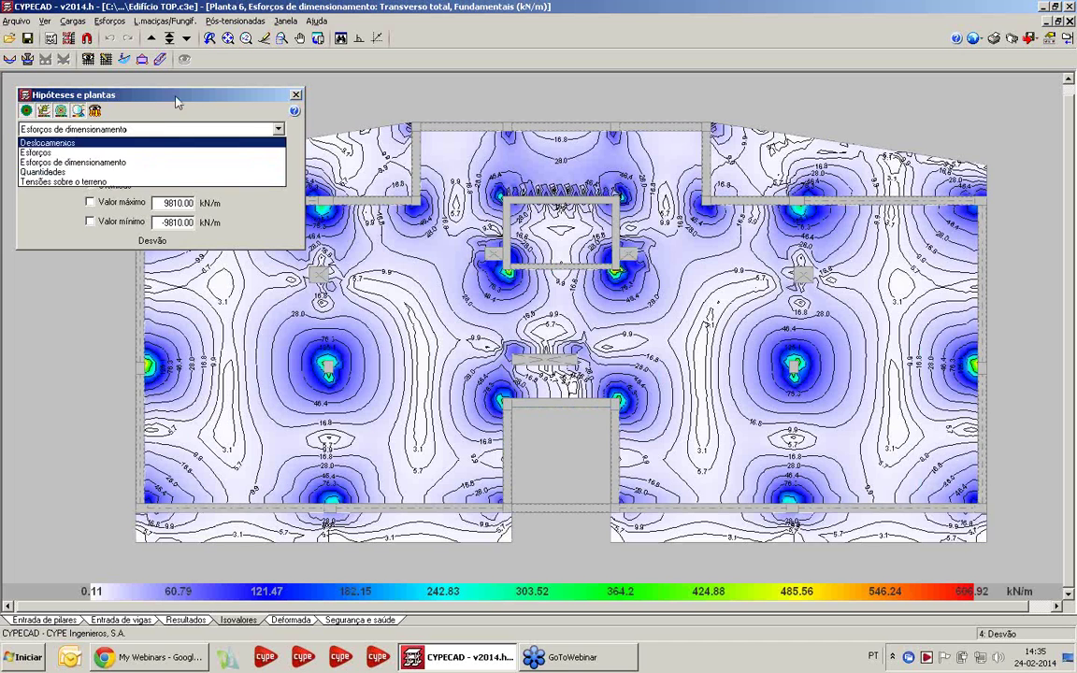
pyautogui.click(175, 97)
pyautogui.click(56, 129)
pyautogui.click(70, 142)
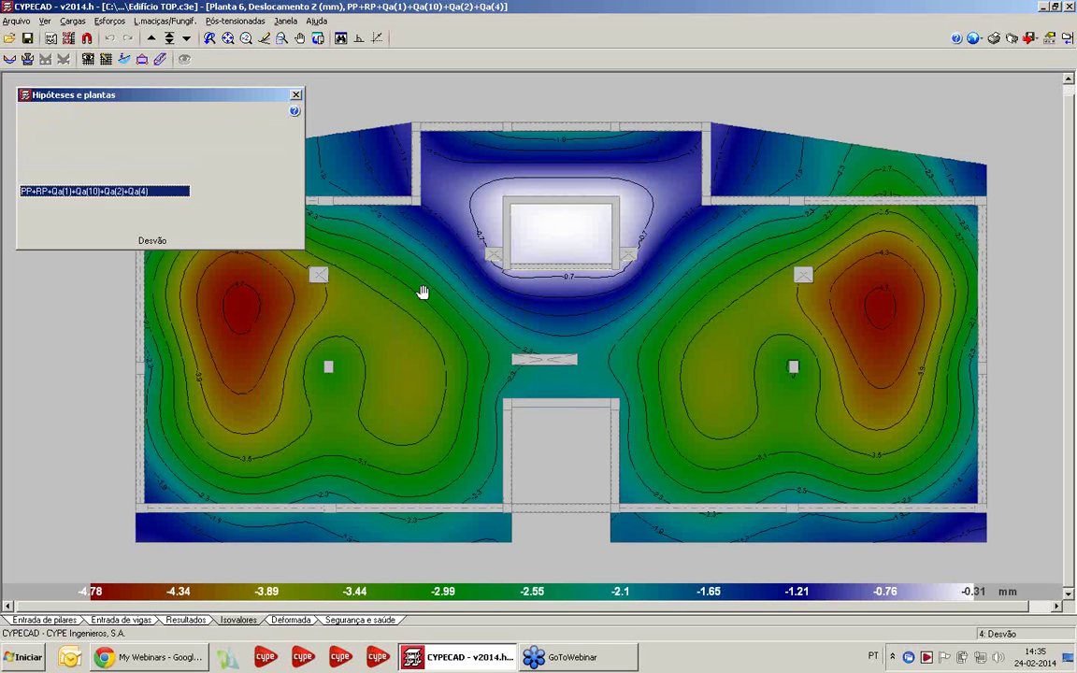
pyautogui.moveTo(423, 293); pyautogui.dragTo(464, 330, button='middle')
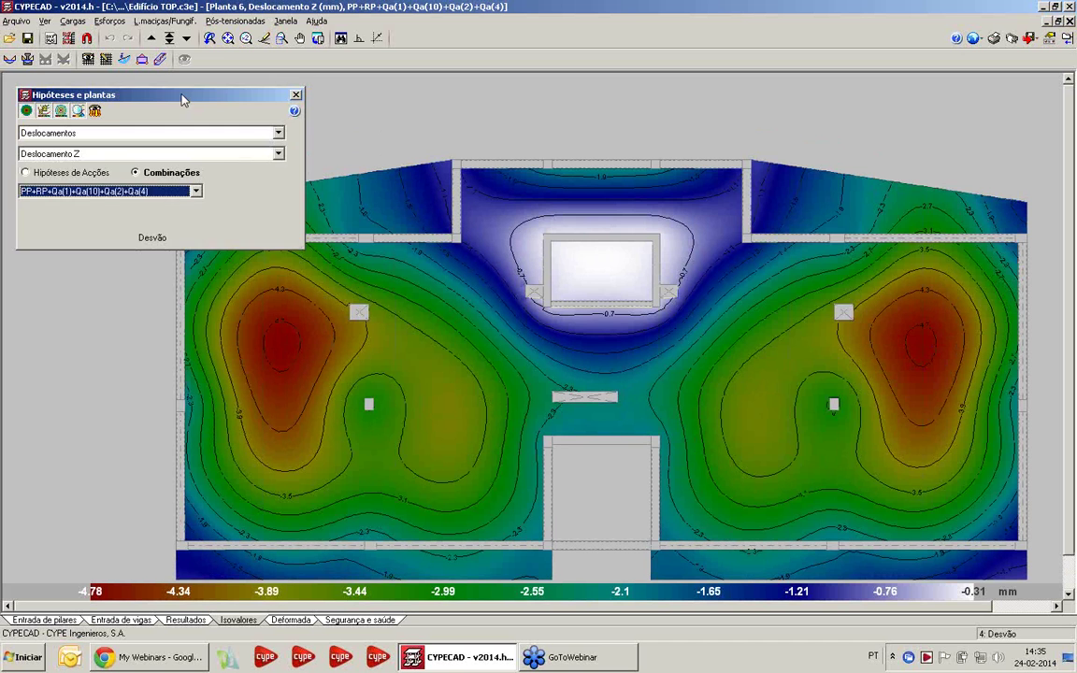
pyautogui.moveTo(183, 100); pyautogui.dragTo(174, 92)
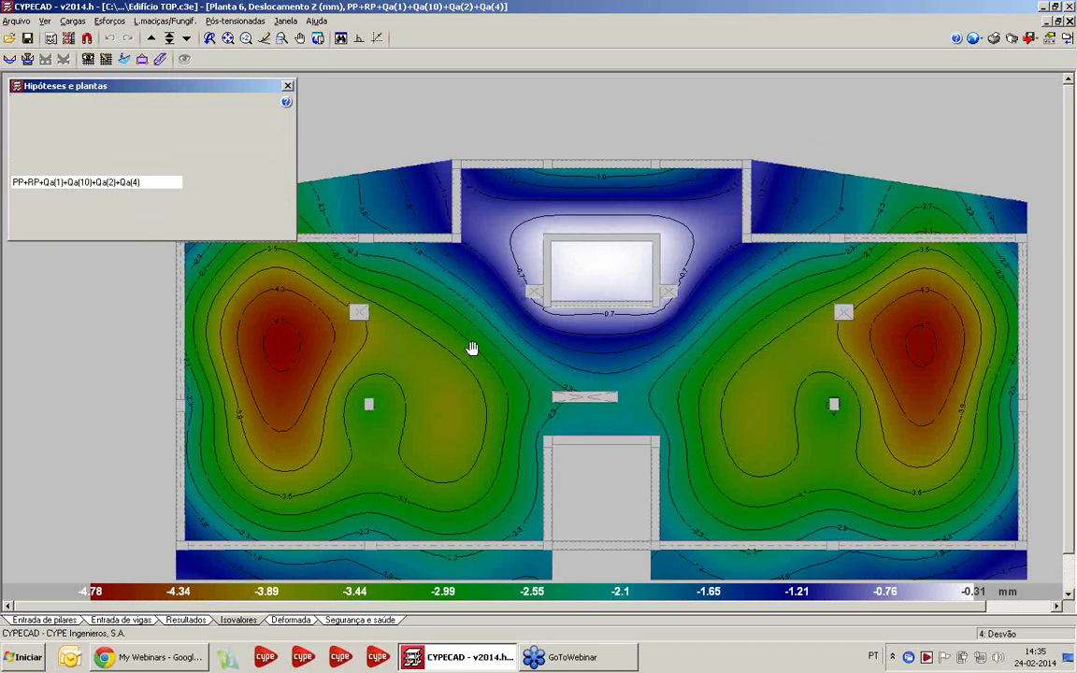
pyautogui.moveTo(472, 348); pyautogui.dragTo(506, 344, button='middle')
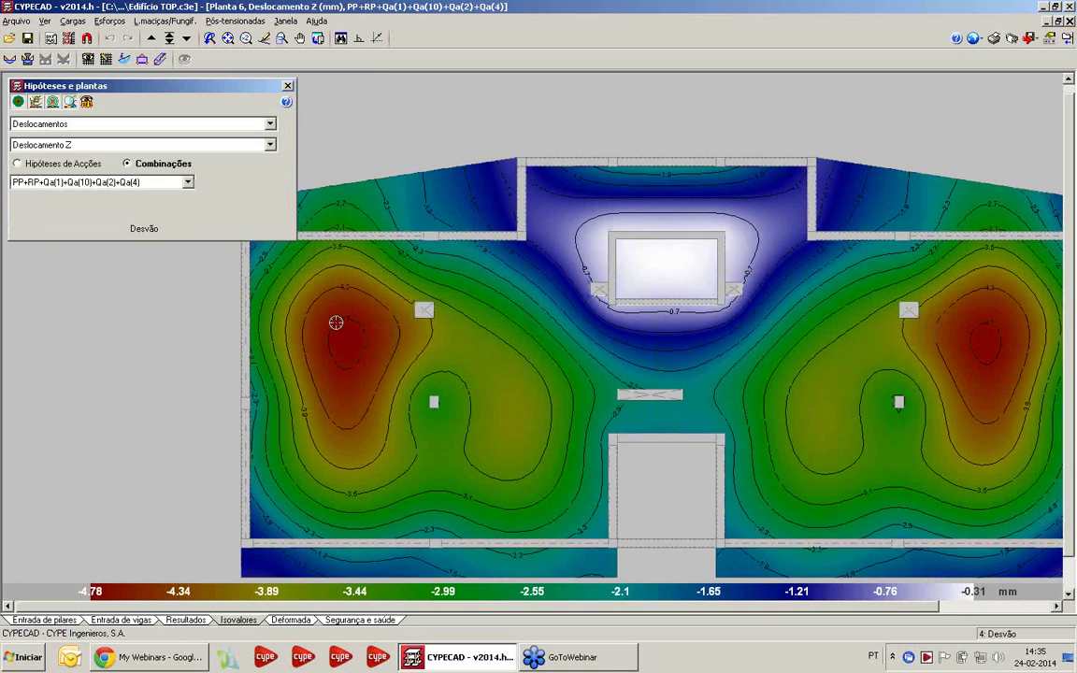
pyautogui.moveTo(388, 297); pyautogui.dragTo(423, 306, button='middle')
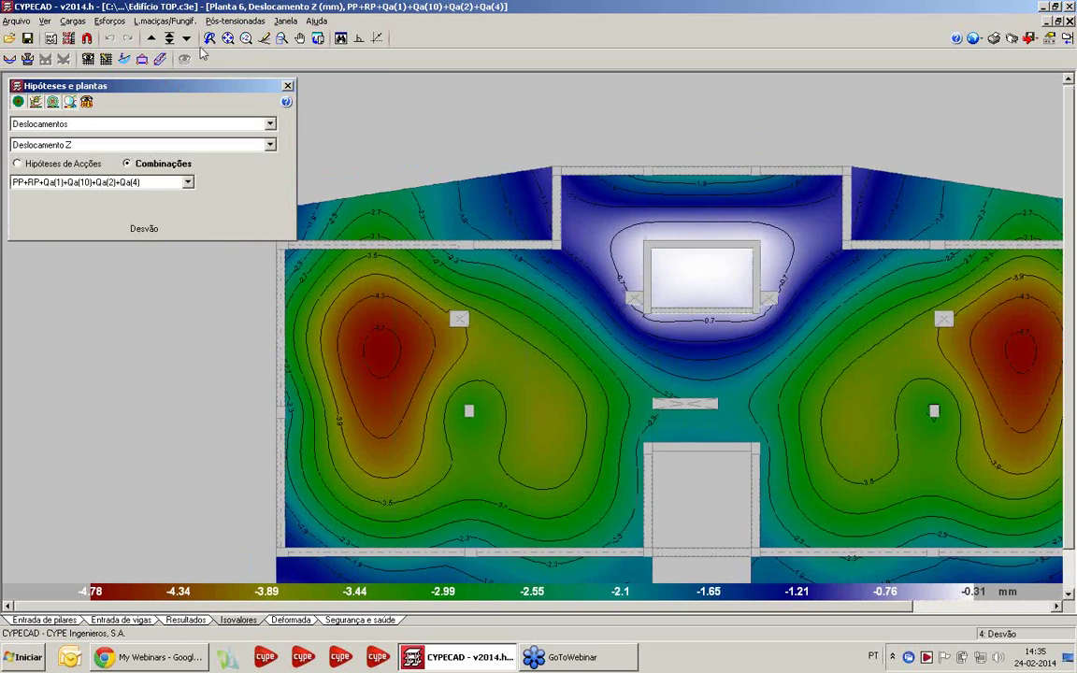
# Step: Measure the secant deflection between columns P13 and P16 as Máxima relativa for the unfavourable combination
pyautogui.click(124, 59)
pyautogui.moveTo(457, 253); pyautogui.dragTo(418, 161, button='middle')
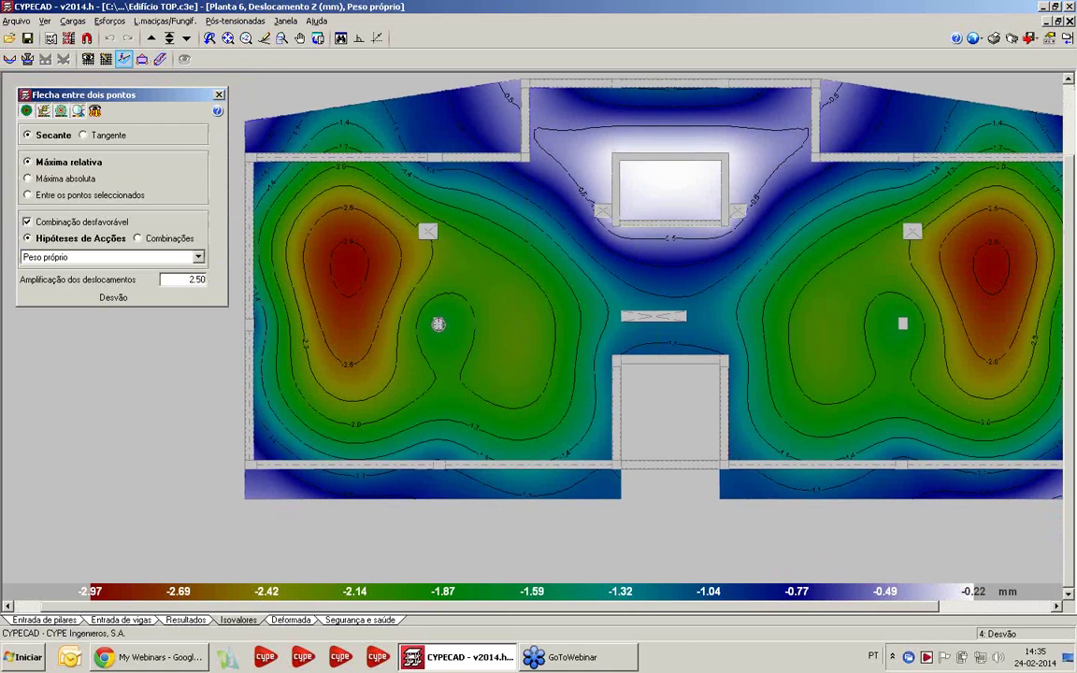
pyautogui.click(438, 323)
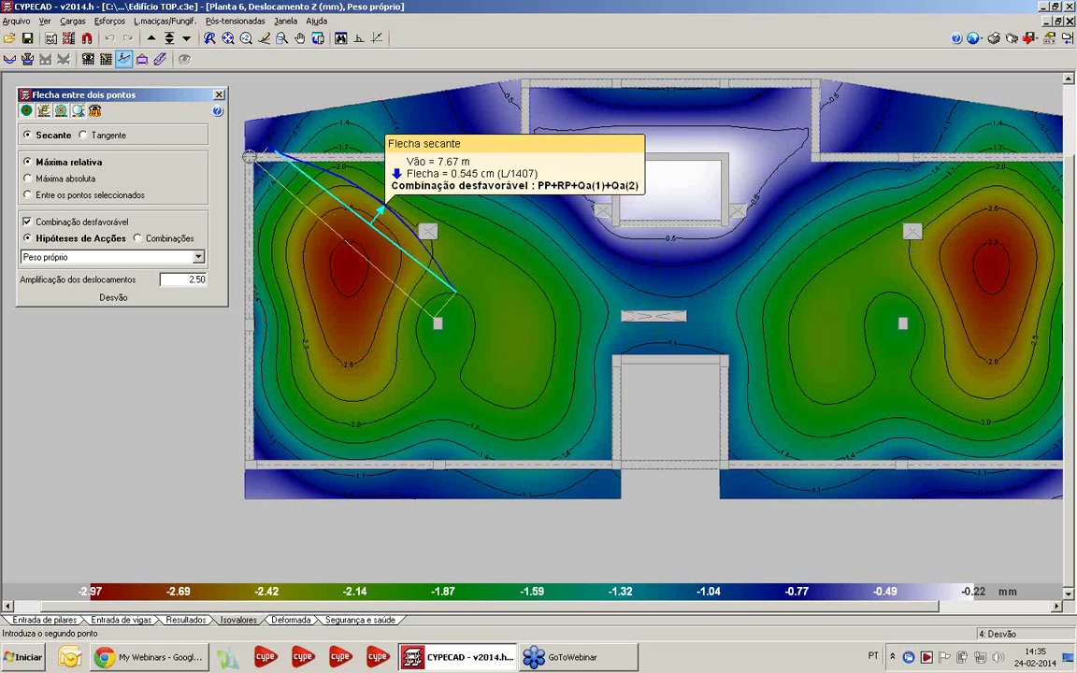
pyautogui.rightClick(521, 357)
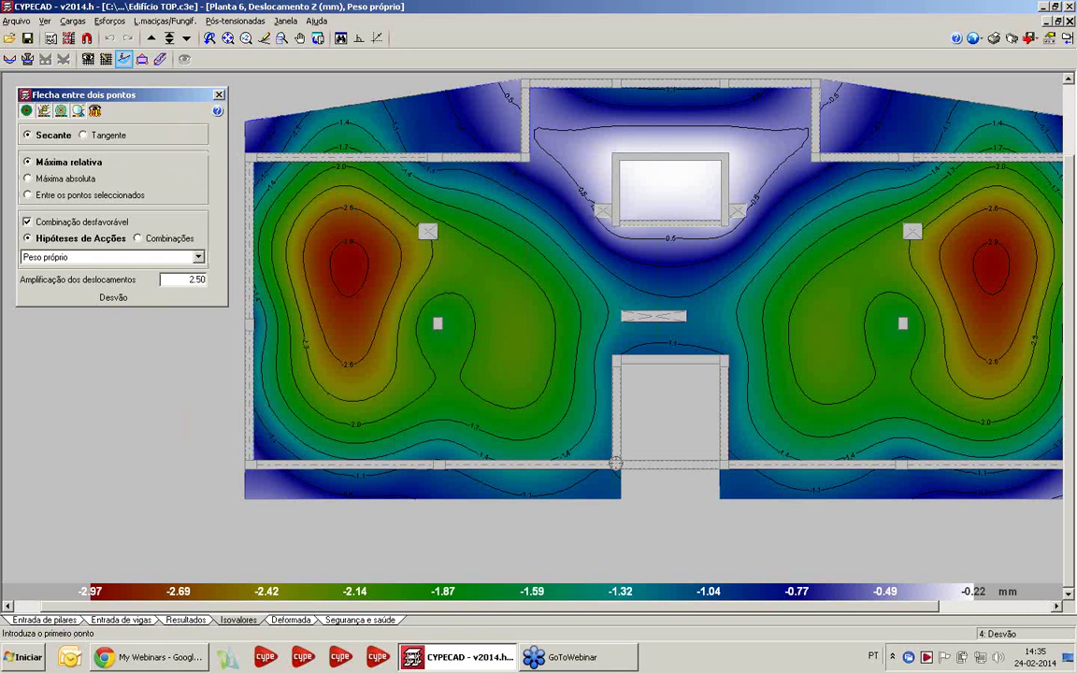
# Step: Measure the Máxima absoluta secant deflection from column P4 to the high-displacement zone near P16 and P17
pyautogui.click(614, 464)
pyautogui.click(56, 177)
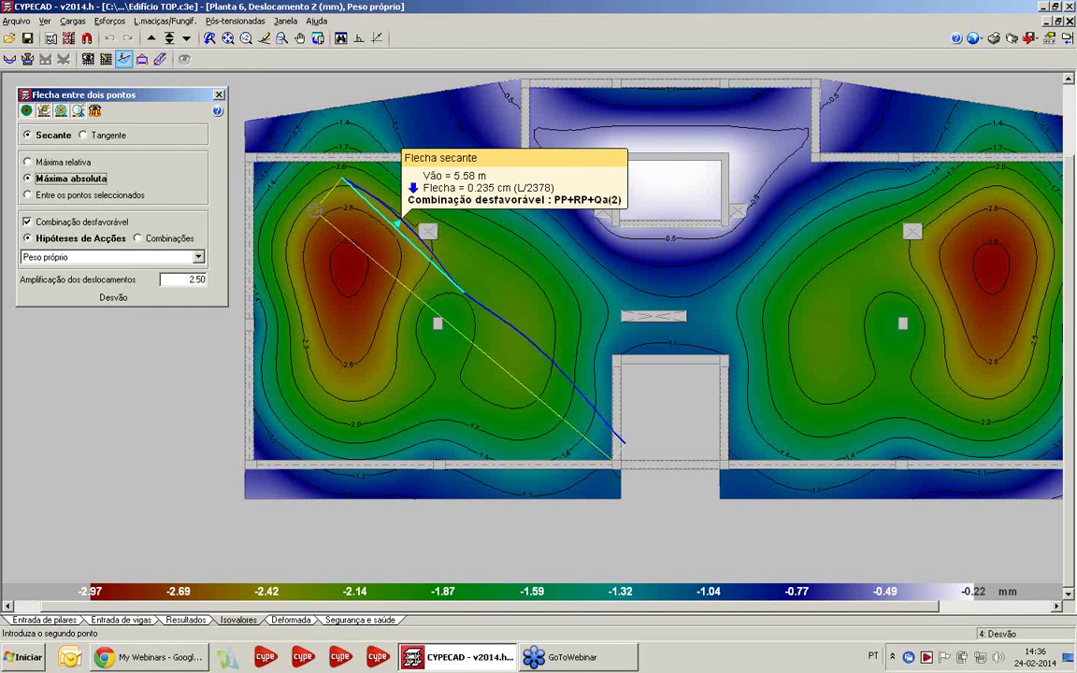
pyautogui.click(324, 218)
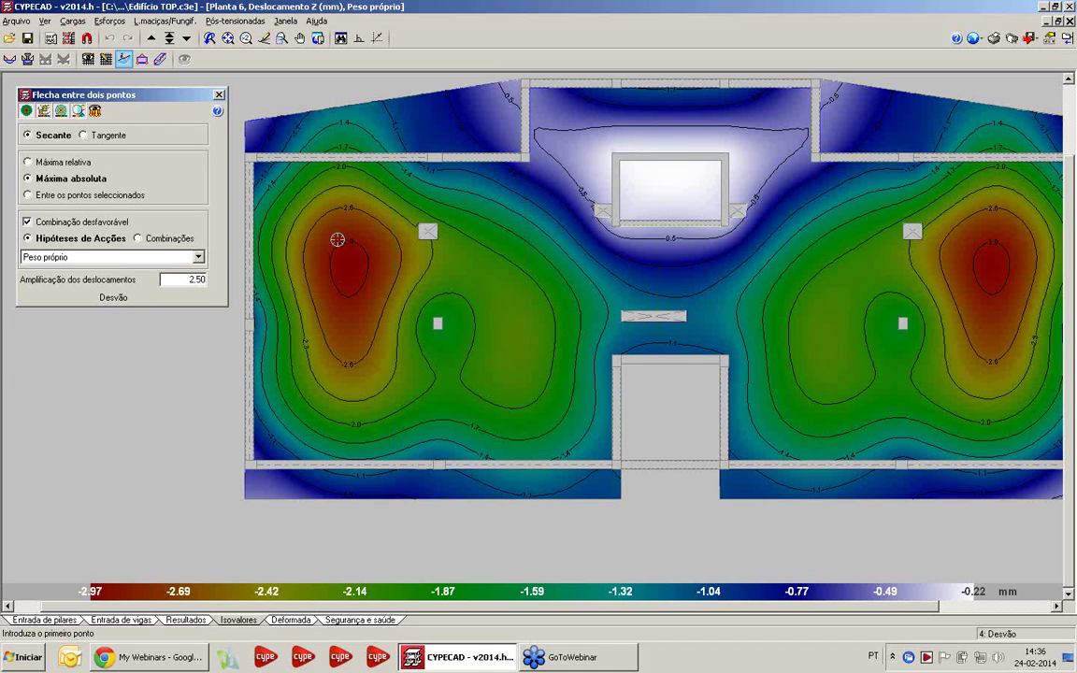
pyautogui.scroll(-1, 365, 256)
pyautogui.moveTo(366, 389); pyautogui.dragTo(331, 423, button='middle')
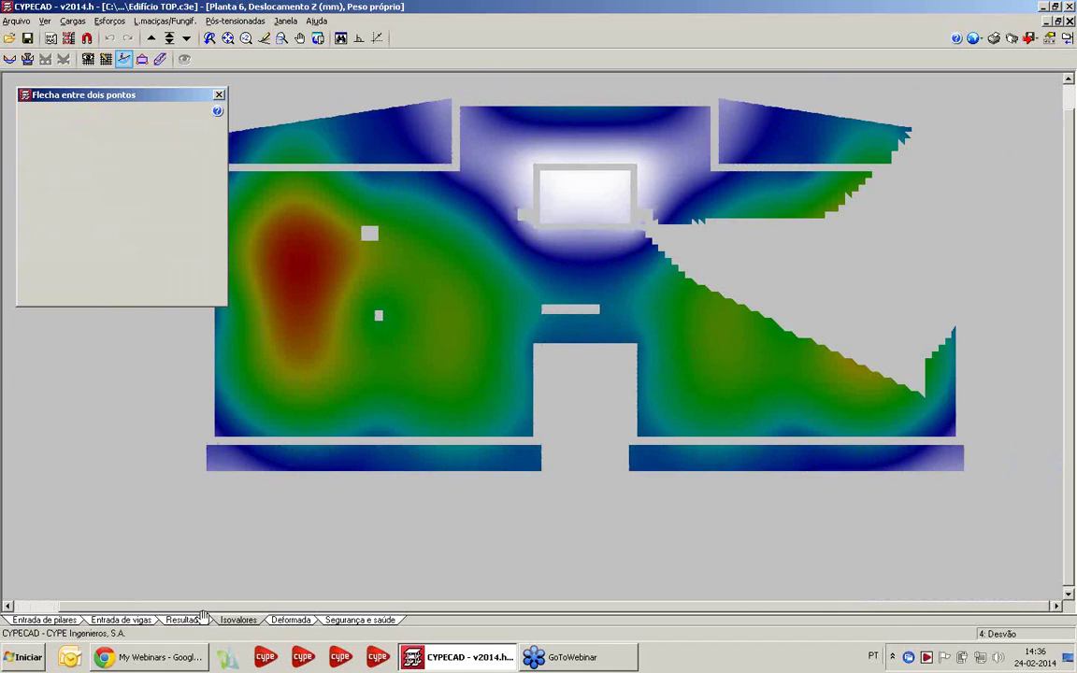
# Step: Return to the Desvão results plan and display the slab's superior longitudinal additional reinforcement with diameters and lengths
pyautogui.click(186, 620)
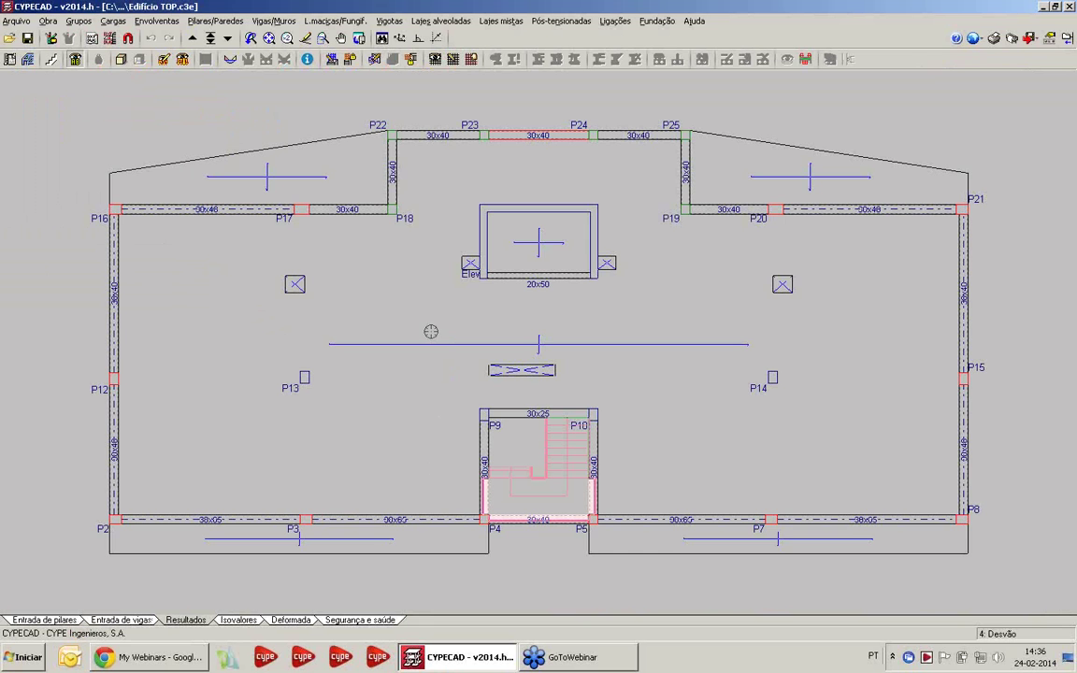
pyautogui.moveTo(372, 301); pyautogui.dragTo(351, 301, button='middle')
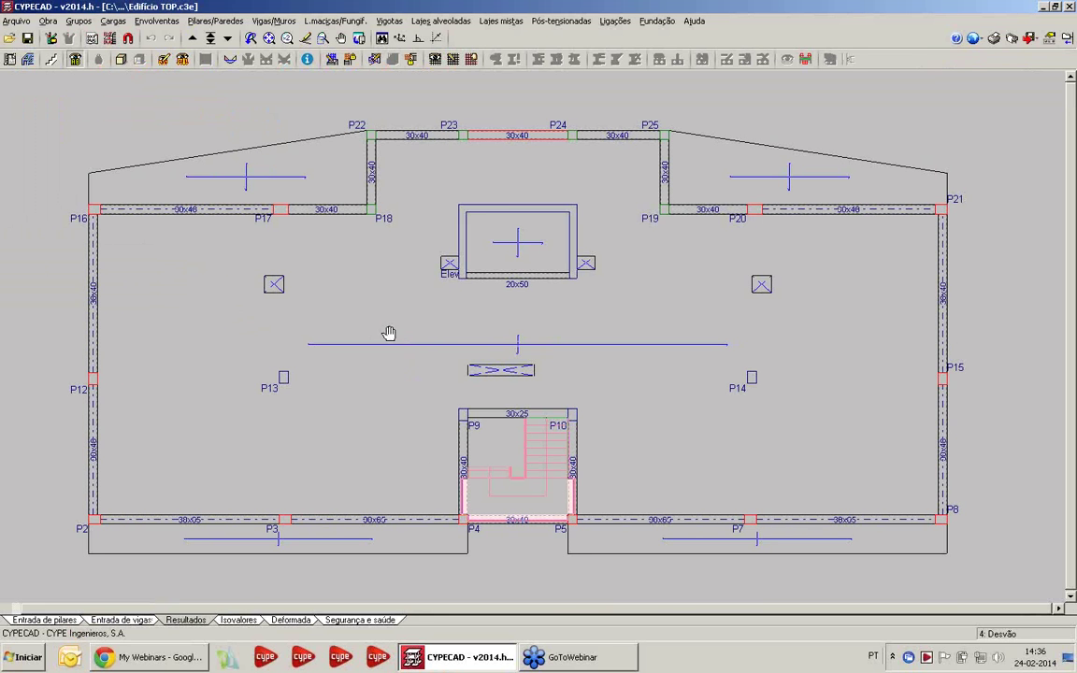
pyautogui.click(434, 59)
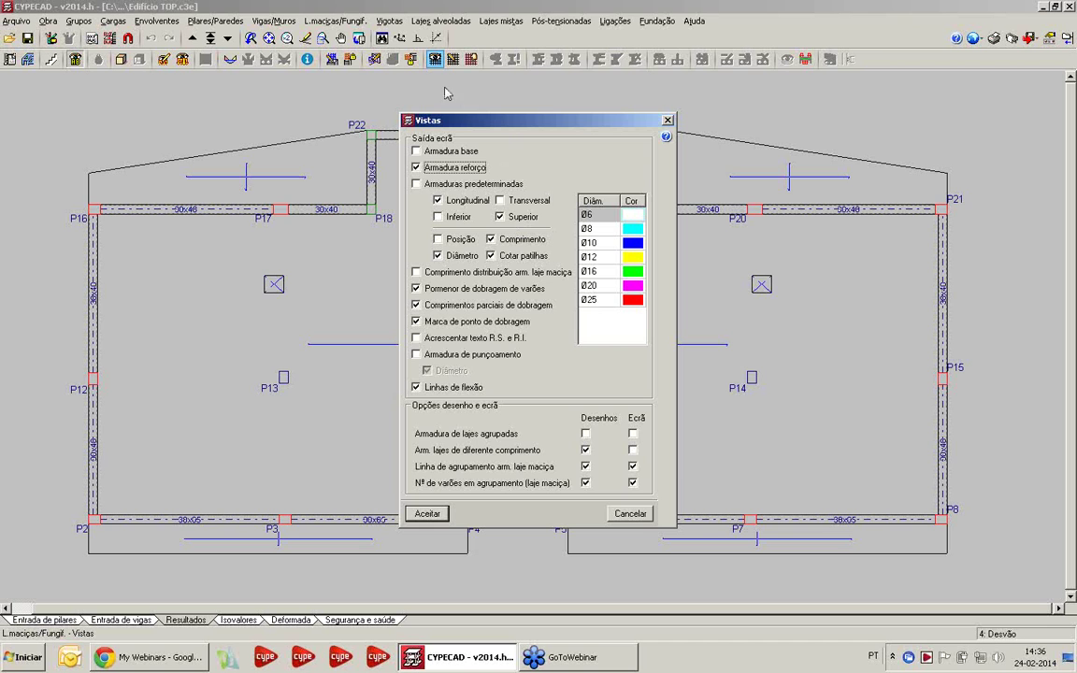
pyautogui.click(427, 514)
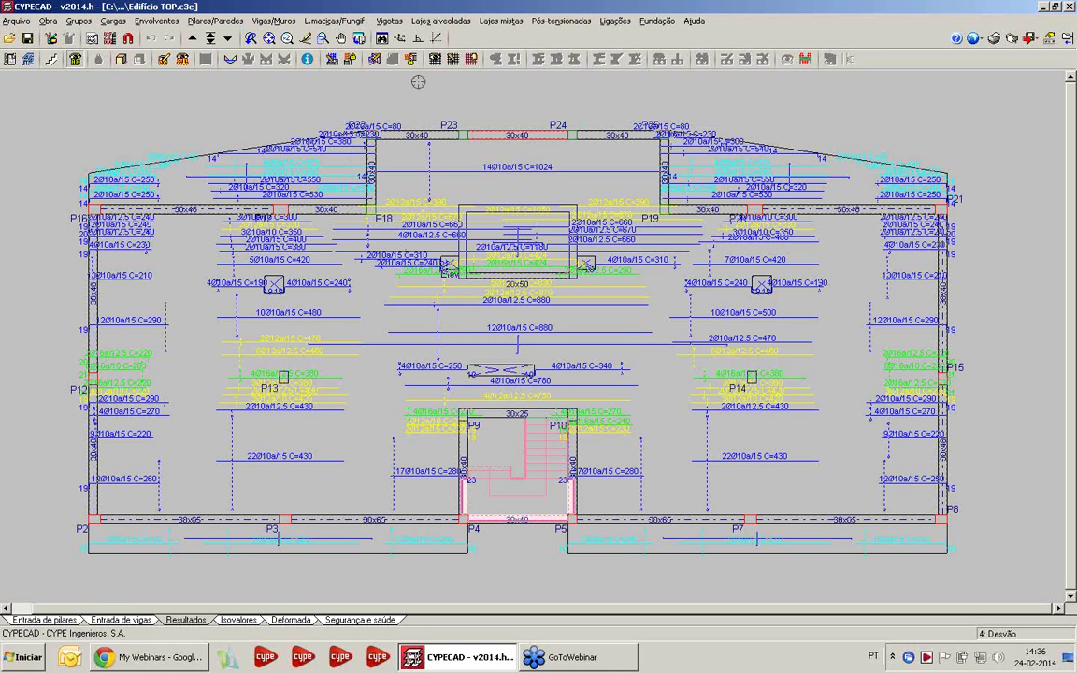
# Step: Assign Ø12 sep. 15 base reinforcement to all slabs, longitudinal and transversal, in both the superior and inferior layers
pyautogui.click(470, 59)
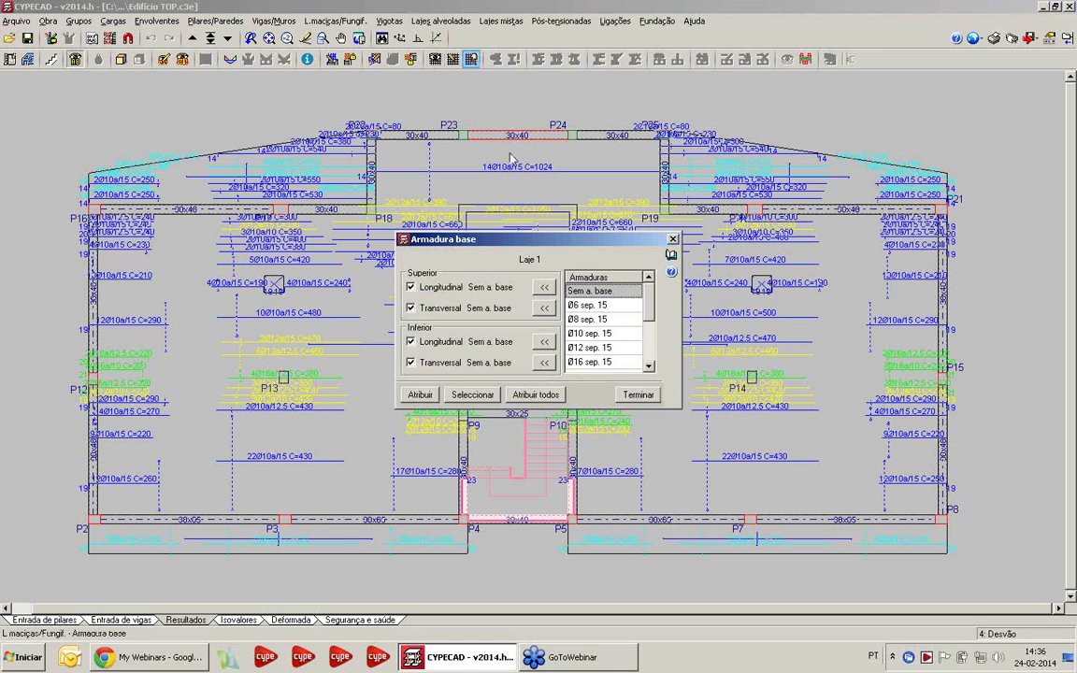
pyautogui.click(591, 347)
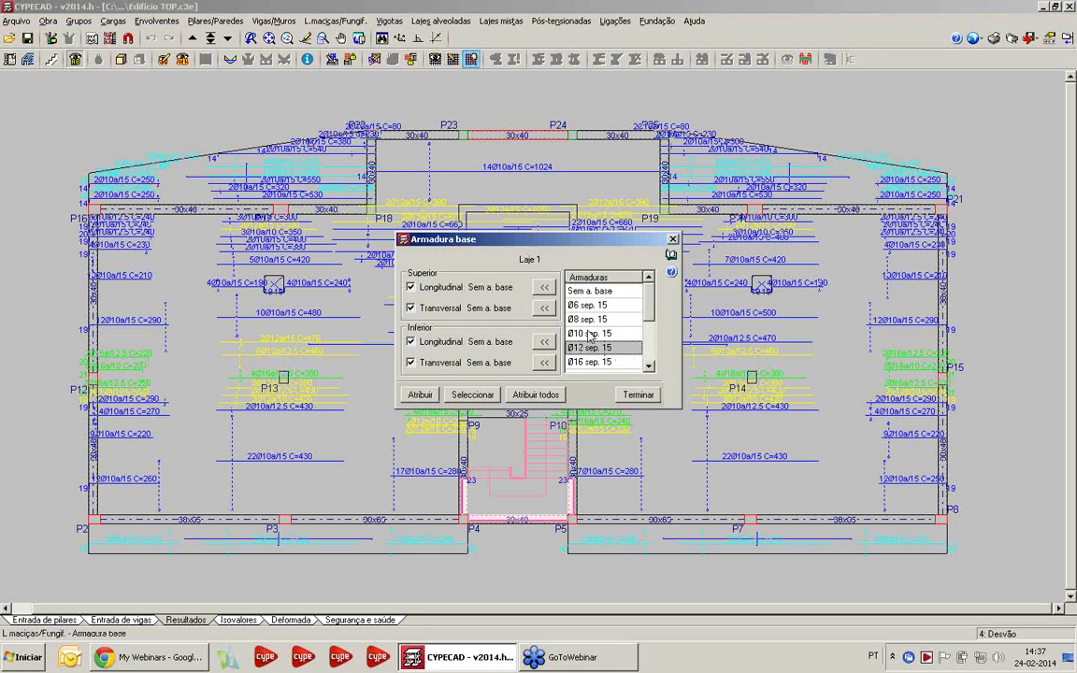
pyautogui.click(546, 288)
pyautogui.click(546, 309)
pyautogui.click(545, 343)
pyautogui.click(544, 362)
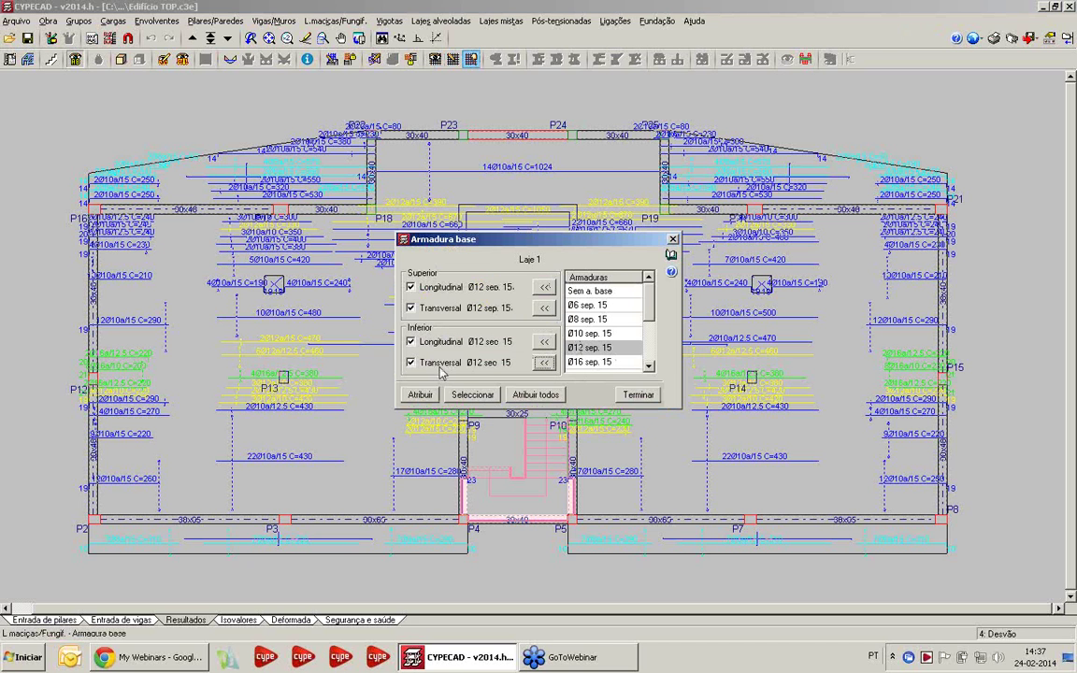
pyautogui.click(542, 394)
pyautogui.click(637, 395)
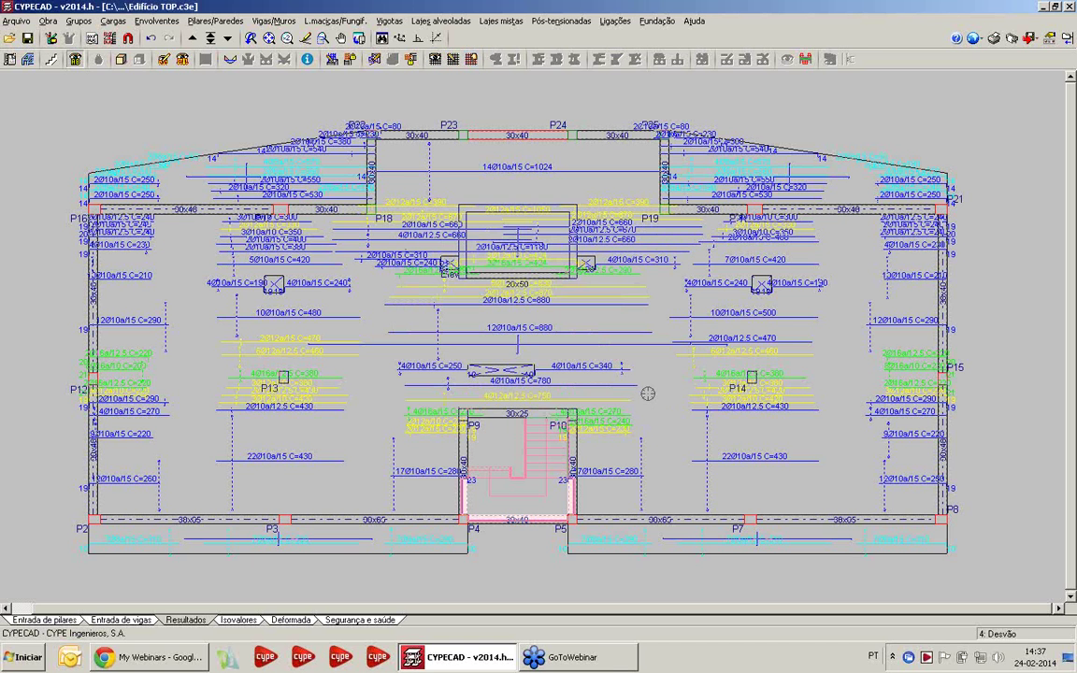
# Step: Recalculate the Desvão slab's reinforcement with Rearmar lajes in the Igualar armaduras options, and leave that dialog
pyautogui.click(344, 21)
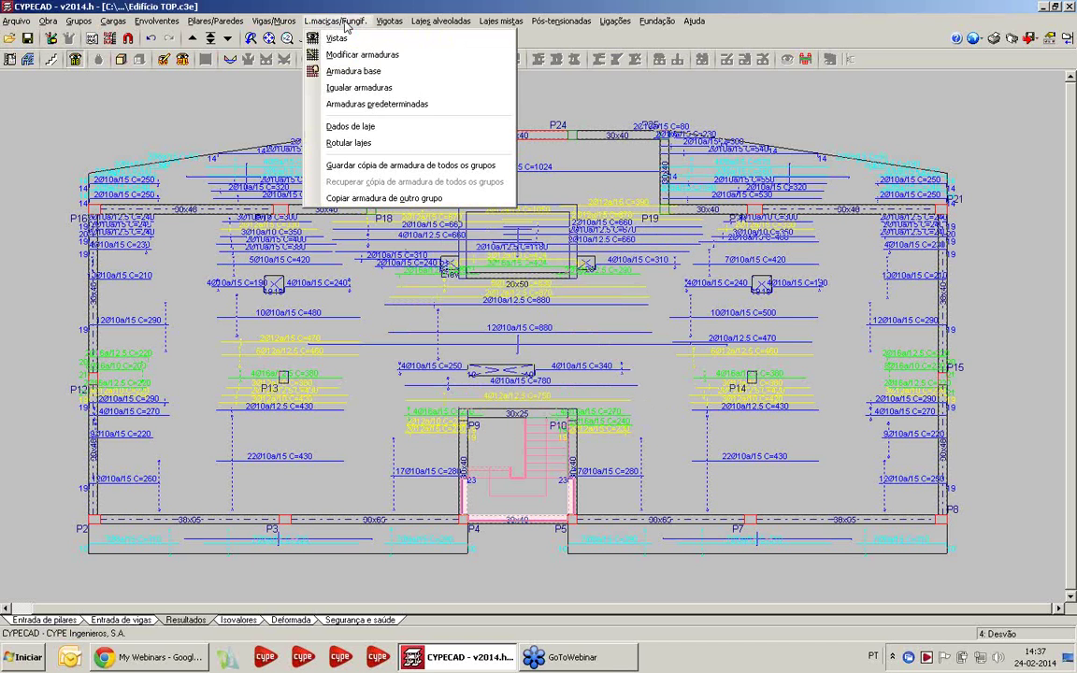
pyautogui.click(348, 89)
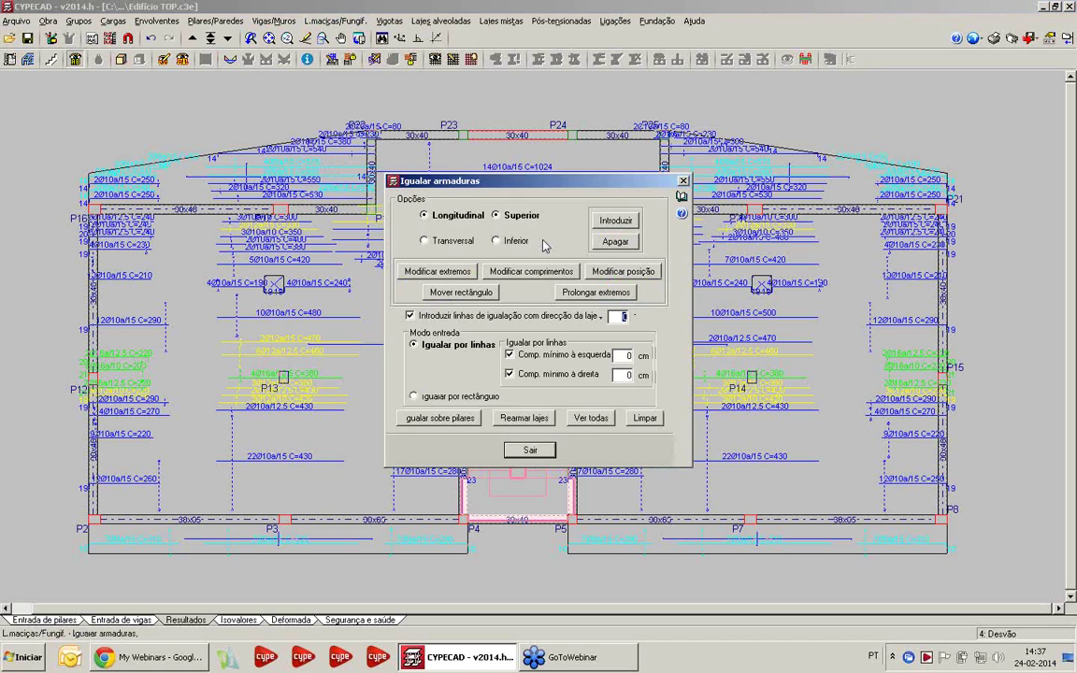
pyautogui.click(468, 424)
pyautogui.rightClick(409, 393)
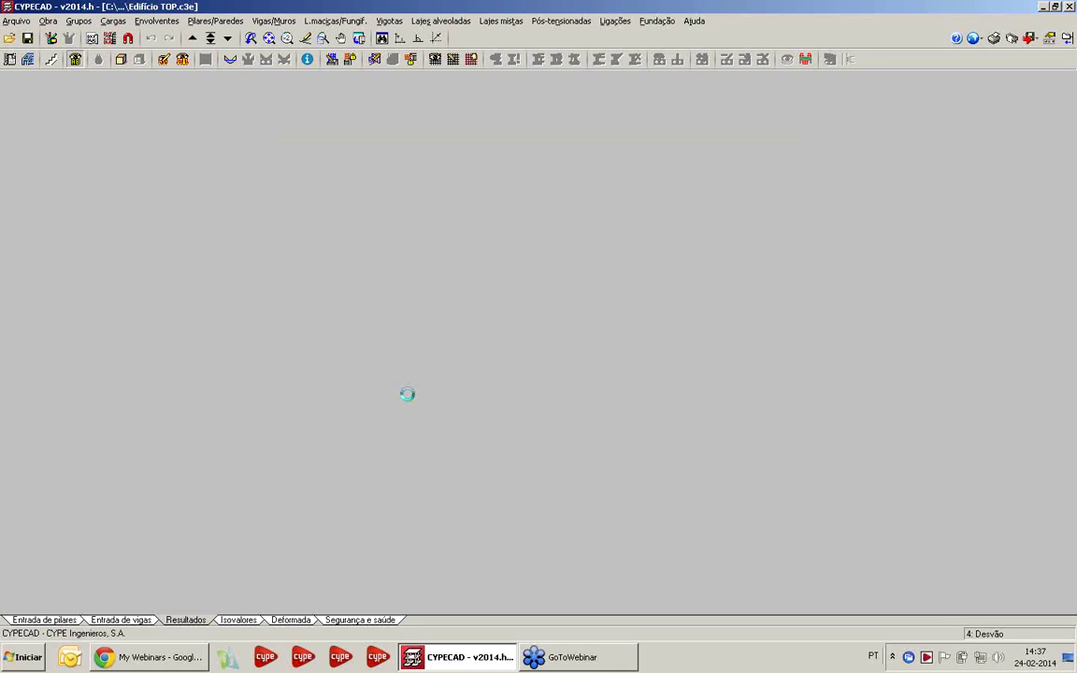
pyautogui.press('Escape')
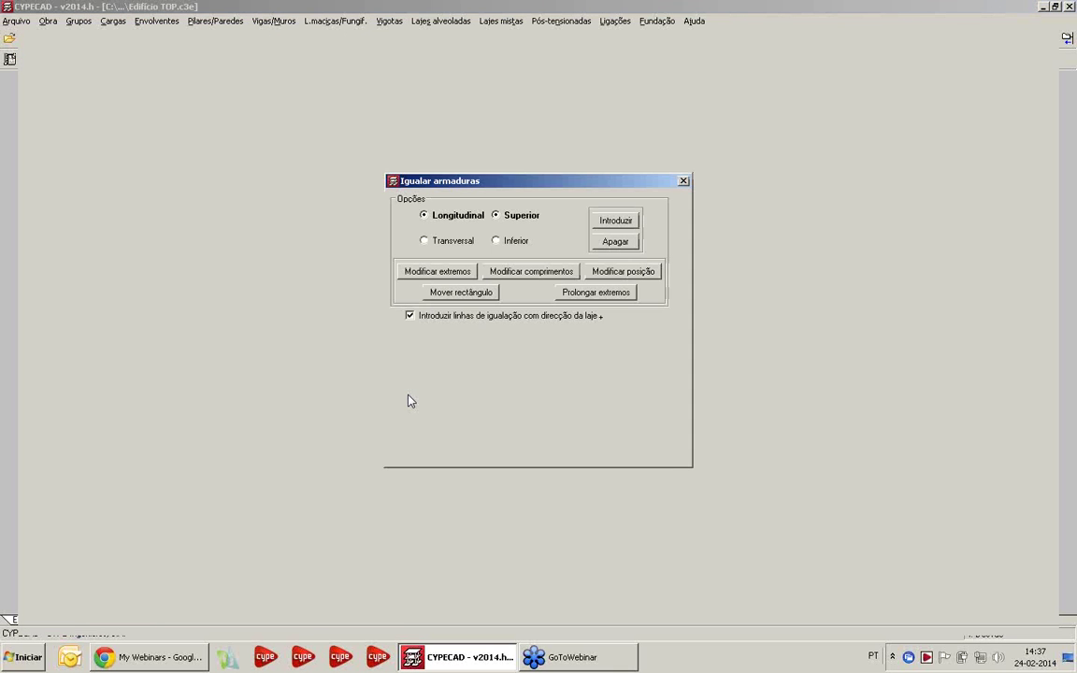
pyautogui.click(521, 450)
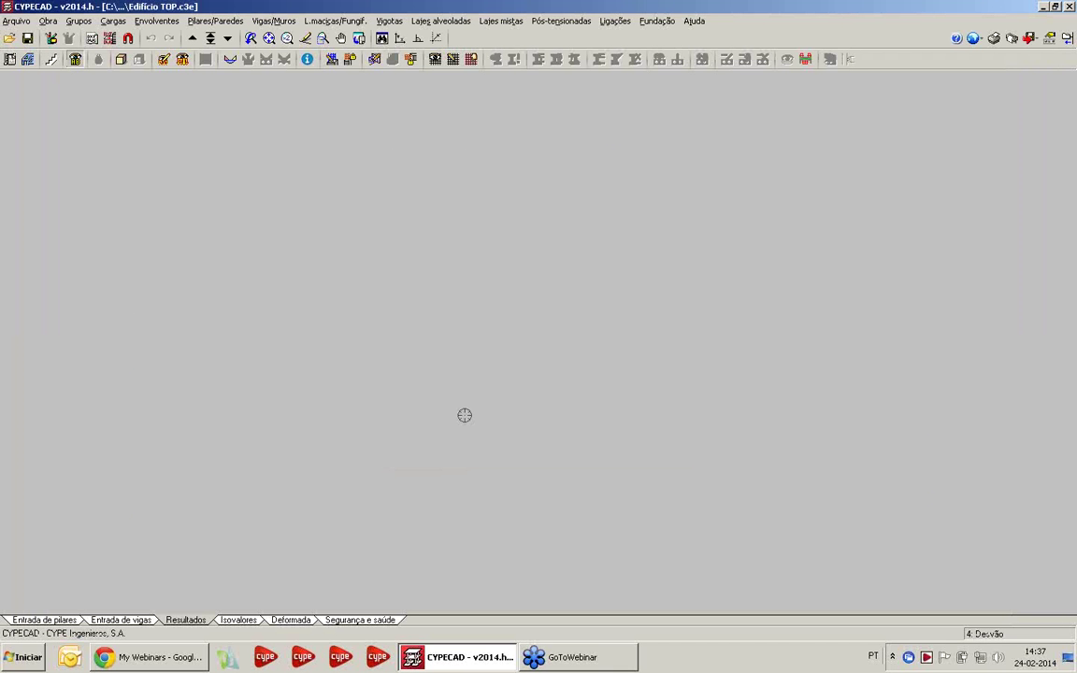
# Step: Extend the distribution band of the superior longitudinal Ø16 C=220 bars at P12 over the neighbouring bars, with Eliminar armaduras sobrepostas enabled
pyautogui.scroll(1, 435, 387)
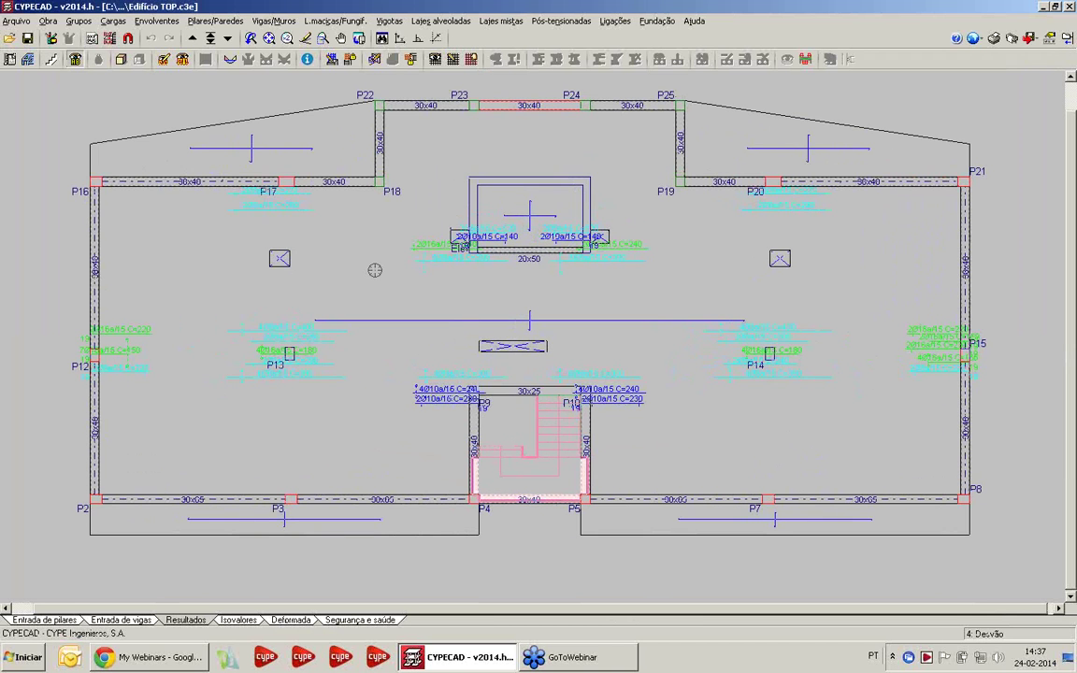
pyautogui.moveTo(391, 291); pyautogui.dragTo(581, 276, button='middle')
pyautogui.moveTo(380, 380); pyautogui.dragTo(401, 391, button='middle')
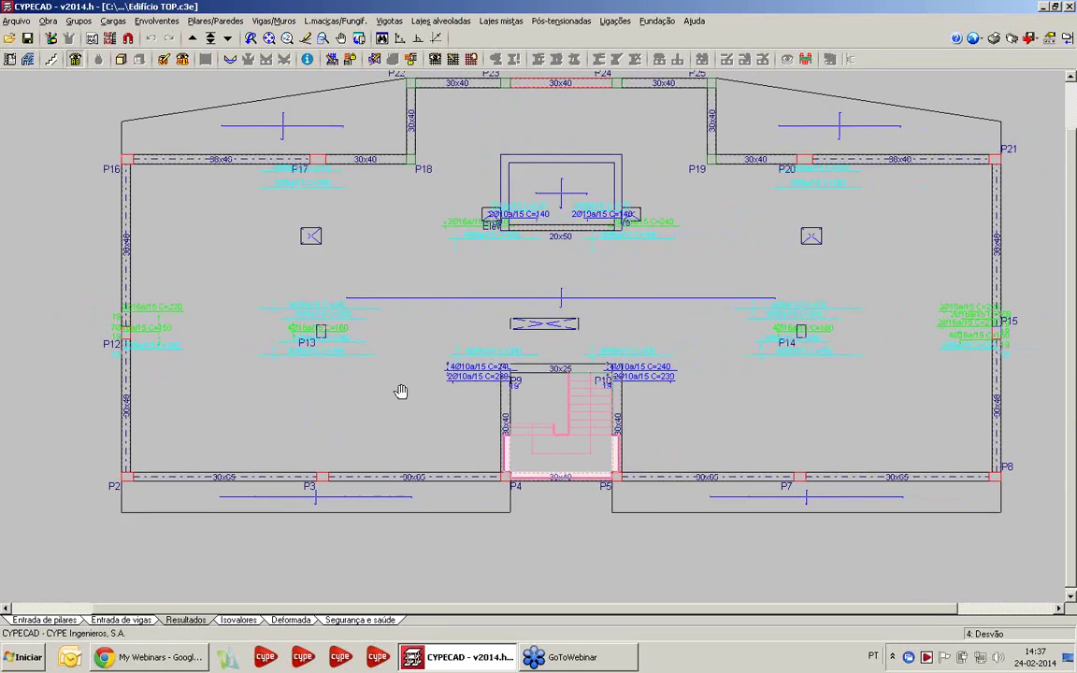
pyautogui.scroll(2, 237, 347)
pyautogui.moveTo(209, 317); pyautogui.dragTo(307, 315, button='middle')
pyautogui.scroll(1, 309, 314)
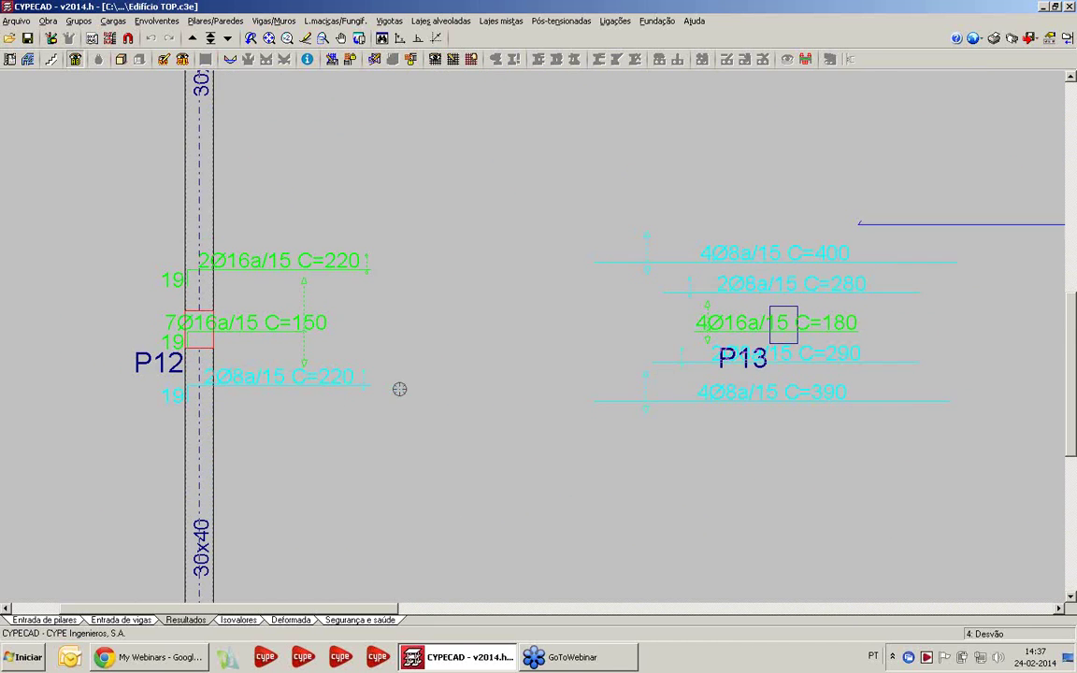
pyautogui.scroll(-2, 319, 338)
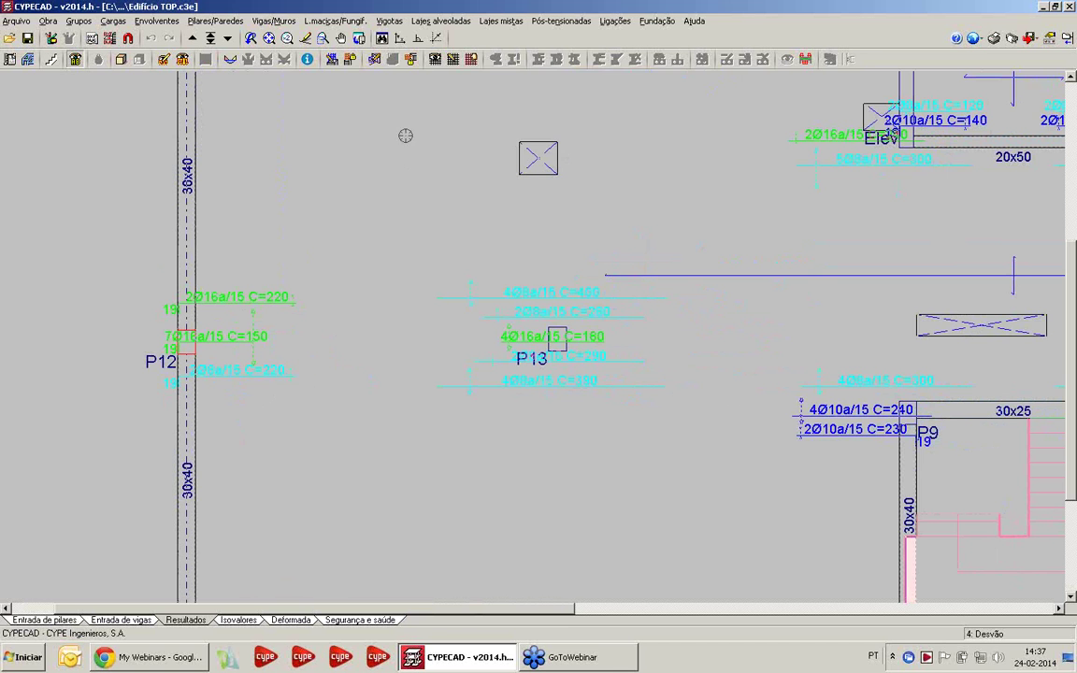
pyautogui.click(454, 61)
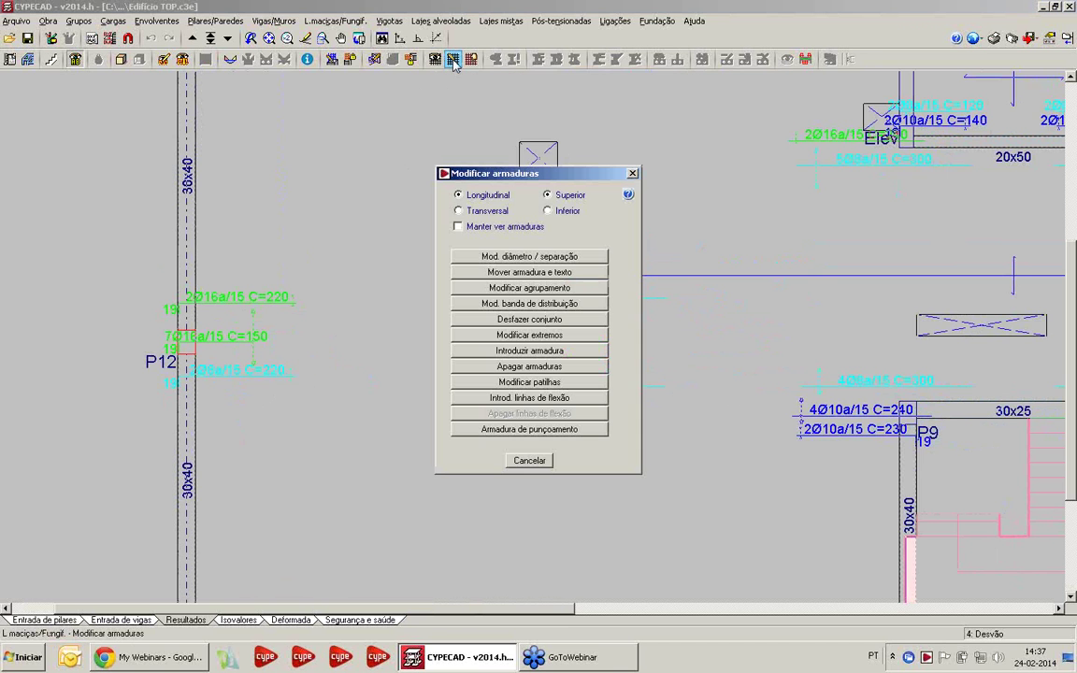
pyautogui.click(529, 303)
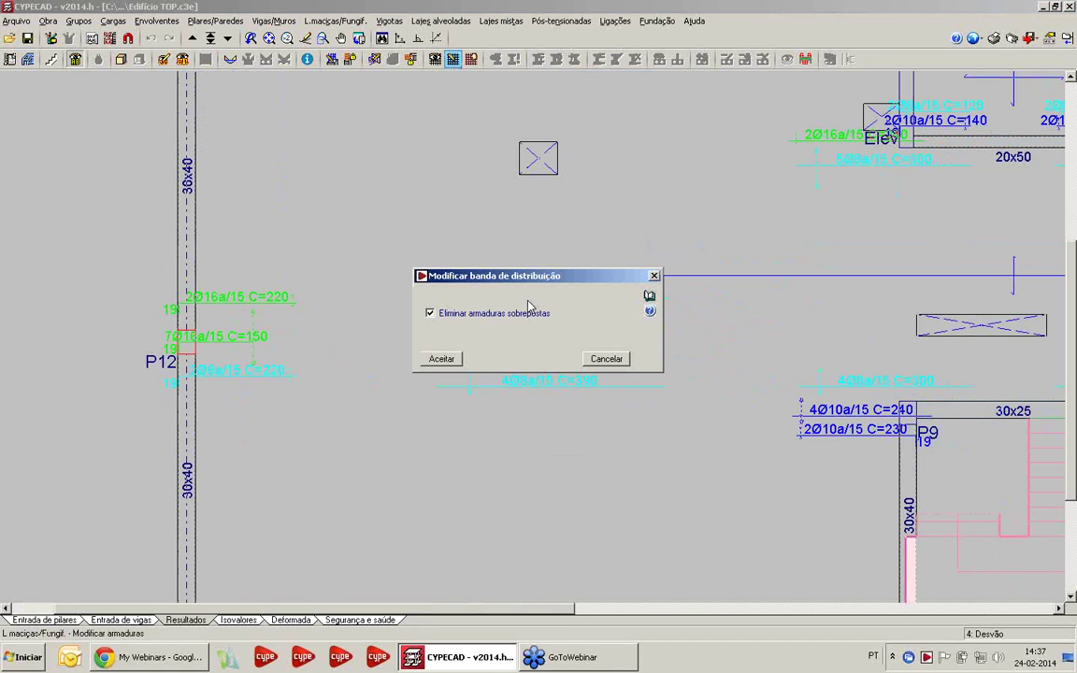
pyautogui.click(440, 359)
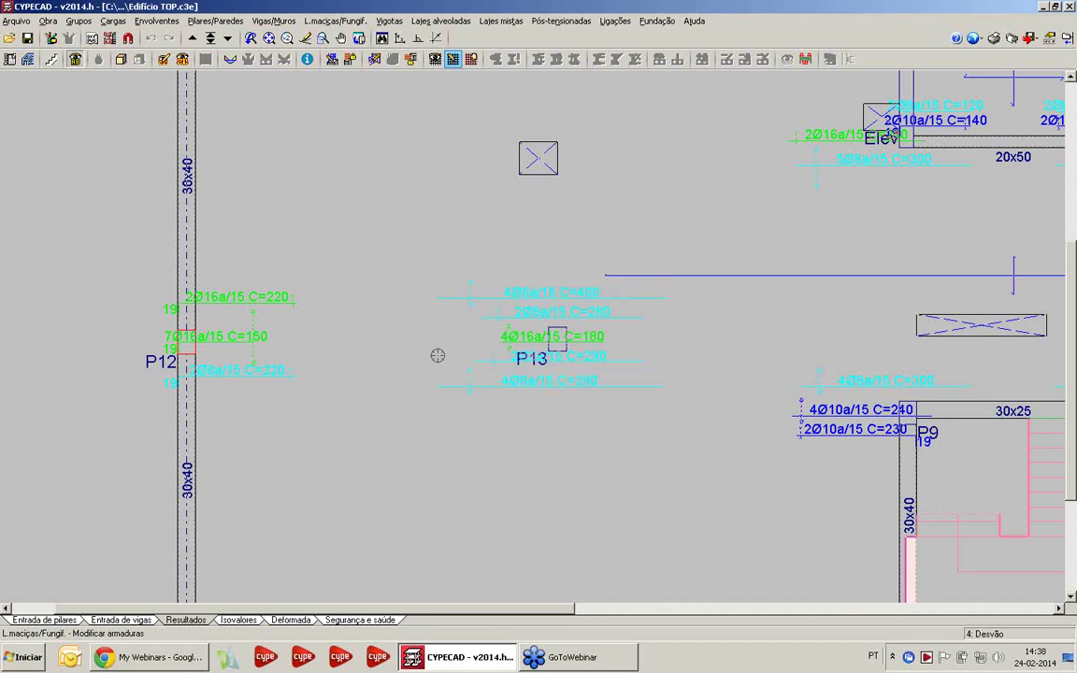
pyautogui.click(276, 299)
pyautogui.click(271, 366)
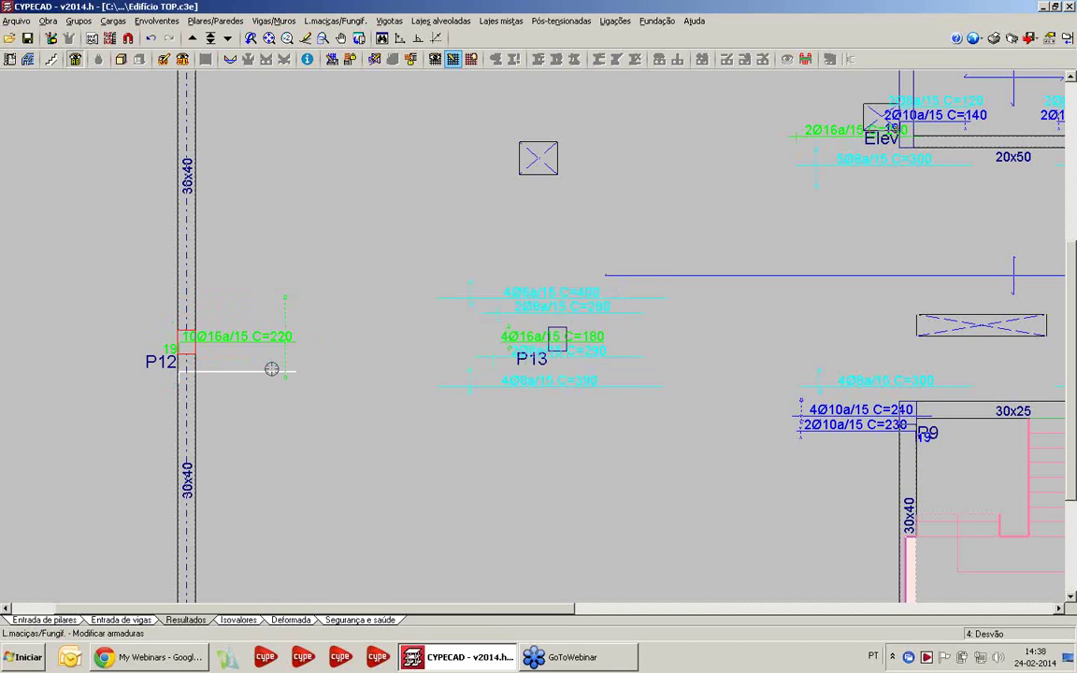
# Step: Extend the distribution band of the superior Ø16 bars at P15 over the neighbouring groups, down to the Ø8 bars
pyautogui.scroll(1, 131, 338)
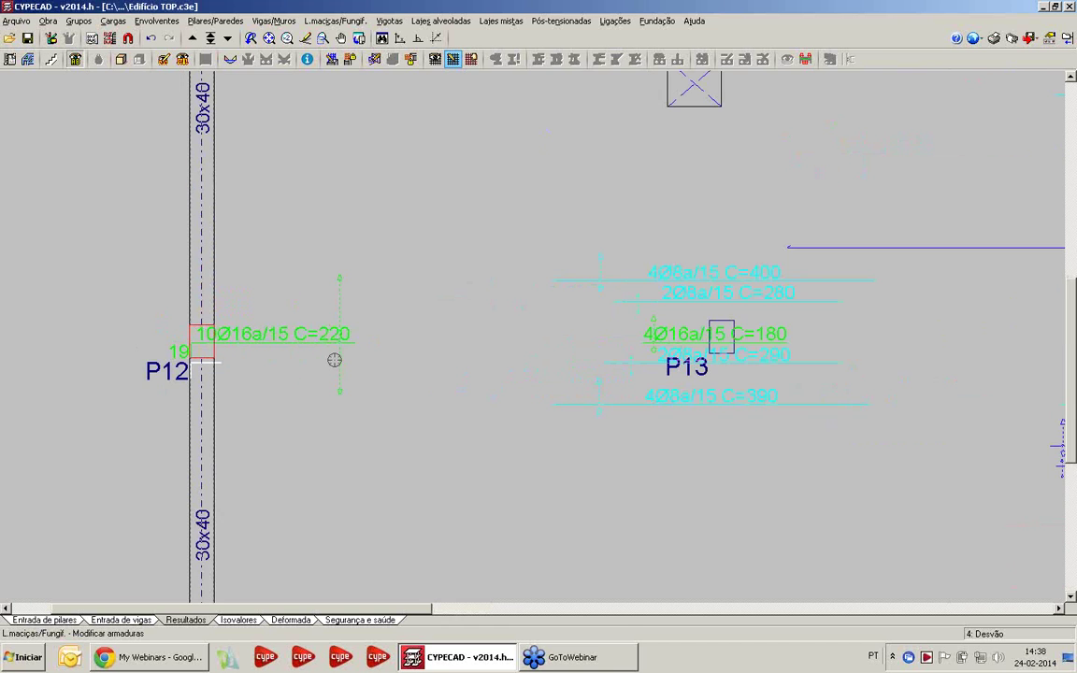
pyautogui.scroll(-2, 337, 346)
pyautogui.scroll(-2, 336, 346)
pyautogui.scroll(3, 729, 304)
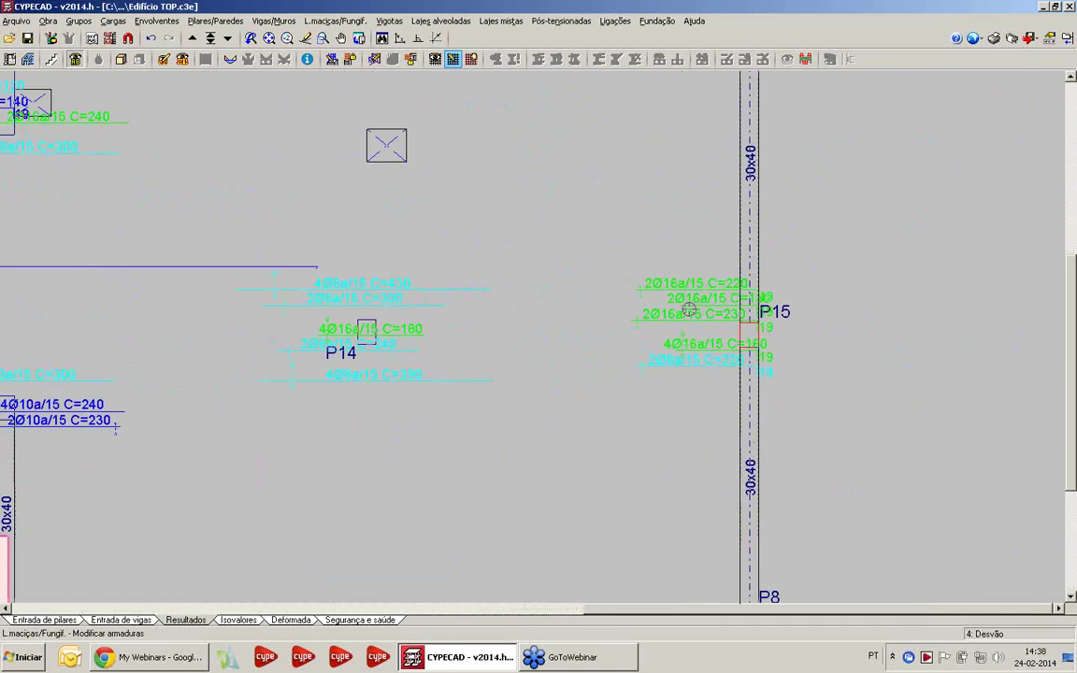
pyautogui.click(685, 376)
# Step: Examine the superior longitudinal additional reinforcement across the Desvão plan, comparing the bar groups at P12, P13, P14 and P15
pyautogui.scroll(-5, 402, 282)
pyautogui.moveTo(290, 280); pyautogui.dragTo(476, 259, button='middle')
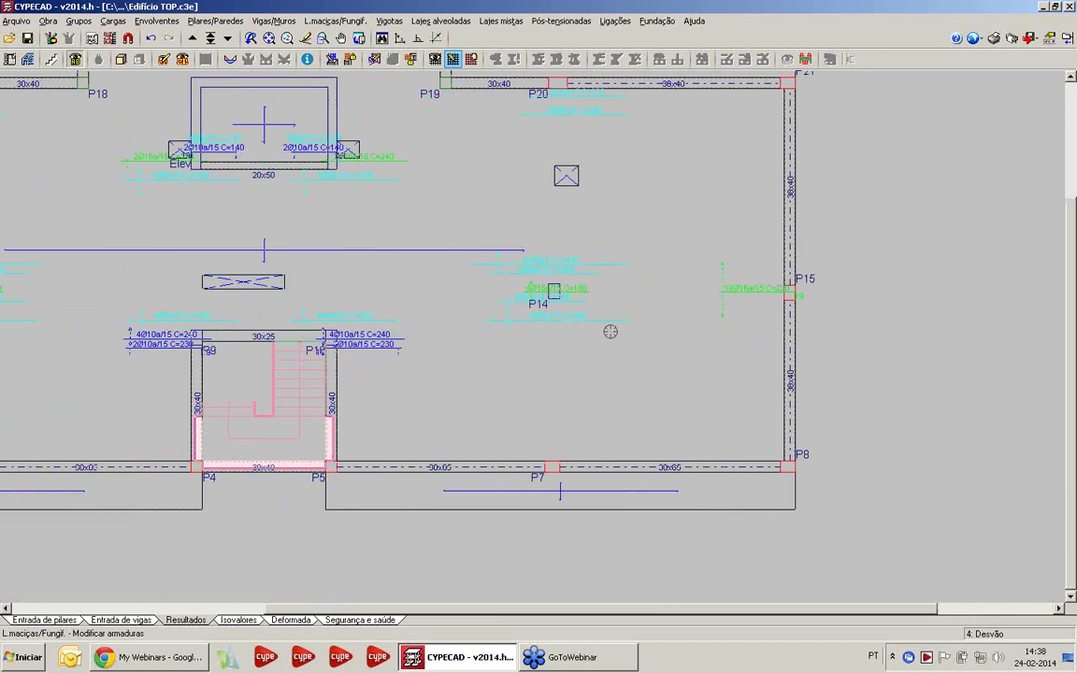
pyautogui.moveTo(389, 230); pyautogui.dragTo(458, 288, button='middle')
pyautogui.scroll(-1, 450, 172)
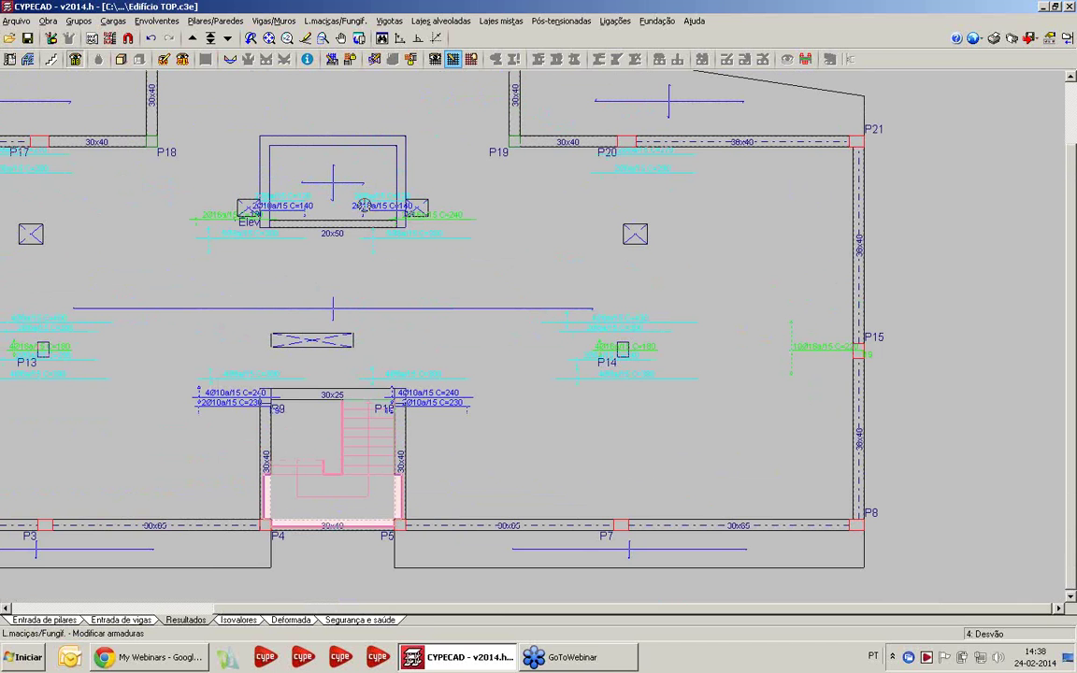
pyautogui.moveTo(314, 246); pyautogui.dragTo(433, 250, button='middle')
pyautogui.scroll(-1, 433, 249)
pyautogui.moveTo(303, 295); pyautogui.dragTo(451, 277, button='middle')
pyautogui.scroll(2, 209, 318)
pyautogui.scroll(2, 208, 318)
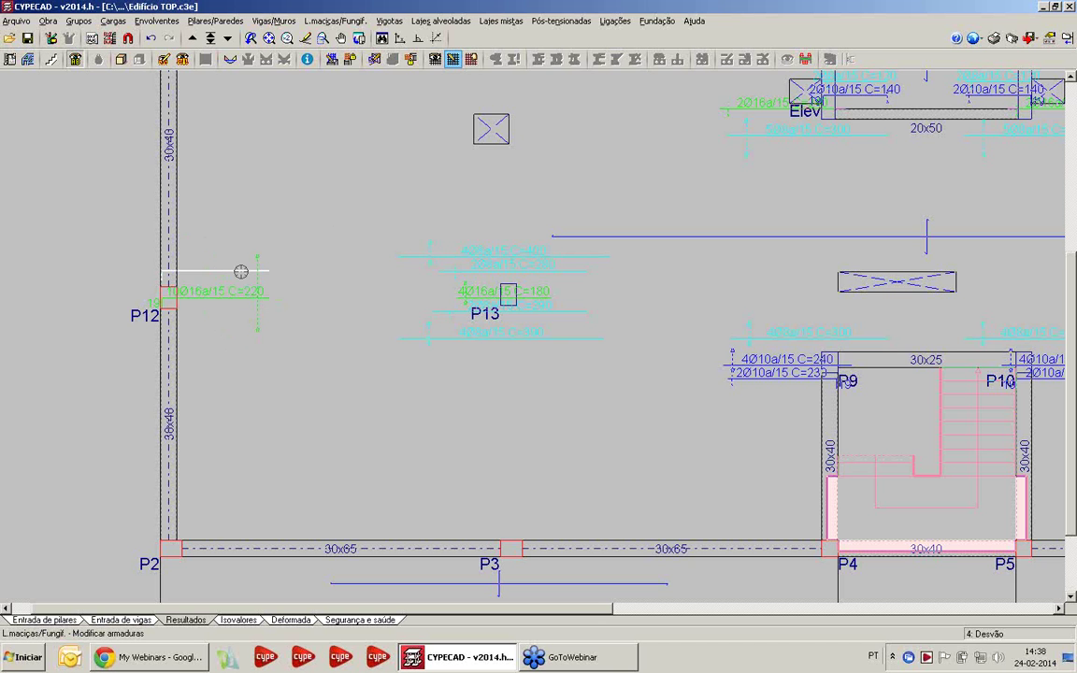
pyautogui.scroll(-3, 240, 271)
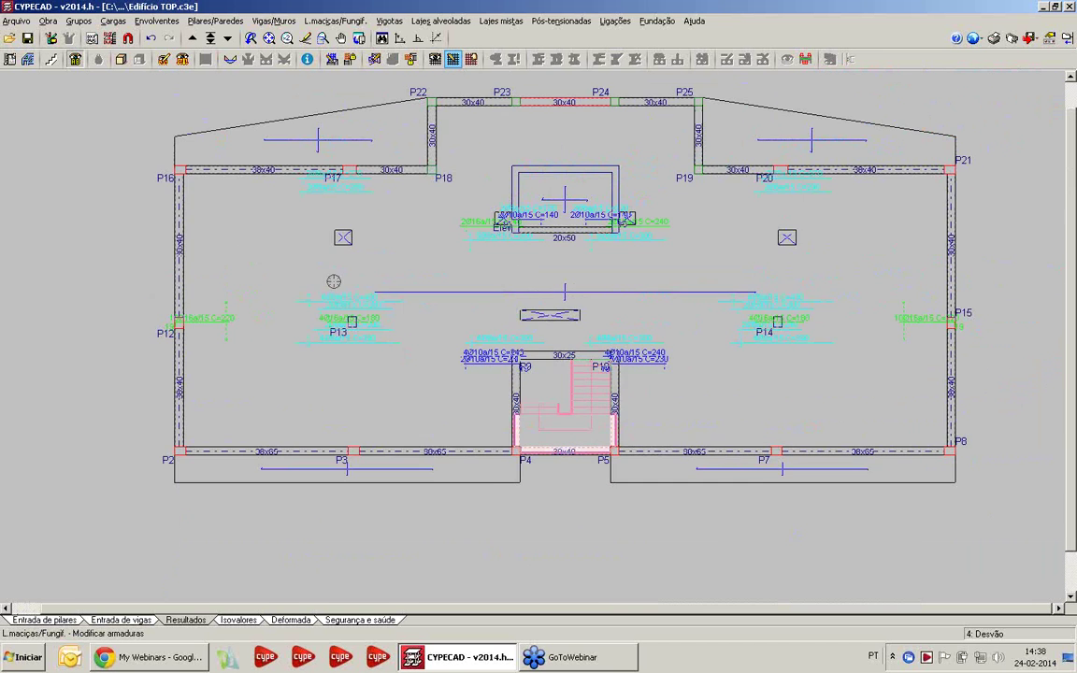
pyautogui.scroll(1, 348, 303)
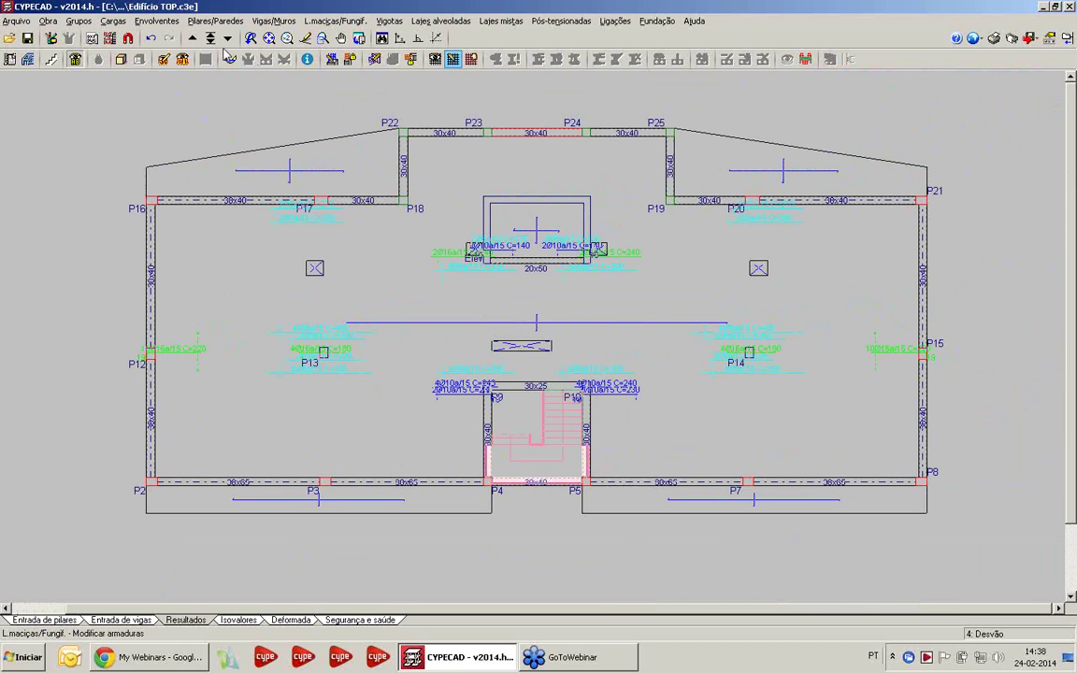
pyautogui.scroll(1, 365, 324)
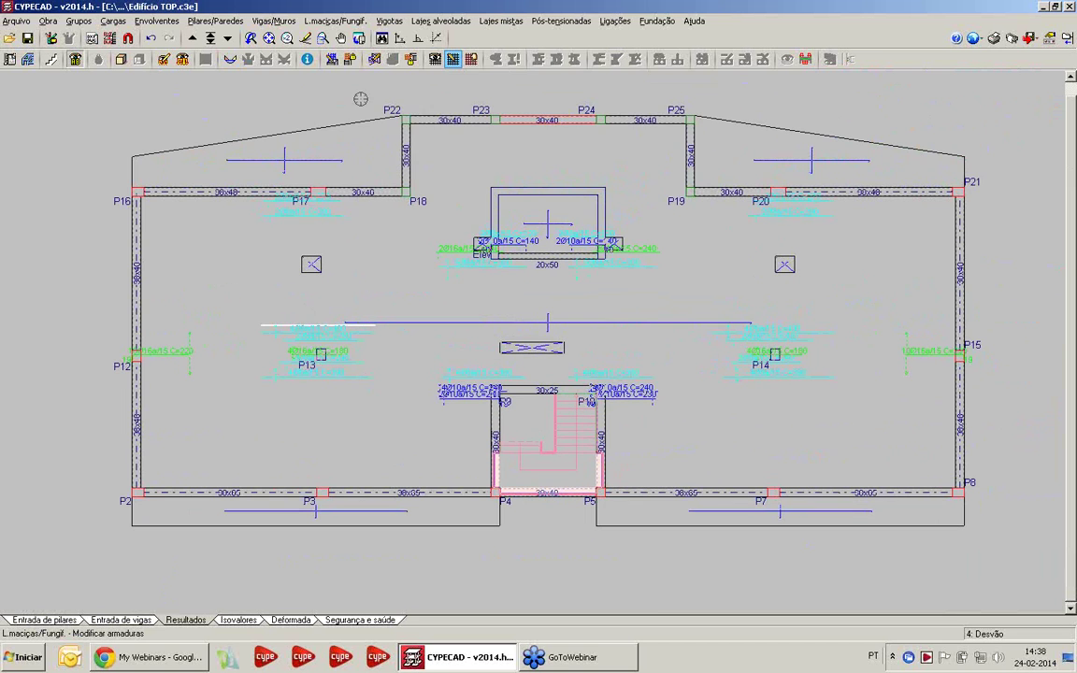
# Step: Review column P13's dimensions, reinforcement and forces per storey in the column editor, and leave it without changes
pyautogui.click(332, 60)
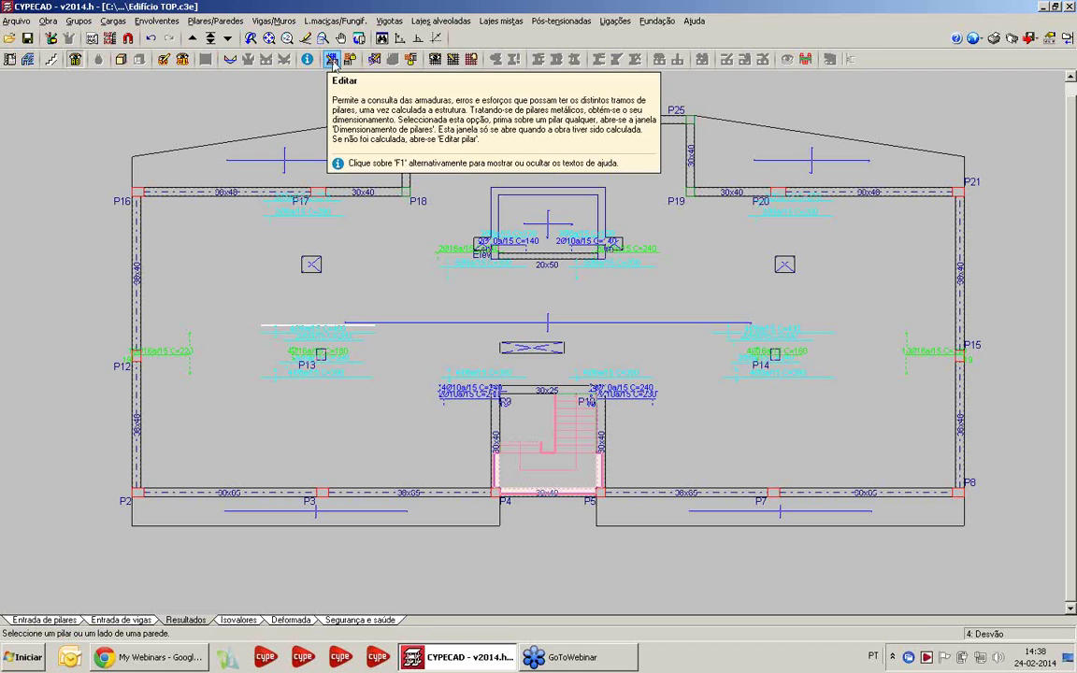
pyautogui.click(447, 347)
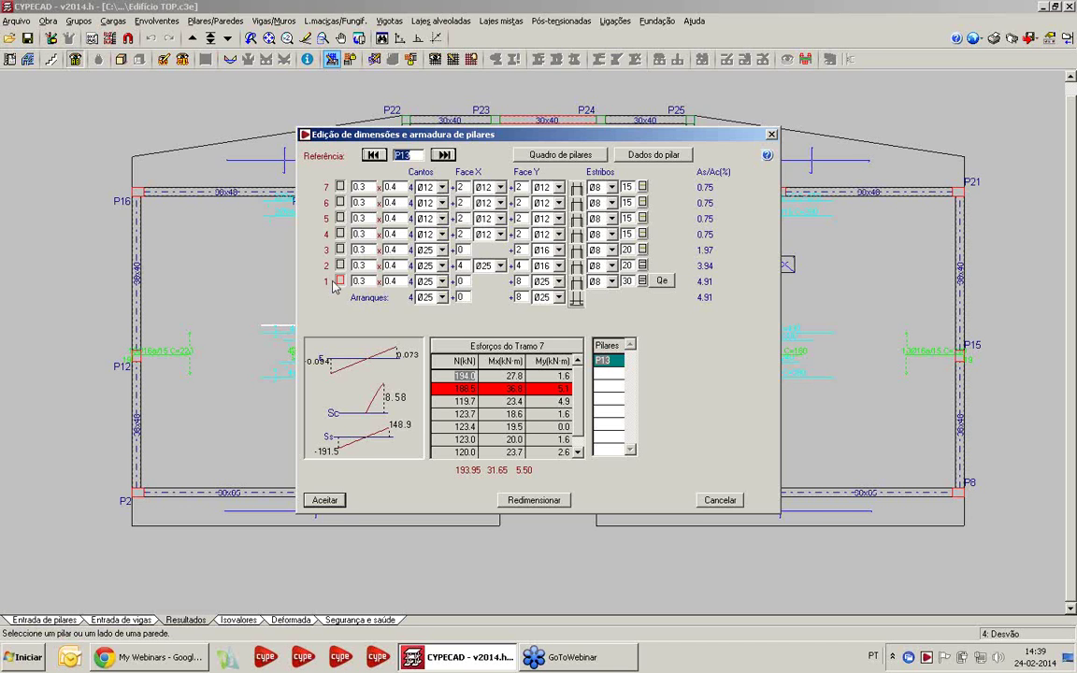
pyautogui.click(770, 135)
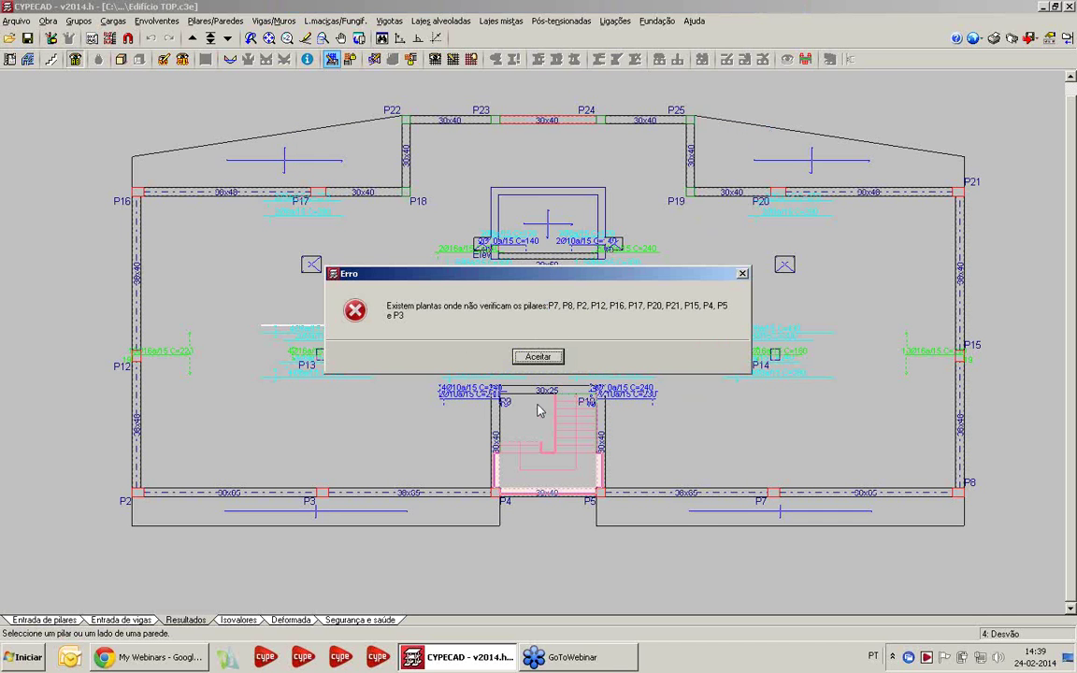
pyautogui.click(533, 357)
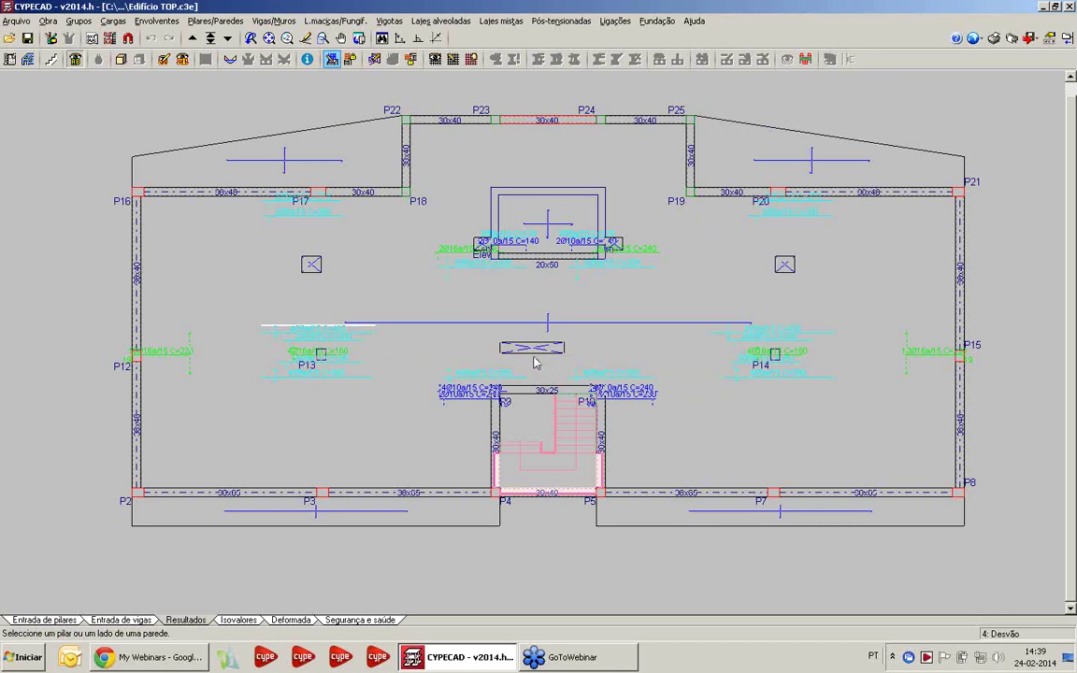
# Step: Go to the Piso -1 (Estacionamento) foundation plan and open the footing of column P21 for editing
pyautogui.click(211, 38)
pyautogui.doubleClick(523, 434)
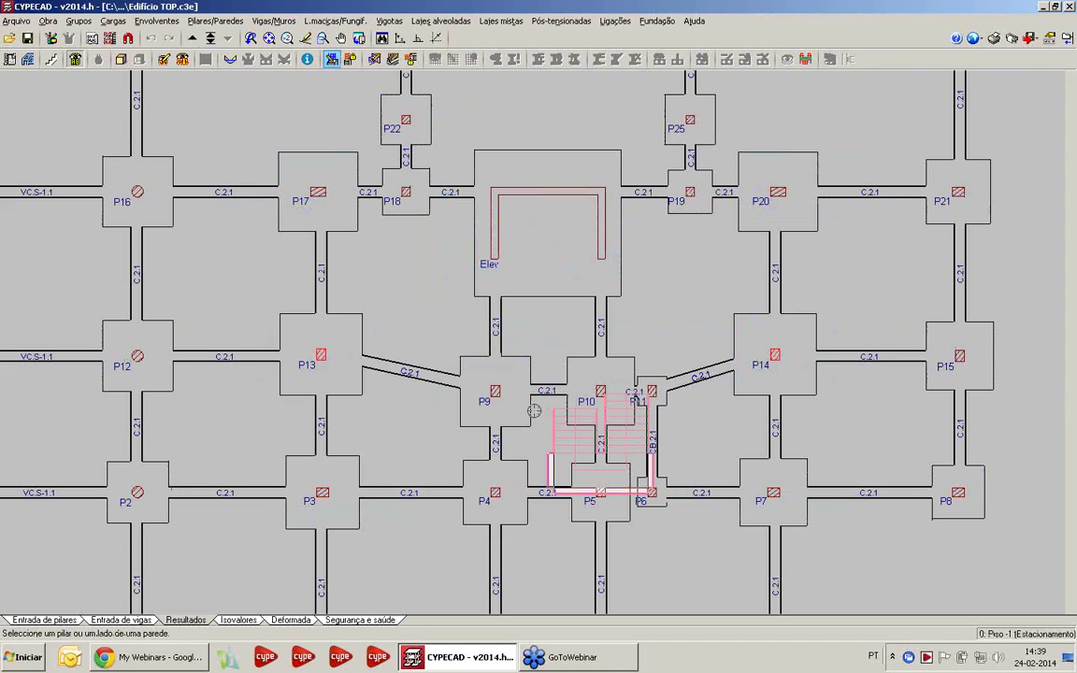
pyautogui.scroll(-2, 535, 409)
pyautogui.moveTo(536, 327); pyautogui.dragTo(482, 354, button='middle')
pyautogui.click(657, 20)
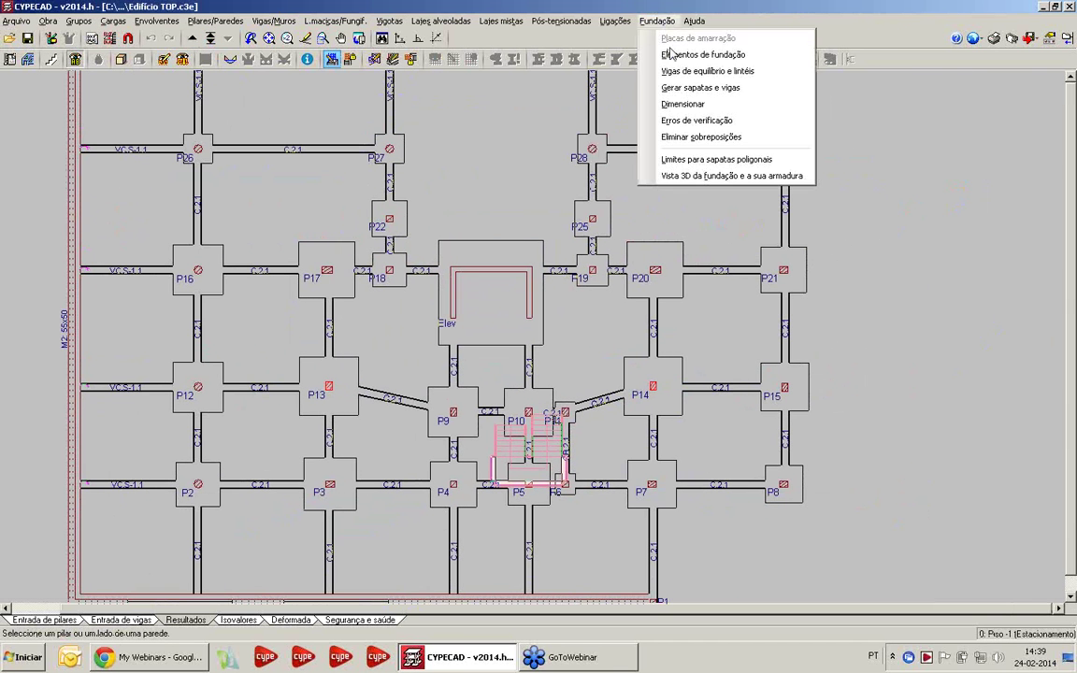
pyautogui.click(617, 48)
pyautogui.click(38, 94)
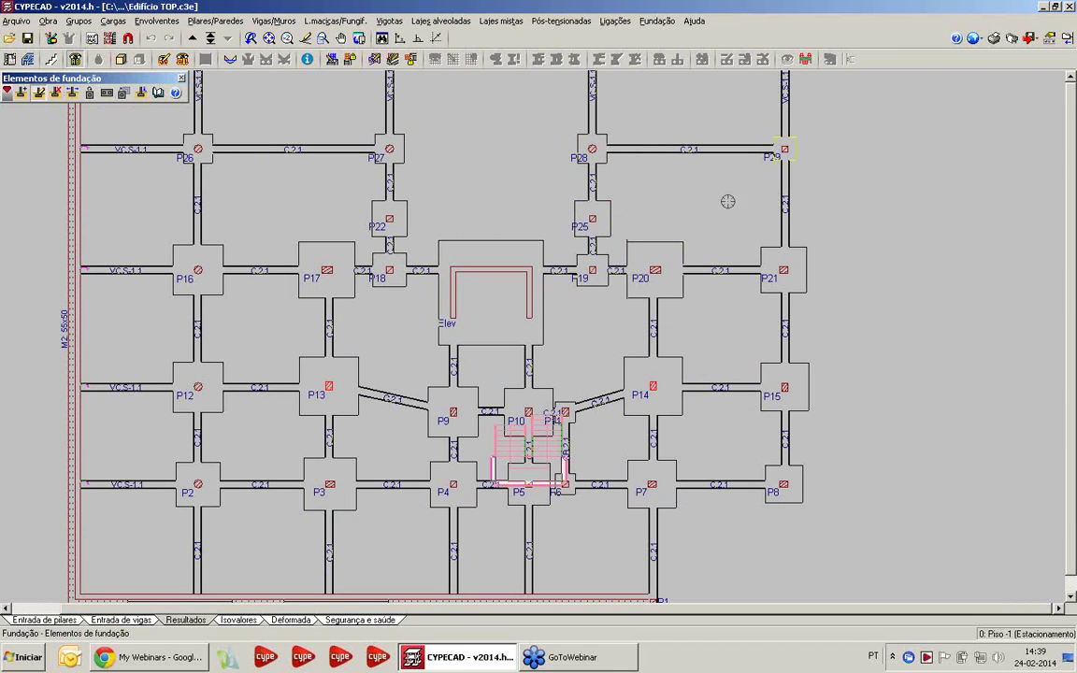
pyautogui.click(778, 263)
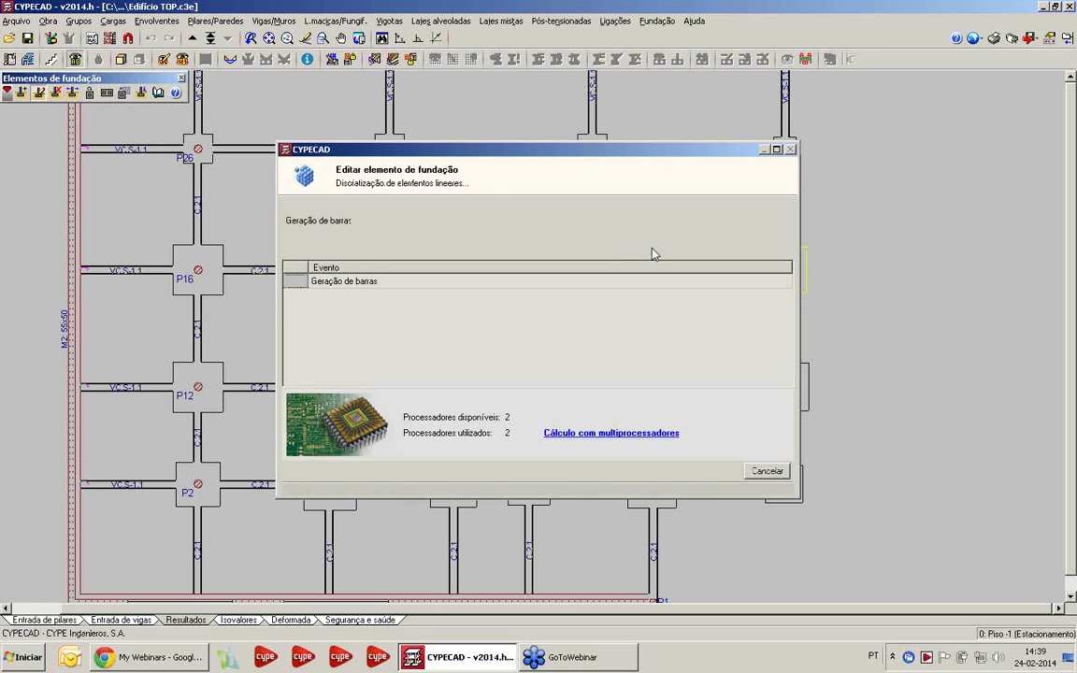
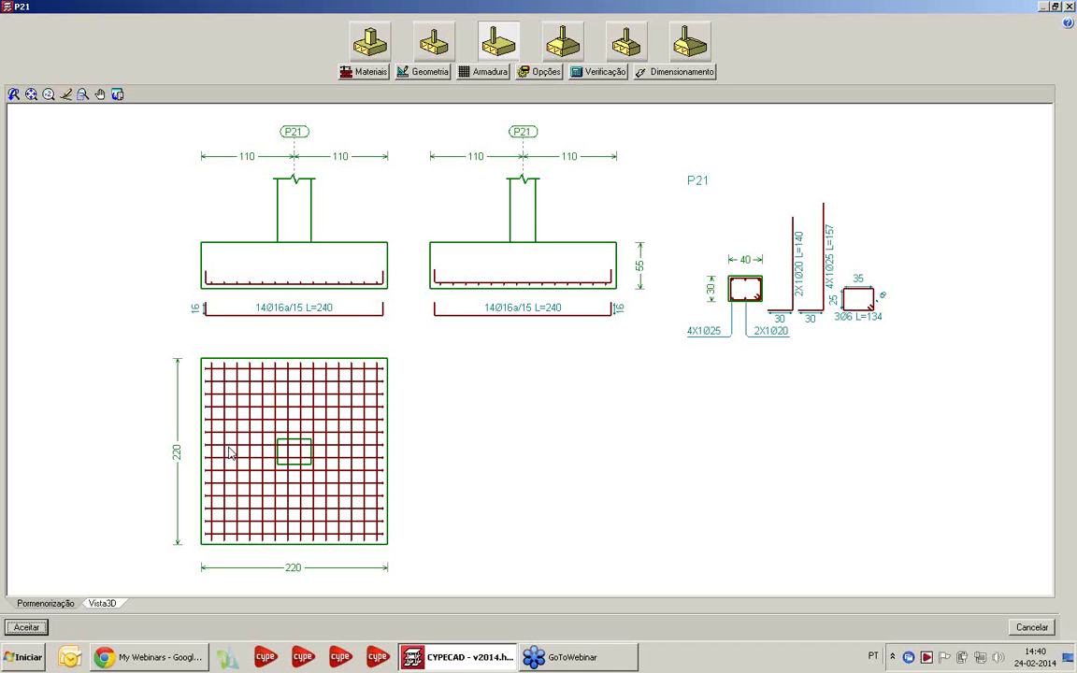
# Step: Run the Verificação of footing P21, read through its full check listing, and leave the footing editor without changes
pyautogui.click(572, 72)
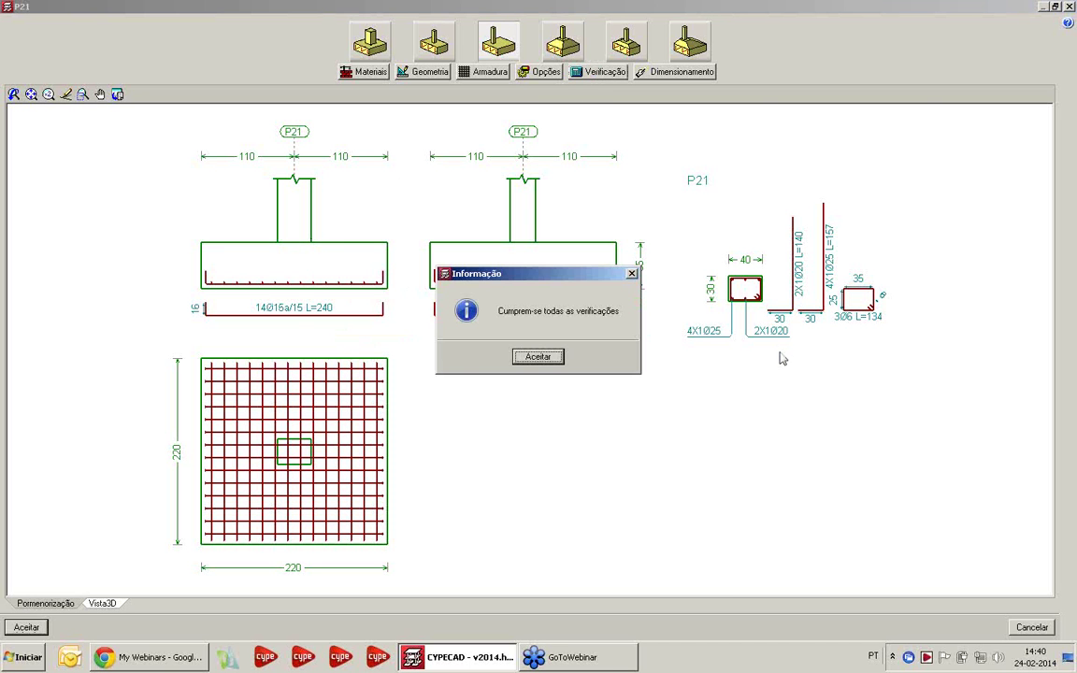
pyautogui.click(537, 356)
pyautogui.click(424, 359)
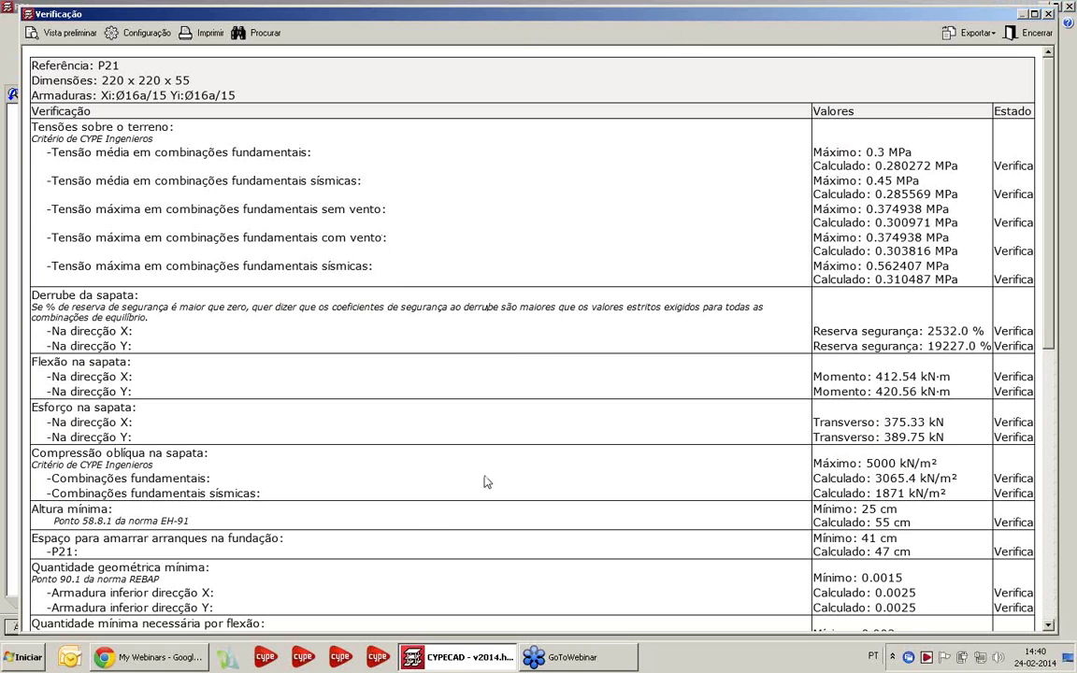
pyautogui.scroll(-12, 488, 392)
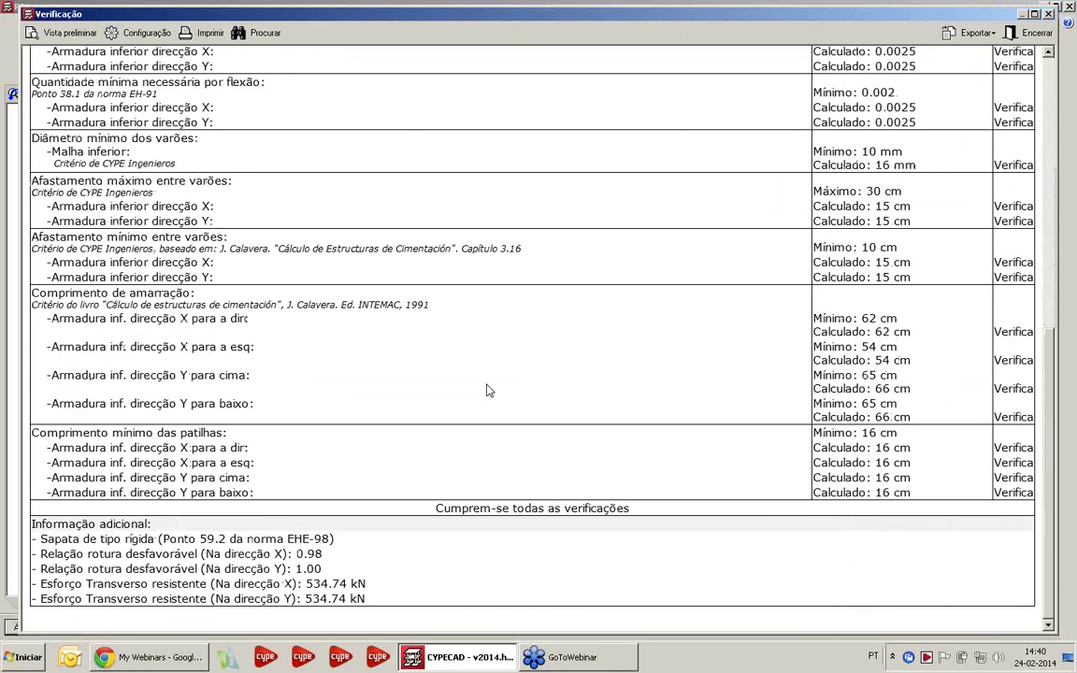
pyautogui.scroll(12, 488, 390)
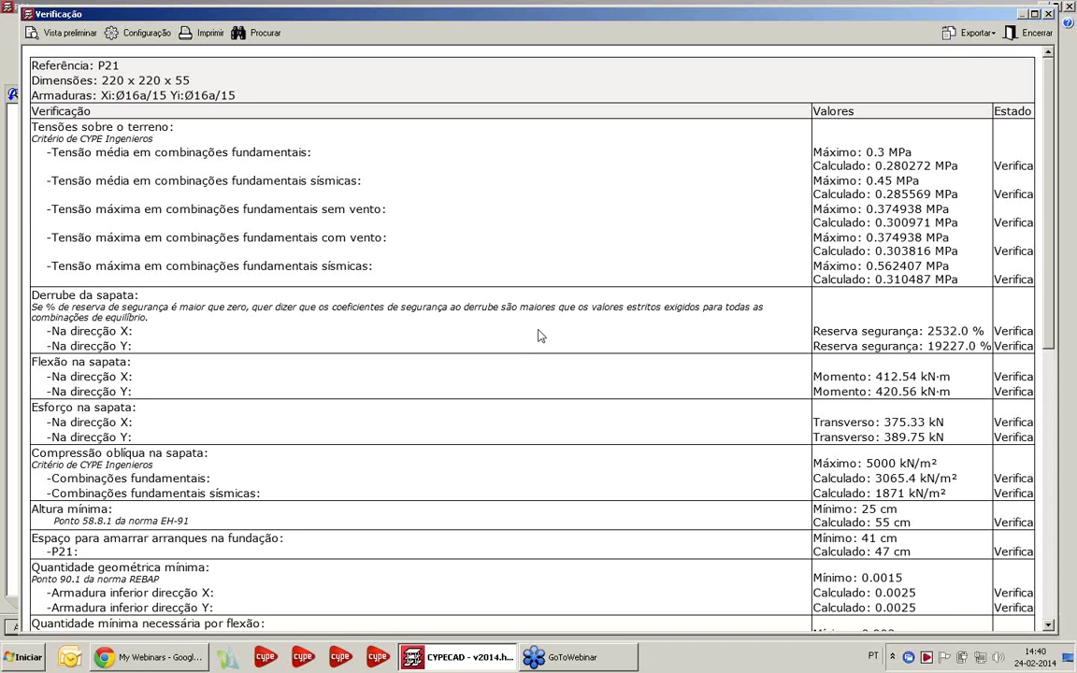
pyautogui.click(1047, 15)
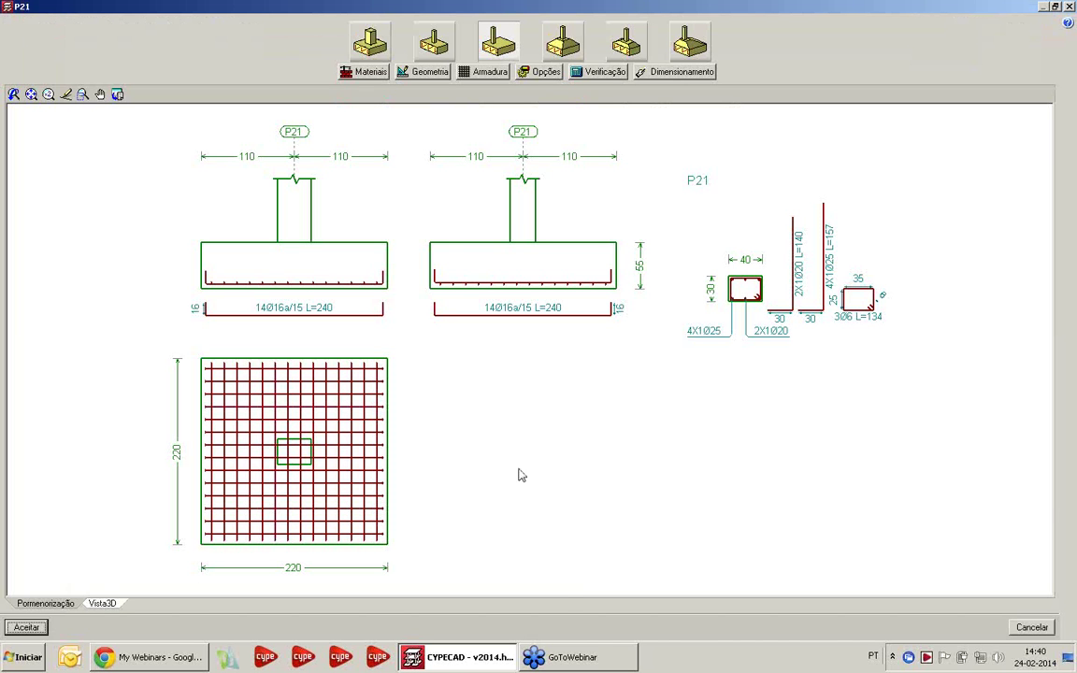
pyautogui.click(1032, 627)
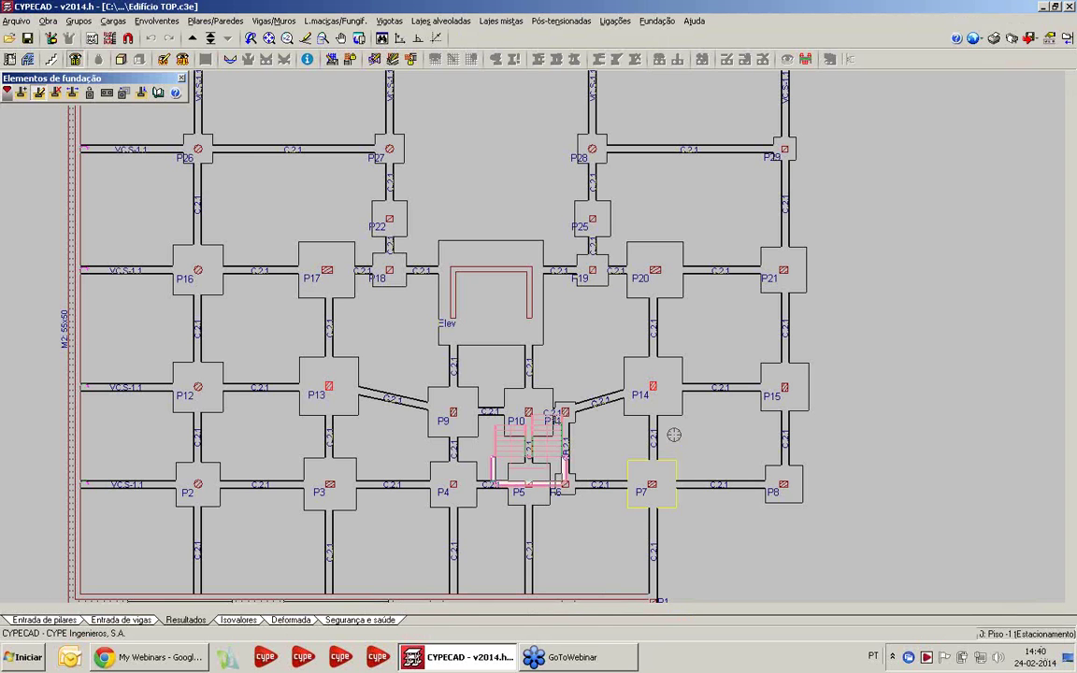
# Step: Generate the Dados de obra listing from Entrada de vigas without the Listagem de cargas chapter, and look through its index
pyautogui.click(993, 38)
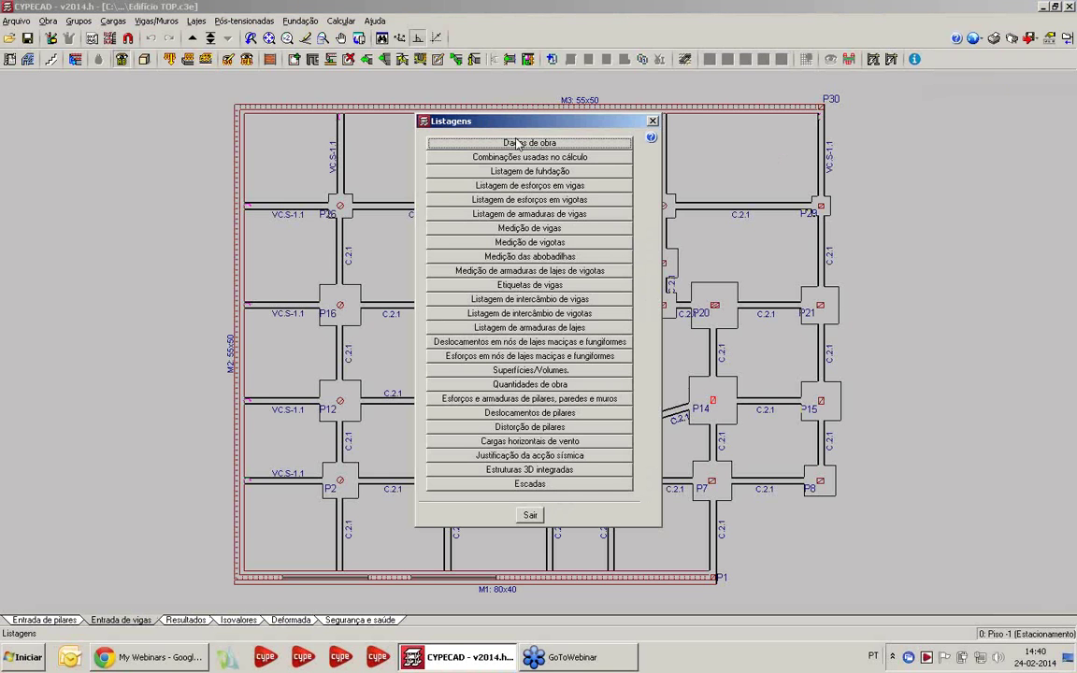
pyautogui.click(515, 143)
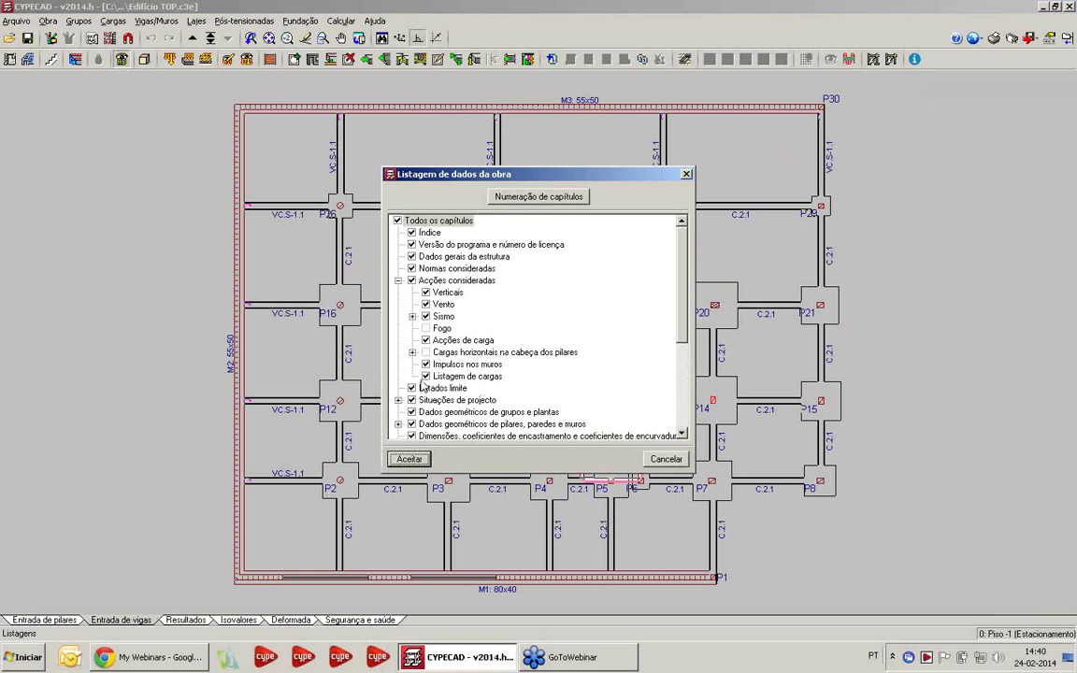
pyautogui.click(468, 376)
pyautogui.click(409, 459)
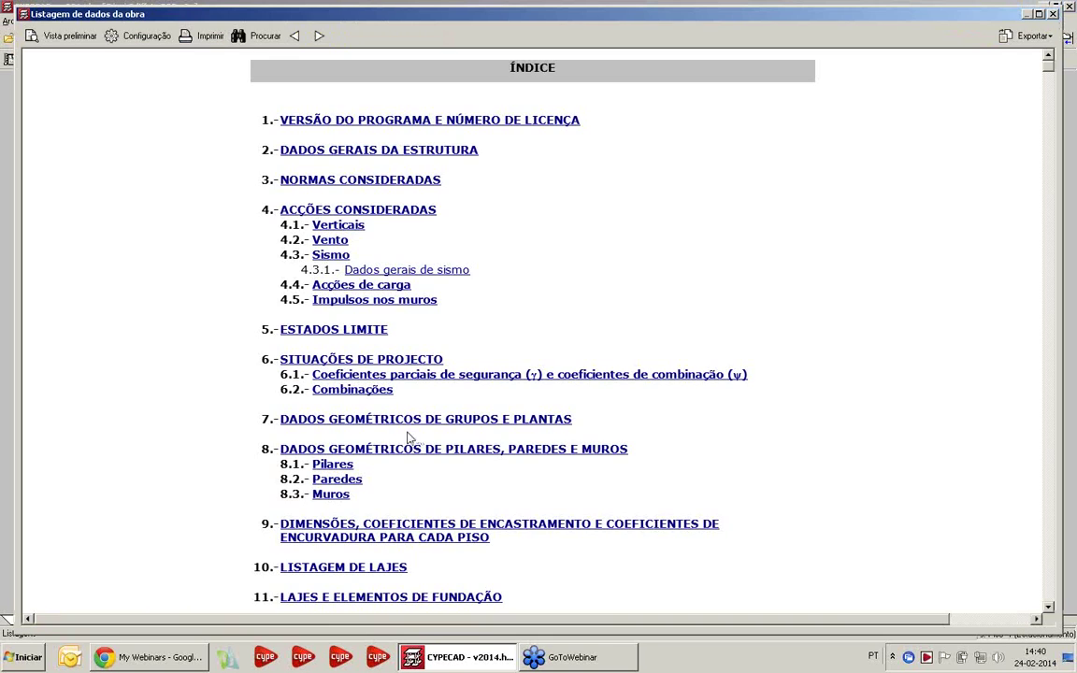
pyautogui.scroll(-15, 745, 401)
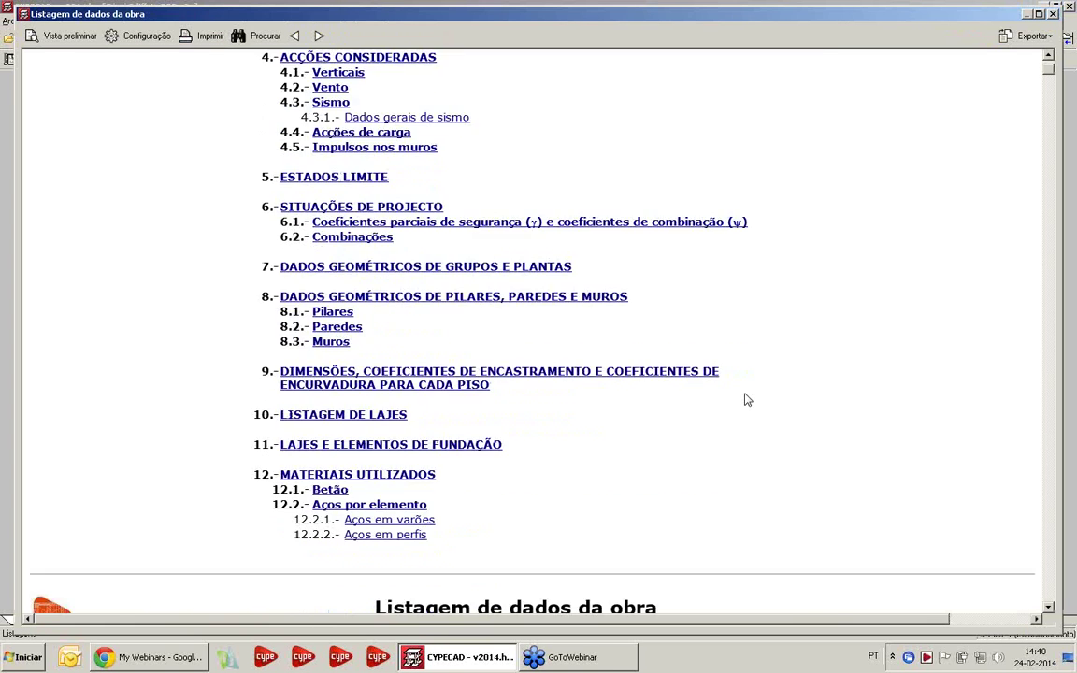
# Step: Read through the Dados de obra listing, from the considered actions and wall pressures to the safety coefficients and load combinations
pyautogui.scroll(2, 500, 135)
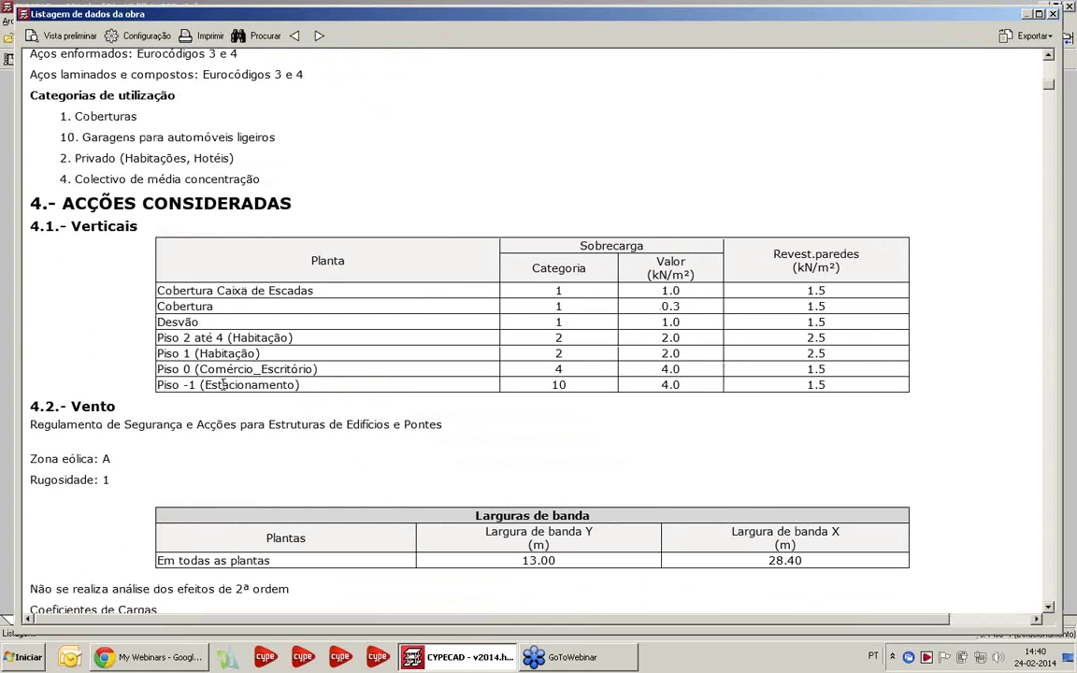
pyautogui.scroll(-20, 221, 383)
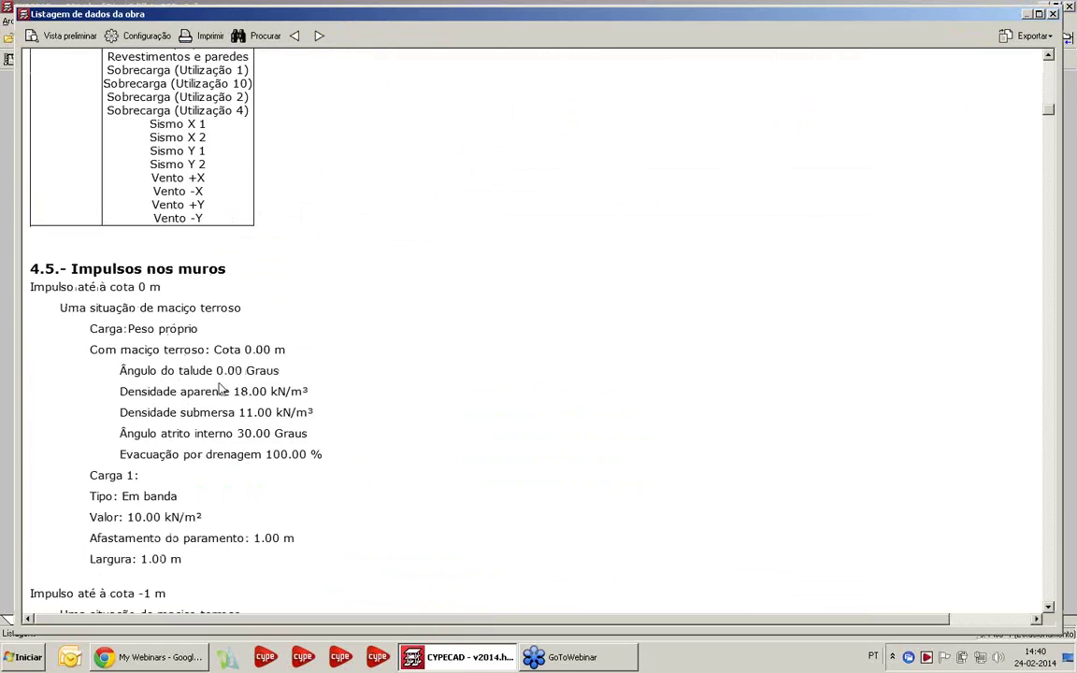
pyautogui.scroll(-15, 208, 239)
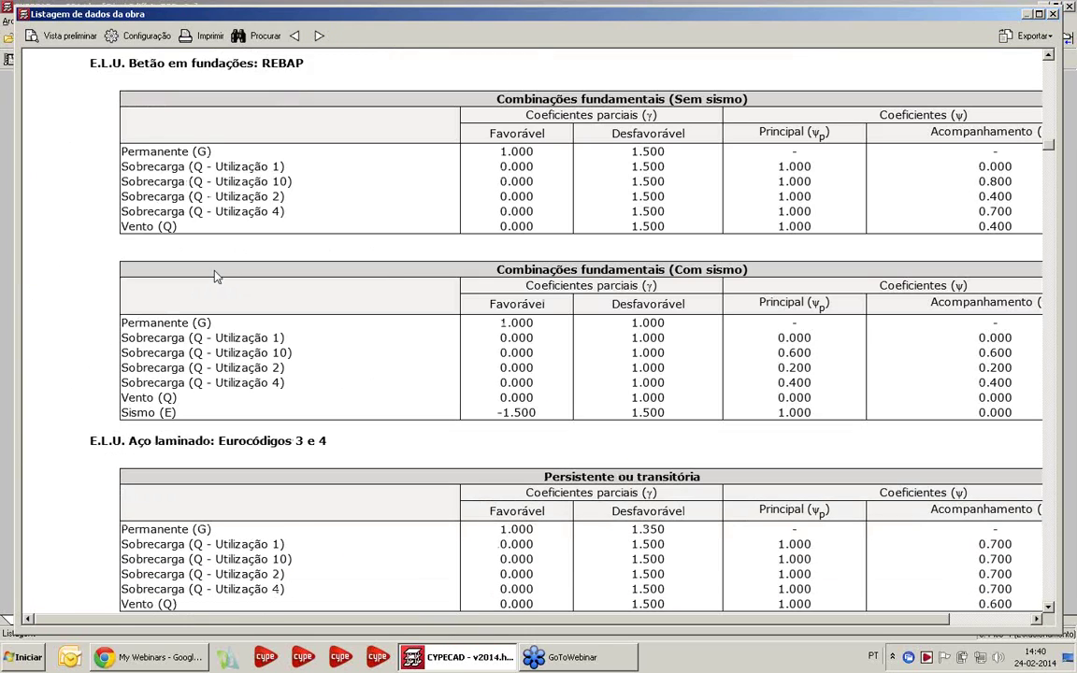
pyautogui.scroll(-20, 380, 279)
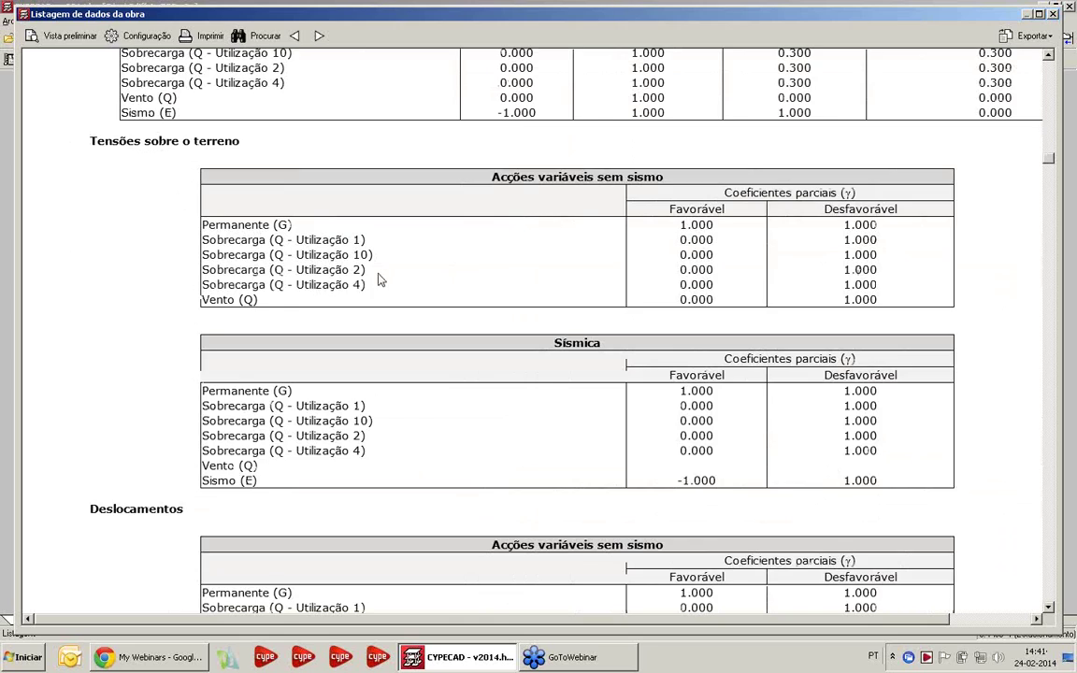
pyautogui.scroll(-20, 381, 270)
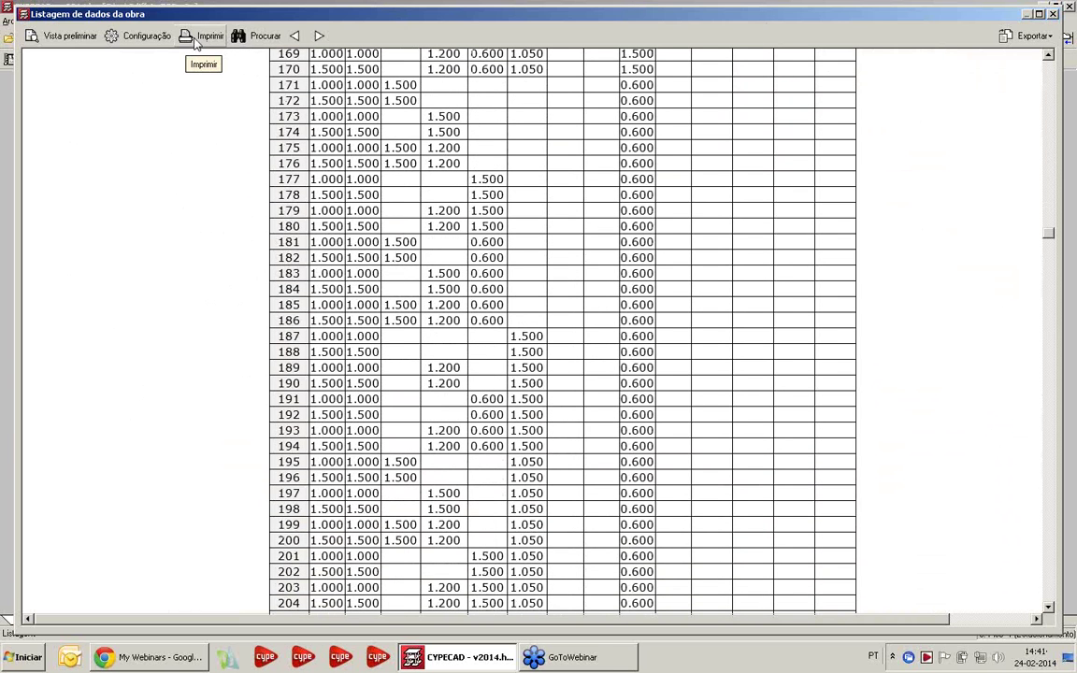
# Step: Check the available export formats of the Dados de obra listing, and close the listing and the Listagens selection without exporting
pyautogui.click(1032, 37)
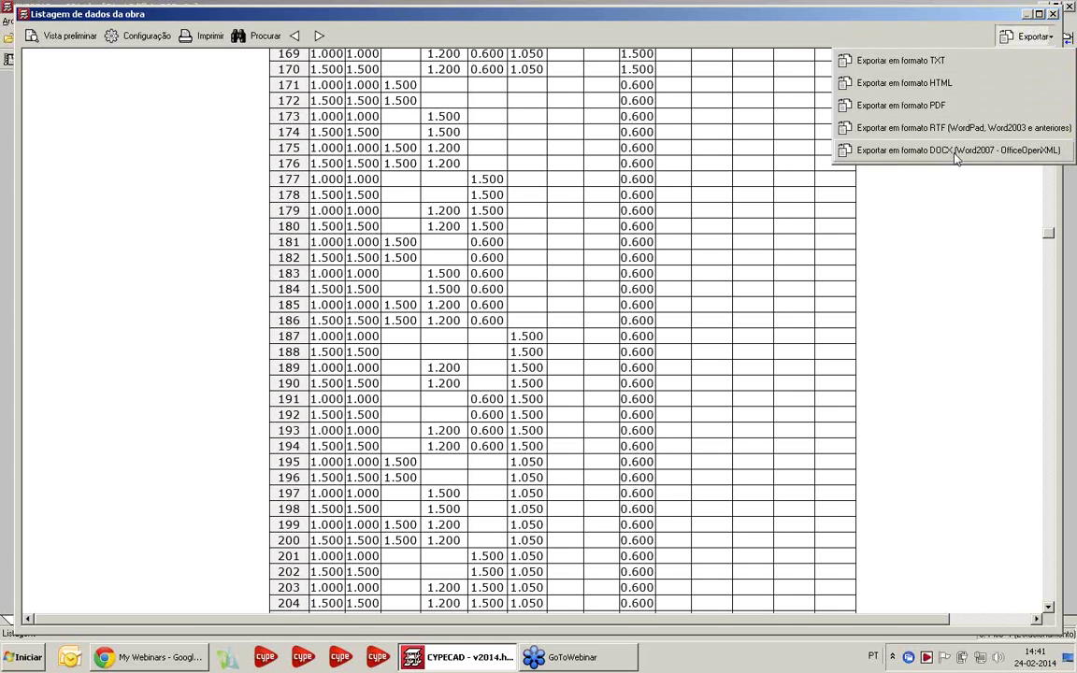
pyautogui.click(904, 24)
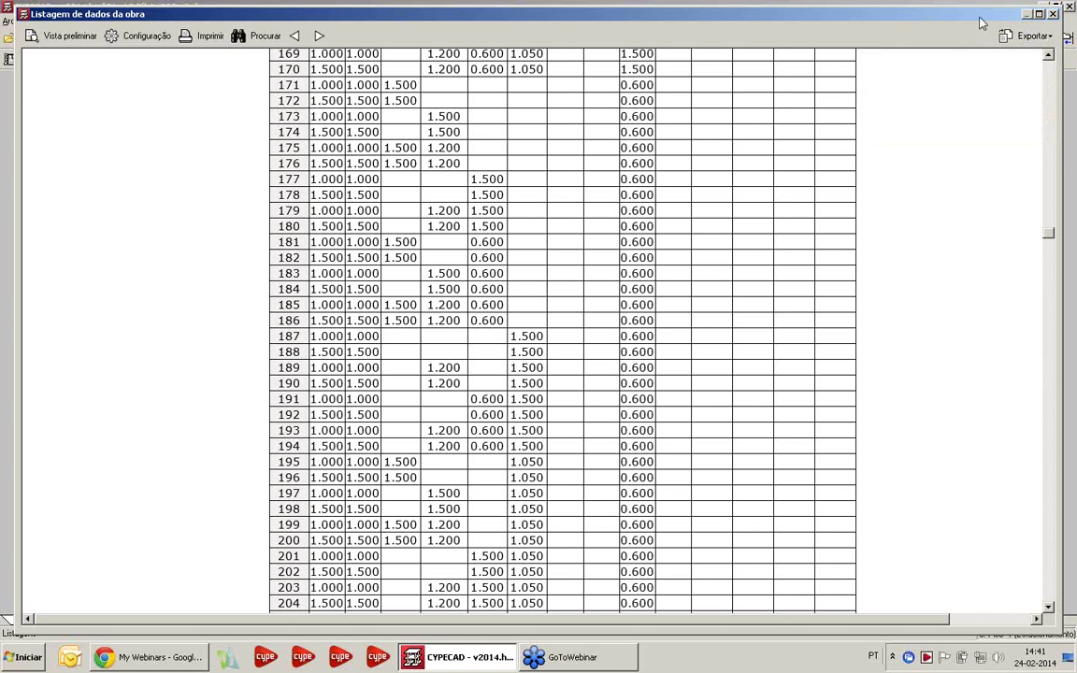
pyautogui.click(1051, 14)
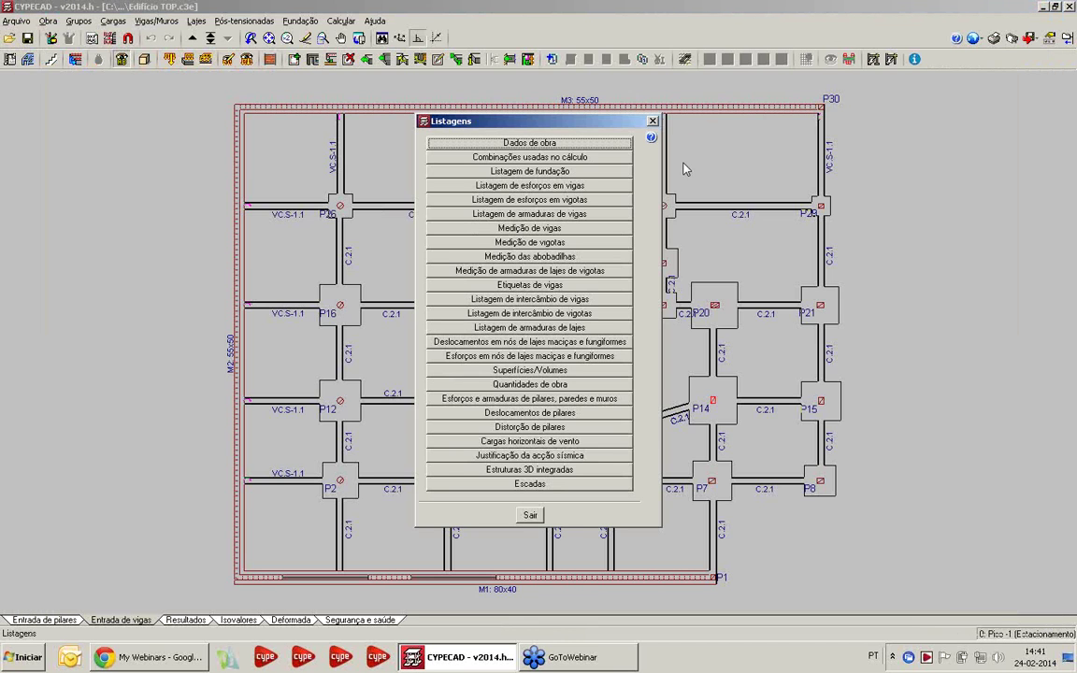
pyautogui.click(652, 121)
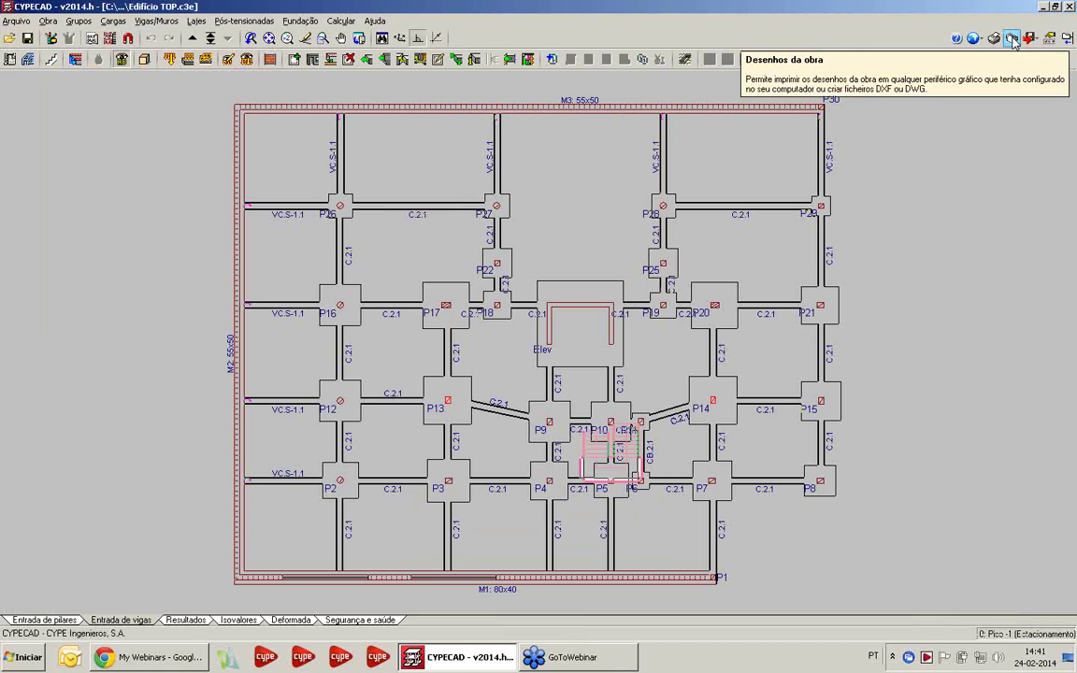
# Step: Add a Quadro de pilares drawing to the project drawings at scale 1/20, covering floors 1 to 2
pyautogui.click(1012, 38)
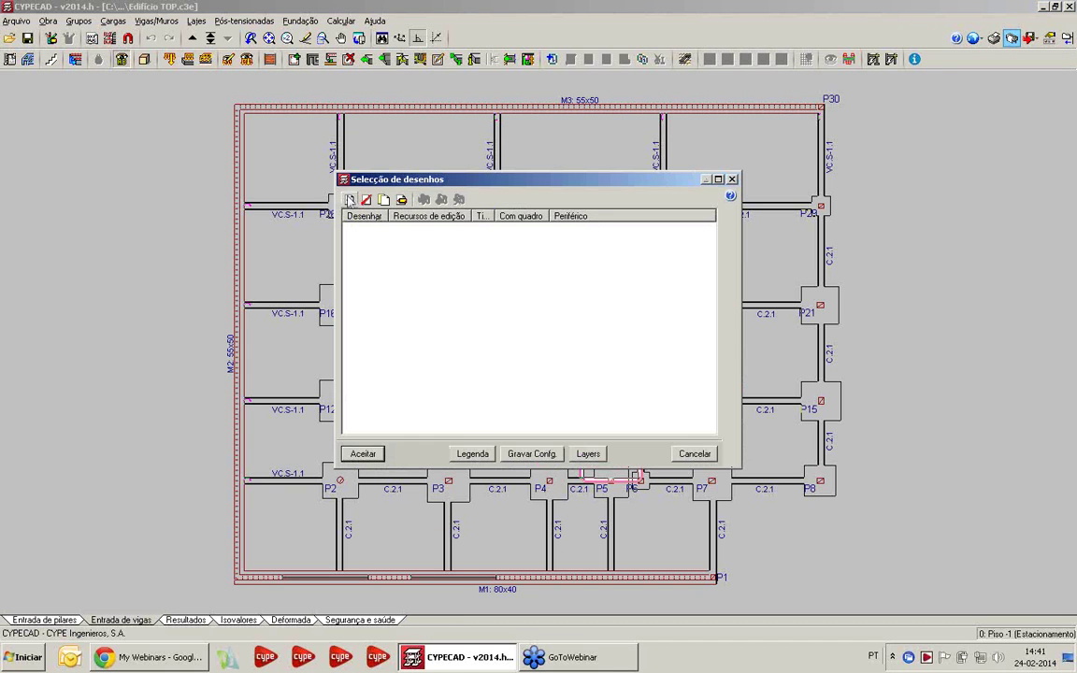
pyautogui.click(350, 200)
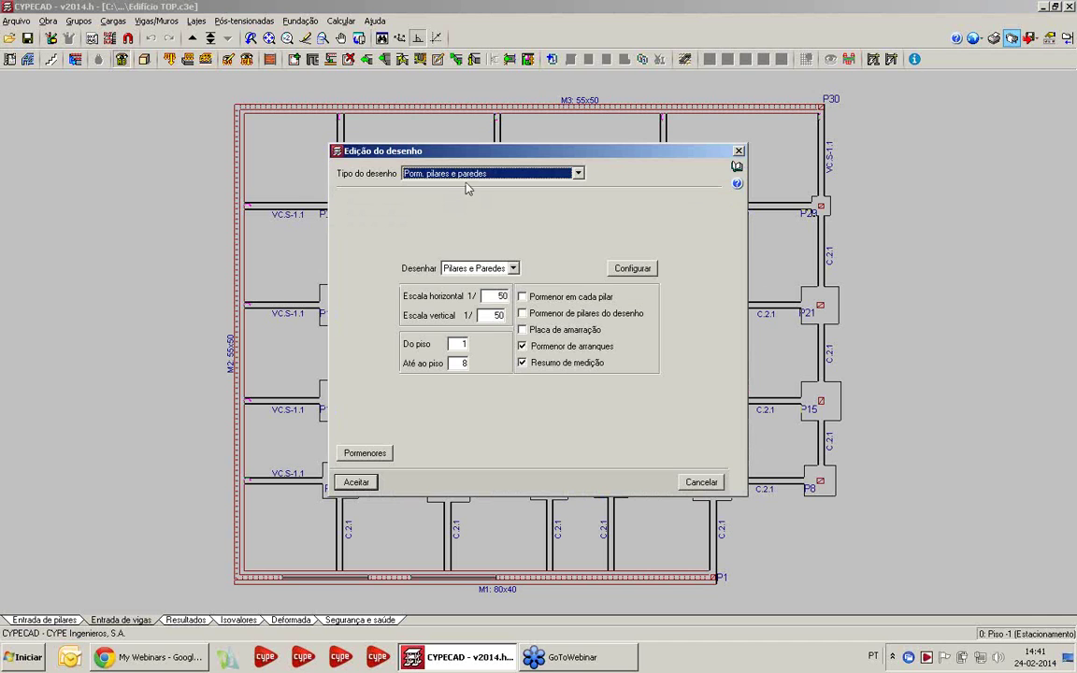
pyautogui.click(422, 173)
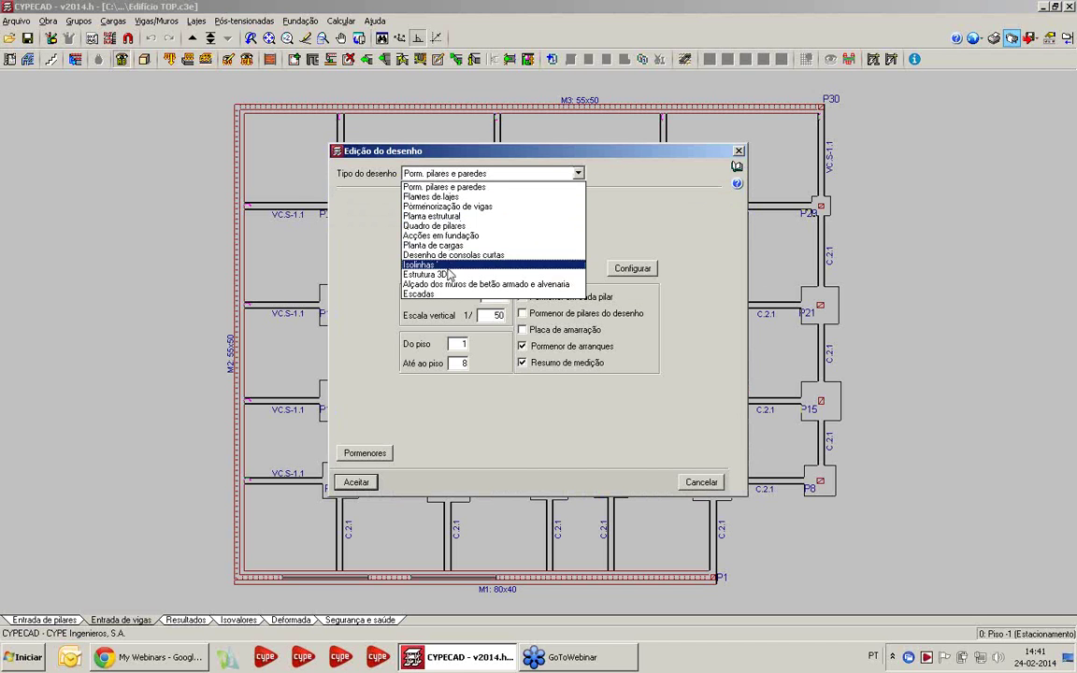
pyautogui.click(432, 225)
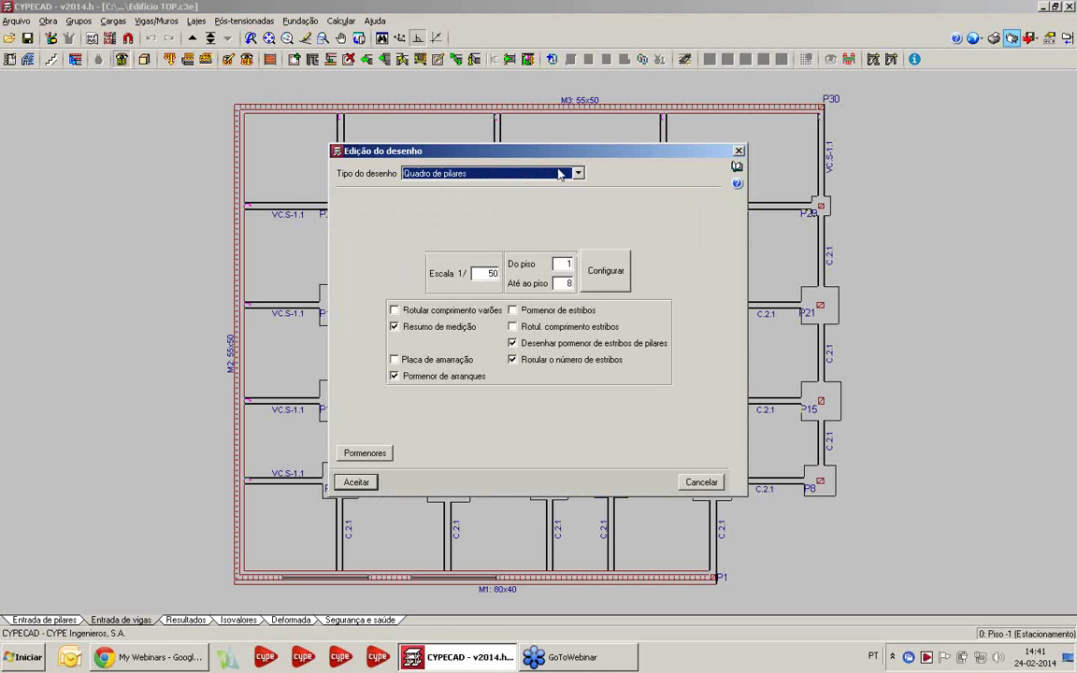
pyautogui.click(485, 273)
pyautogui.write('2')
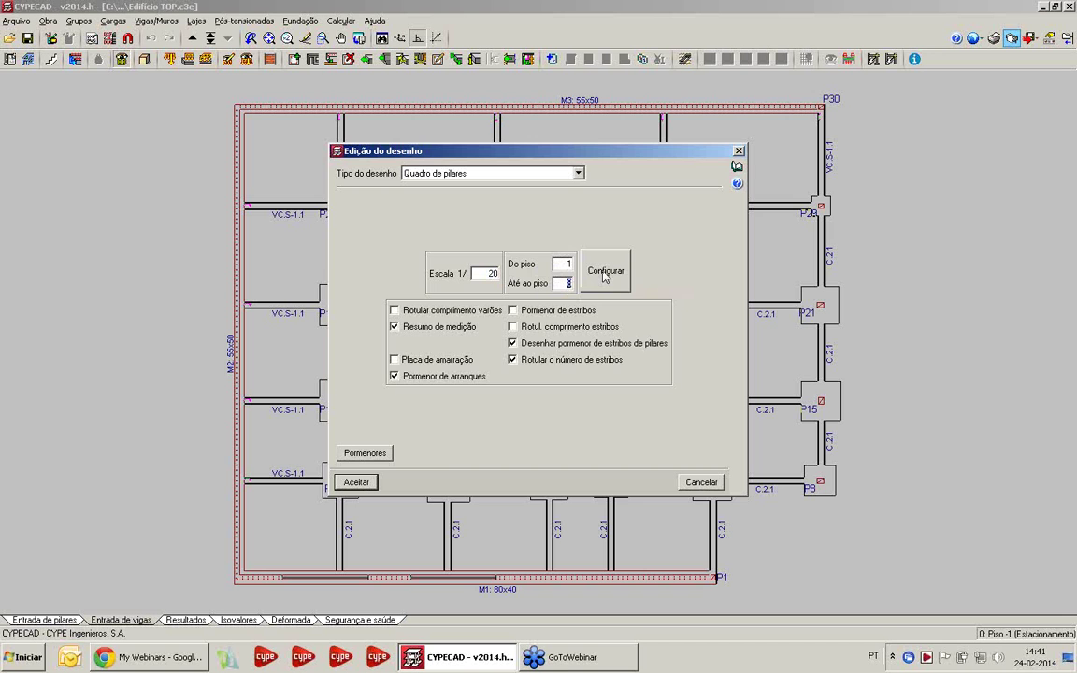
pyautogui.click(356, 481)
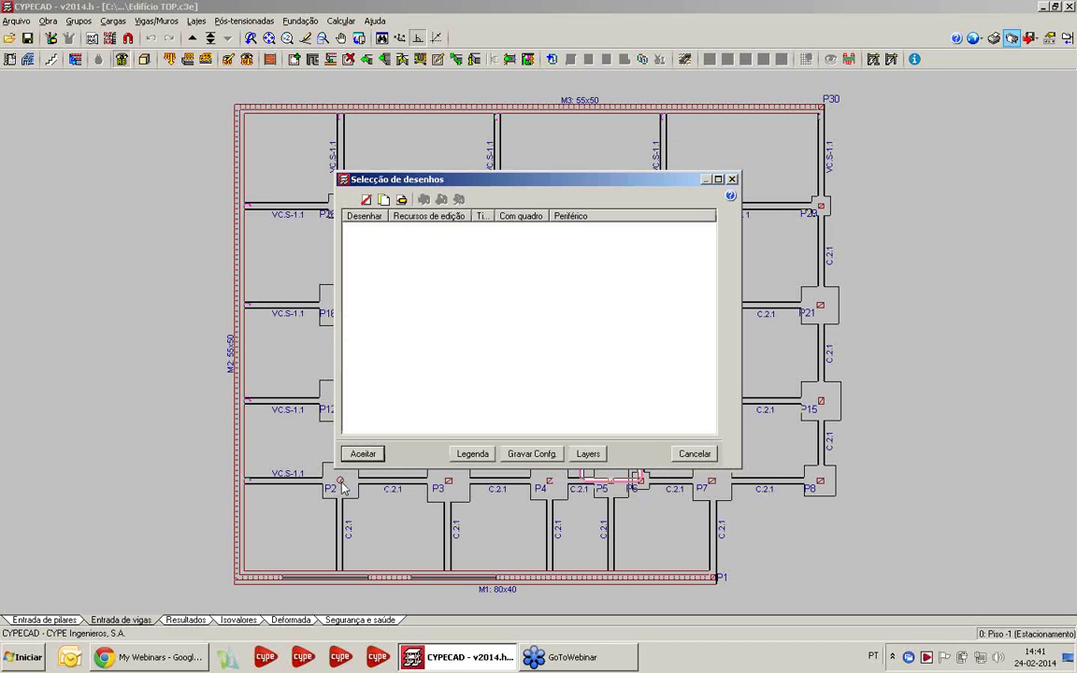
# Step: Start a new Planta estrutural drawing that includes the columns' Referências and Dimensões
pyautogui.click(350, 199)
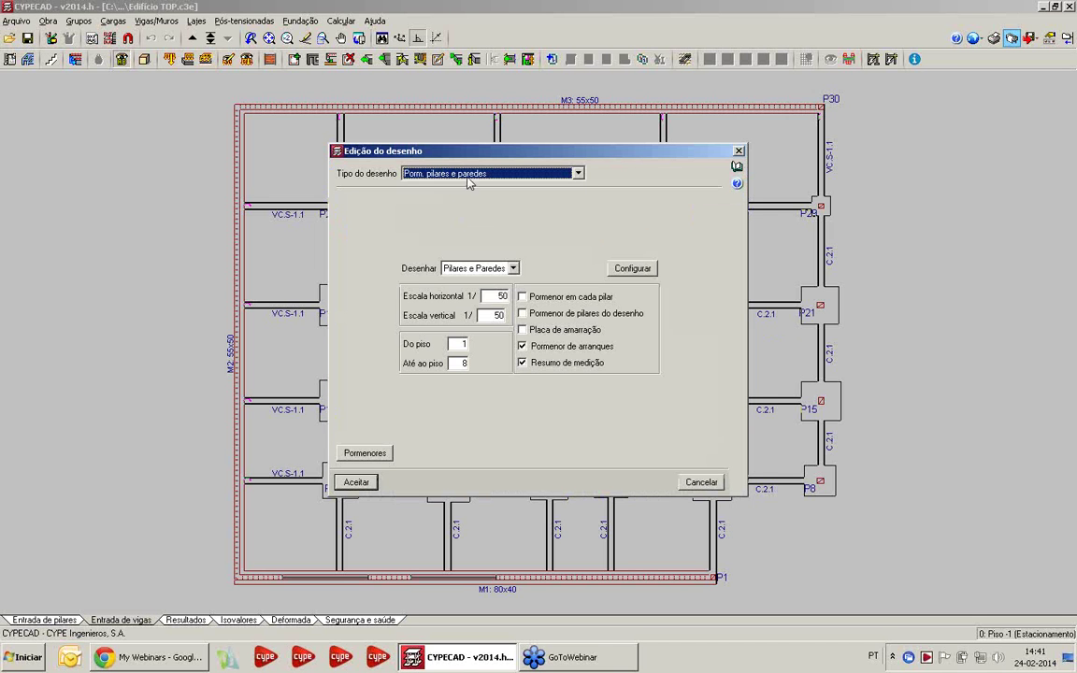
pyautogui.click(468, 176)
pyautogui.click(430, 216)
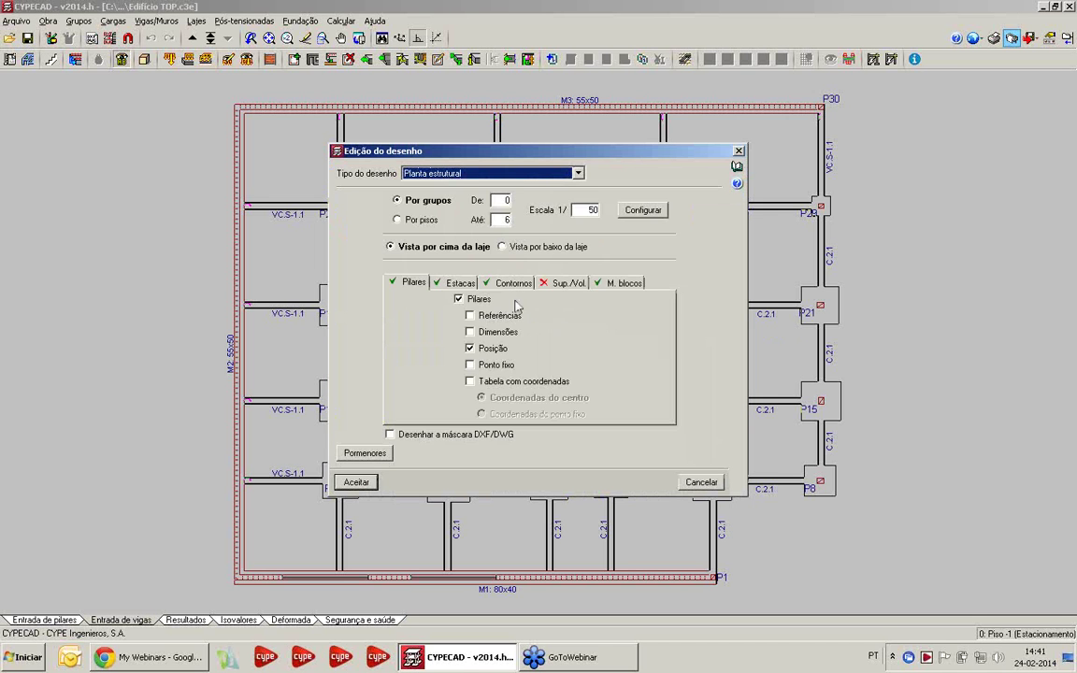
pyautogui.click(470, 315)
pyautogui.click(469, 331)
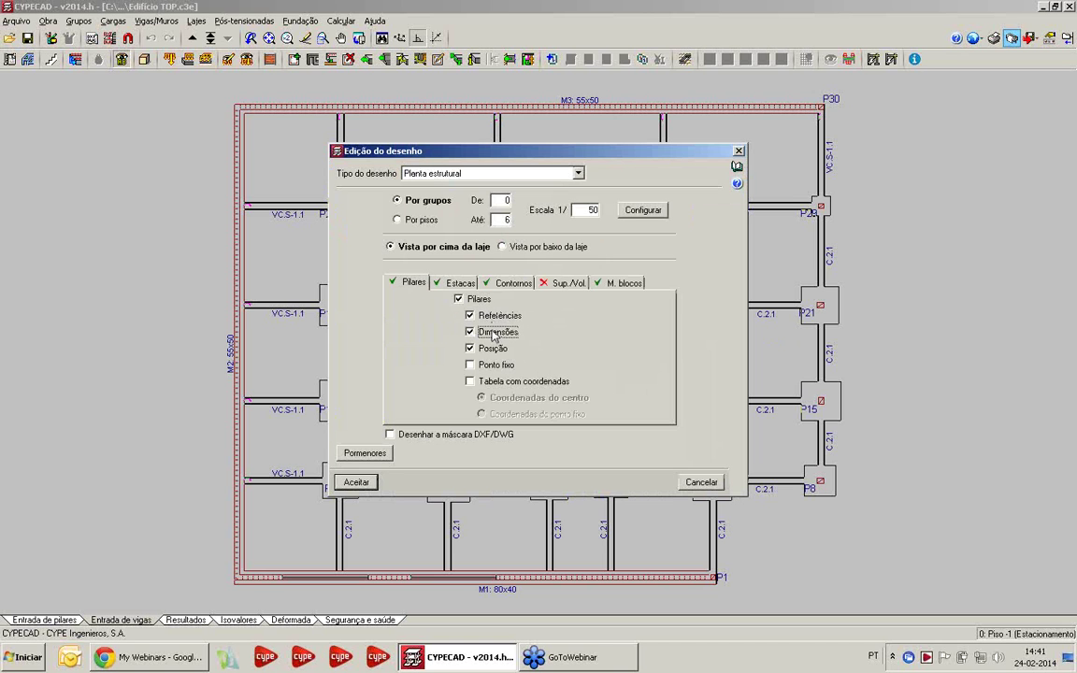
# Step: Include Ref. pórticos in the structural plan's contours, and limit the plan to groups 0 to 1 at scale 1/100
pyautogui.click(461, 285)
pyautogui.click(513, 283)
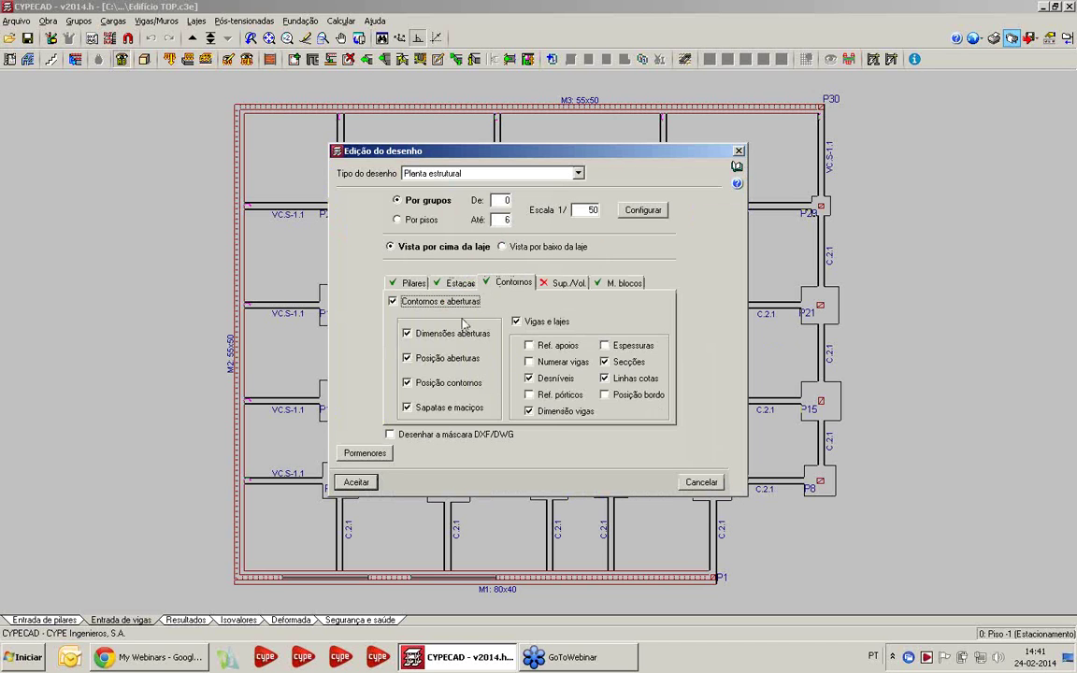
pyautogui.click(542, 396)
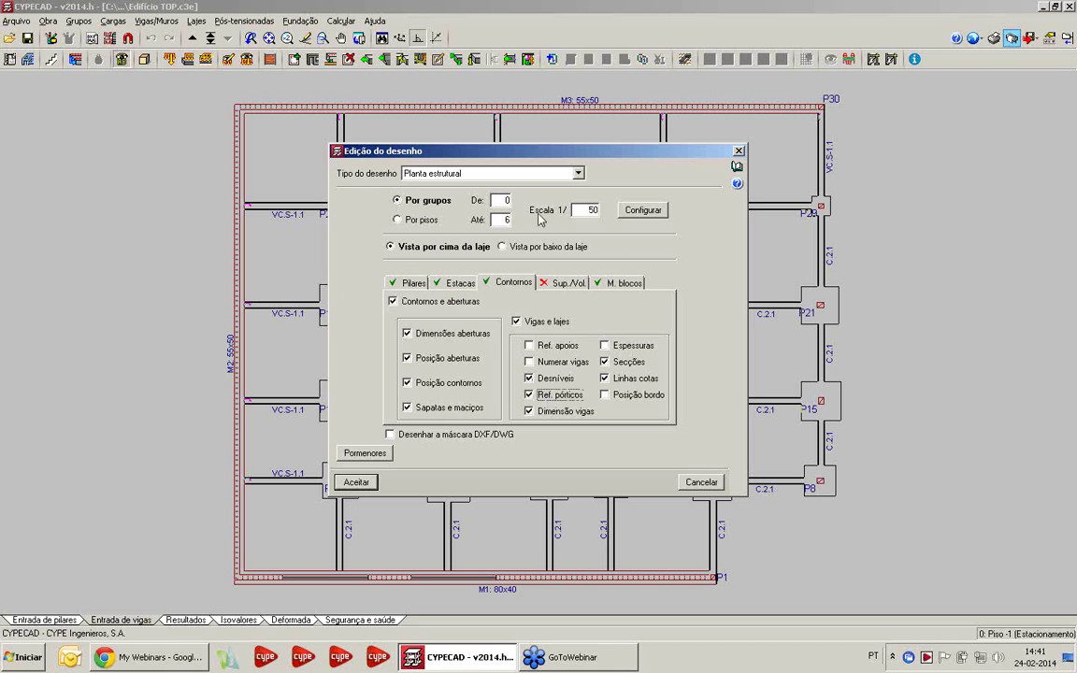
pyautogui.moveTo(500, 219); pyautogui.dragTo(547, 227)
pyautogui.write('1')
pyautogui.press('Tab')
pyautogui.write('1')
# Step: Review the structural plan's drawing configuration for columns, beams, walls, slabs and joist slabs, and accept it without changes
pyautogui.click(639, 212)
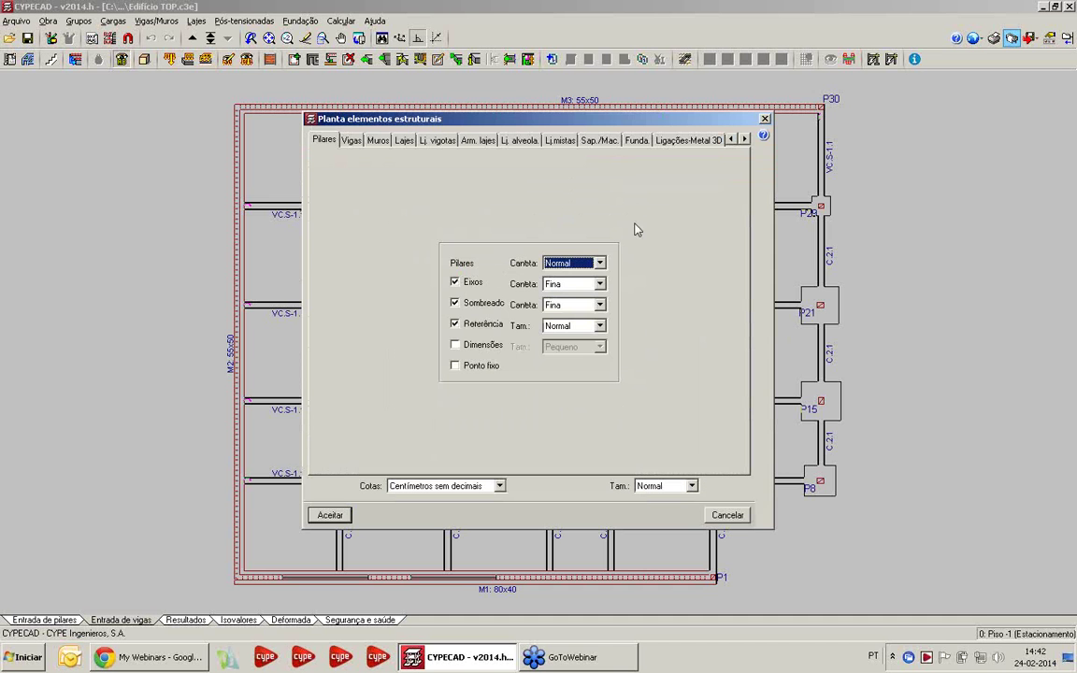
pyautogui.click(351, 141)
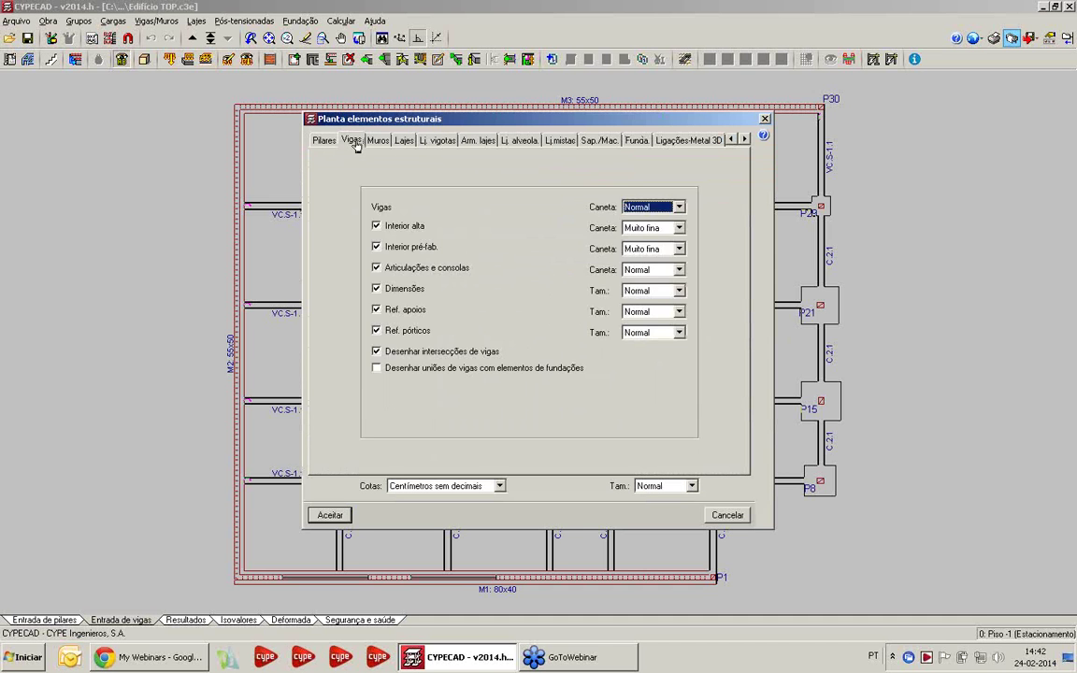
pyautogui.click(378, 140)
pyautogui.click(403, 141)
pyautogui.click(379, 142)
pyautogui.click(359, 141)
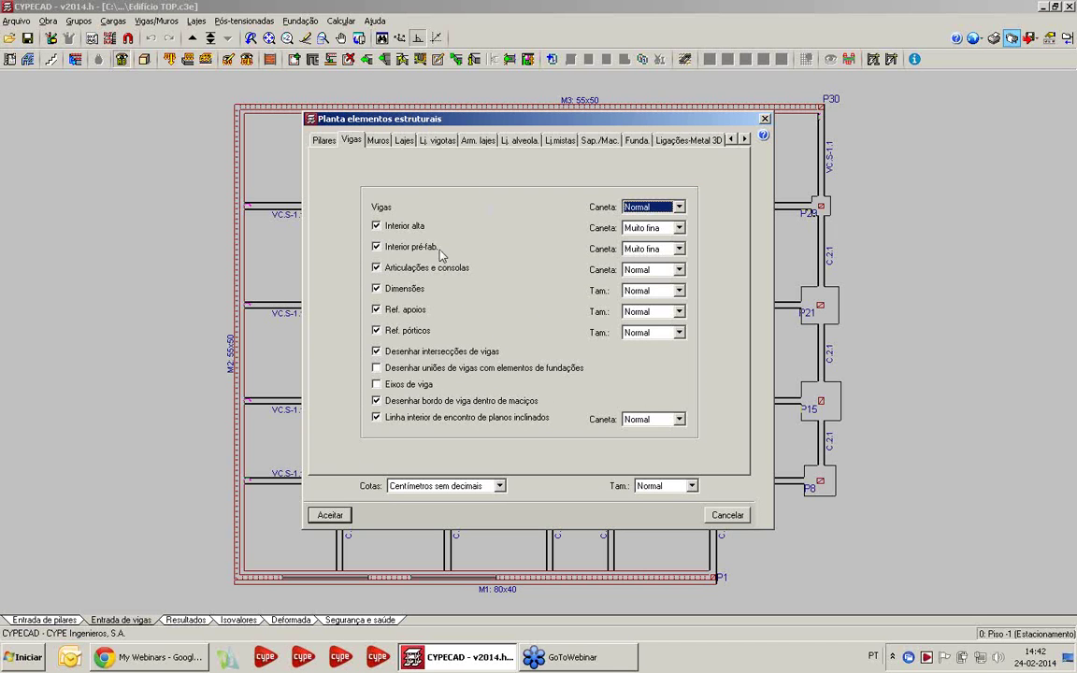
pyautogui.click(377, 141)
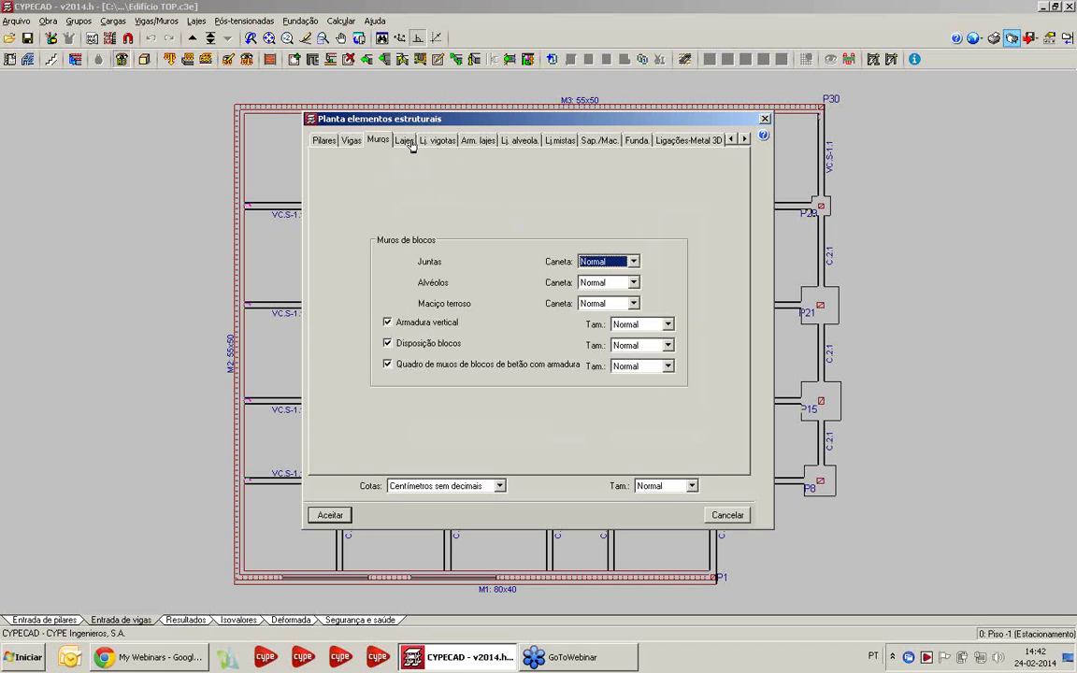
pyautogui.click(436, 141)
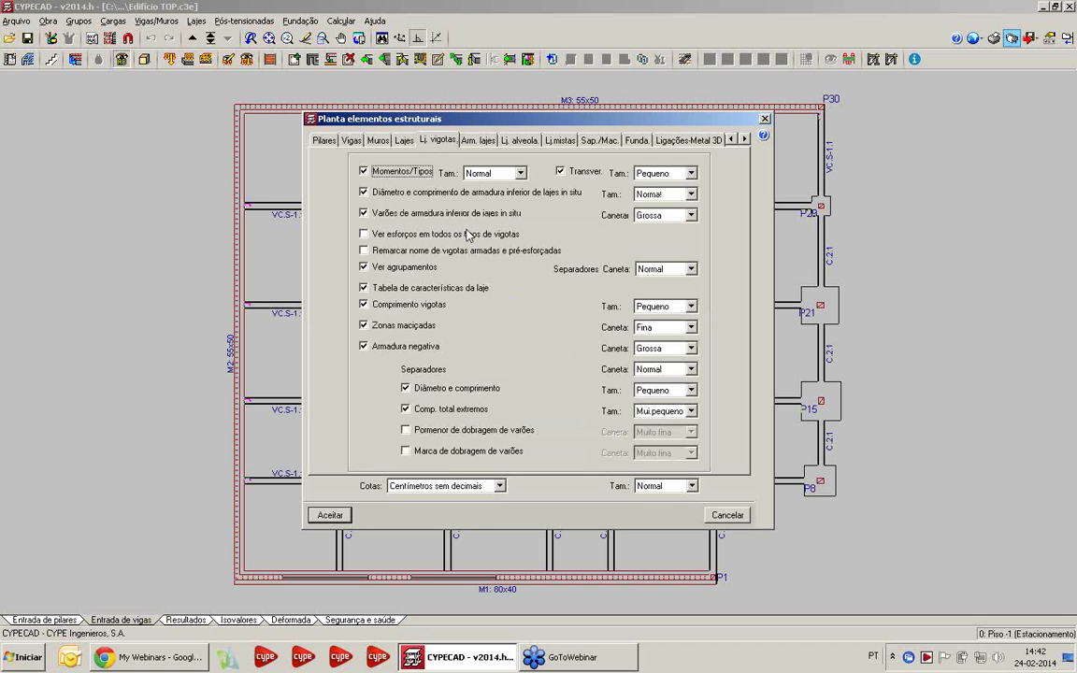
pyautogui.click(404, 140)
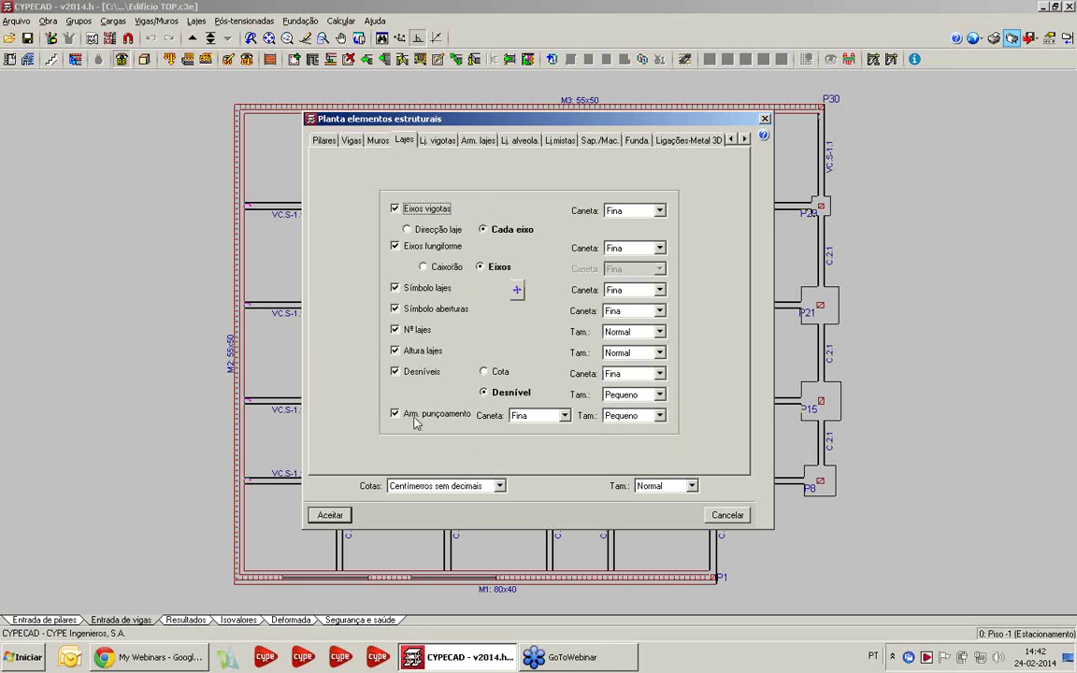
pyautogui.click(348, 140)
pyautogui.click(329, 140)
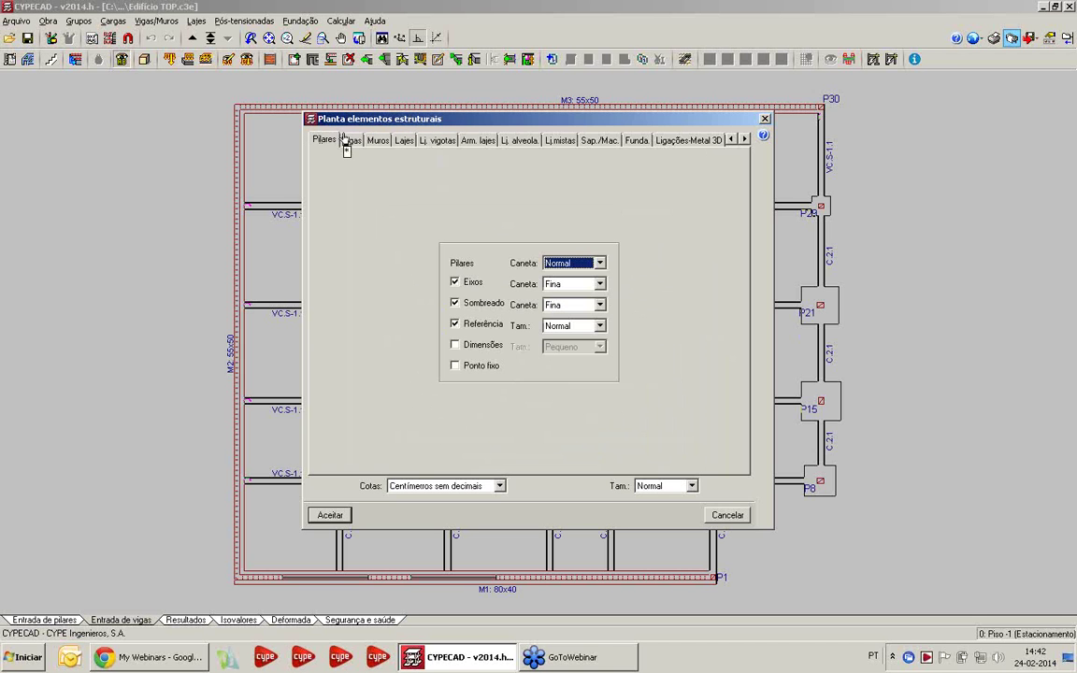
pyautogui.click(330, 515)
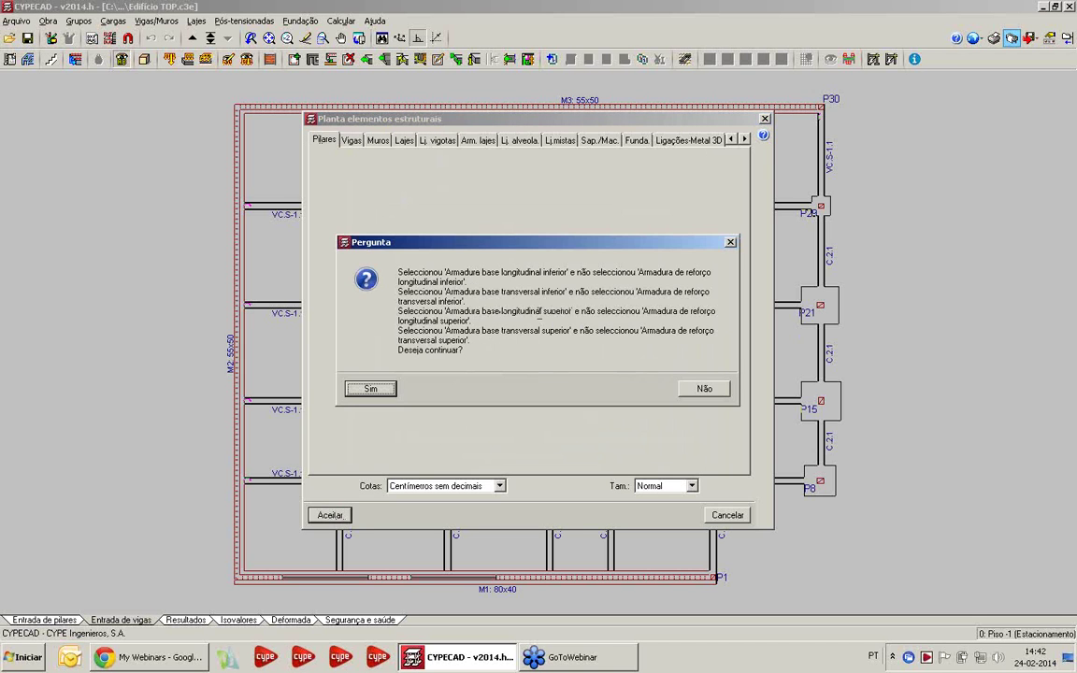
pyautogui.click(371, 389)
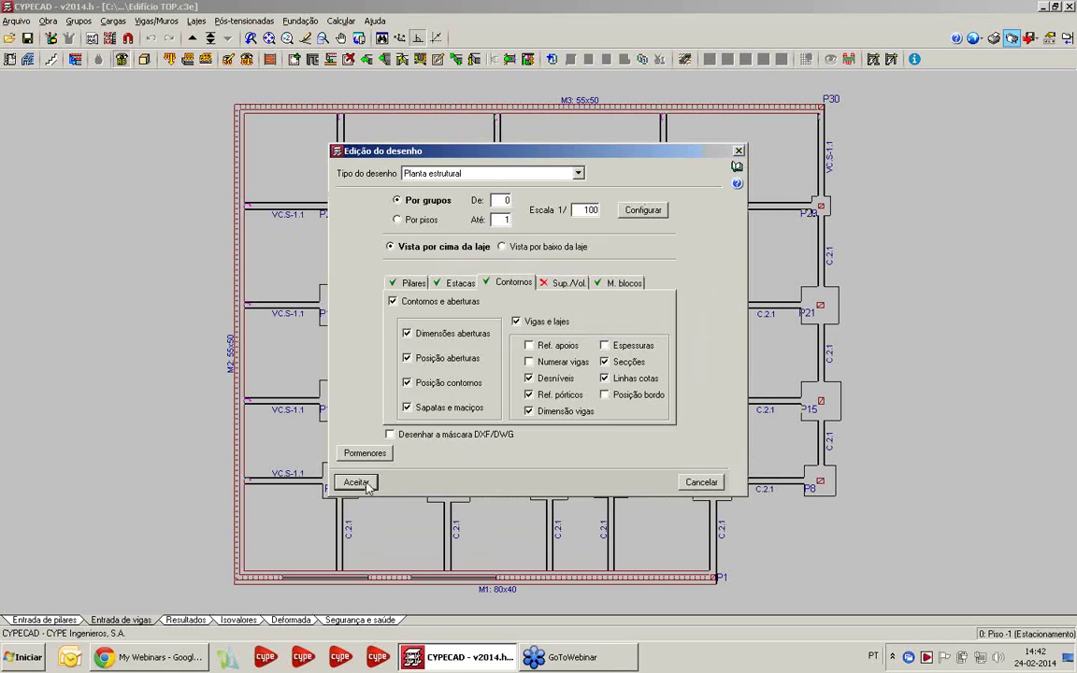
# Step: Confirm the structural plan and generate the selected drawings without keeping the previous composition
pyautogui.click(356, 482)
pyautogui.click(365, 450)
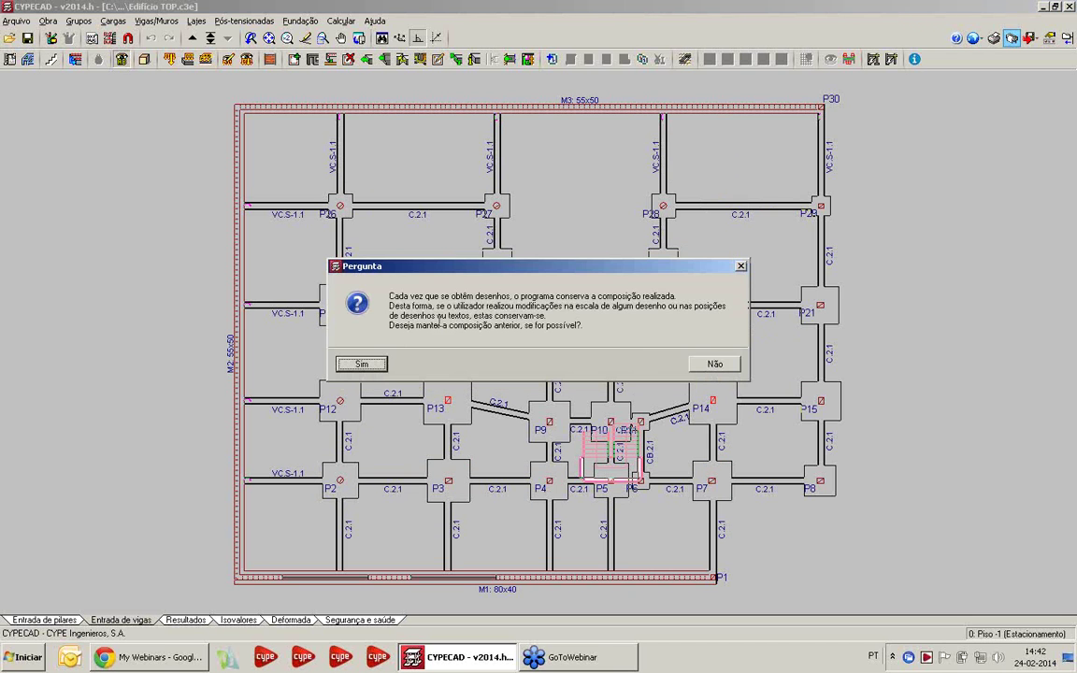
pyautogui.click(714, 363)
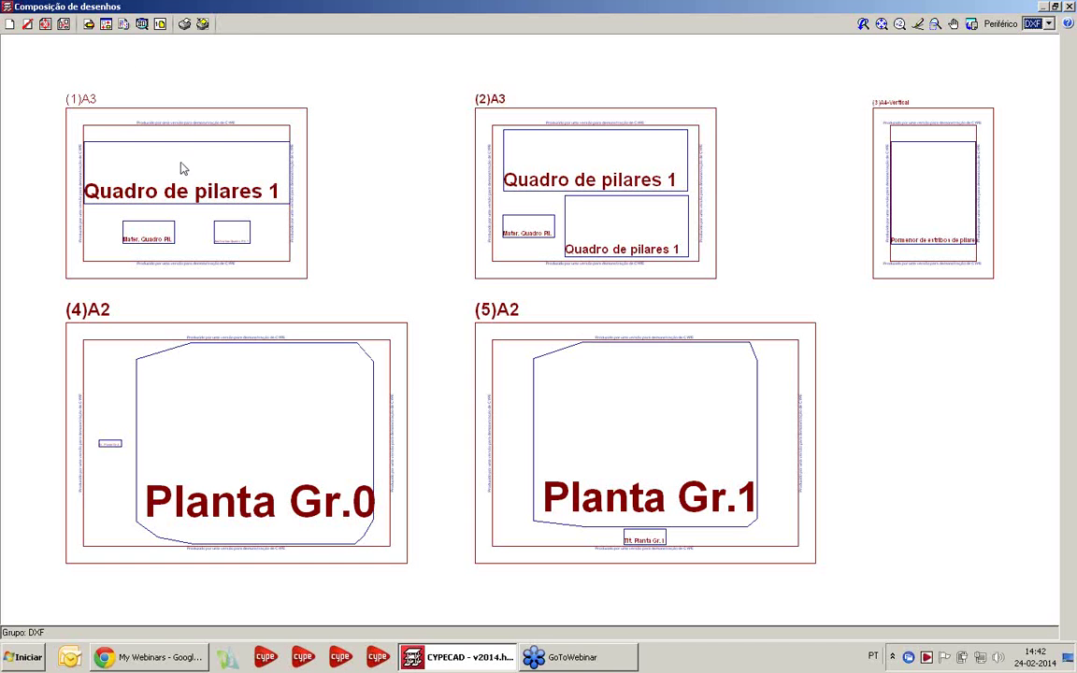
# Step: Show the detail of Quadro de pilares 1 on the first A3 sheet, examine the column sections, and hide it again
pyautogui.click(123, 25)
pyautogui.click(105, 101)
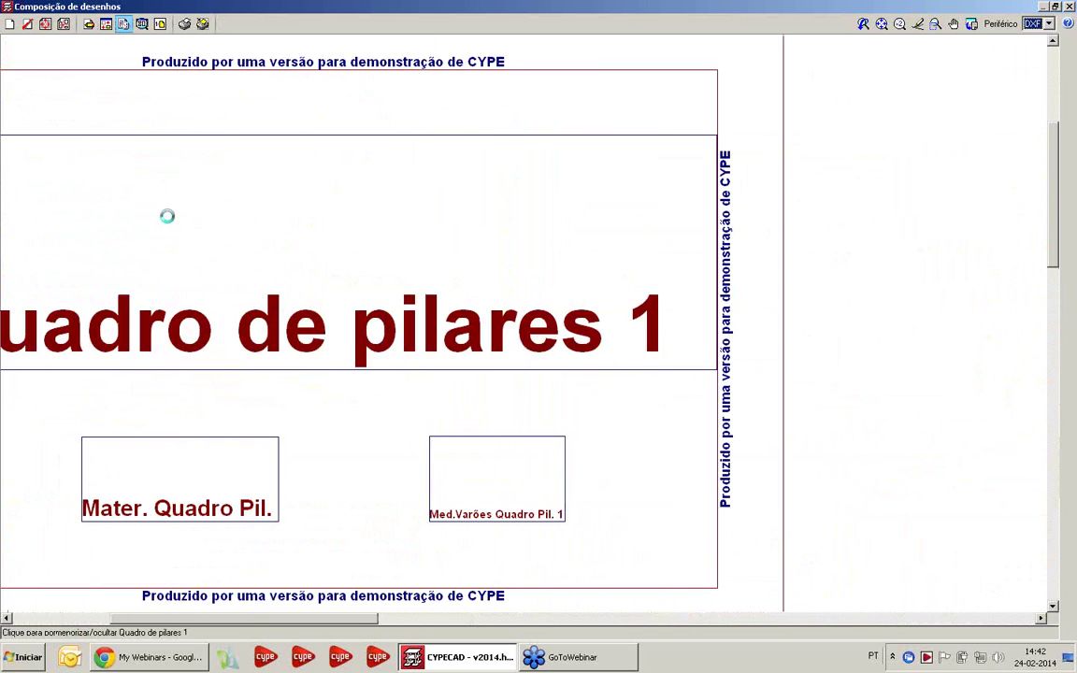
pyautogui.click(168, 216)
pyautogui.moveTo(215, 255); pyautogui.dragTo(342, 258, button='middle')
pyautogui.scroll(2, 342, 257)
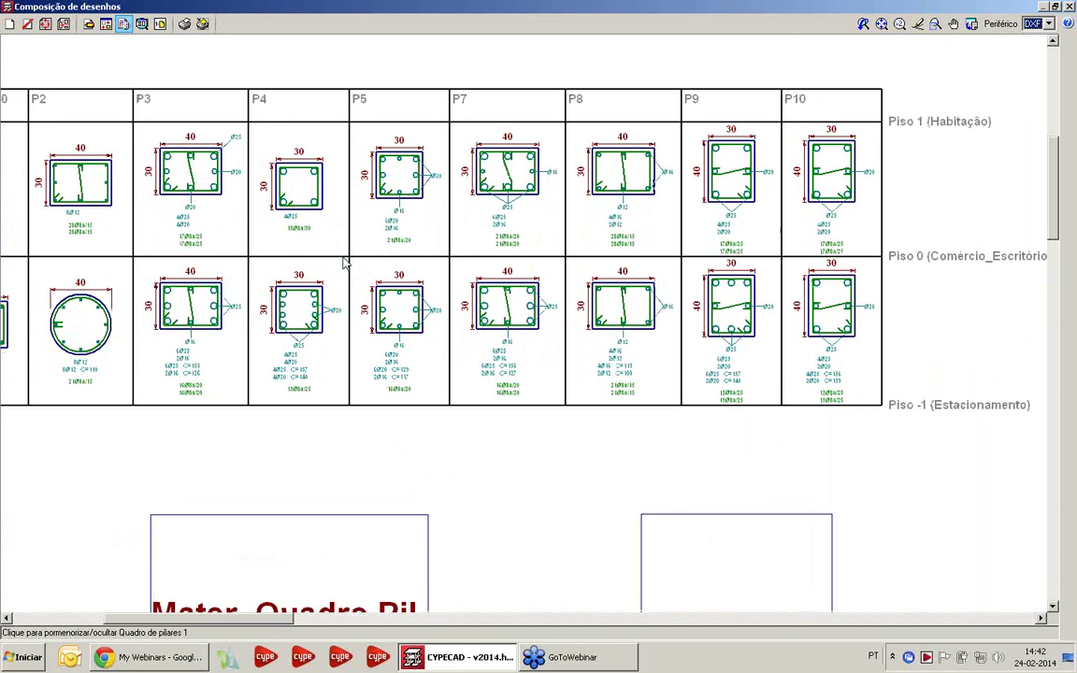
pyautogui.click(340, 261)
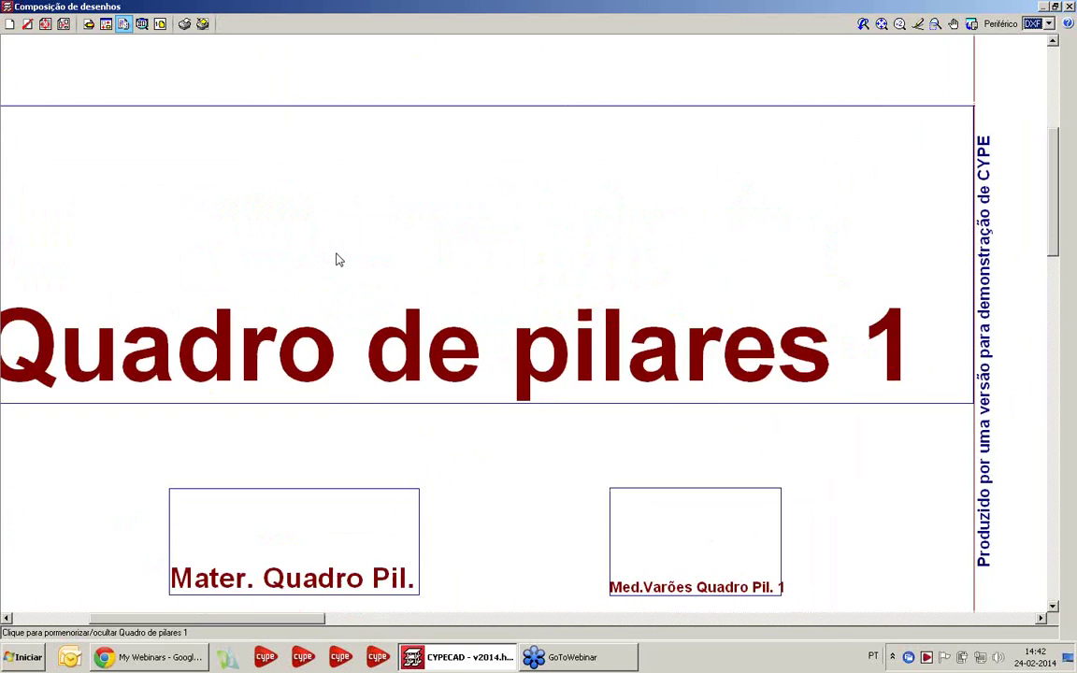
# Step: Show the detail of Planta Gr.0 on its A2 sheet, examine the foundation plan, and hide it again
pyautogui.scroll(-3, 435, 281)
pyautogui.scroll(-2, 434, 280)
pyautogui.scroll(3, 458, 478)
pyautogui.click(510, 369)
pyautogui.scroll(2, 512, 363)
pyautogui.moveTo(475, 278)
pyautogui.mouseDown(button='middle')
pyautogui.moveTo(469, 339)
pyautogui.moveTo(431, 401)
pyautogui.moveTo(390, 347)
pyautogui.mouseUp(button='middle')
pyautogui.click(636, 373)
pyautogui.scroll(-2, 636, 373)
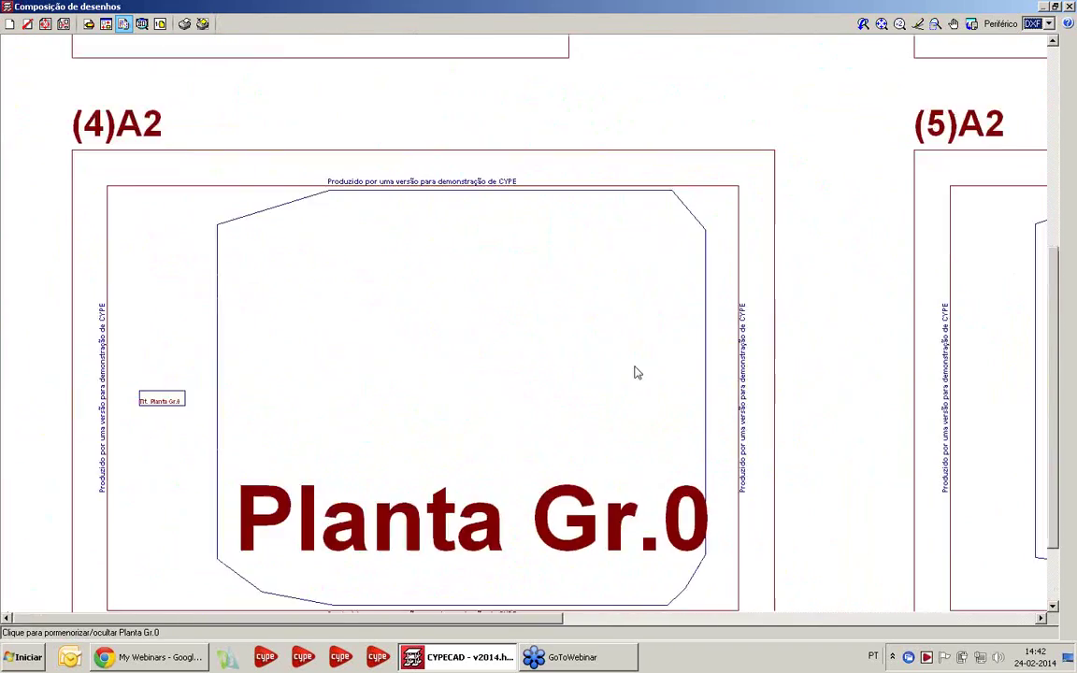
# Step: Show the detail of Planta Gr.1 on its A2 sheet, examine the floor plan, and hide it again
pyautogui.moveTo(636, 373); pyautogui.dragTo(568, 374, button='middle')
pyautogui.click(568, 375)
pyautogui.scroll(2, 369, 374)
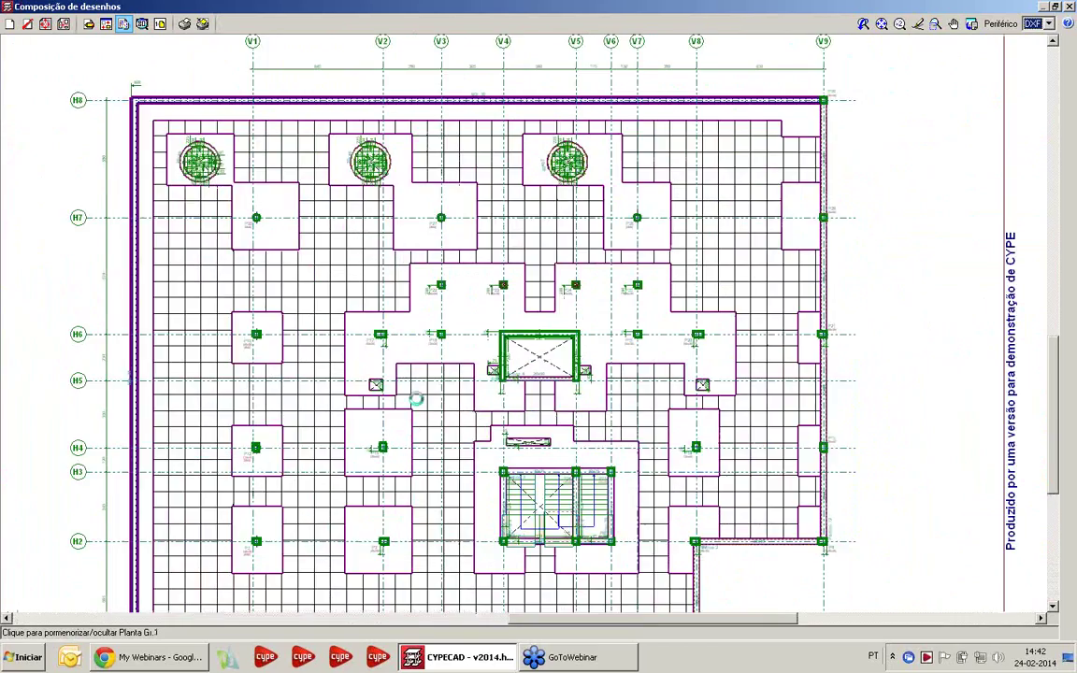
pyautogui.moveTo(414, 402); pyautogui.dragTo(460, 285, button='middle')
pyautogui.click(455, 282)
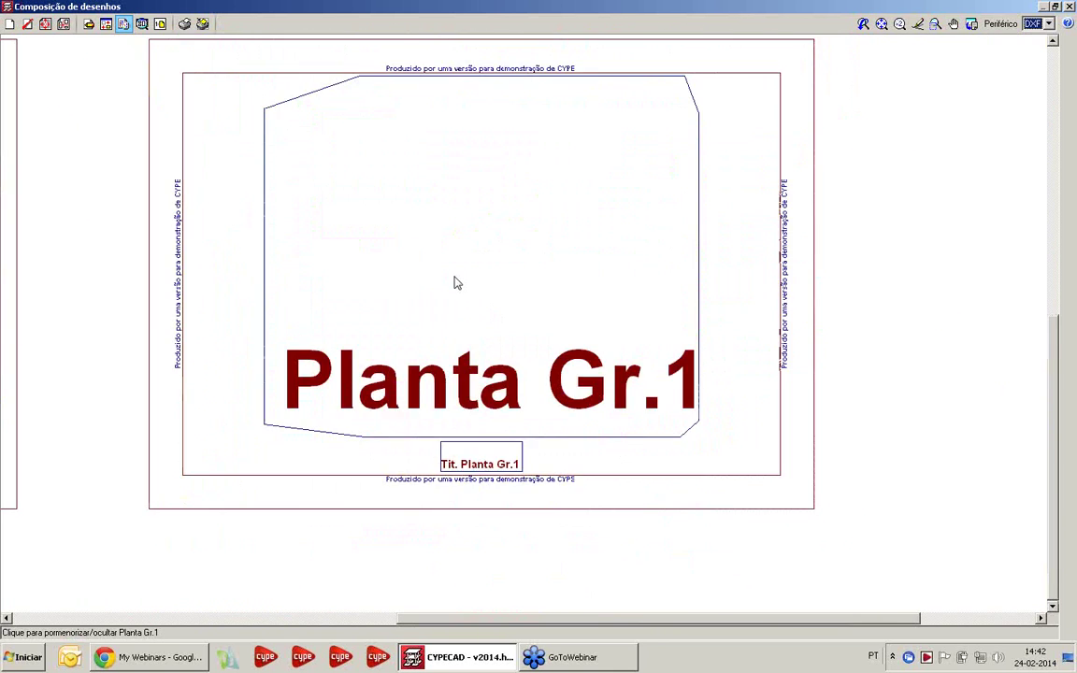
pyautogui.scroll(-4, 454, 281)
pyautogui.scroll(3, 288, 349)
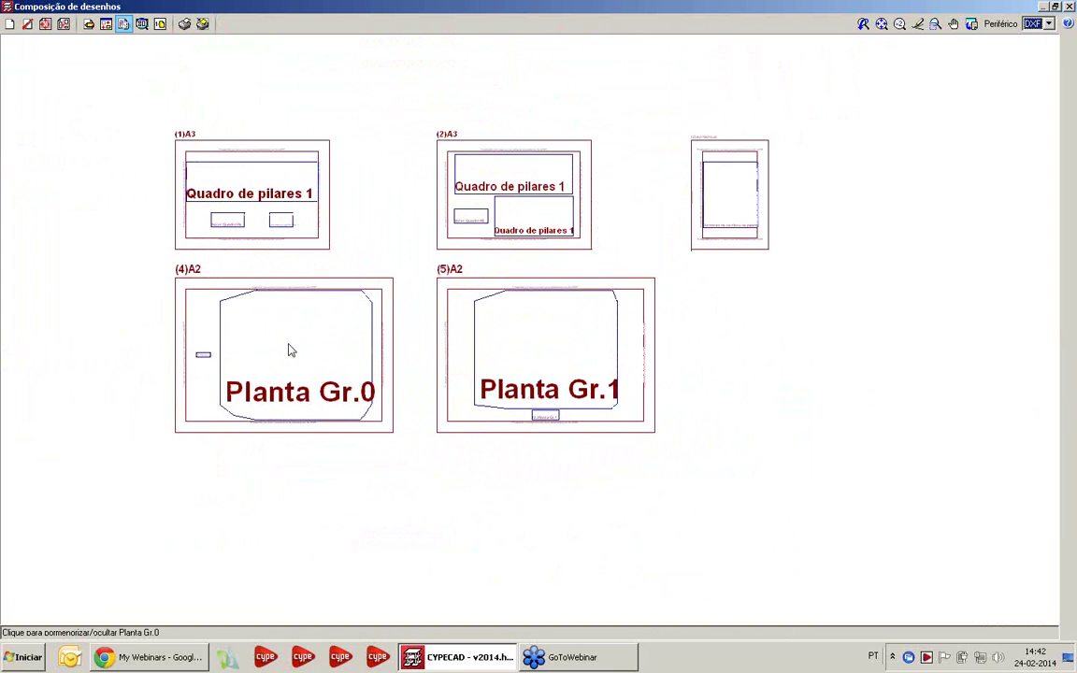
# Step: Review the DXF file naming options, including all drawings in a single file, and leave the drawing composition without exporting
pyautogui.click(184, 26)
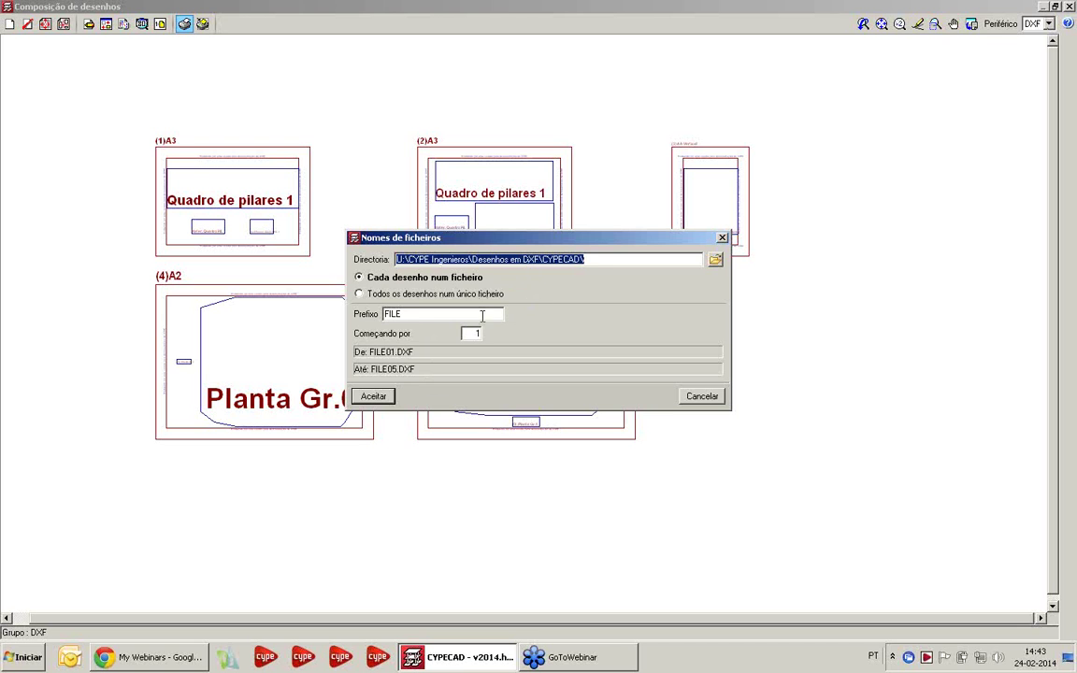
pyautogui.click(412, 297)
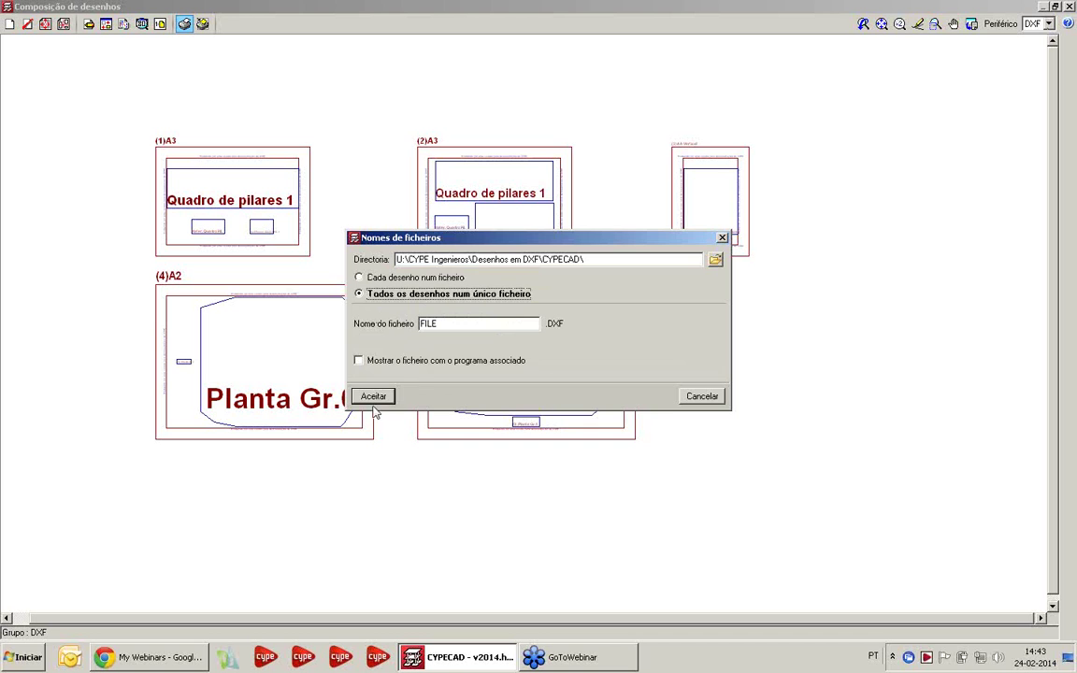
pyautogui.click(721, 237)
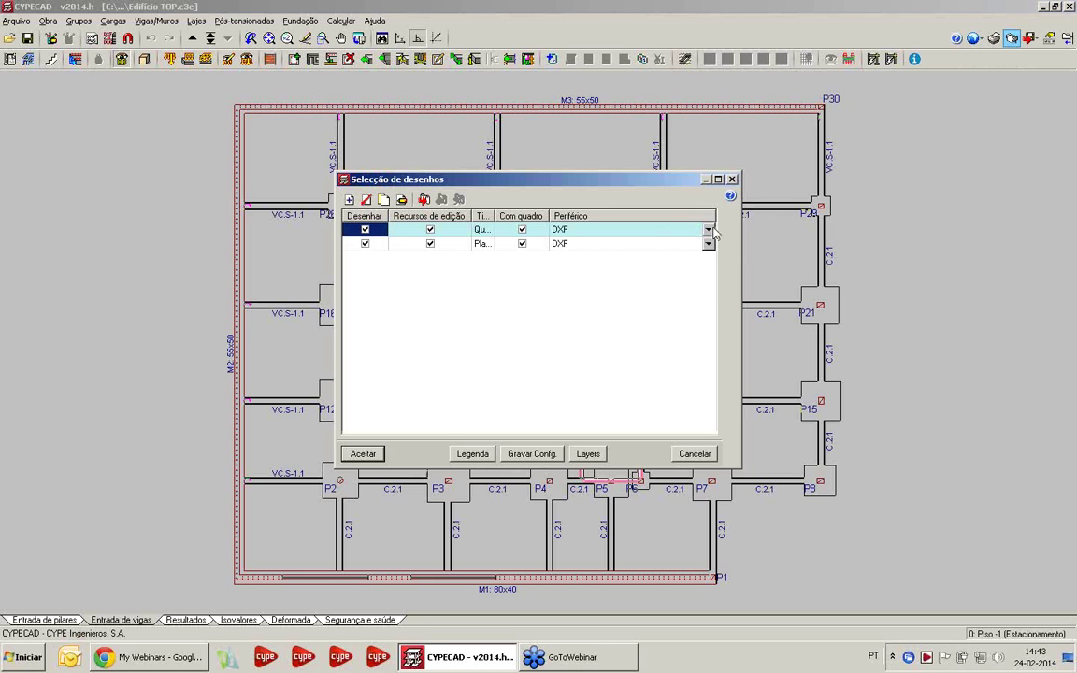
# Step: Review the output devices offered for the column schedule drawing, keep DXF, and close the drawing selection
pyautogui.click(708, 230)
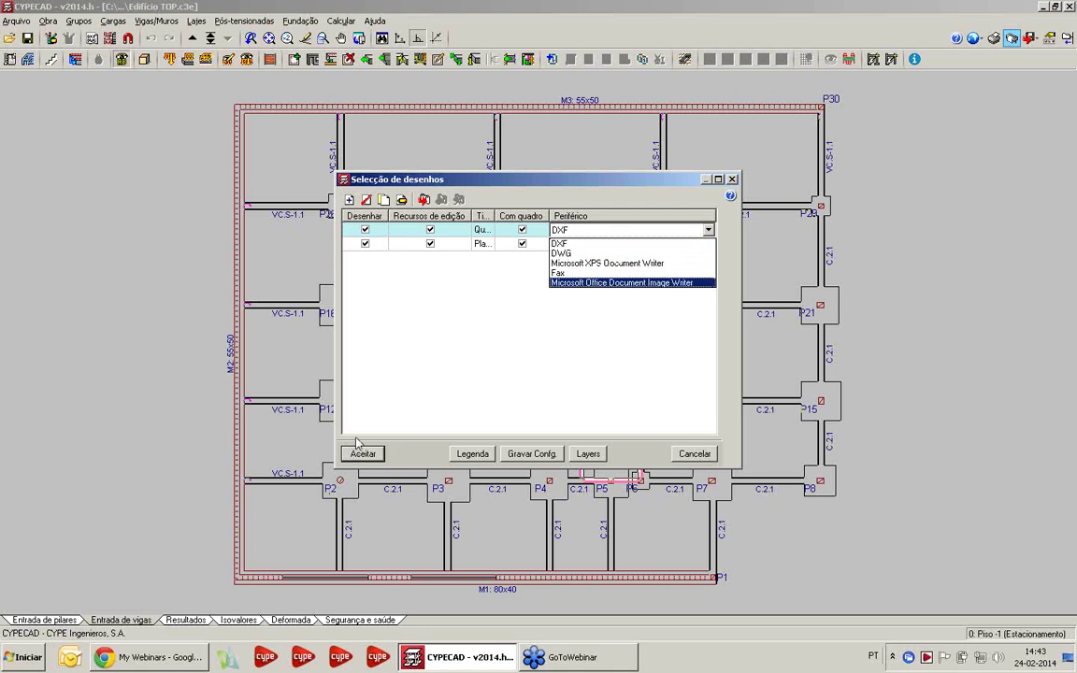
pyautogui.click(463, 382)
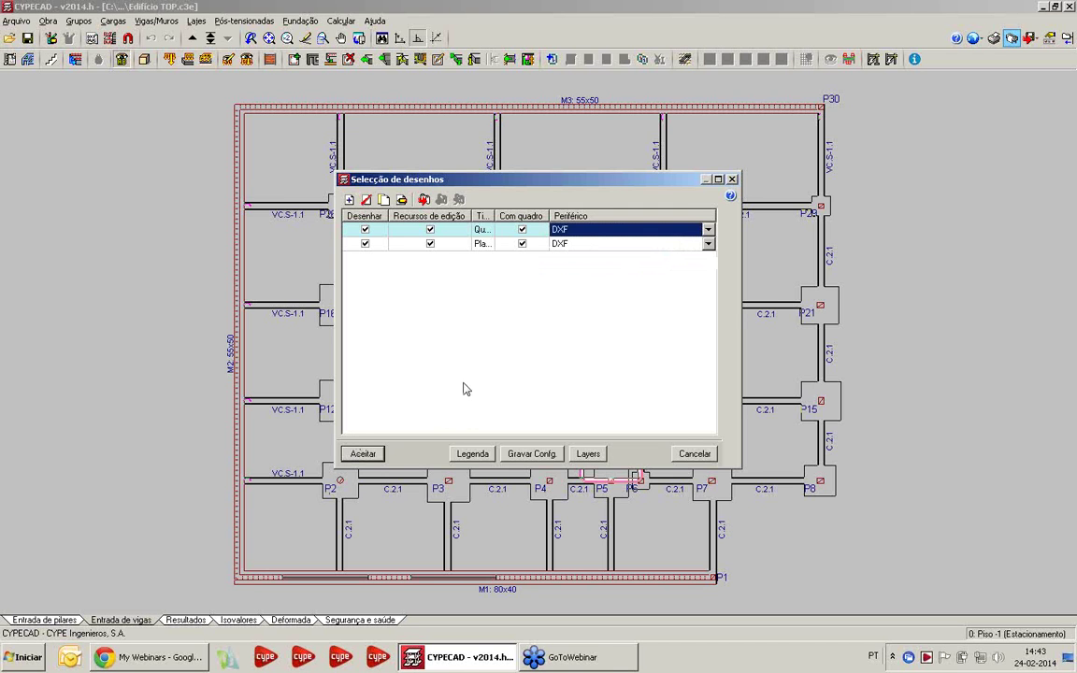
pyautogui.click(733, 179)
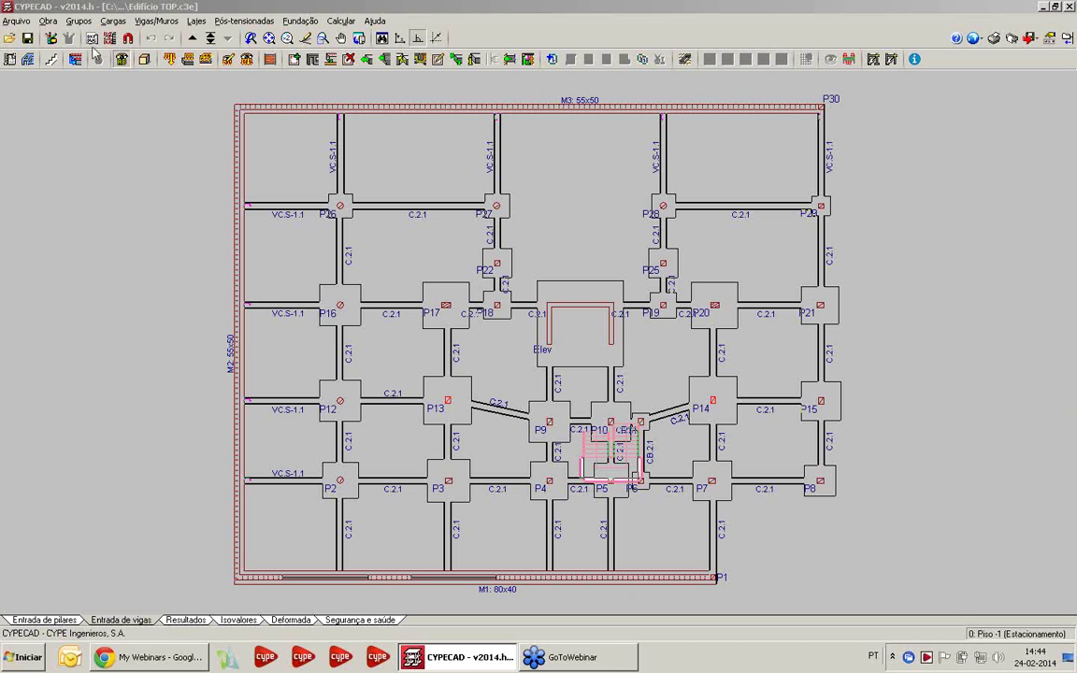
# Step: View the project files stored in the Webinar Cypecad folder and close the file manager without opening any
pyautogui.click(16, 21)
pyautogui.click(42, 53)
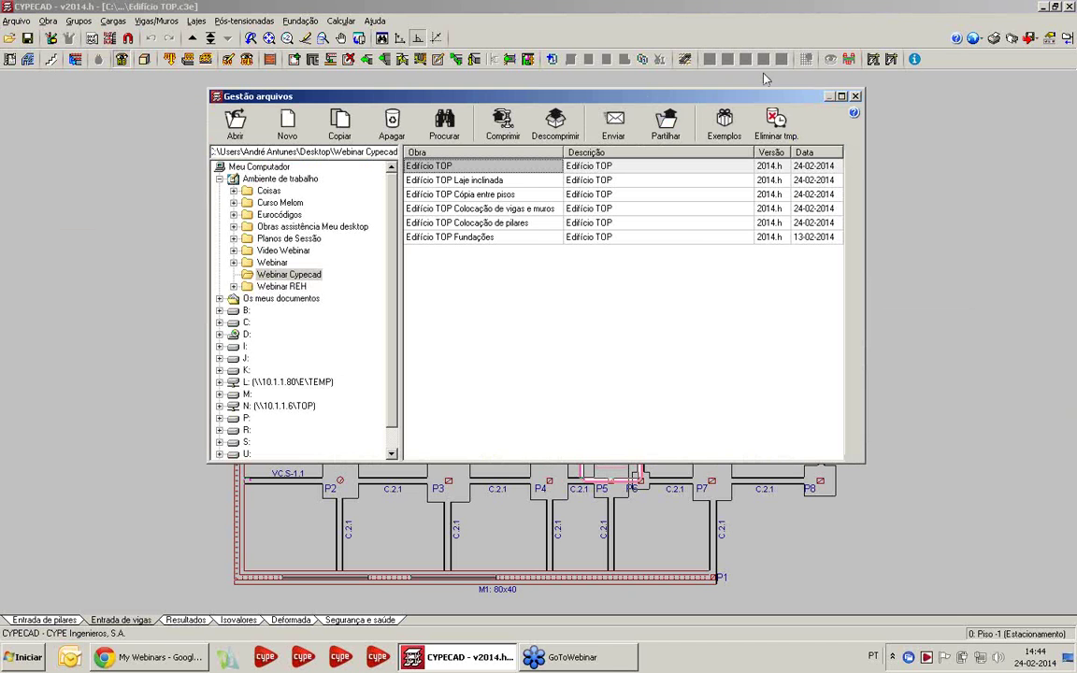
pyautogui.moveTo(772, 97); pyautogui.dragTo(685, 111)
pyautogui.click(767, 110)
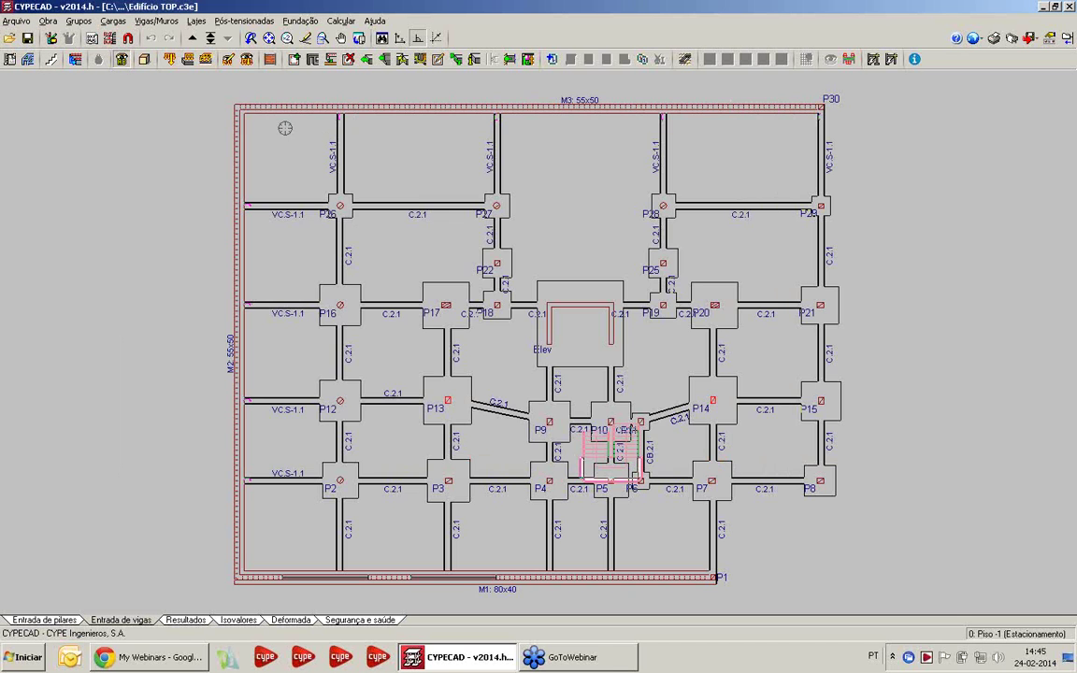
# Step: Go to the Desvão floor group in the beam input view
pyautogui.click(211, 37)
pyautogui.moveTo(466, 153); pyautogui.dragTo(113, 144)
pyautogui.doubleClick(180, 238)
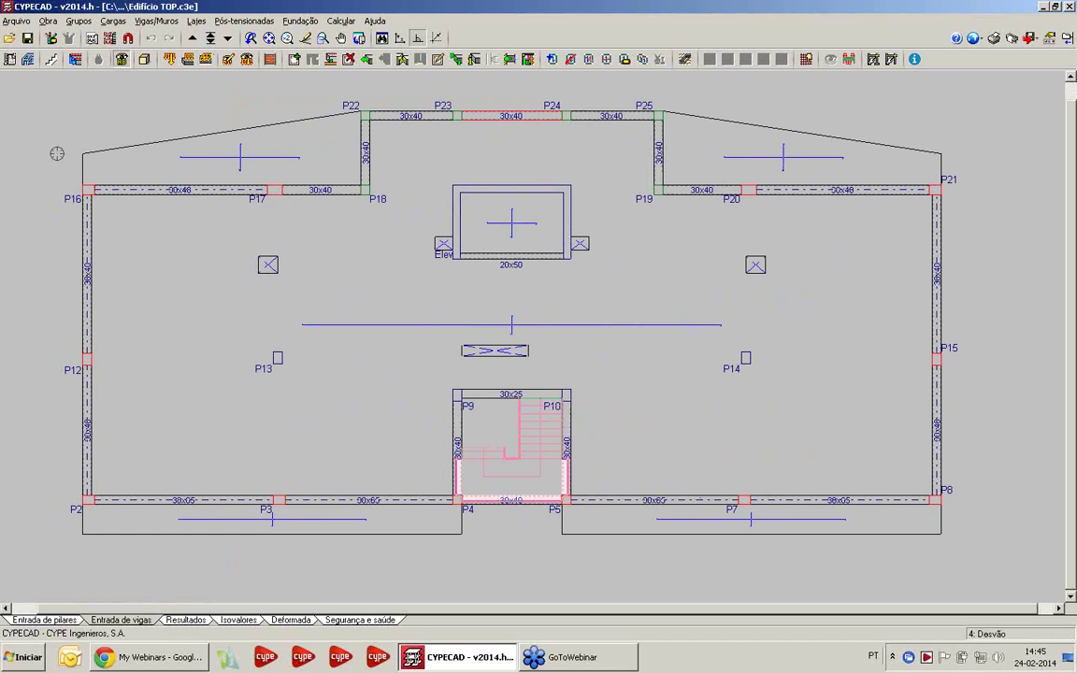
# Step: Generate the 3D model of the building, examine the roof and side columns from several angles, and close it
pyautogui.click(144, 59)
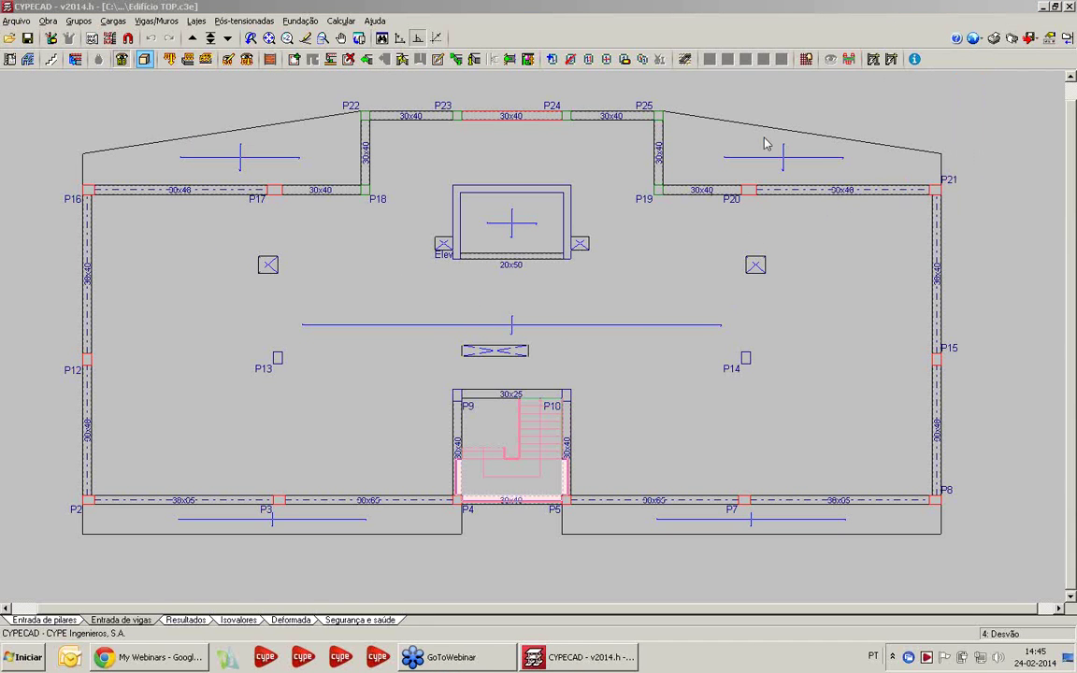
pyautogui.click(574, 658)
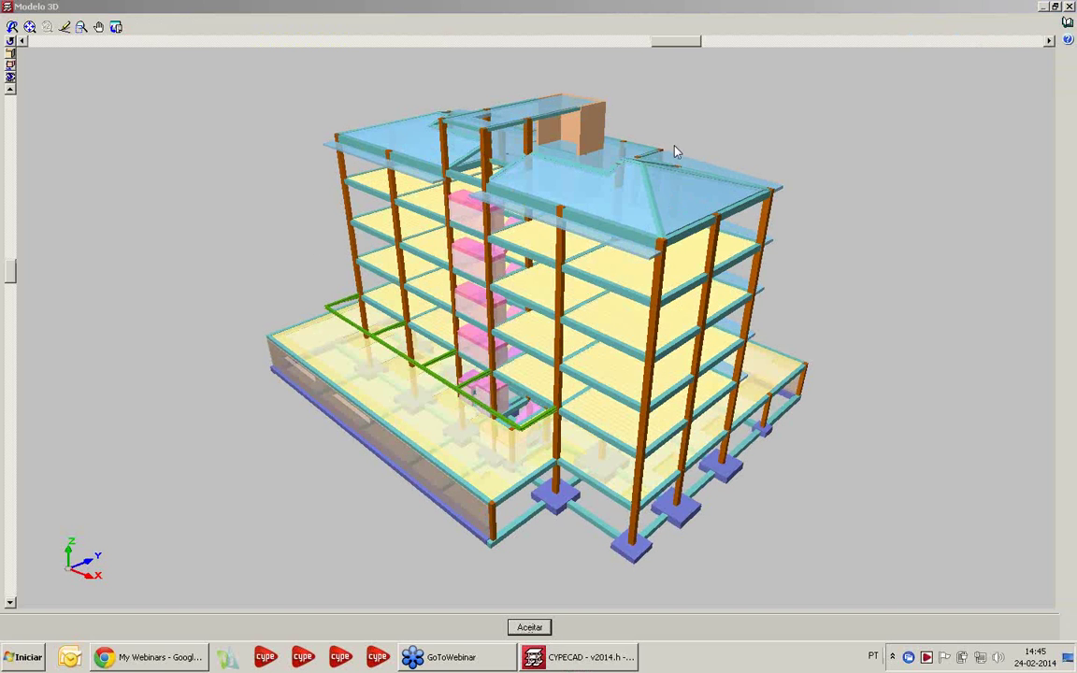
pyautogui.moveTo(327, 197); pyautogui.dragTo(294, 151, button='middle')
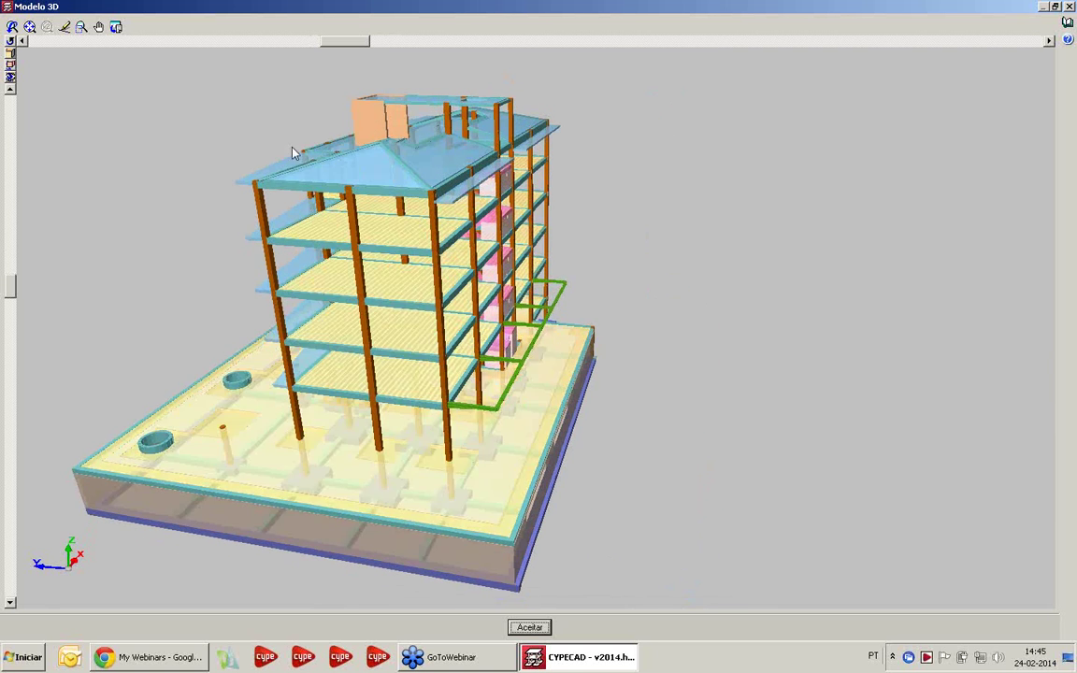
pyautogui.scroll(2, 294, 151)
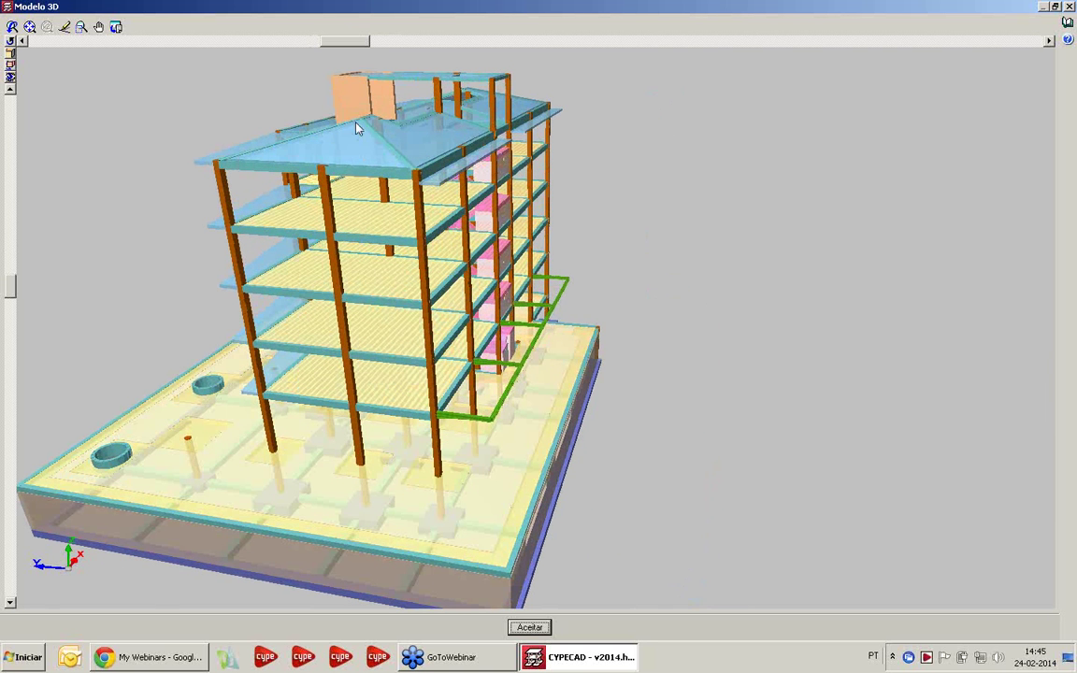
pyautogui.moveTo(364, 127); pyautogui.dragTo(325, 111, button='middle')
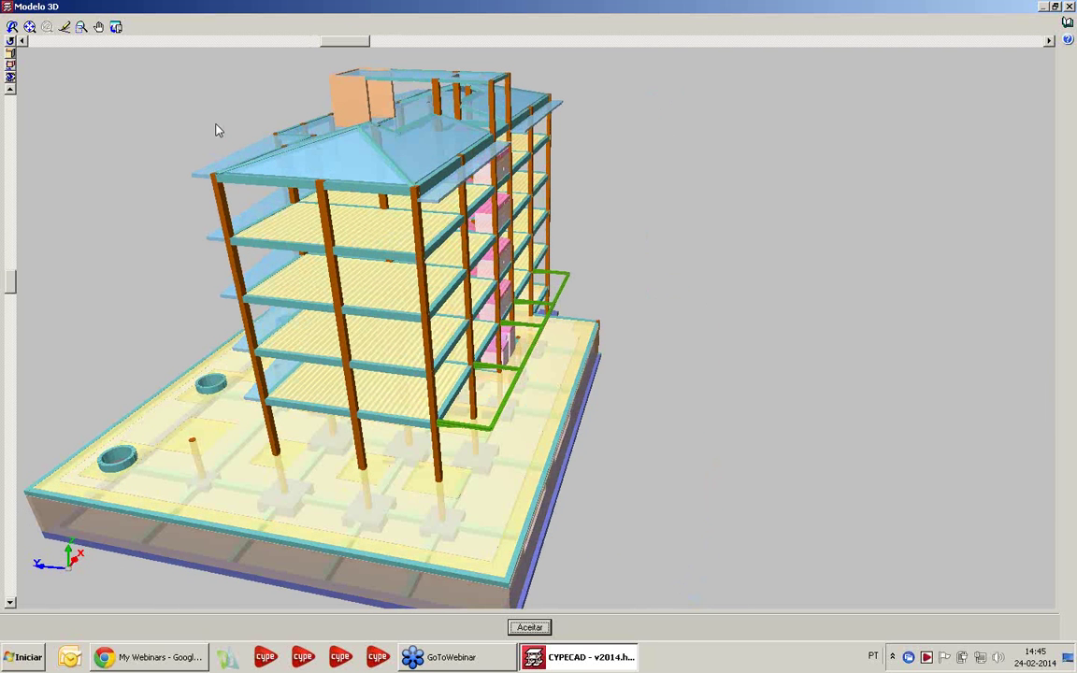
pyautogui.moveTo(242, 139)
pyautogui.mouseDown(button='middle')
pyautogui.moveTo(264, 145)
pyautogui.moveTo(239, 131)
pyautogui.mouseUp(button='middle')
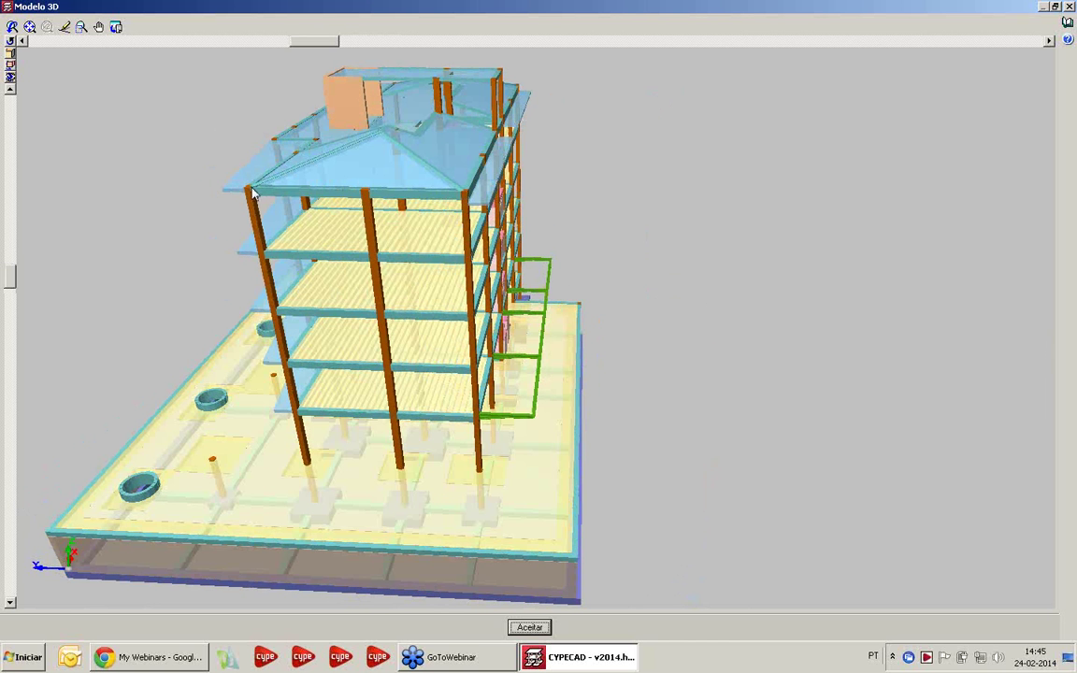
pyautogui.moveTo(248, 183); pyautogui.dragTo(224, 163, button='middle')
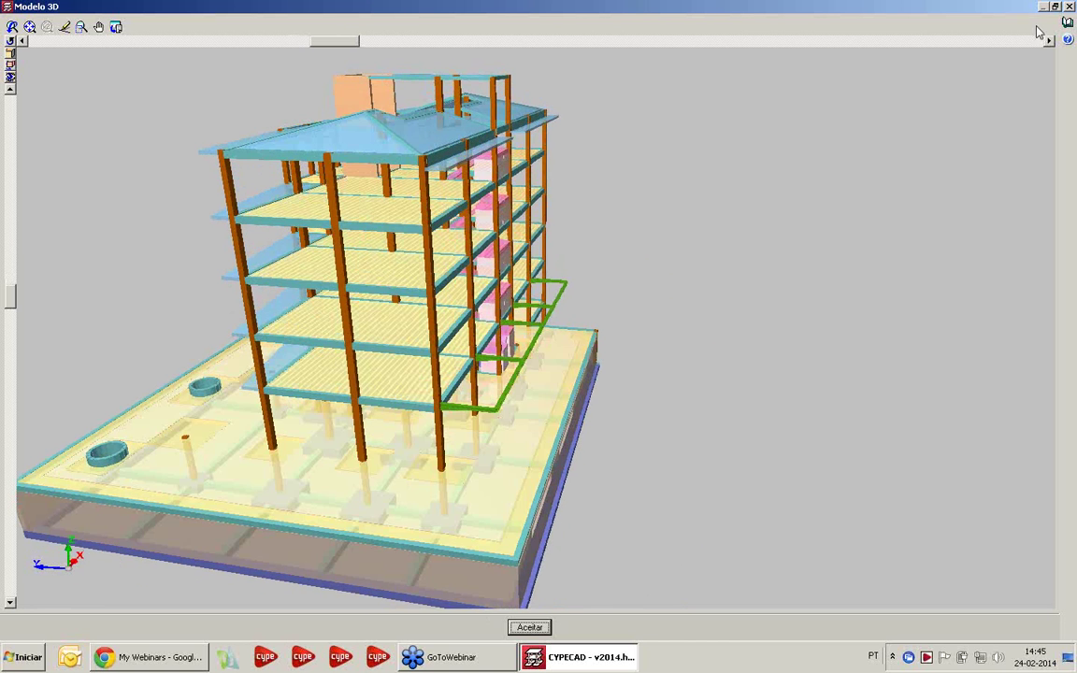
pyautogui.click(1069, 7)
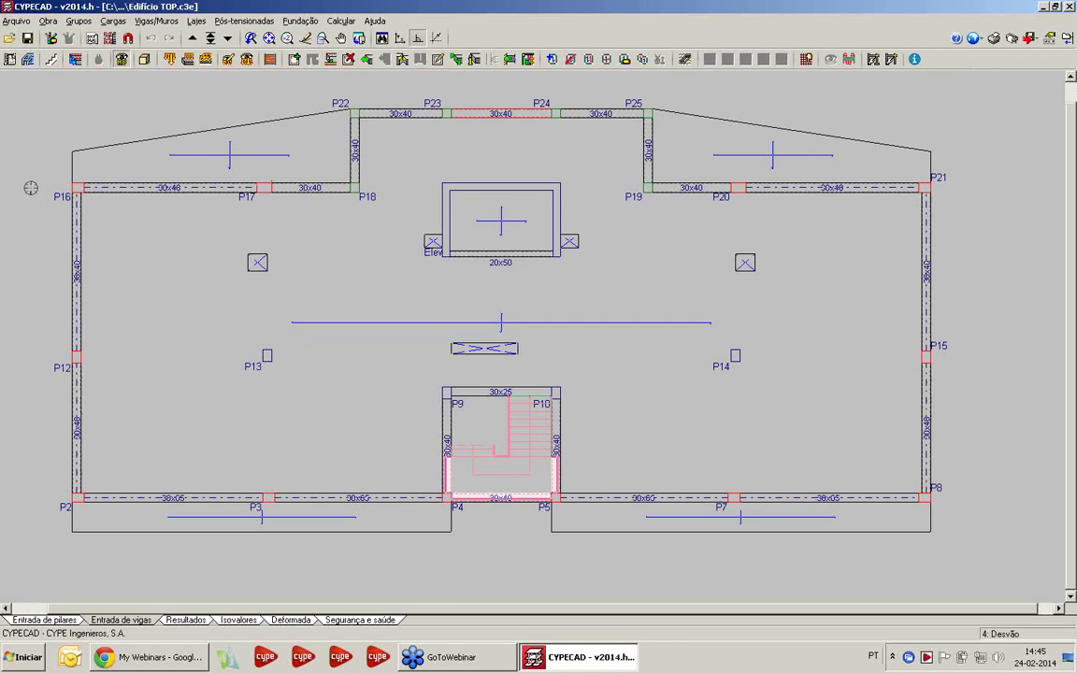
# Step: Switch to the Desvão results and open the dimensions and reinforcement of column P16 for editing
pyautogui.click(185, 621)
pyautogui.click(331, 59)
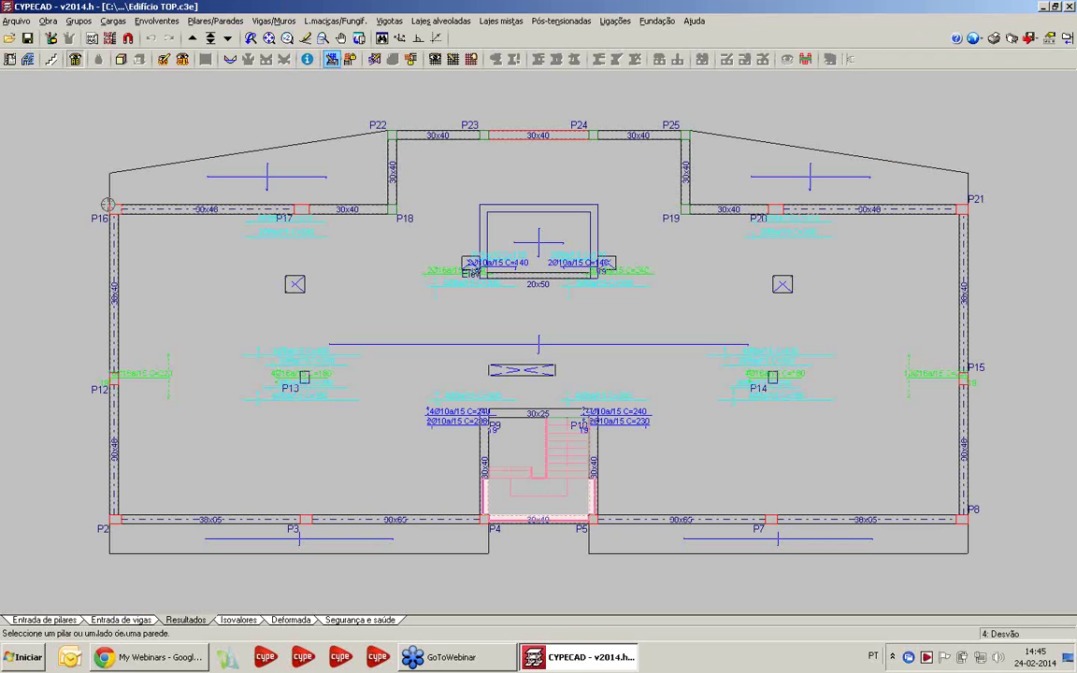
pyautogui.click(111, 208)
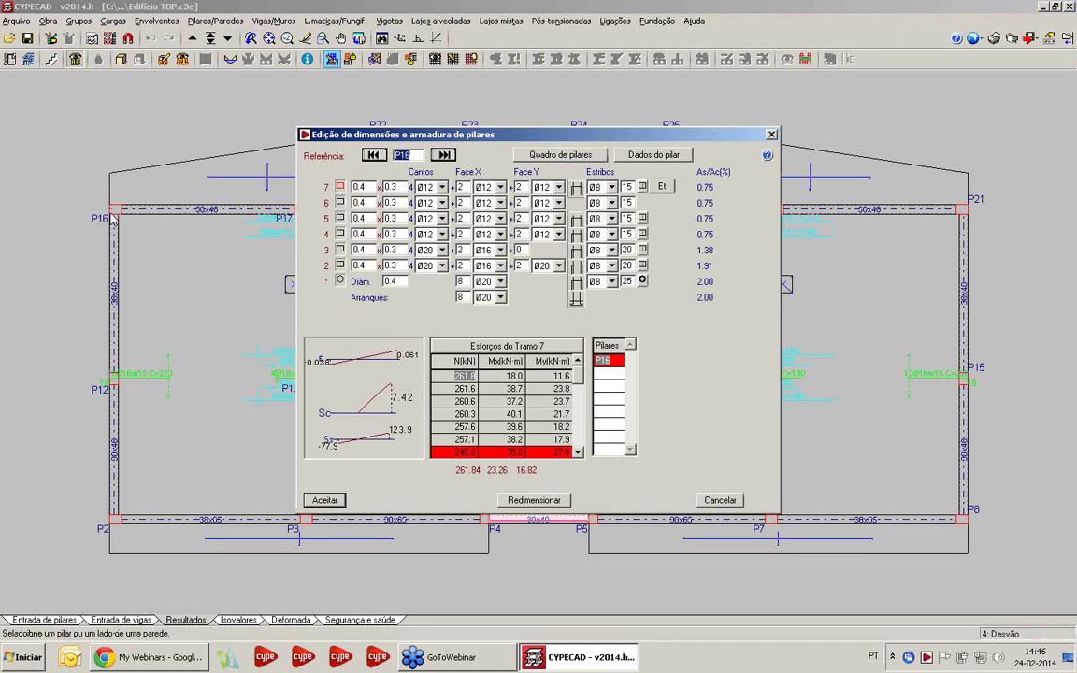
pyautogui.moveTo(423, 137); pyautogui.dragTo(227, 113)
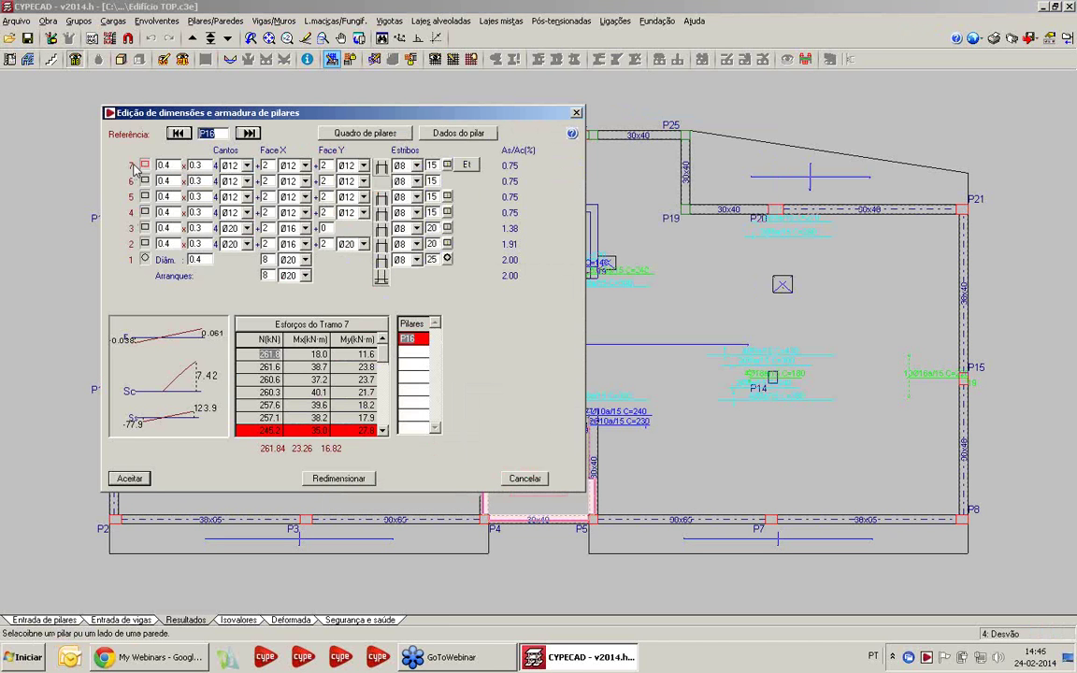
pyautogui.moveTo(408, 111); pyautogui.dragTo(349, 109)
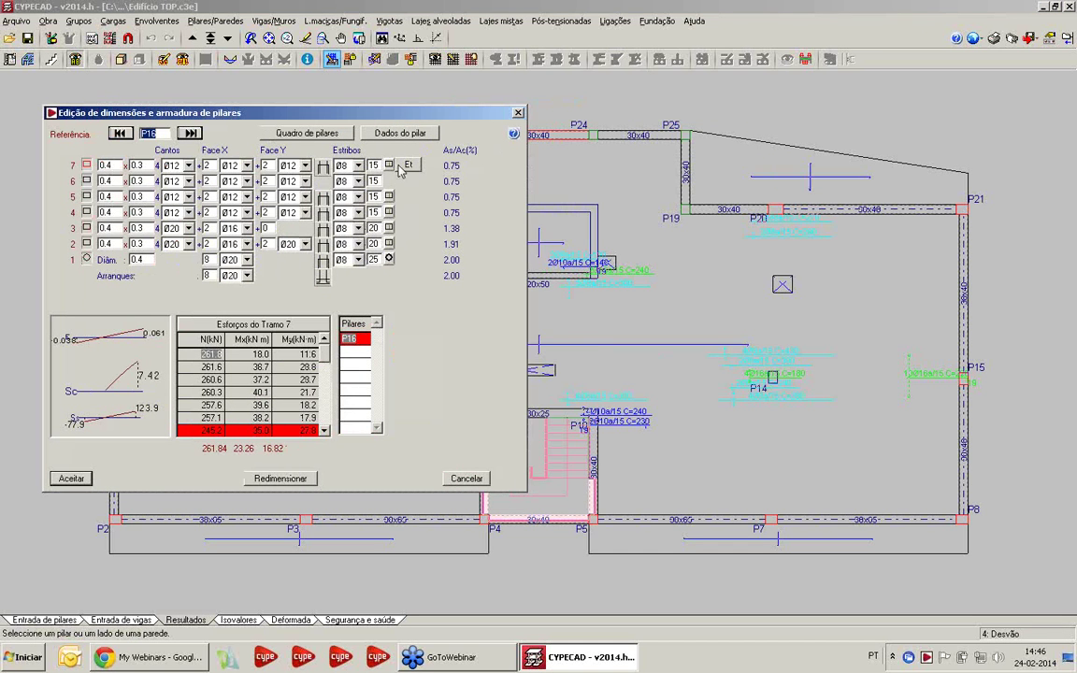
# Step: Examine the stirrup shear check of column P16's span 7, and close the column editing without changes
pyautogui.click(406, 165)
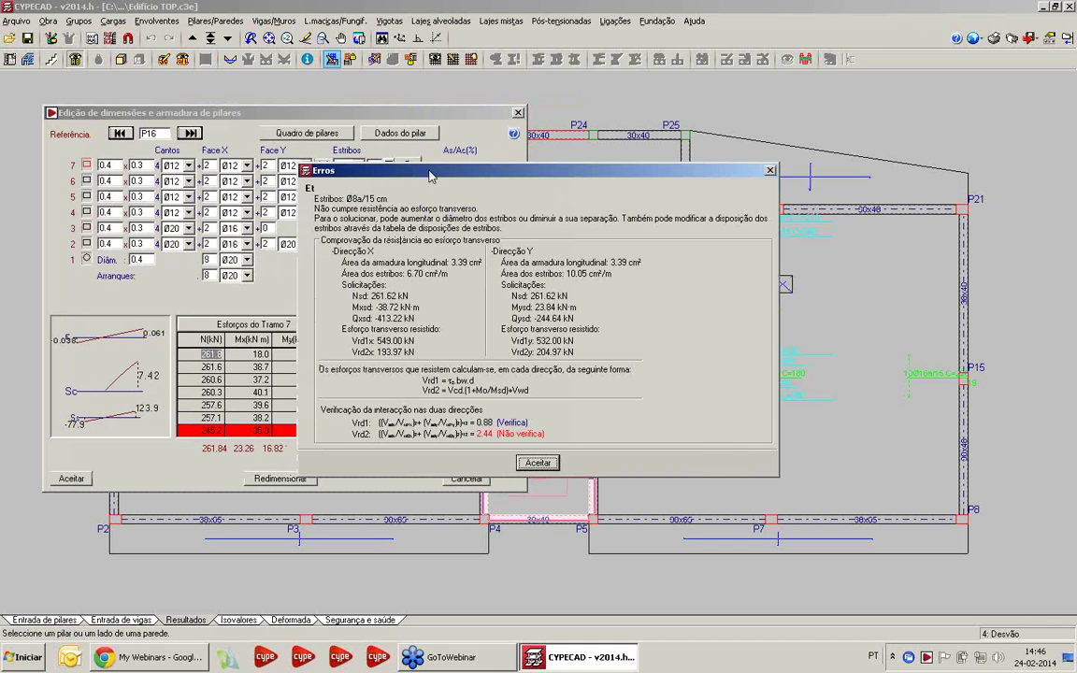
pyautogui.moveTo(430, 176); pyautogui.dragTo(304, 167)
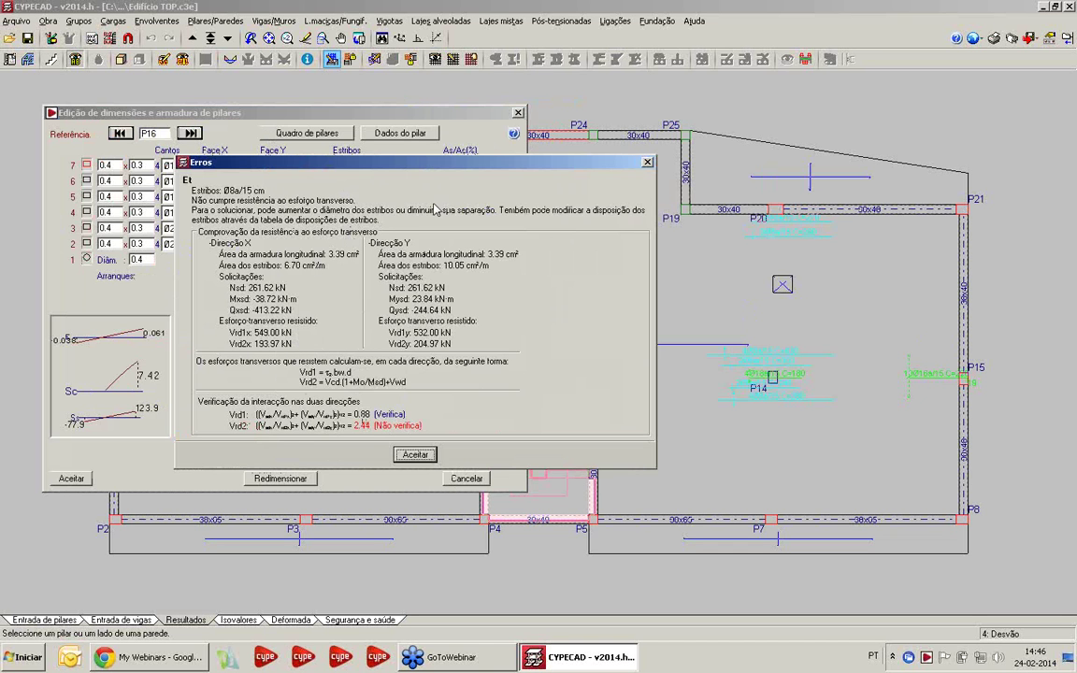
pyautogui.moveTo(435, 167); pyautogui.dragTo(350, 177)
pyautogui.moveTo(447, 171); pyautogui.dragTo(400, 171)
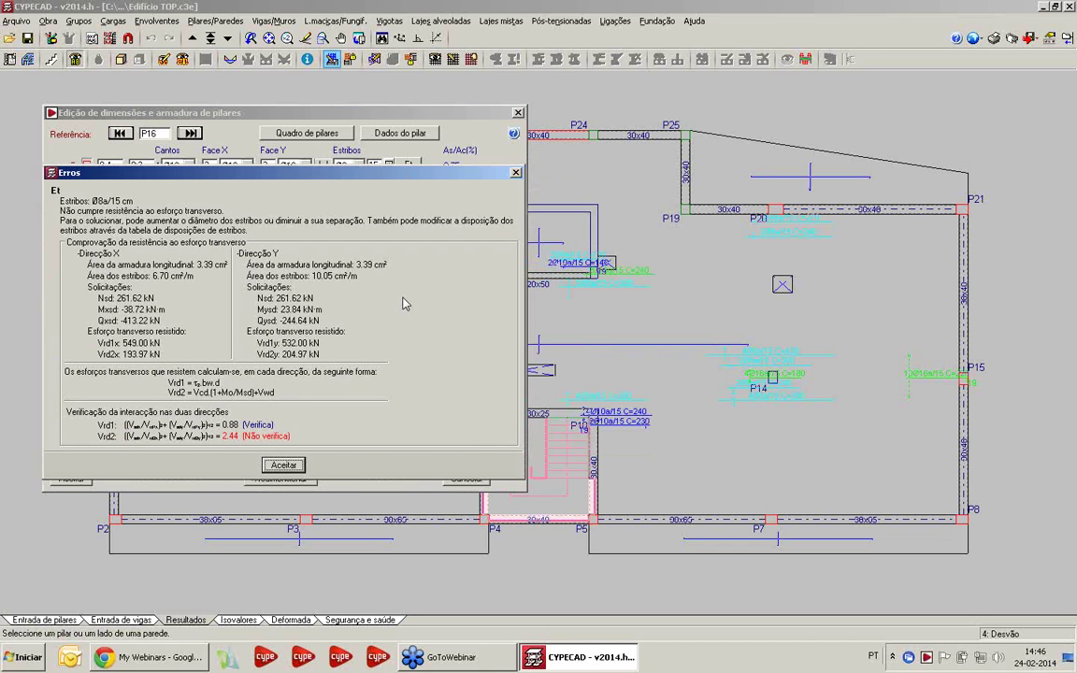
pyautogui.click(283, 464)
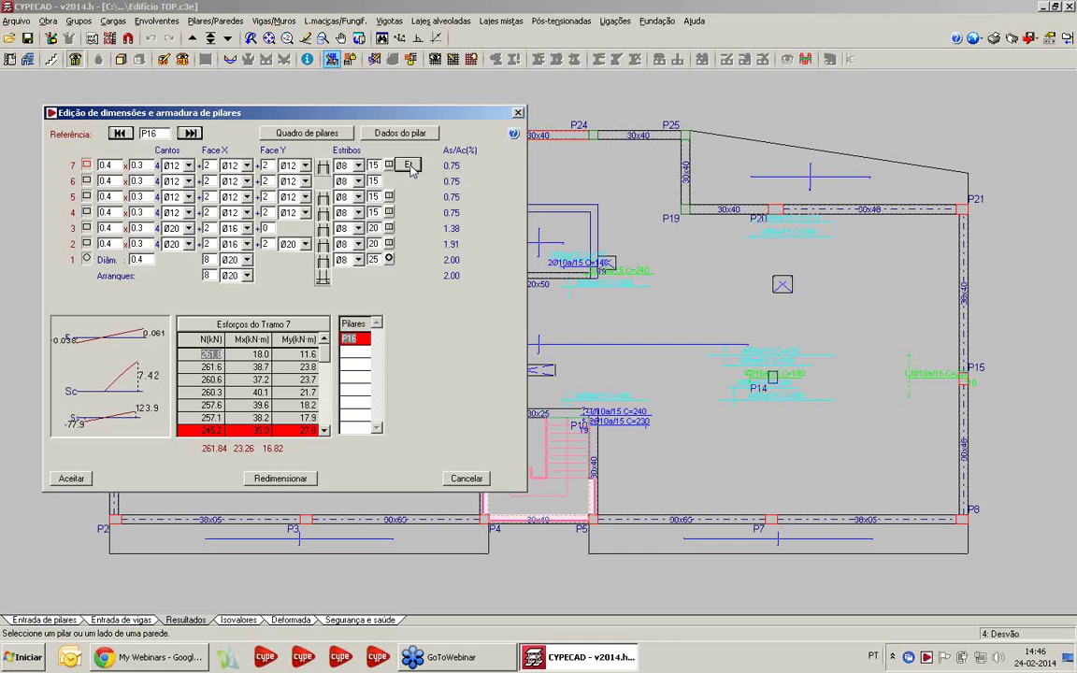
pyautogui.click(517, 112)
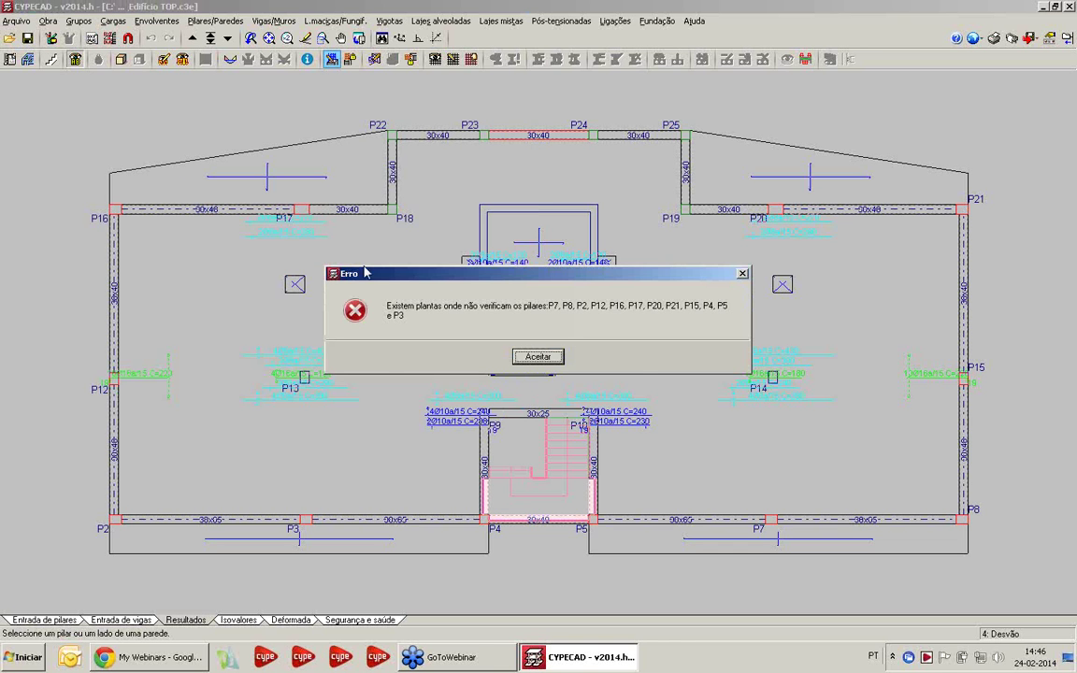
pyautogui.moveTo(364, 272); pyautogui.dragTo(188, 274)
pyautogui.click(359, 354)
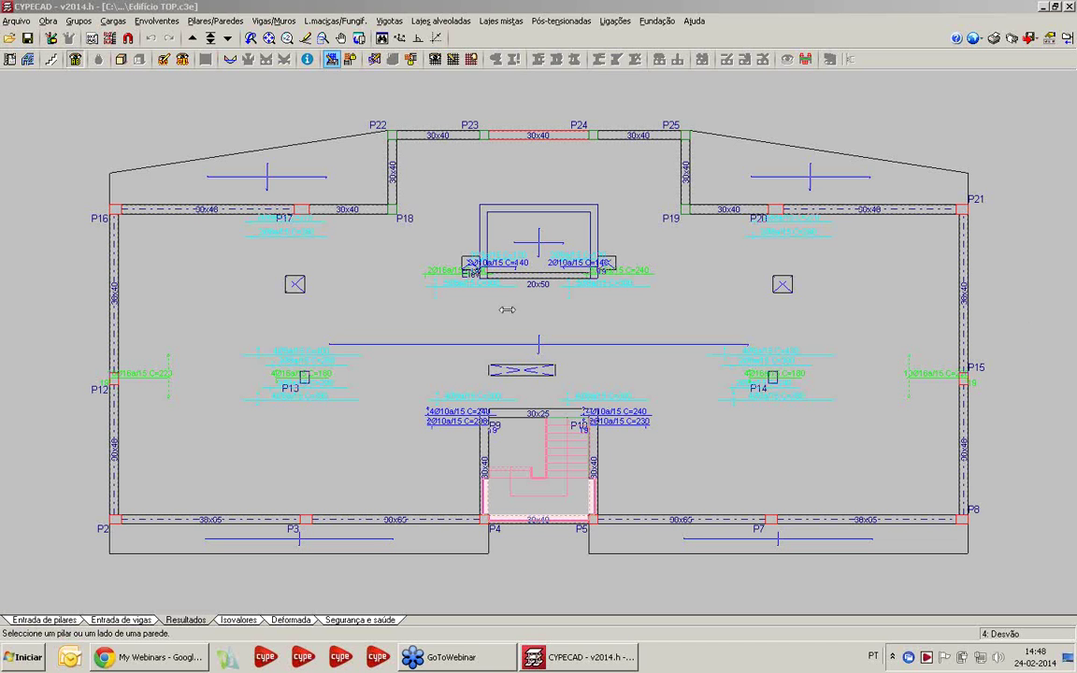
# Step: Go to the Piso -1 (Estacionamento) group in the results view
pyautogui.click(210, 37)
pyautogui.doubleClick(493, 442)
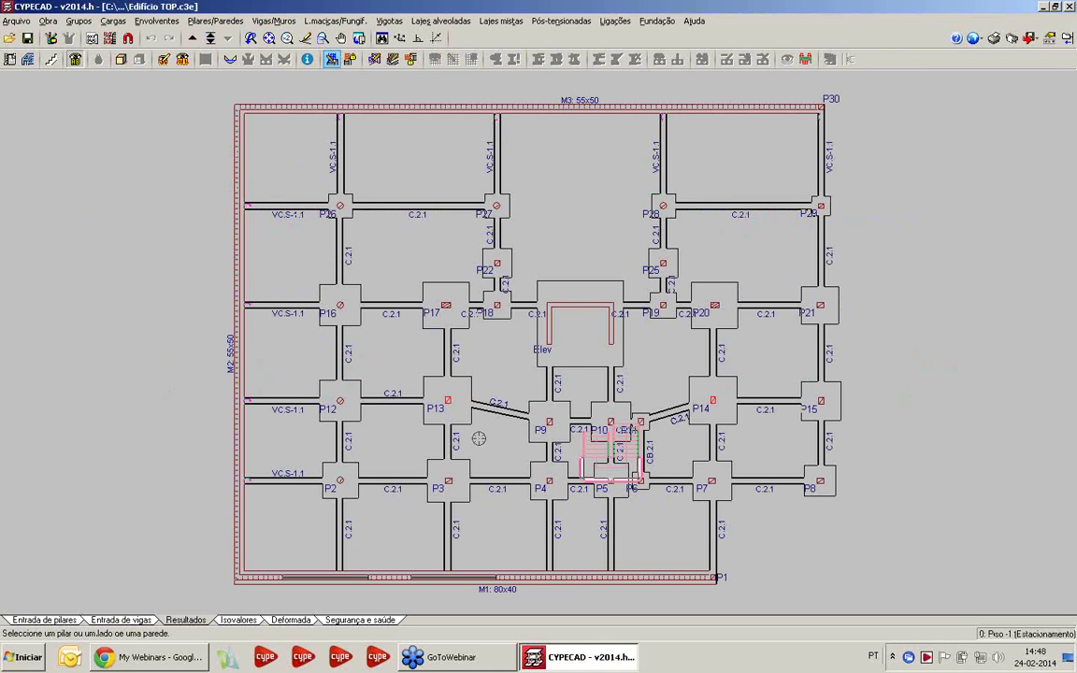
pyautogui.moveTo(364, 432); pyautogui.dragTo(249, 382, button='middle')
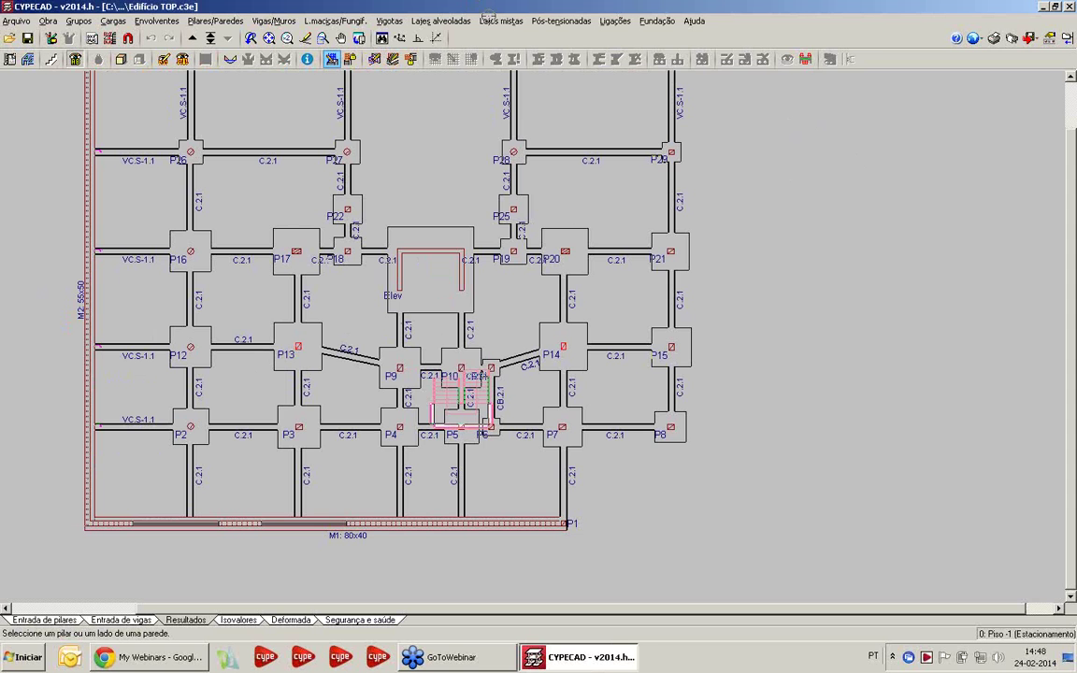
# Step: Review the dimensions and reinforcement of column P13 in the foundation plan, and cancel the editing without changes
pyautogui.click(585, 661)
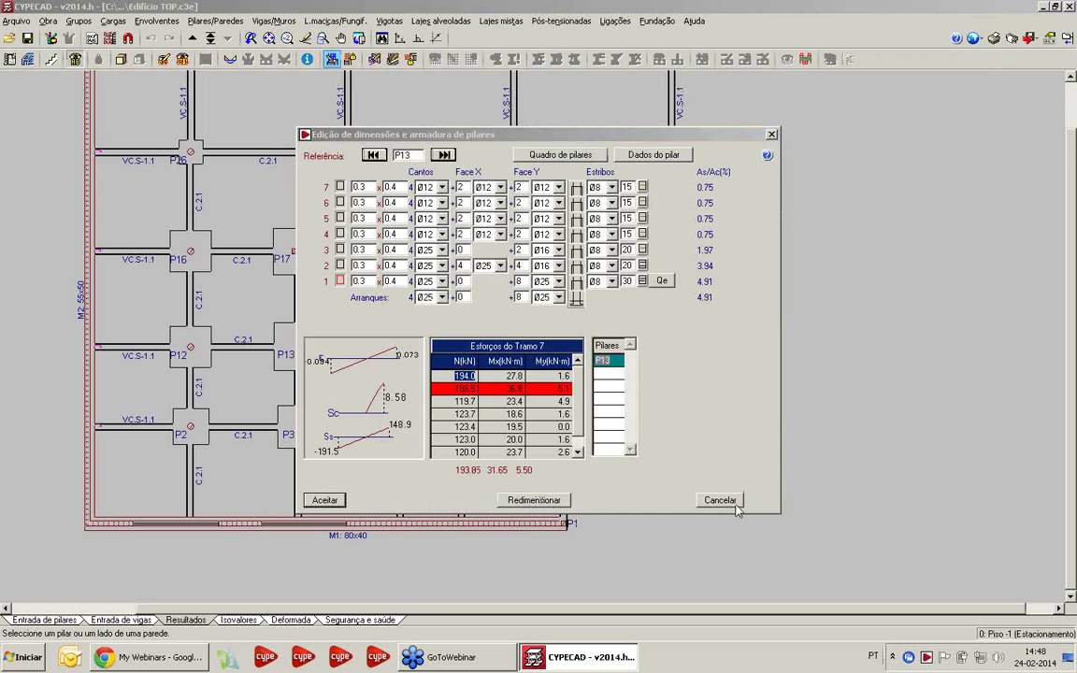
pyautogui.click(734, 503)
pyautogui.click(529, 356)
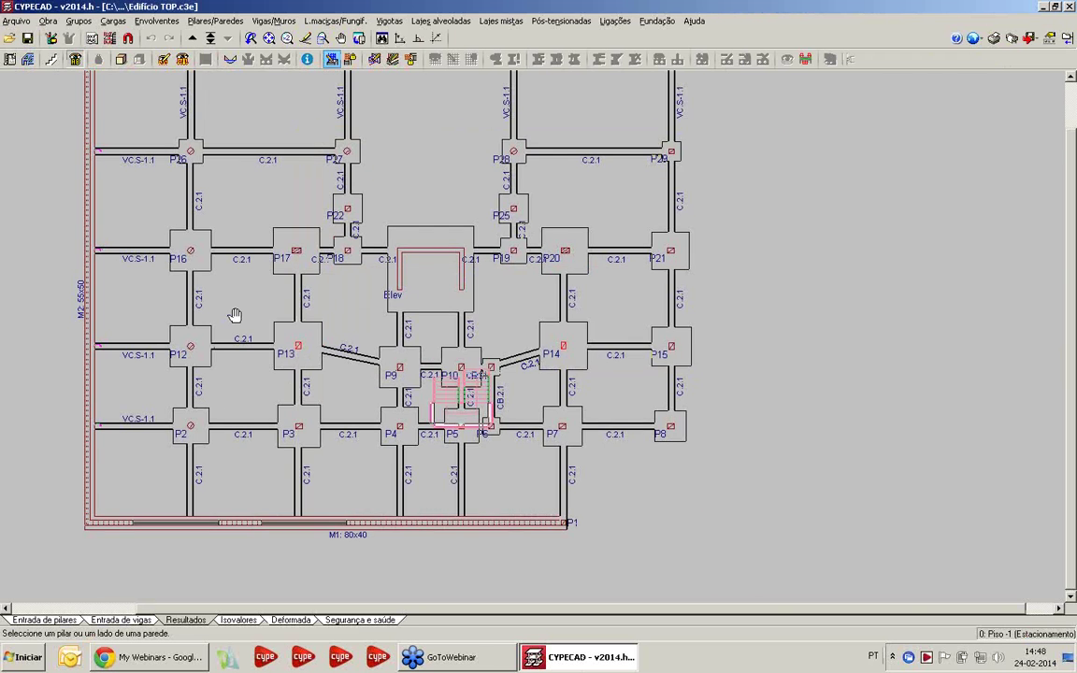
pyautogui.scroll(2, 283, 282)
pyautogui.scroll(3, 283, 281)
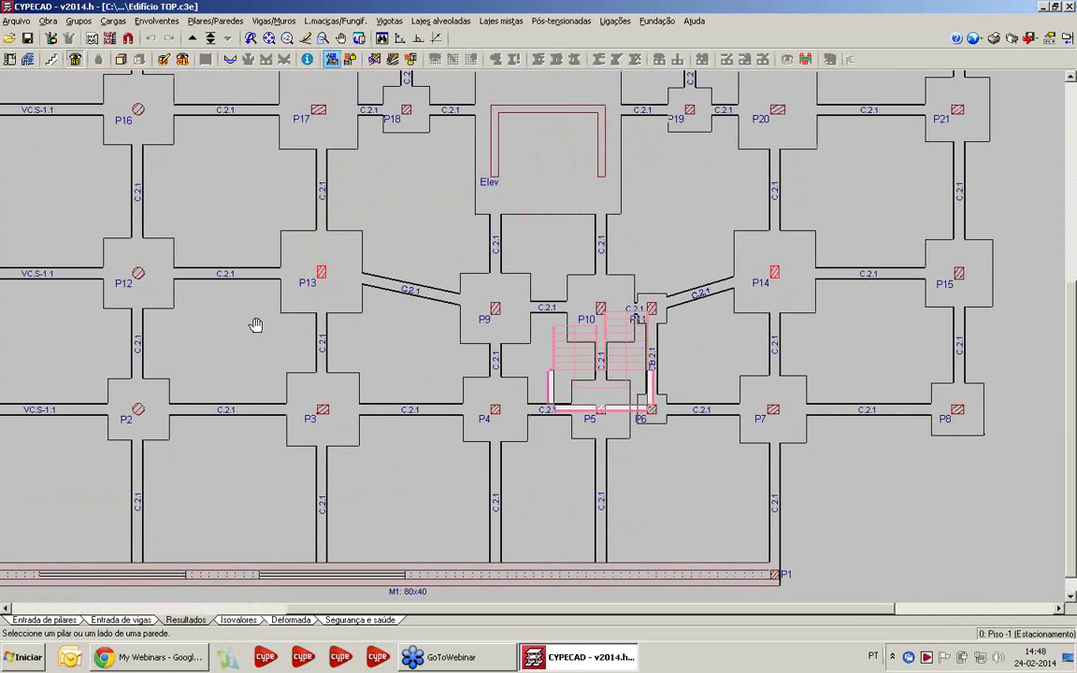
# Step: Draw an irregular closed polygonal foundation limit around the footing of column P13, with a notch along its upper edge
pyautogui.scroll(1, 272, 289)
pyautogui.click(657, 20)
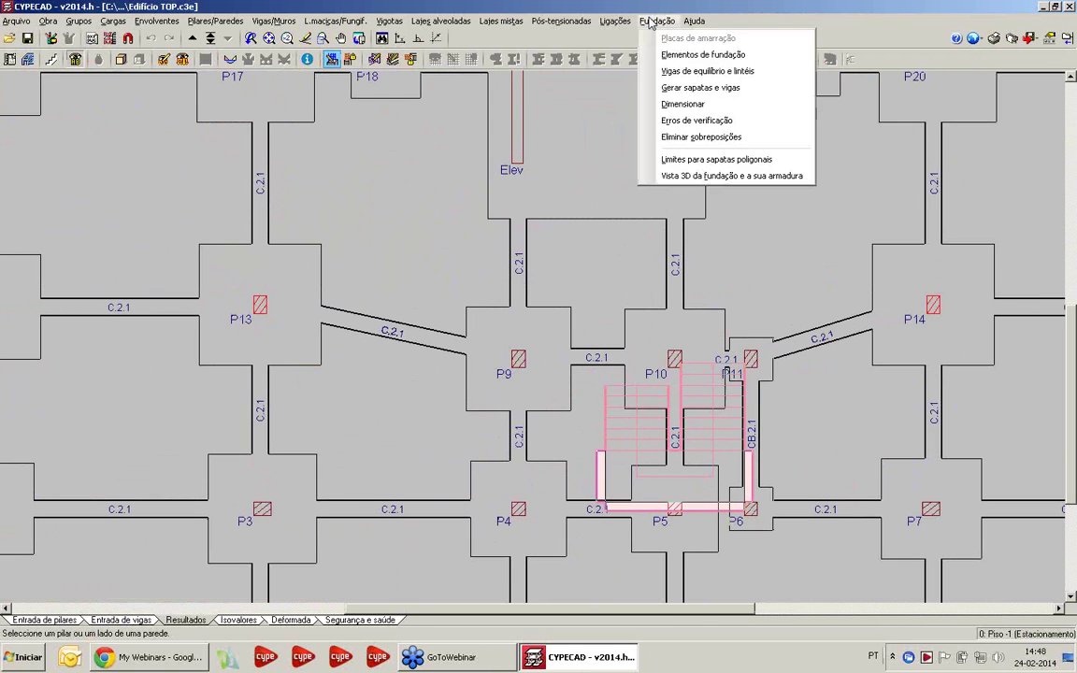
pyautogui.click(717, 160)
pyautogui.scroll(1, 5, 121)
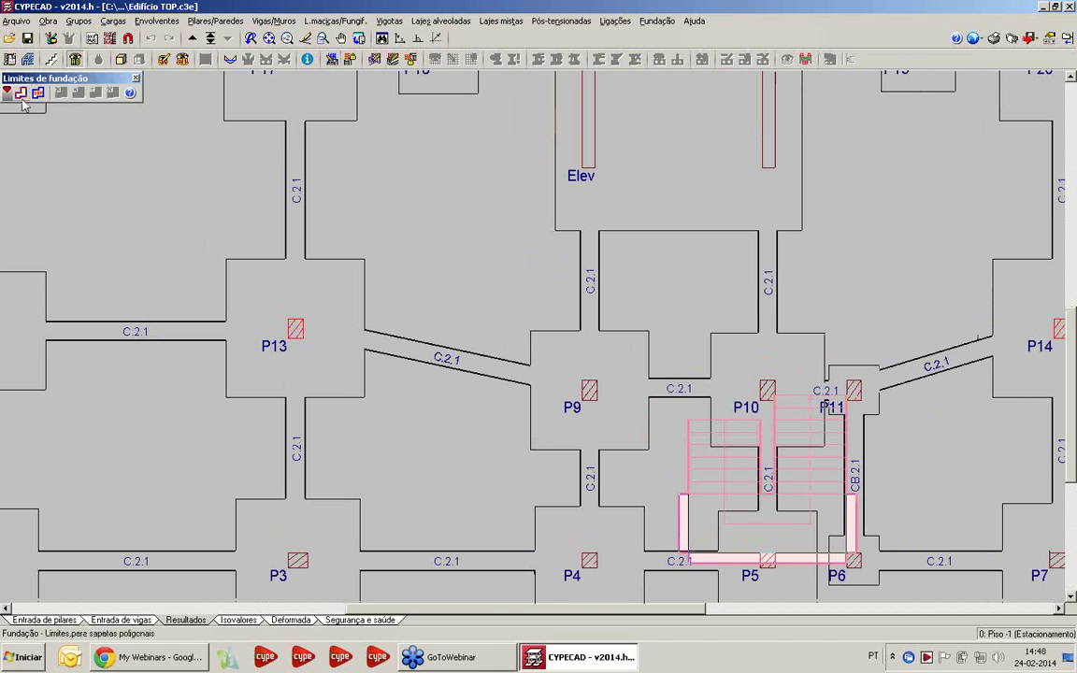
pyautogui.click(22, 92)
pyautogui.scroll(1, 215, 283)
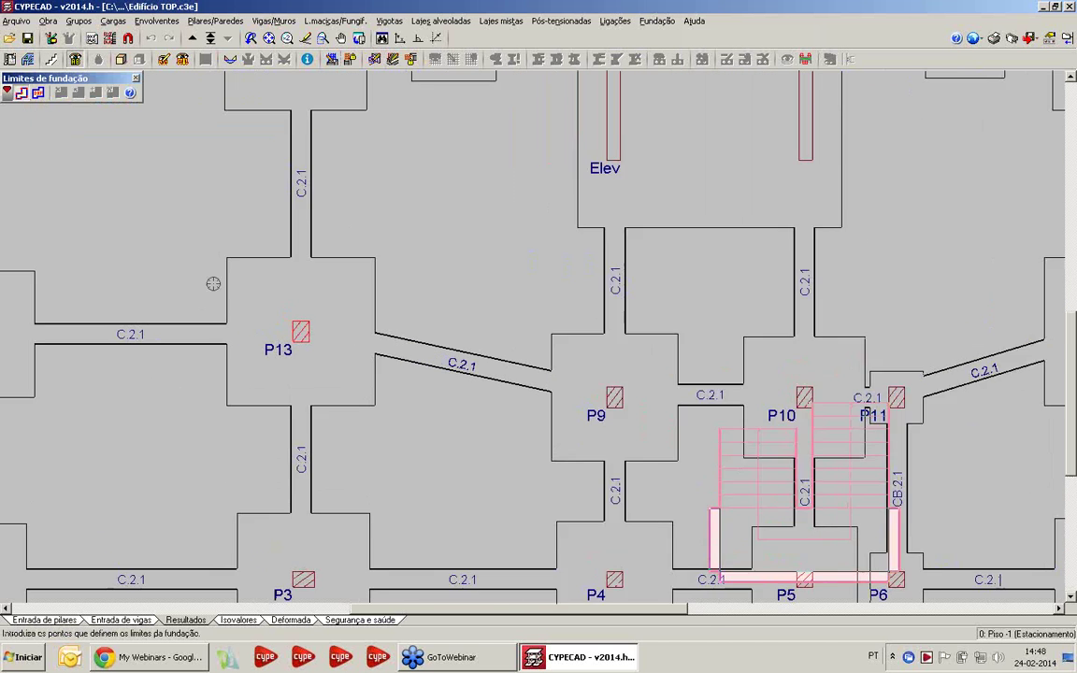
pyautogui.click(224, 293)
pyautogui.click(259, 247)
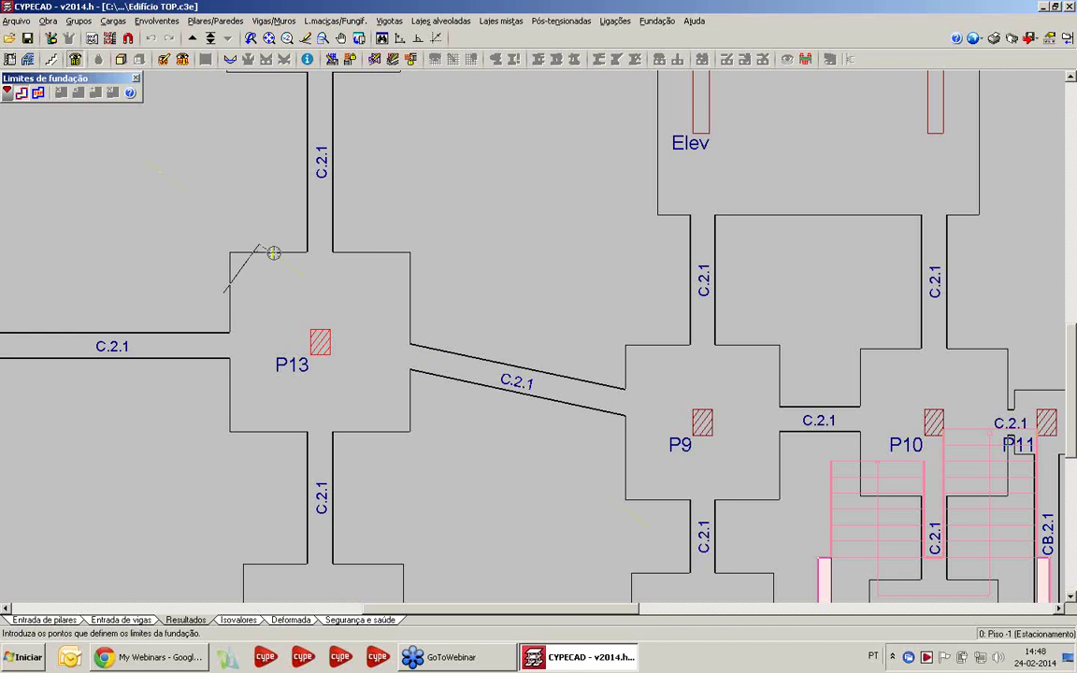
pyautogui.click(344, 293)
pyautogui.click(376, 259)
pyautogui.click(427, 346)
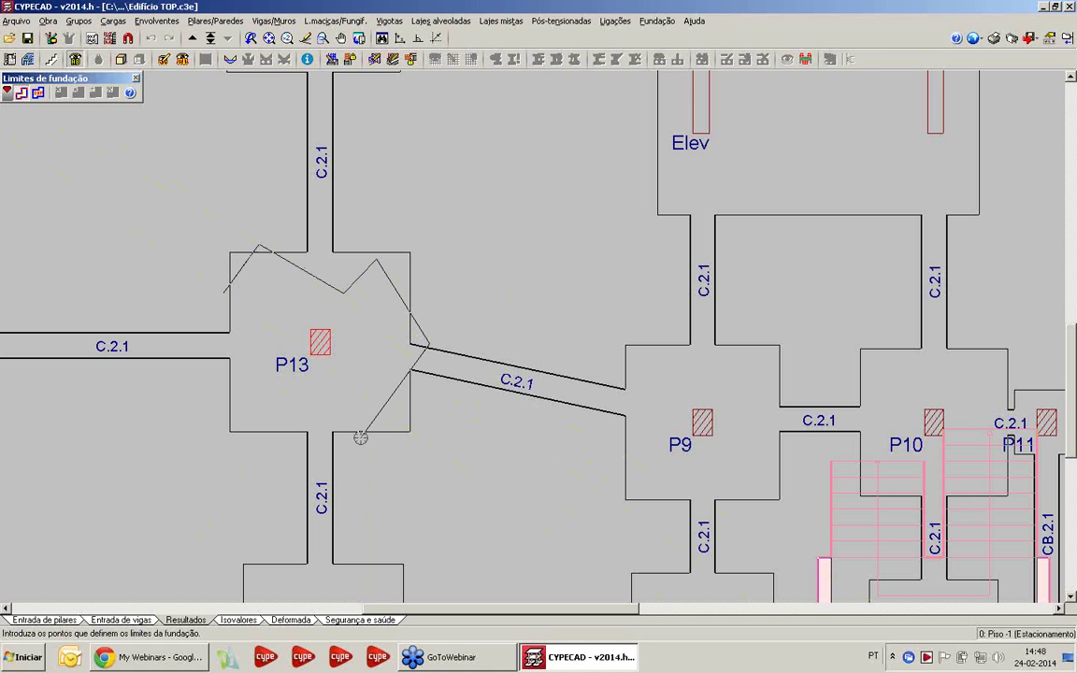
pyautogui.click(360, 436)
pyautogui.click(222, 382)
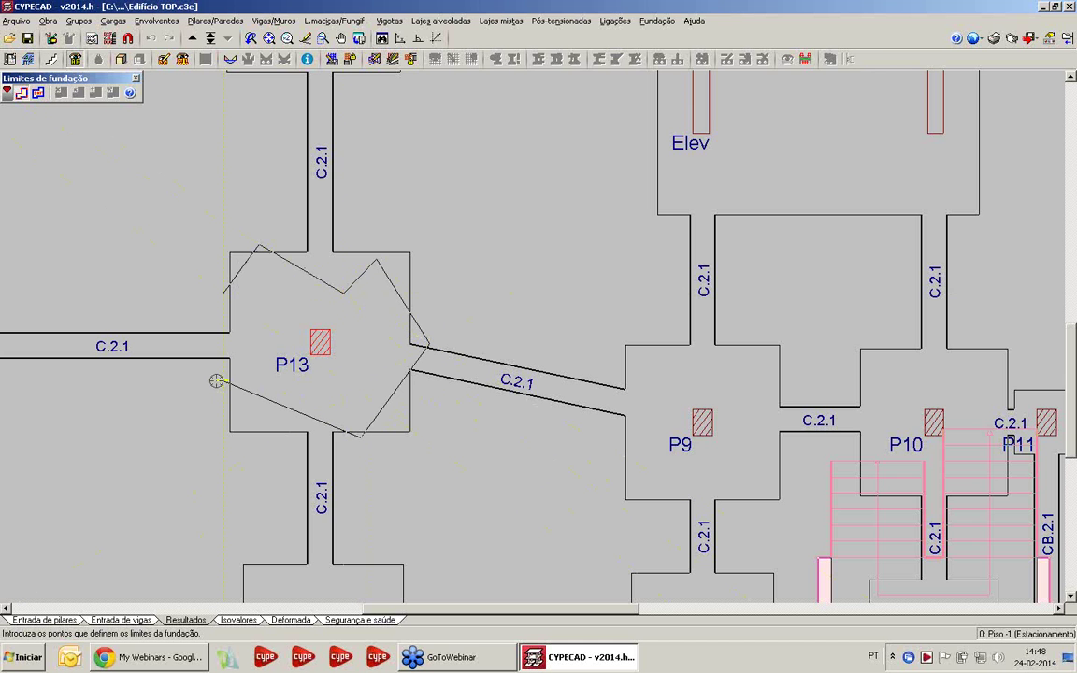
pyautogui.click(214, 290)
pyautogui.scroll(-3, 185, 280)
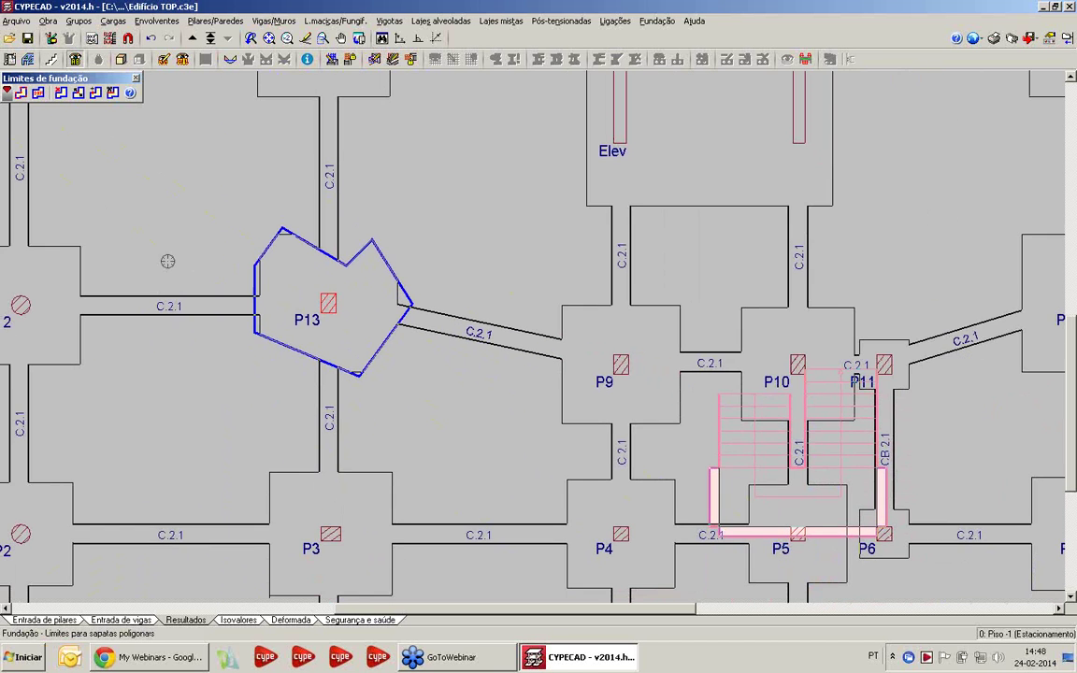
# Step: Review the geometry and reinforcement detail of column P13's polygonal footing, and cancel the editing without changes
pyautogui.scroll(1, 271, 266)
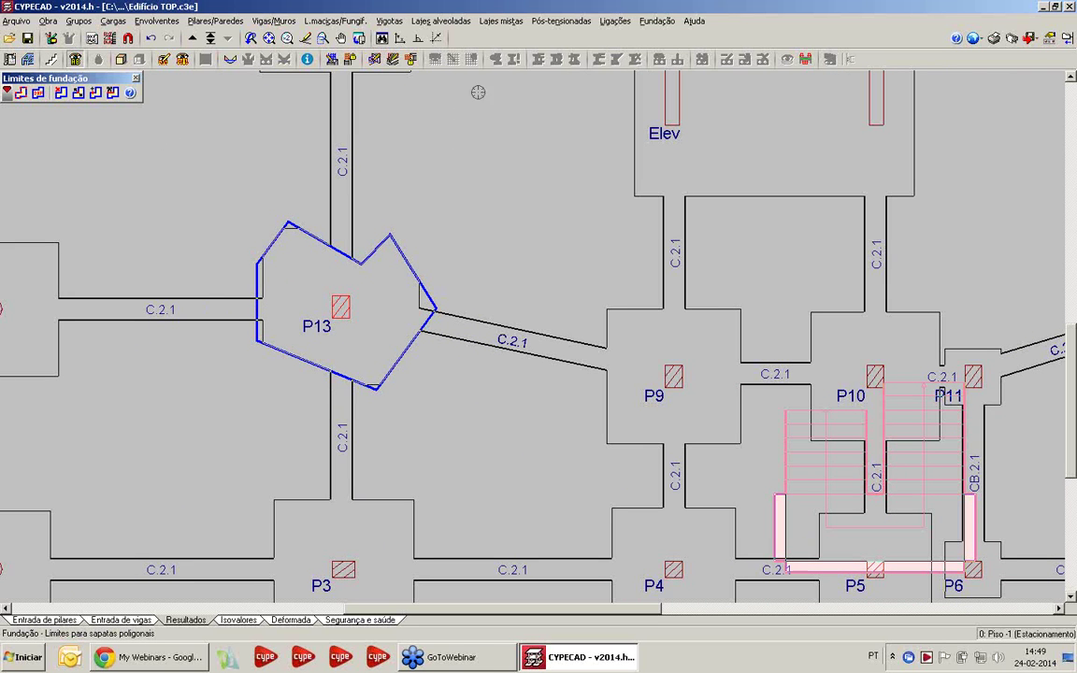
pyautogui.click(657, 21)
pyautogui.click(673, 56)
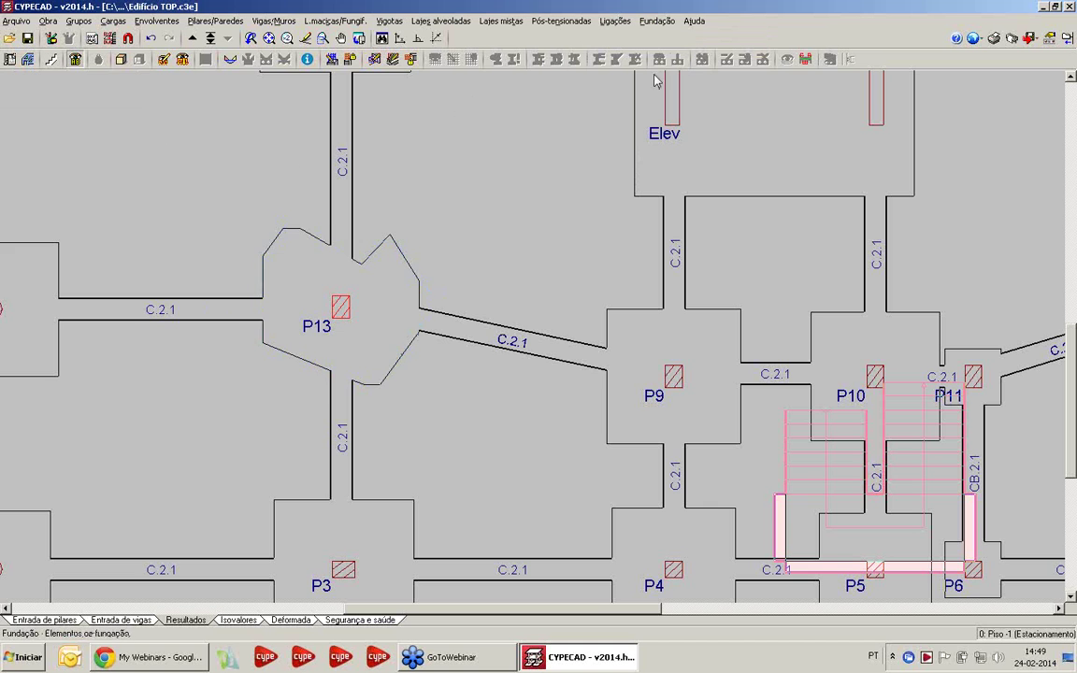
pyautogui.click(365, 334)
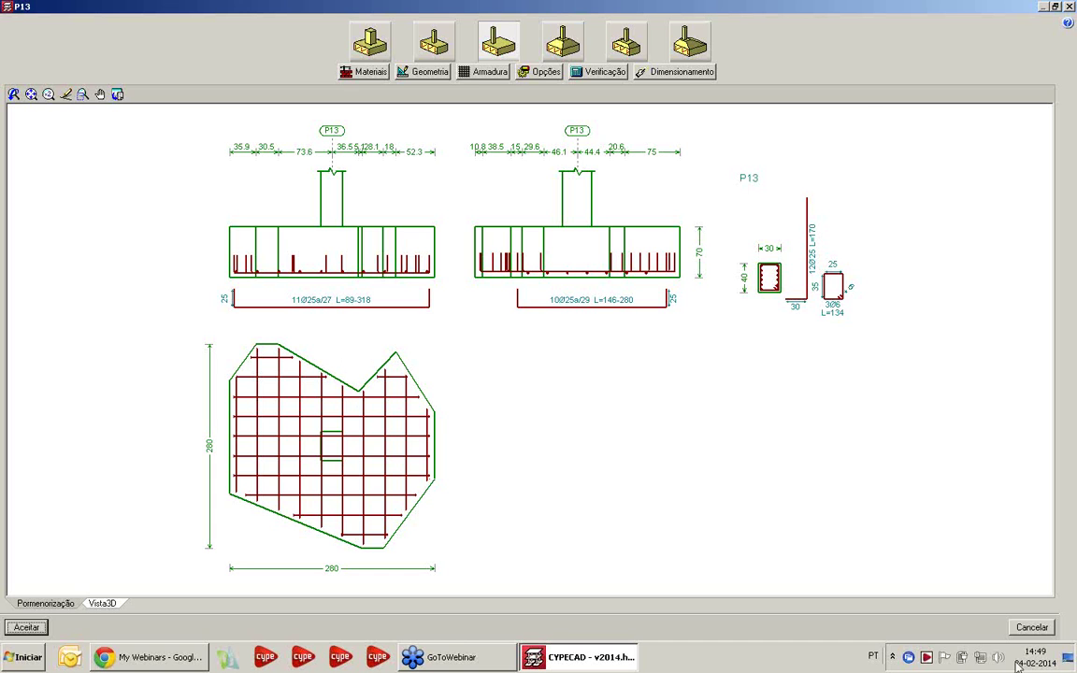
pyautogui.click(1031, 627)
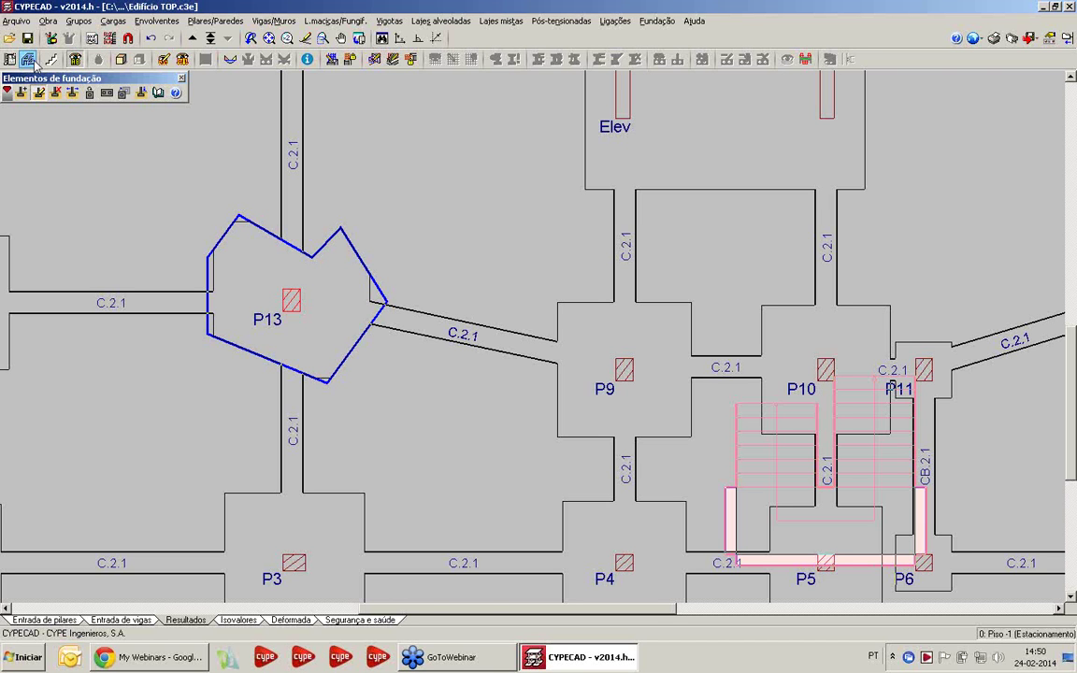
# Step: Switch to beam entry and go up to the Piso 0 (Comércio_Escritório) group
pyautogui.click(121, 620)
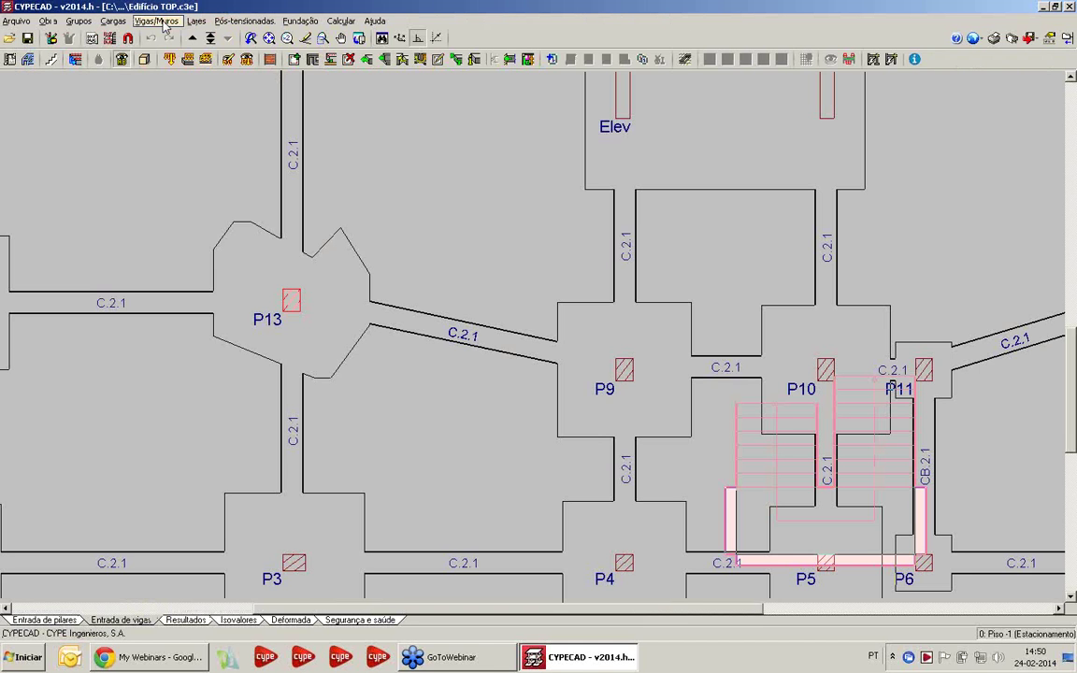
pyautogui.click(156, 21)
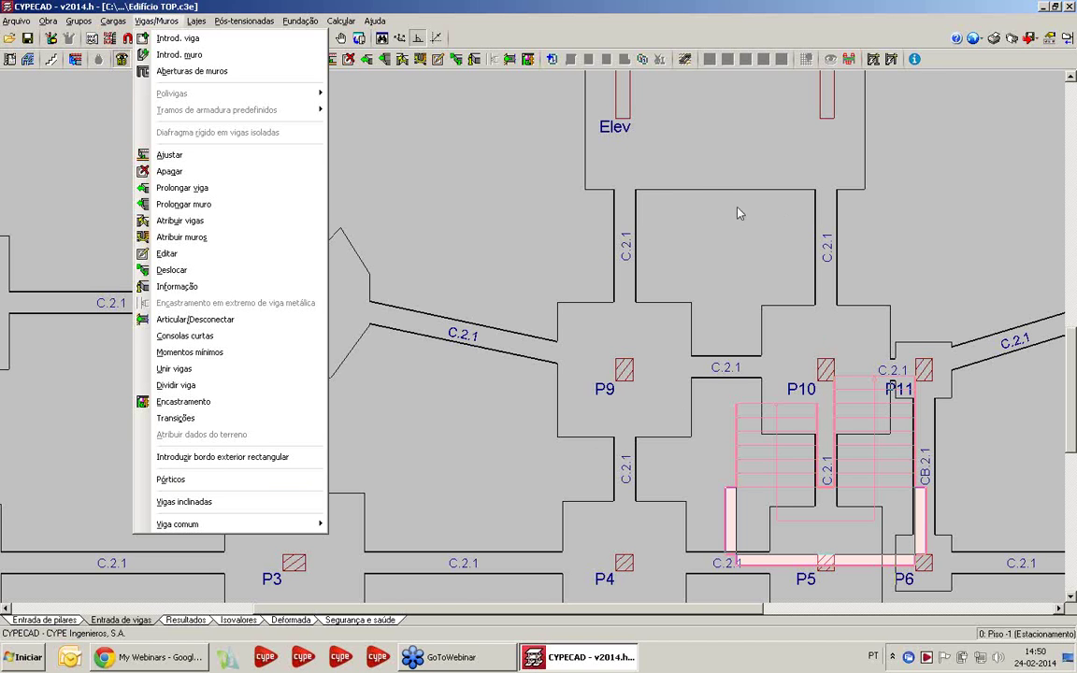
pyautogui.click(689, 177)
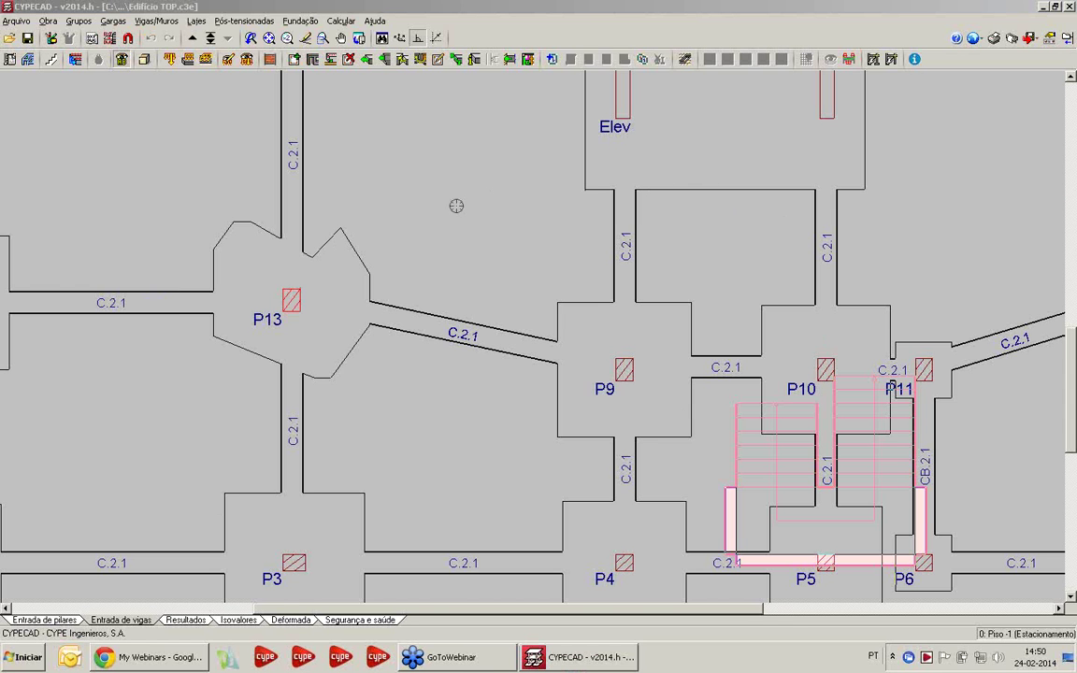
pyautogui.moveTo(397, 240); pyautogui.dragTo(334, 238, button='middle')
pyautogui.click(192, 38)
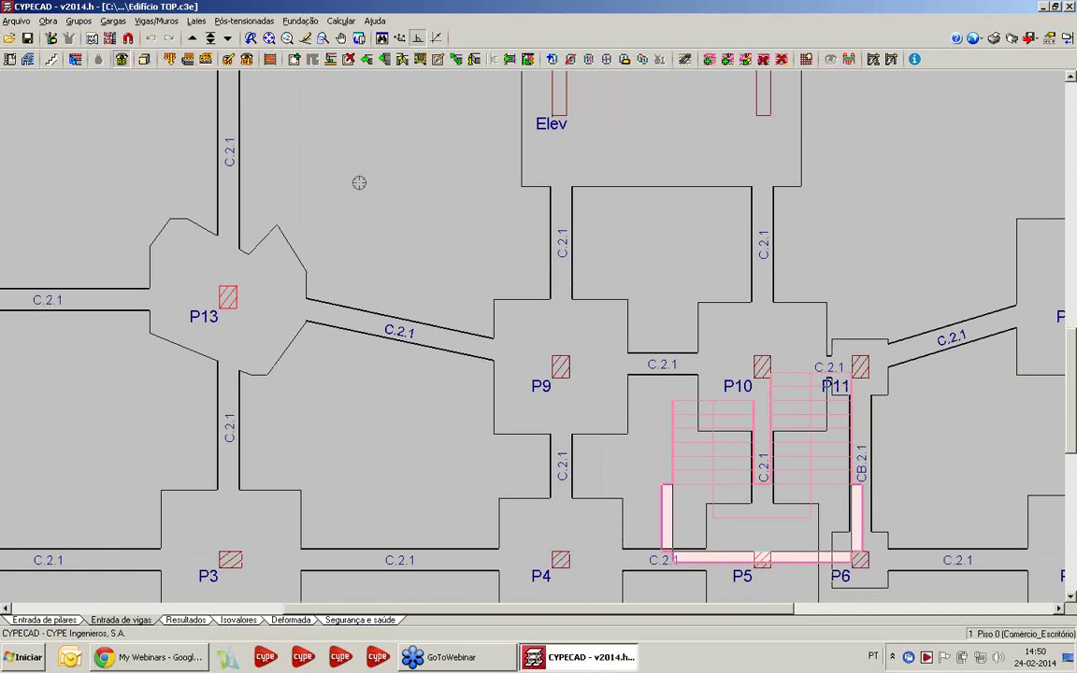
pyautogui.moveTo(457, 332); pyautogui.dragTo(324, 290, button='middle')
pyautogui.moveTo(176, 293); pyautogui.dragTo(363, 298, button='middle')
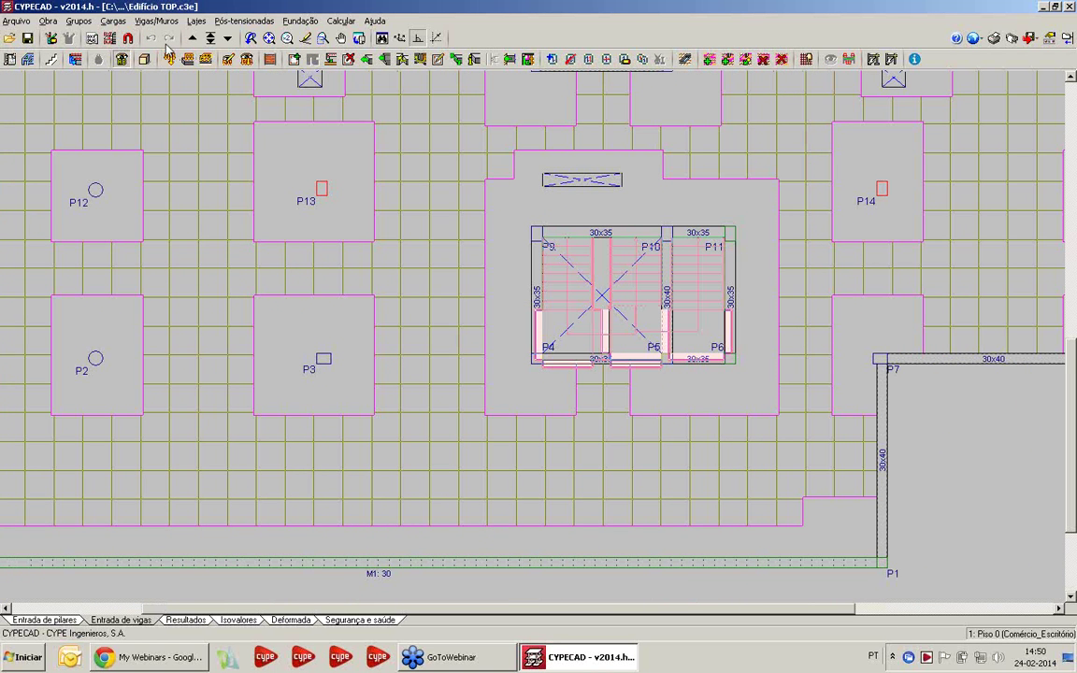
# Step: Start a new stair core on Piso 0 and add a flight with the LE1 typology
pyautogui.click(52, 61)
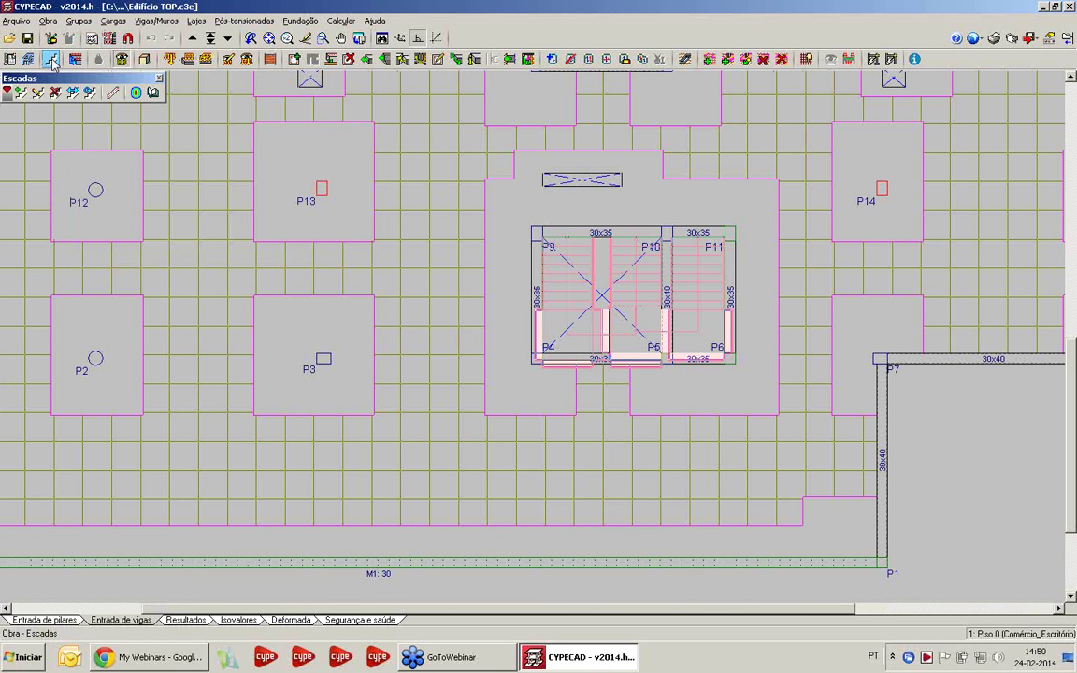
pyautogui.click(21, 93)
pyautogui.click(393, 293)
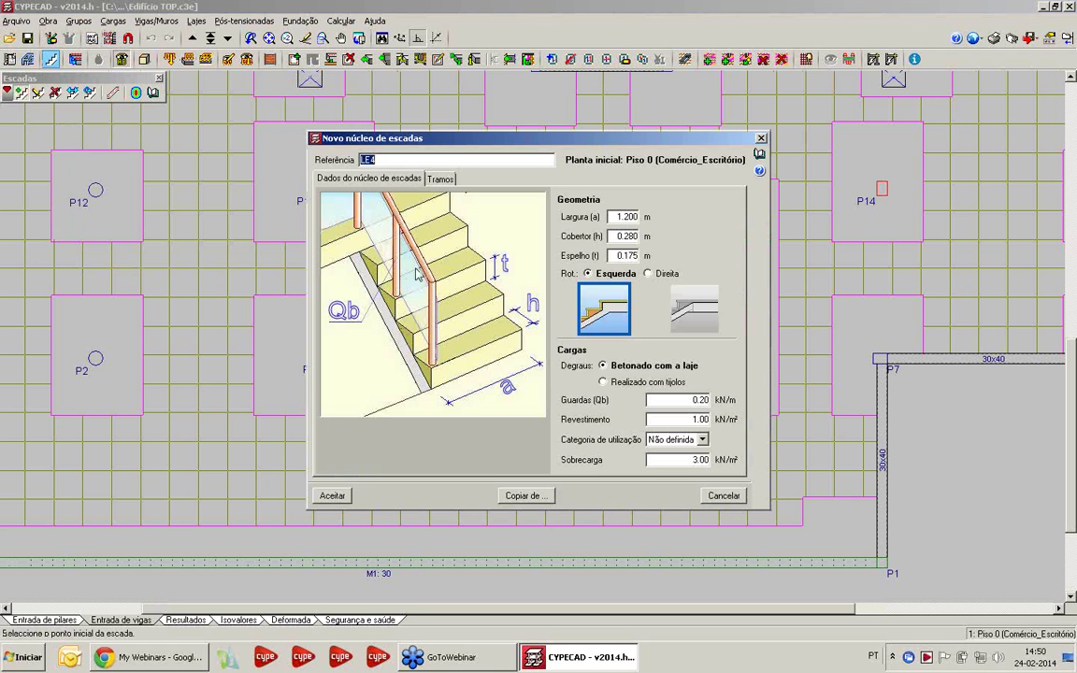
pyautogui.moveTo(524, 204); pyautogui.dragTo(204, 118)
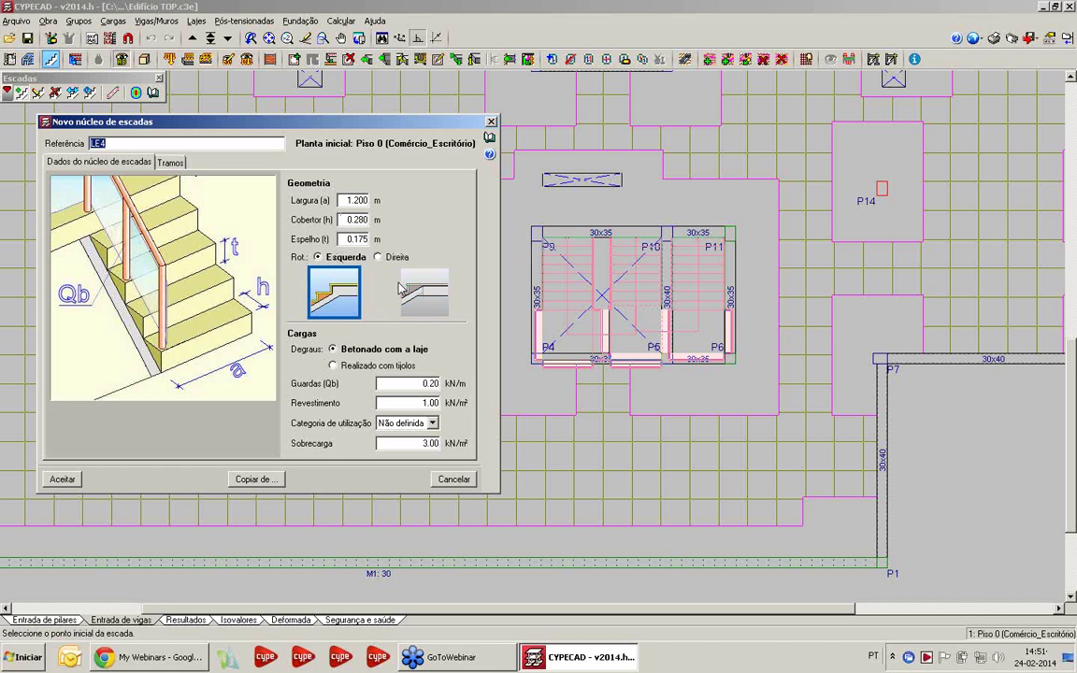
pyautogui.click(169, 165)
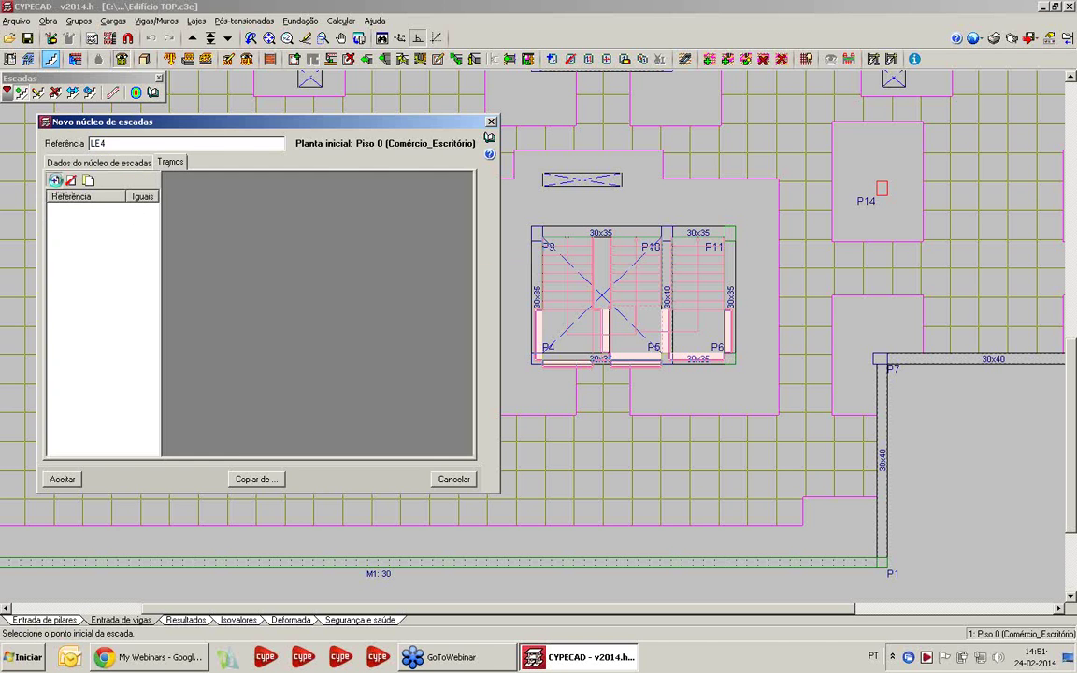
pyautogui.click(53, 179)
pyautogui.click(219, 165)
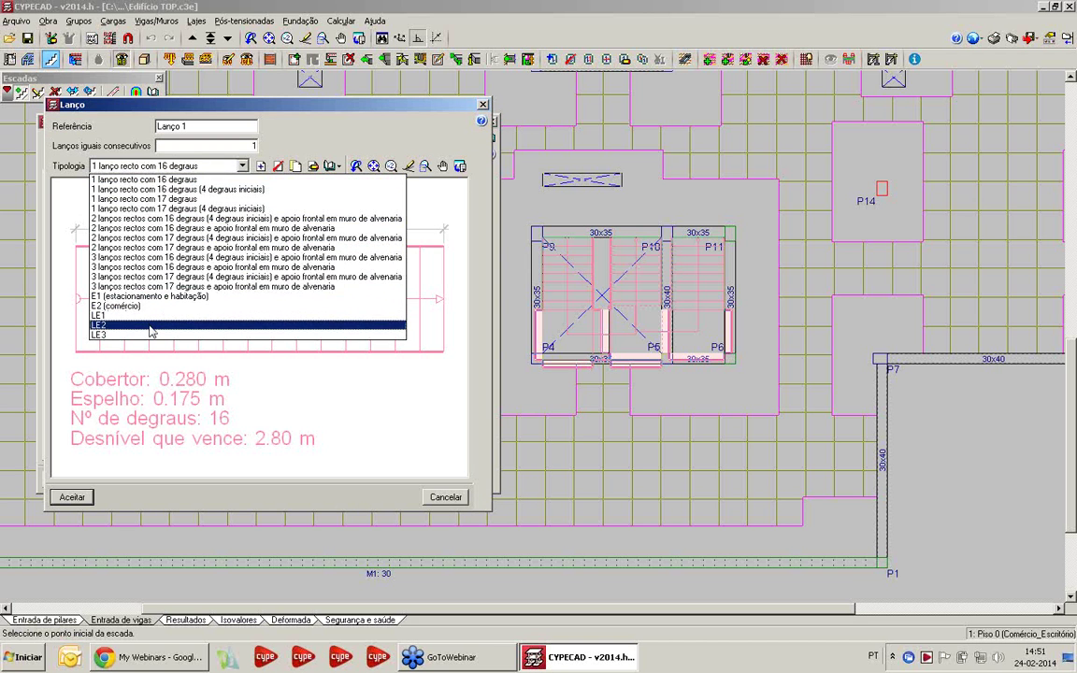
pyautogui.click(147, 315)
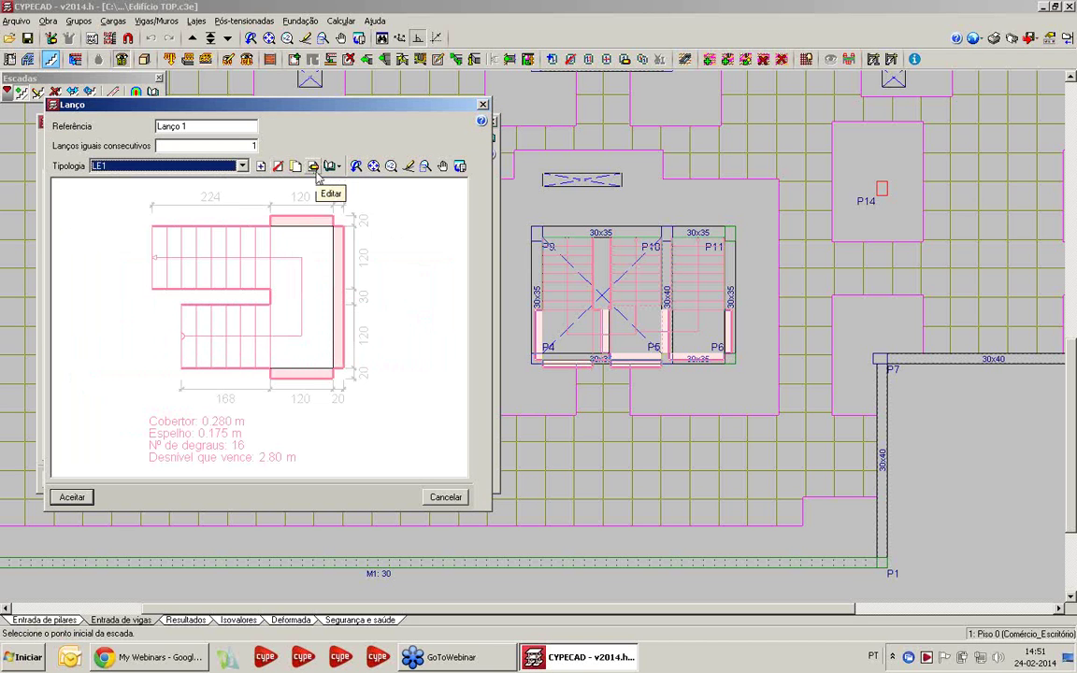
# Step: Review the step counts of both flights in the form for creating a stair typology, and close it without creating one
pyautogui.click(261, 169)
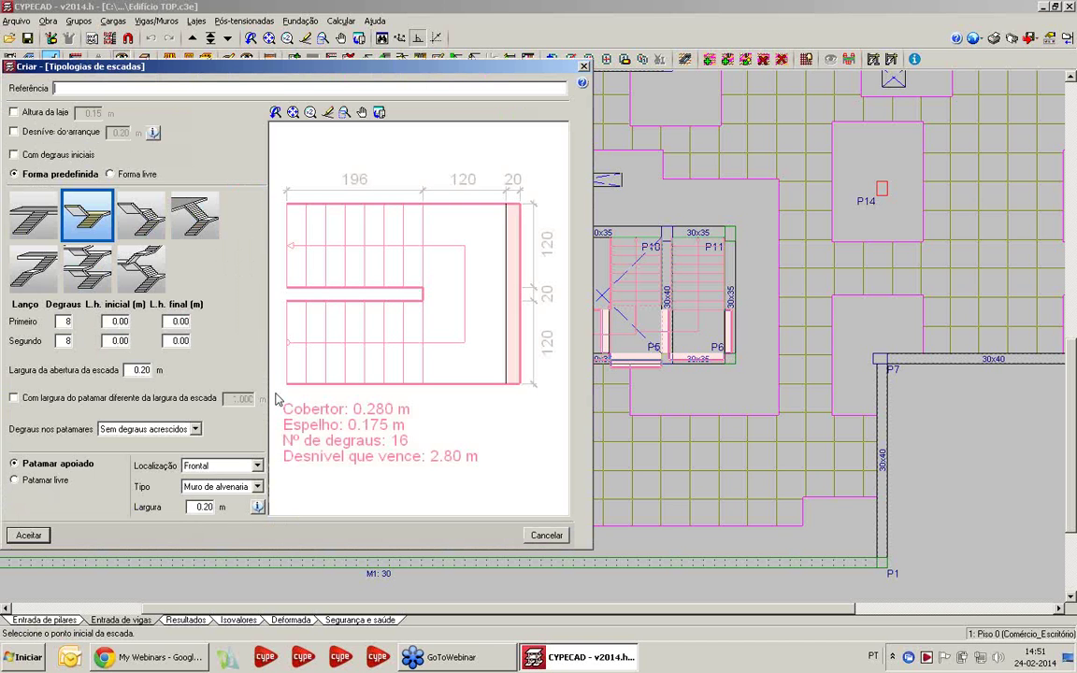
pyautogui.doubleClick(68, 320)
pyautogui.doubleClick(67, 340)
pyautogui.click(584, 67)
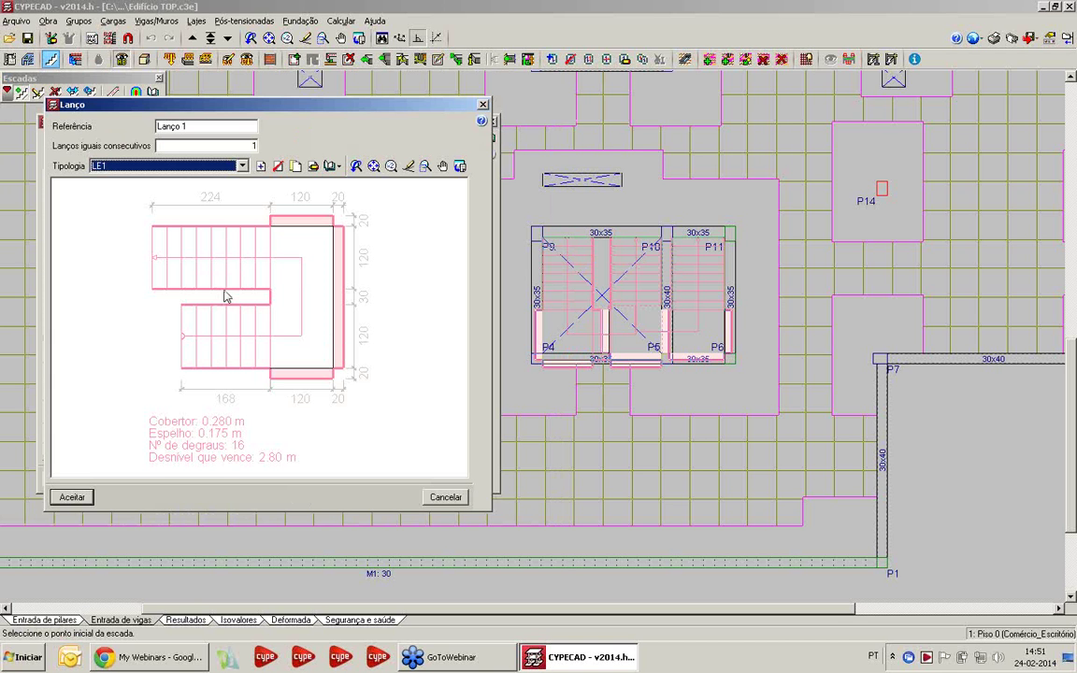
# Step: Accept the stair definition, try to place the stair core between columns P3 and P9, and cancel its insertion
pyautogui.click(72, 496)
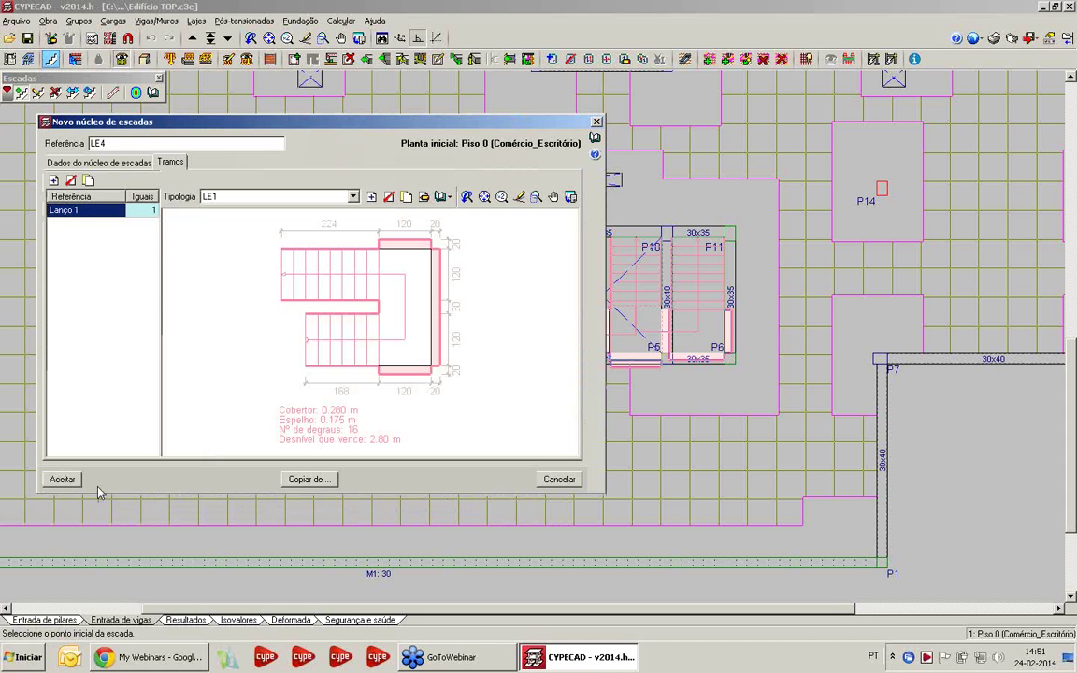
pyautogui.click(78, 482)
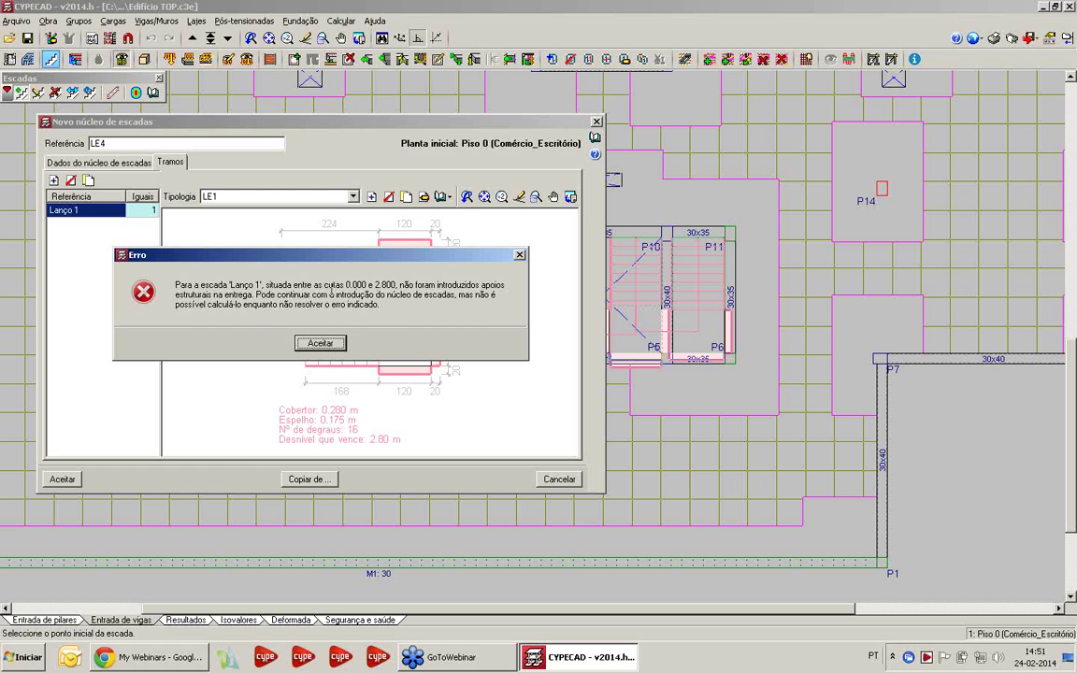
pyautogui.click(320, 343)
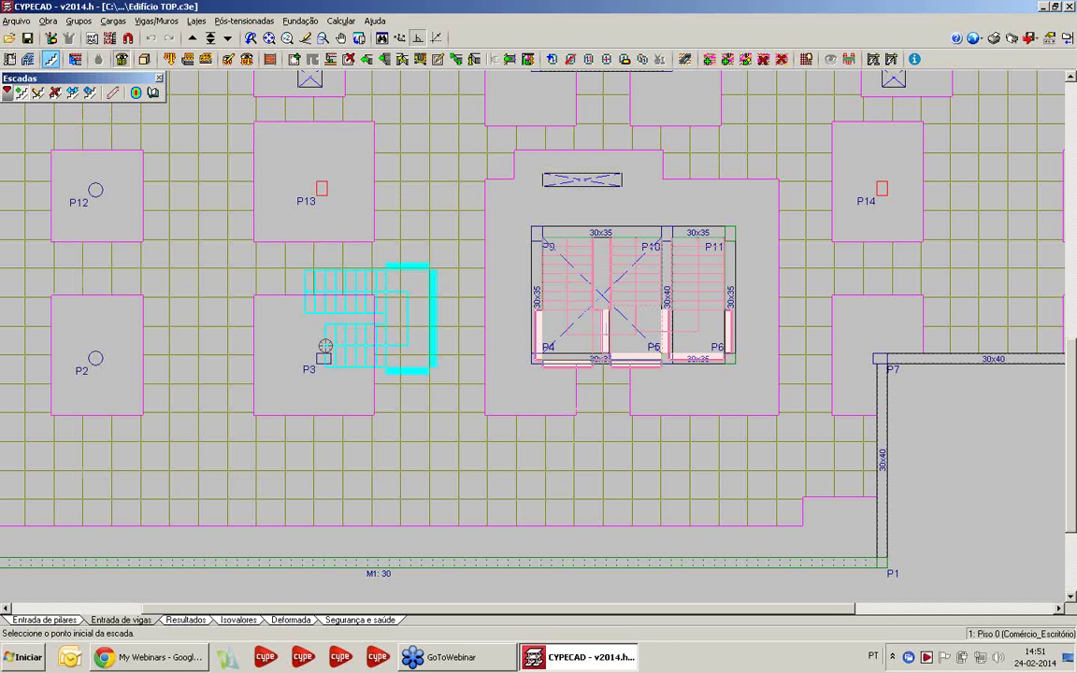
pyautogui.moveTo(279, 336); pyautogui.dragTo(198, 350, button='middle')
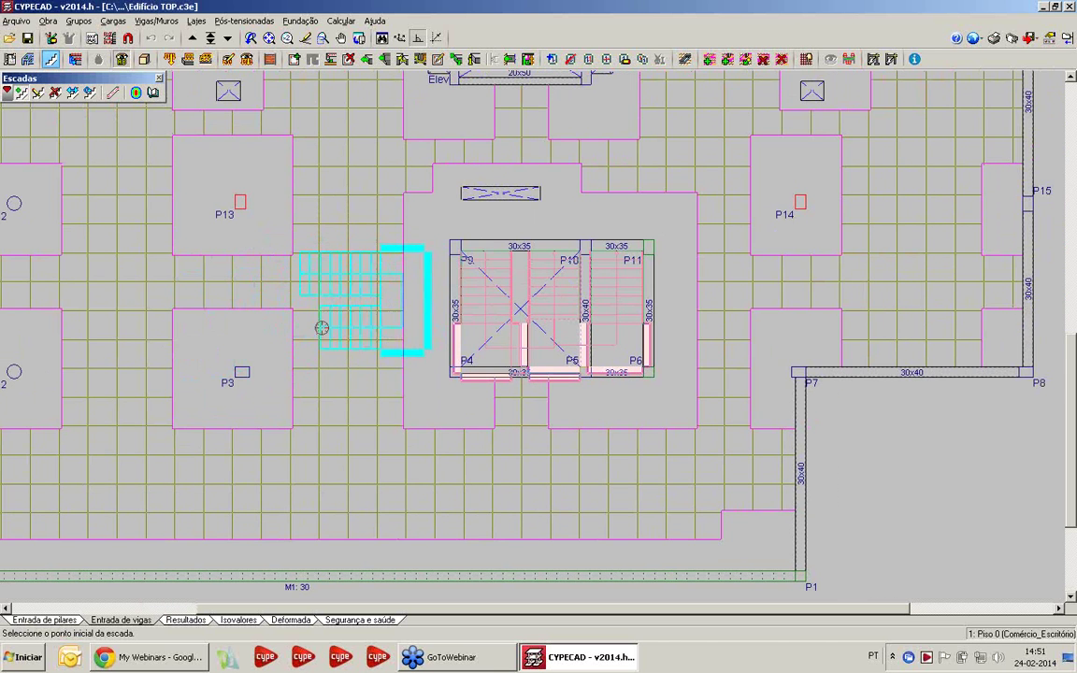
pyautogui.moveTo(331, 313); pyautogui.dragTo(294, 360, button='middle')
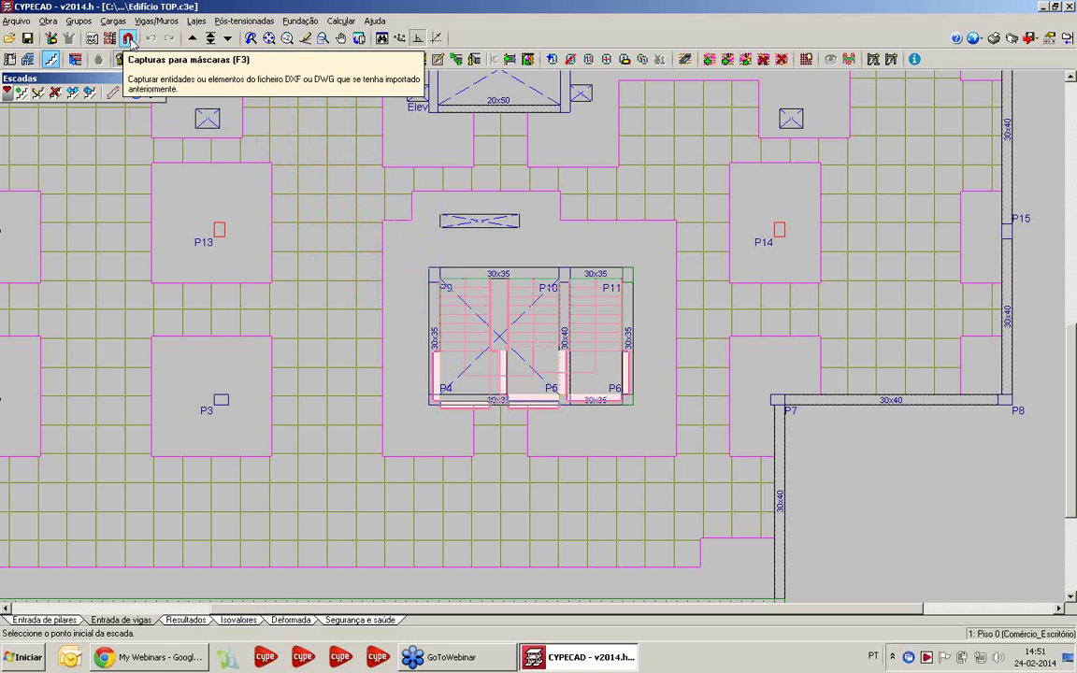
pyautogui.moveTo(315, 297); pyautogui.dragTo(295, 292, button='middle')
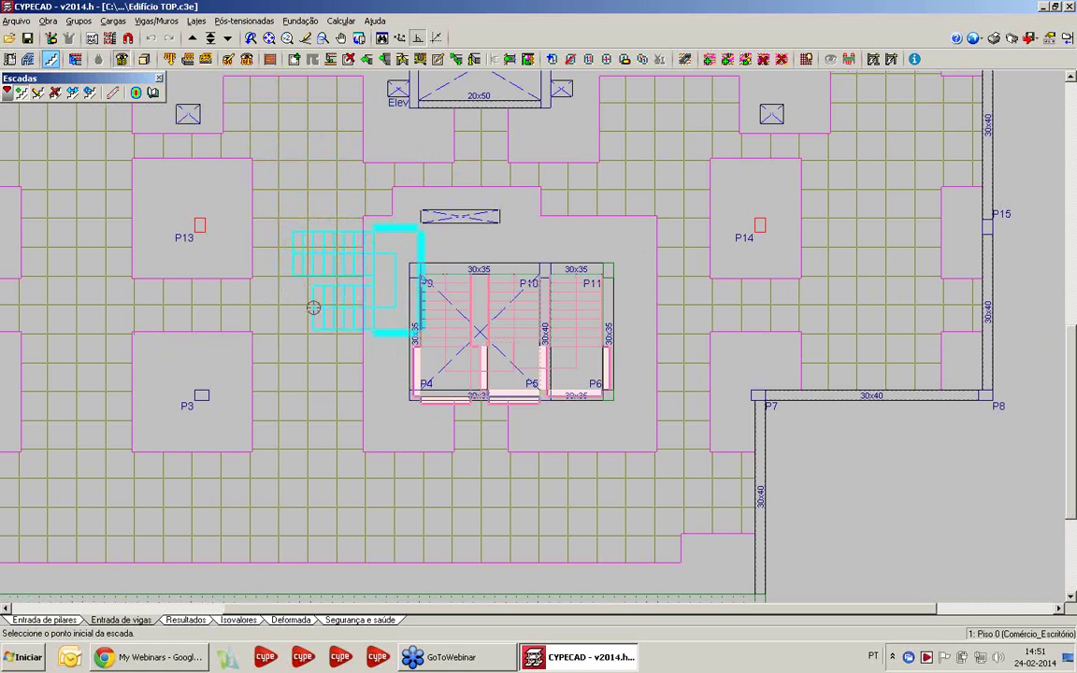
pyautogui.click(310, 301)
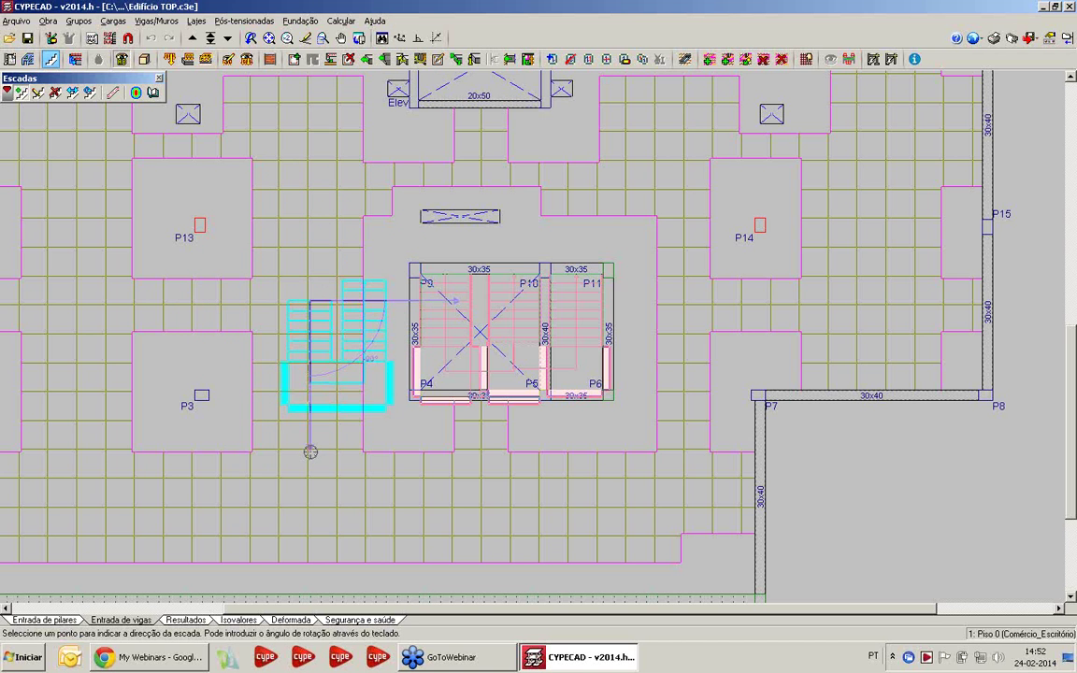
pyautogui.rightClick(311, 451)
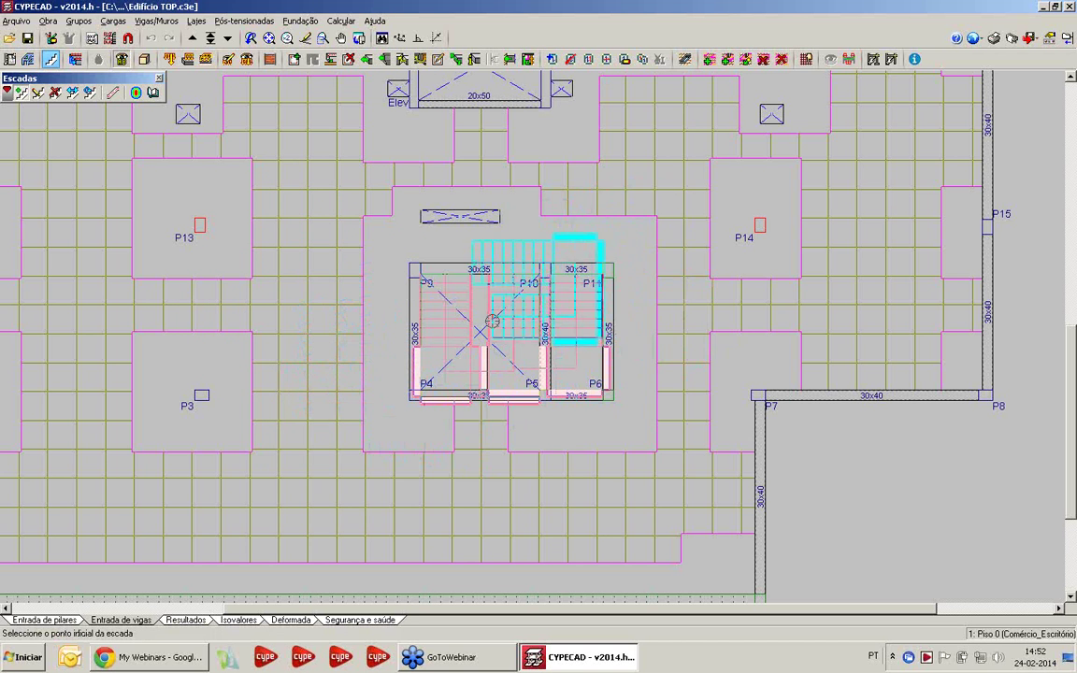
pyautogui.rightClick(603, 270)
pyautogui.moveTo(477, 138); pyautogui.dragTo(257, 147)
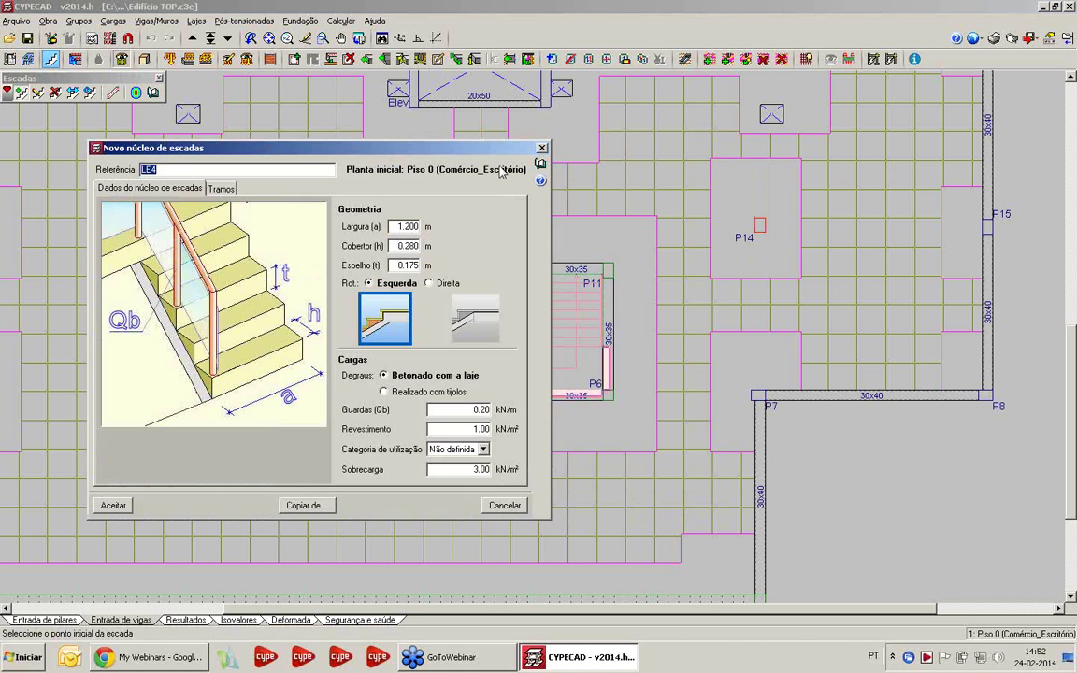
pyautogui.click(540, 148)
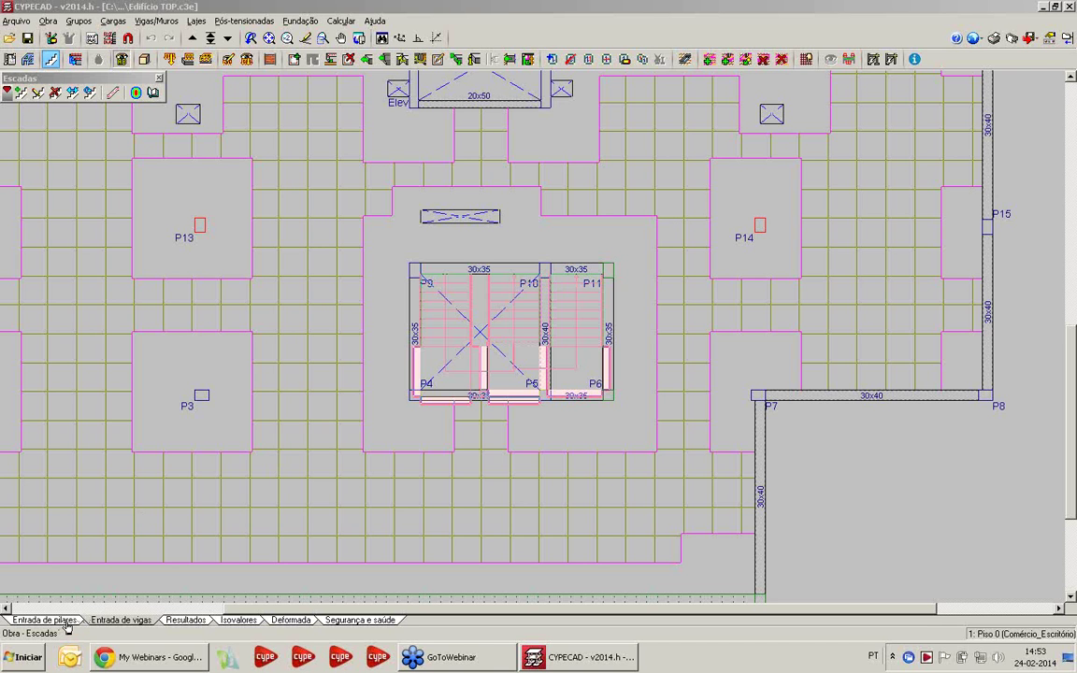
# Step: Open the project Edifício TOP Fundações from the file manager and close its calculation error report
pyautogui.click(15, 21)
pyautogui.moveTo(48, 20)
pyautogui.moveTo(15, 21)
pyautogui.click(38, 54)
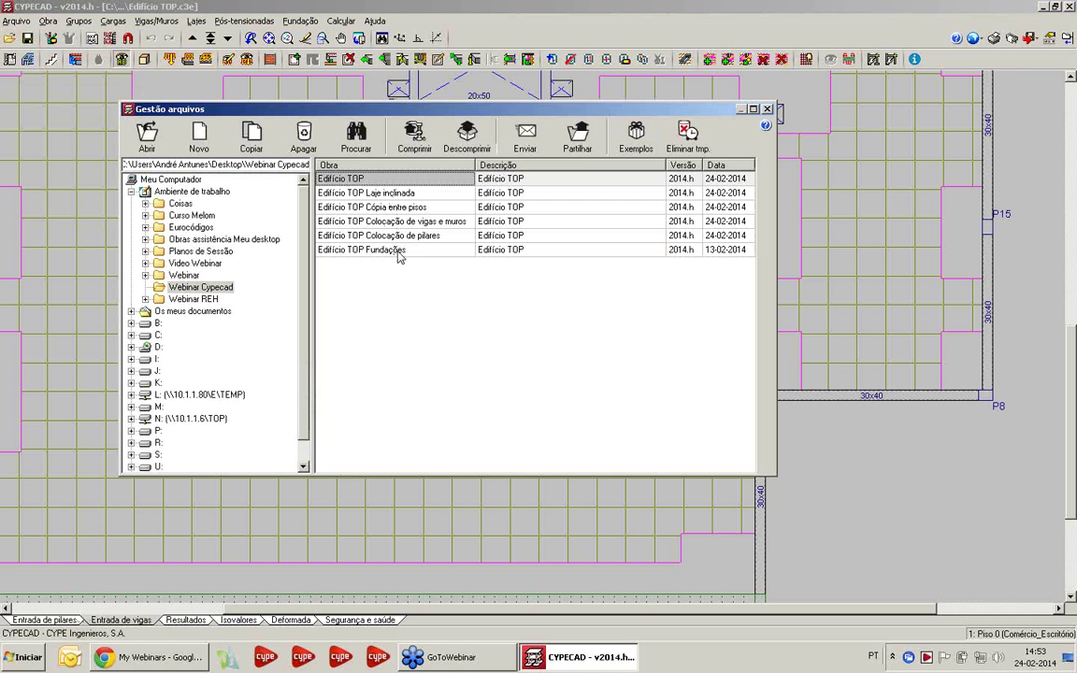
pyautogui.click(394, 250)
pyautogui.doubleClick(361, 250)
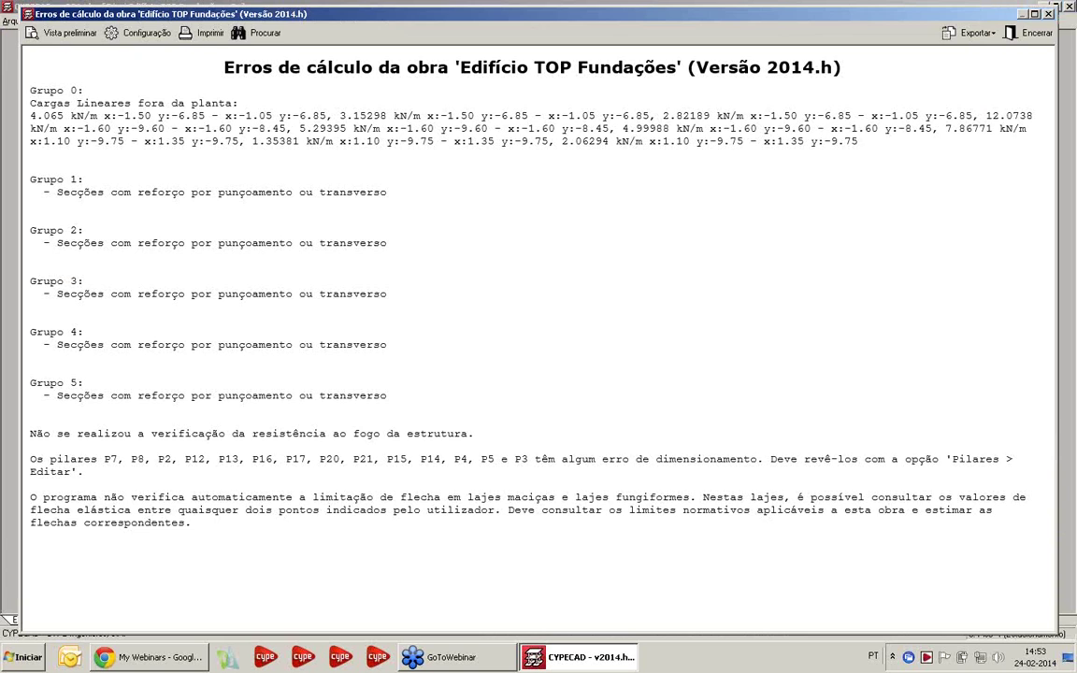
pyautogui.click(1048, 15)
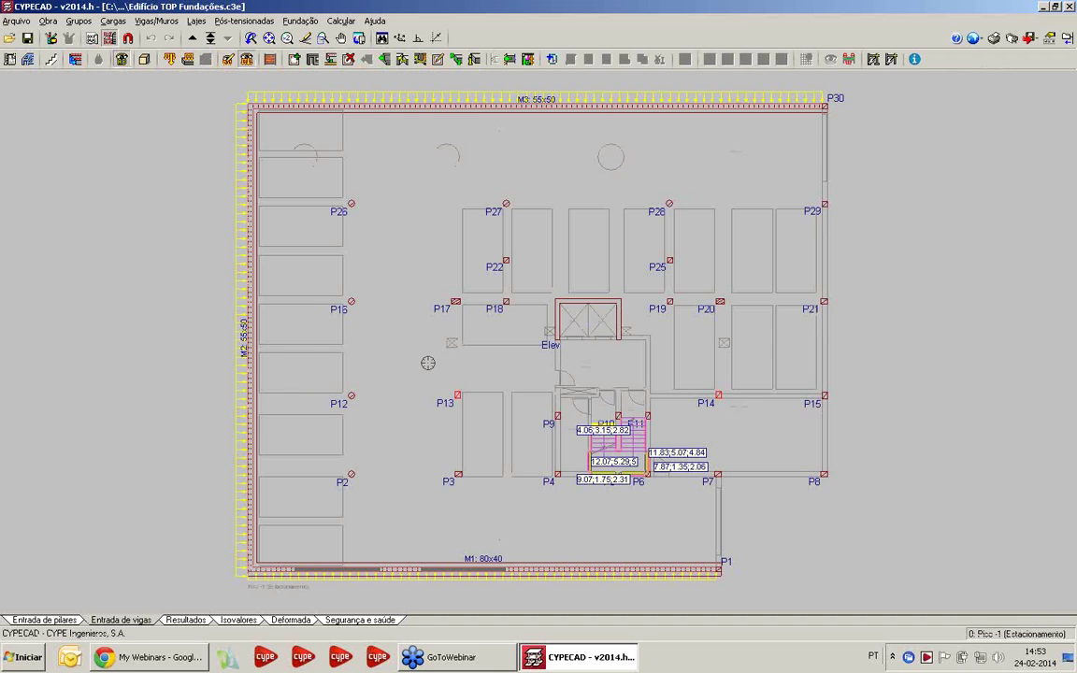
# Step: In column entry, insert a new column offset 0.030 m from column P8's corner, accepting the loss of the calculation results
pyautogui.scroll(4, 497, 428)
pyautogui.scroll(4, 497, 428)
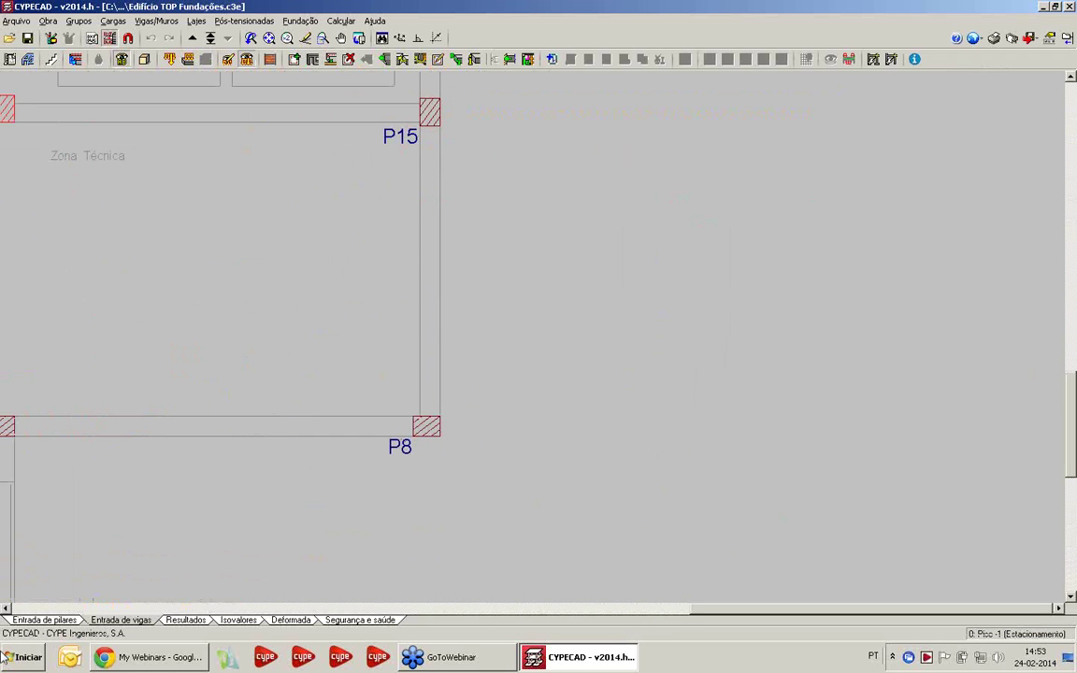
pyautogui.click(44, 619)
pyautogui.scroll(3, 402, 421)
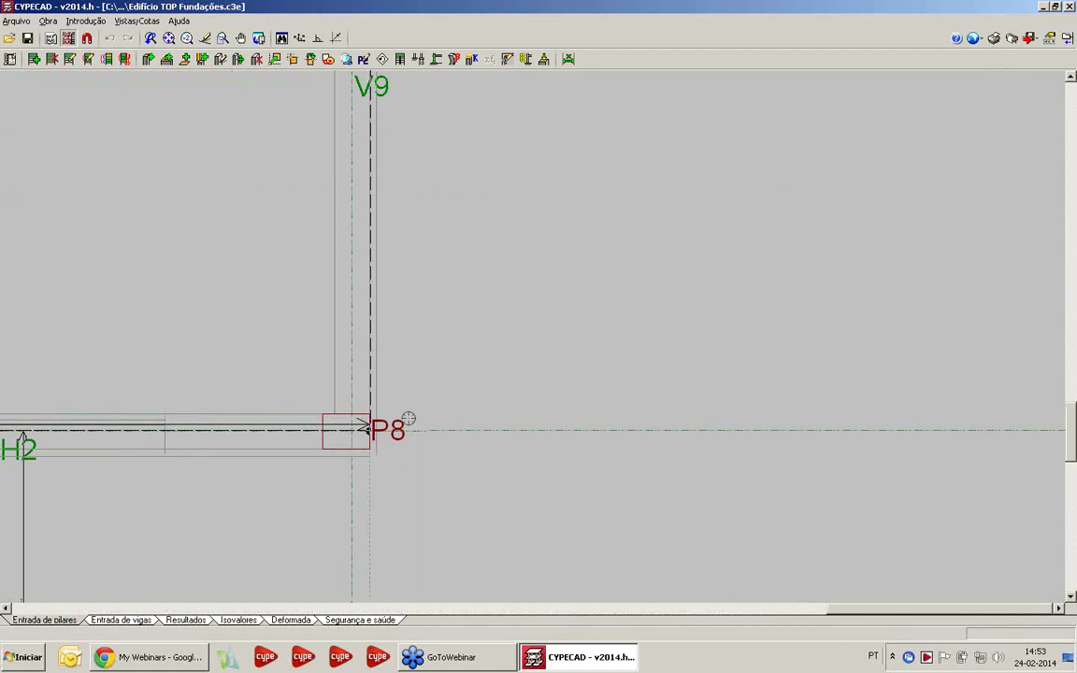
pyautogui.click(147, 59)
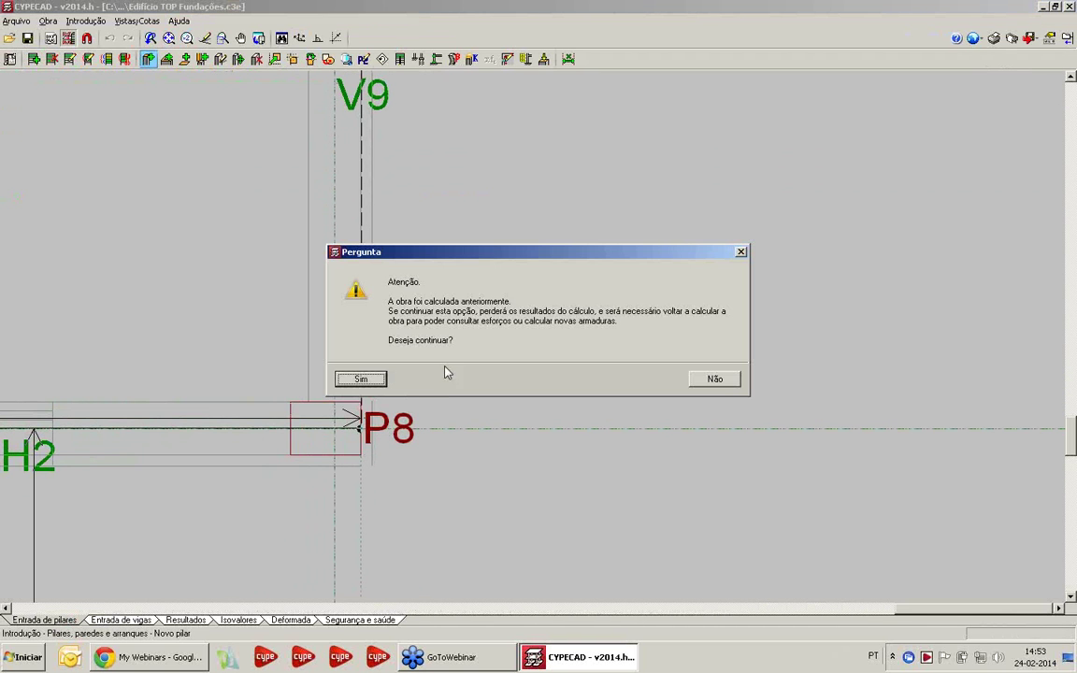
pyautogui.click(360, 379)
pyautogui.click(403, 457)
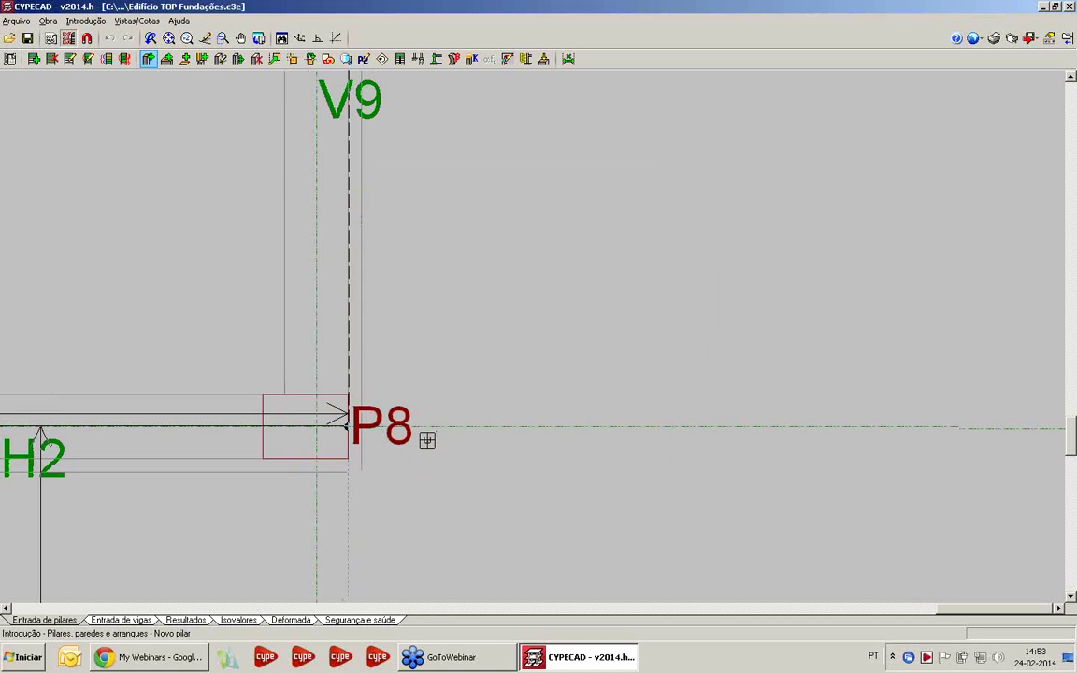
pyautogui.scroll(1, 426, 439)
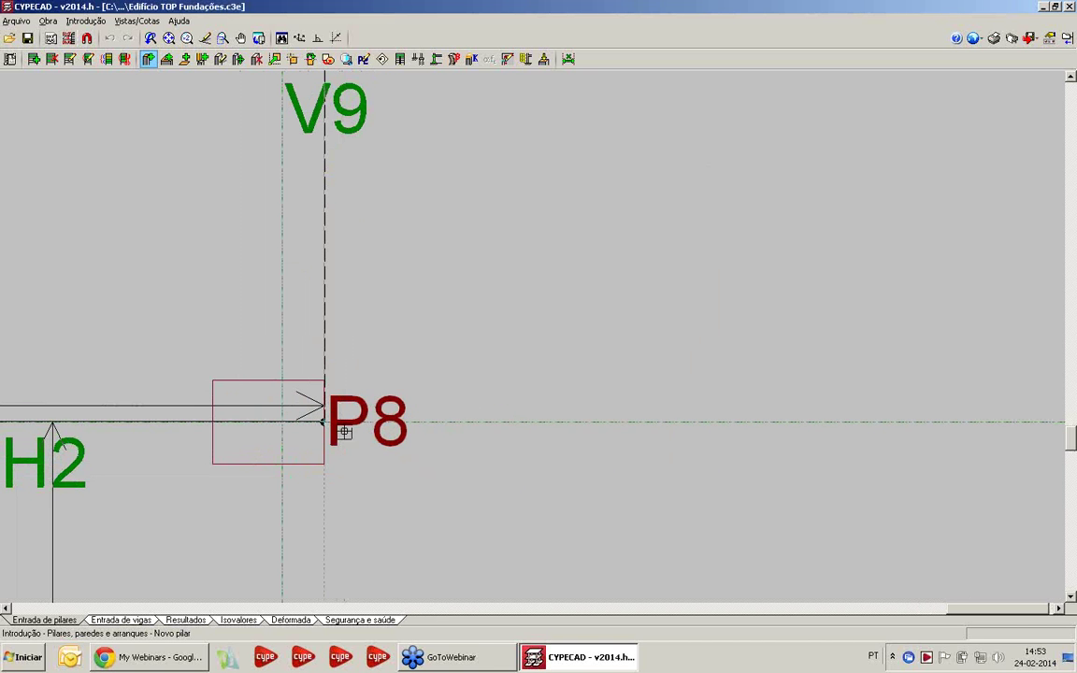
pyautogui.scroll(-2, 250, 428)
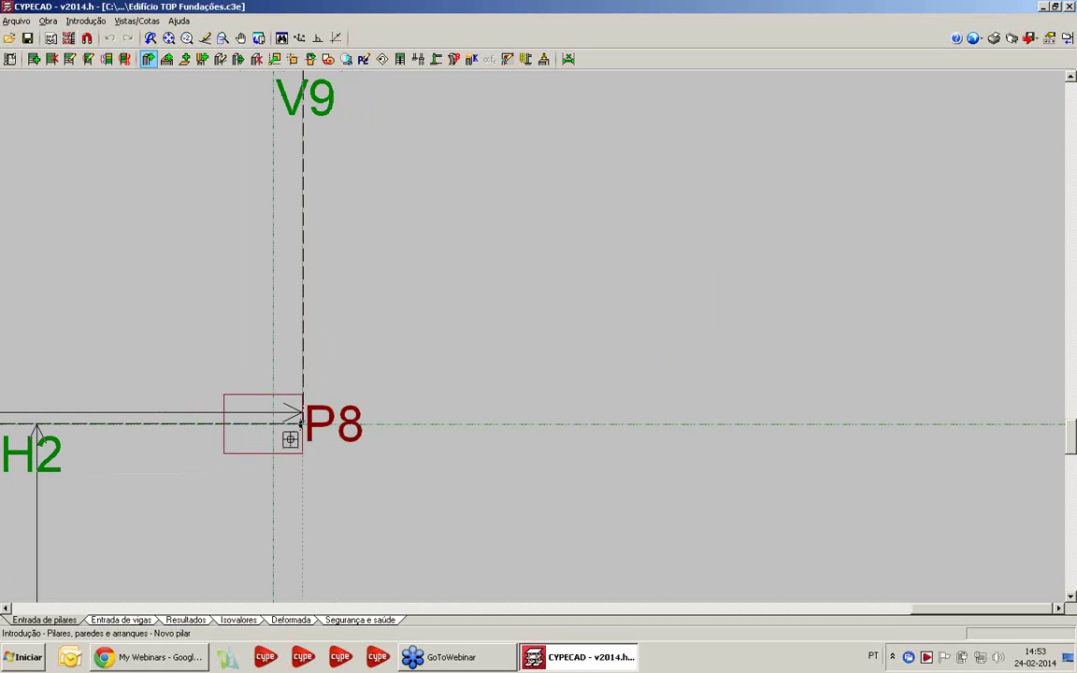
pyautogui.click(386, 426)
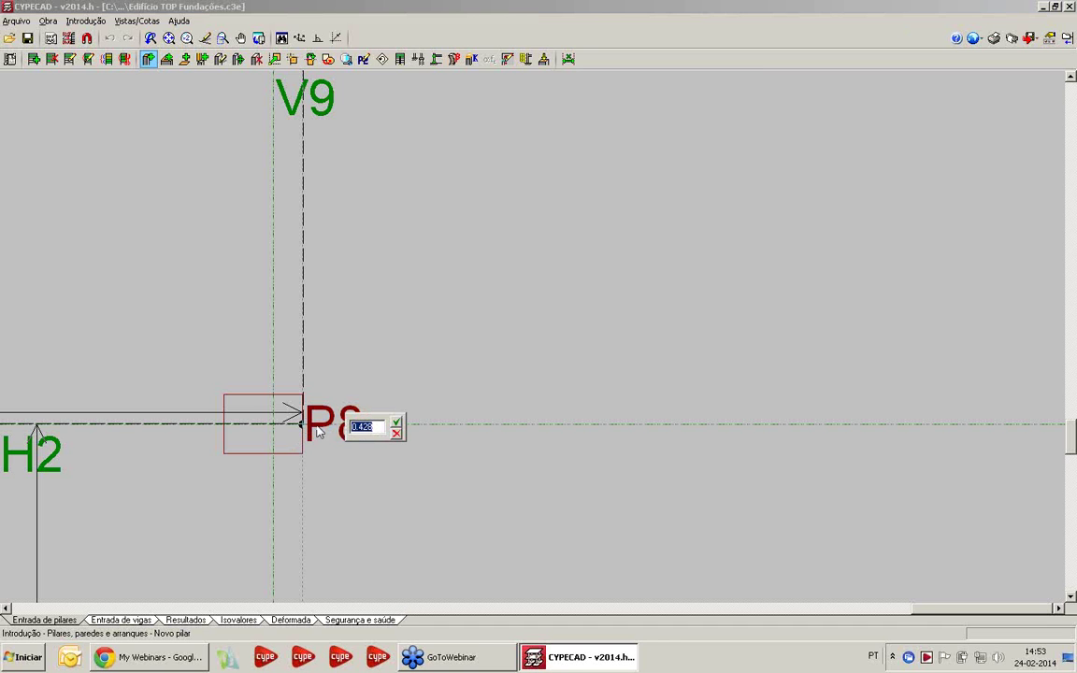
pyautogui.write('0.030')
pyautogui.press('Return')
# Step: Adjust the new column about its fixed point so it stands wholly beside P8, leaving the 0.03 m joint between them
pyautogui.scroll(3, 243, 428)
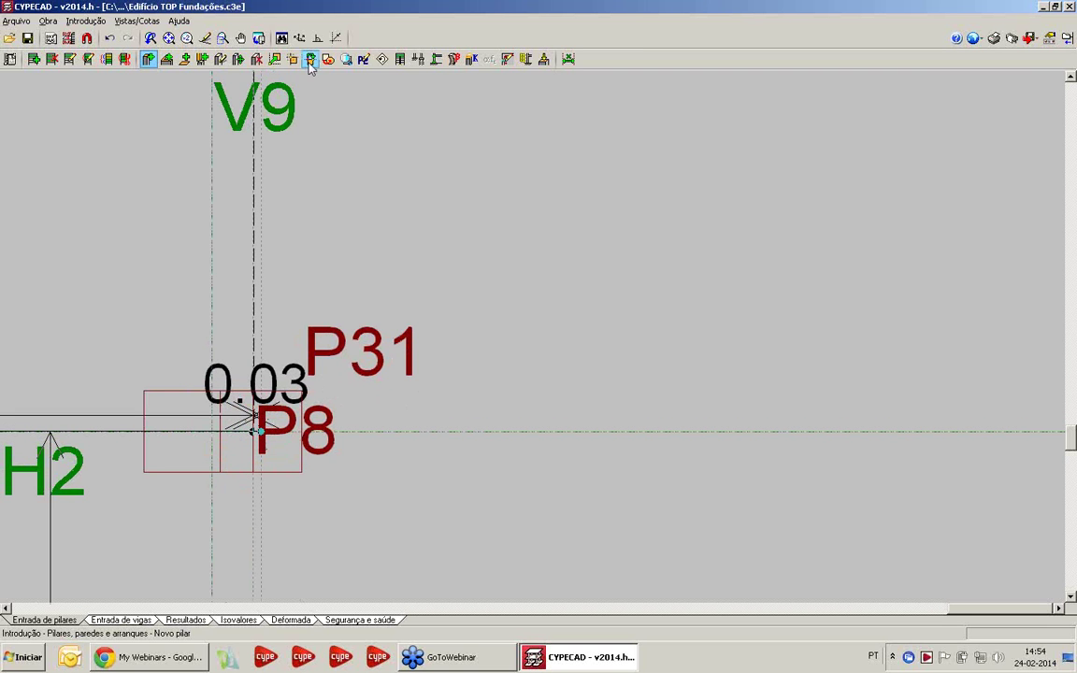
pyautogui.click(293, 59)
pyautogui.click(447, 378)
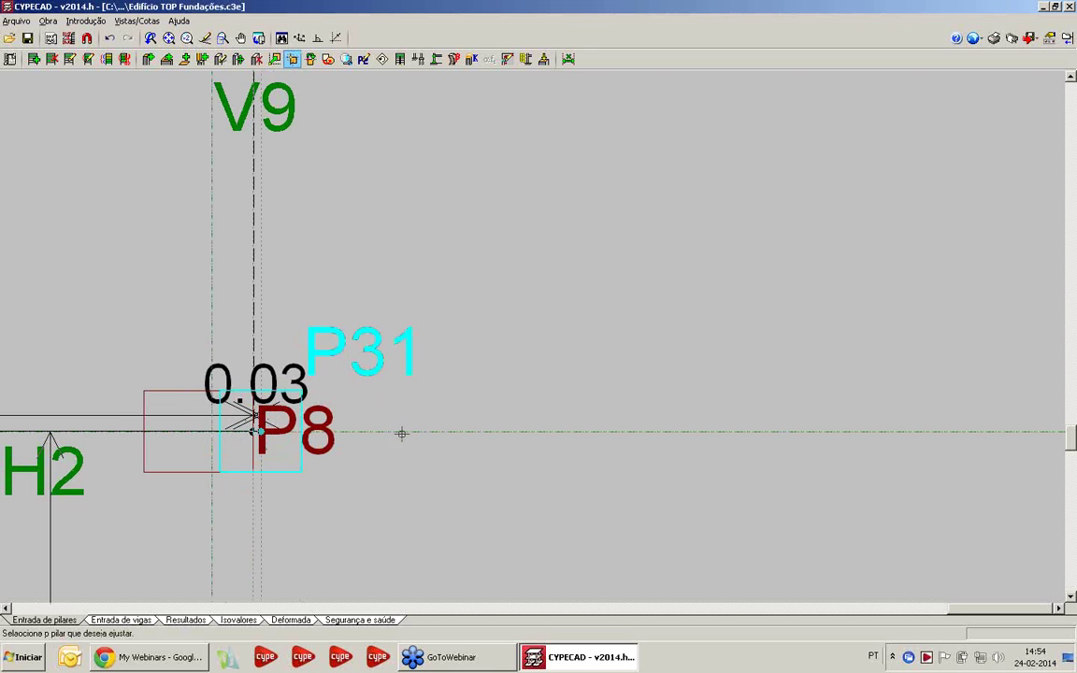
pyautogui.click(375, 433)
pyautogui.scroll(2, 322, 434)
pyautogui.moveTo(238, 442)
pyautogui.mouseDown(button='middle')
pyautogui.moveTo(321, 418)
pyautogui.moveTo(378, 367)
pyautogui.mouseUp(button='middle')
pyautogui.scroll(2, 321, 417)
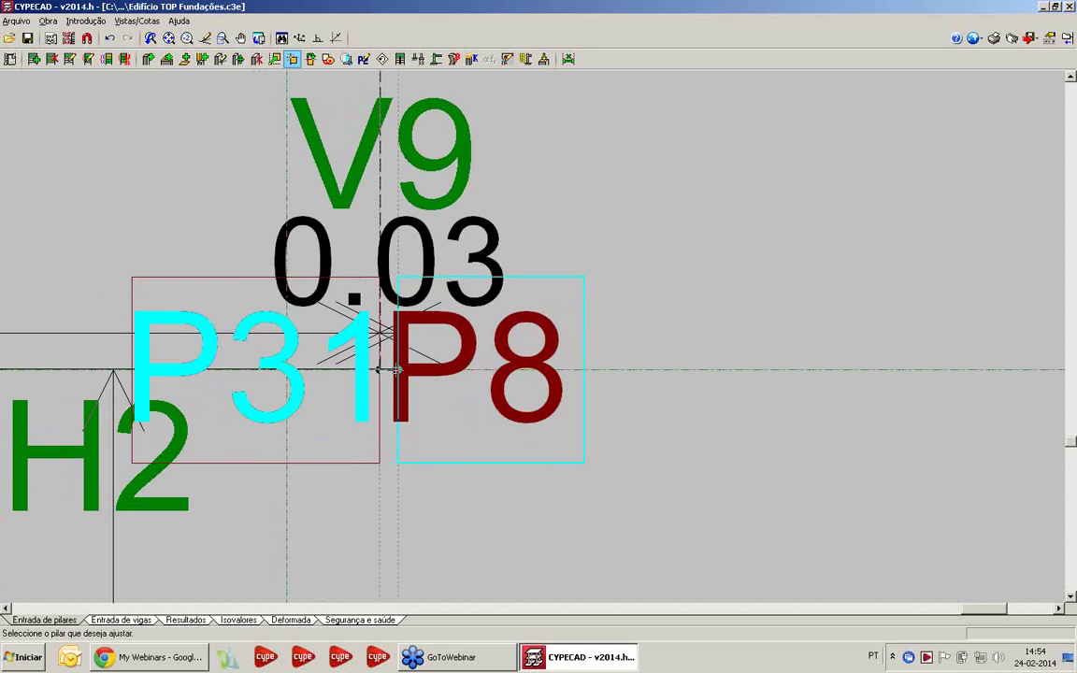
pyautogui.scroll(-3, 428, 413)
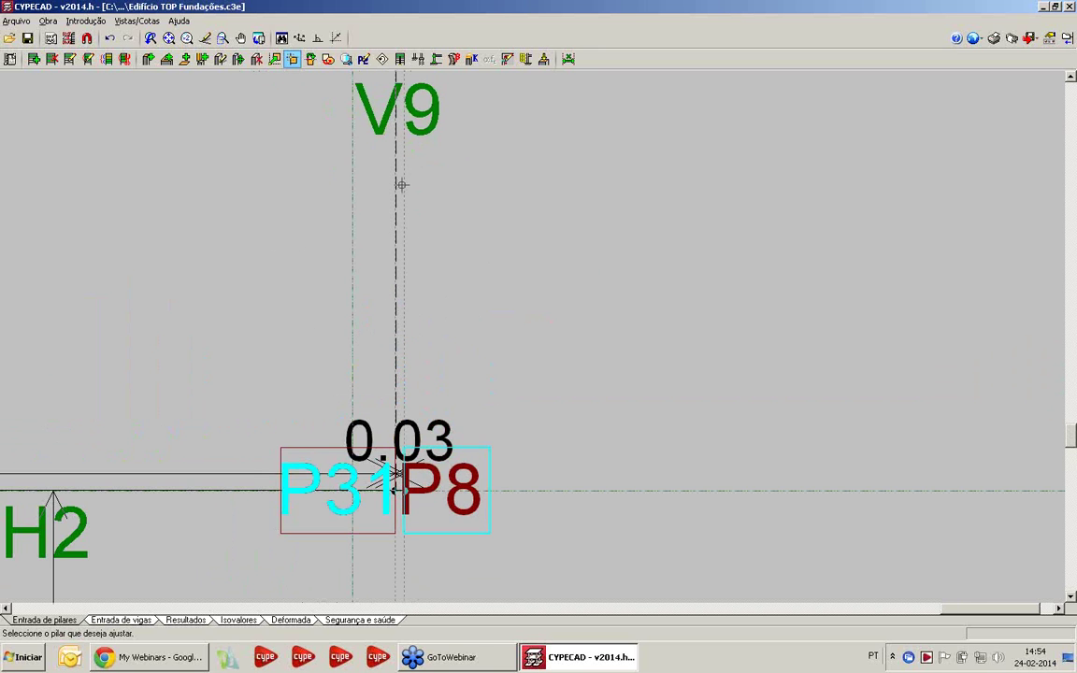
pyautogui.scroll(-4, 402, 281)
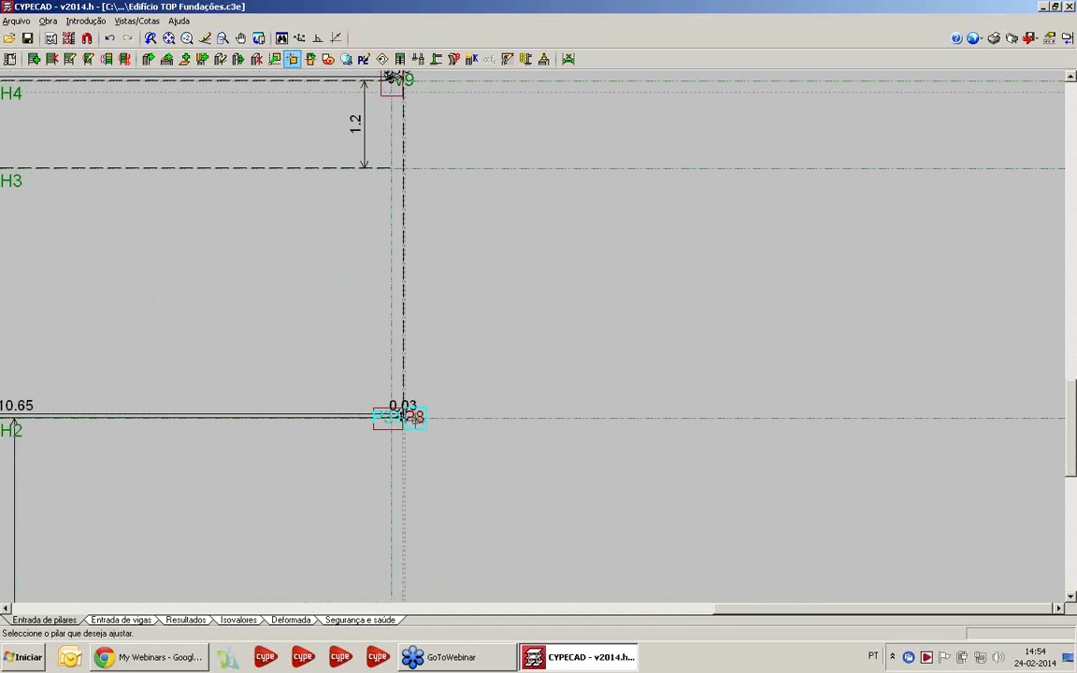
# Step: Return to beam entry for the Piso -1 (Estacionamento) group
pyautogui.click(689, 223)
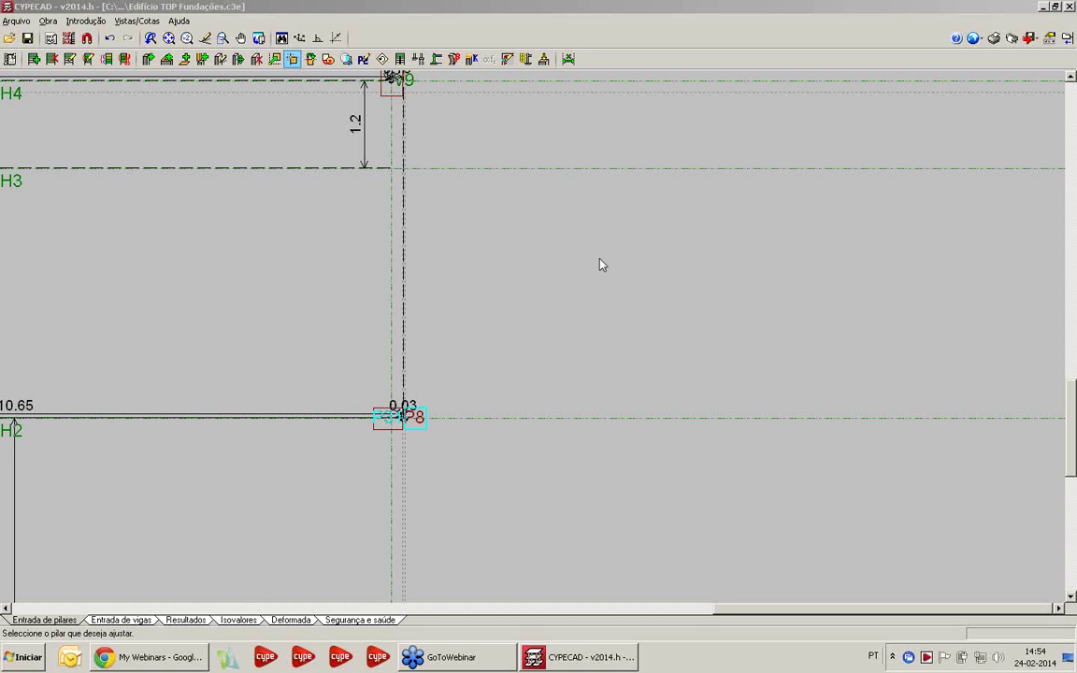
pyautogui.click(138, 611)
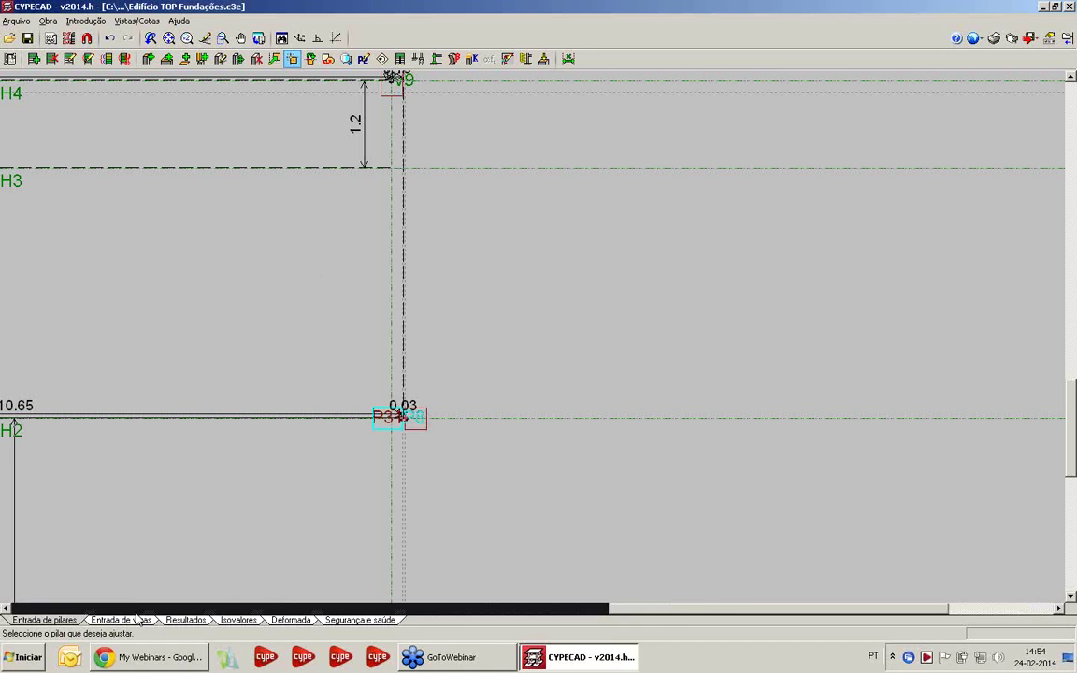
pyautogui.click(138, 621)
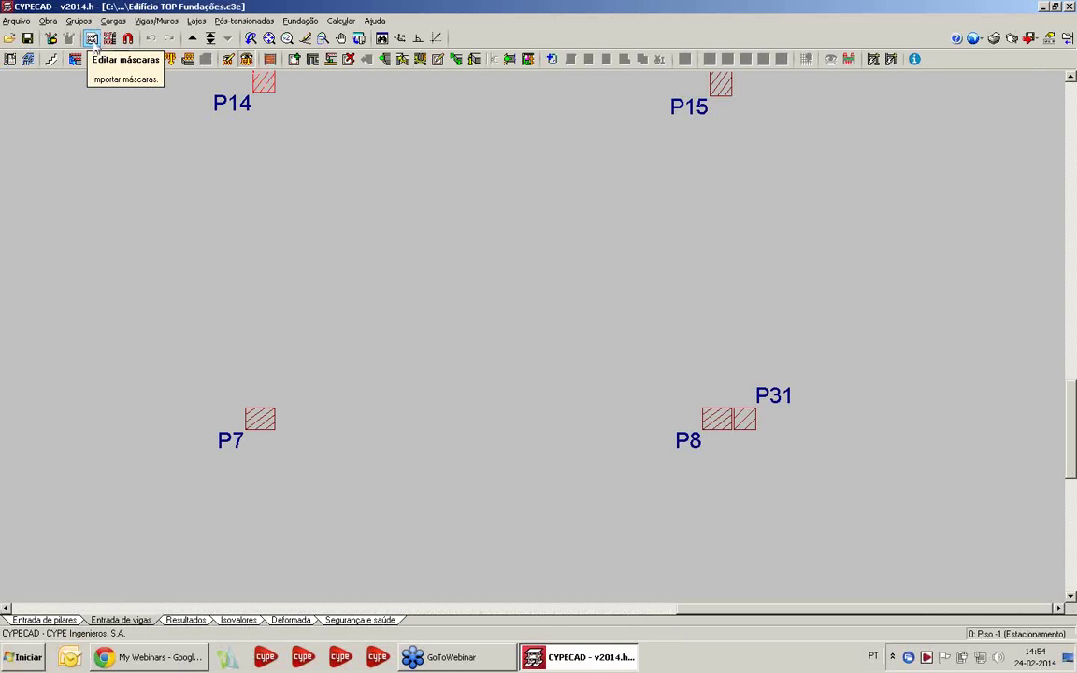
# Step: Open the mask view manager, browse for a DXF-DWG file without picking one, and add another Edifício TOP - Cobertura.dwg view
pyautogui.click(93, 39)
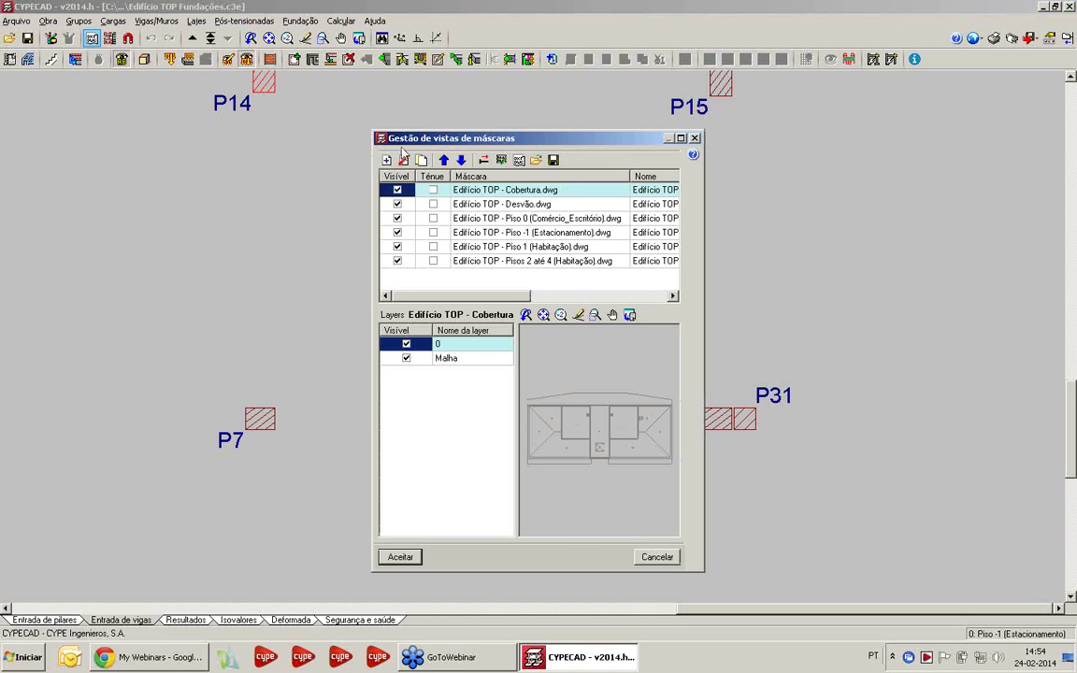
pyautogui.moveTo(404, 142); pyautogui.dragTo(278, 147)
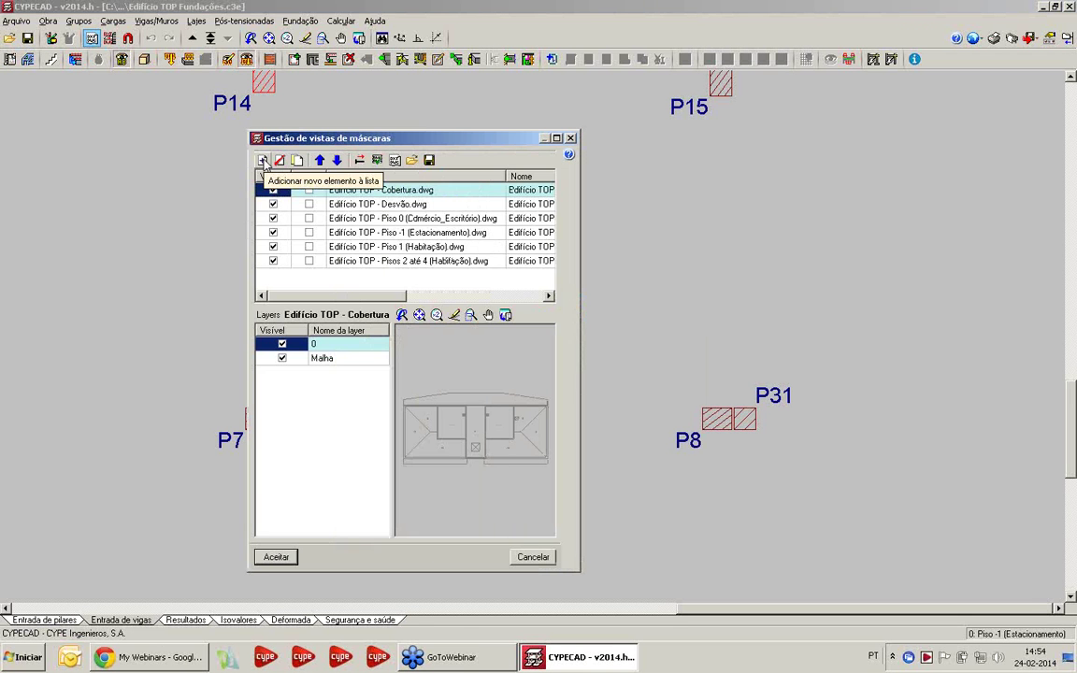
pyautogui.click(263, 161)
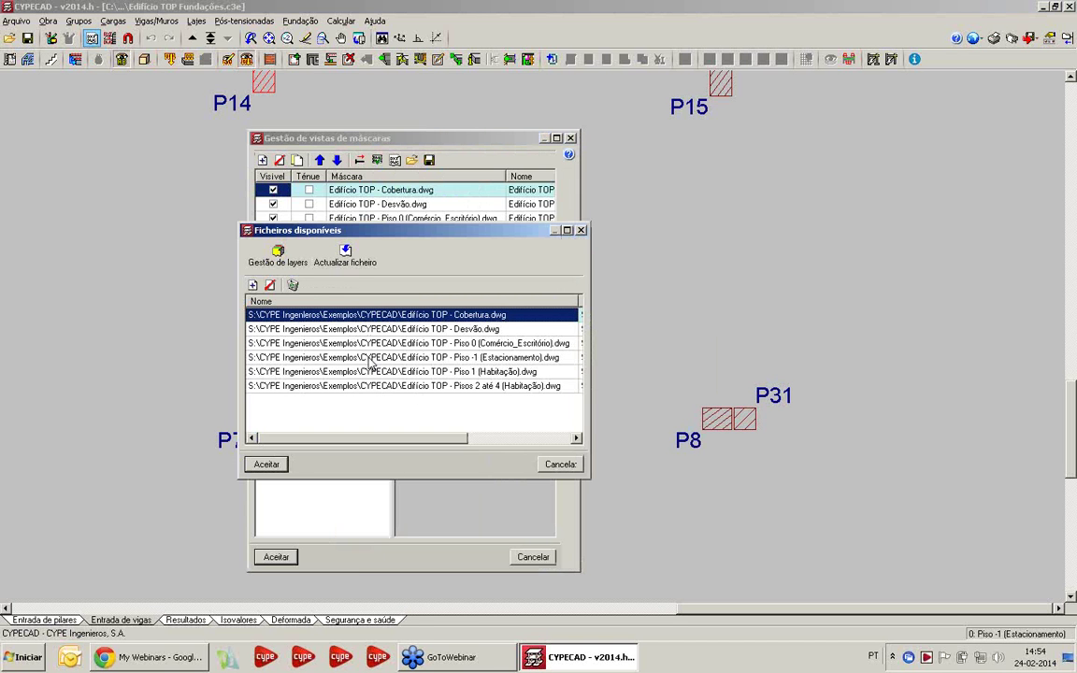
pyautogui.click(253, 285)
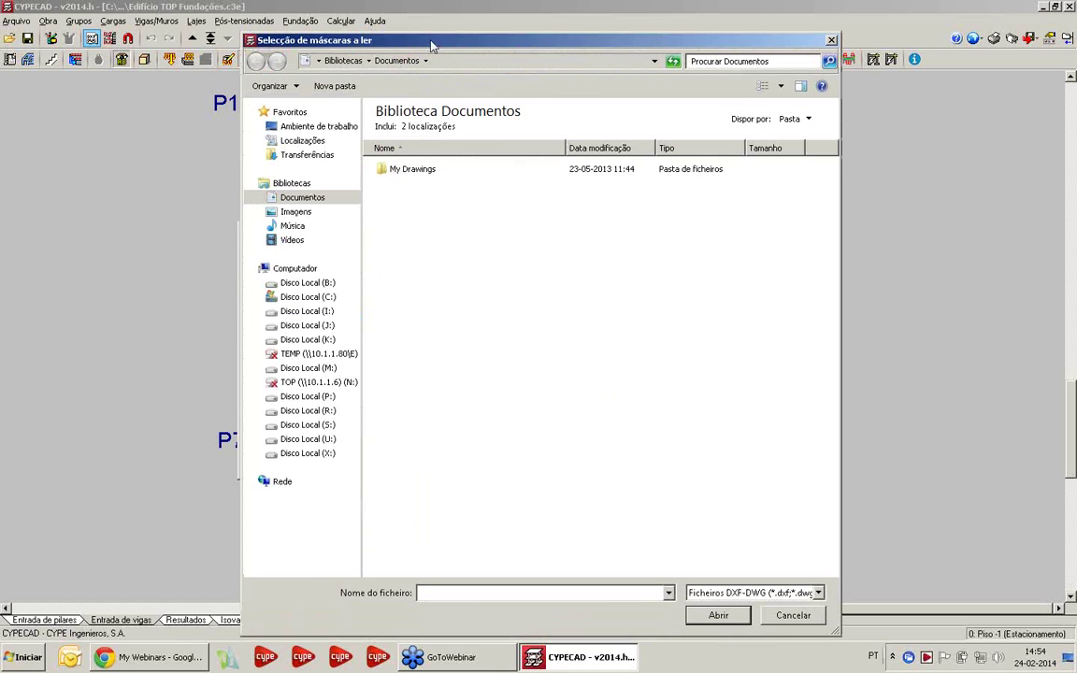
pyautogui.moveTo(431, 45); pyautogui.dragTo(243, 45)
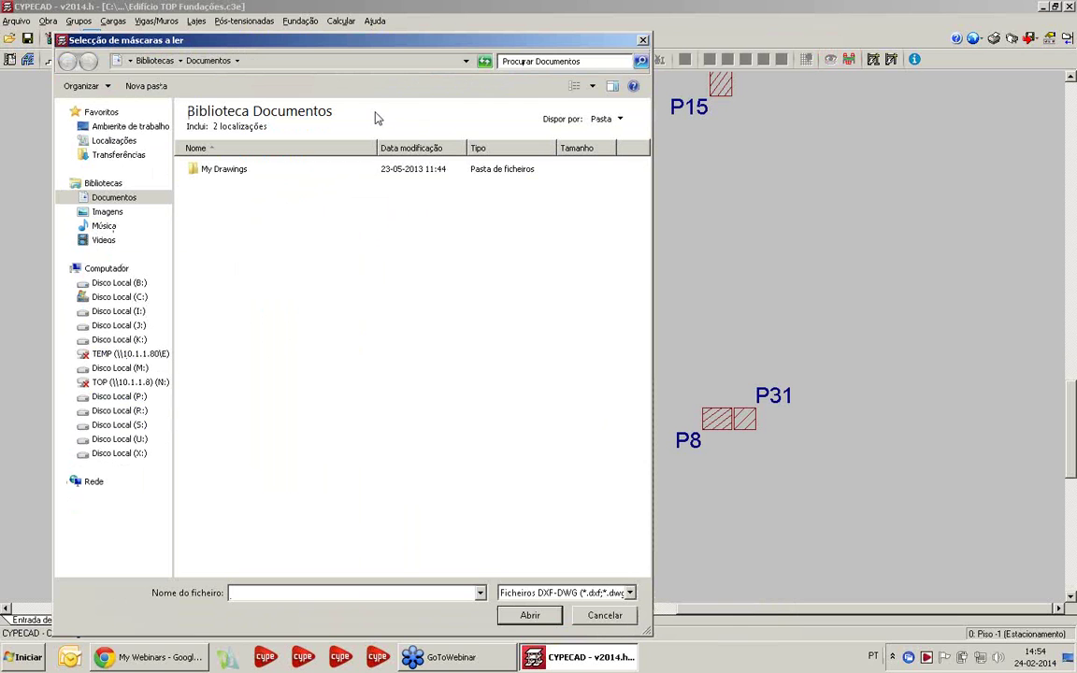
pyautogui.click(642, 40)
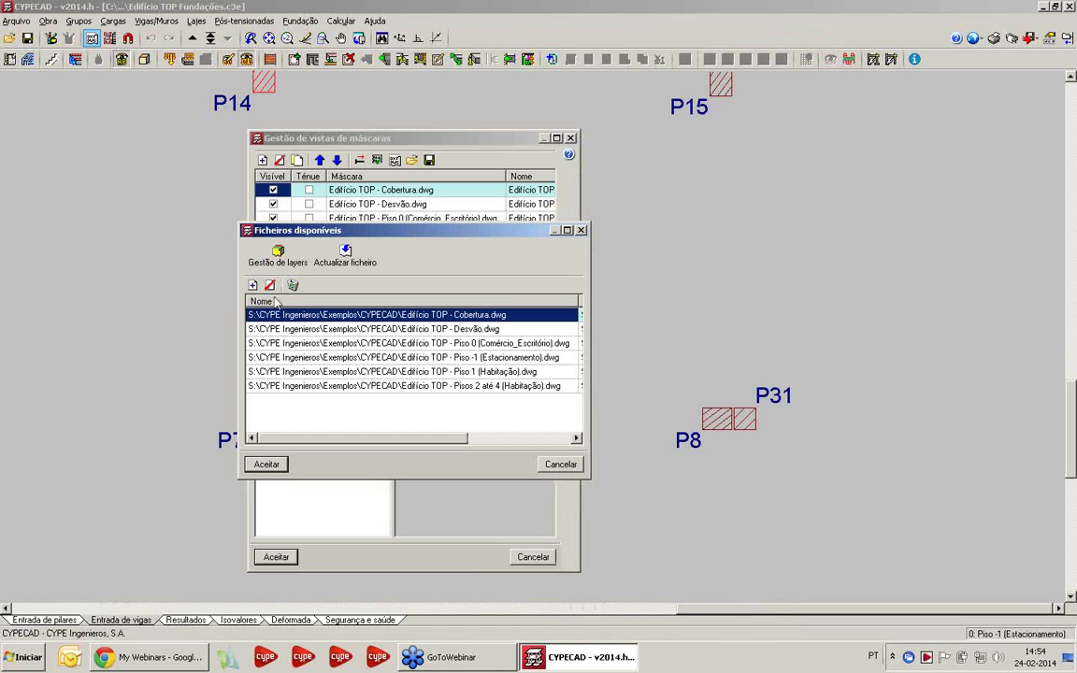
pyautogui.click(561, 464)
pyautogui.moveTo(361, 138); pyautogui.dragTo(271, 138)
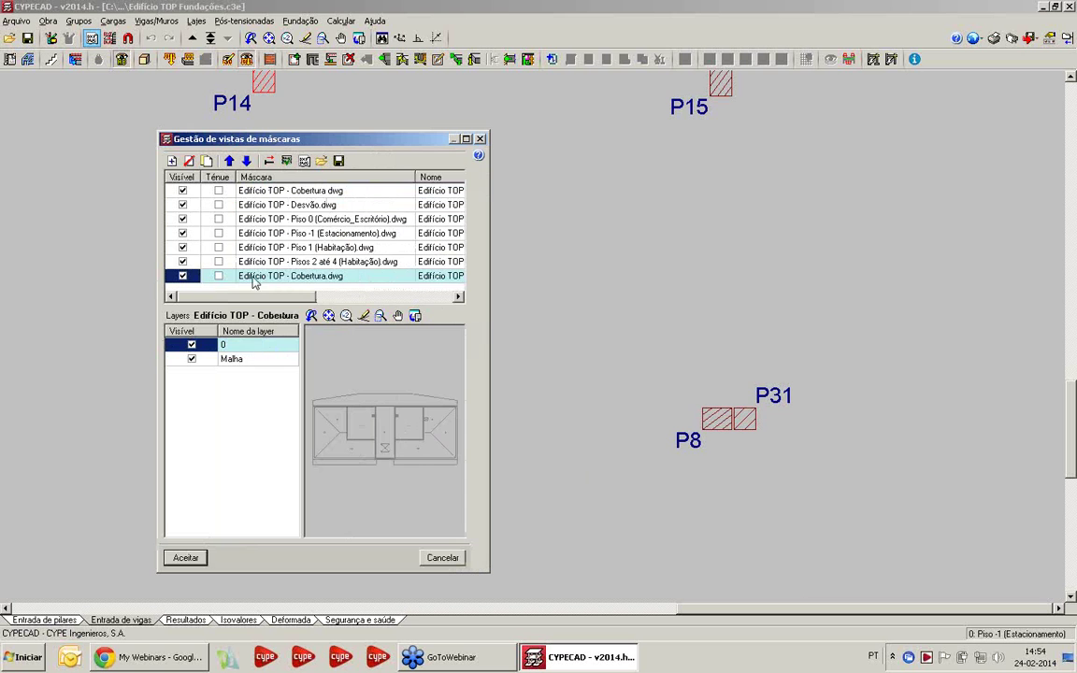
# Step: Check which plans are assigned to the Desvão and Piso 0 groups, and close the mask view manager without accepting
pyautogui.click(286, 161)
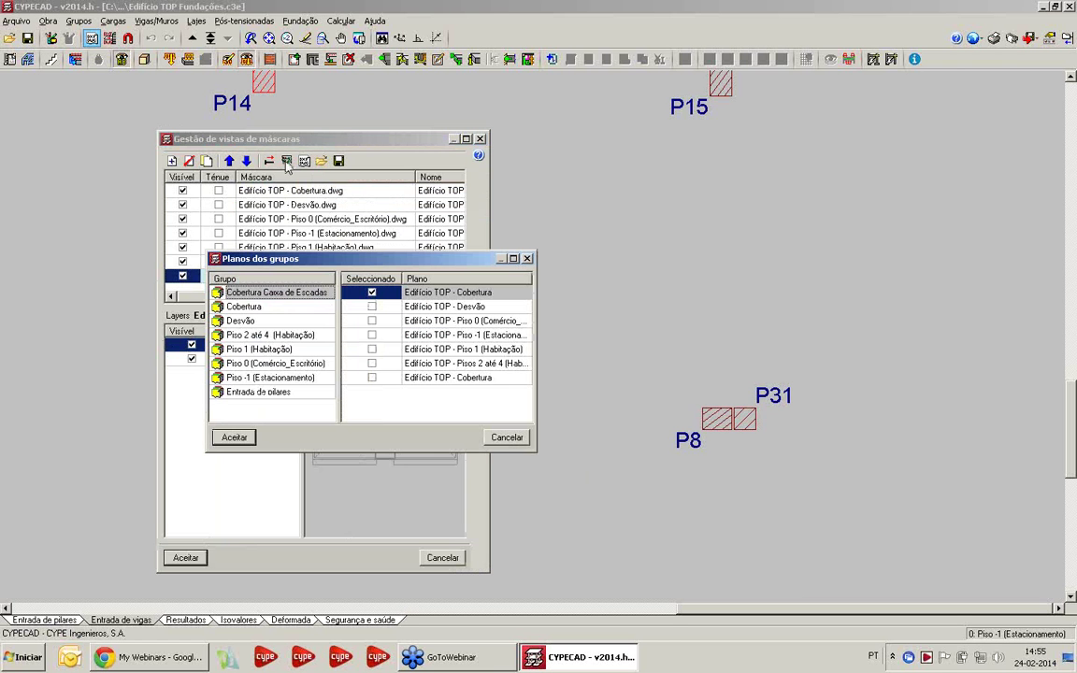
pyautogui.click(233, 321)
pyautogui.click(234, 362)
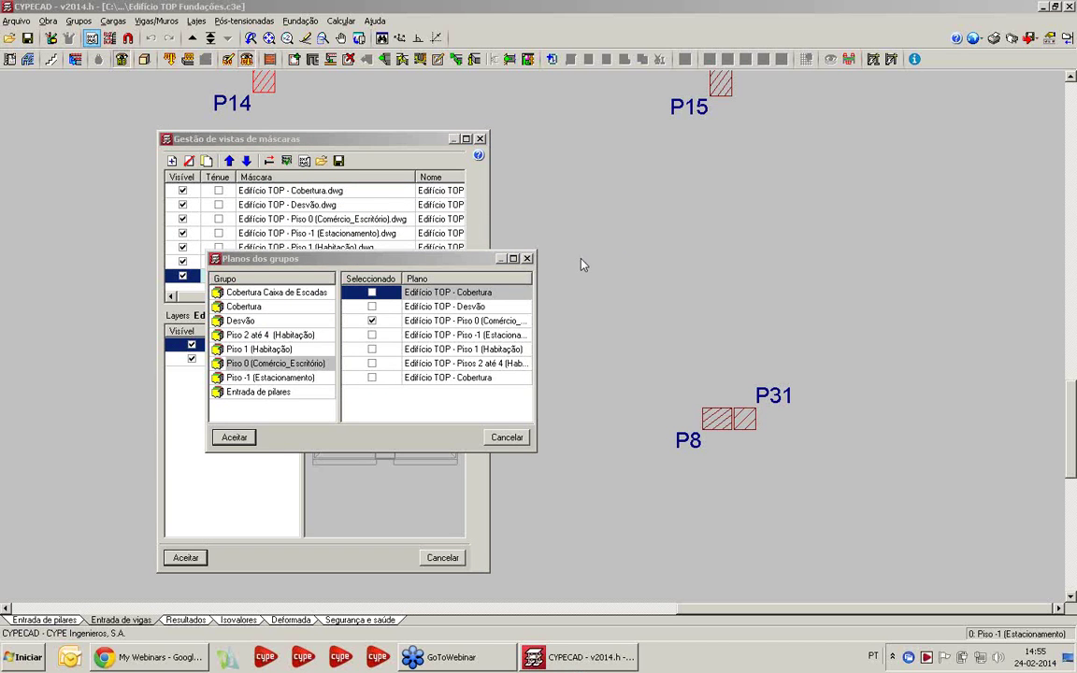
pyautogui.moveTo(374, 258); pyautogui.dragTo(272, 253)
pyautogui.click(132, 432)
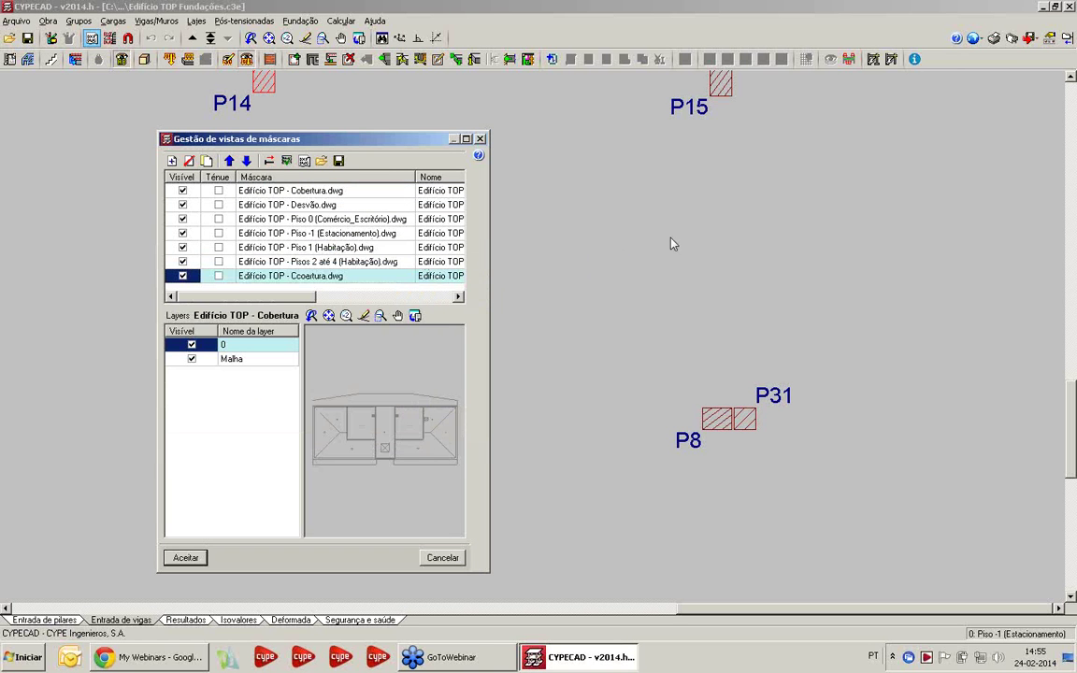
pyautogui.moveTo(405, 138); pyautogui.dragTo(352, 139)
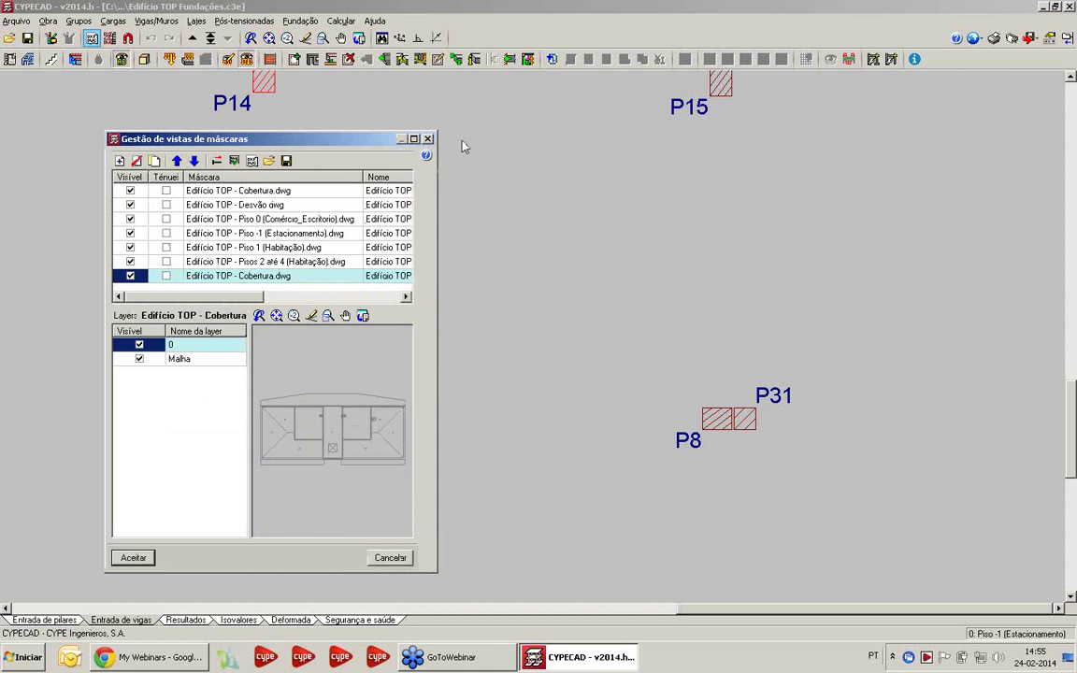
pyautogui.click(429, 140)
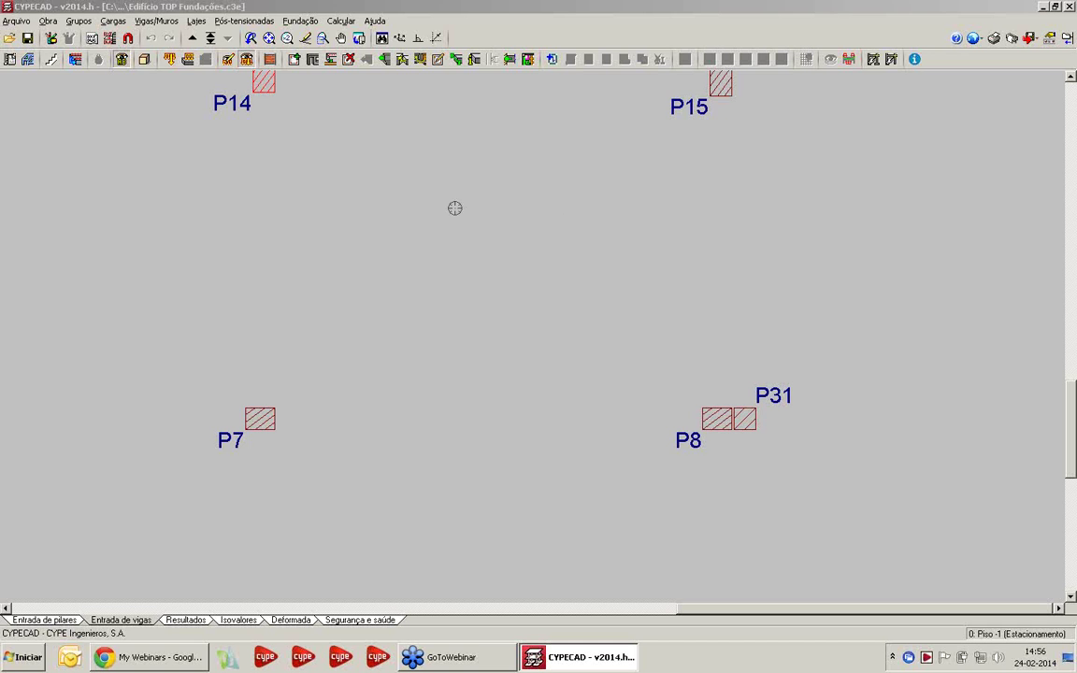
# Step: Review the wind action options for Eurocódigo 1 in the project data, and close both dialogs without accepting changes
pyautogui.click(44, 22)
pyautogui.click(80, 37)
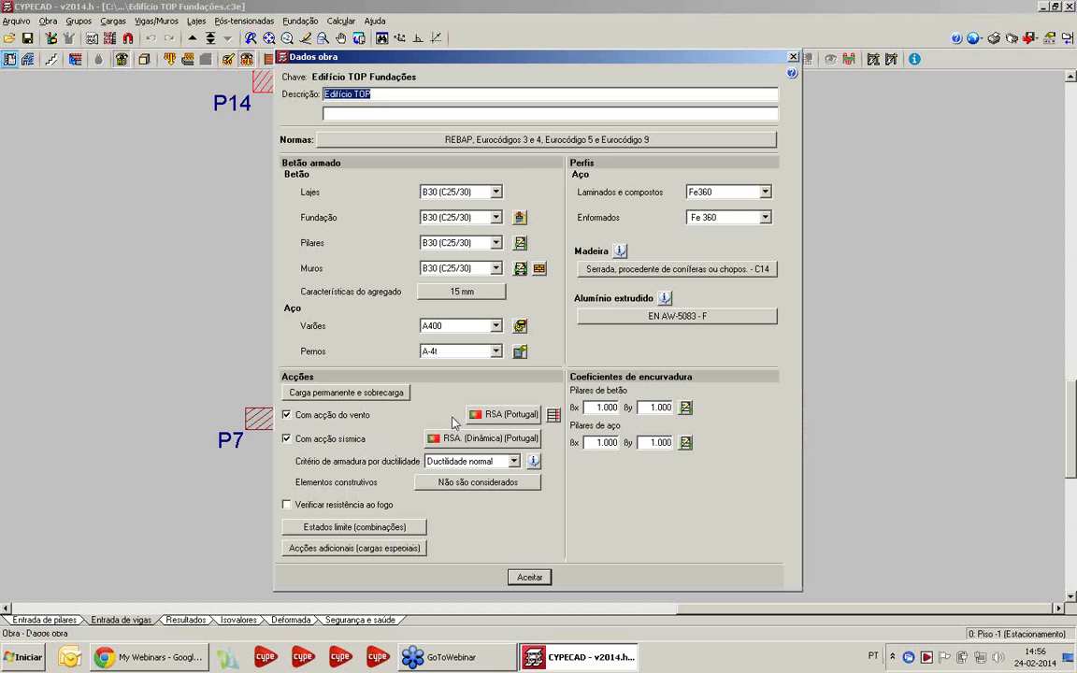
pyautogui.click(496, 415)
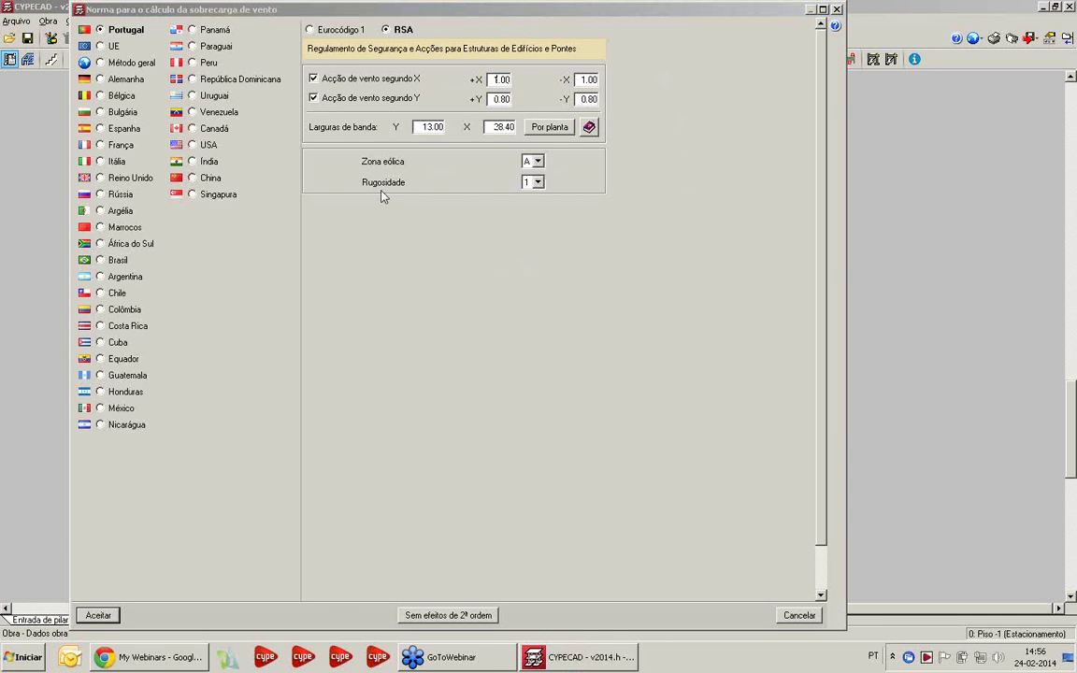
pyautogui.click(337, 31)
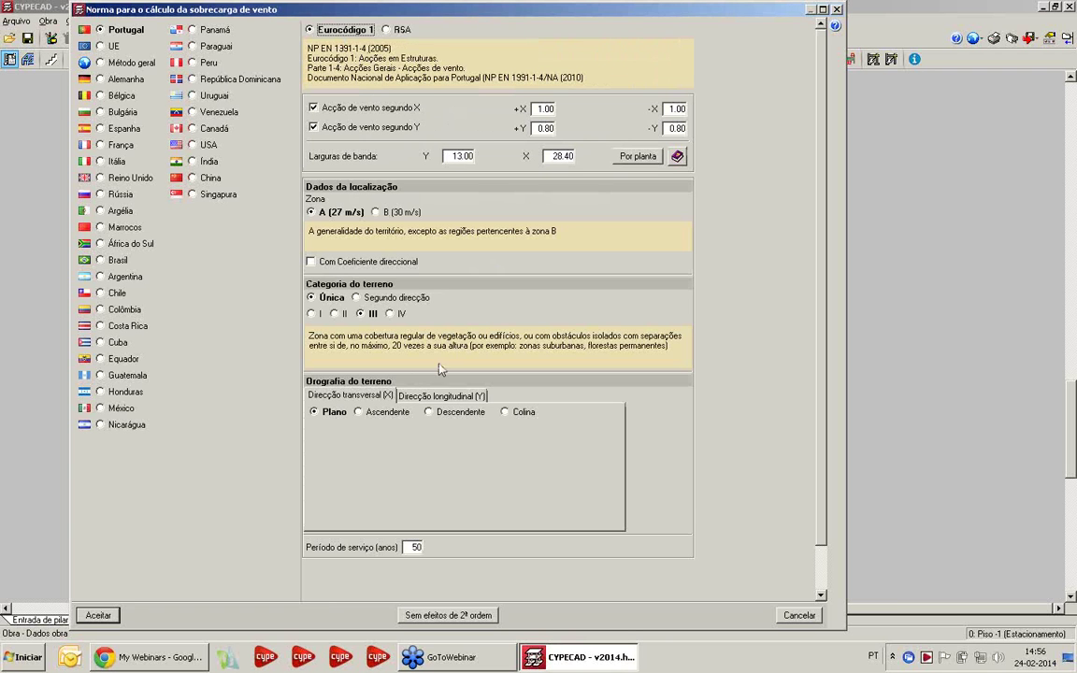
pyautogui.click(837, 11)
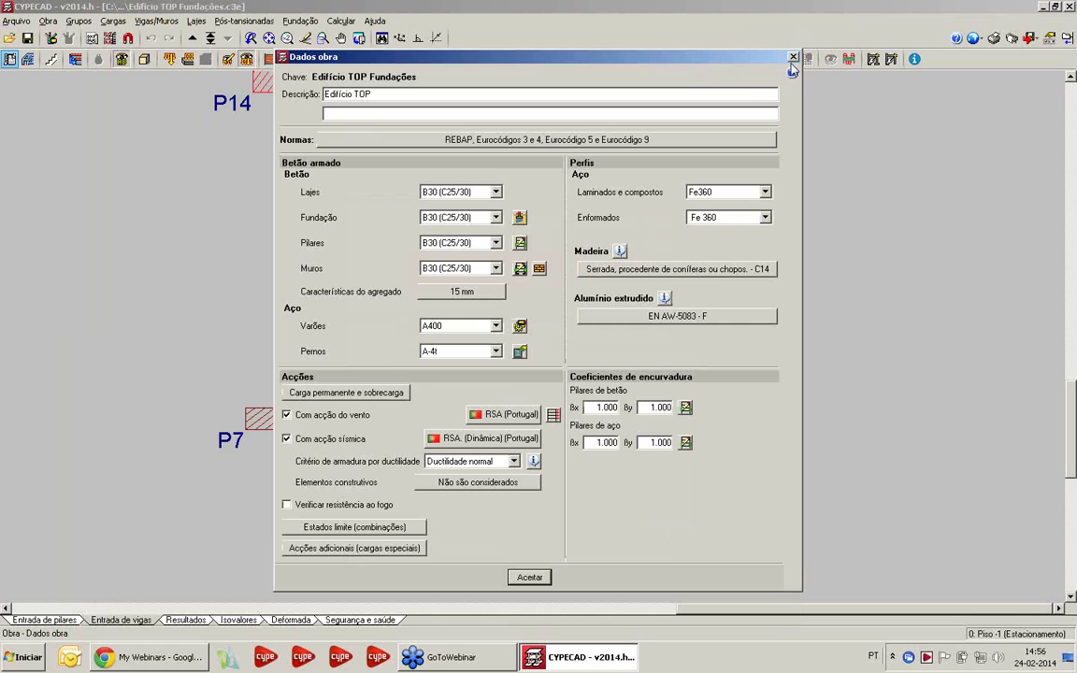
pyautogui.click(792, 57)
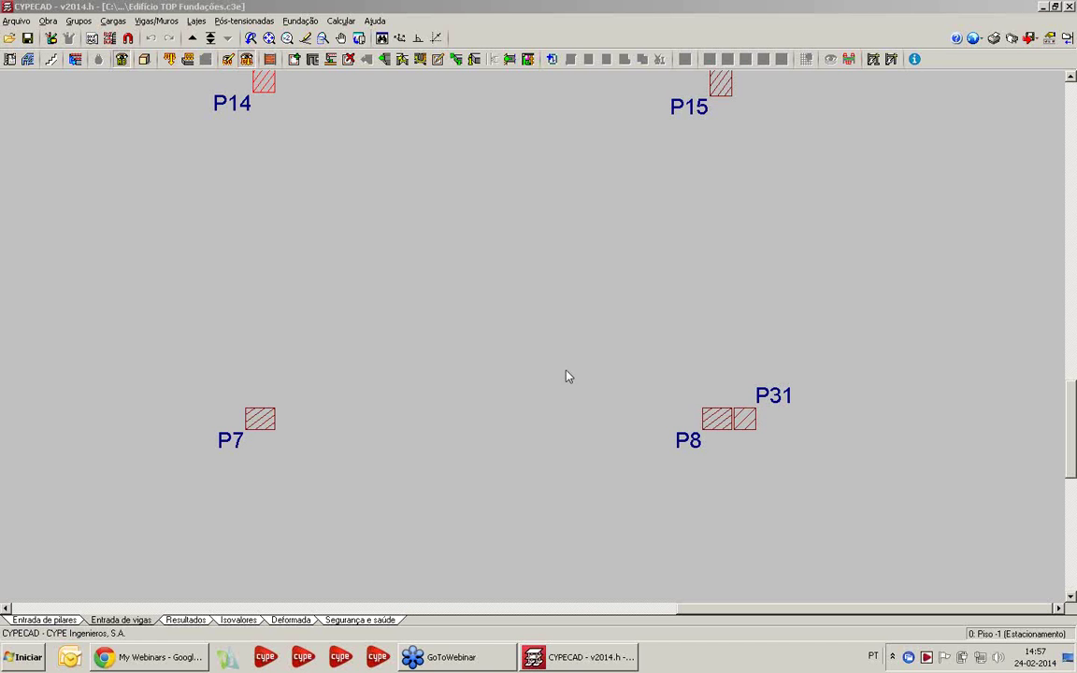
# Step: In the beam options, try enabling the crack verification with its opening limit, and close the dialogs without accepting
pyautogui.click(50, 22)
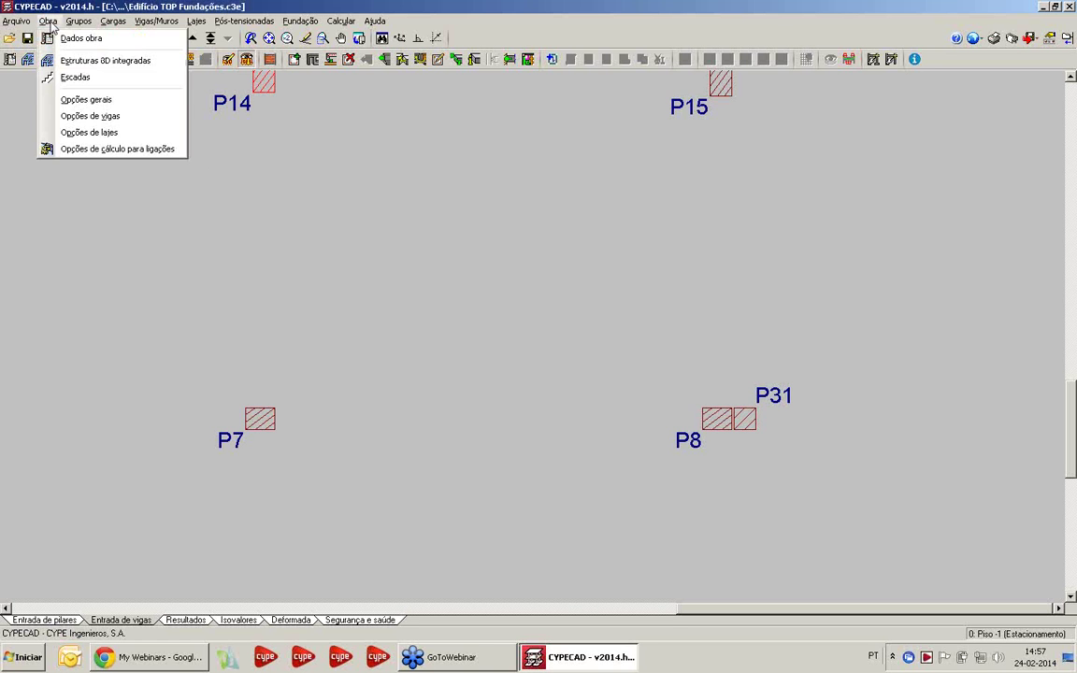
pyautogui.click(75, 116)
pyautogui.moveTo(460, 192); pyautogui.dragTo(321, 184)
pyautogui.moveTo(397, 180); pyautogui.dragTo(362, 176)
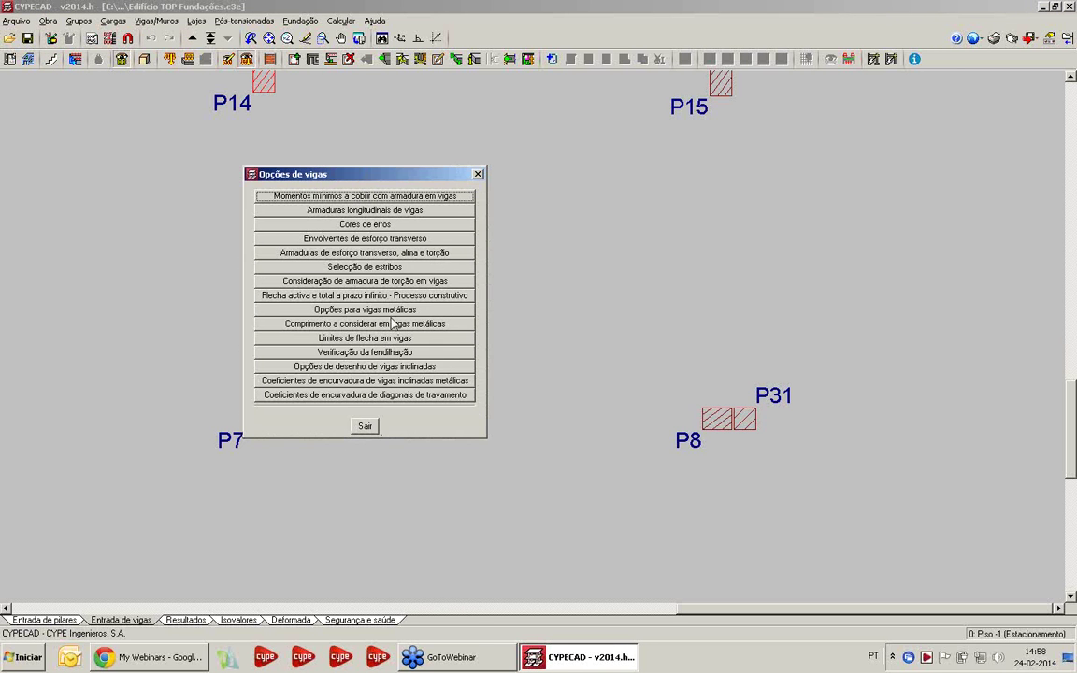
pyautogui.click(365, 355)
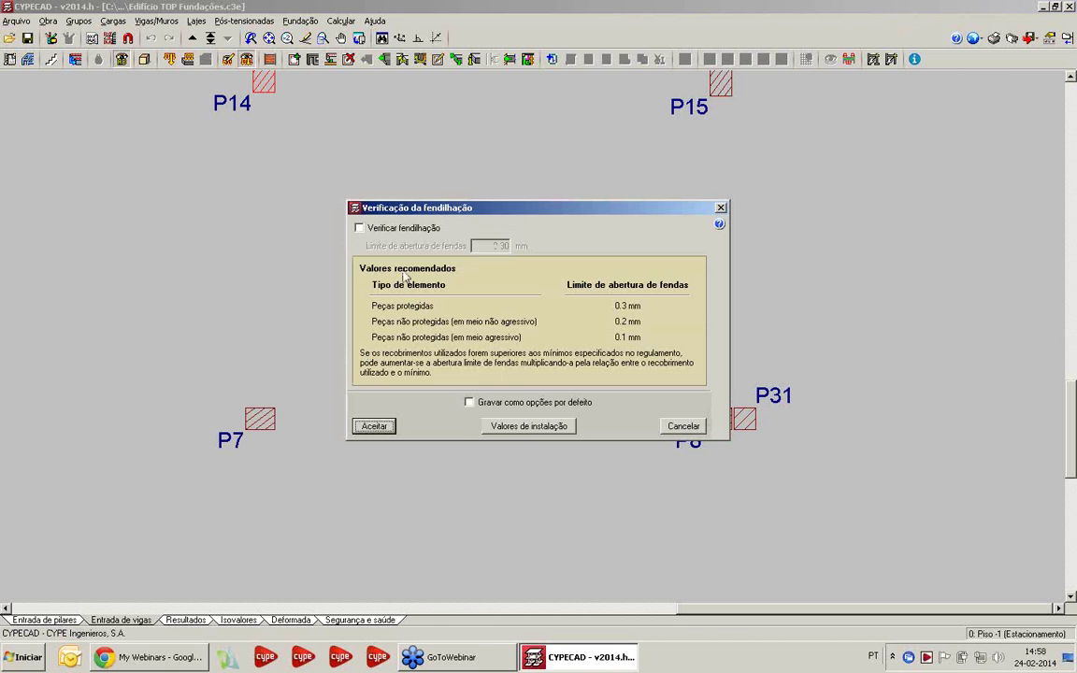
pyautogui.moveTo(444, 201); pyautogui.dragTo(177, 158)
pyautogui.click(140, 186)
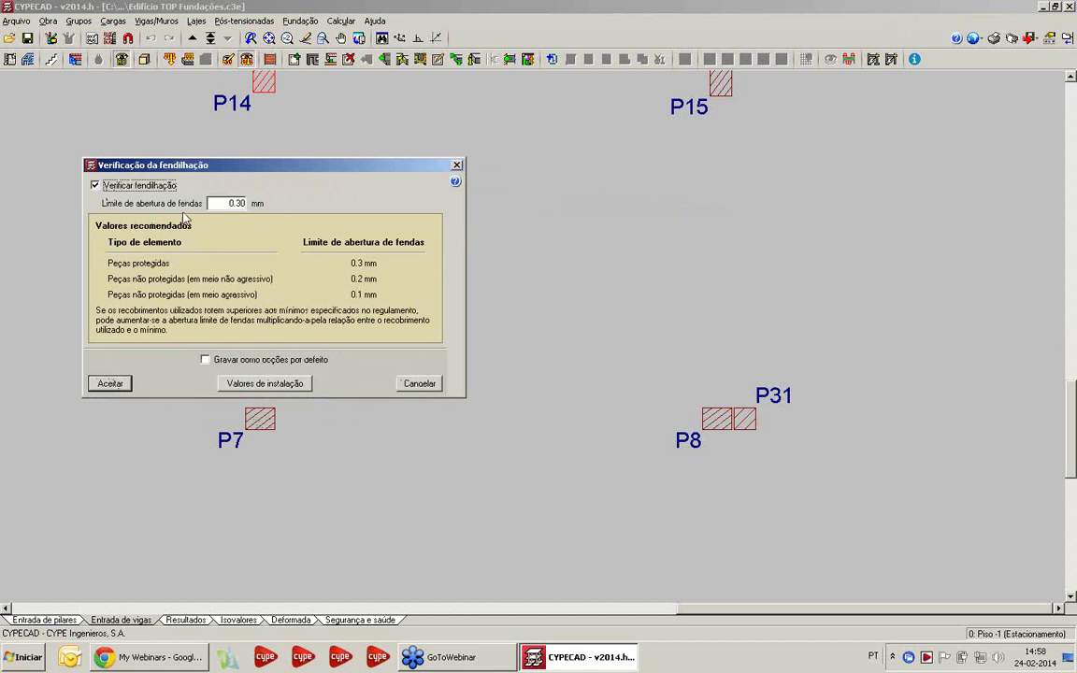
pyautogui.doubleClick(234, 203)
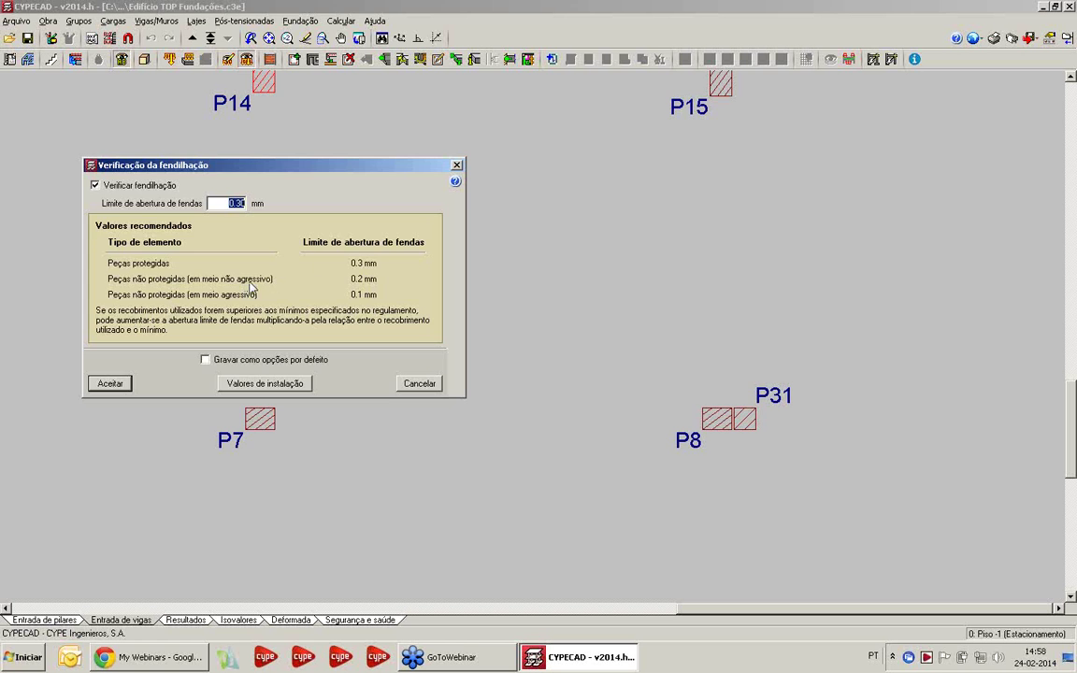
pyautogui.click(456, 165)
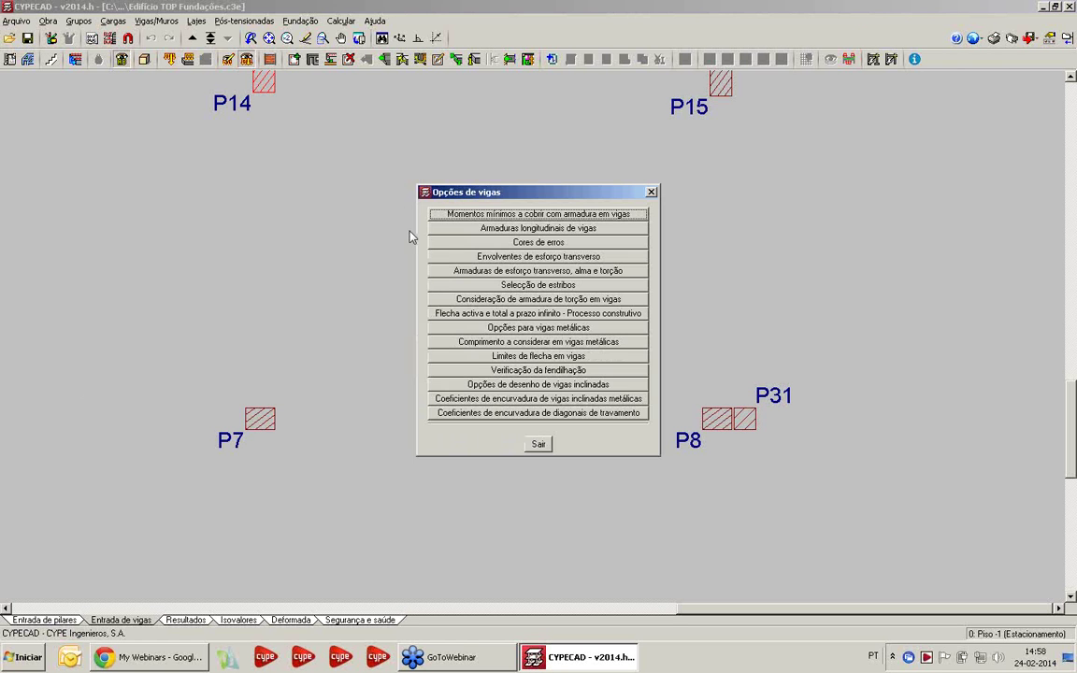
pyautogui.click(651, 193)
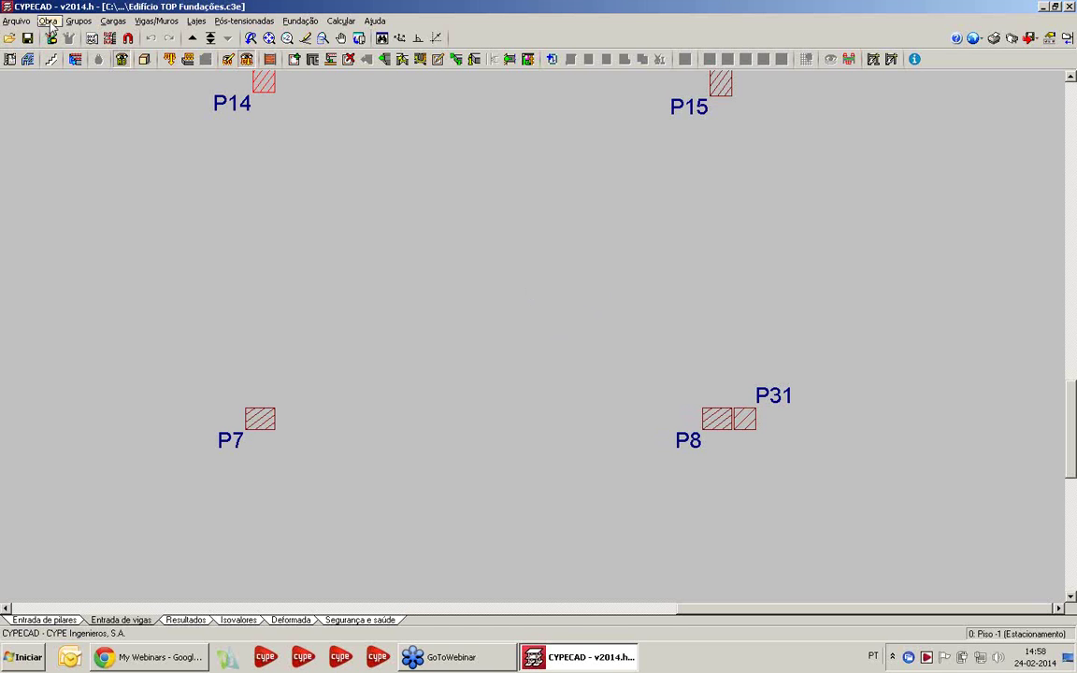
# Step: Open the Edifício TOP job from file management and dismiss its calculation errors report
pyautogui.click(17, 21)
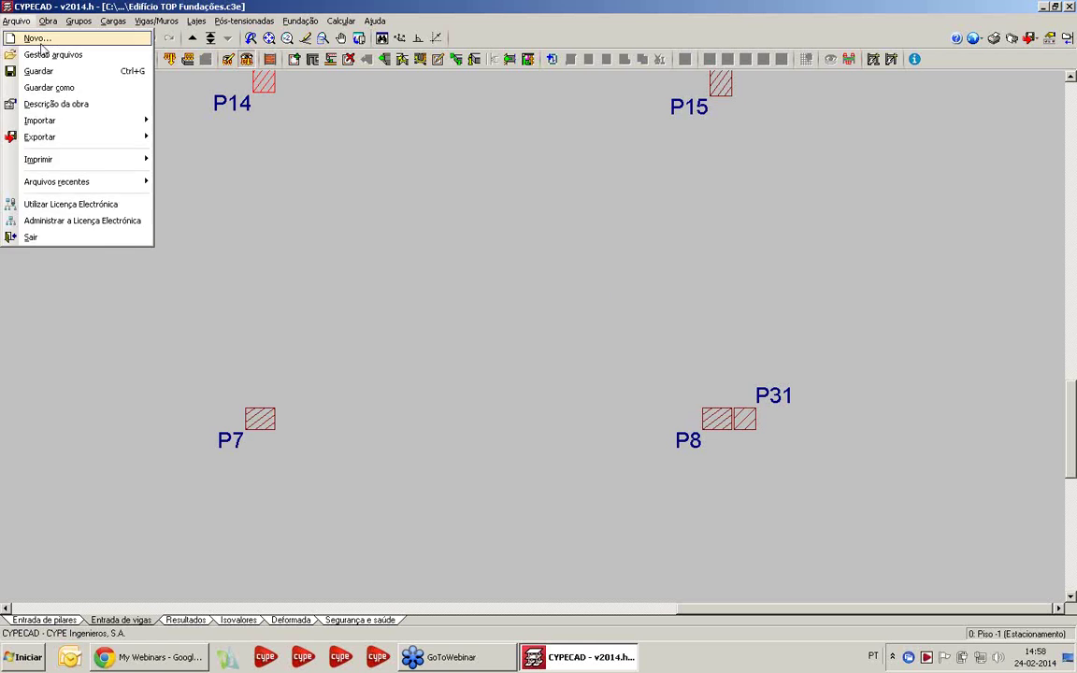
pyautogui.click(47, 52)
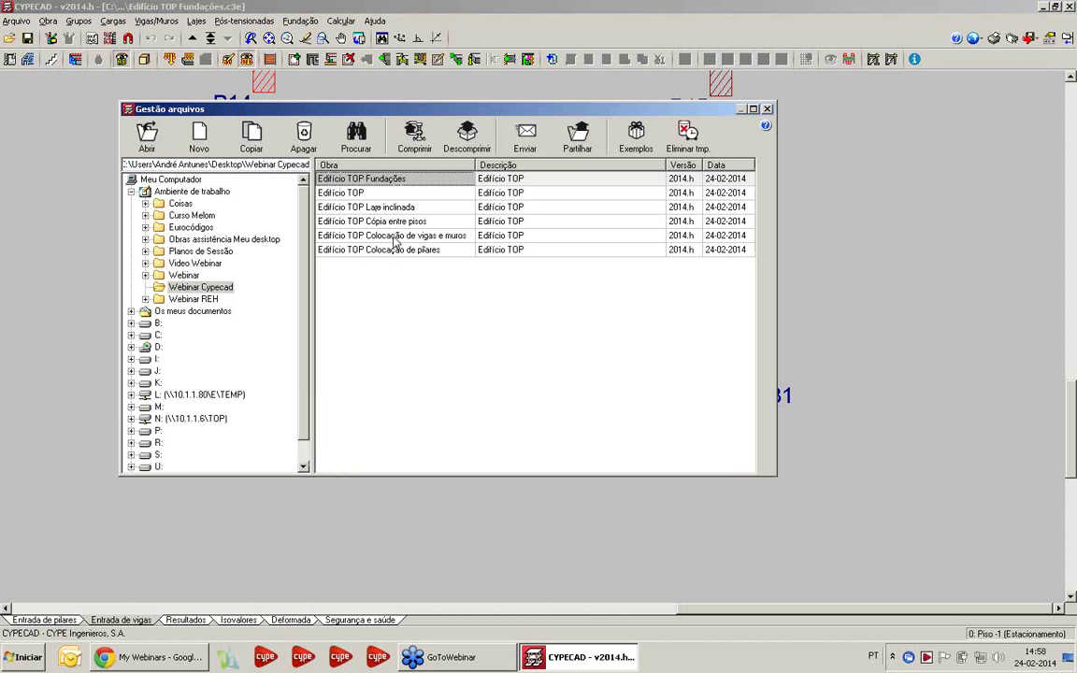
pyautogui.doubleClick(360, 194)
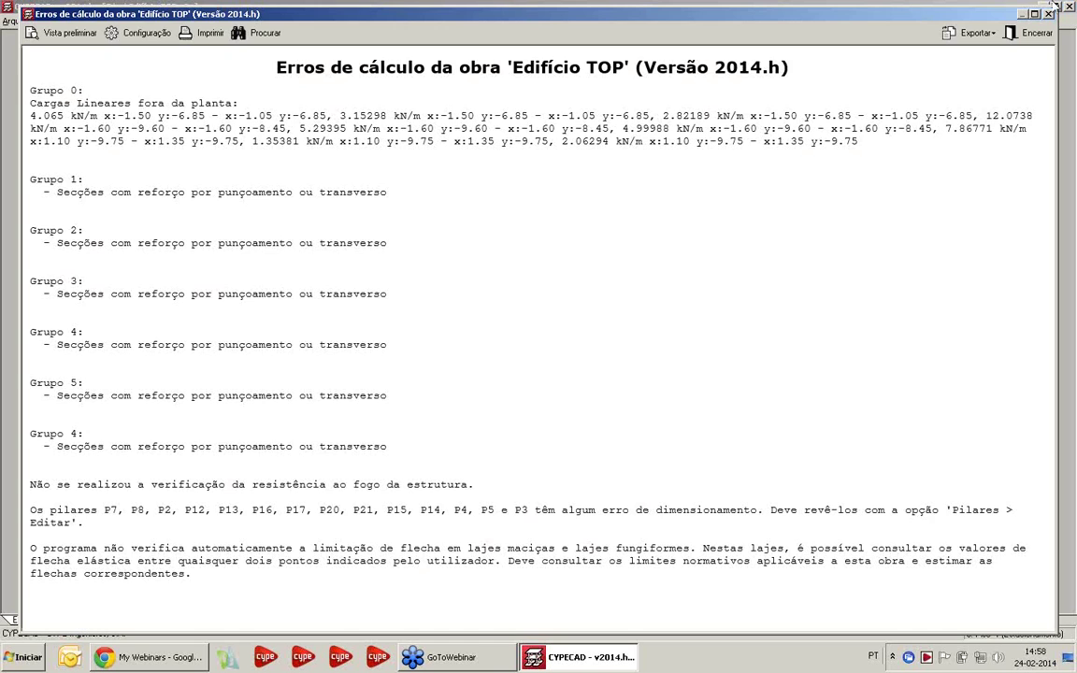
pyautogui.click(1049, 12)
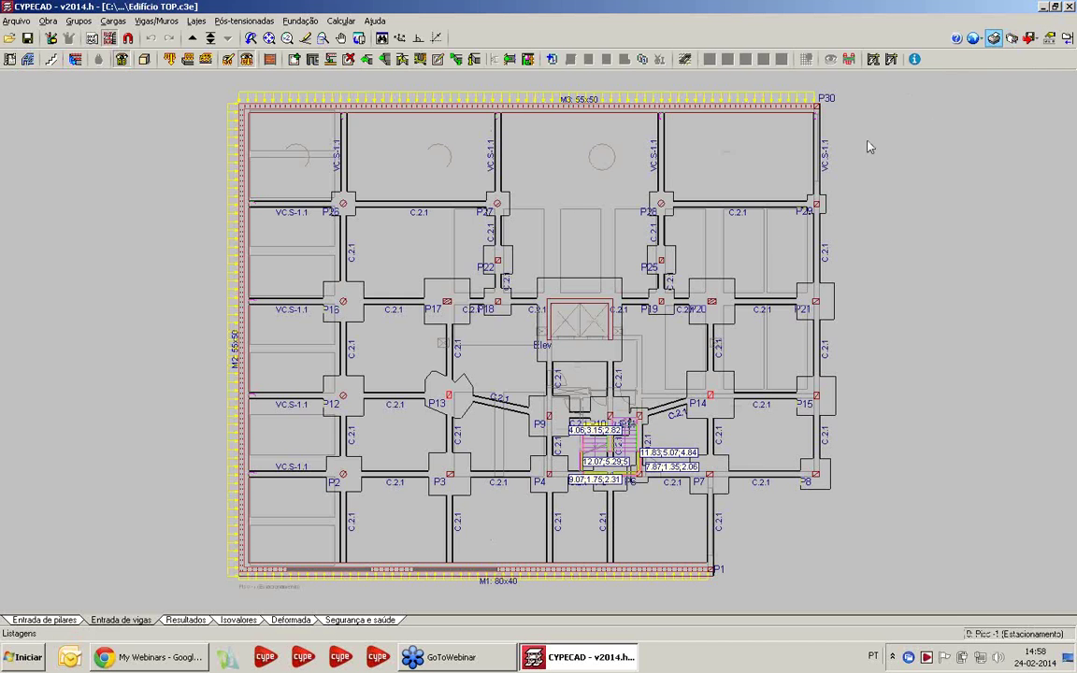
# Step: Generate the seismic action justification report and review the design acceleration spectrum section
pyautogui.click(993, 37)
pyautogui.moveTo(474, 127); pyautogui.dragTo(313, 127)
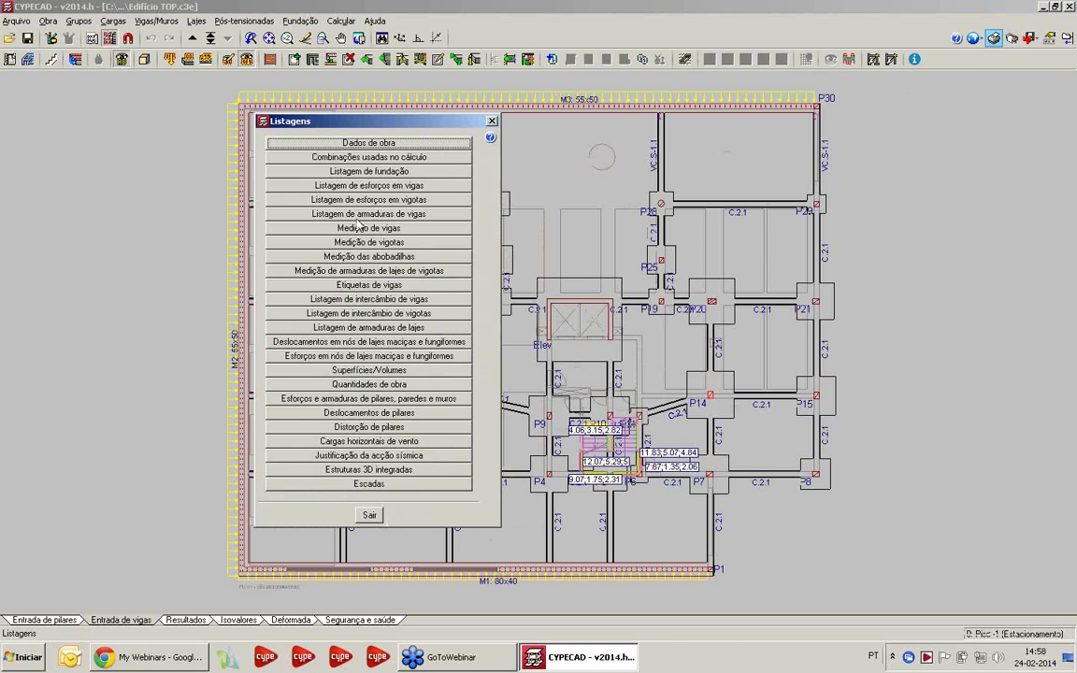
pyautogui.click(371, 457)
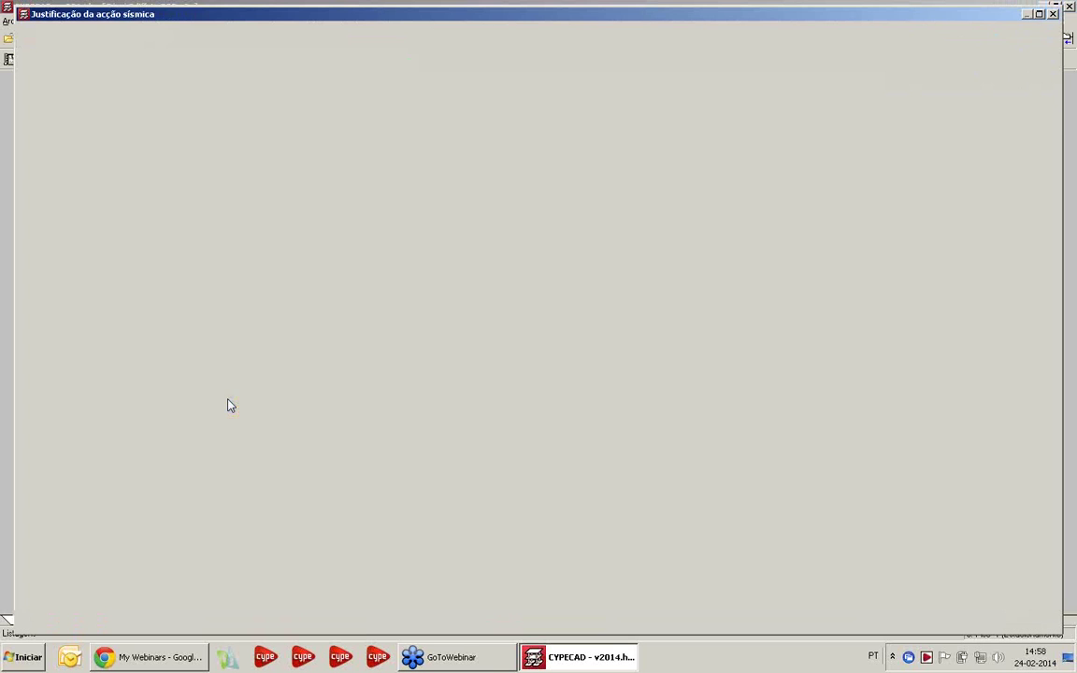
pyautogui.scroll(-2, 251, 374)
pyautogui.scroll(-10, 251, 374)
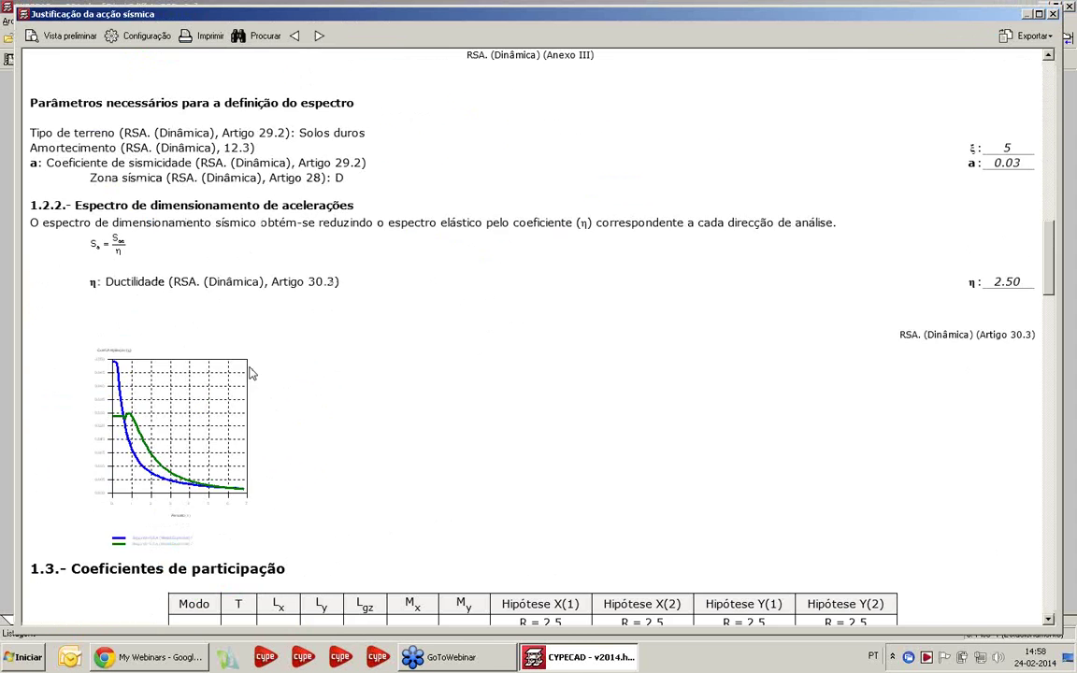
pyautogui.scroll(2, 774, 211)
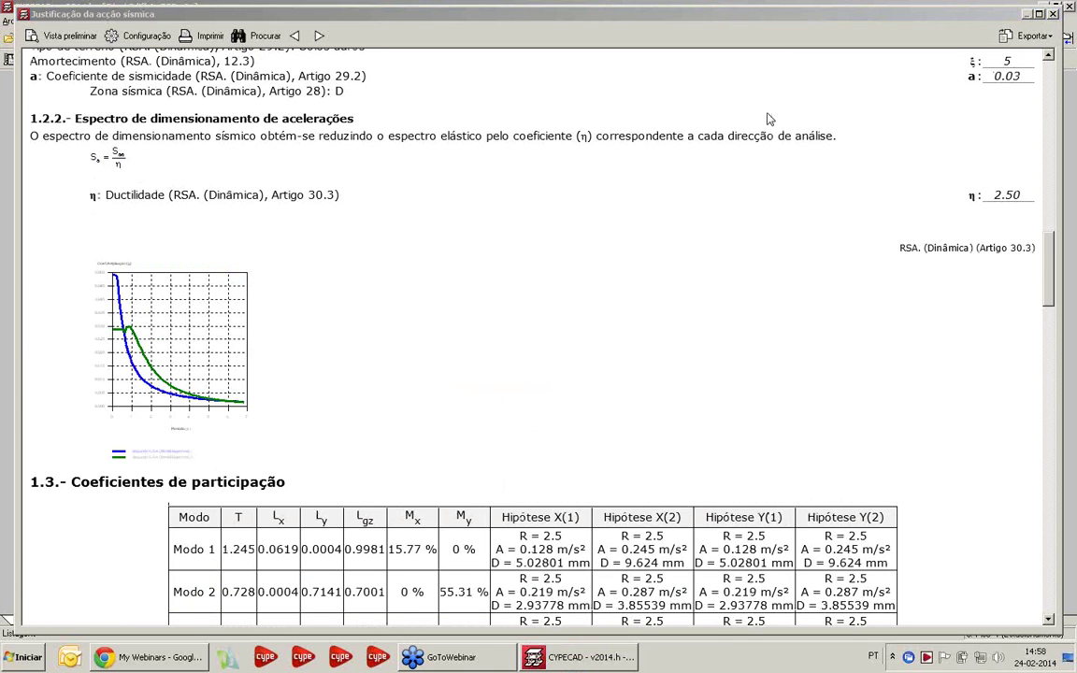
# Step: Examine the participation coefficients table, checking the Modo 1 period, and close the report and the listings dialog
pyautogui.scroll(-8, 329, 413)
pyautogui.scroll(2, 329, 413)
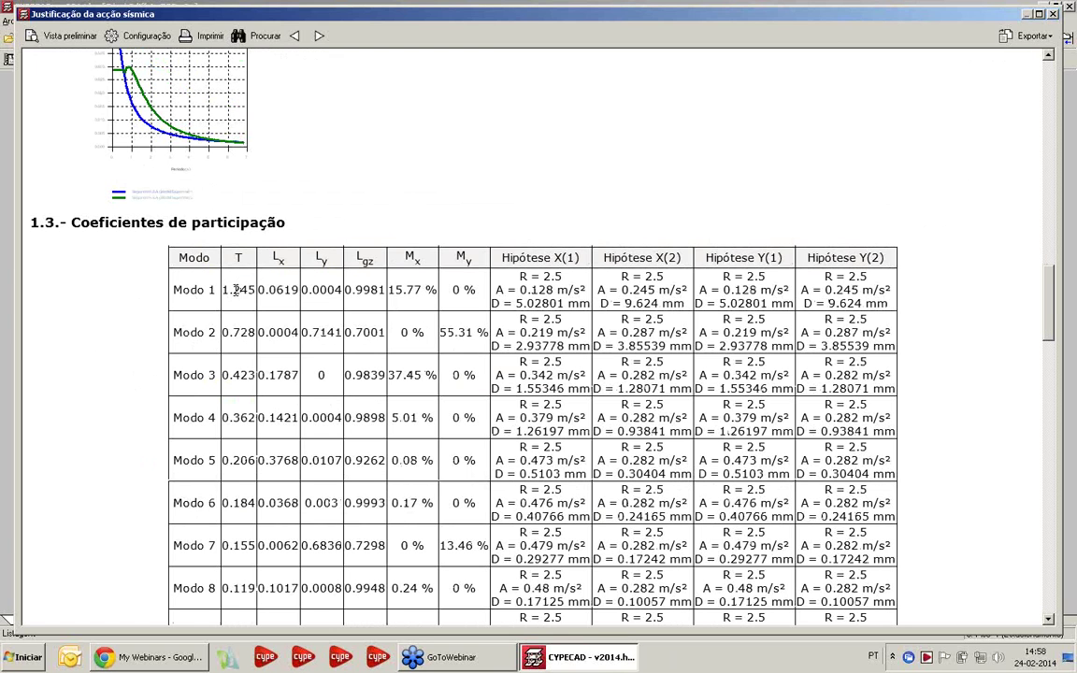
pyautogui.doubleClick(238, 289)
pyautogui.click(1053, 14)
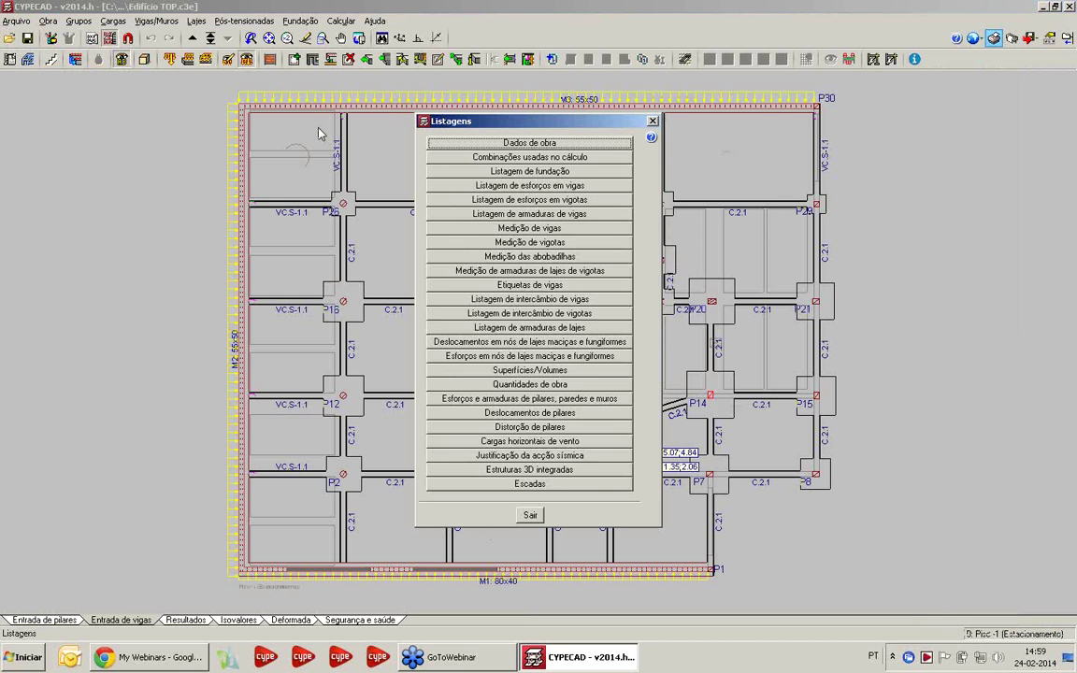
pyautogui.moveTo(433, 126); pyautogui.dragTo(192, 145)
pyautogui.click(428, 140)
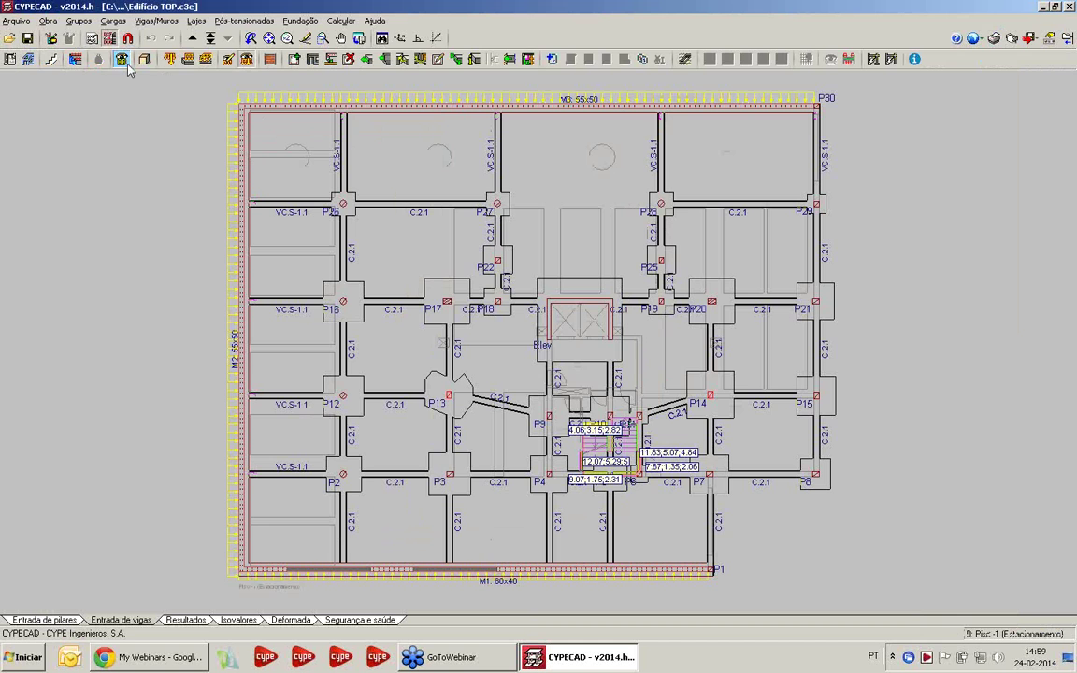
# Step: From the bar steel types in the project data, open the foundation reinforcement tables for tie beams (vigas lintéis)
pyautogui.click(46, 20)
pyautogui.click(73, 38)
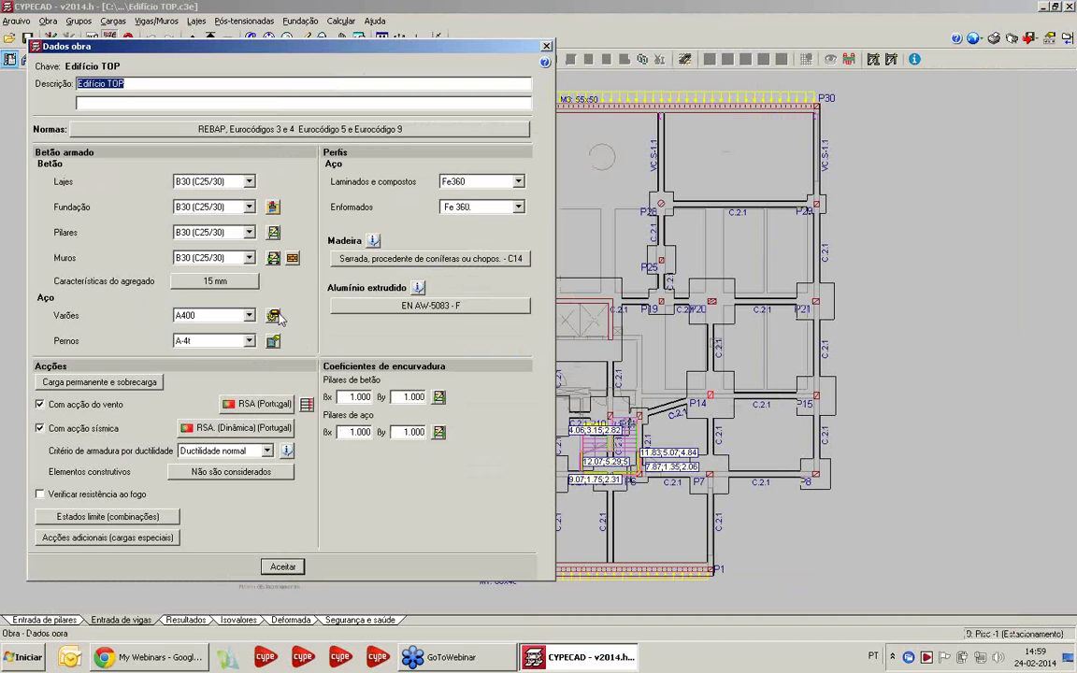
pyautogui.click(273, 316)
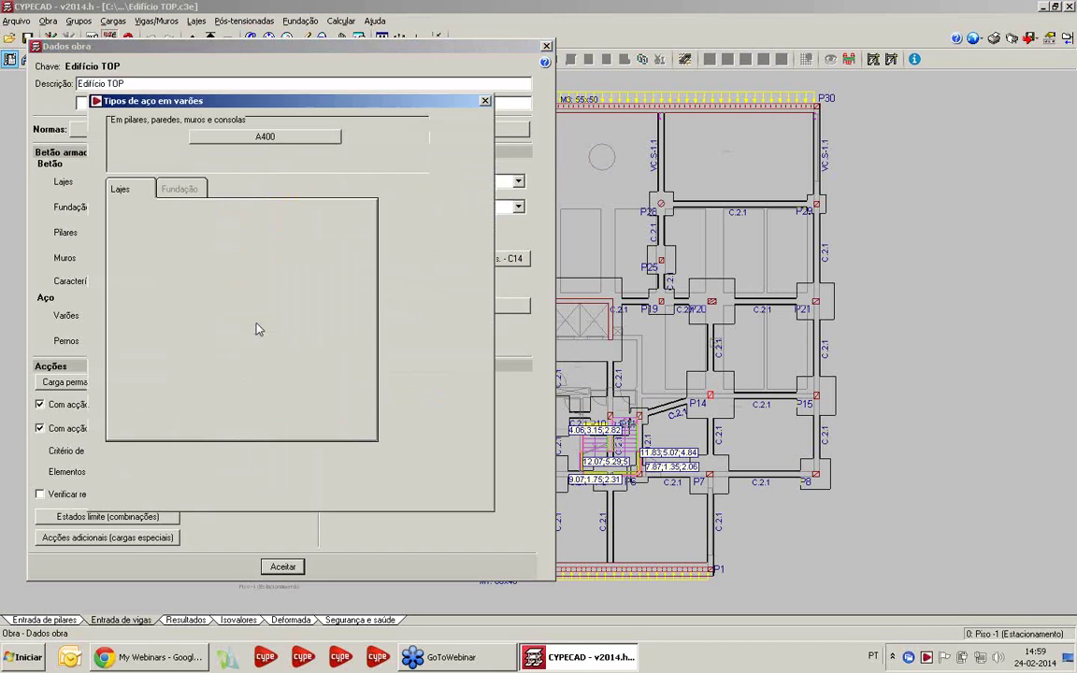
pyautogui.click(187, 189)
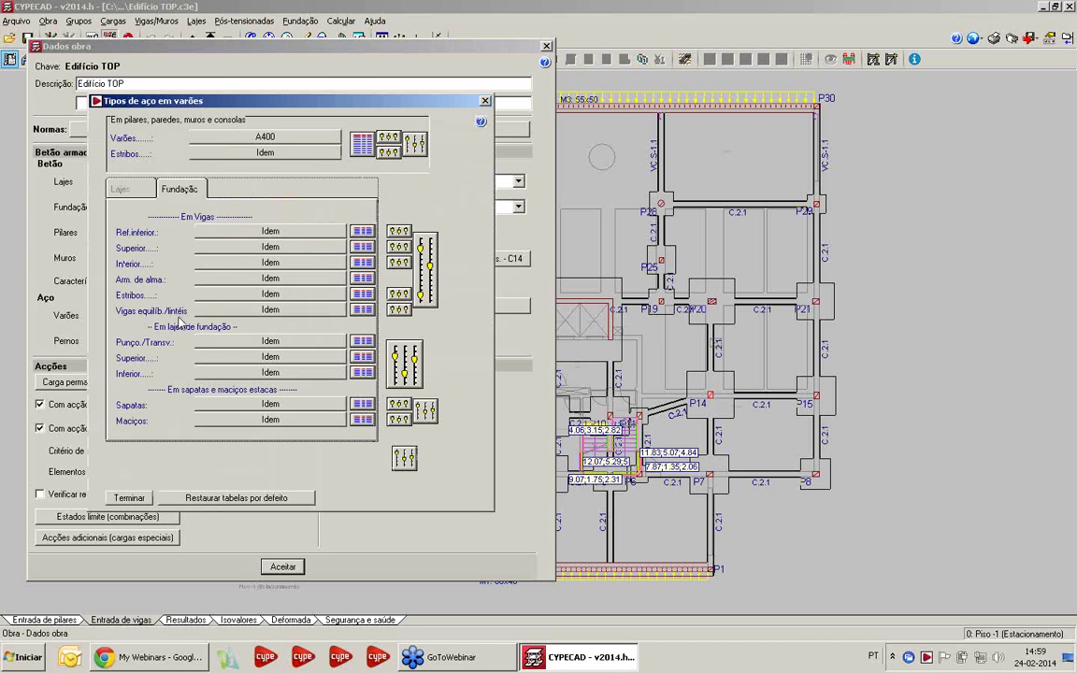
pyautogui.click(360, 311)
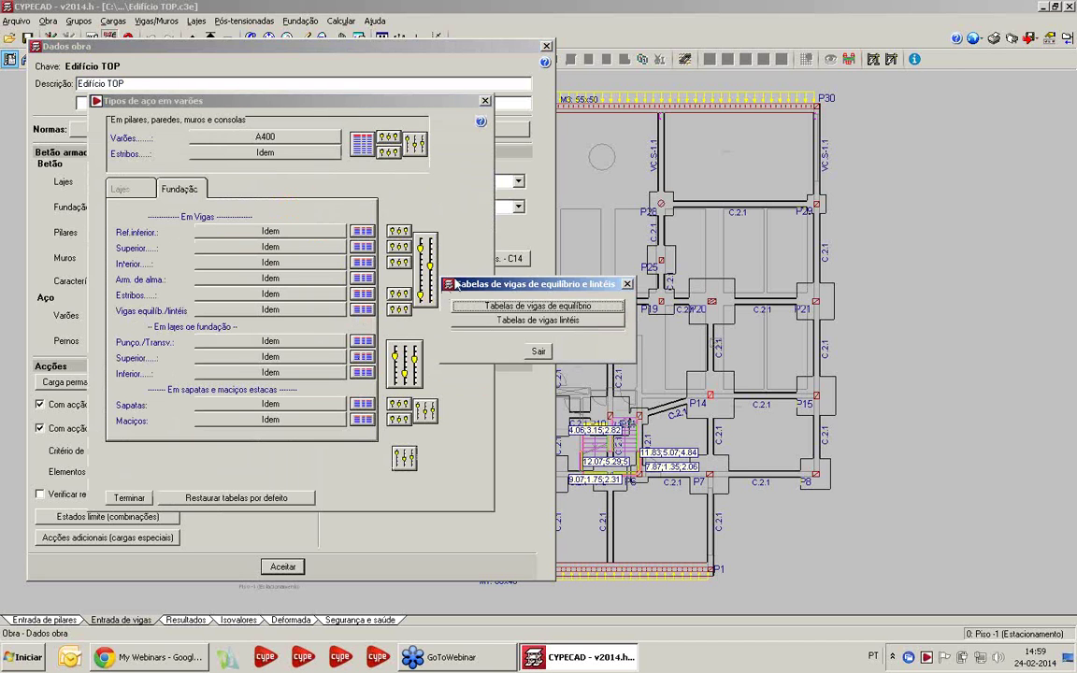
pyautogui.moveTo(469, 286); pyautogui.dragTo(272, 287)
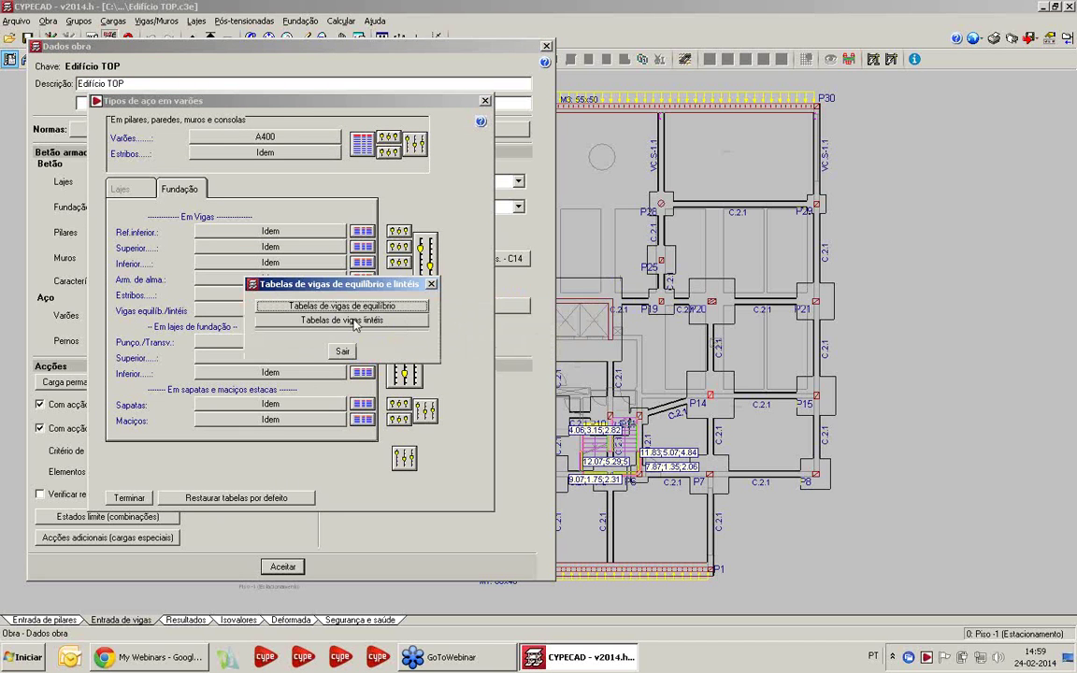
pyautogui.click(354, 320)
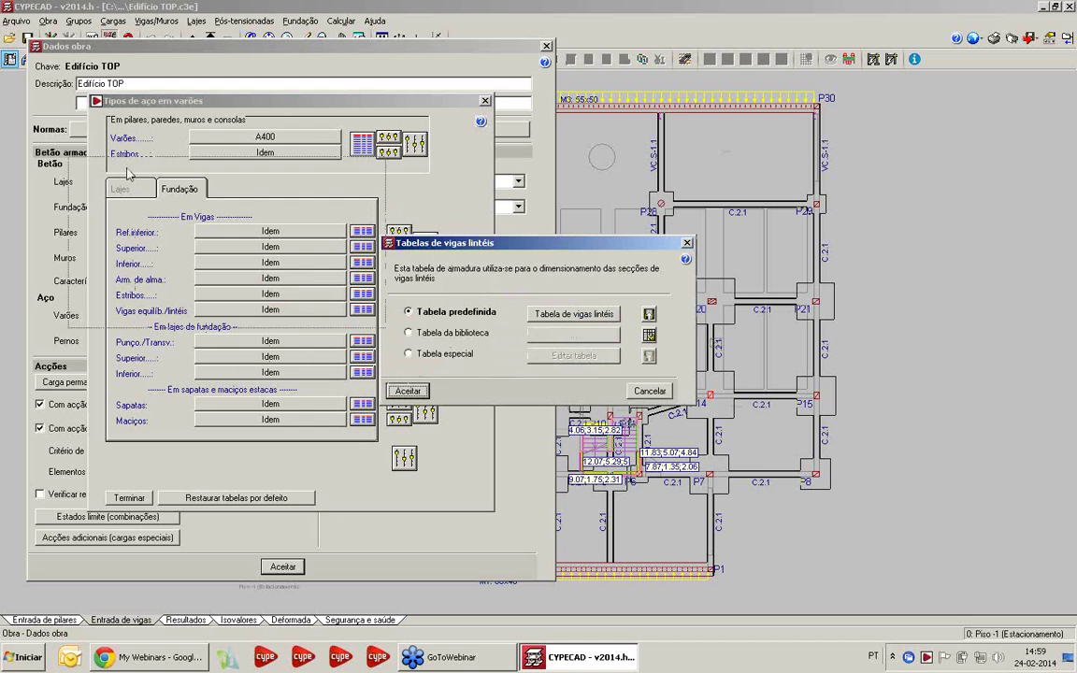
# Step: Switch the tie beams to a special table and set the height of section C.1 to 50
pyautogui.moveTo(127, 173); pyautogui.dragTo(234, 139)
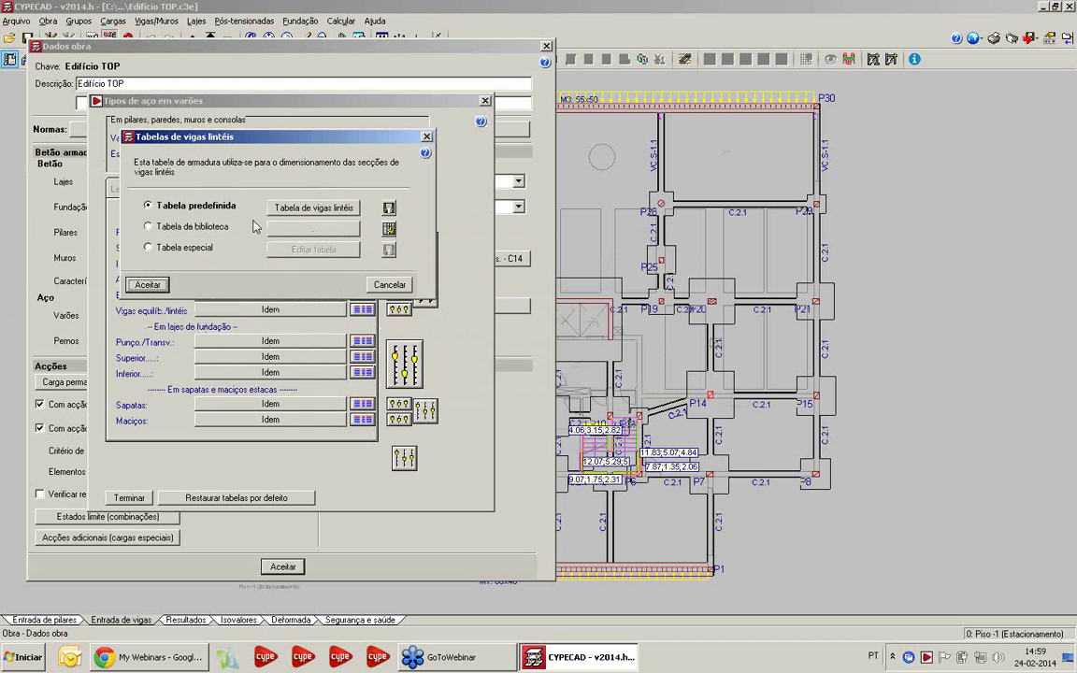
pyautogui.click(192, 249)
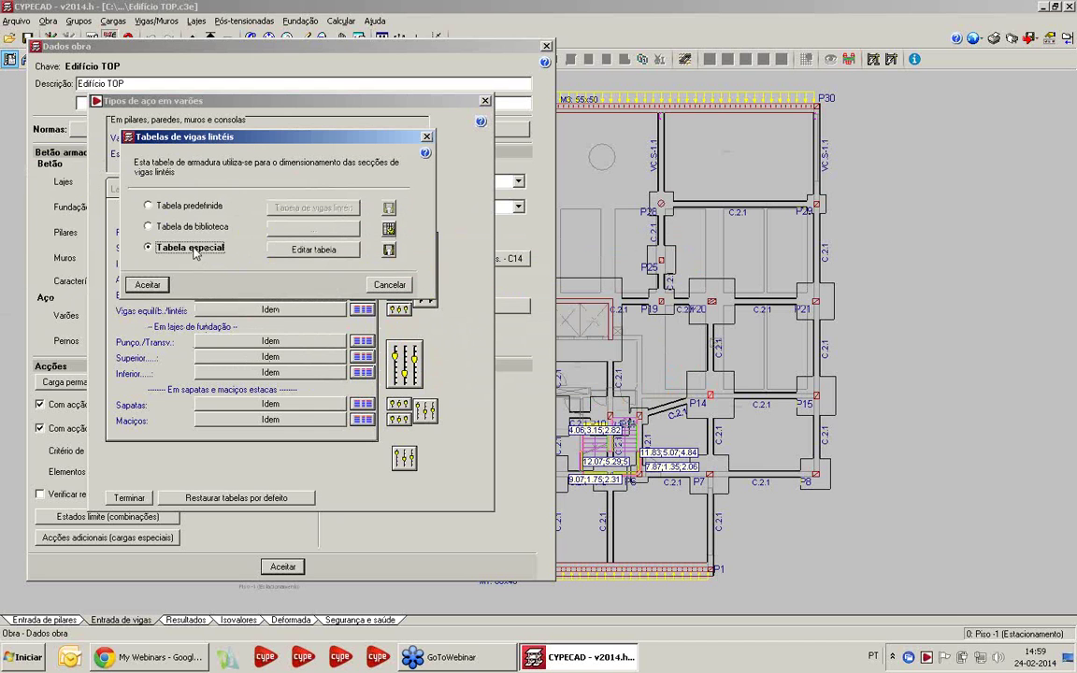
pyautogui.click(314, 249)
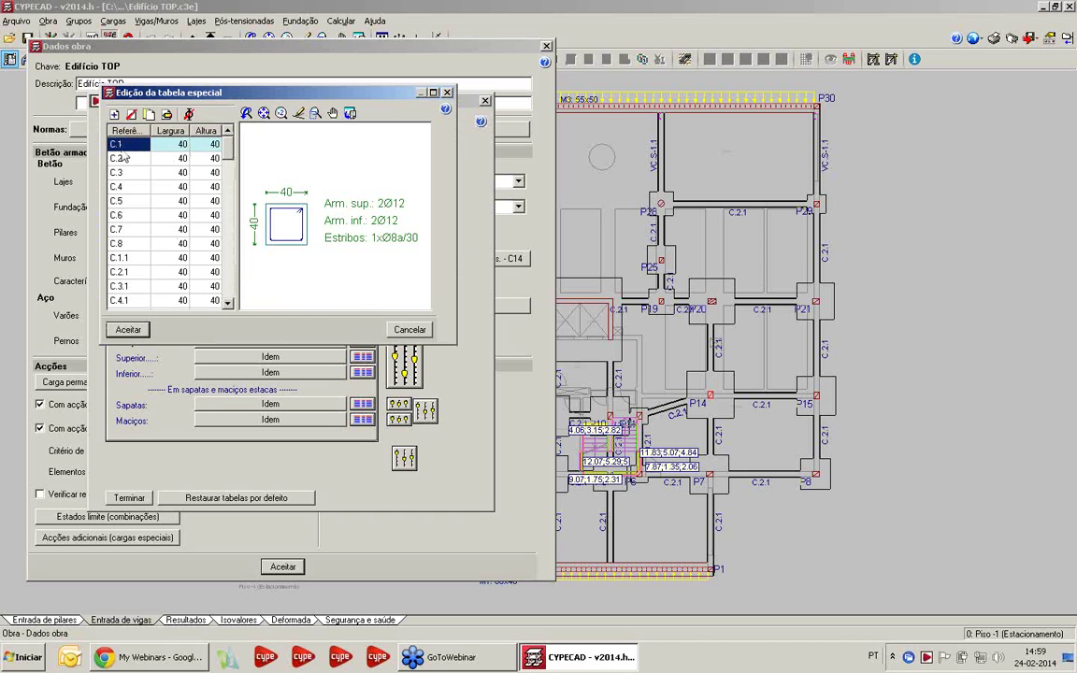
pyautogui.click(214, 146)
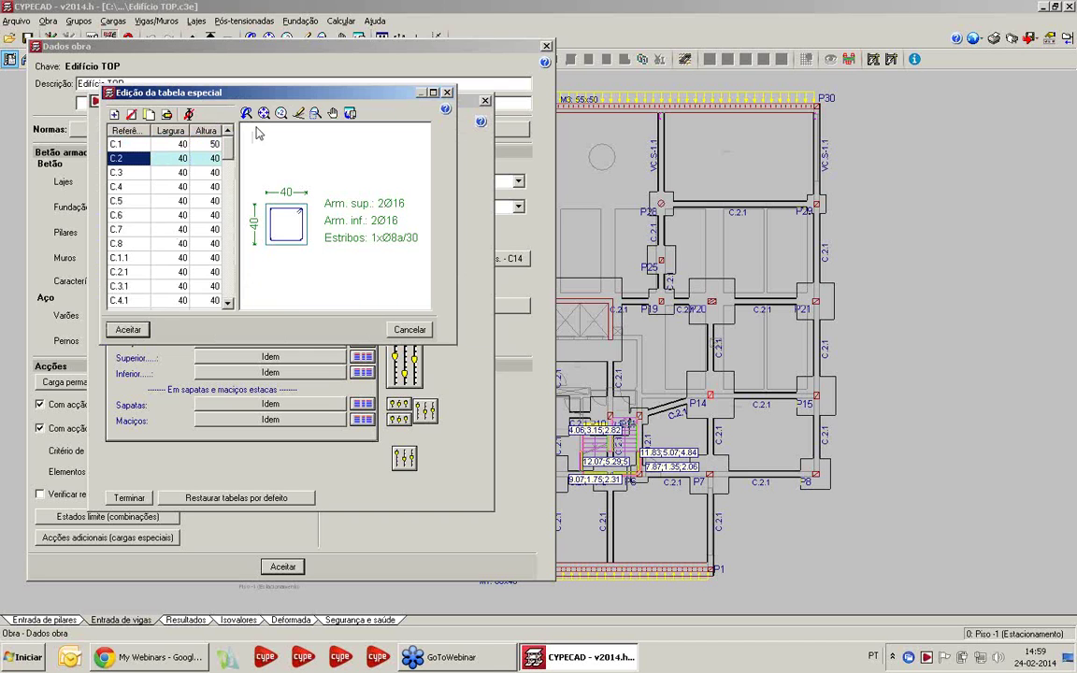
pyautogui.write('50')
pyautogui.press('Return')
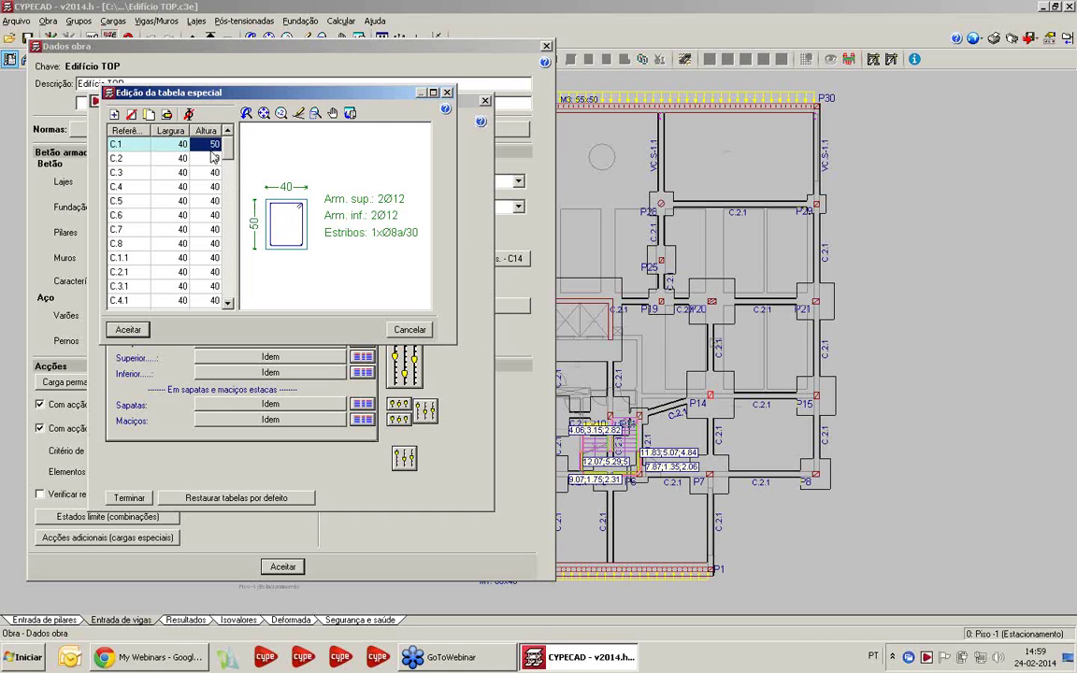
# Step: Check the reinforcement options of section C.1, cancel the special table changes, and close the tables and project data dialogs
pyautogui.click(167, 115)
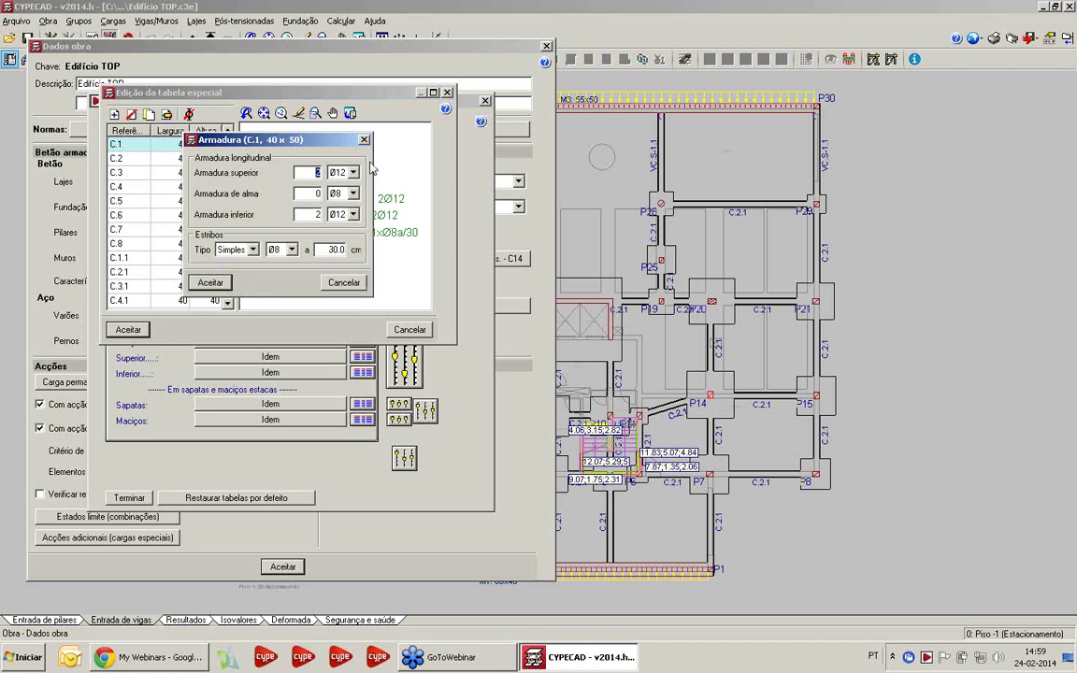
pyautogui.press('Escape')
pyautogui.click(416, 330)
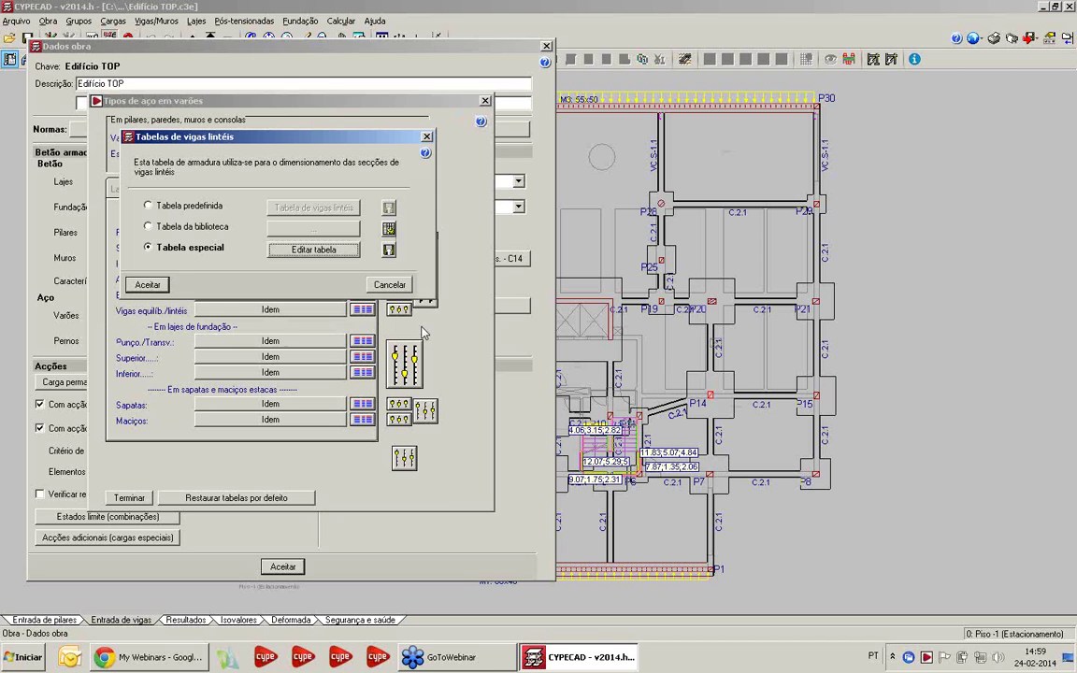
pyautogui.click(388, 284)
pyautogui.moveTo(457, 286); pyautogui.dragTo(268, 259)
pyautogui.click(350, 321)
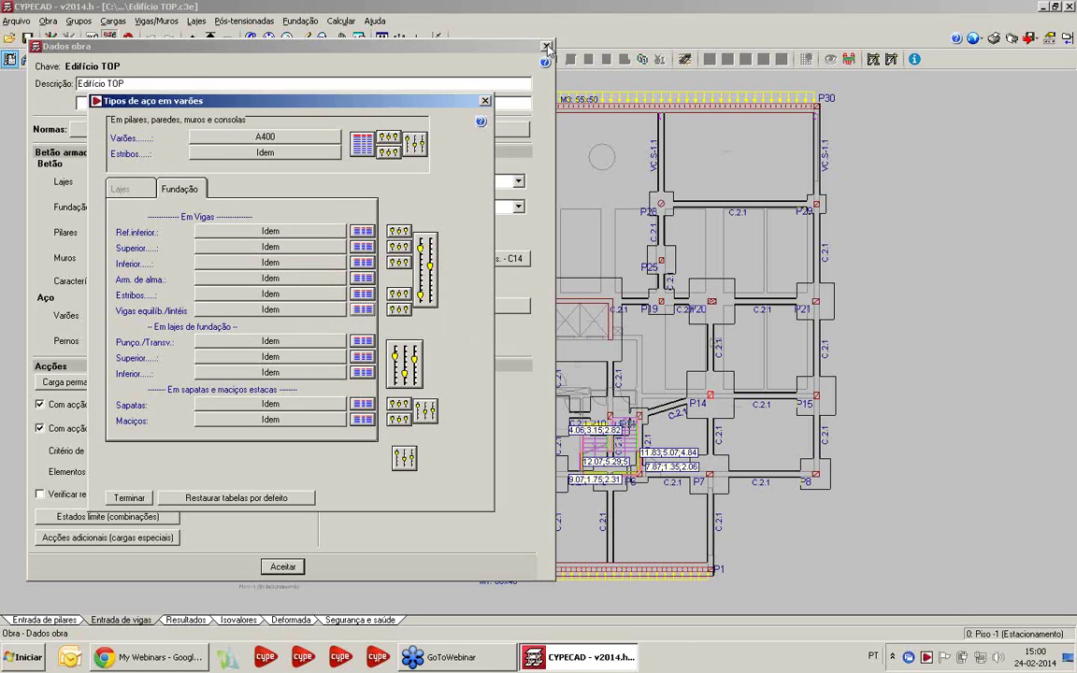
pyautogui.moveTo(378, 101); pyautogui.dragTo(284, 81)
pyautogui.click(512, 45)
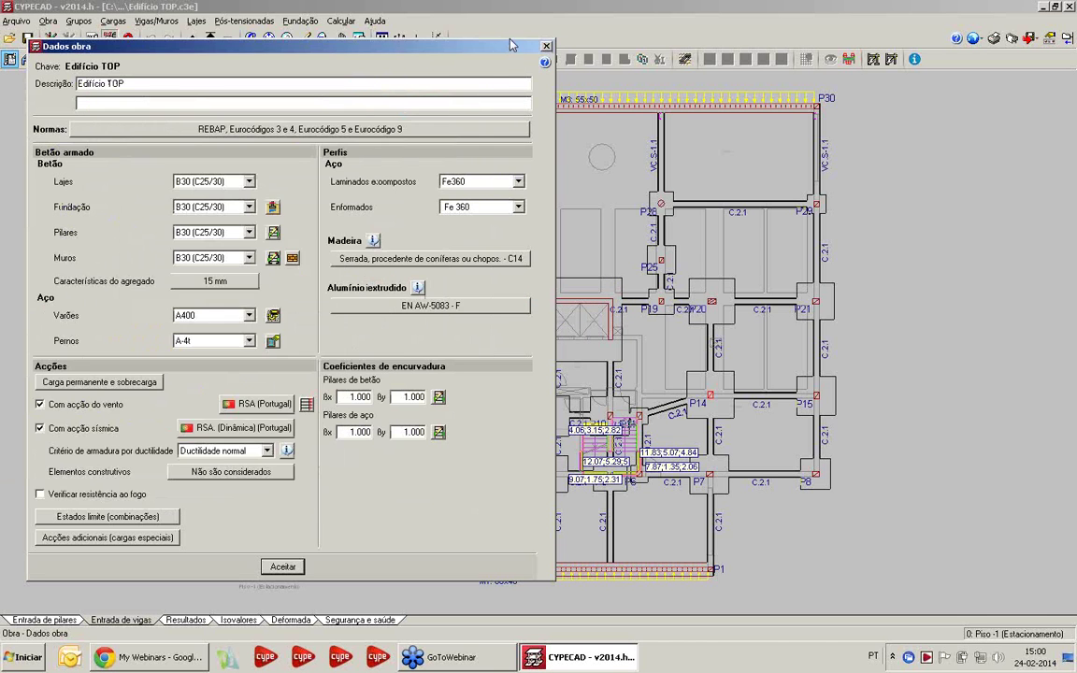
pyautogui.press('Return')
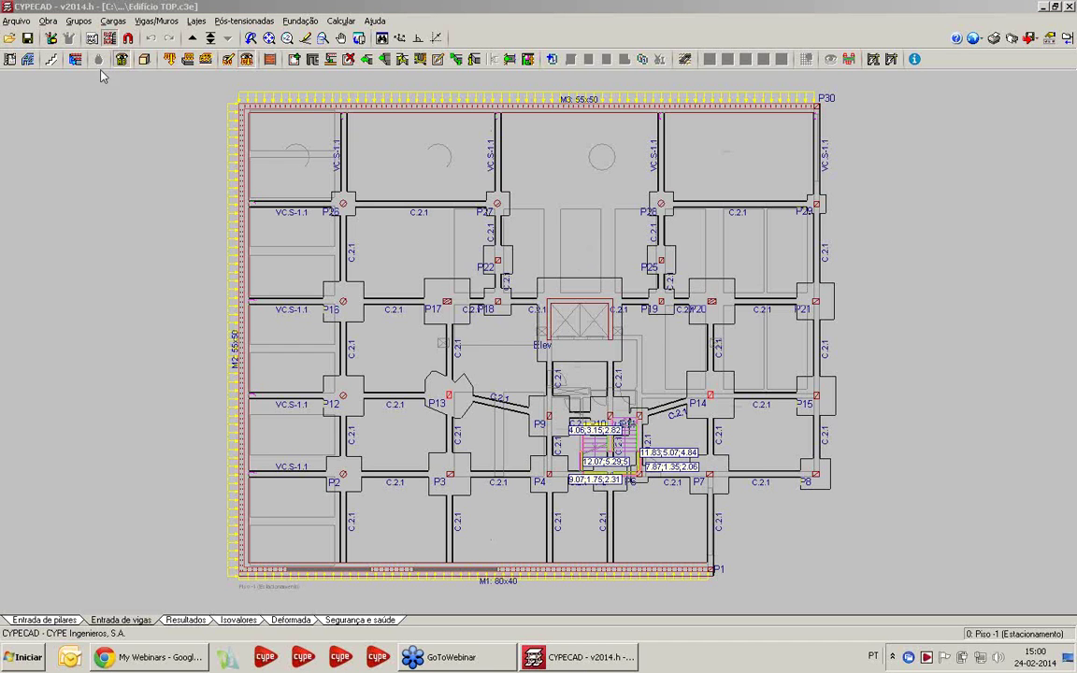
# Step: From the bar steel types in the project data, open the beam stirrup (estribos) table
pyautogui.click(54, 24)
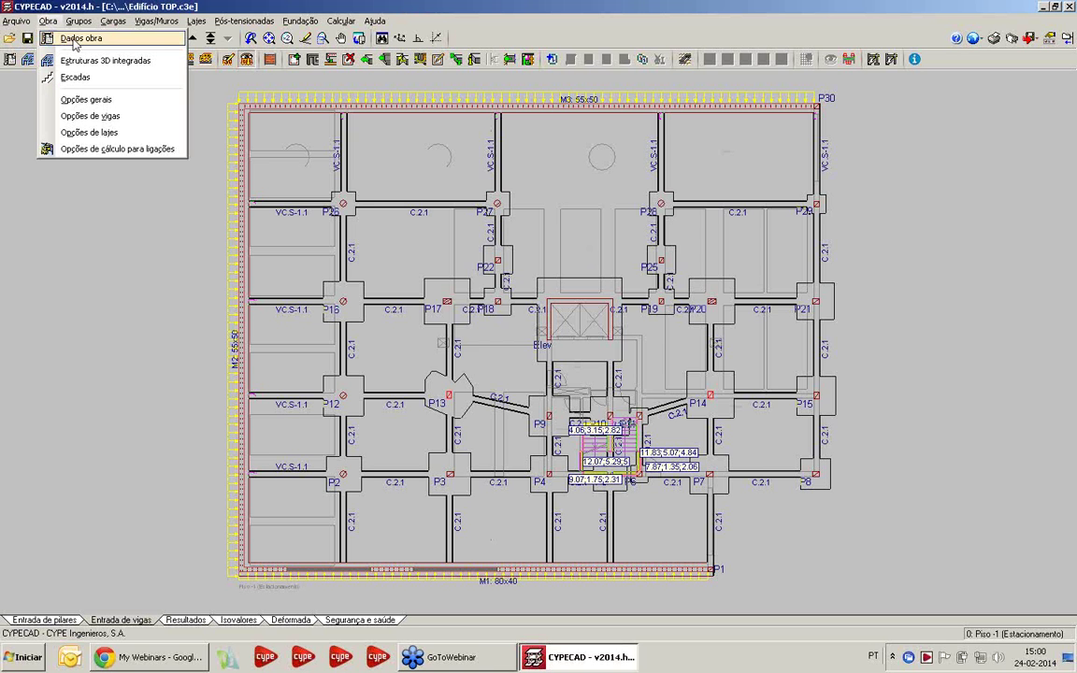
pyautogui.click(75, 38)
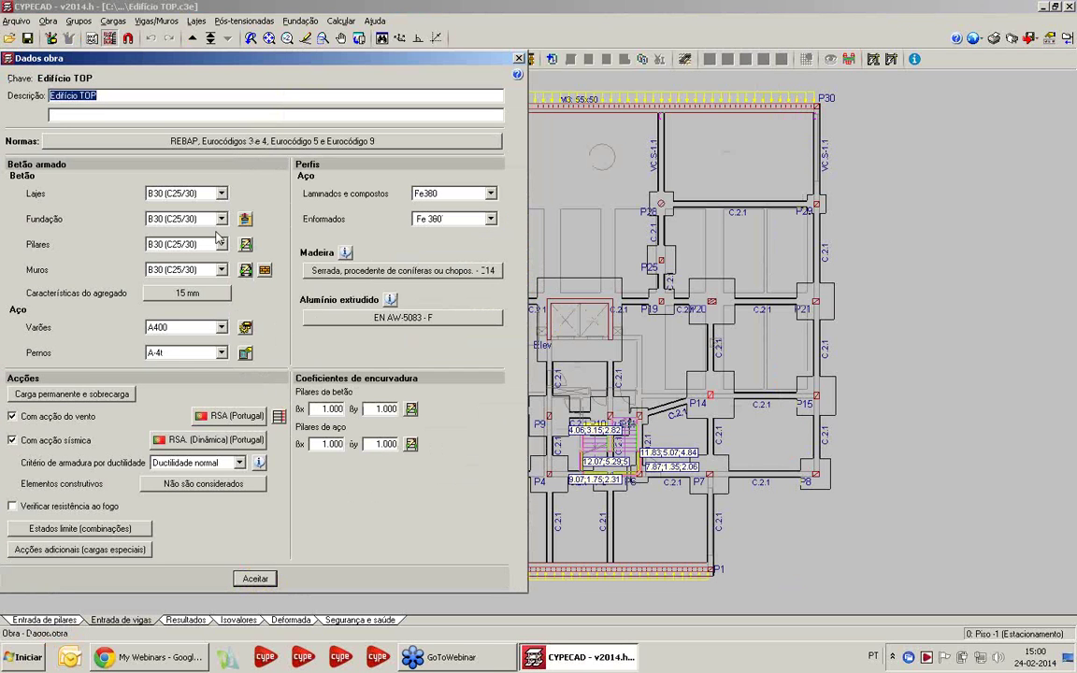
pyautogui.click(246, 329)
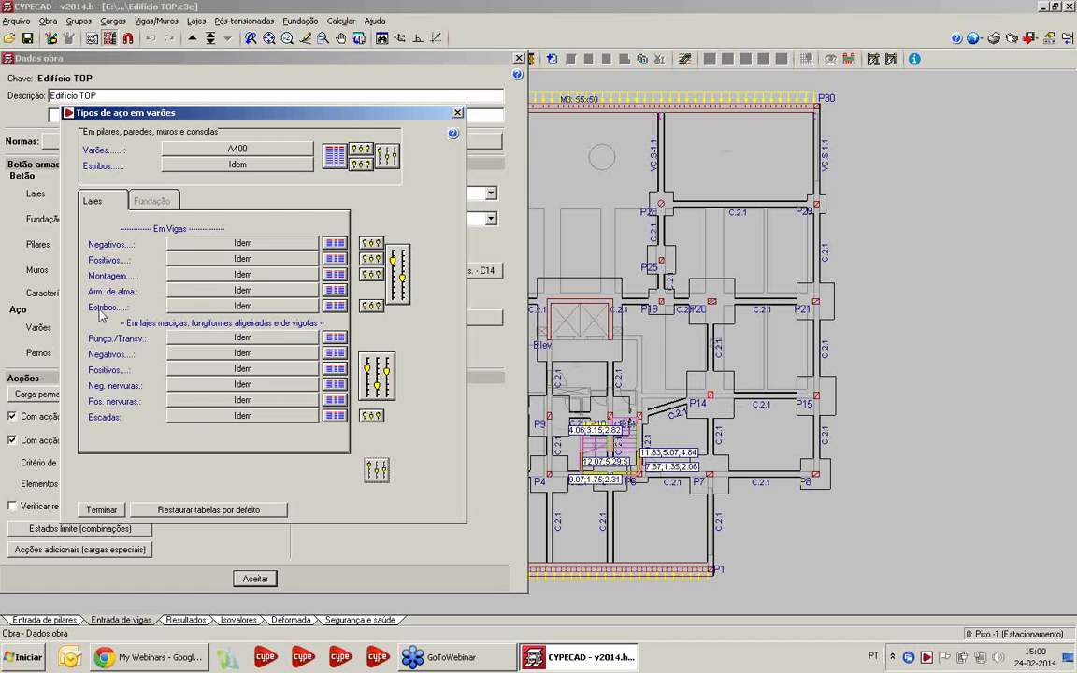
pyautogui.click(335, 307)
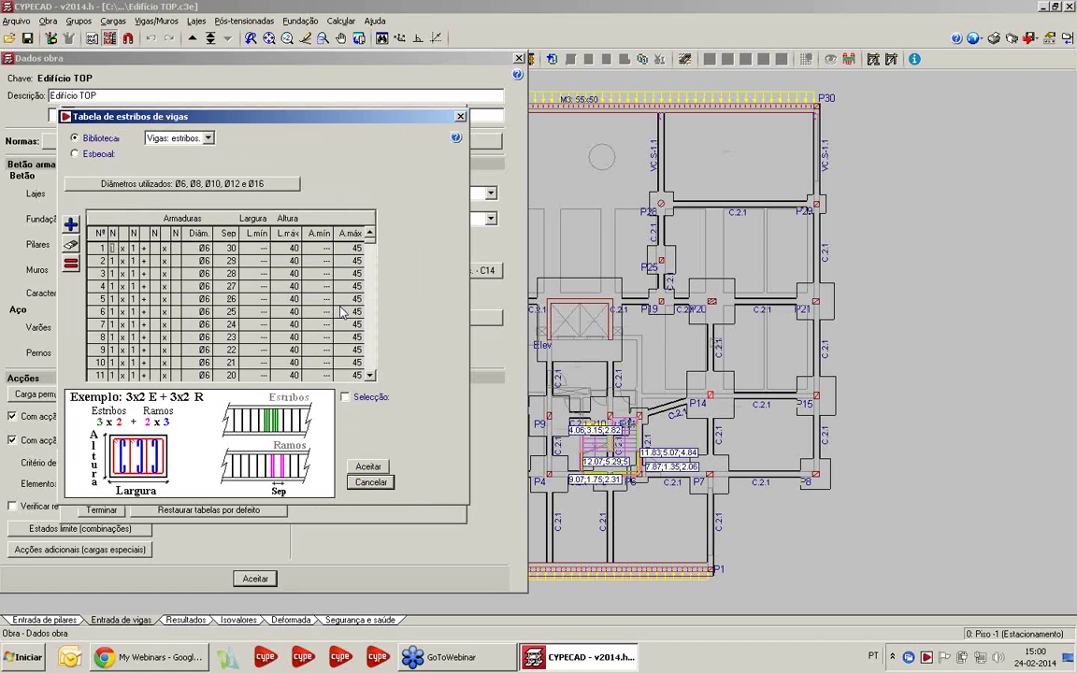
# Step: Switch the beam stirrups to a special table and restrict the diameters used to Ø8
pyautogui.click(82, 153)
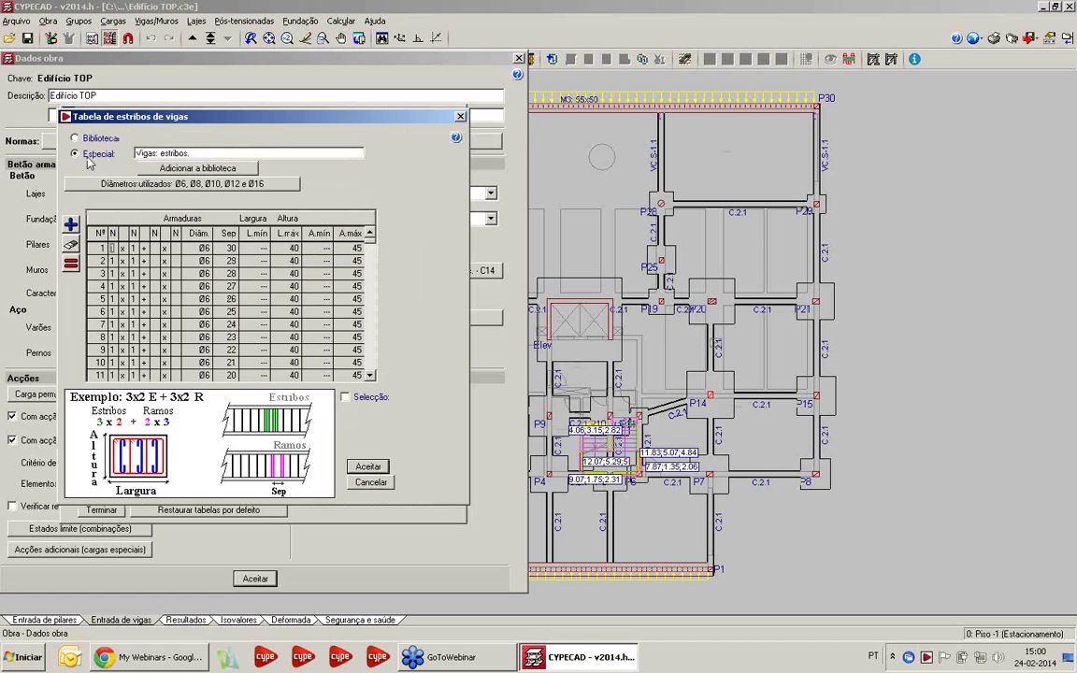
pyautogui.click(184, 184)
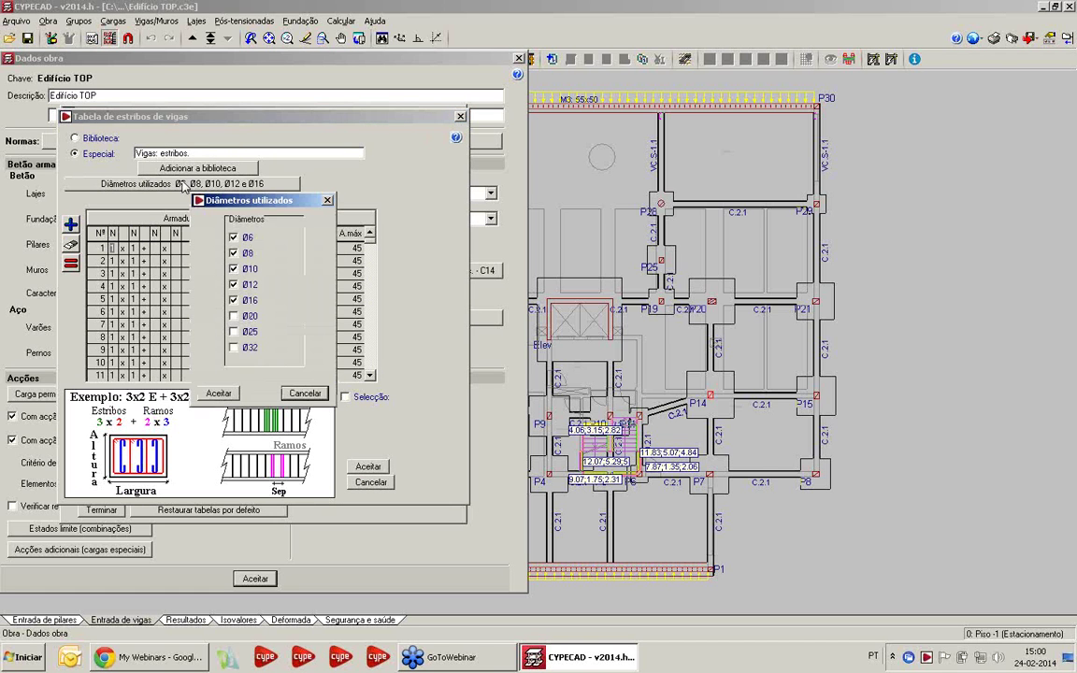
pyautogui.click(233, 238)
pyautogui.click(235, 300)
pyautogui.click(245, 283)
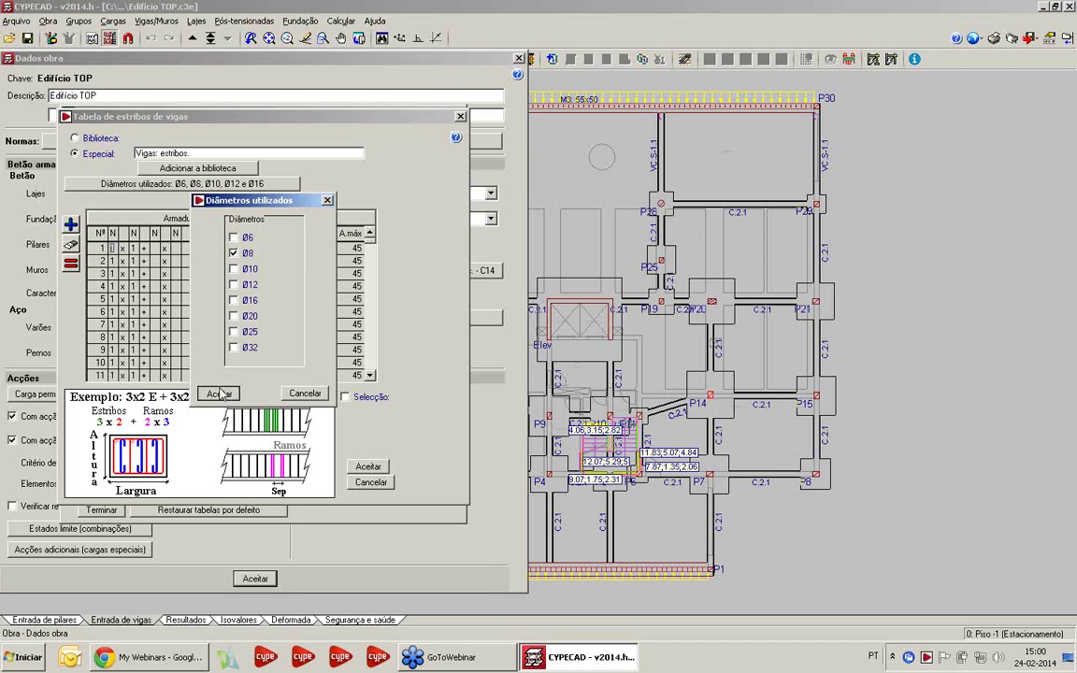
pyautogui.click(220, 393)
pyautogui.click(335, 318)
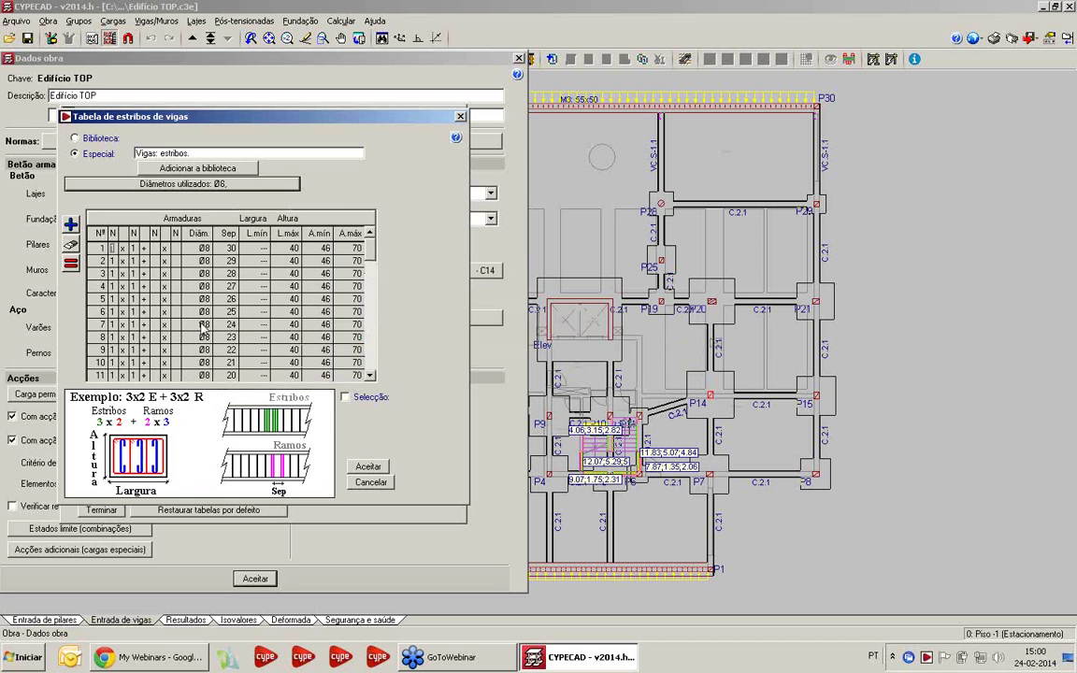
# Step: Look through the stirrup table rows, discard the special table changes, and close the steel types and project data dialogs
pyautogui.moveTo(370, 250)
pyautogui.mouseDown()
pyautogui.moveTo(372, 380)
pyautogui.moveTo(379, 230)
pyautogui.mouseUp()
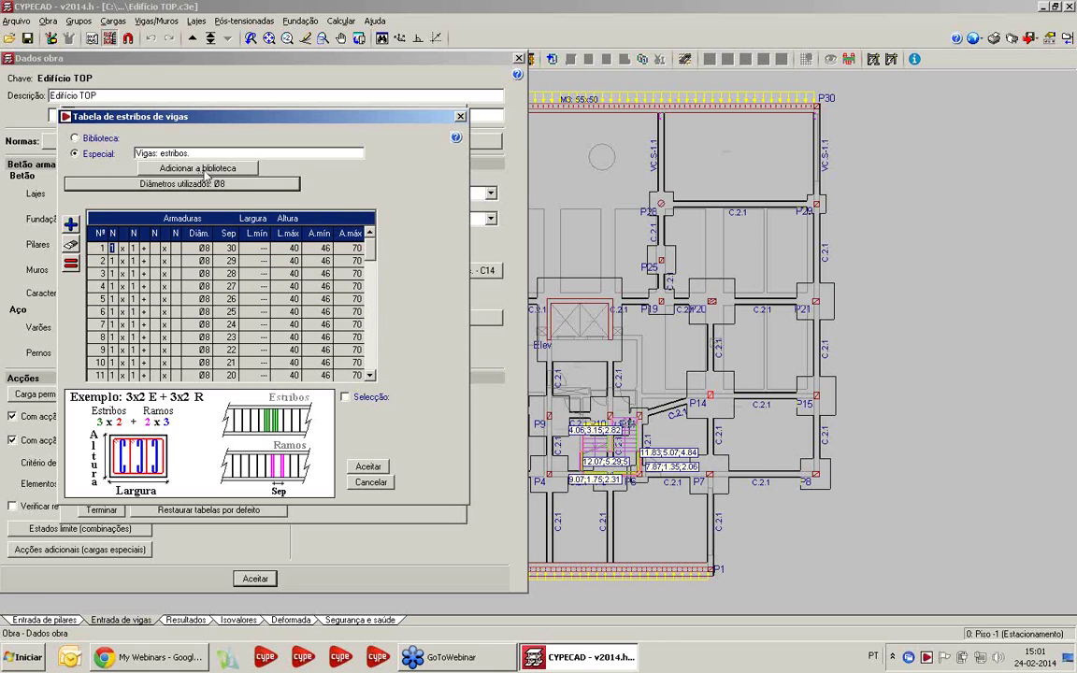
pyautogui.click(459, 118)
pyautogui.click(457, 114)
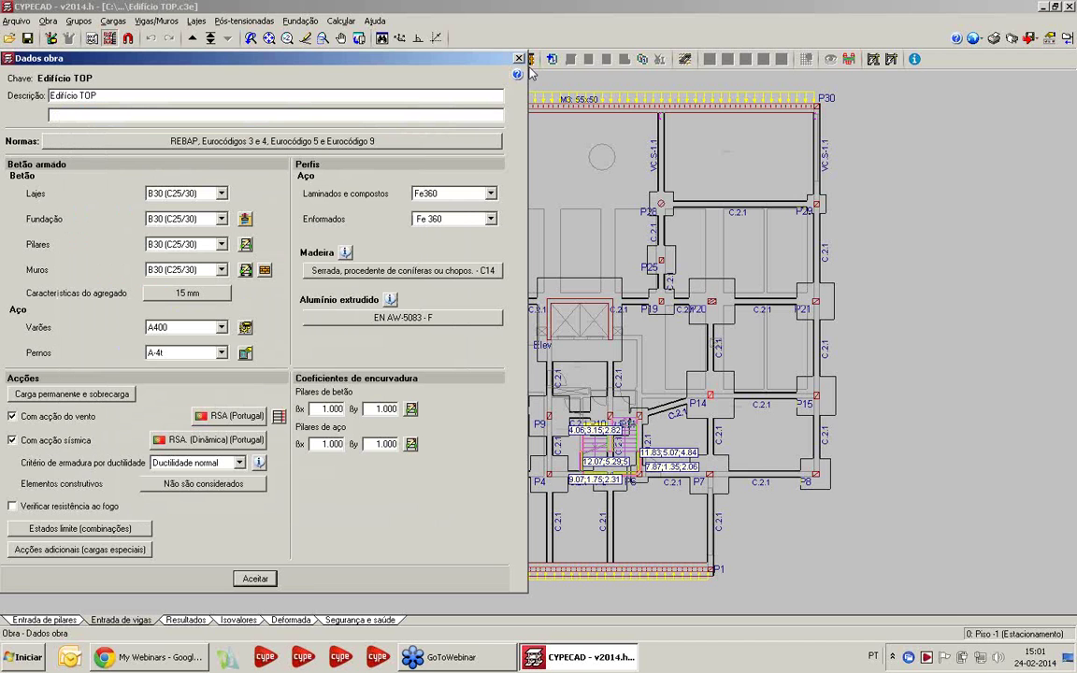
pyautogui.press('Return')
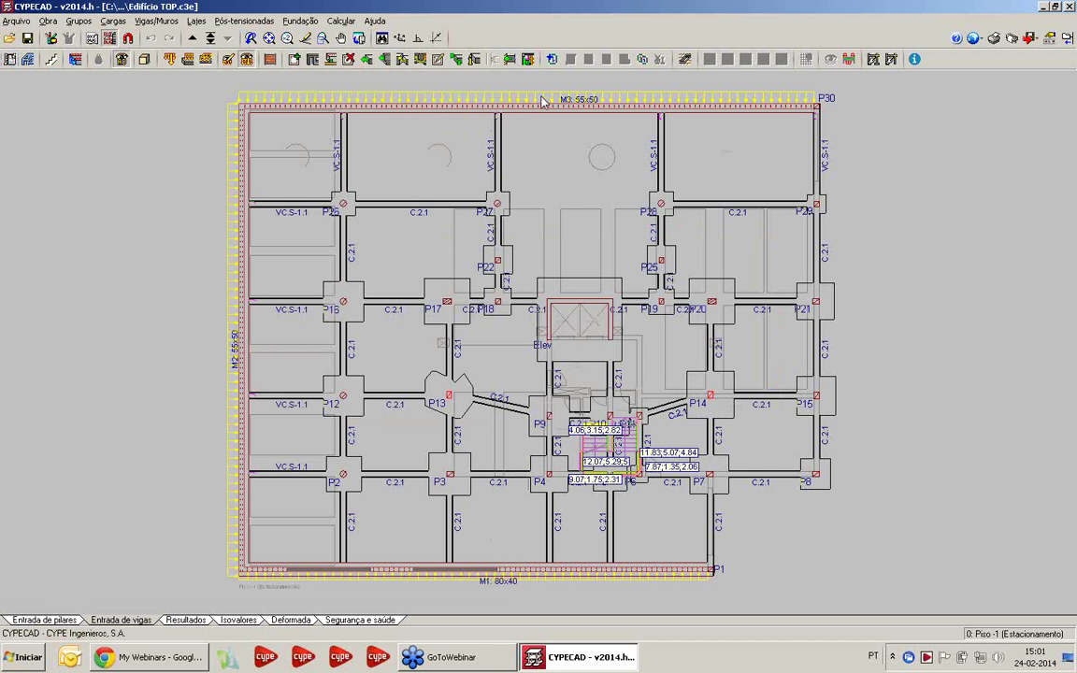